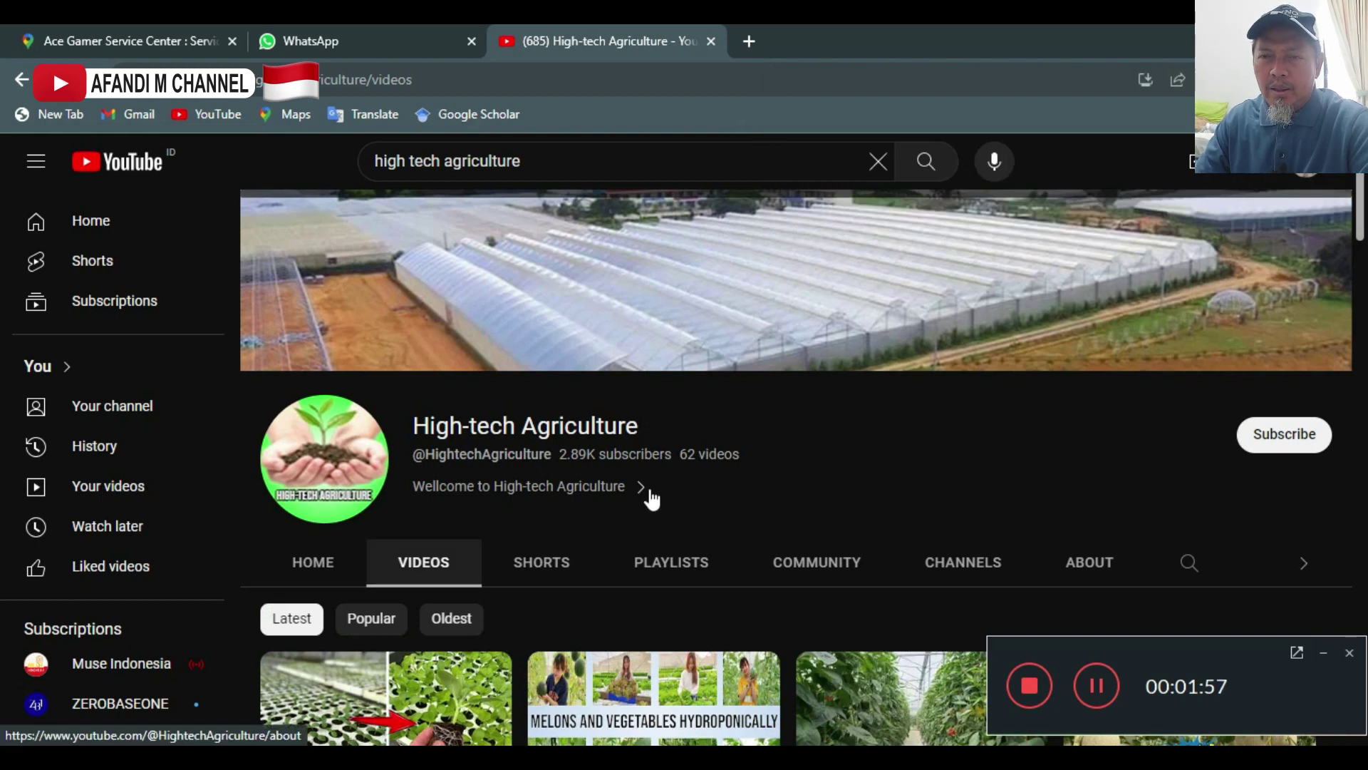
- Browse the High-tech Agriculture channel's videos and open "BEST Fertilizer Formula For Melon (Cantaloupe)– Planting To Harvest"
scroll(651, 499, down, 2)
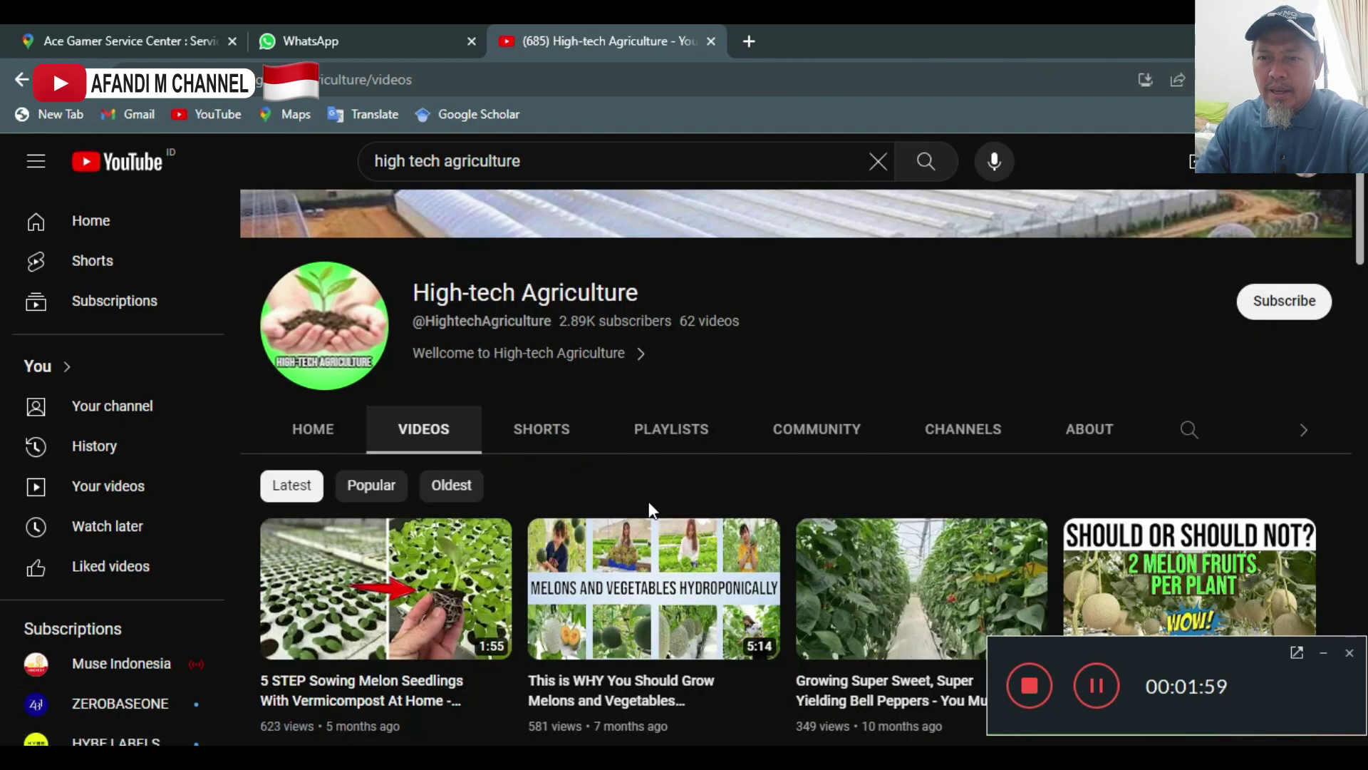
scroll(571, 370, down, 2)
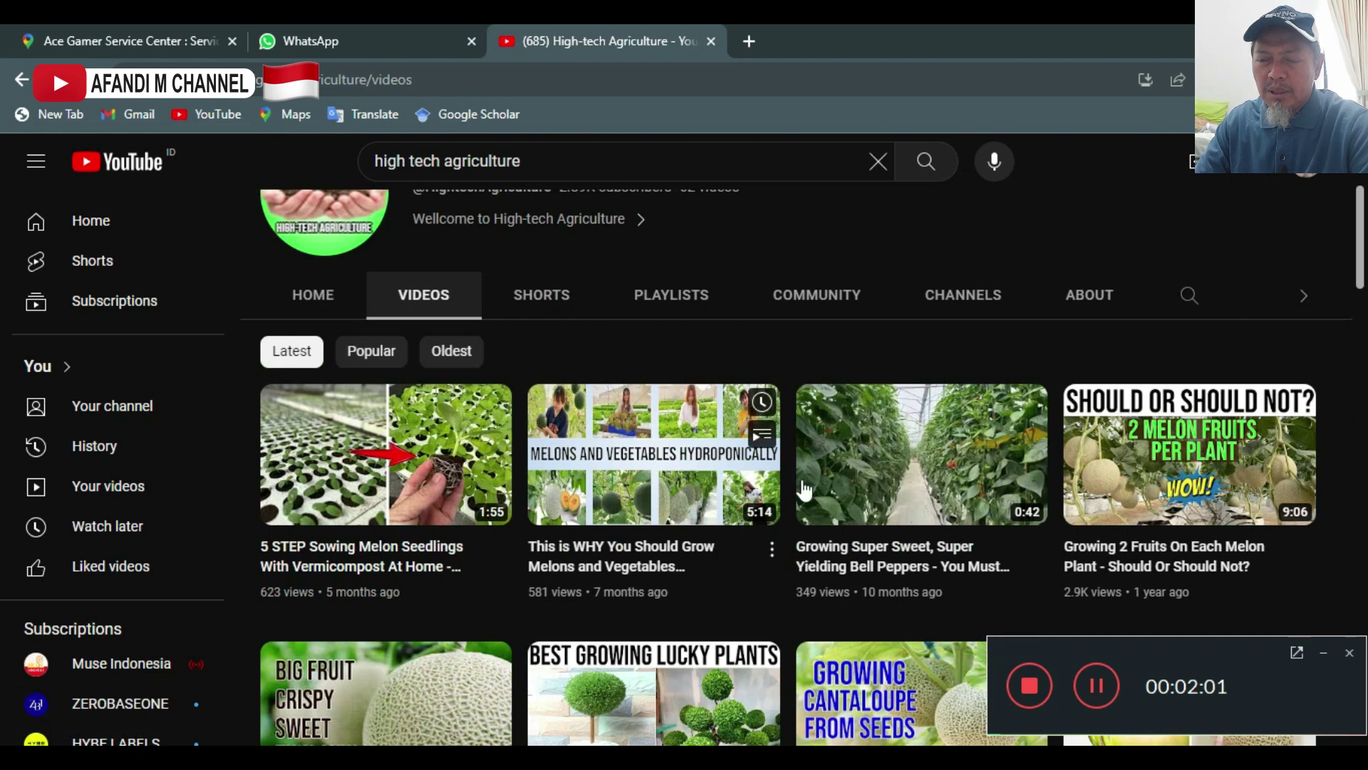
mouse_move(383, 498)
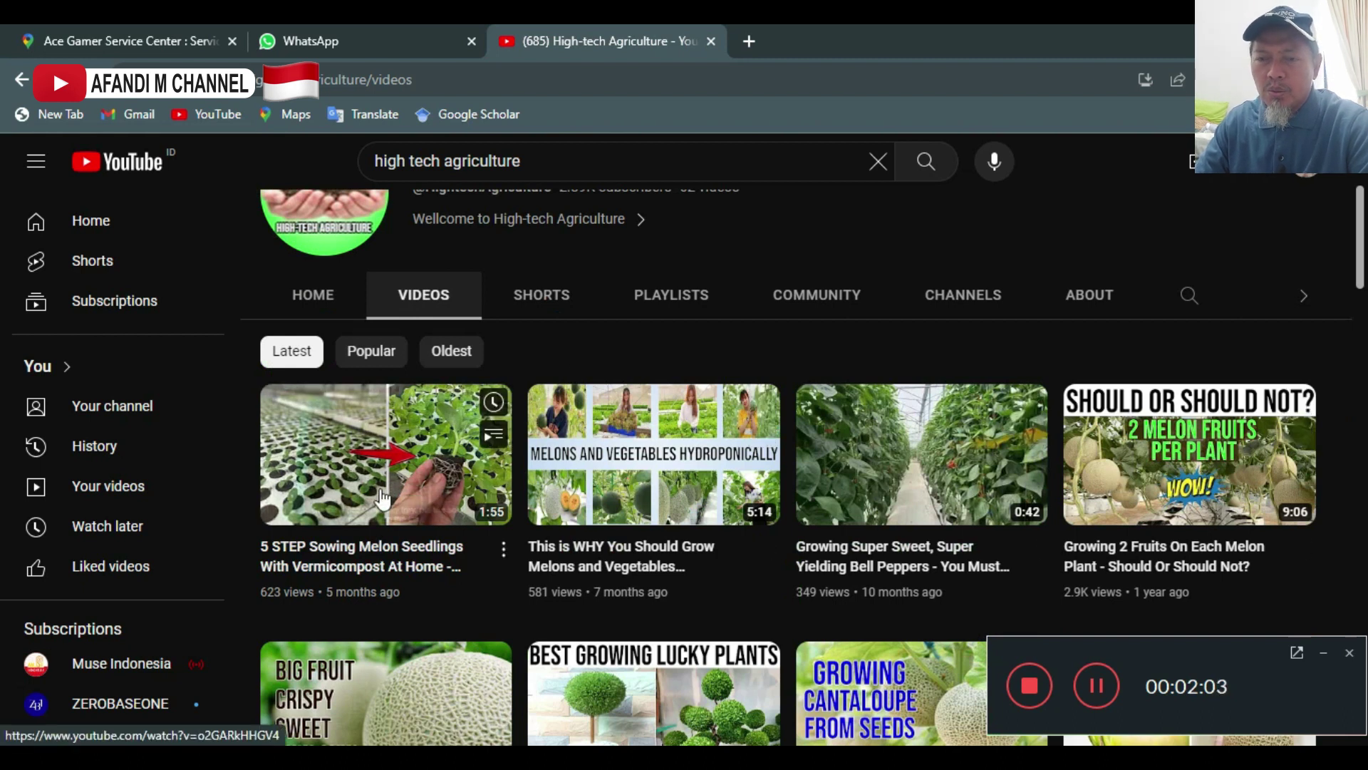
scroll(383, 498, down, 6)
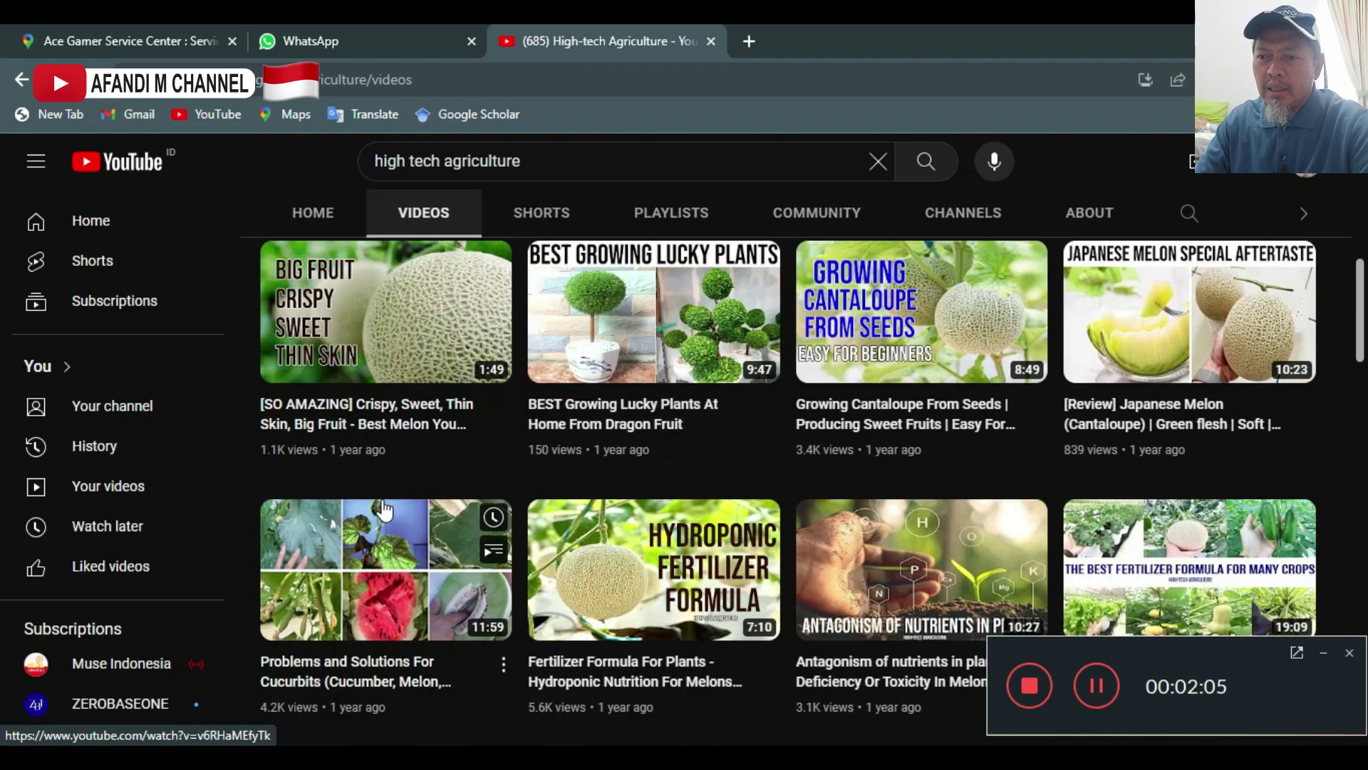
scroll(387, 509, down, 9)
scroll(388, 510, up, 2)
scroll(388, 510, down, 4)
scroll(387, 508, down, 9)
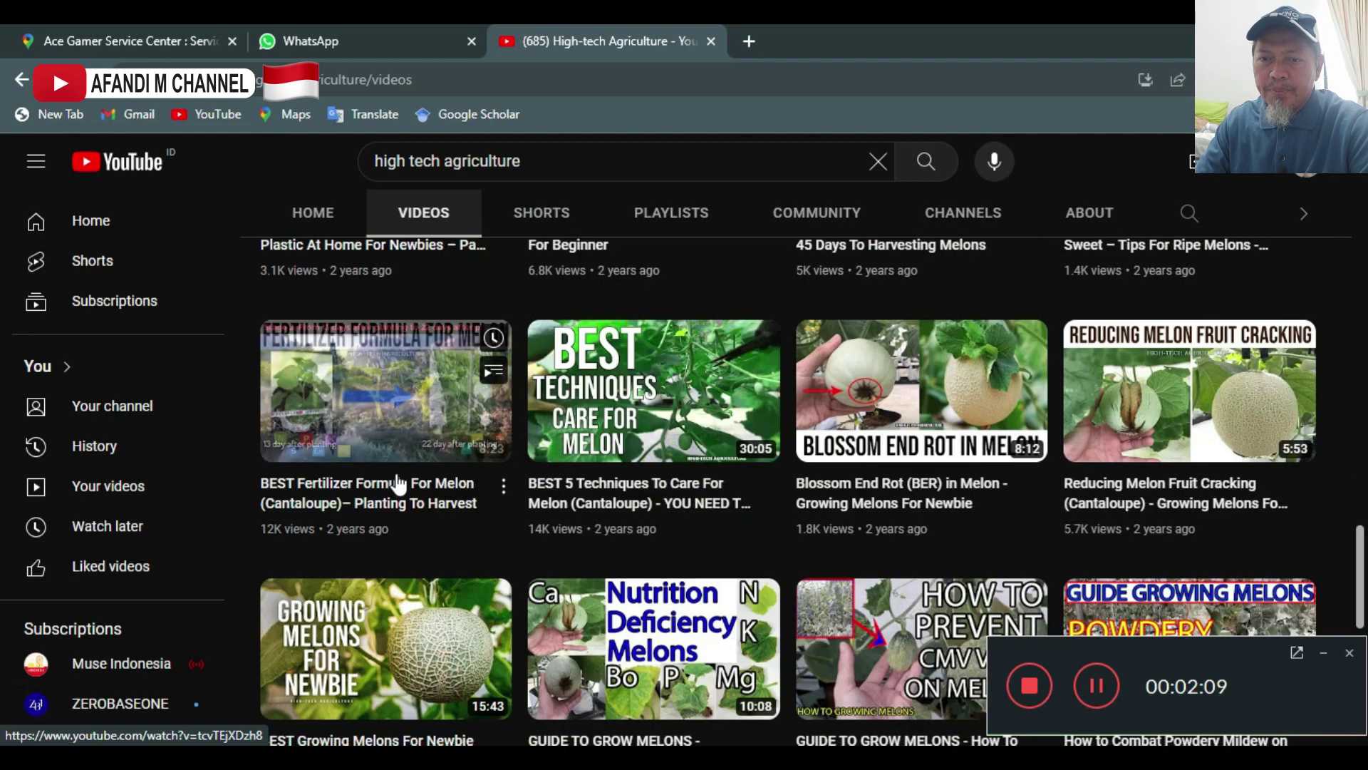
click(399, 485)
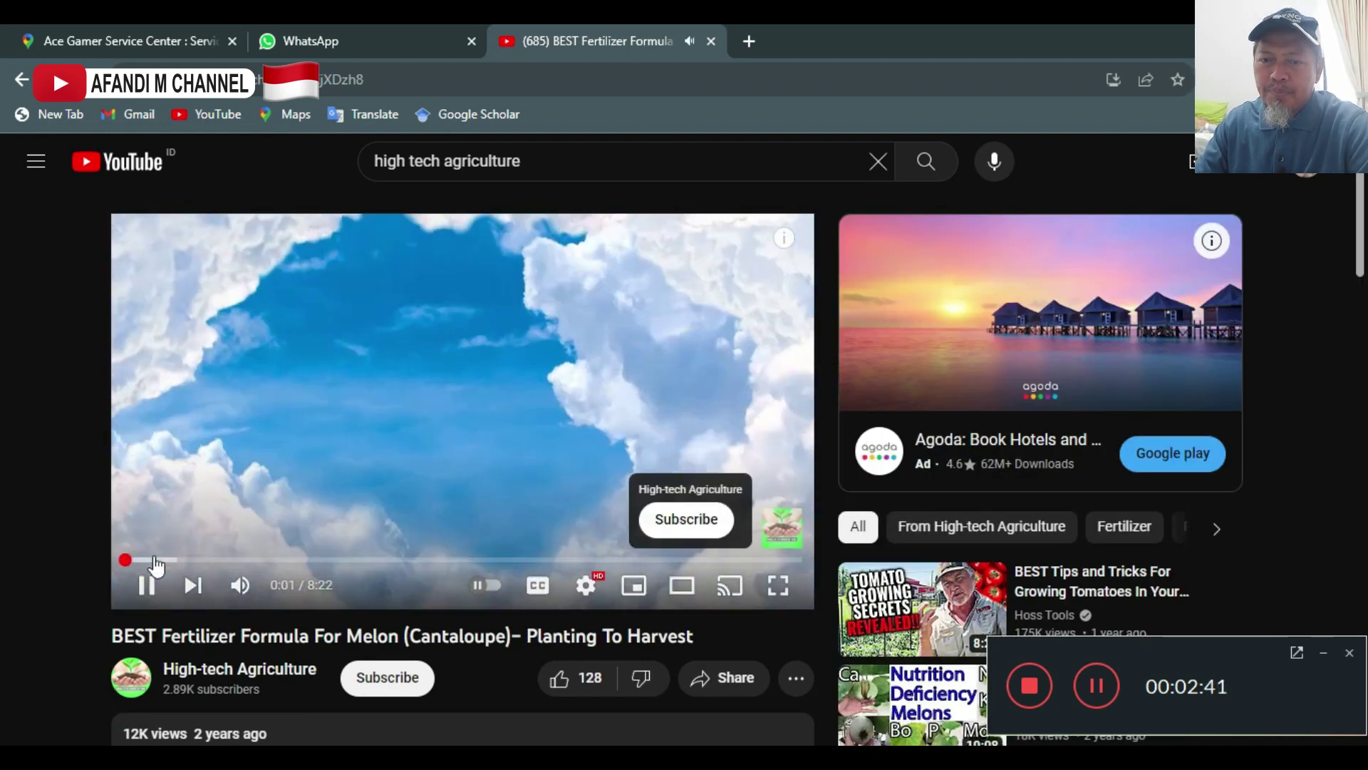
- Seek through the start of the video to the Stage 1 nutrient table in grams per 1000 liters
drag(155, 560, 192, 564)
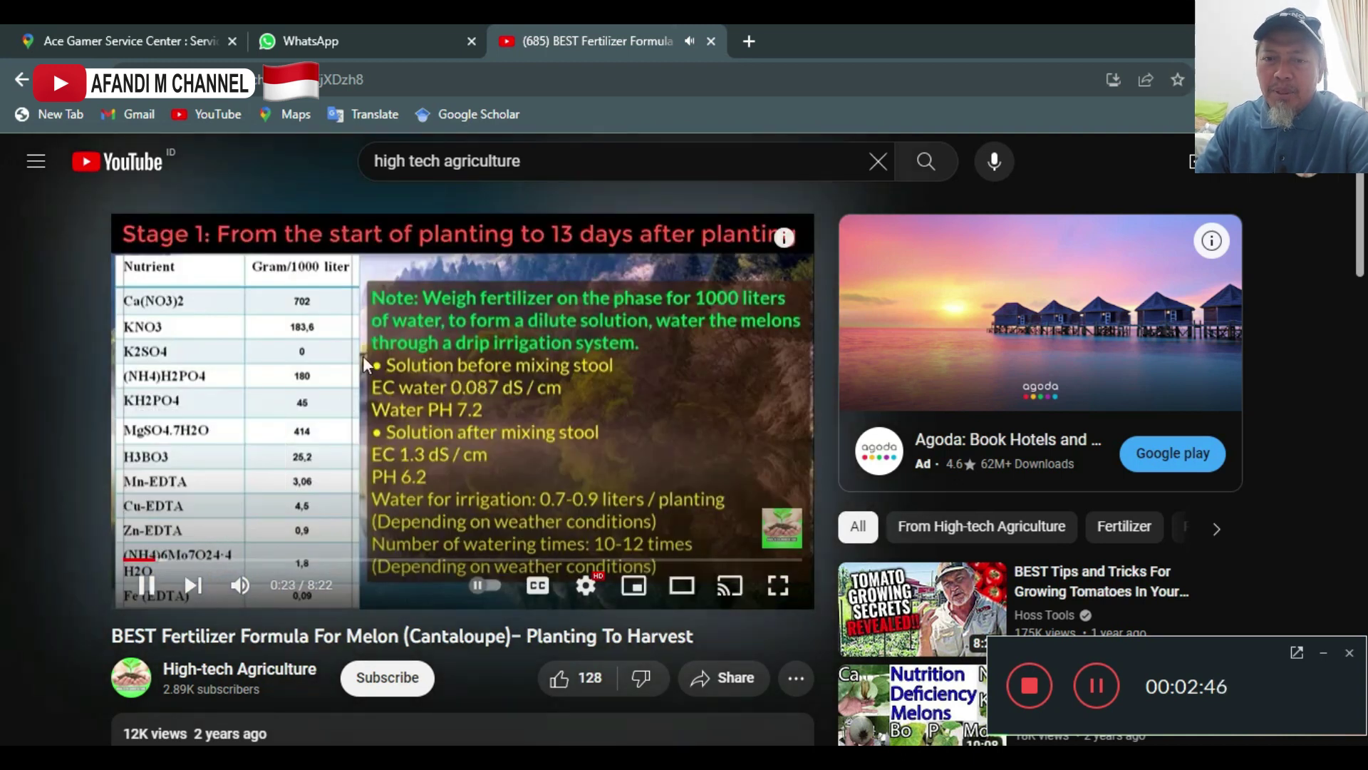
drag(146, 563, 181, 565)
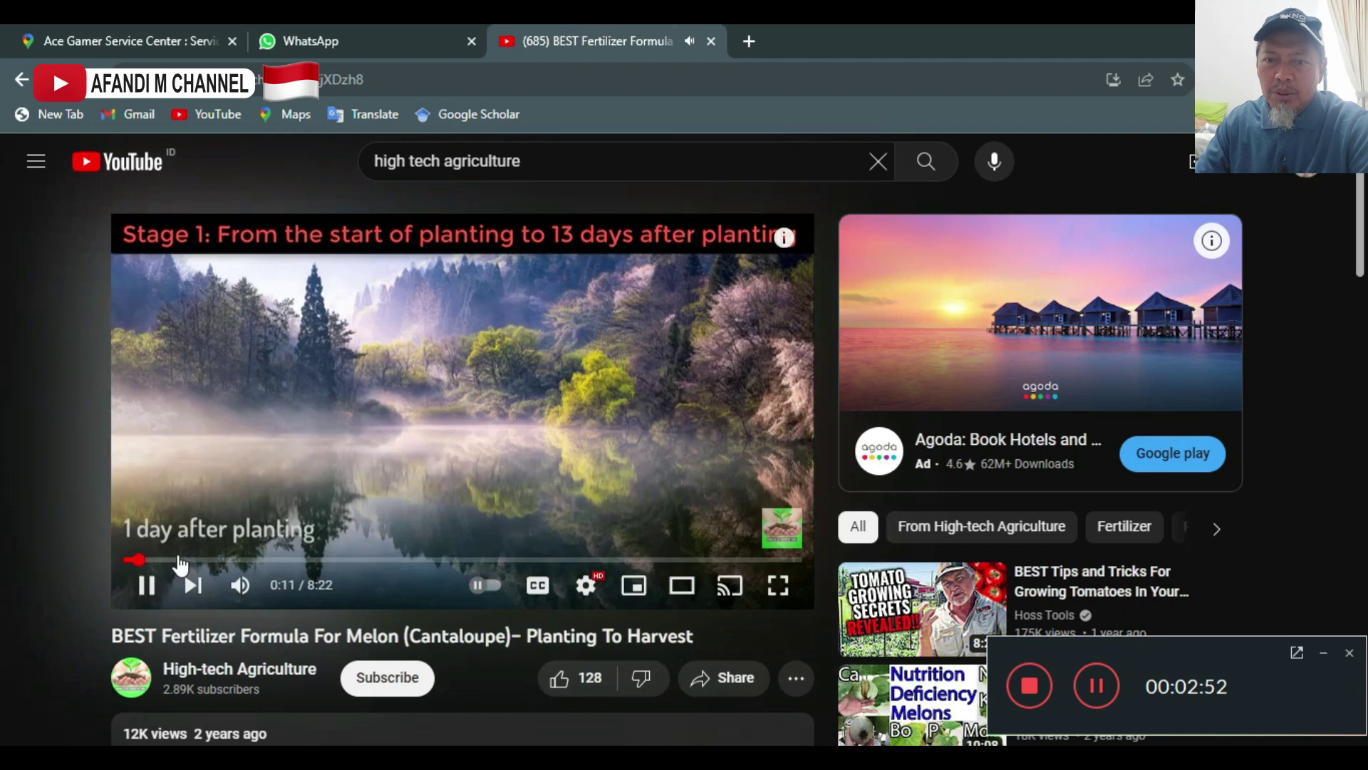
click(179, 563)
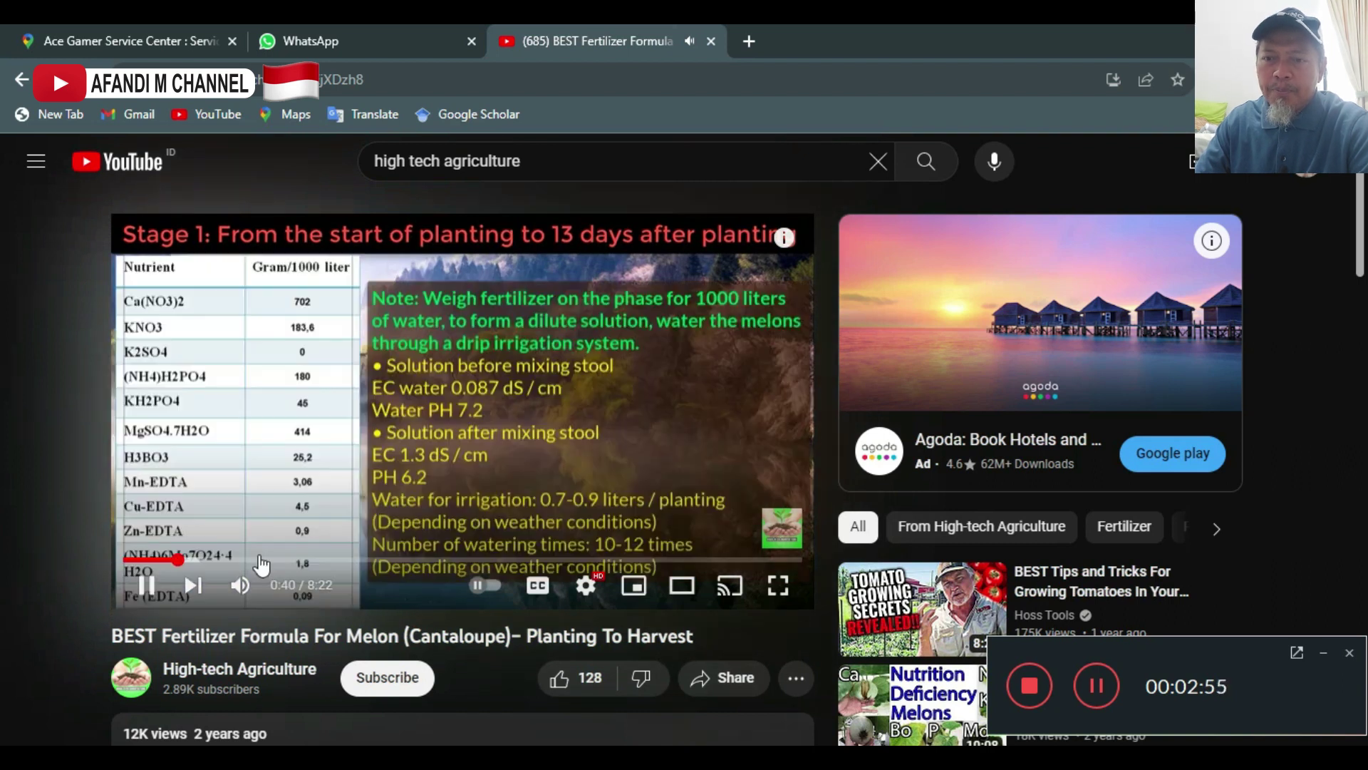
- Advance the video to the Stage 1 anion/cation ppm table and pause playback there
key(Right)
key(Right)
key(Right)
key(Right)
key(Right)
key(k)
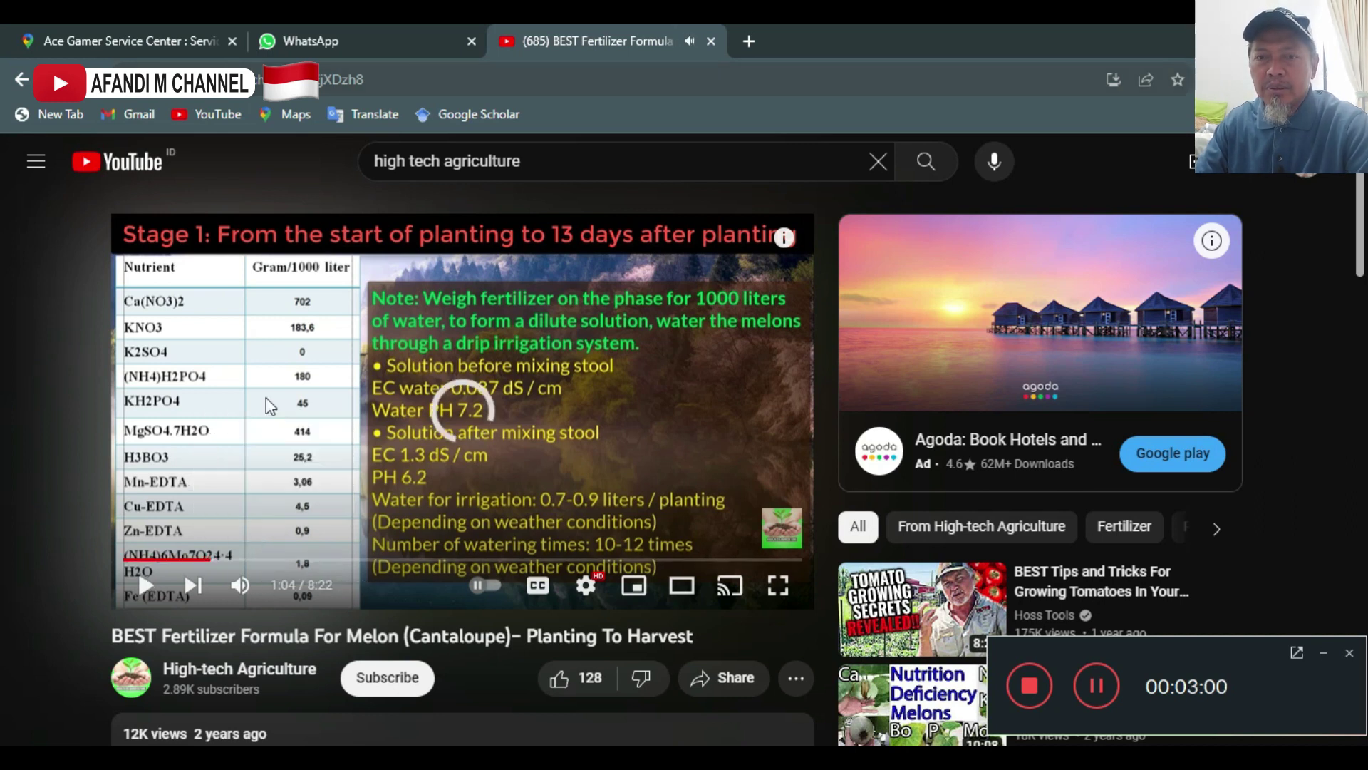
key(k)
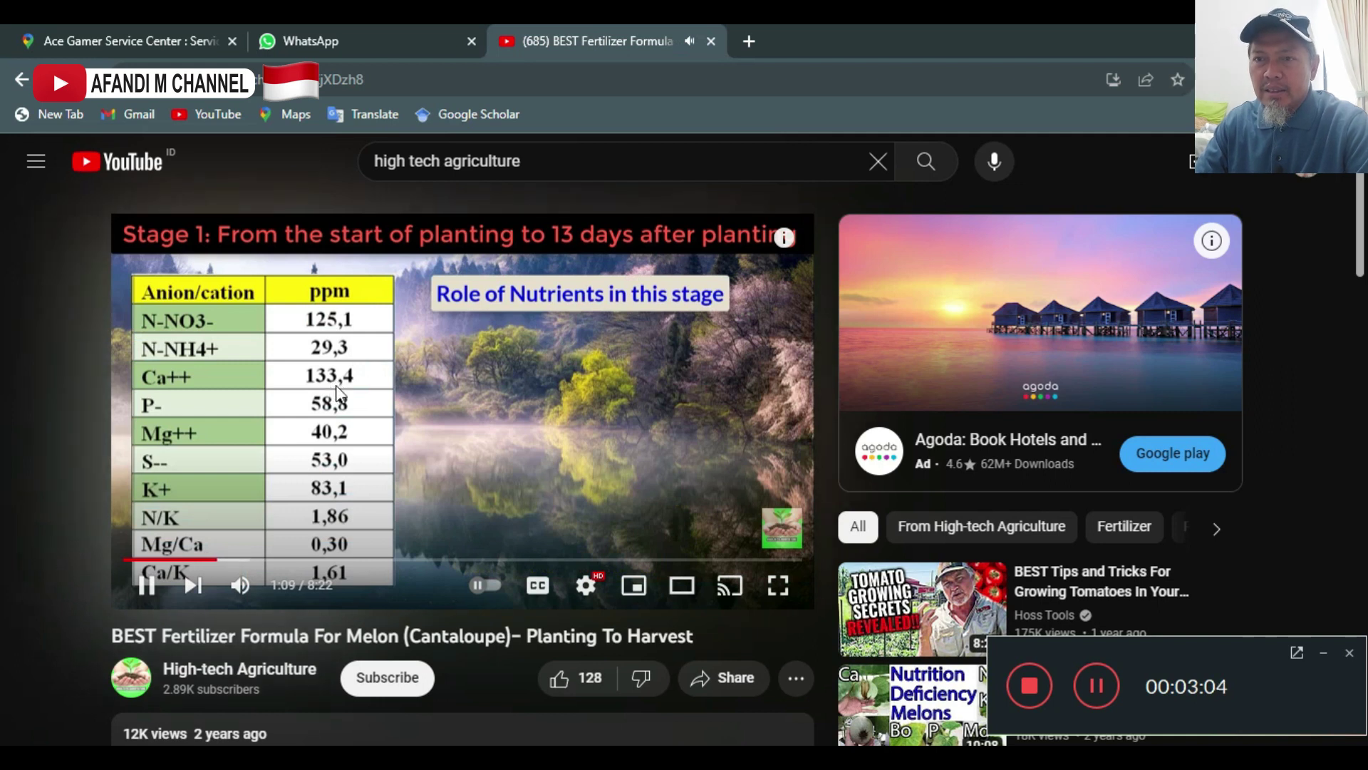
key(k)
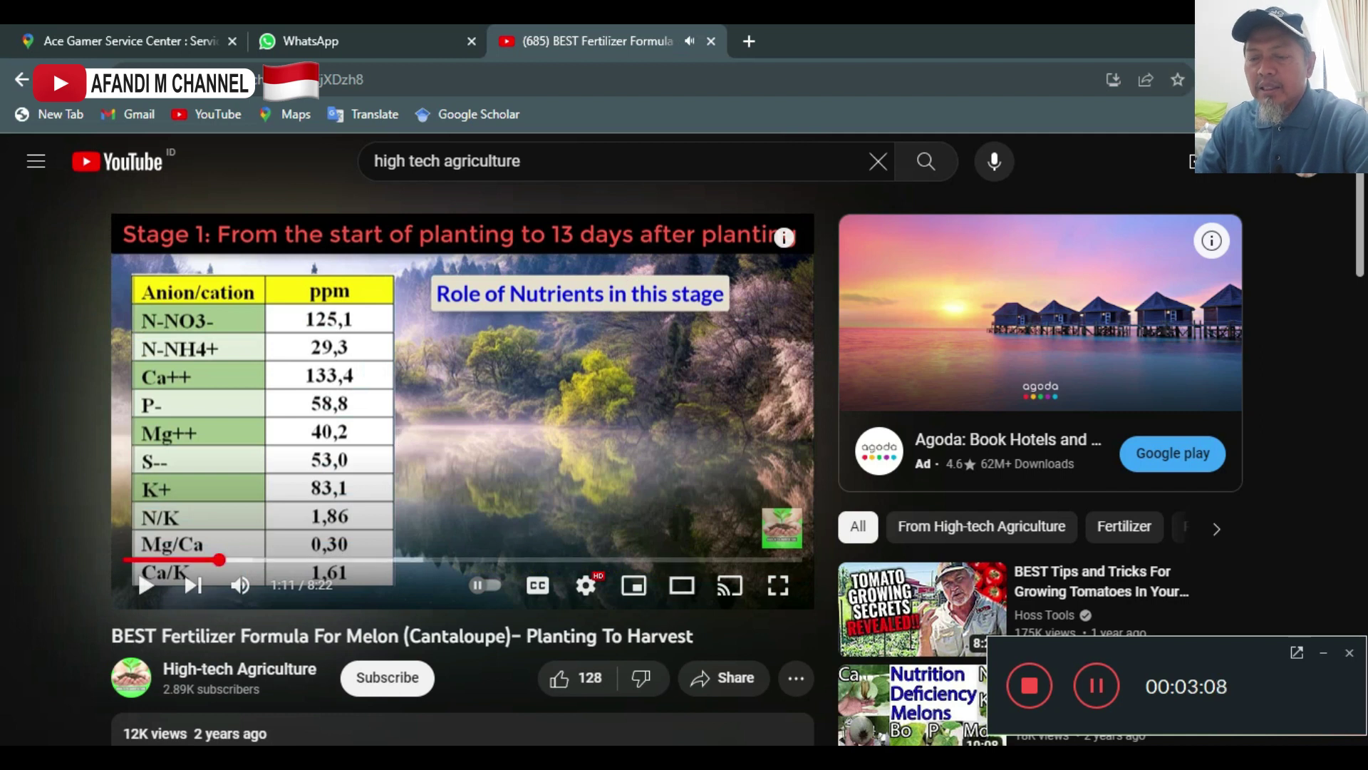
- Switch to the Excel workbook "AB Mix Formula High TEch Argo V1-1" and examine the Pekatan A and B formulas on the 1-13 HST sheet
key(alt+Tab)
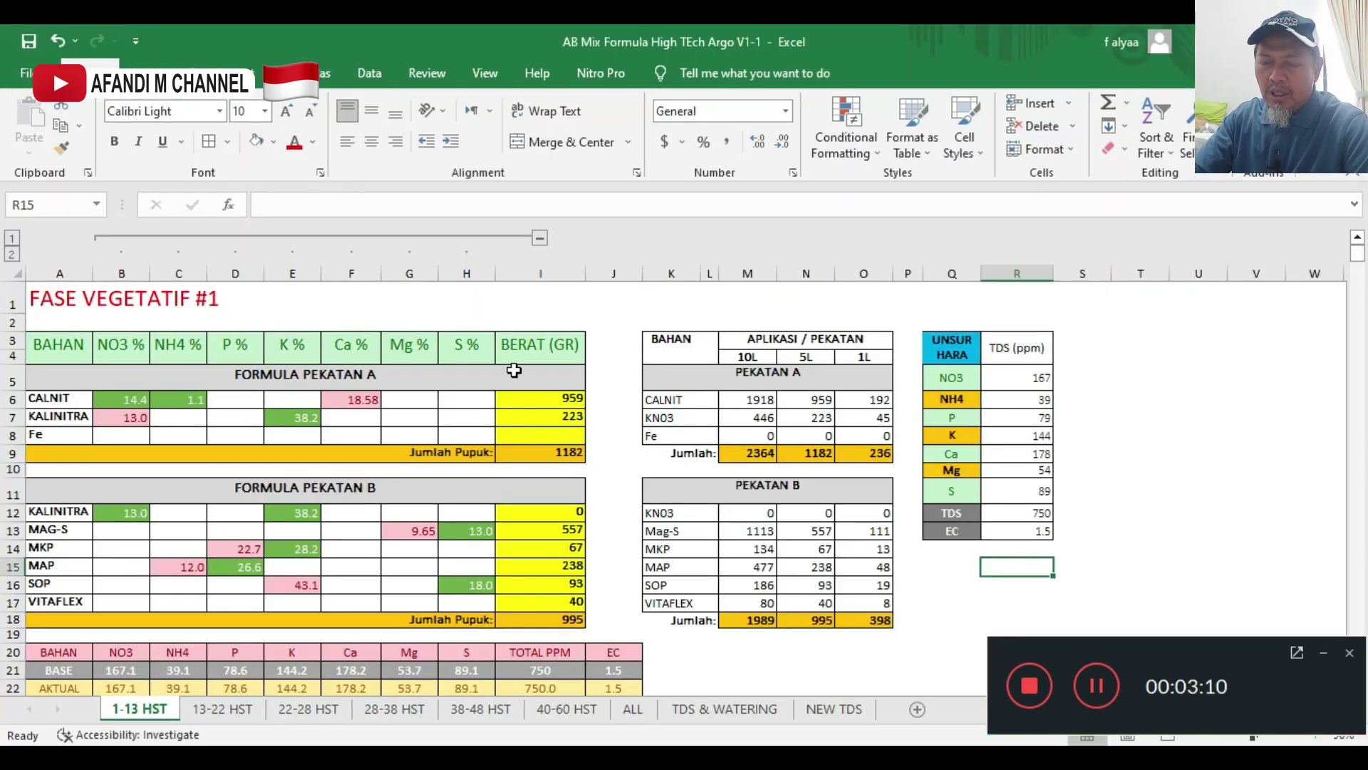
click(514, 370)
scroll(525, 436, down, 2)
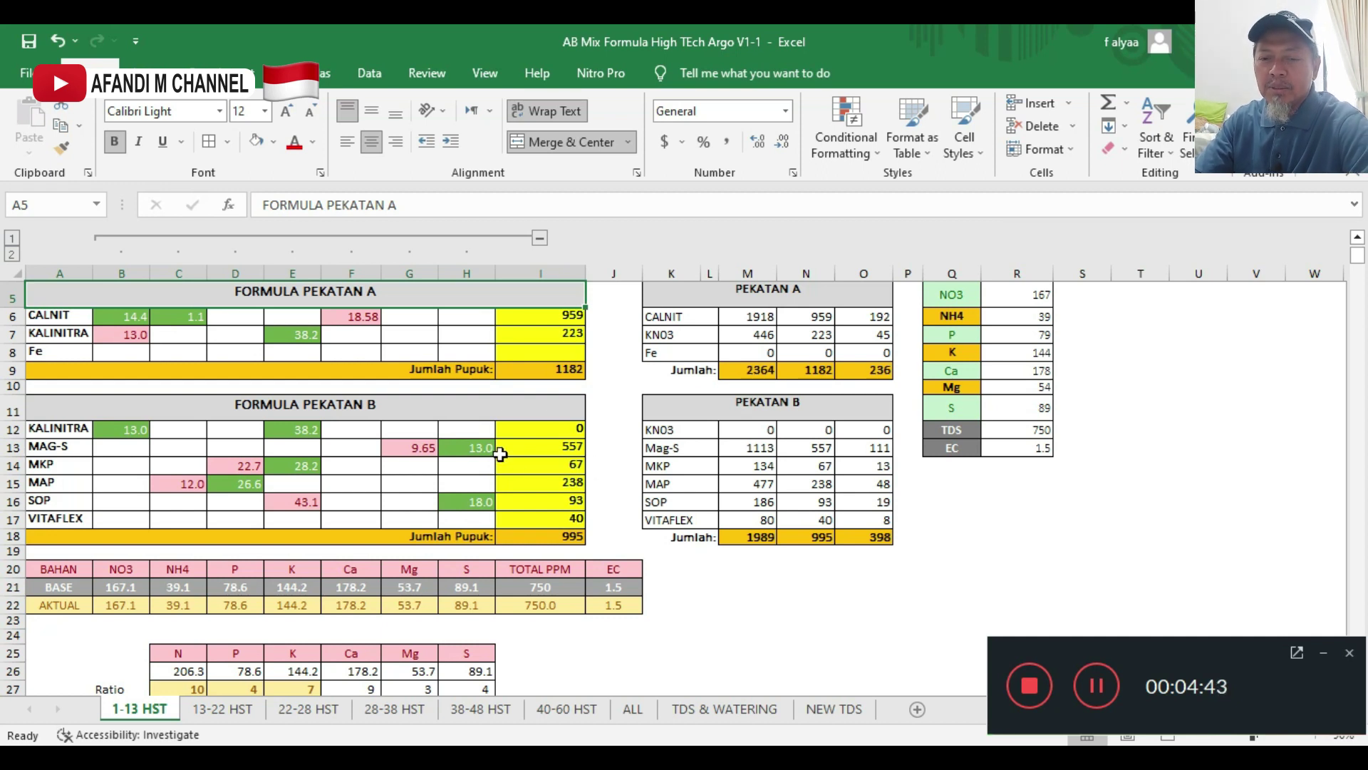
scroll(506, 454, up, 1)
scroll(505, 454, down, 1)
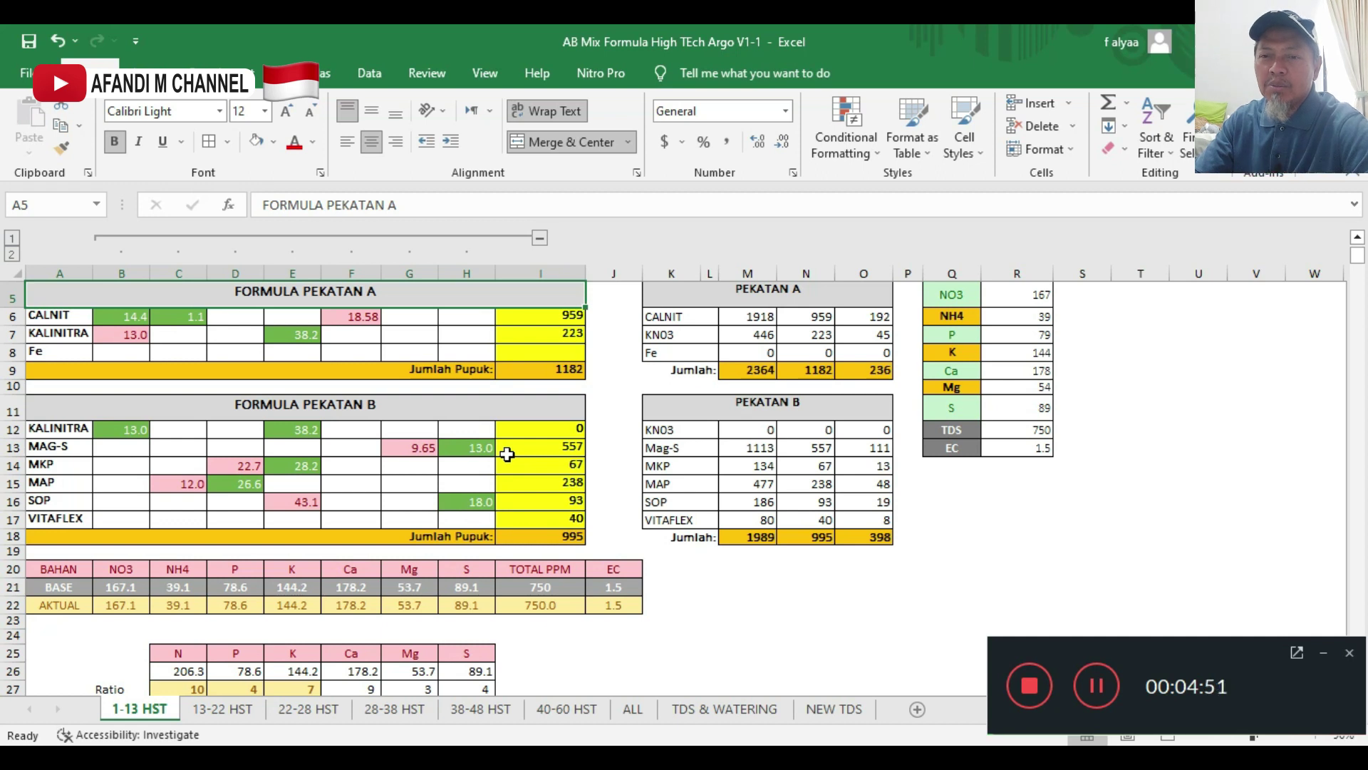
scroll(506, 454, up, 2)
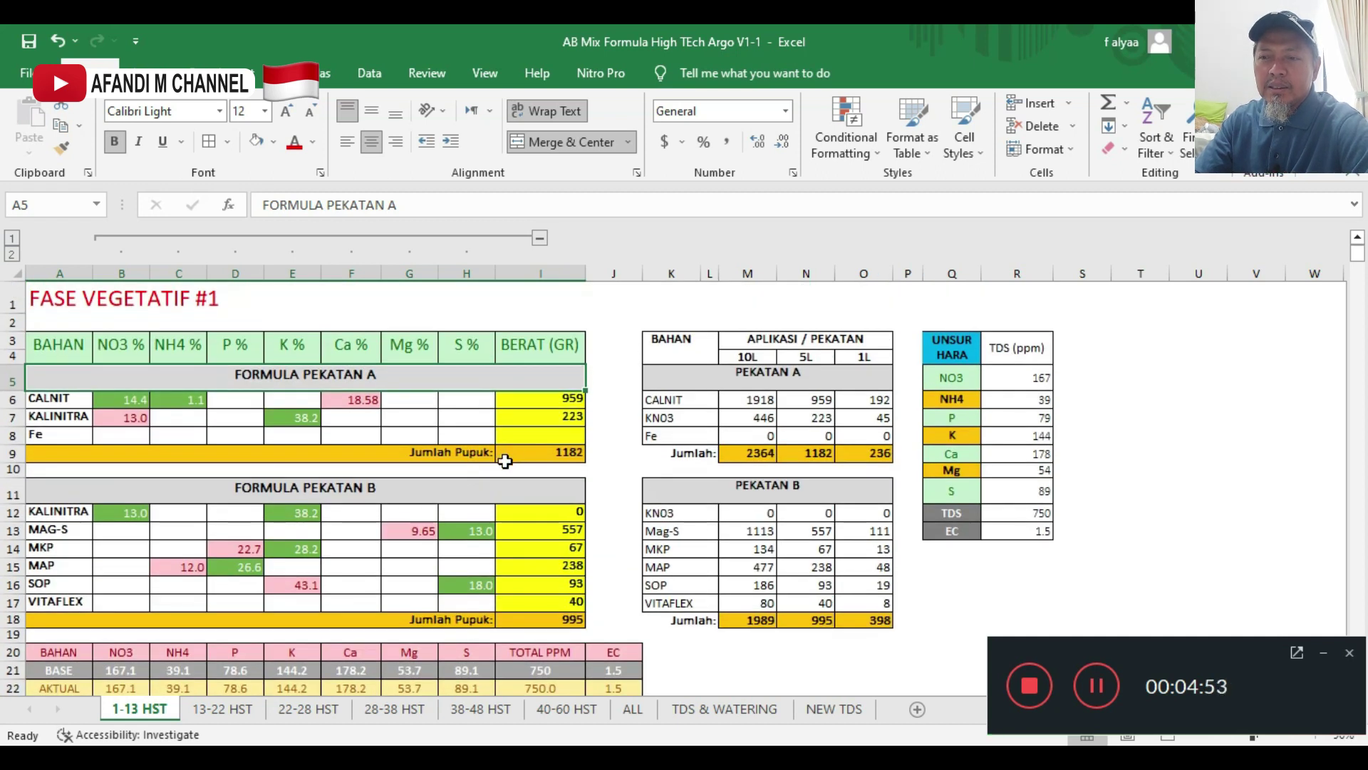
scroll(506, 463, down, 2)
scroll(505, 466, down, 2)
scroll(505, 465, up, 4)
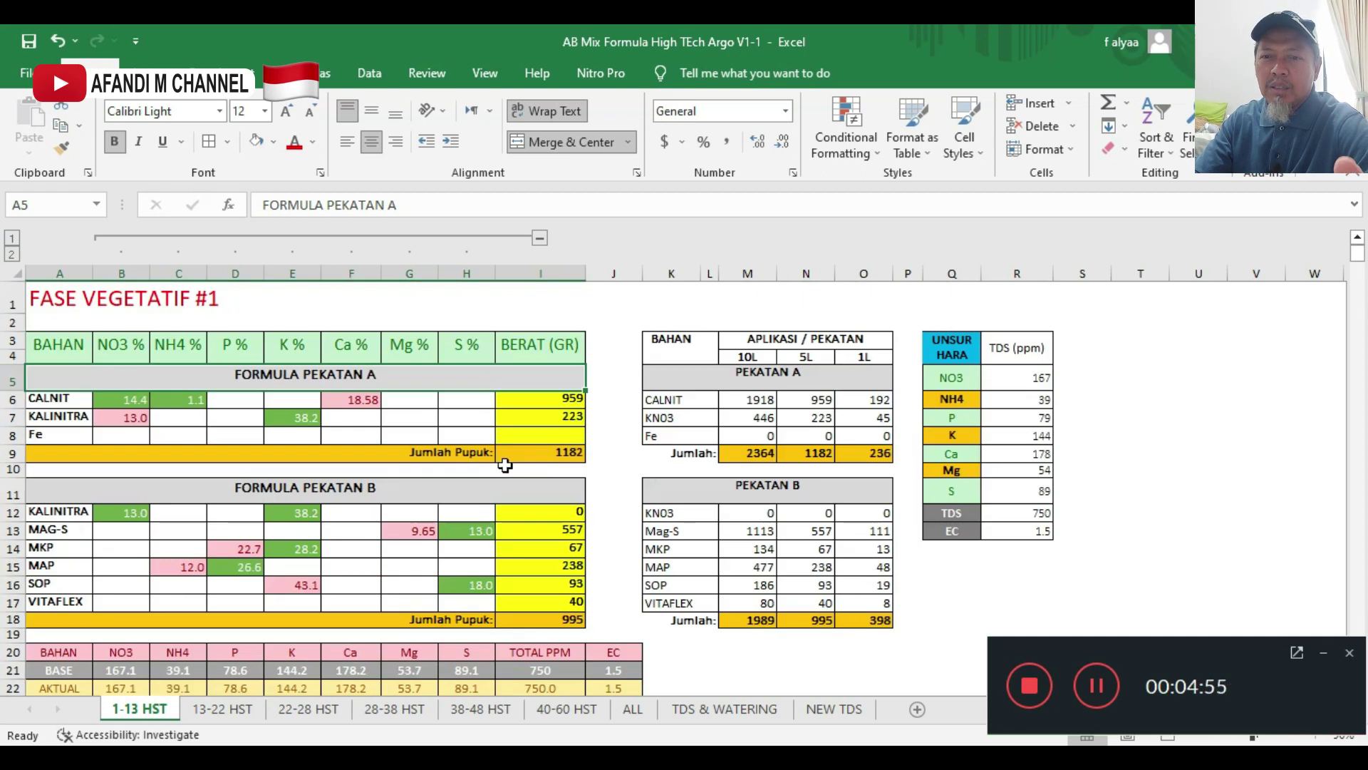
scroll(505, 465, down, 3)
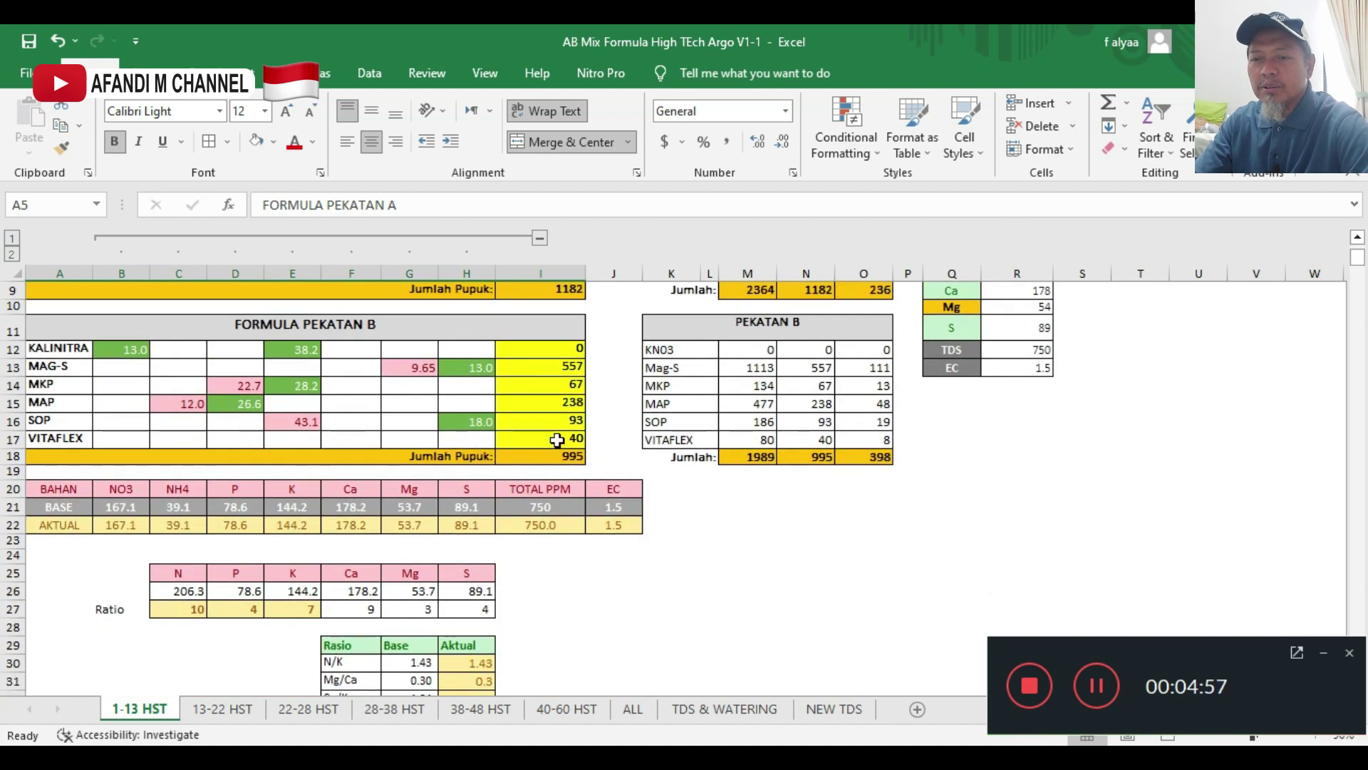
scroll(657, 423, up, 3)
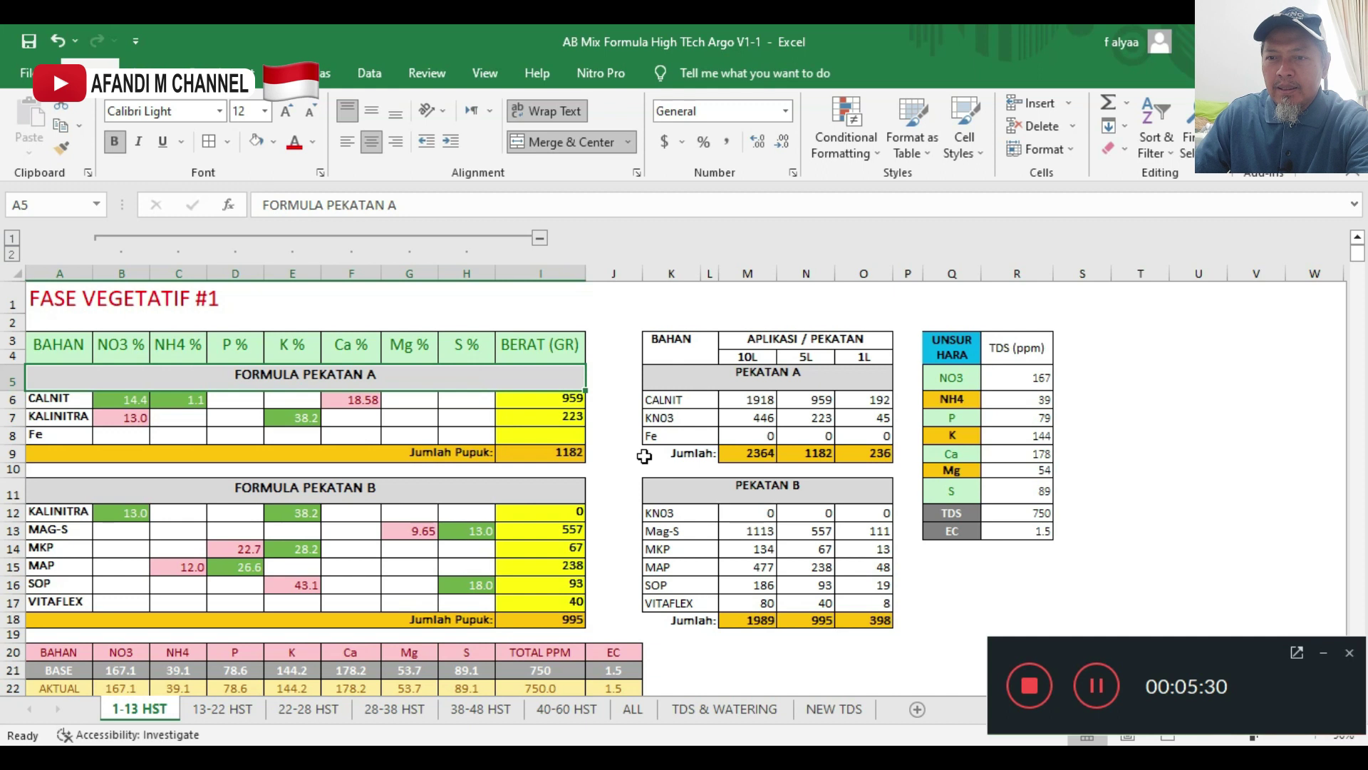
scroll(643, 456, down, 4)
scroll(643, 464, down, 1)
scroll(642, 464, up, 5)
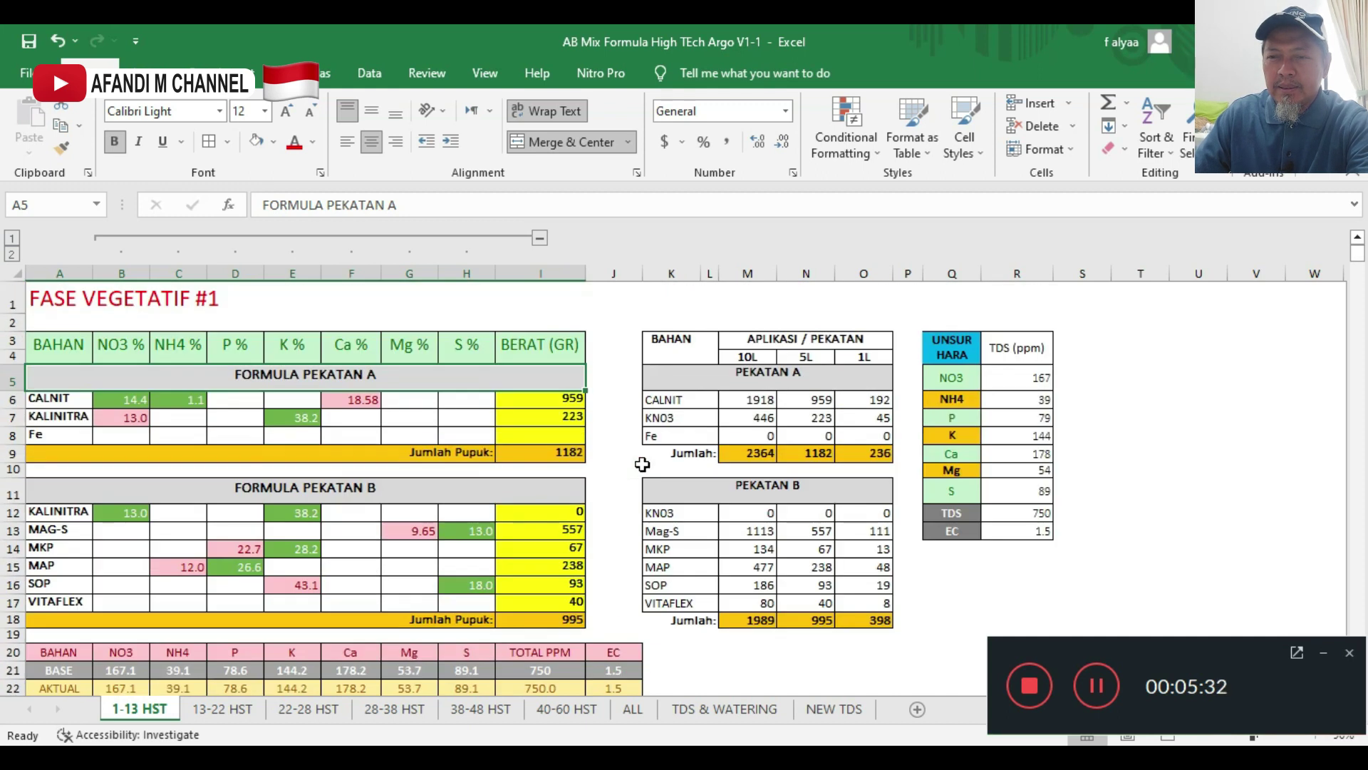
scroll(617, 440, down, 1)
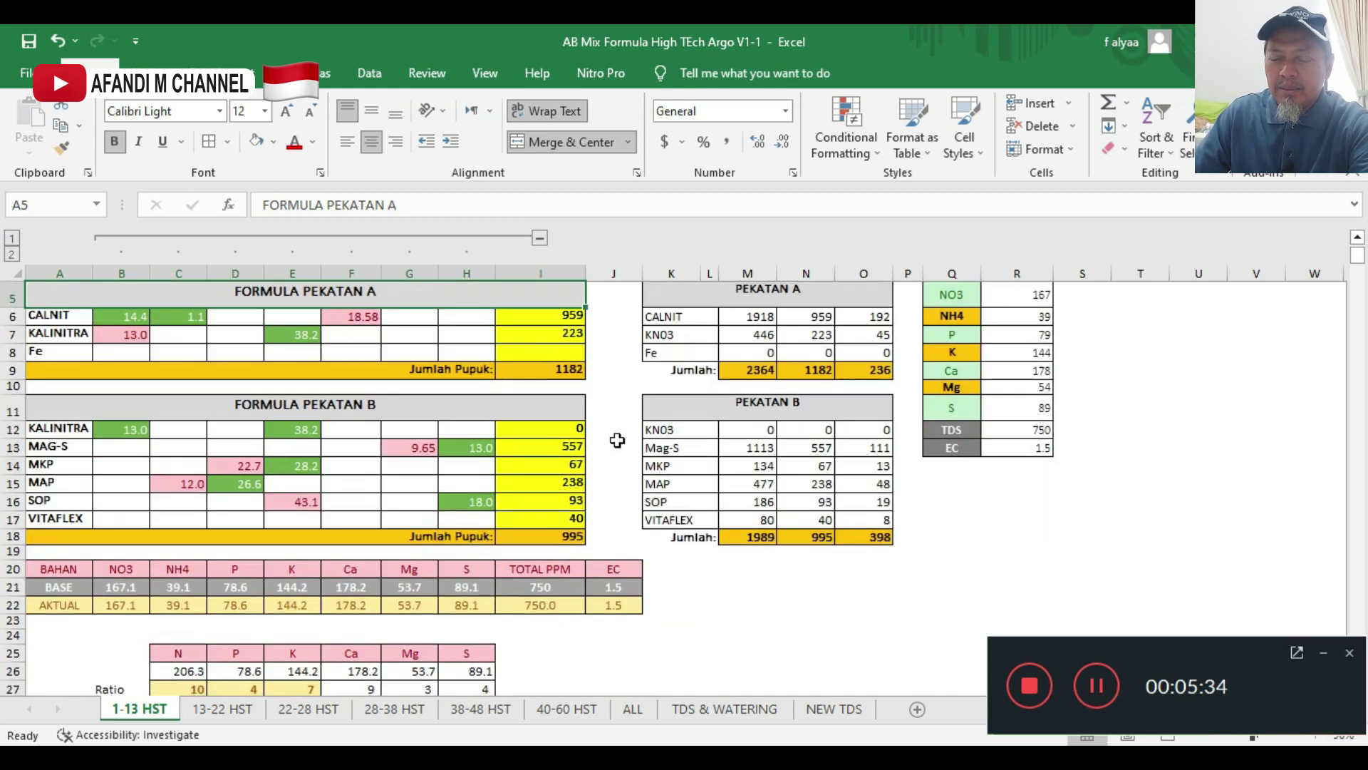
scroll(618, 440, up, 1)
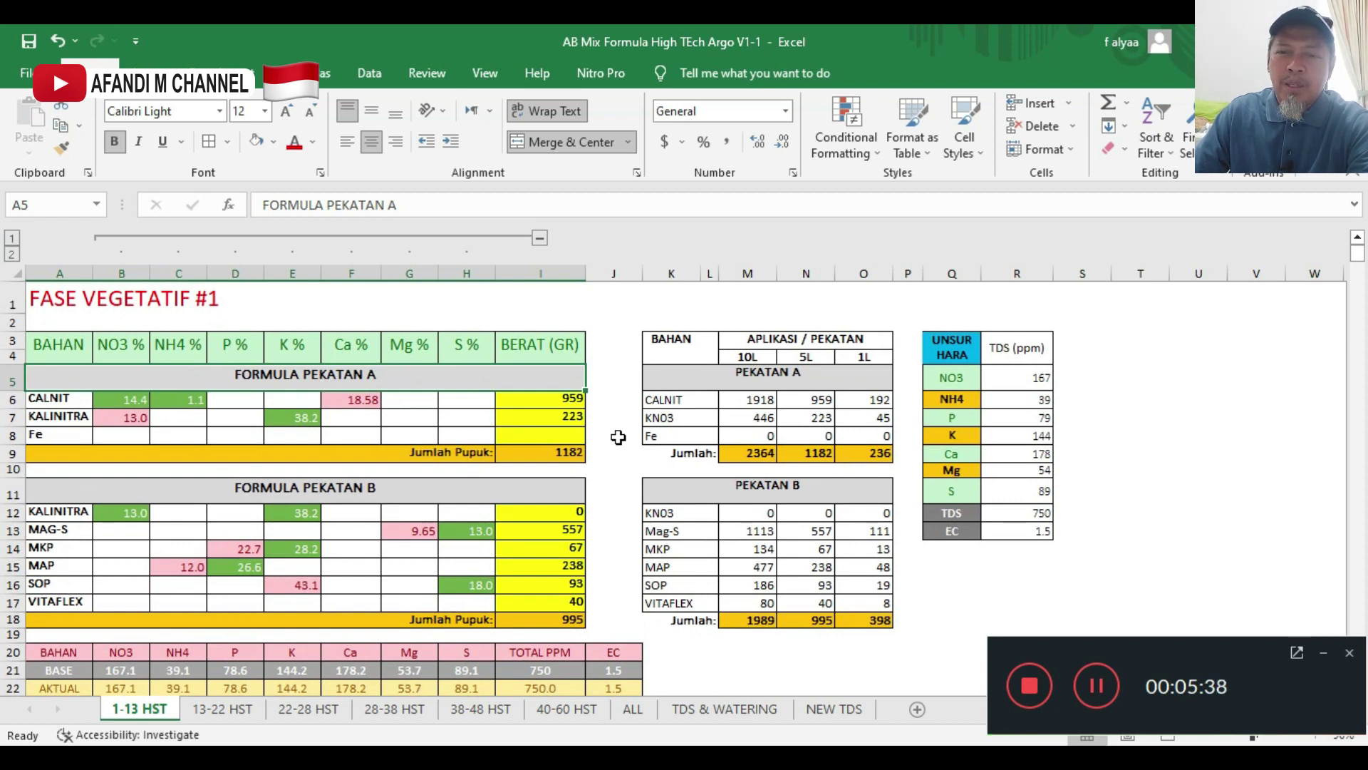
scroll(618, 437, down, 1)
scroll(618, 442, down, 3)
scroll(618, 447, up, 3)
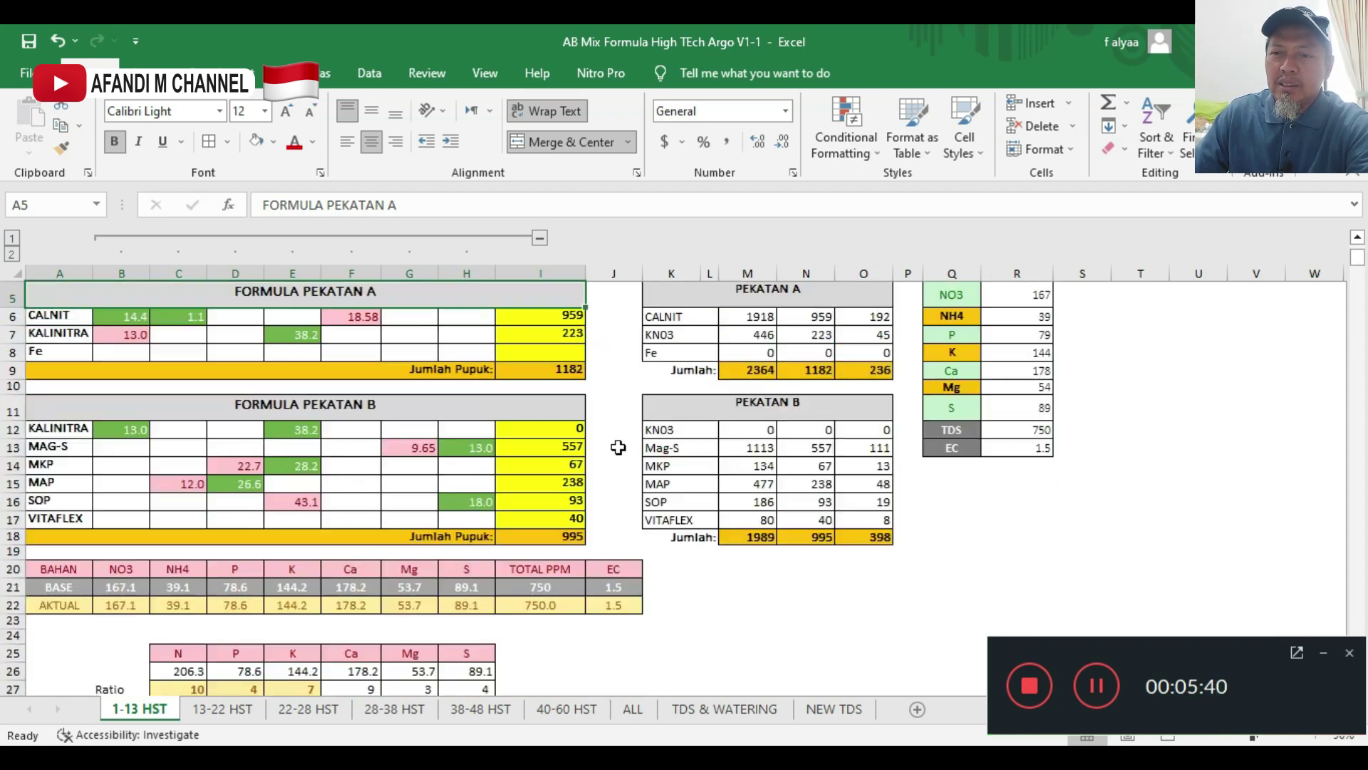
scroll(617, 446, up, 1)
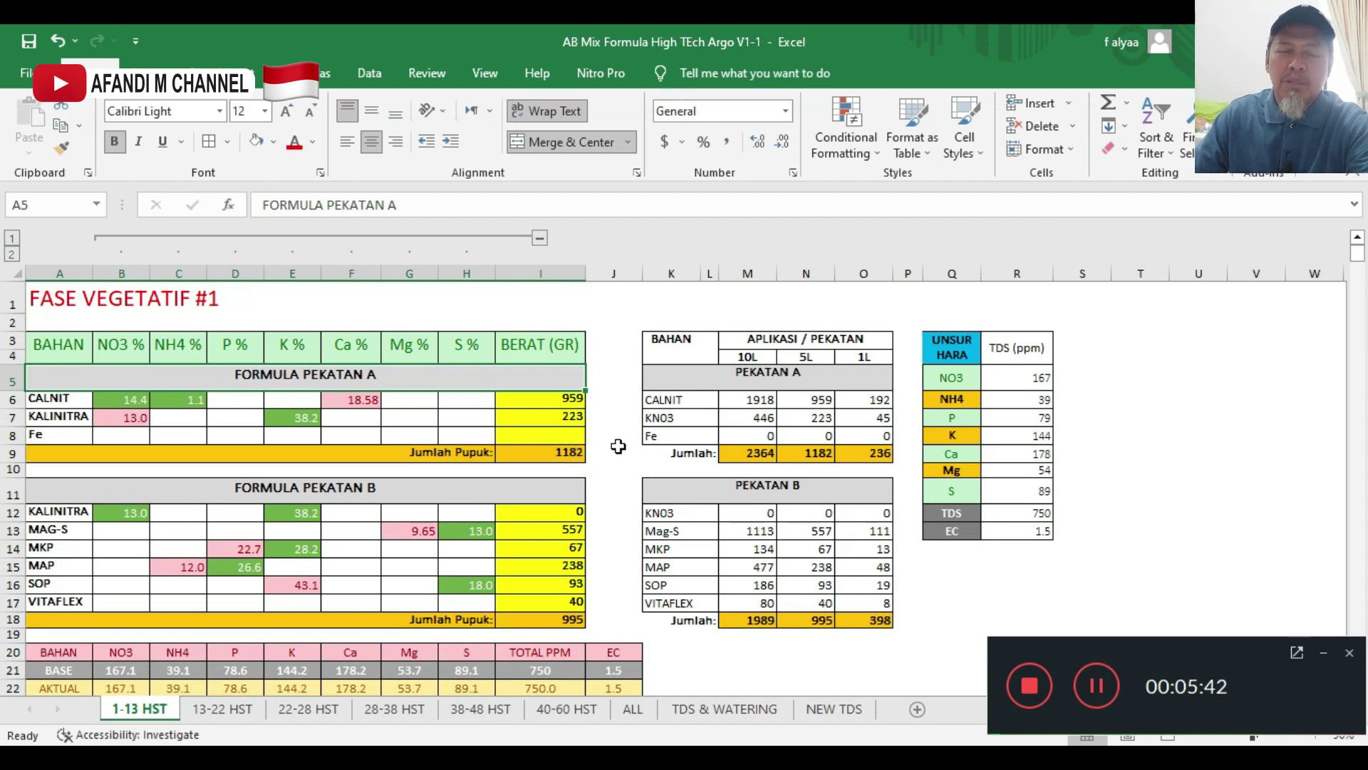
scroll(620, 443, down, 1)
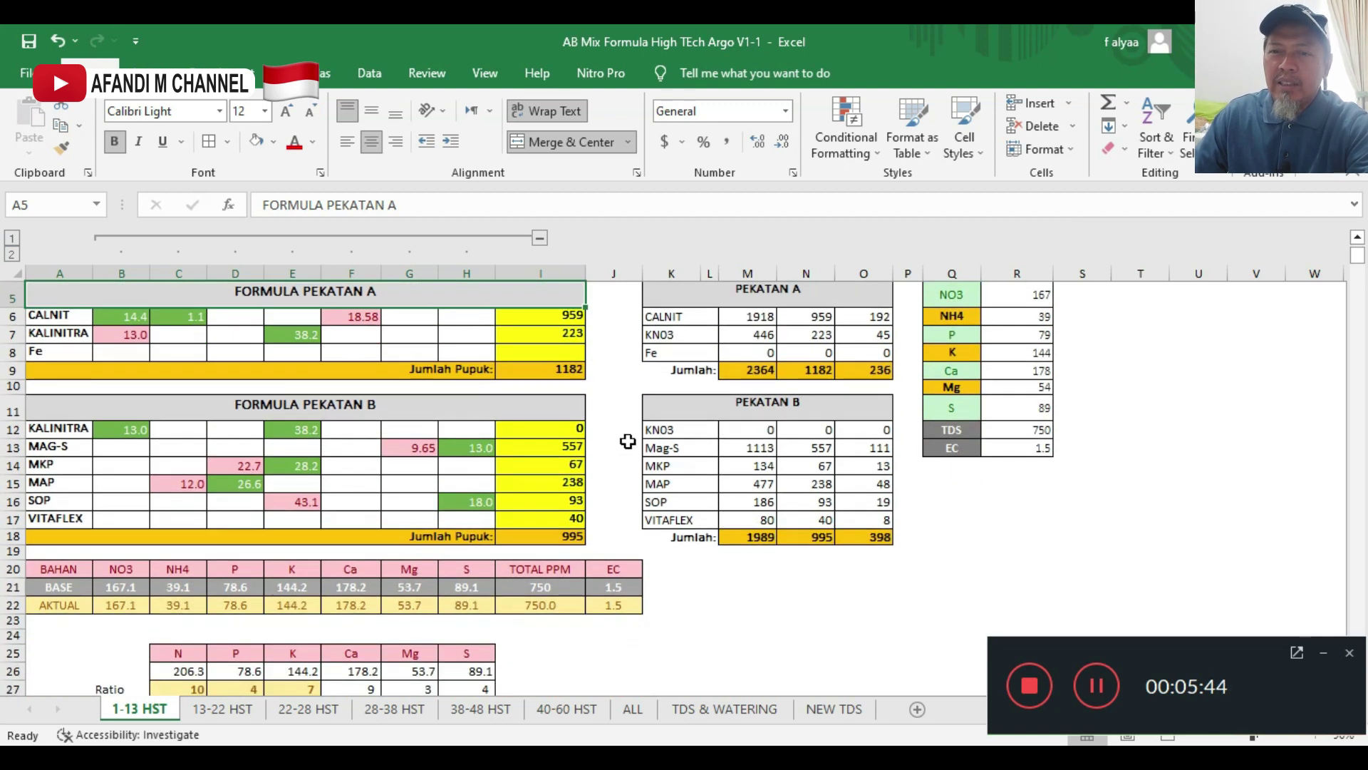
scroll(627, 442, up, 1)
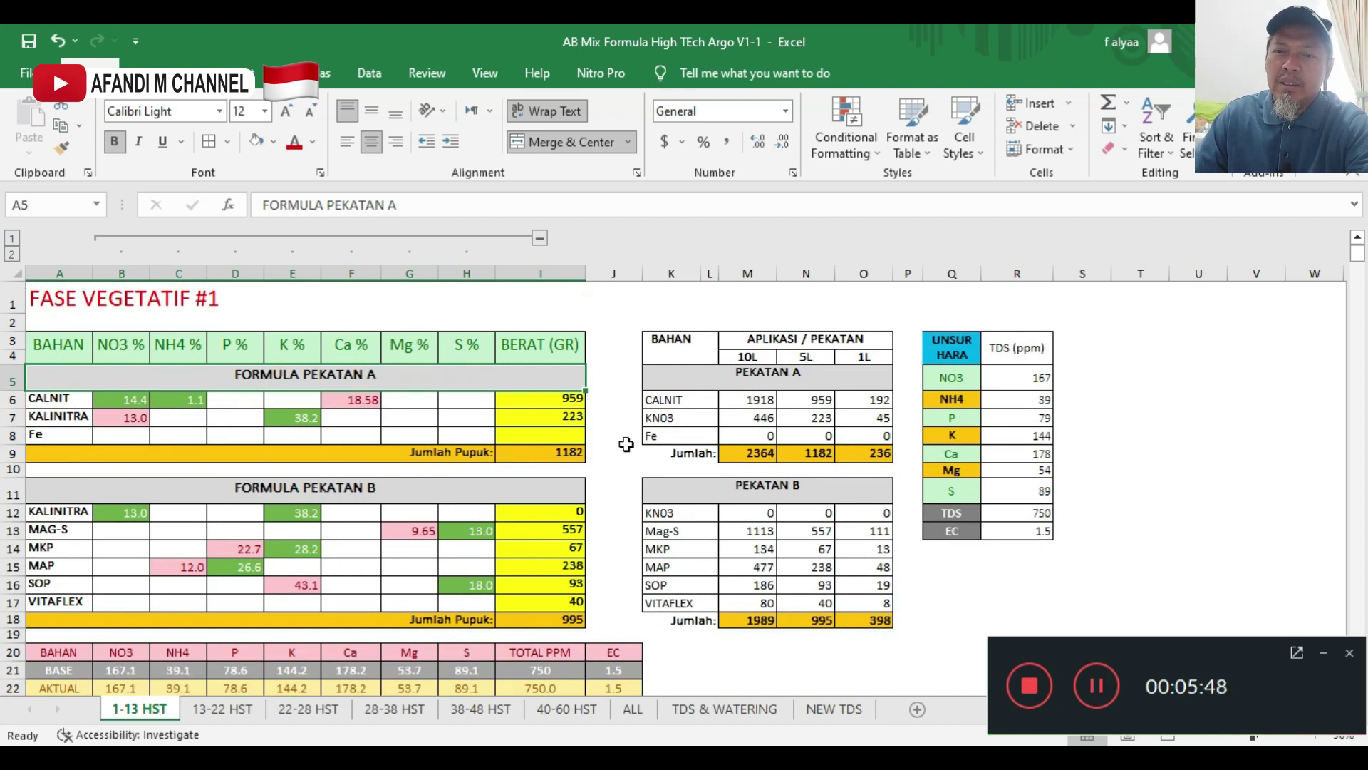
scroll(626, 444, down, 1)
scroll(624, 447, up, 1)
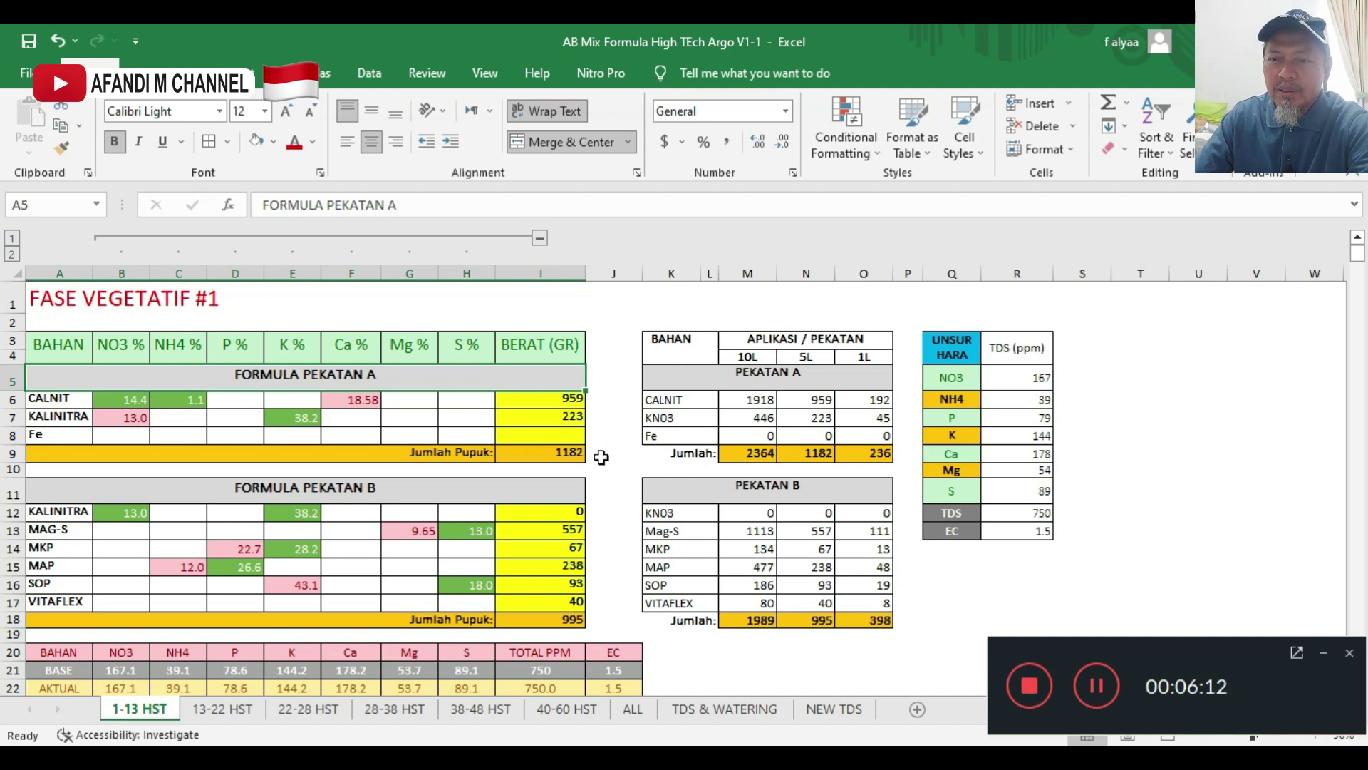
- Check the CALNIT and Fe weight cells in the Formula Pekatan A table
click(565, 402)
click(573, 431)
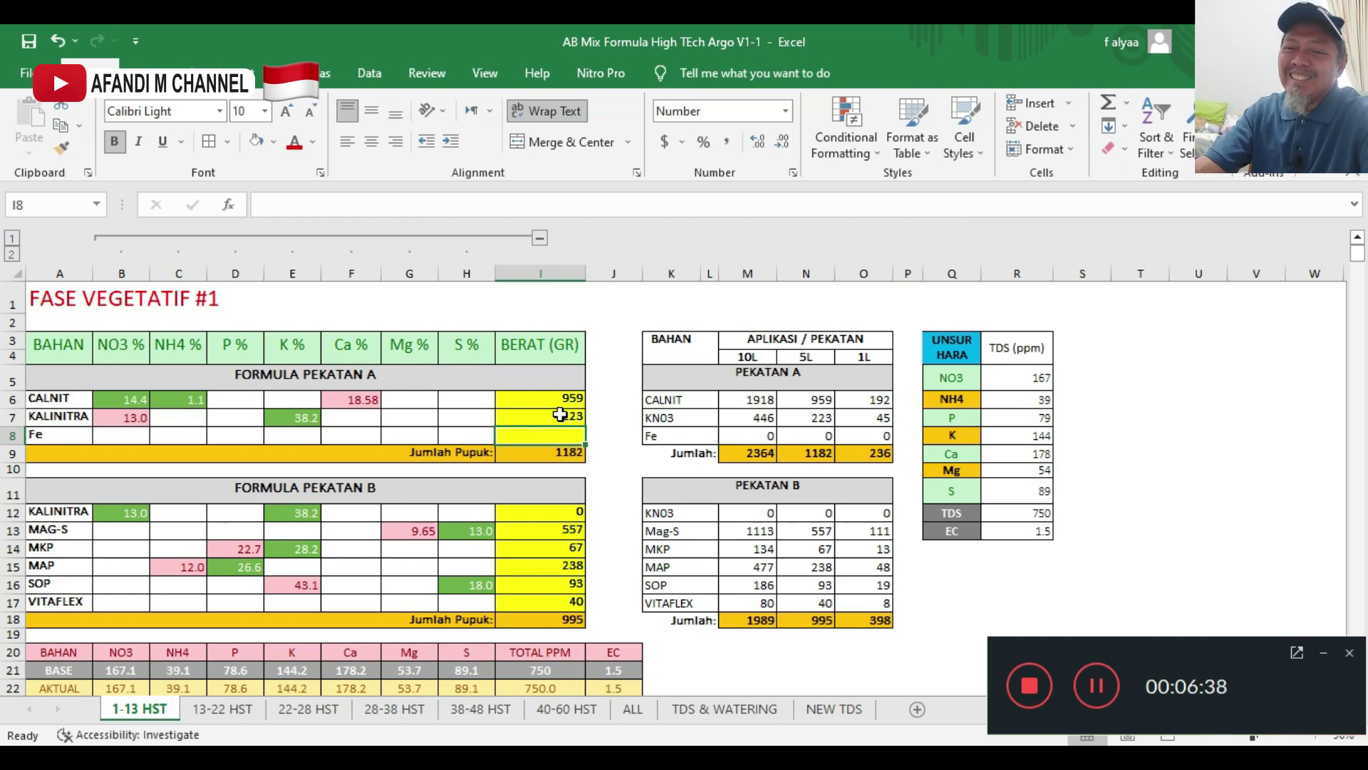
scroll(567, 448, down, 1)
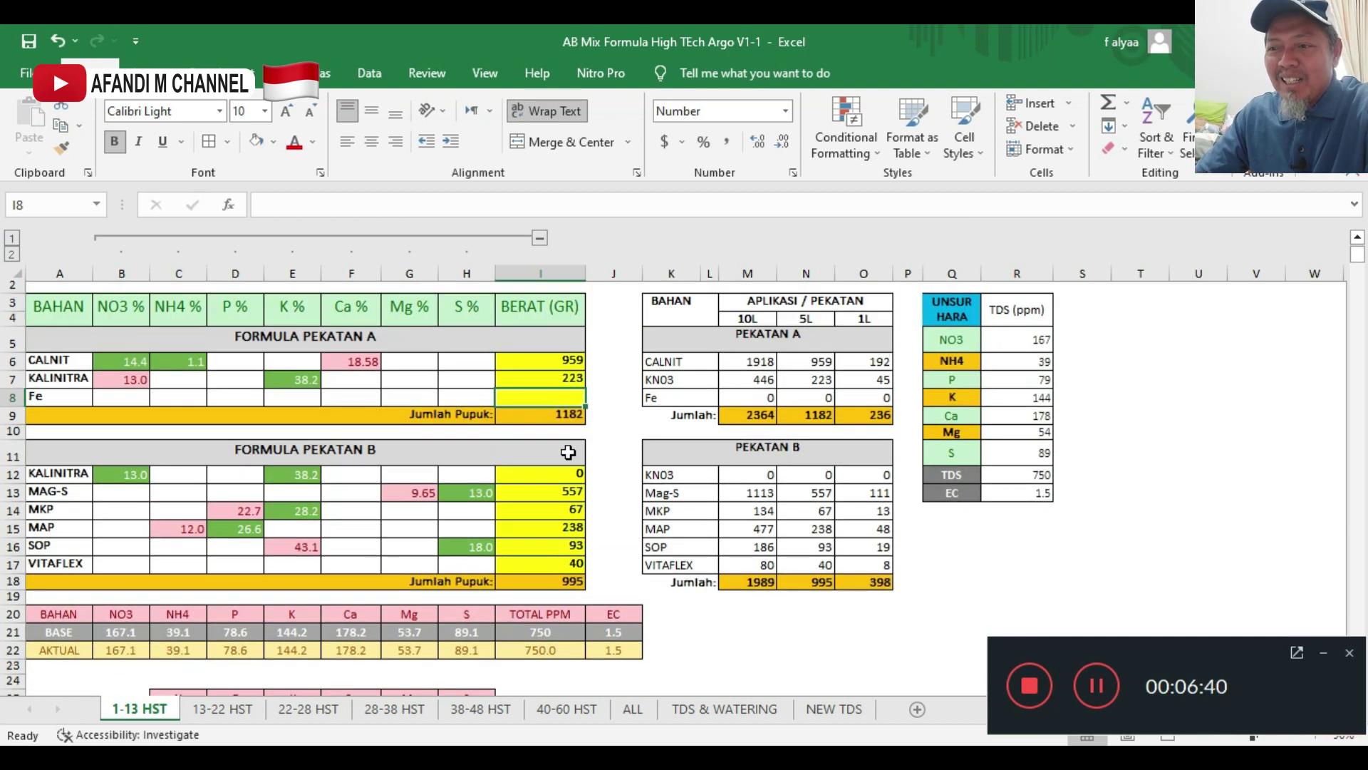
scroll(568, 453, up, 1)
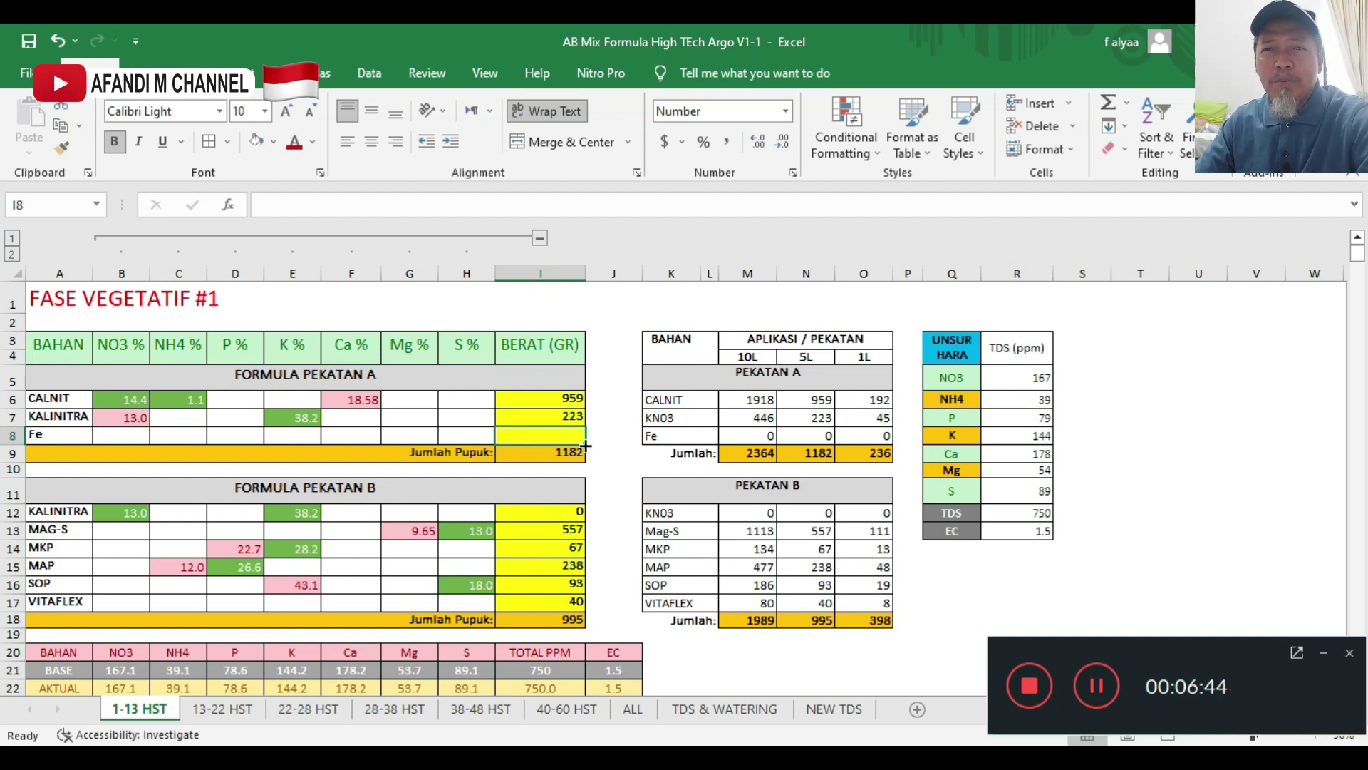
- View the 13-22 HST and 22-28 HST sheets, and return to the 1-13 HST sheet
click(242, 707)
click(301, 709)
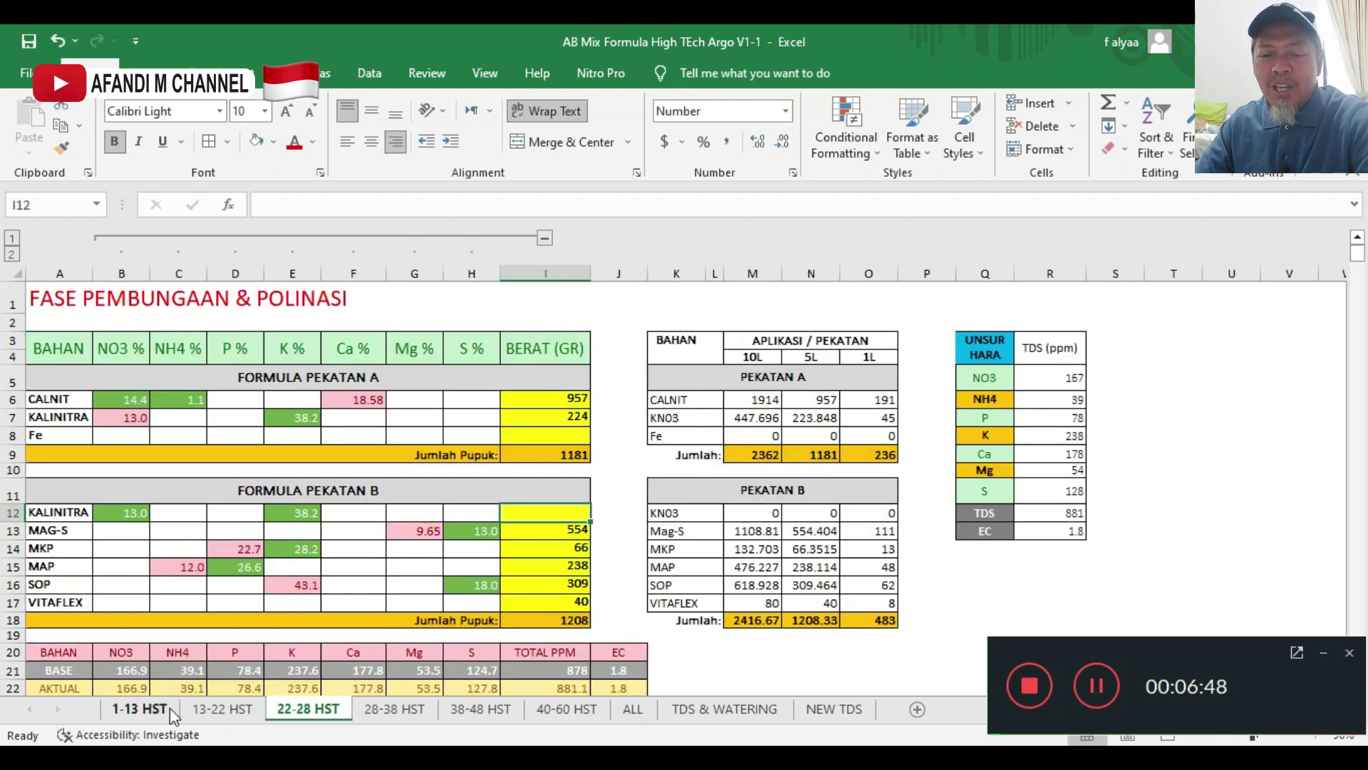
click(161, 712)
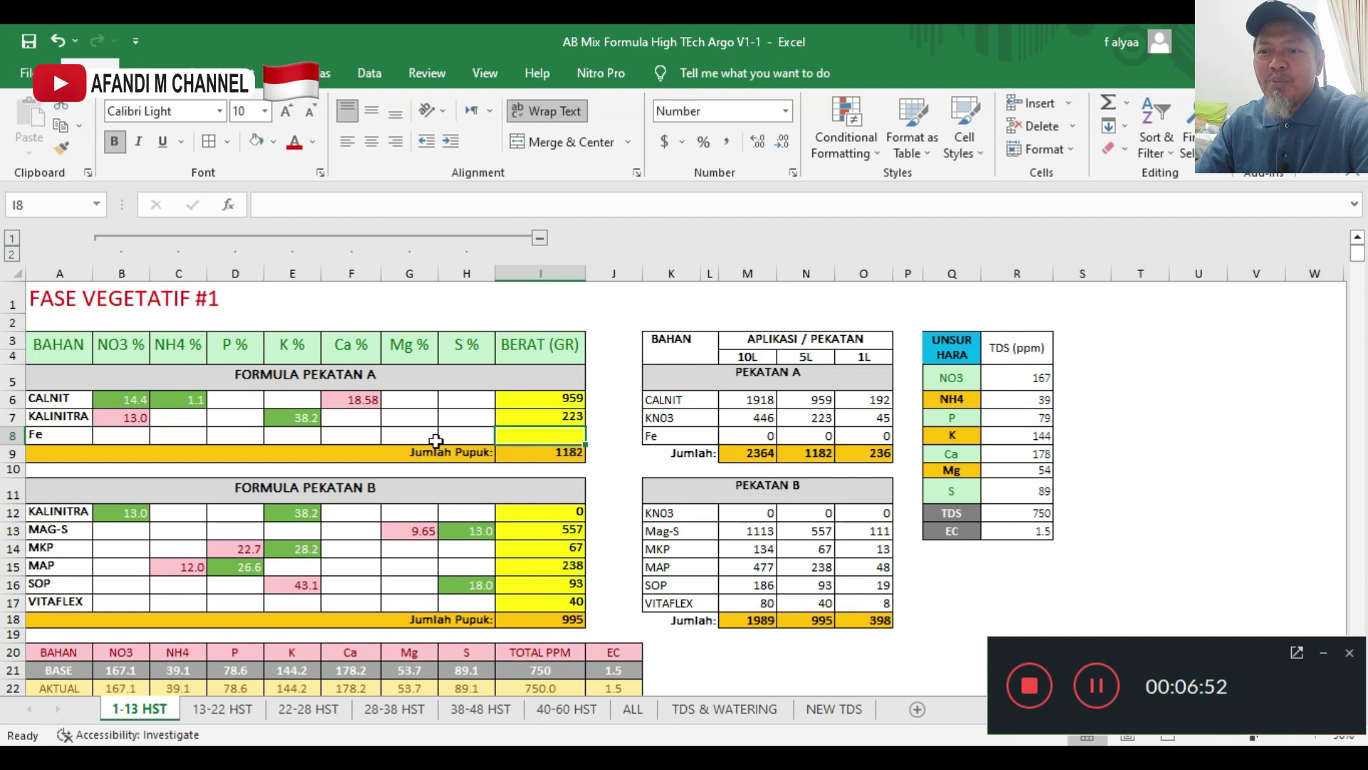
- Inspect the formula behind the CALNIT weight in cell I6 and look over the tables below it
click(527, 399)
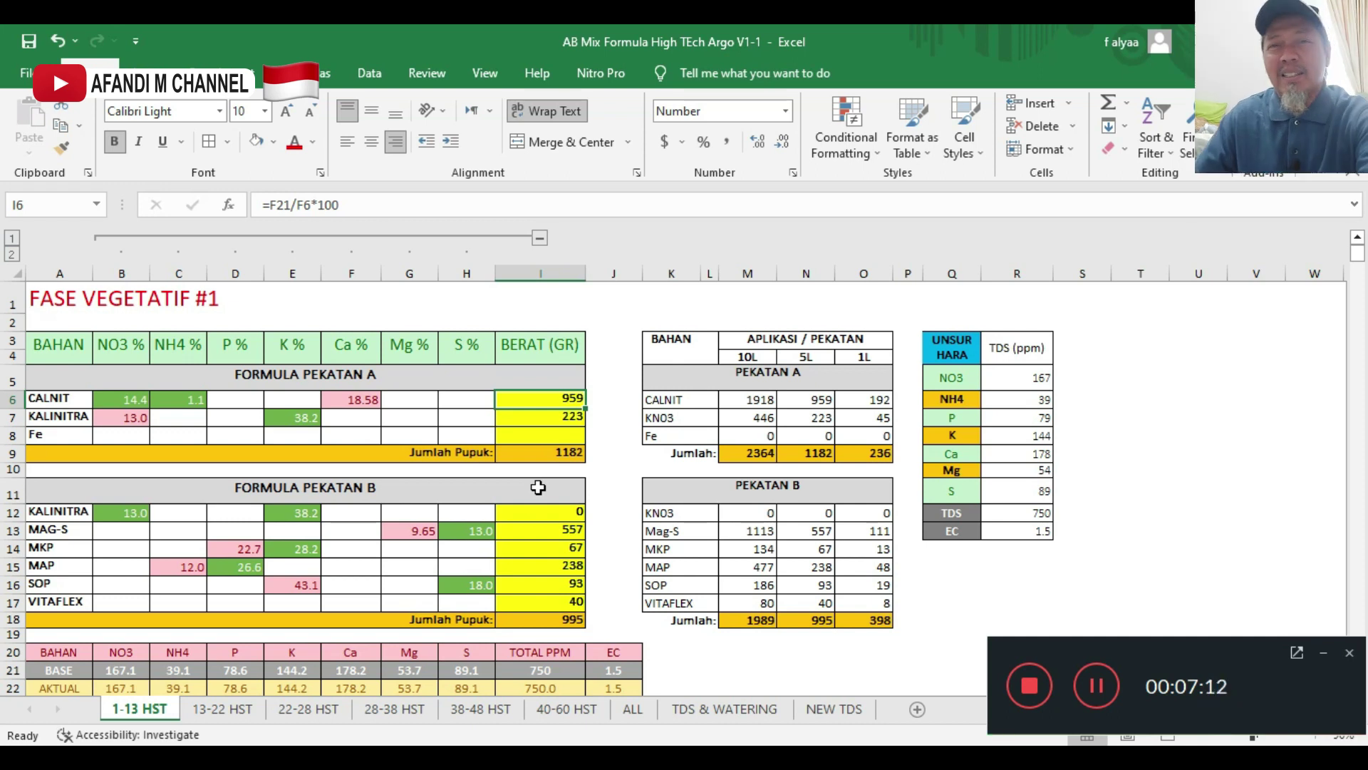
click(602, 422)
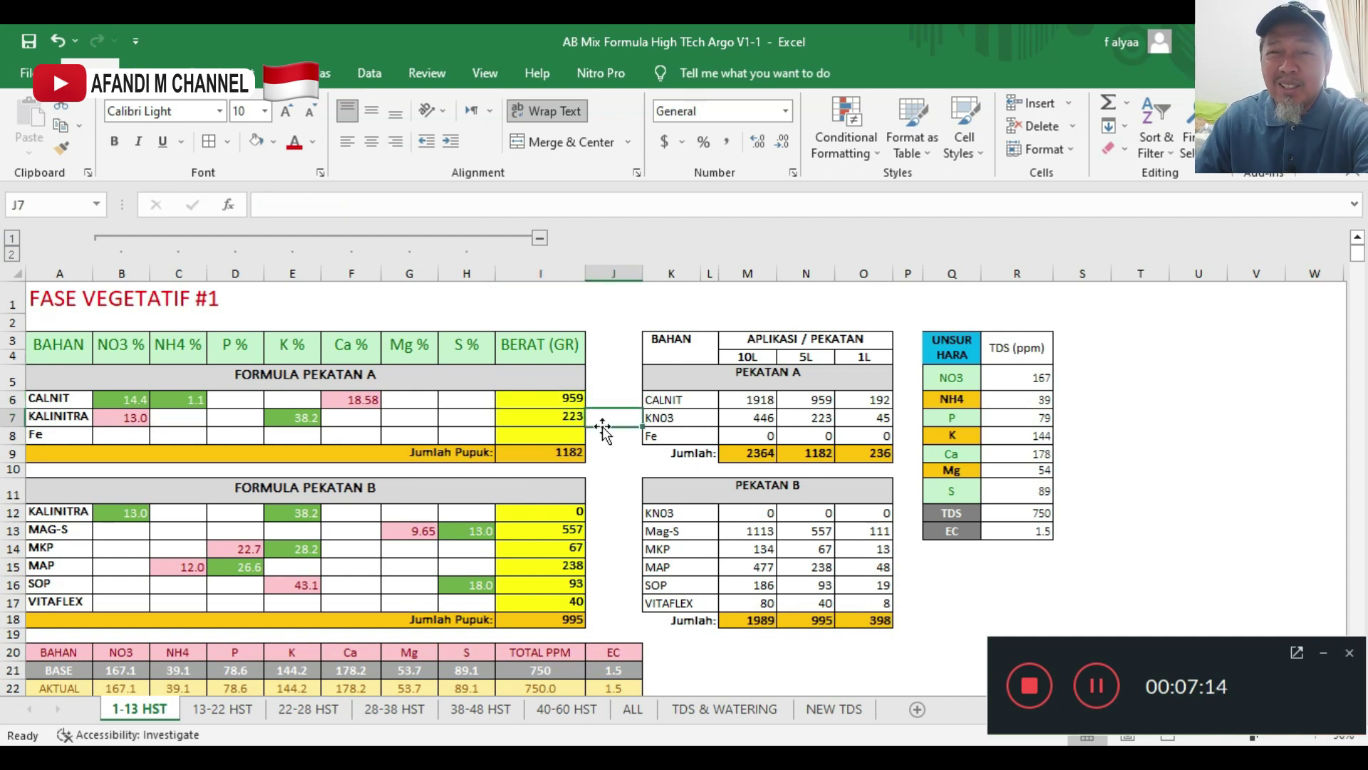
scroll(644, 456, down, 2)
scroll(649, 467, up, 2)
scroll(651, 485, down, 1)
scroll(652, 493, down, 1)
scroll(651, 495, up, 2)
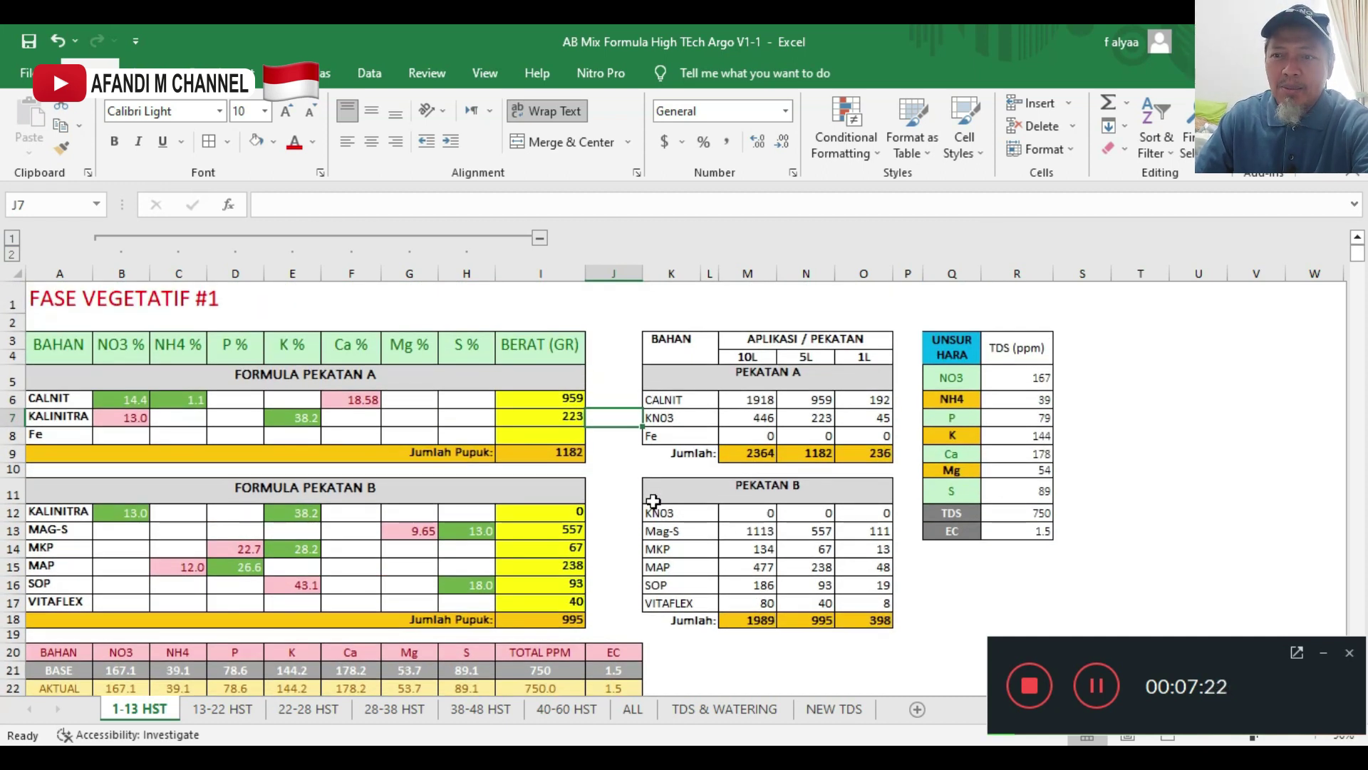
- Examine the Pekatan A and B formulas, application amounts and nutrient tables on the 1-13 HST sheet, ending on the phase title in A1
scroll(653, 498, down, 1)
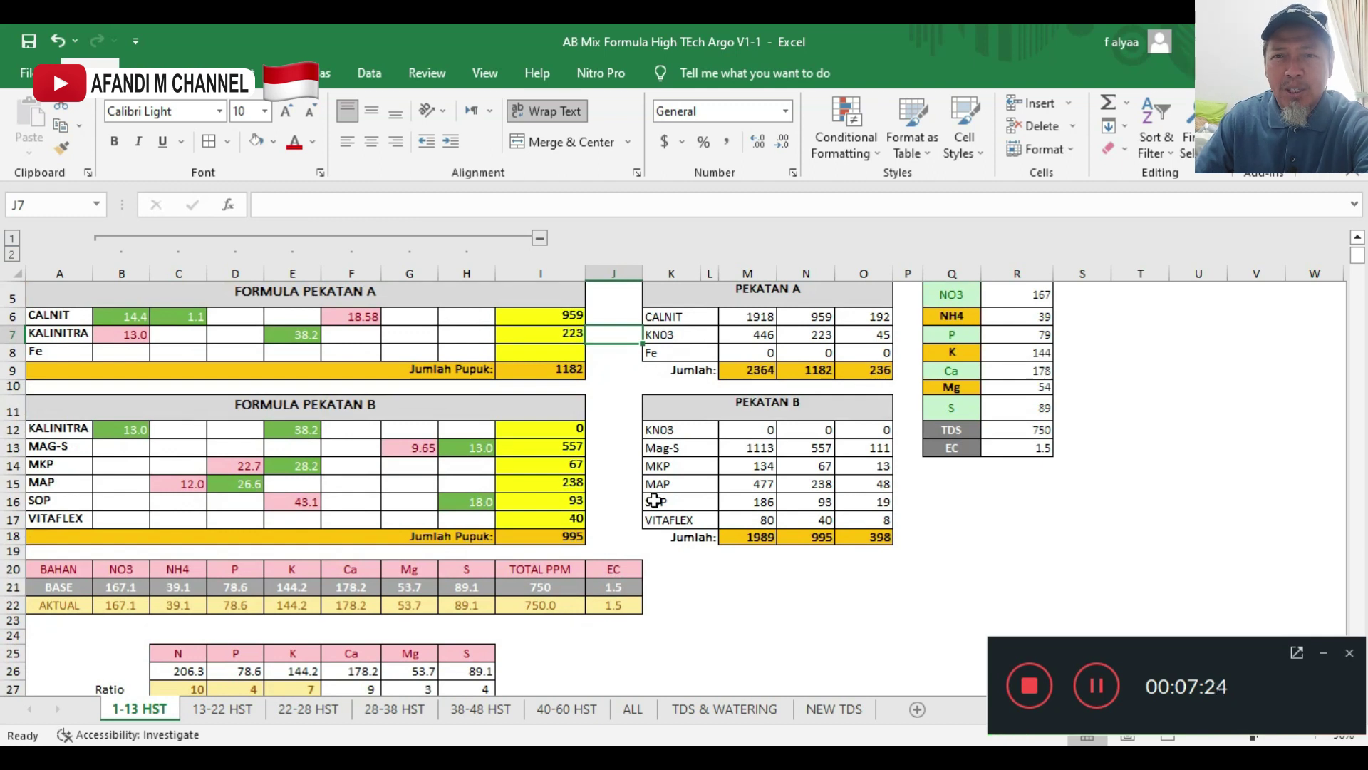
scroll(655, 497, up, 1)
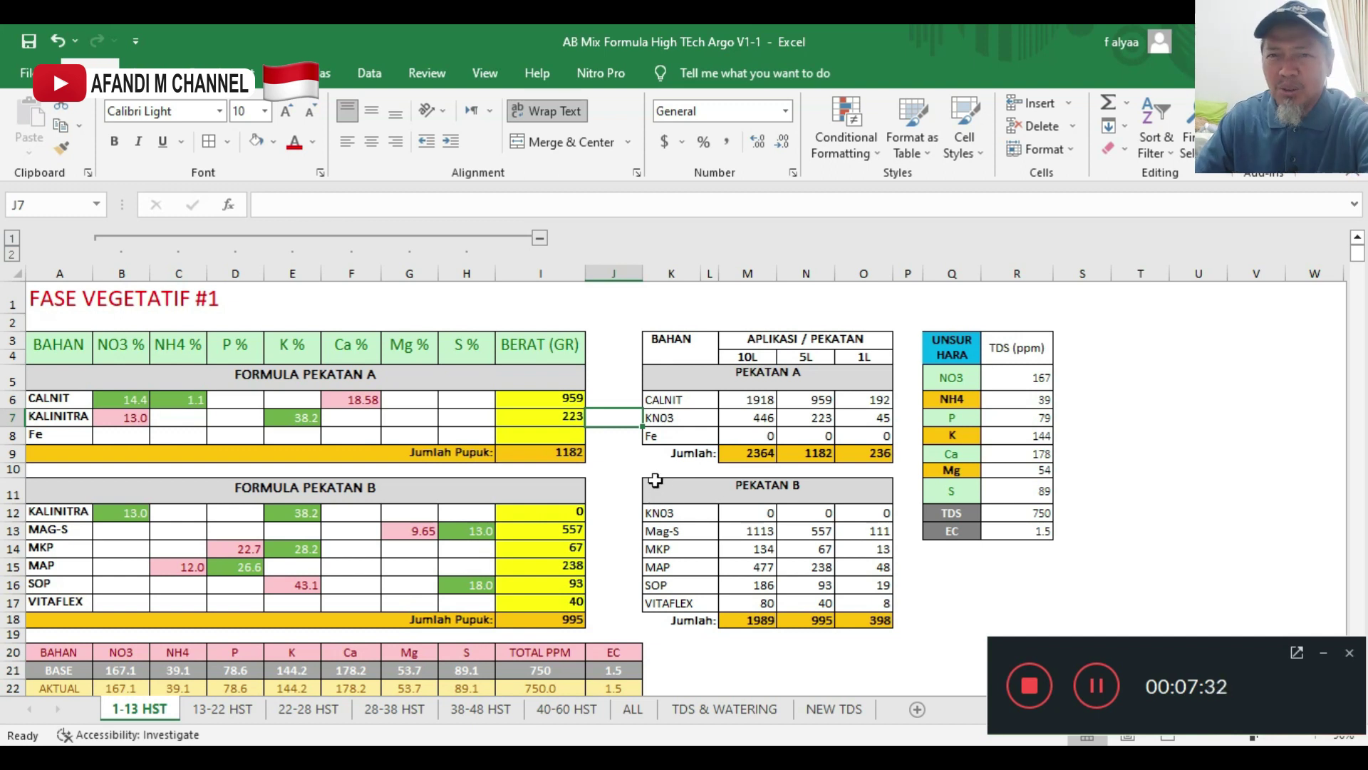
scroll(655, 484, down, 1)
scroll(654, 497, up, 1)
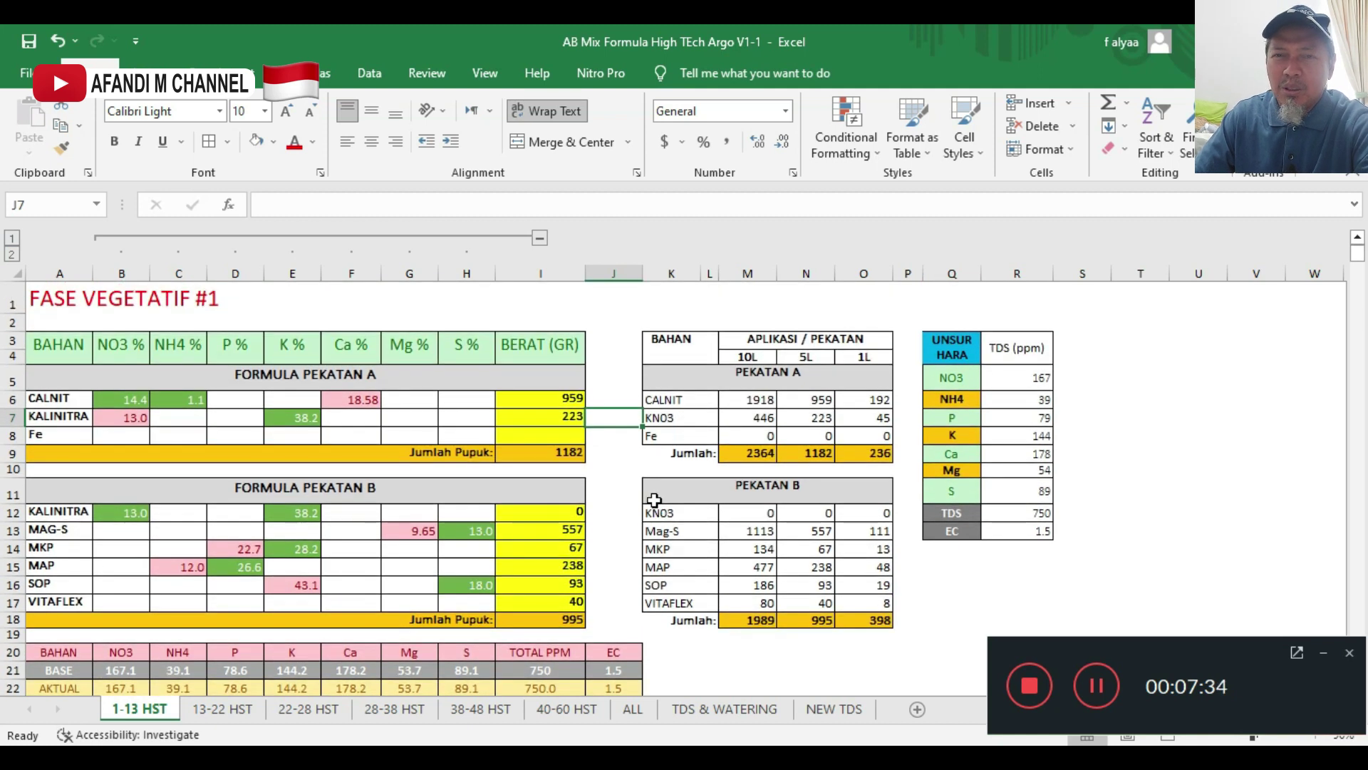
scroll(655, 507, down, 3)
scroll(653, 510, up, 3)
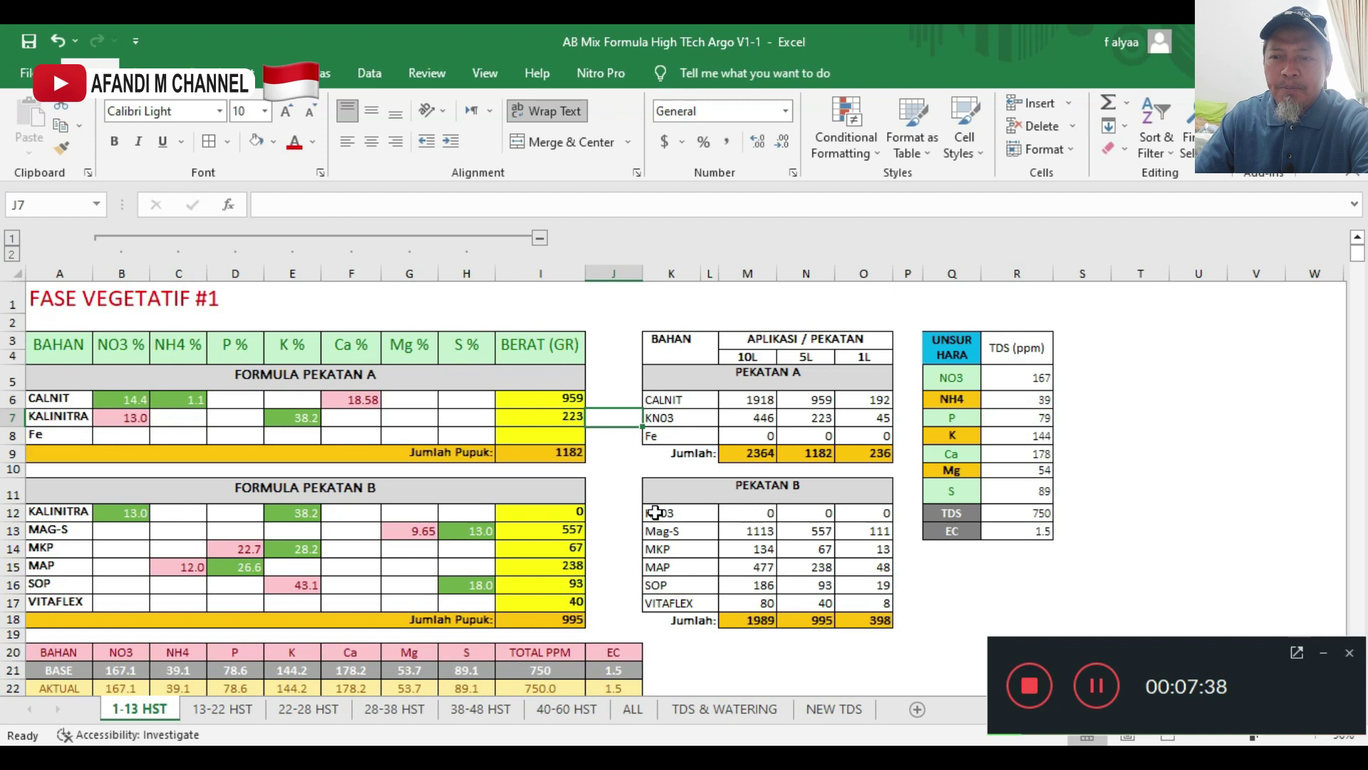
scroll(654, 513, down, 2)
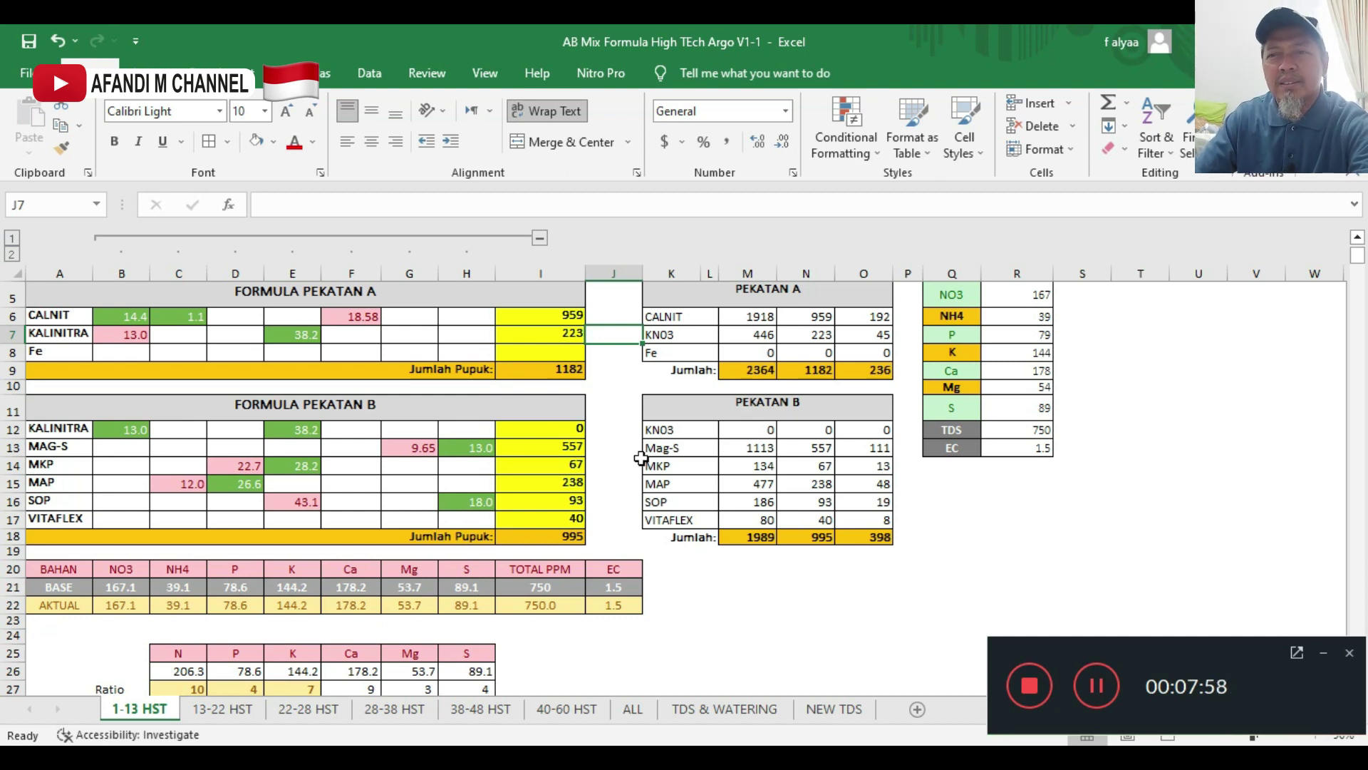
scroll(678, 438, down, 2)
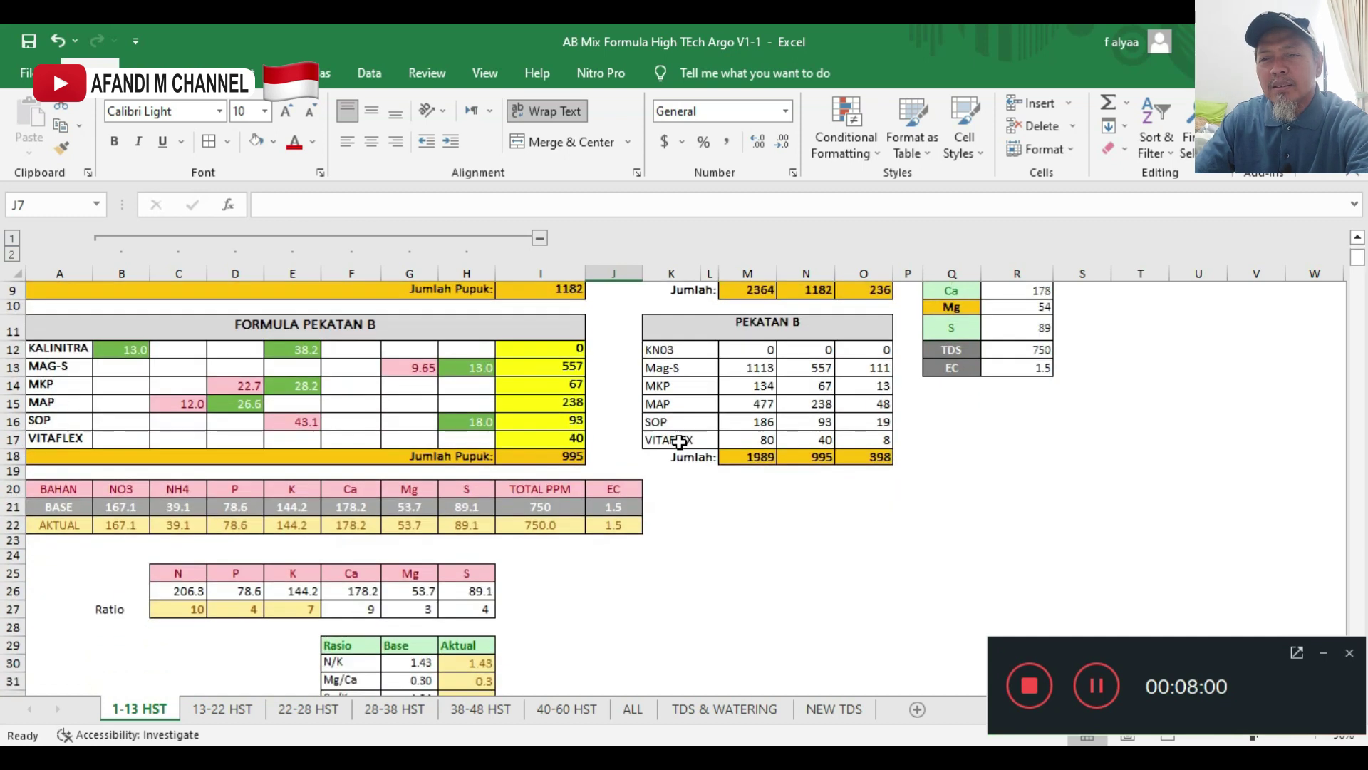
scroll(677, 445, down, 2)
scroll(677, 448, up, 3)
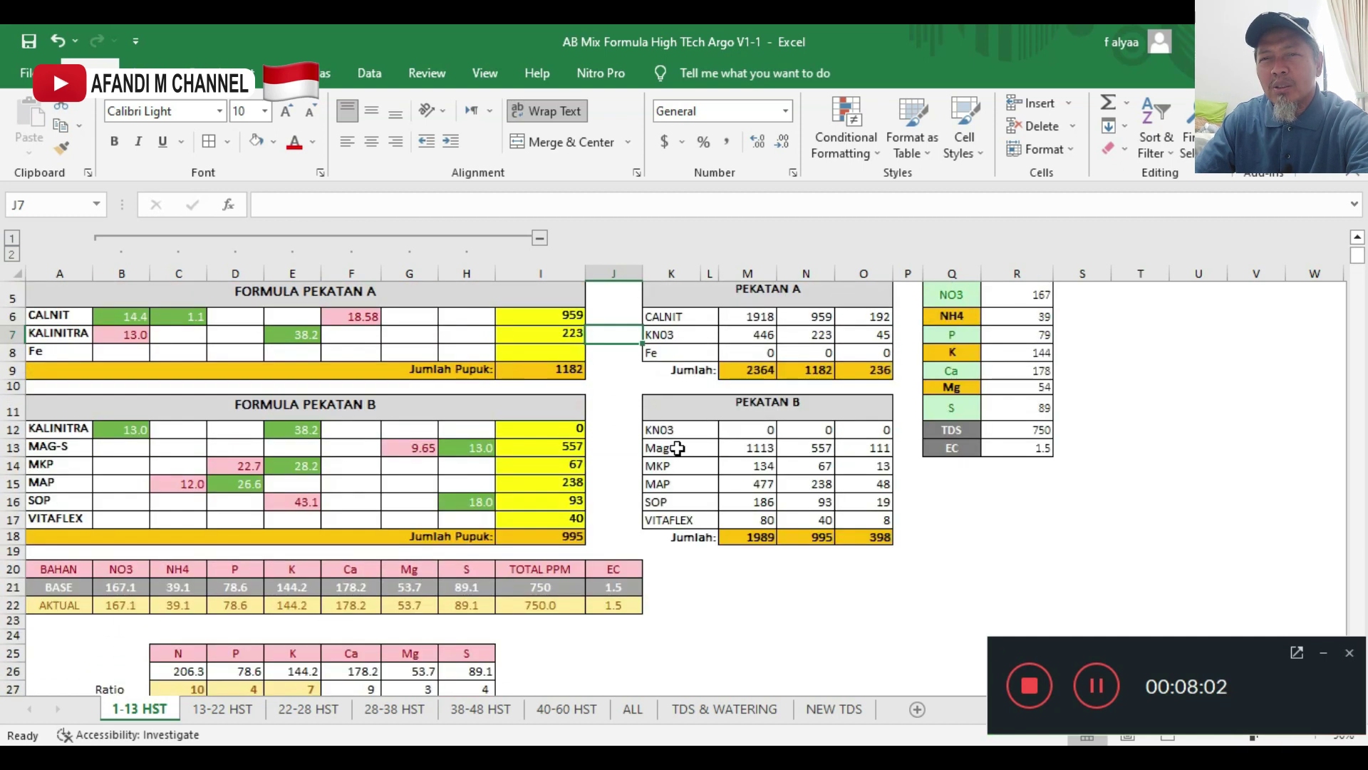
scroll(677, 447, up, 2)
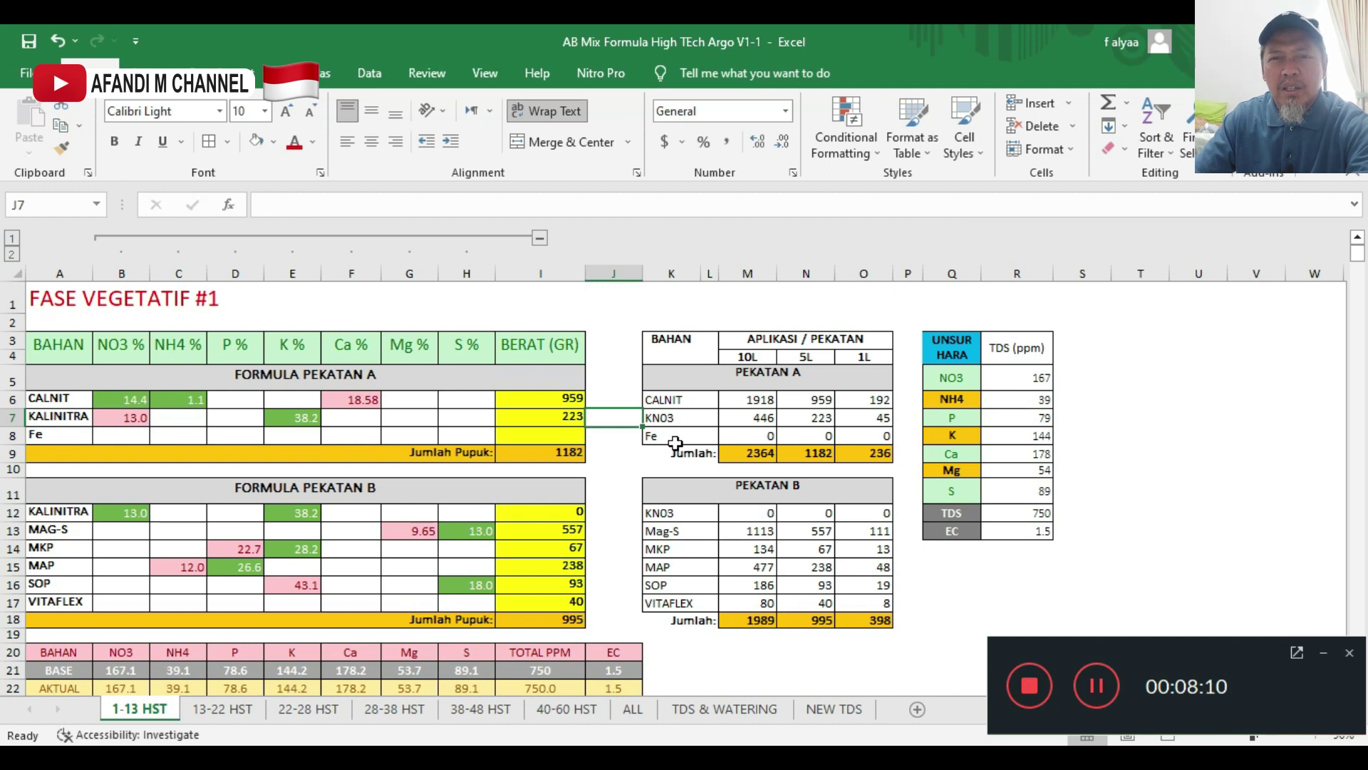
scroll(675, 446, down, 2)
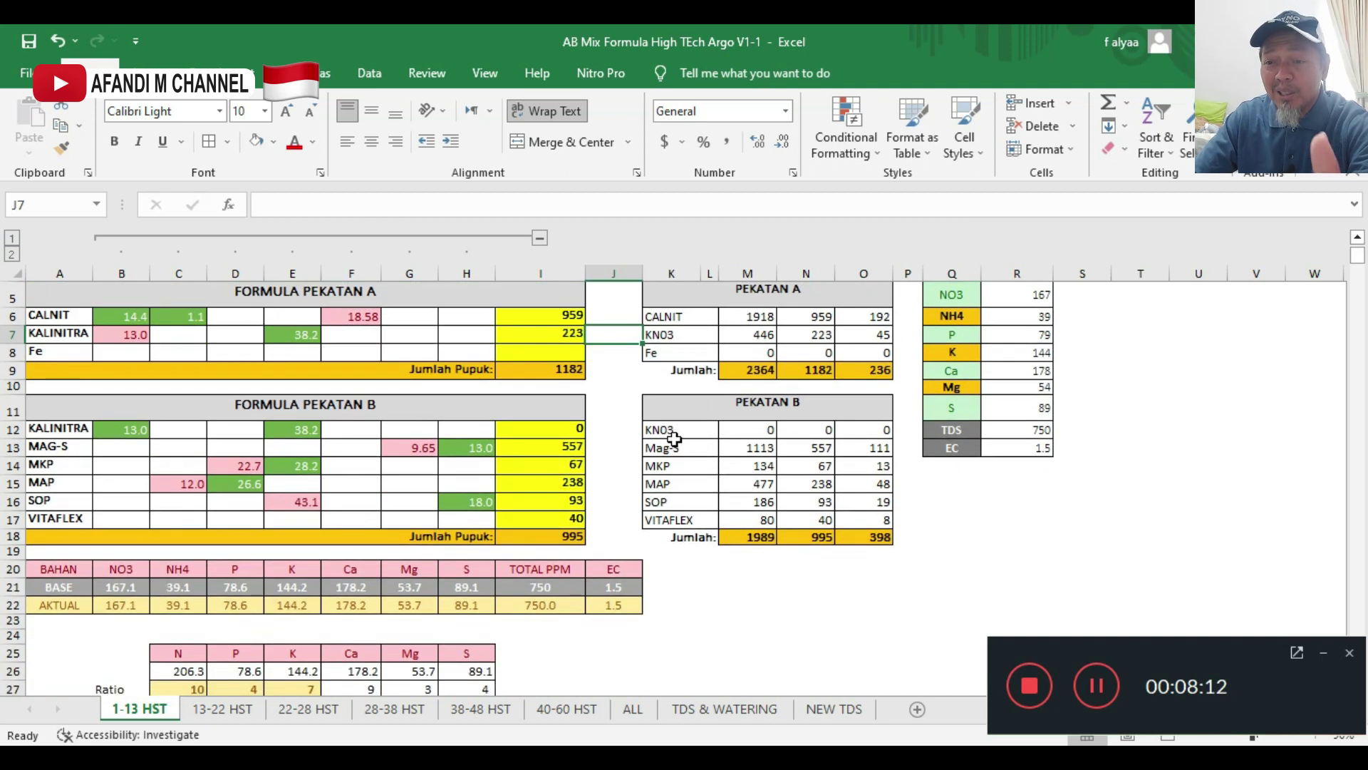
scroll(688, 417, down, 1)
scroll(686, 402, up, 3)
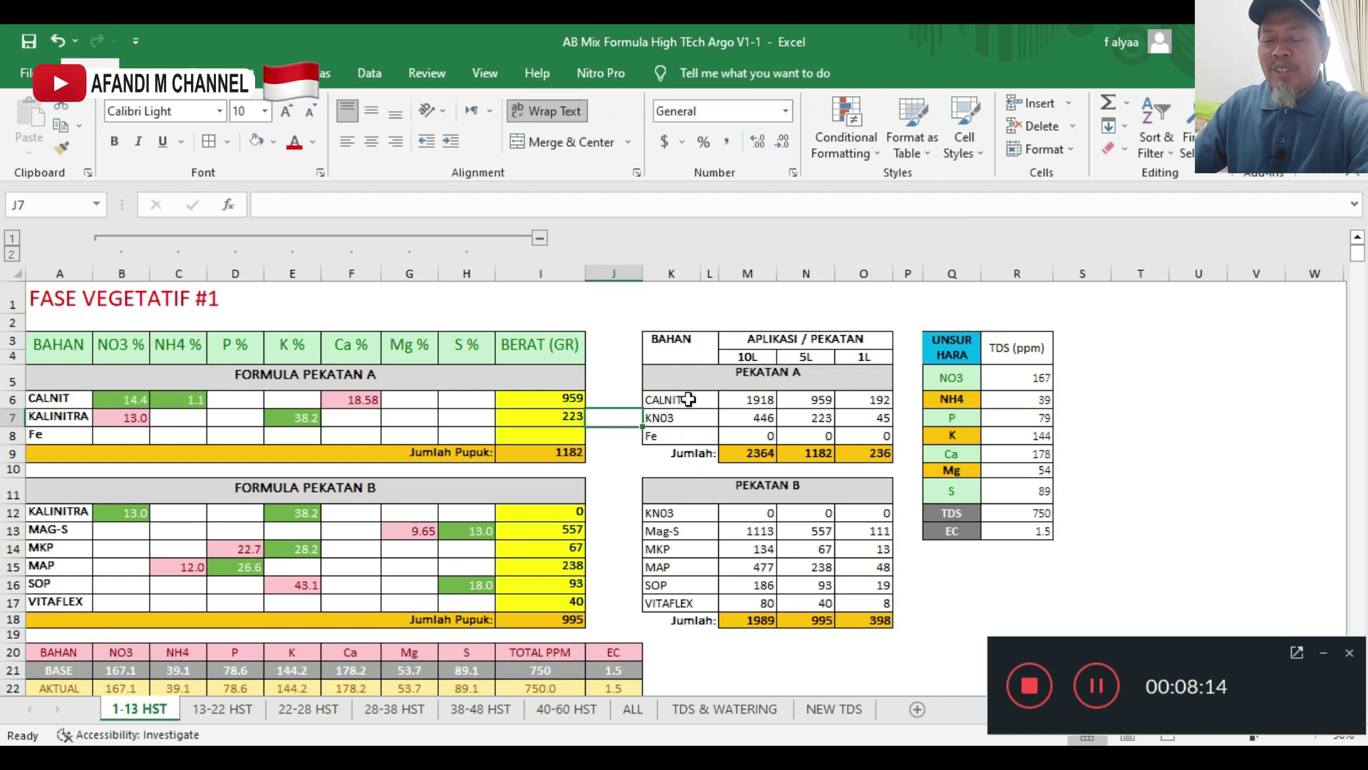
scroll(678, 425, down, 3)
scroll(648, 445, up, 3)
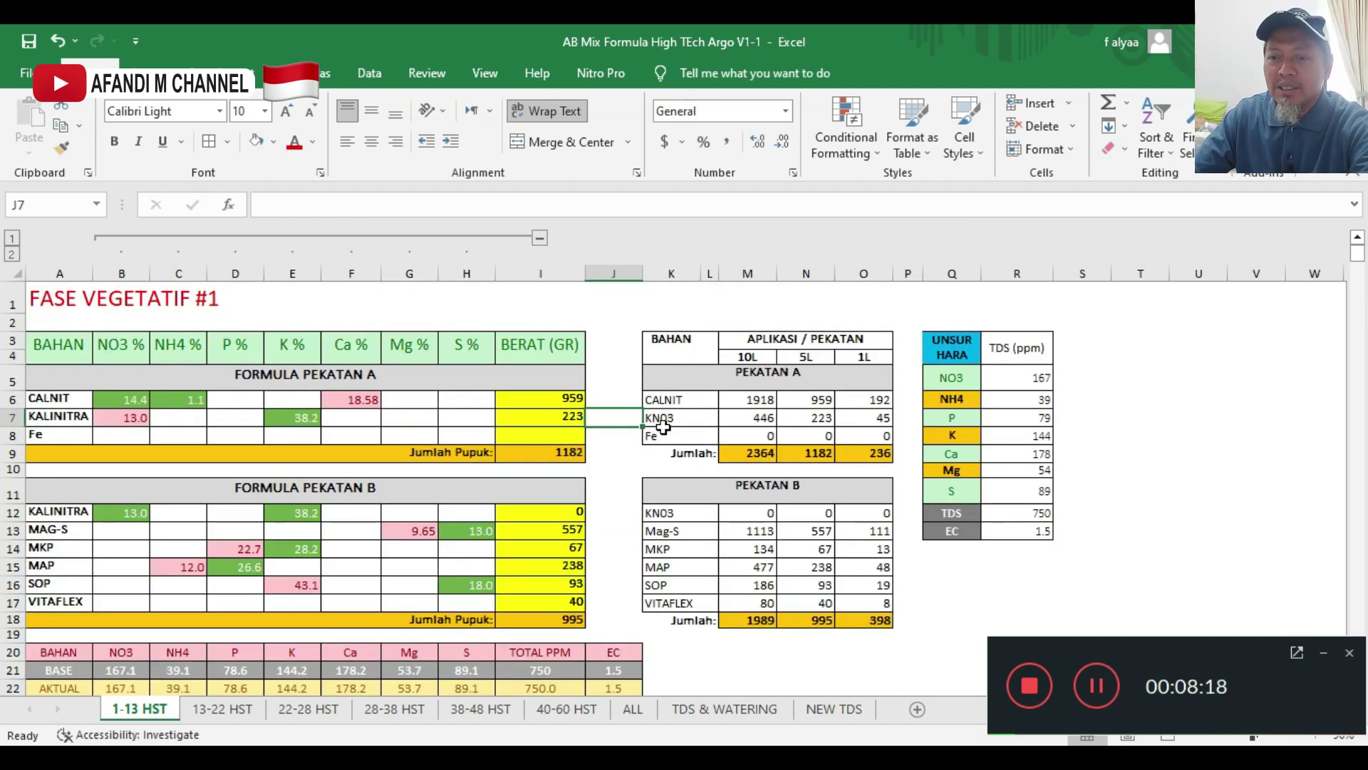
scroll(663, 426, down, 2)
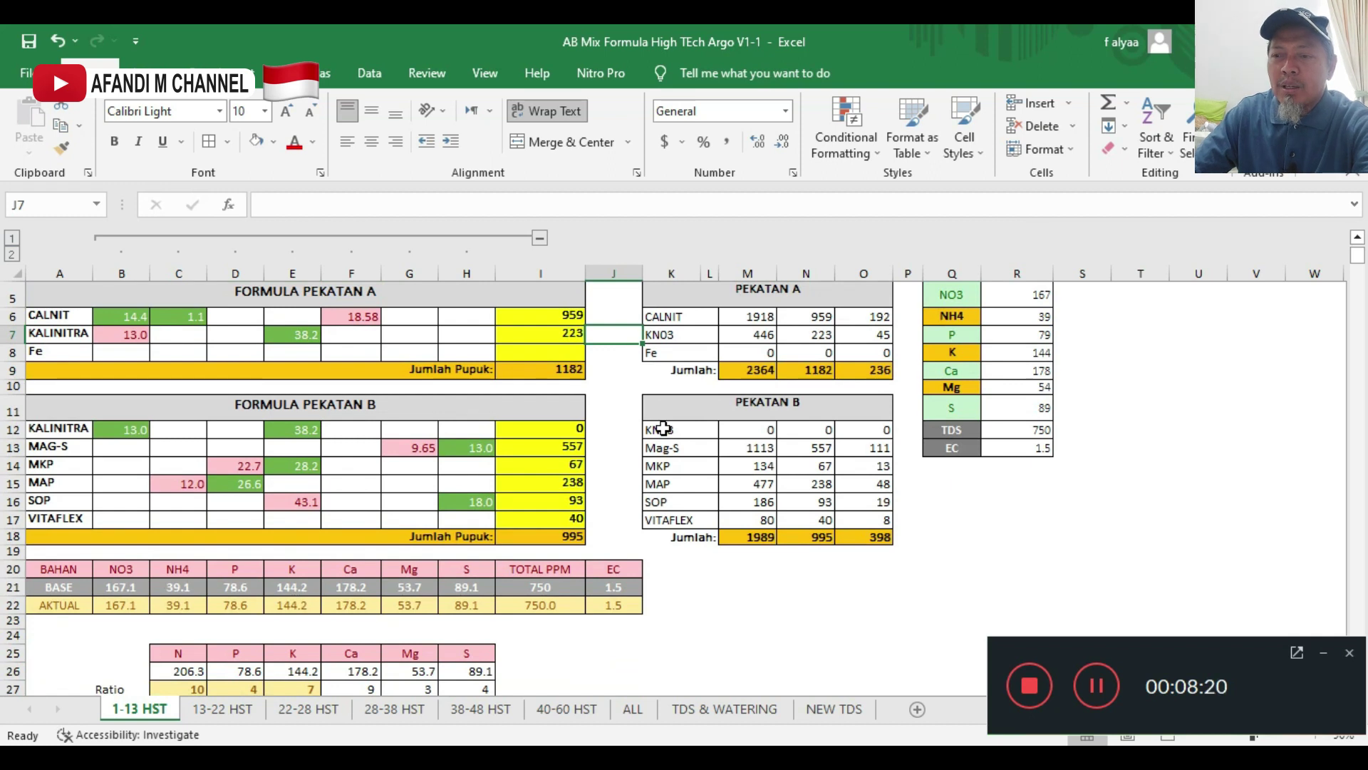
scroll(663, 428, up, 2)
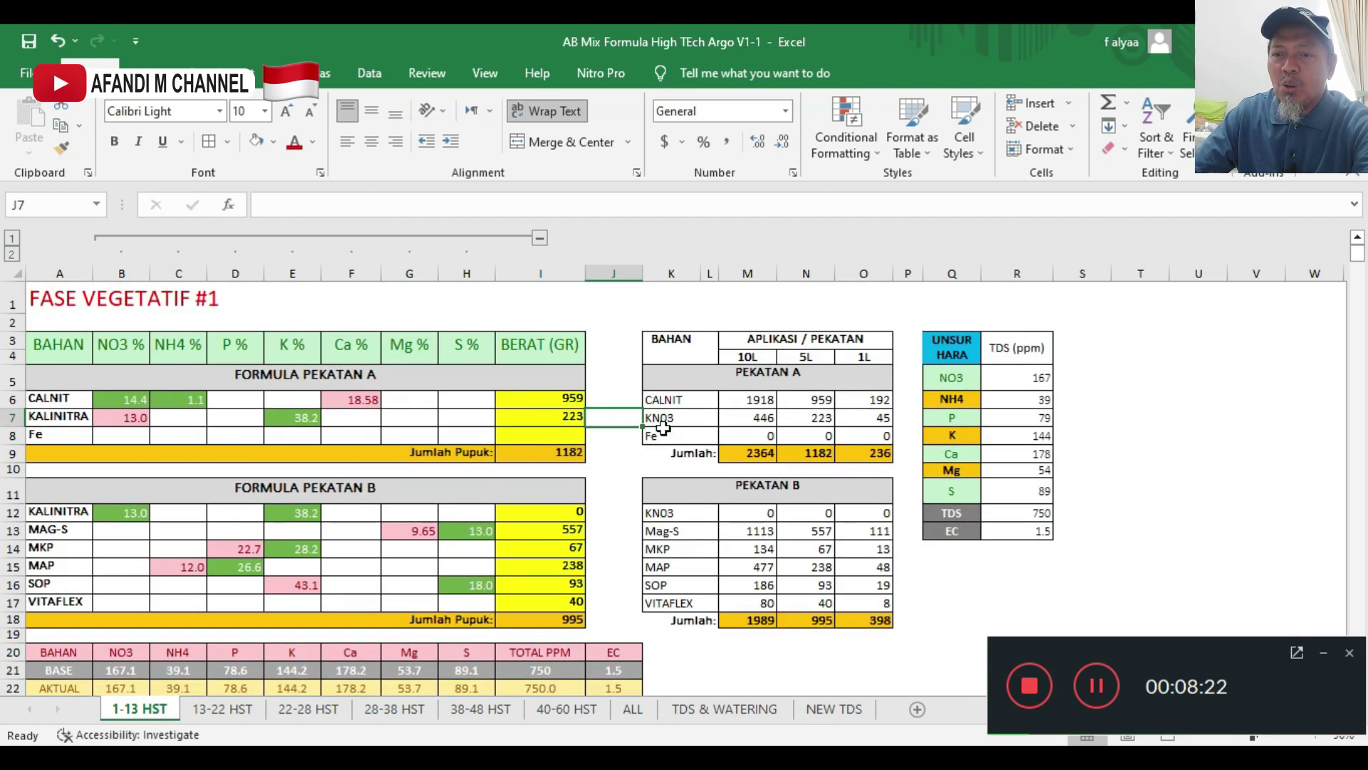
scroll(663, 427, down, 2)
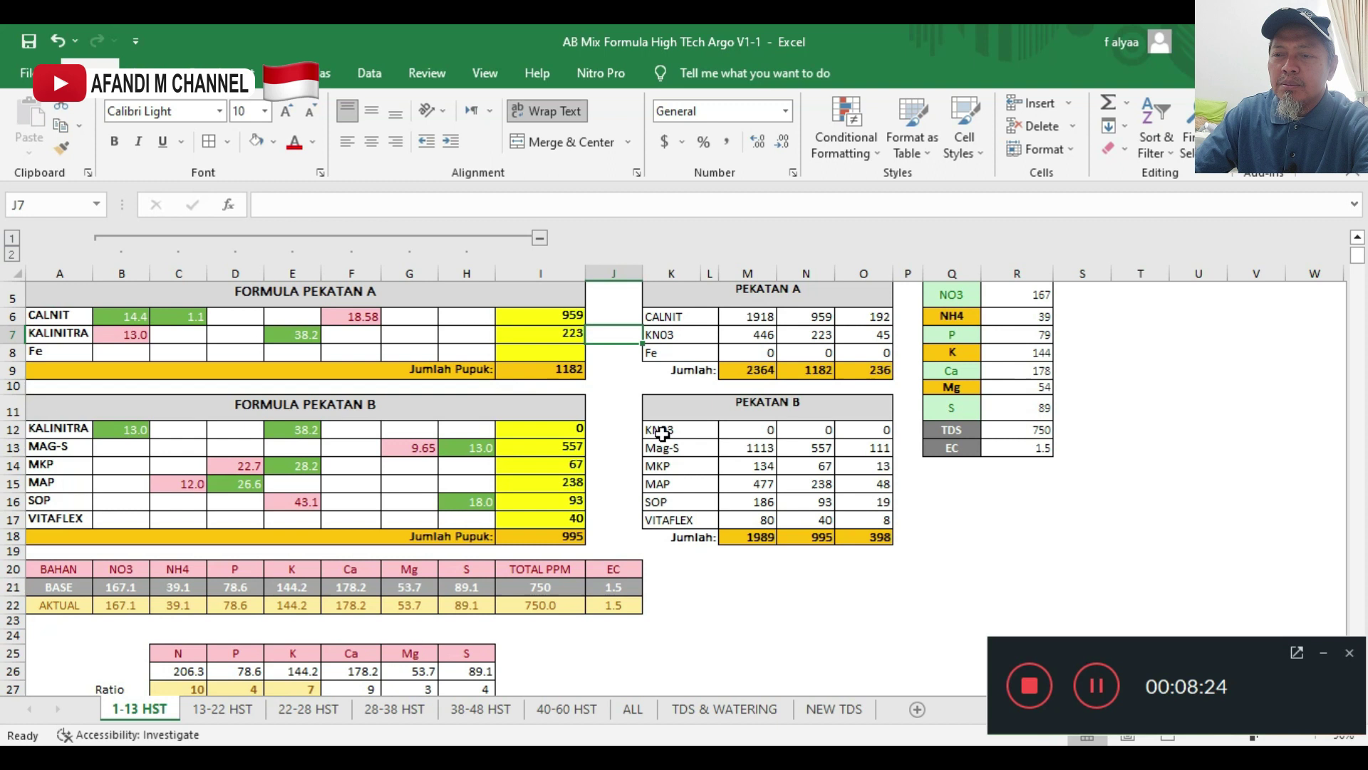
scroll(662, 433, up, 2)
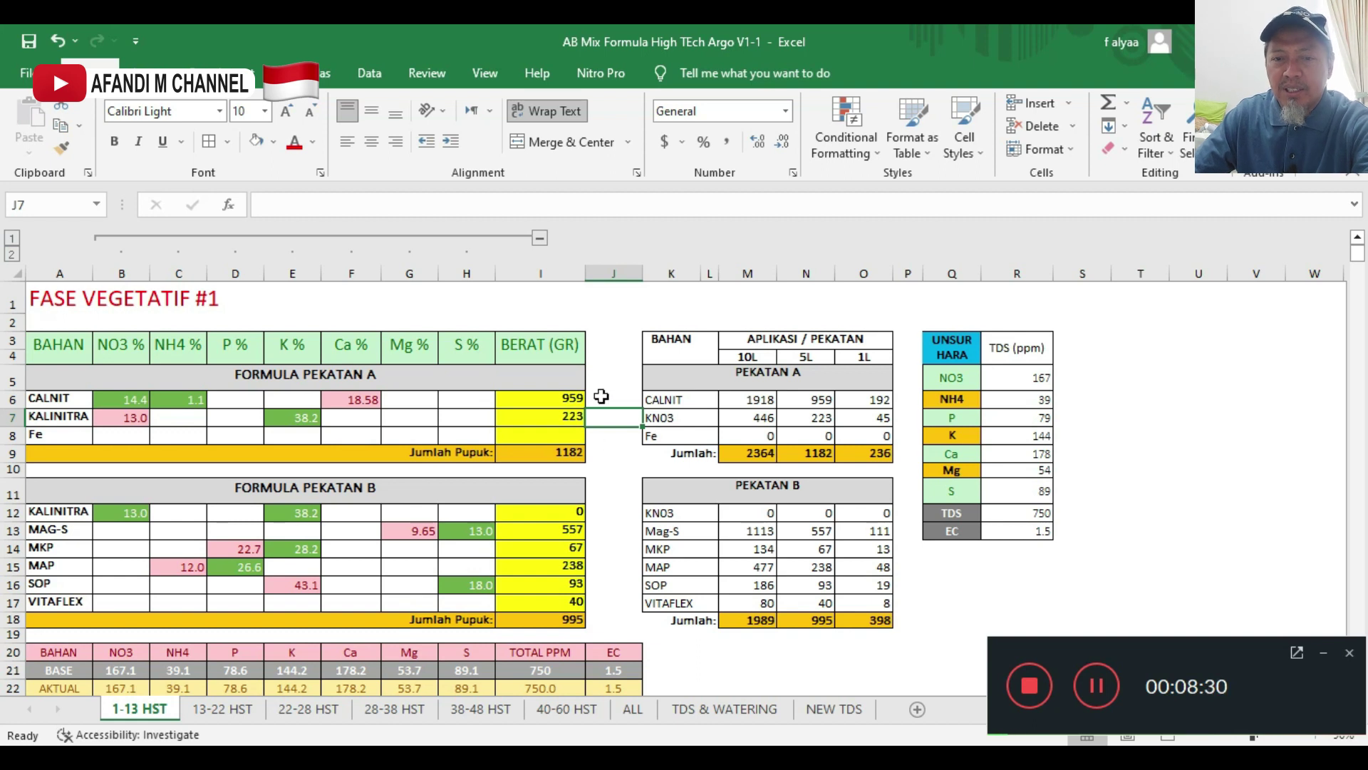
scroll(782, 481, down, 3)
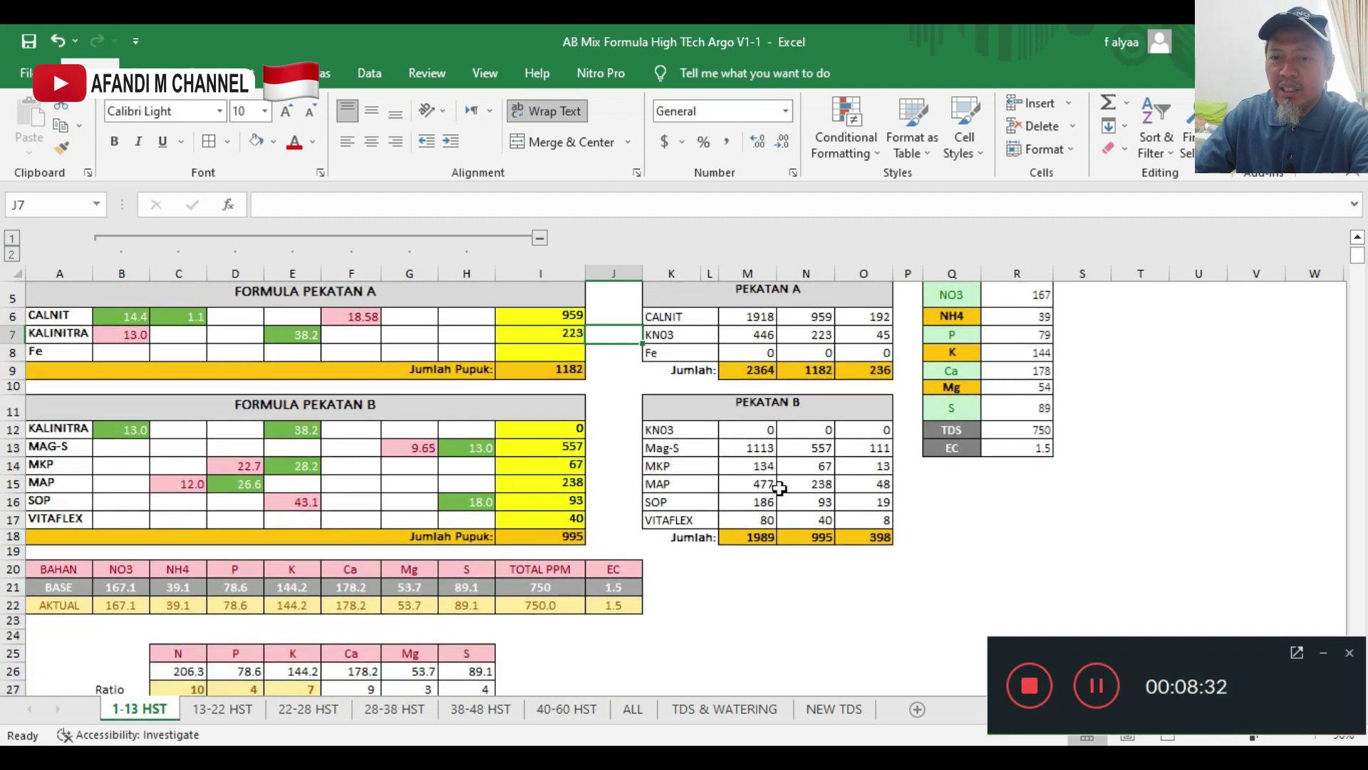
scroll(780, 483, up, 3)
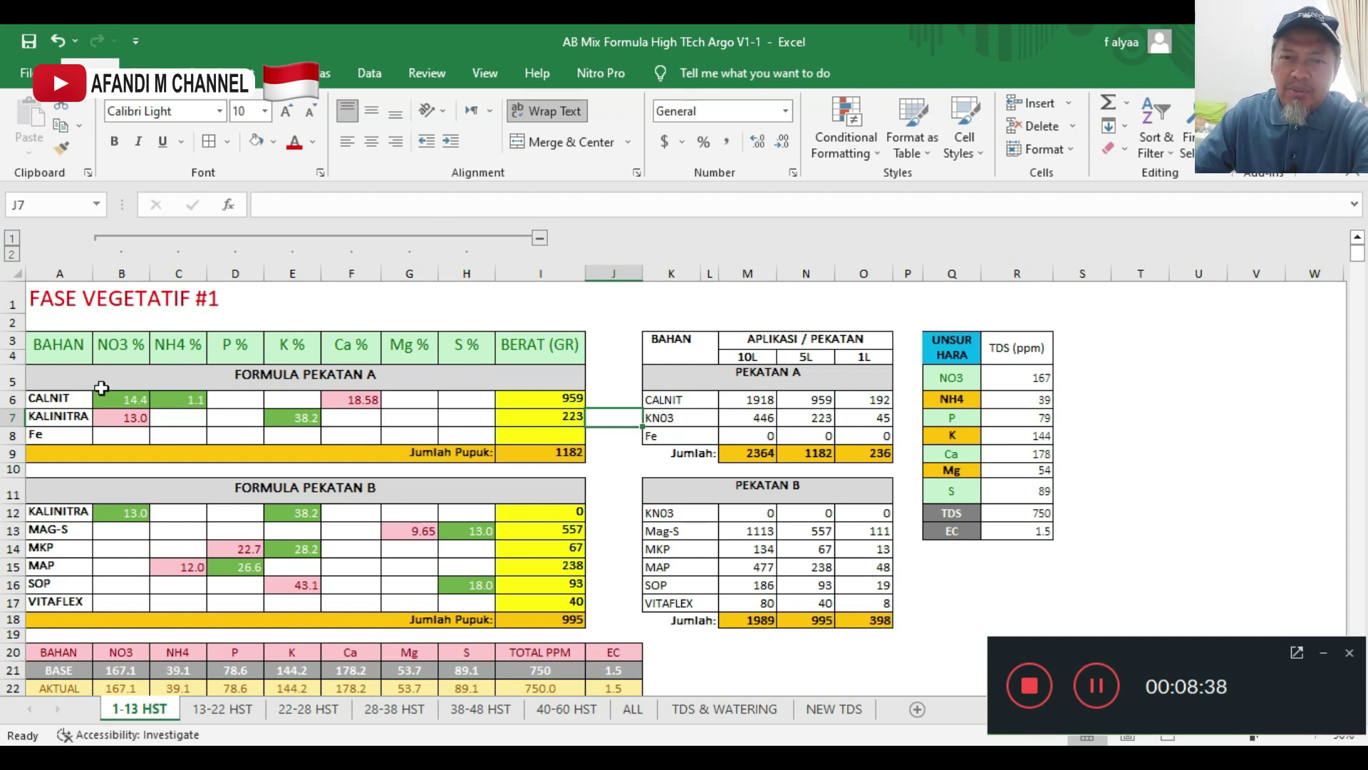
click(59, 300)
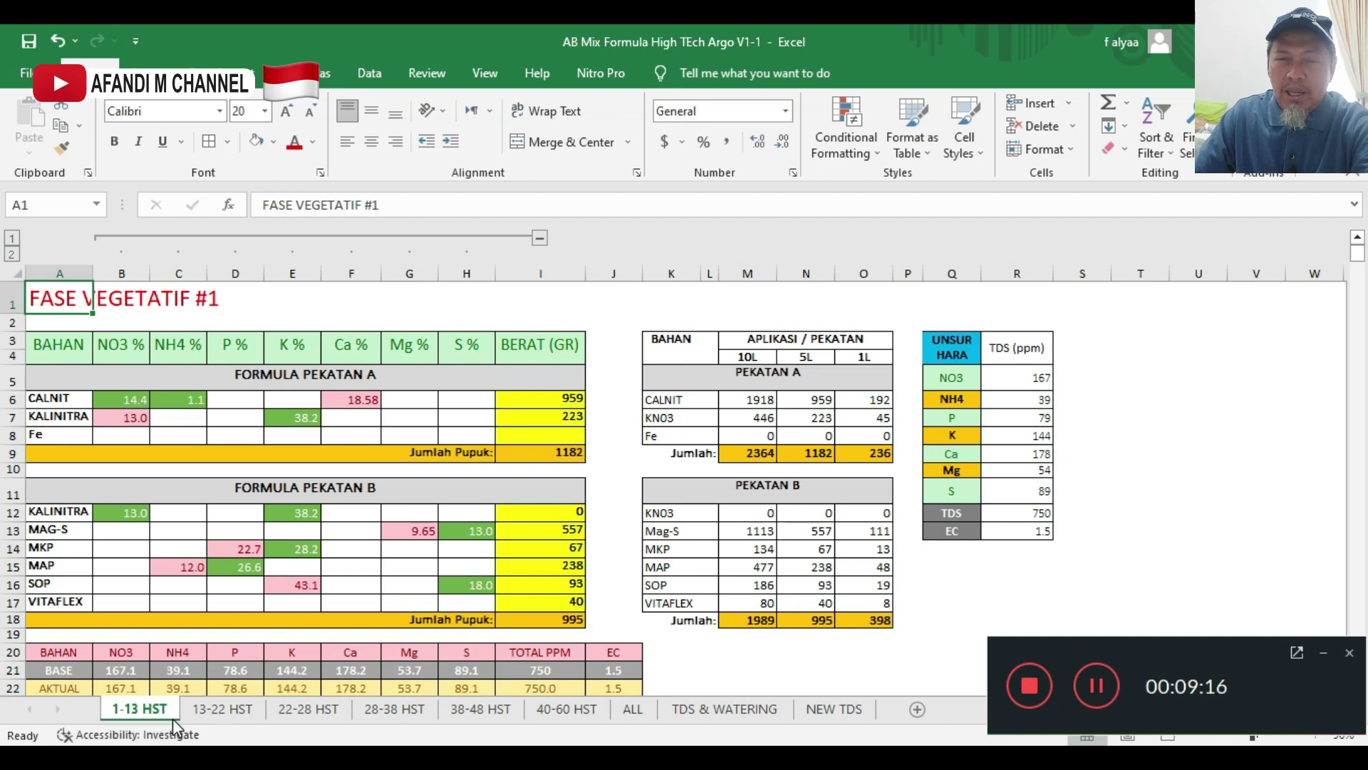
- Look over the formula and nutrient tables on the 13-22 HST sheet, and view the 22-28 HST sheet
click(226, 709)
scroll(228, 574, up, 3)
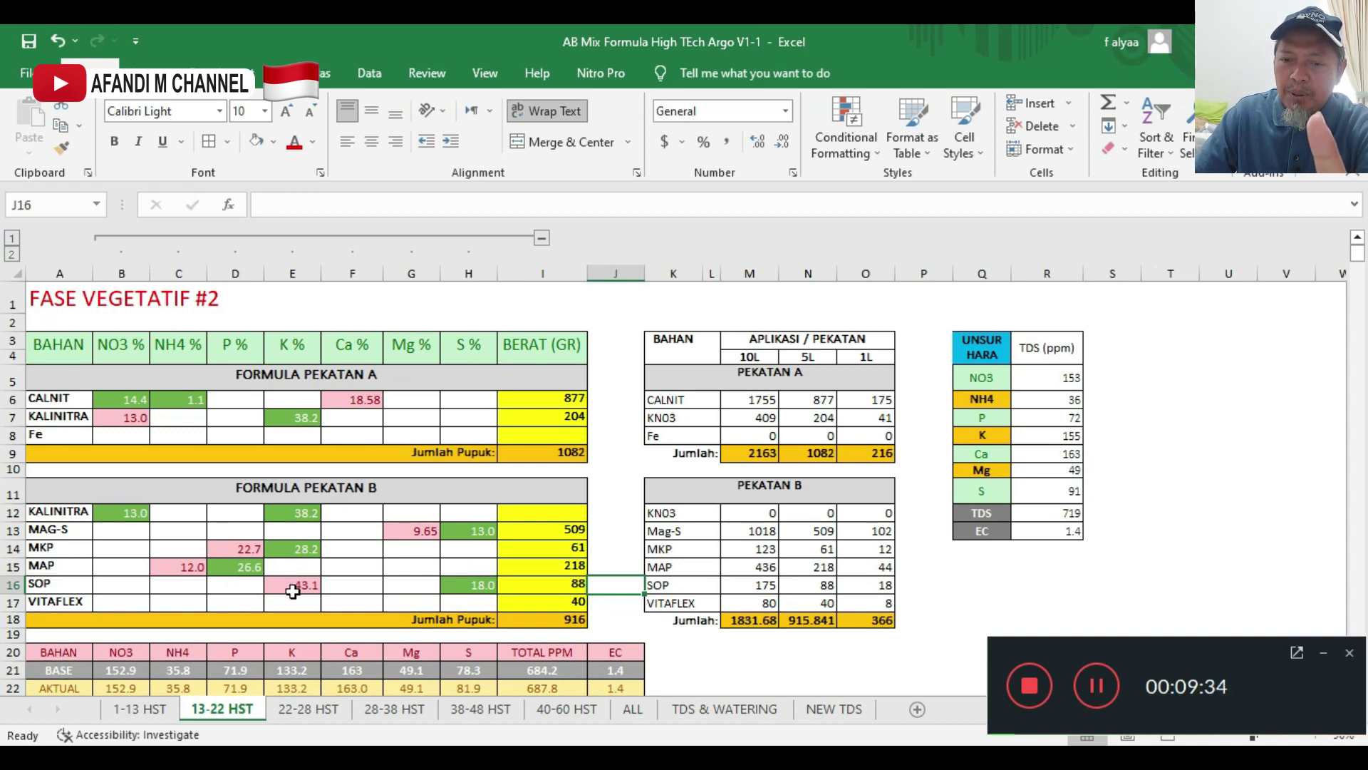
scroll(293, 580, down, 2)
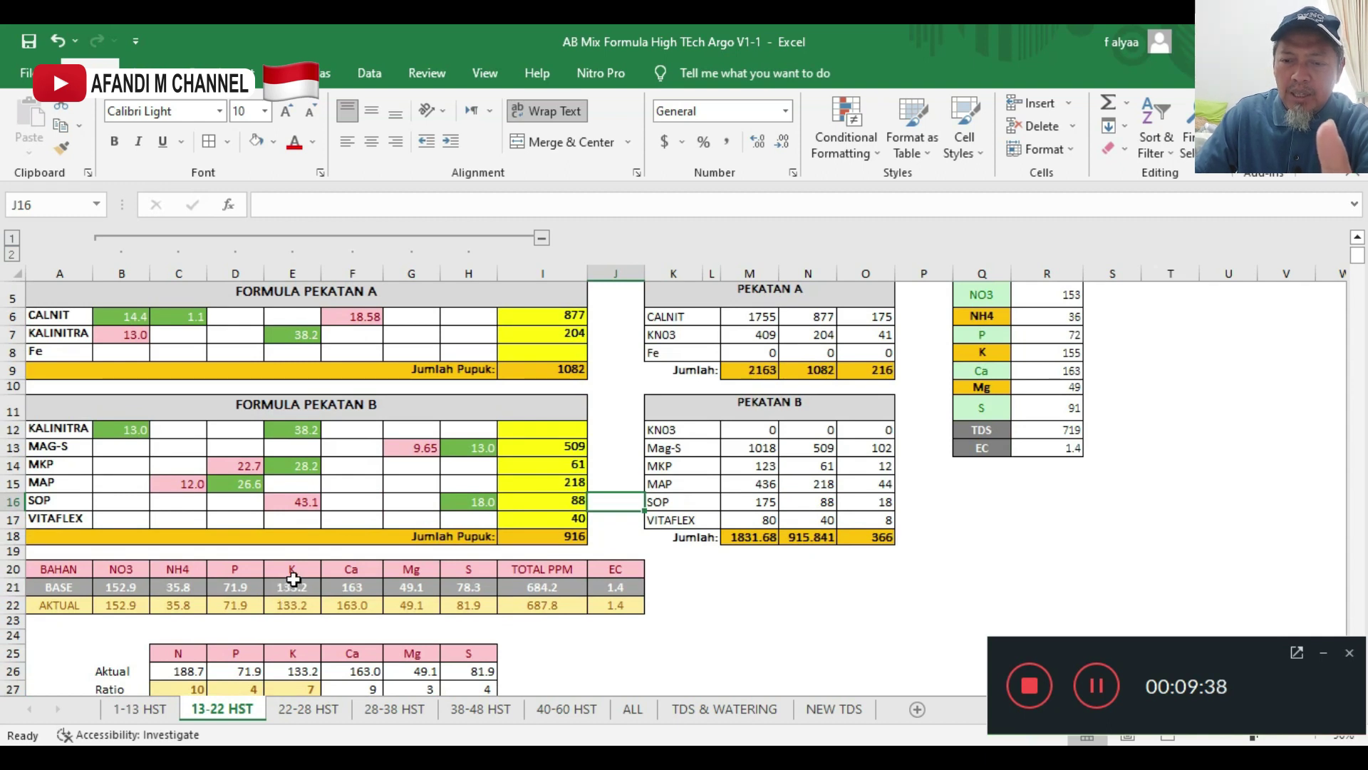
scroll(289, 581, up, 2)
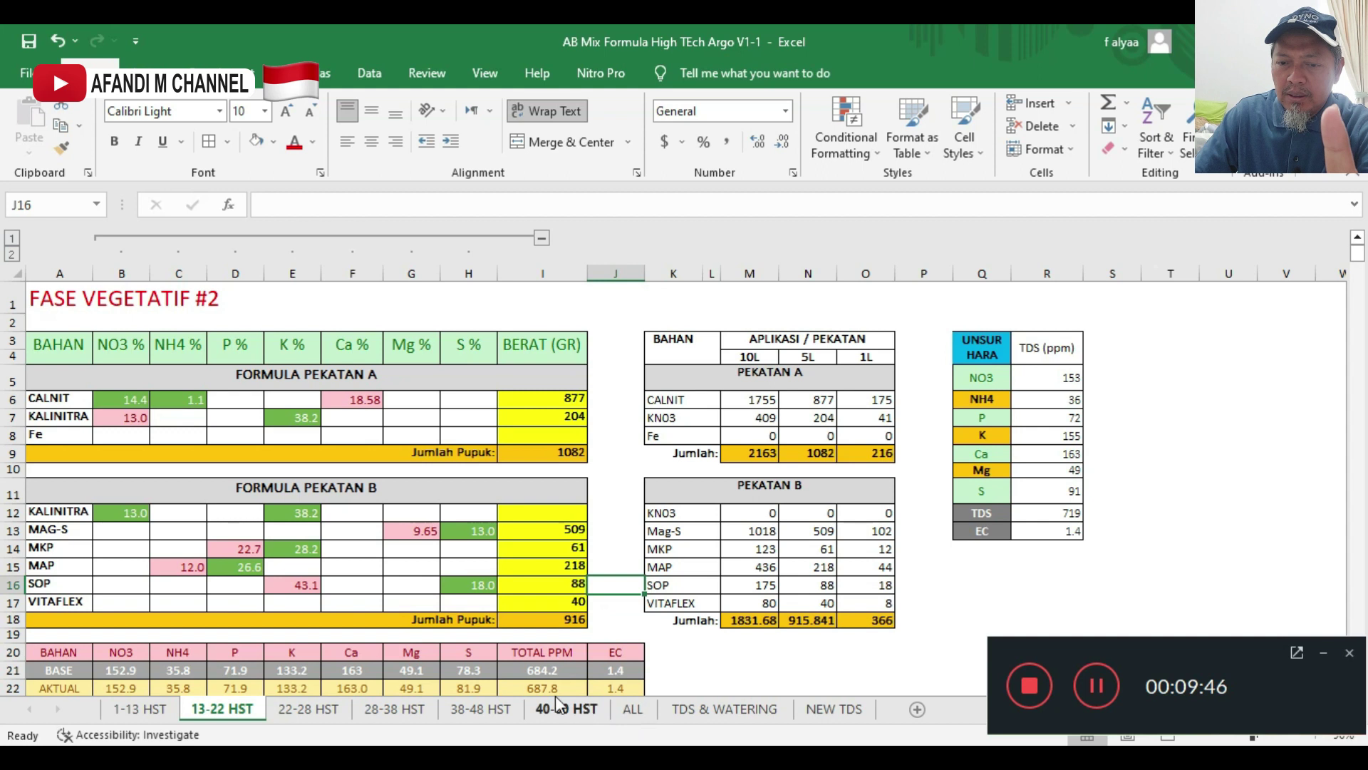
click(313, 709)
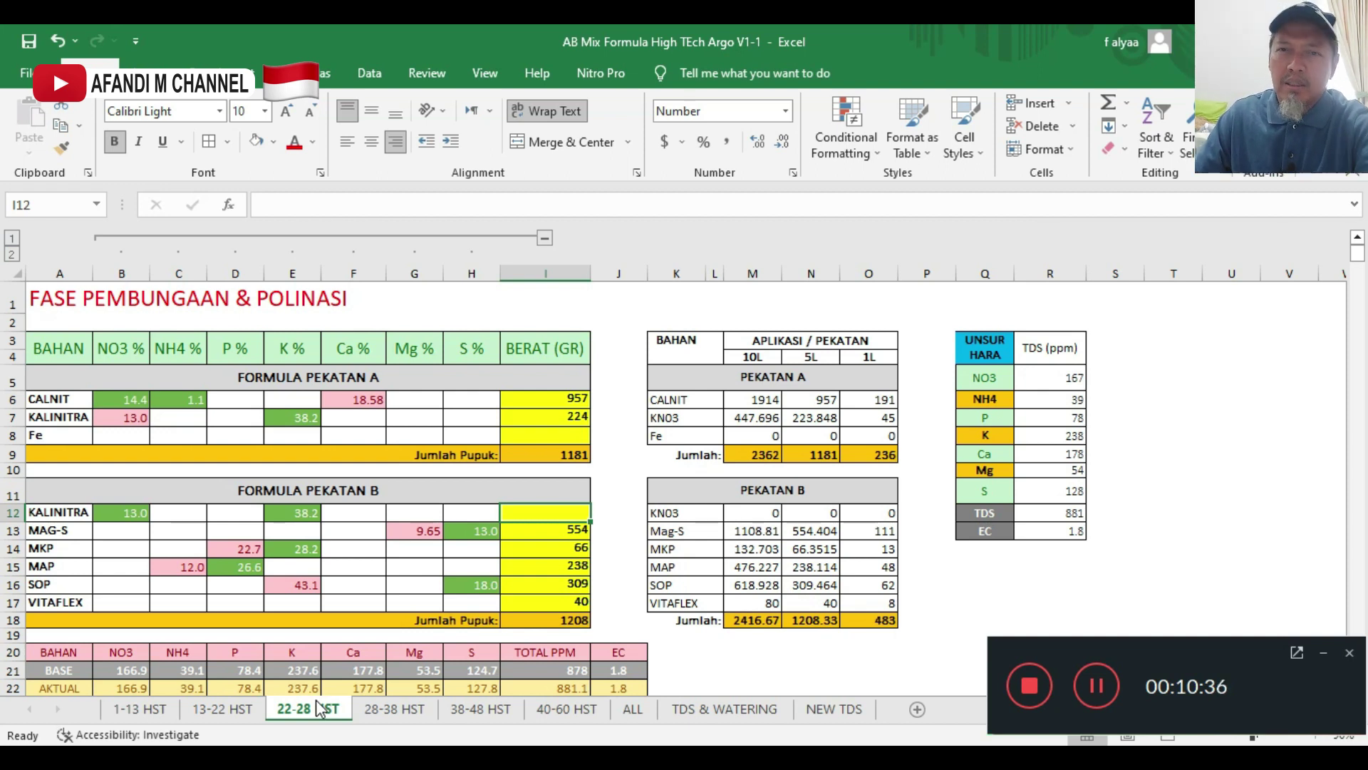
- Compare the fertilizer weights and nutrient values on the 28-38 HST sheet with those on the 38-48 HST sheet
click(385, 711)
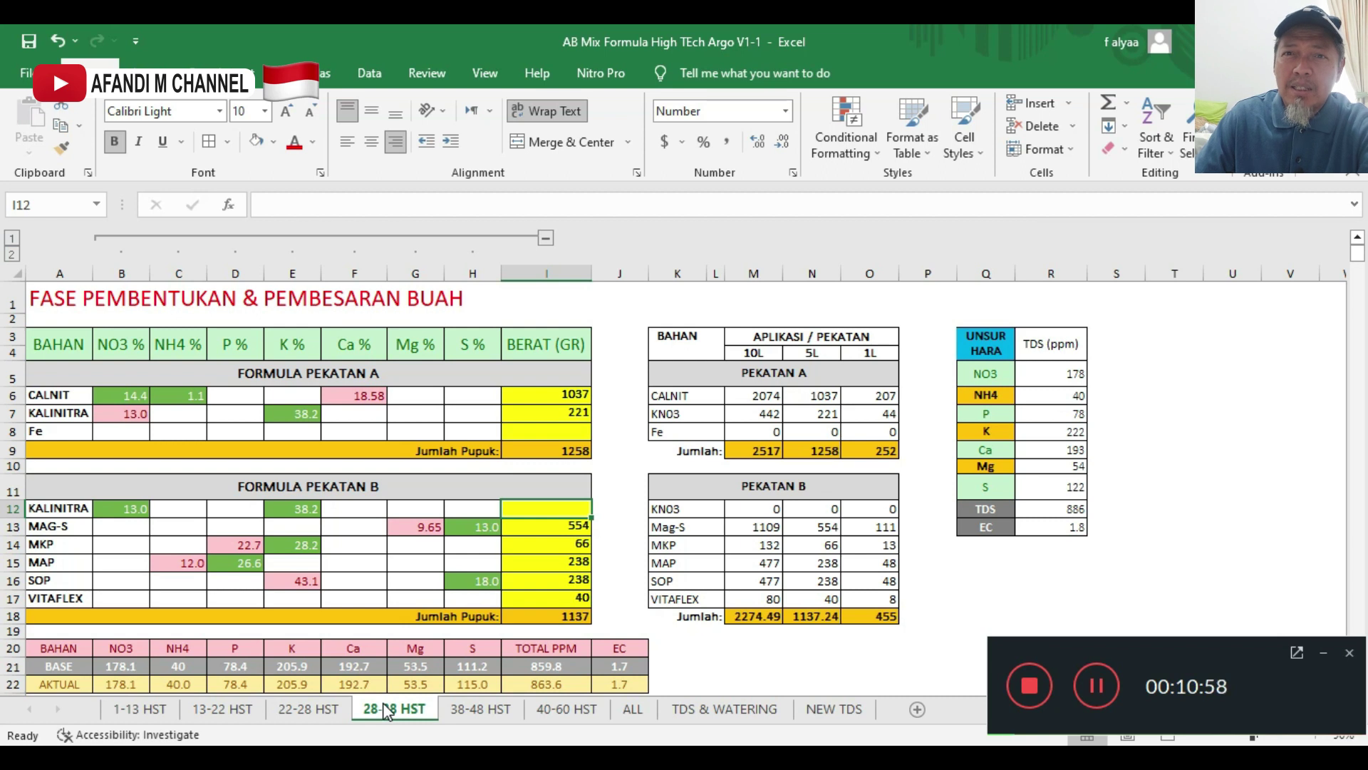
click(470, 712)
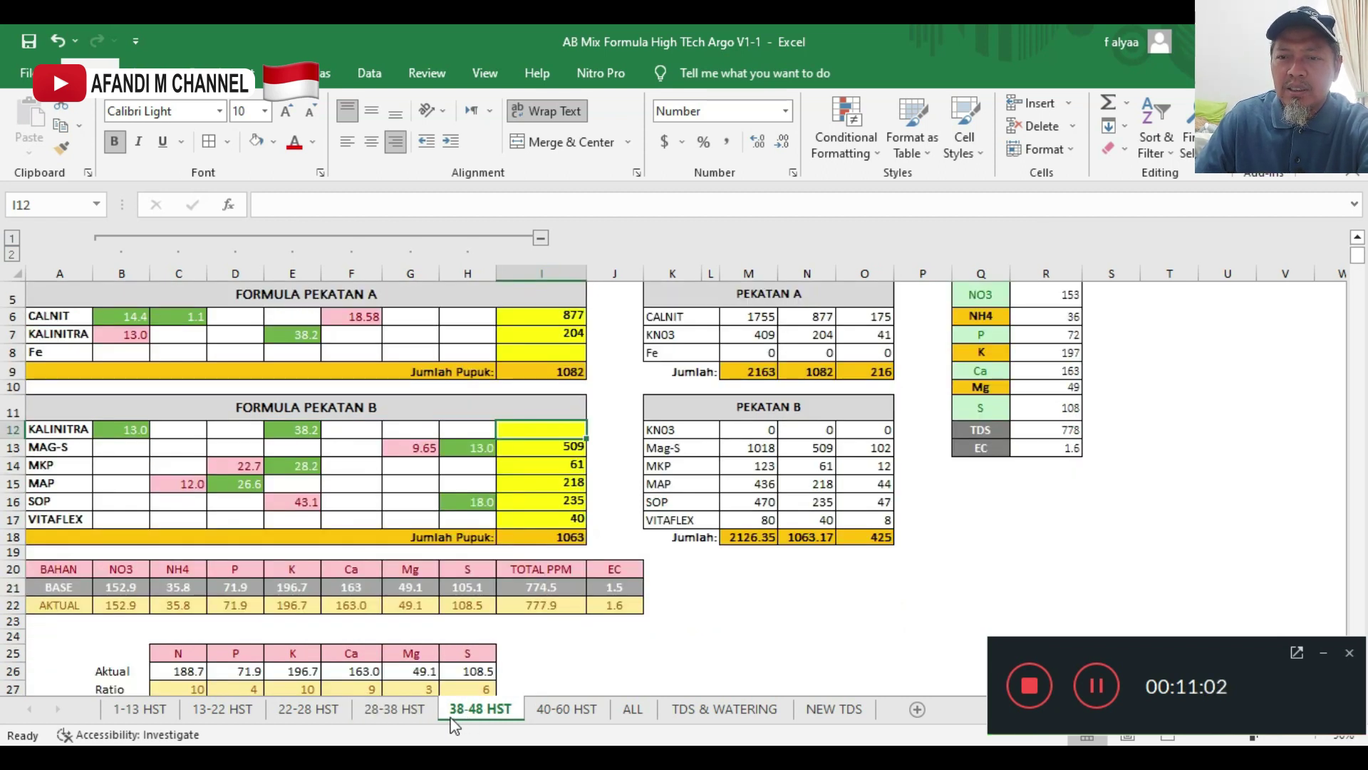
scroll(419, 670, up, 2)
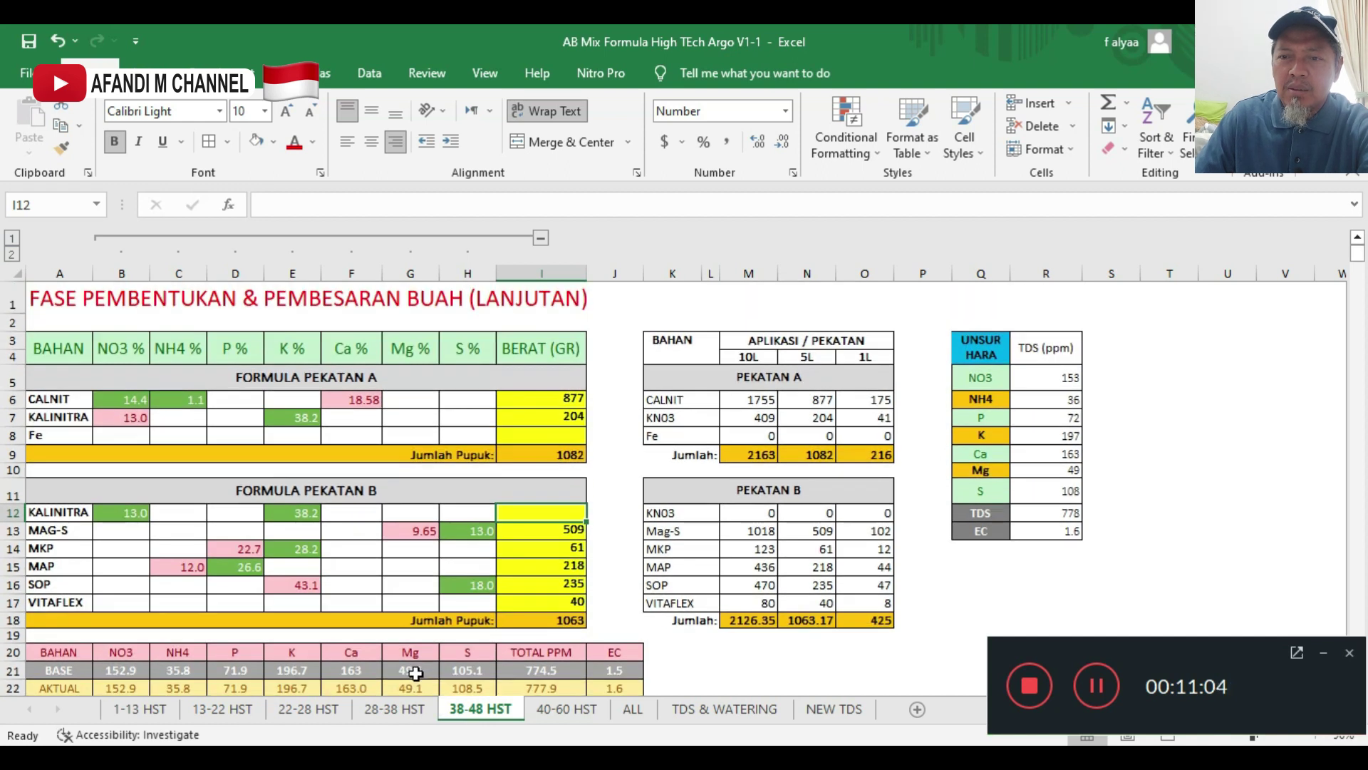
scroll(413, 678, down, 3)
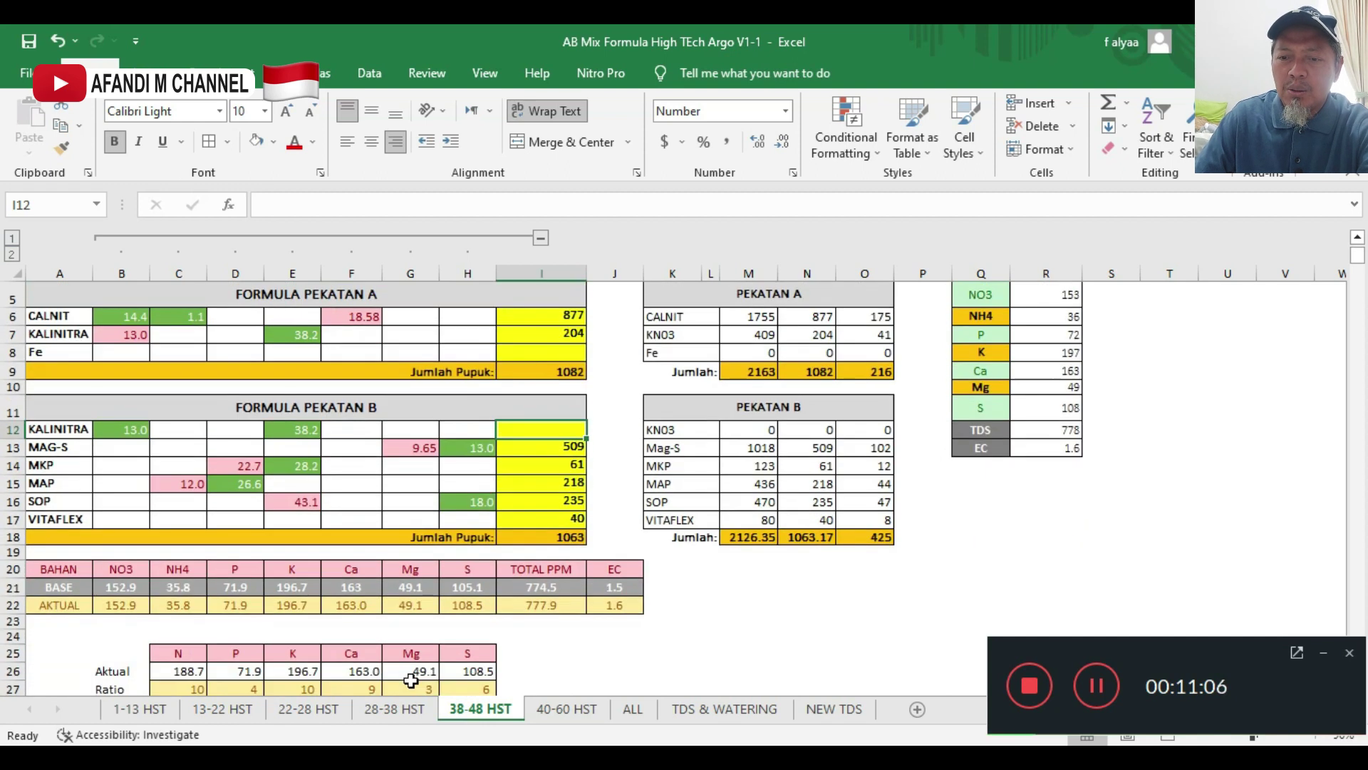
click(413, 714)
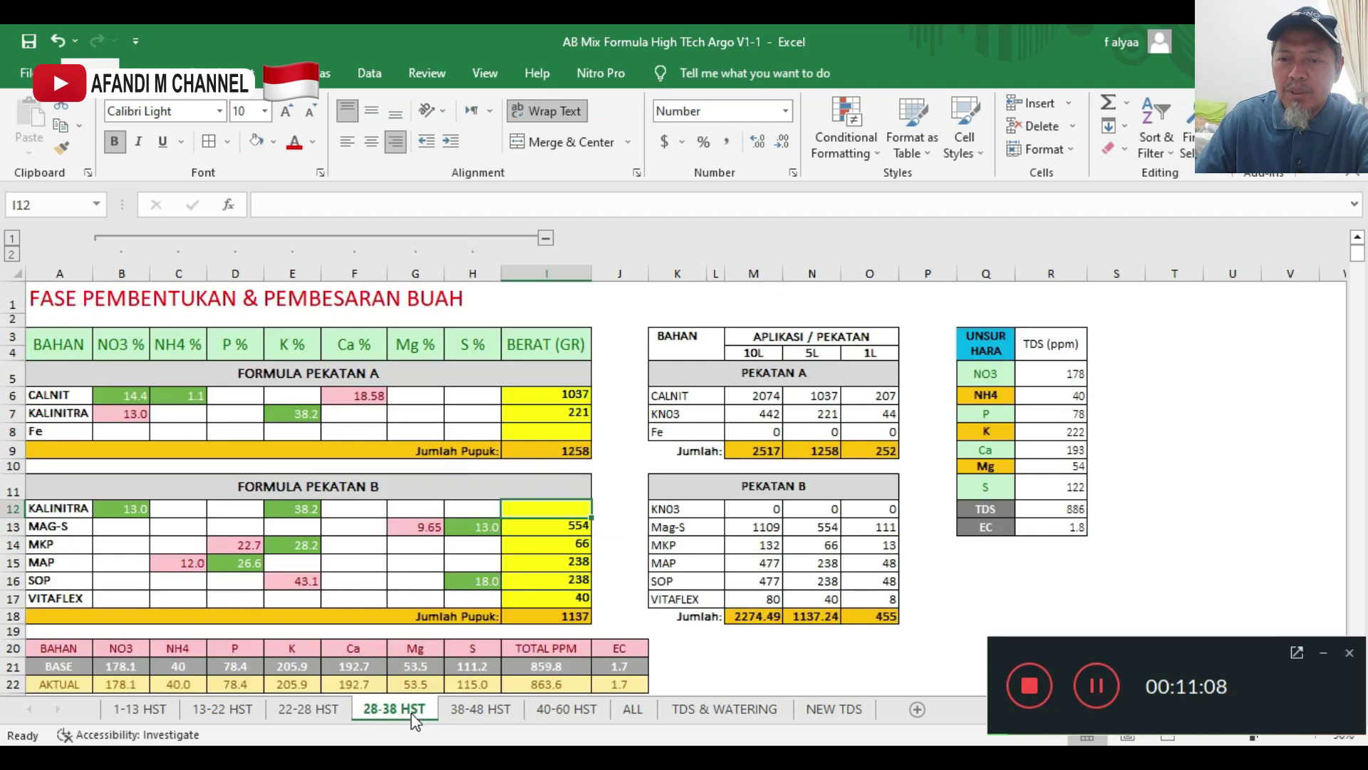
click(467, 712)
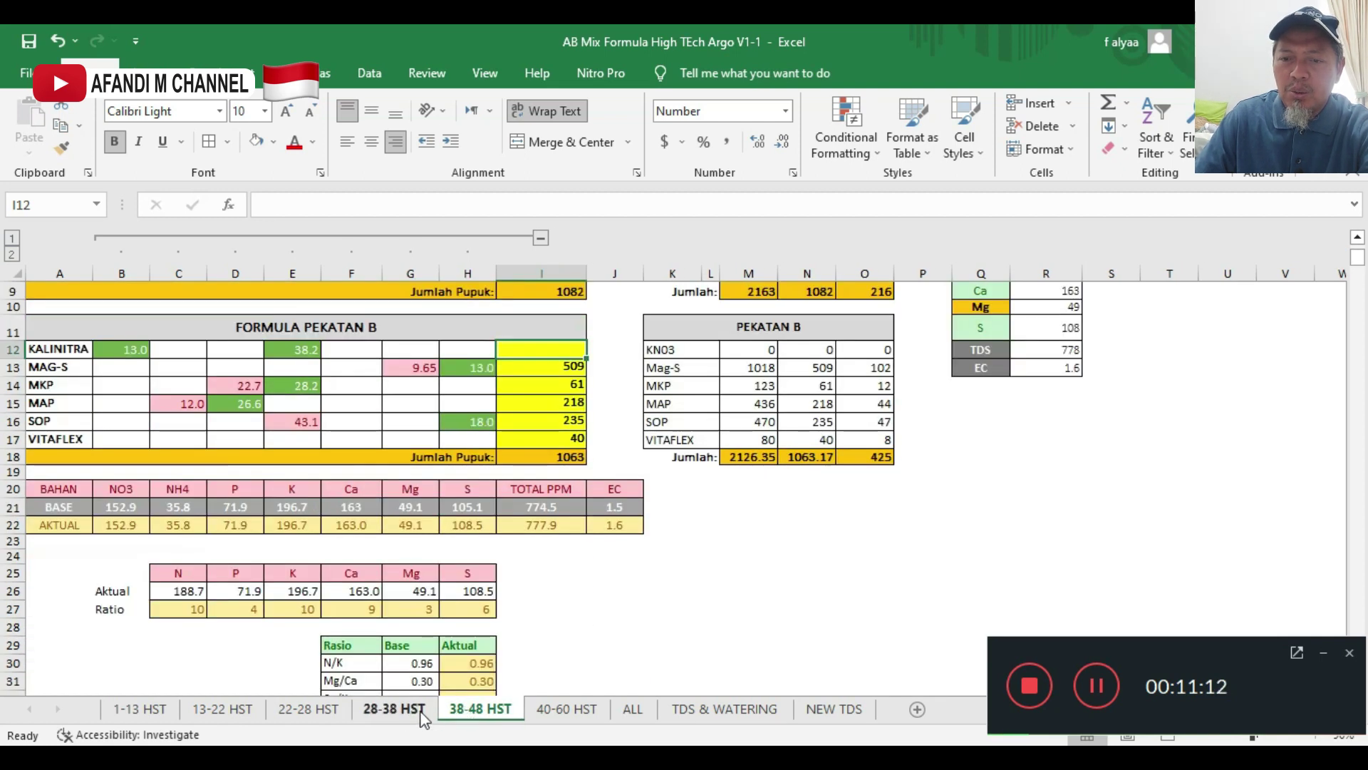
click(406, 717)
click(451, 709)
click(409, 715)
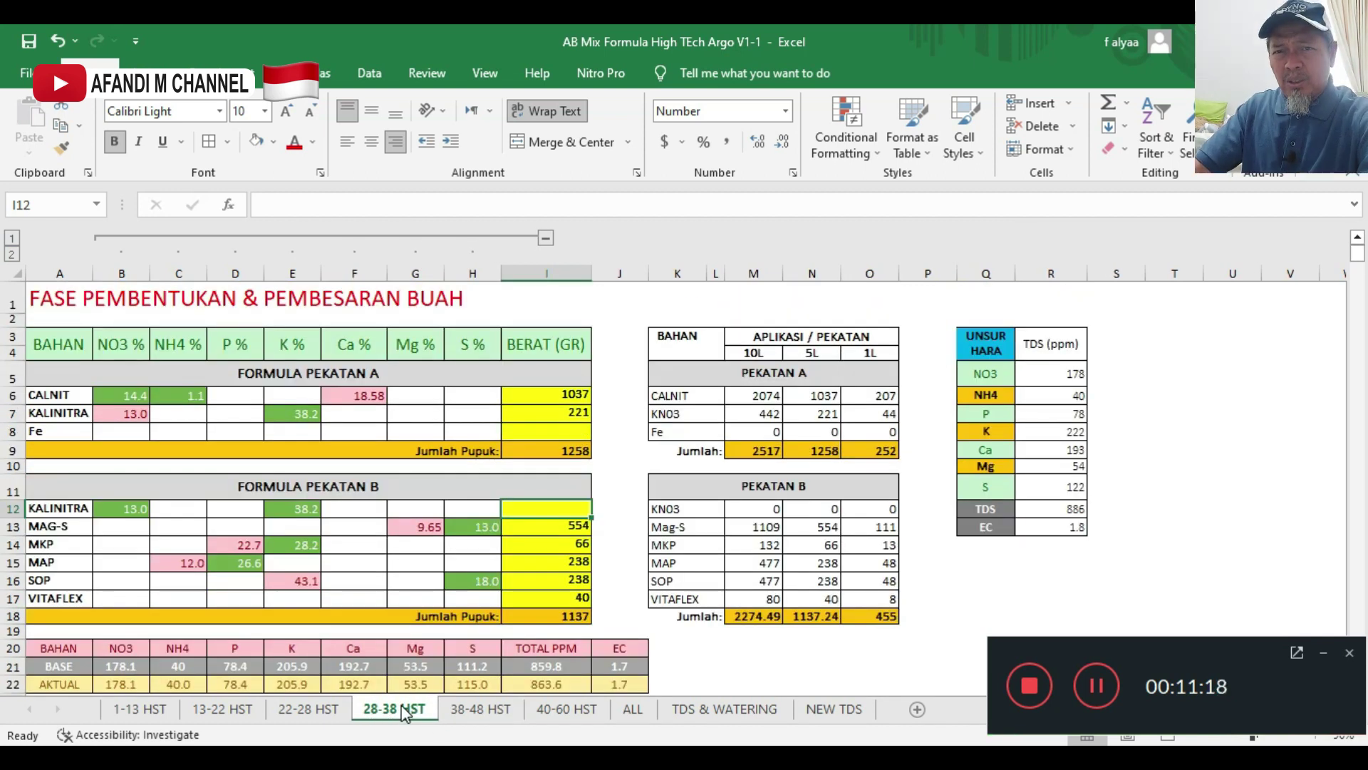
click(457, 710)
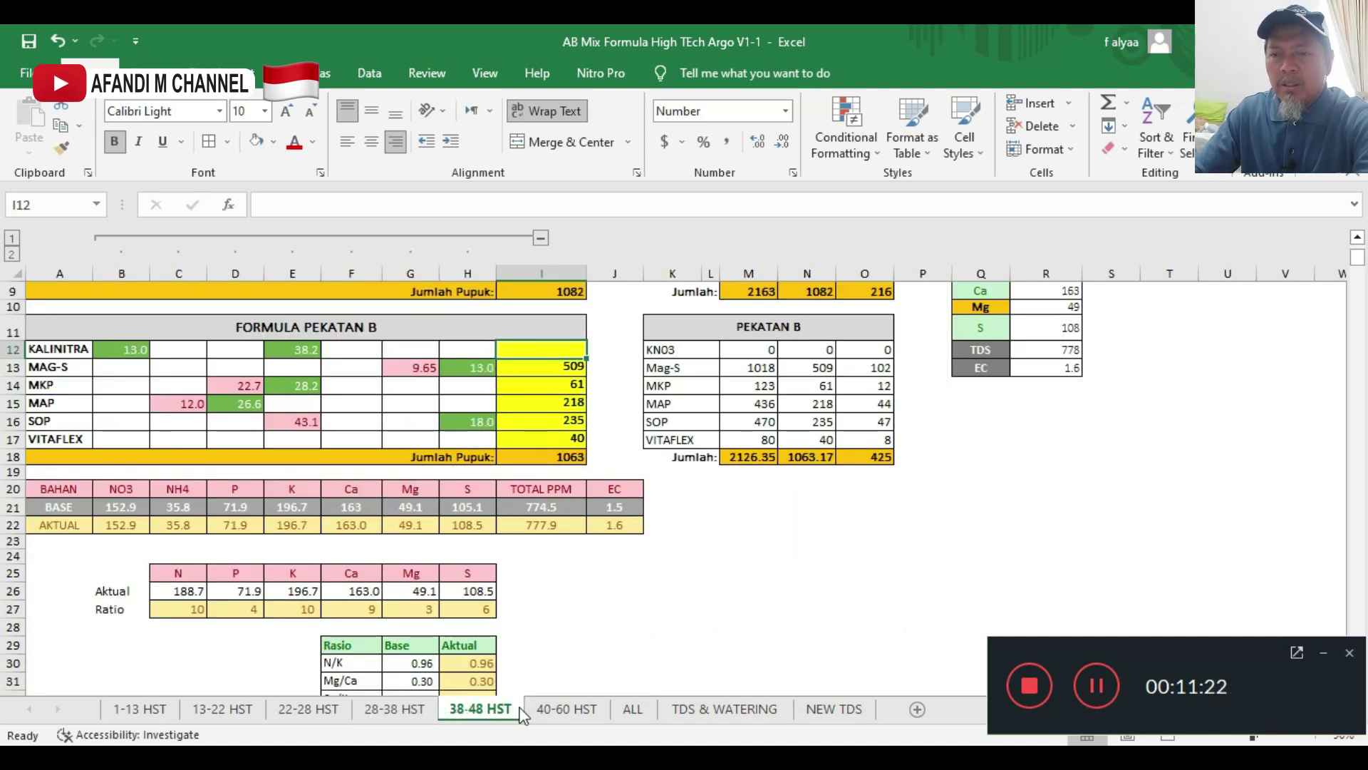
- View the formulas on the 40-60 HST sheet and select its phase title in cell A1
click(563, 711)
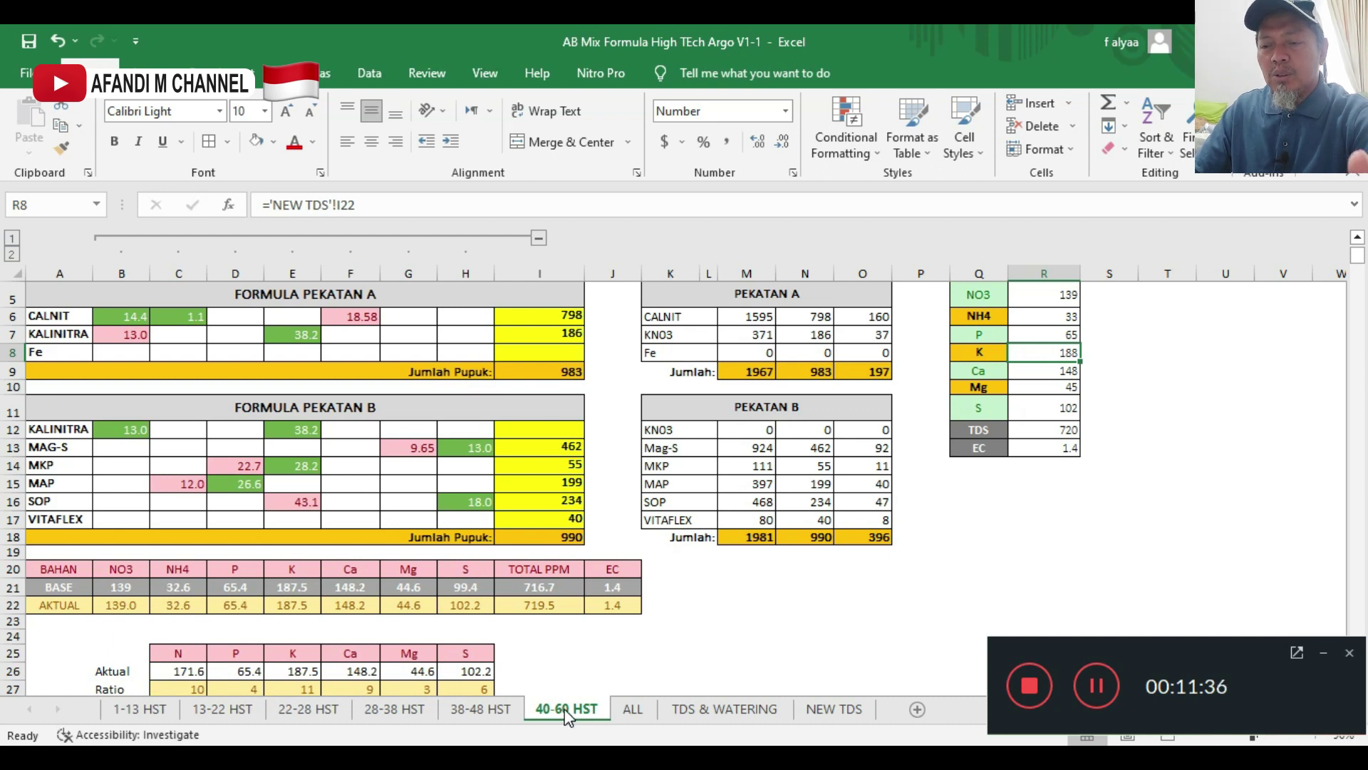
scroll(392, 535, up, 1)
scroll(392, 535, up, 1)
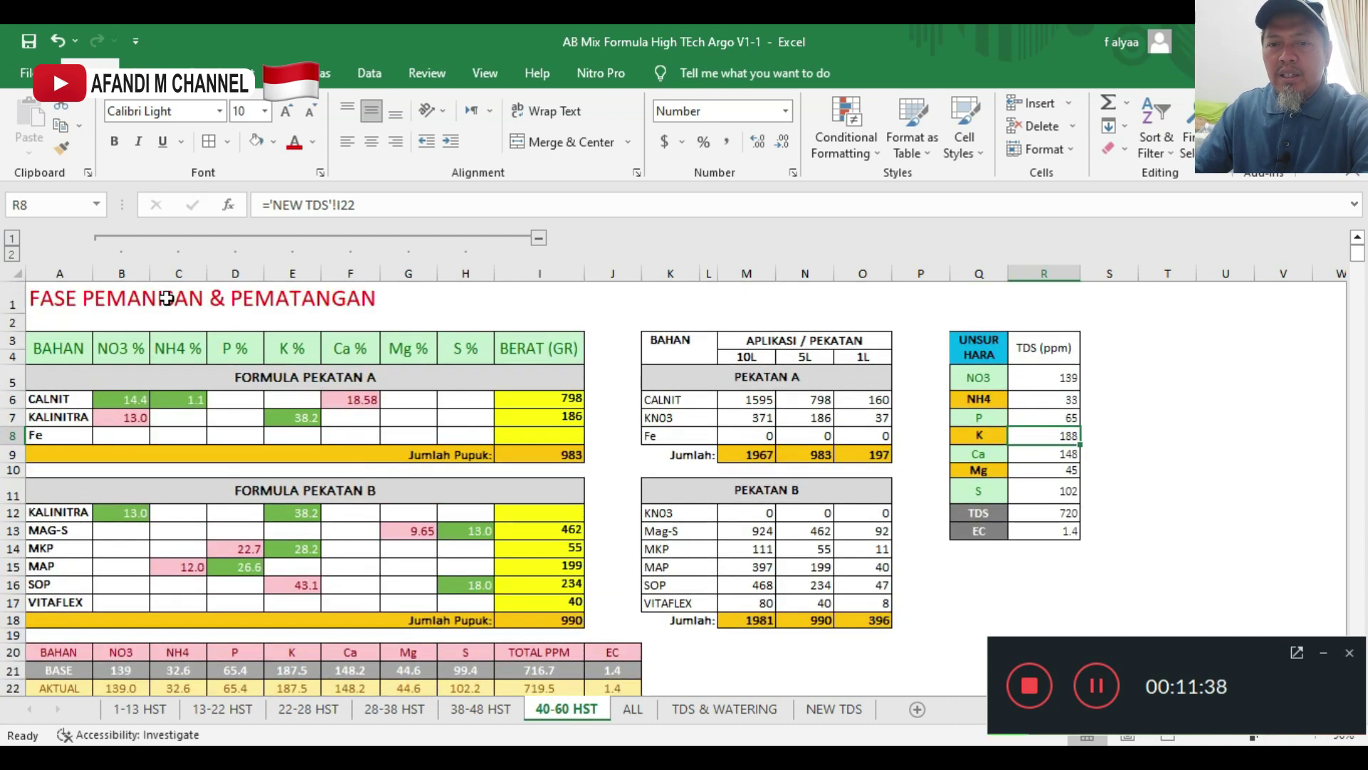
click(80, 302)
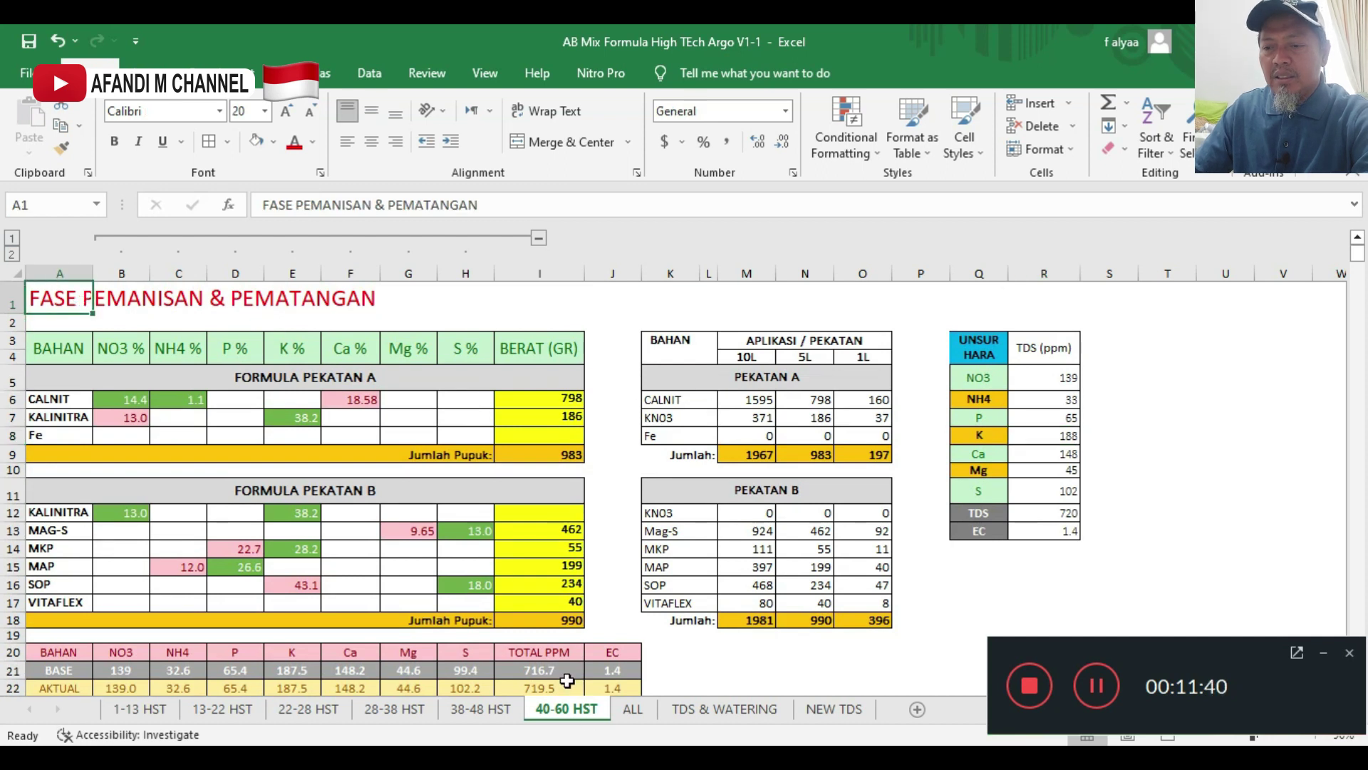
- View the stock tables for all growth stages on the ALL sheet, and return to the 1-13 HST sheet
click(633, 709)
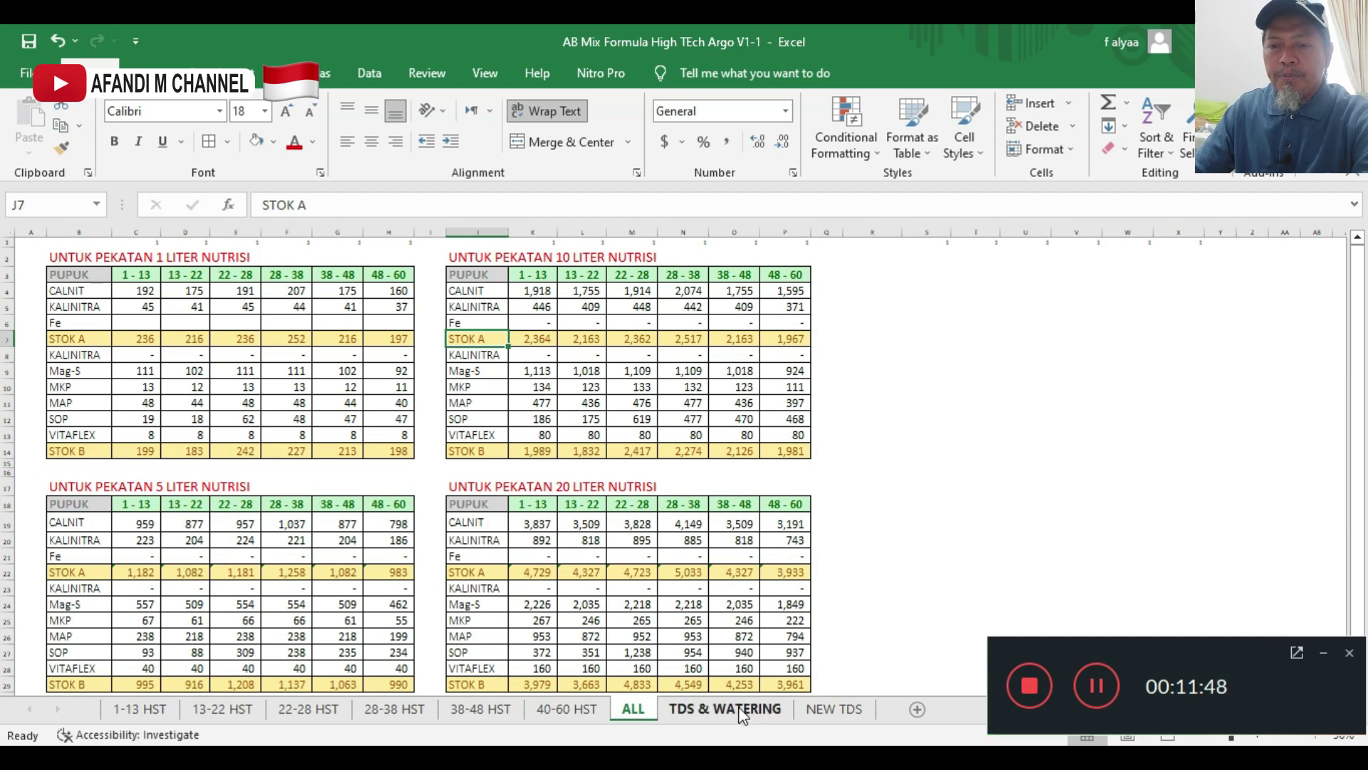
click(140, 709)
scroll(525, 460, down, 1)
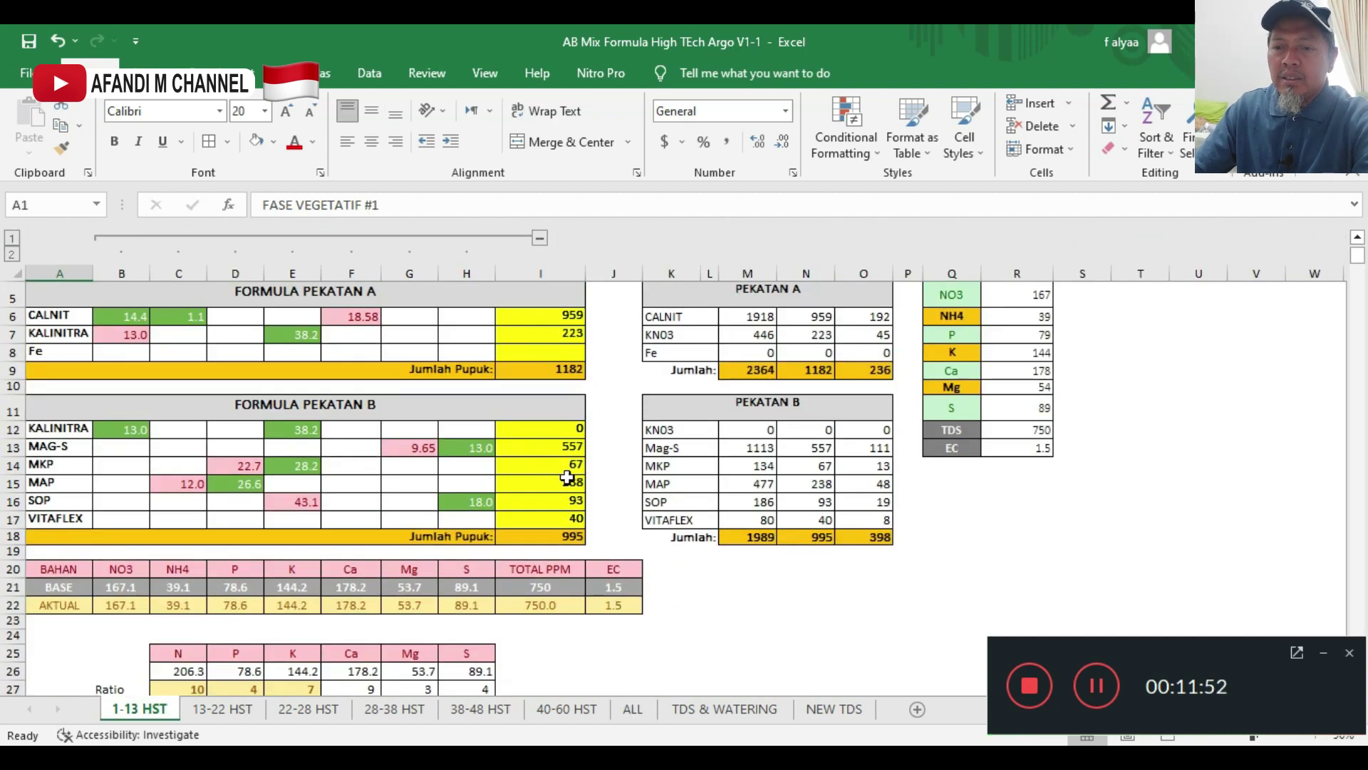
- Examine the CALNIT weight formula in I6 and highlight the target TDS (ppm) values from NO3 to S in R5:R11
scroll(565, 446, up, 1)
scroll(536, 453, down, 1)
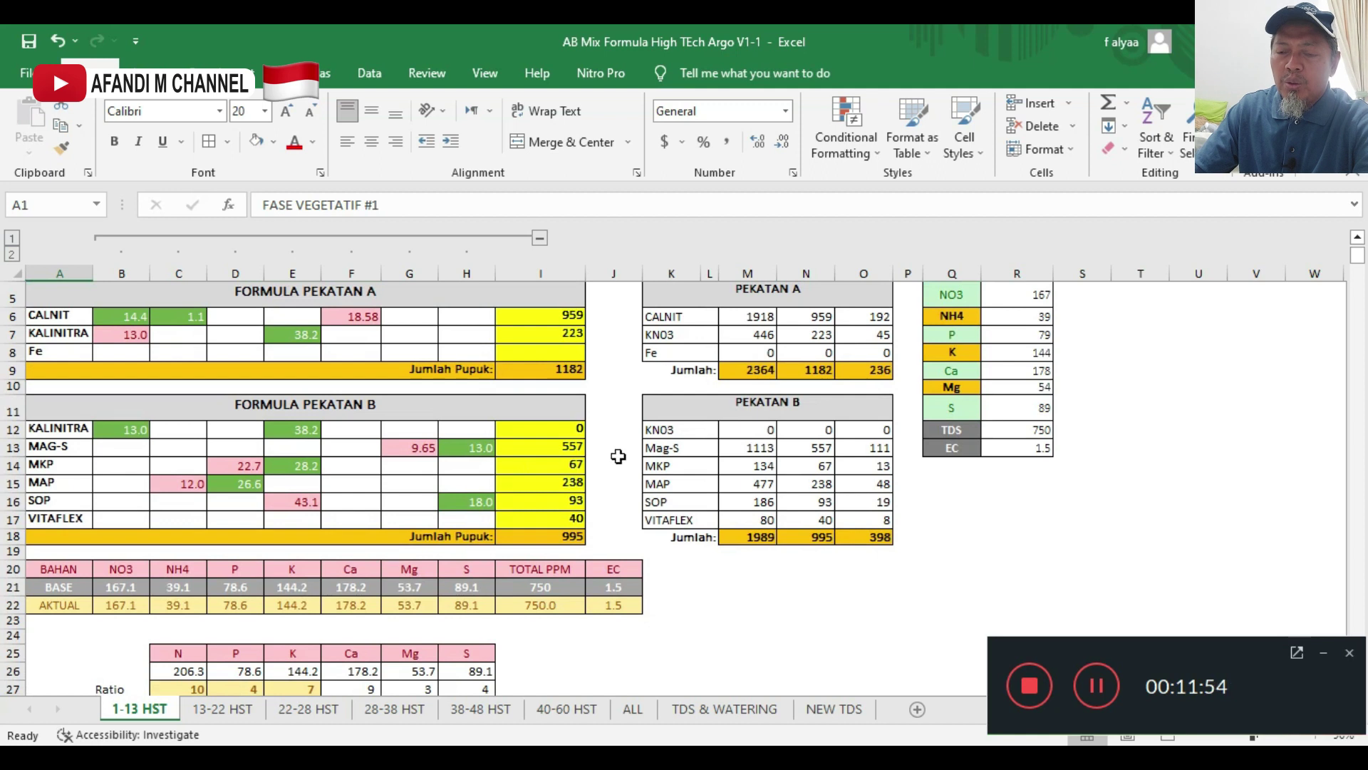
scroll(605, 404, up, 1)
scroll(545, 390, down, 3)
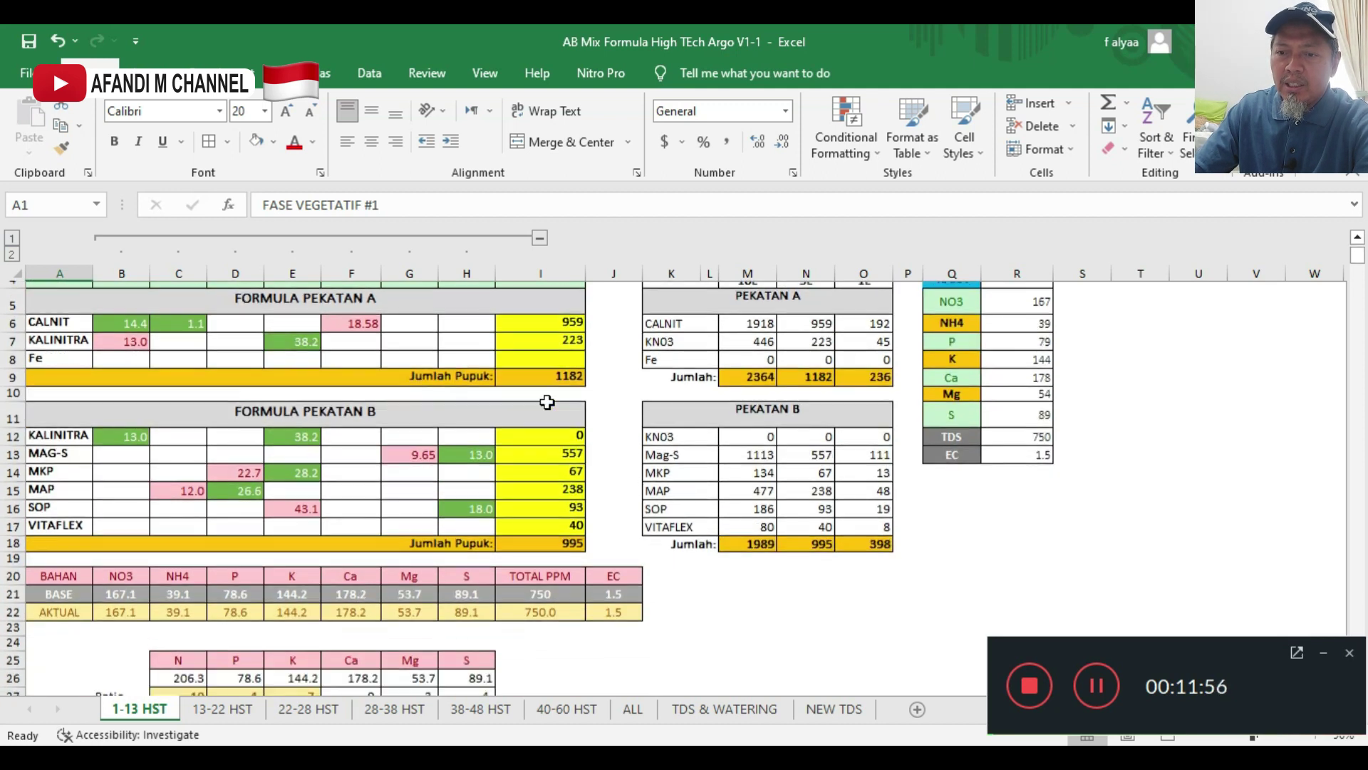
scroll(546, 390, up, 3)
click(545, 390)
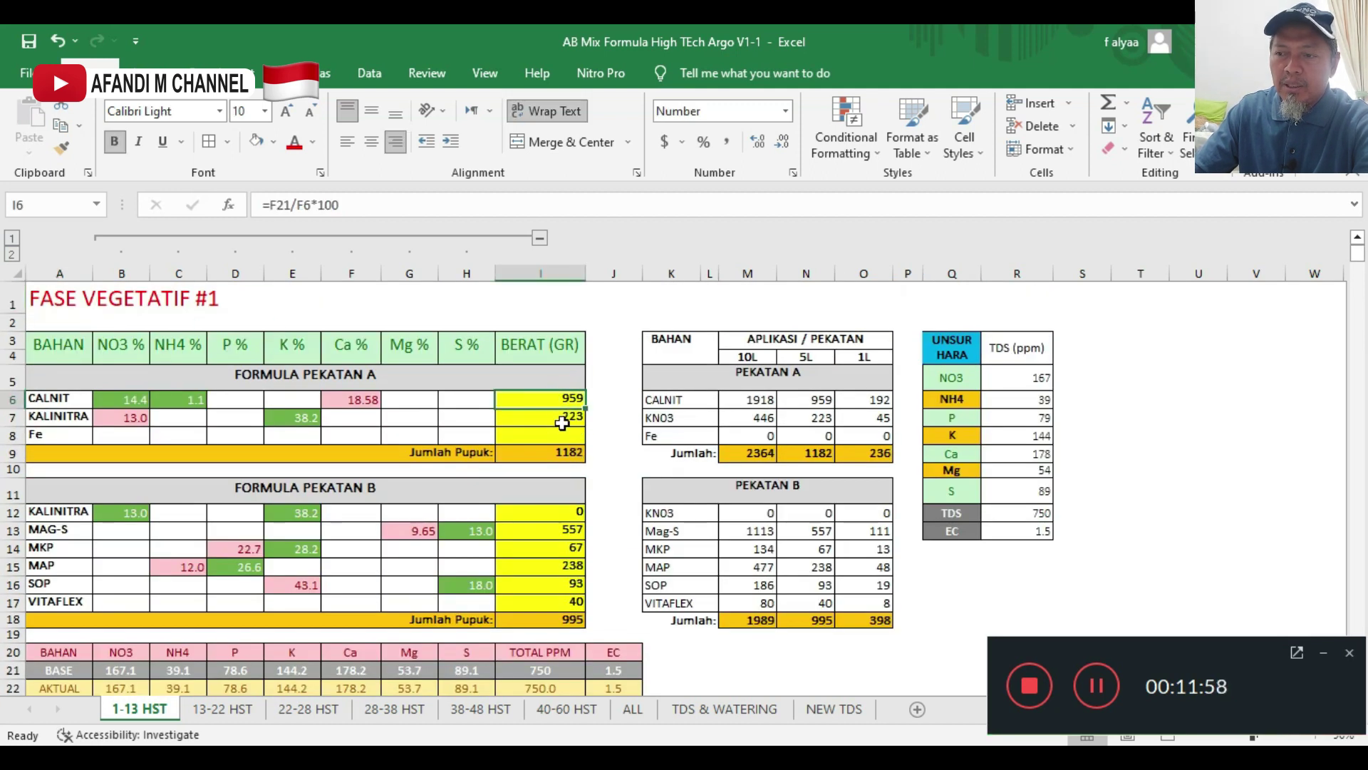
drag(1023, 375, 1024, 484)
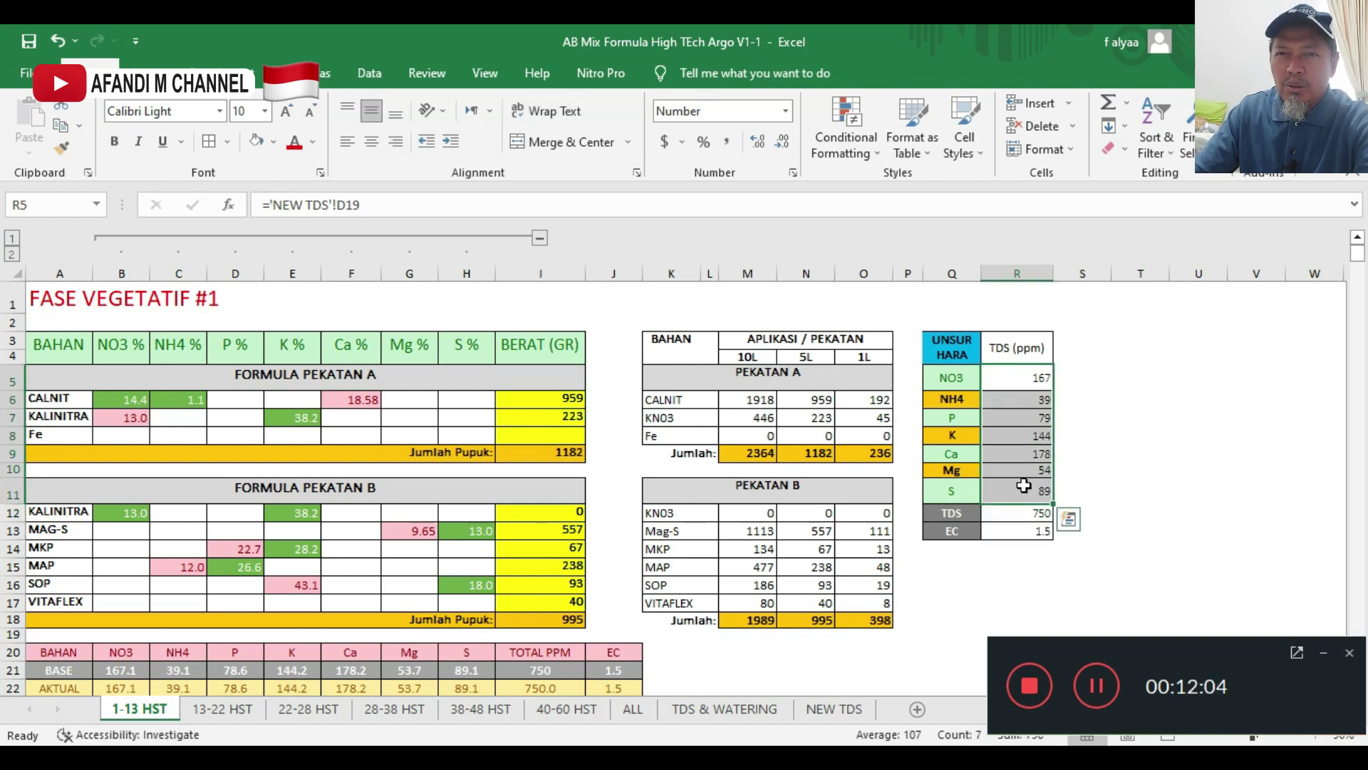
drag(1023, 375, 1027, 486)
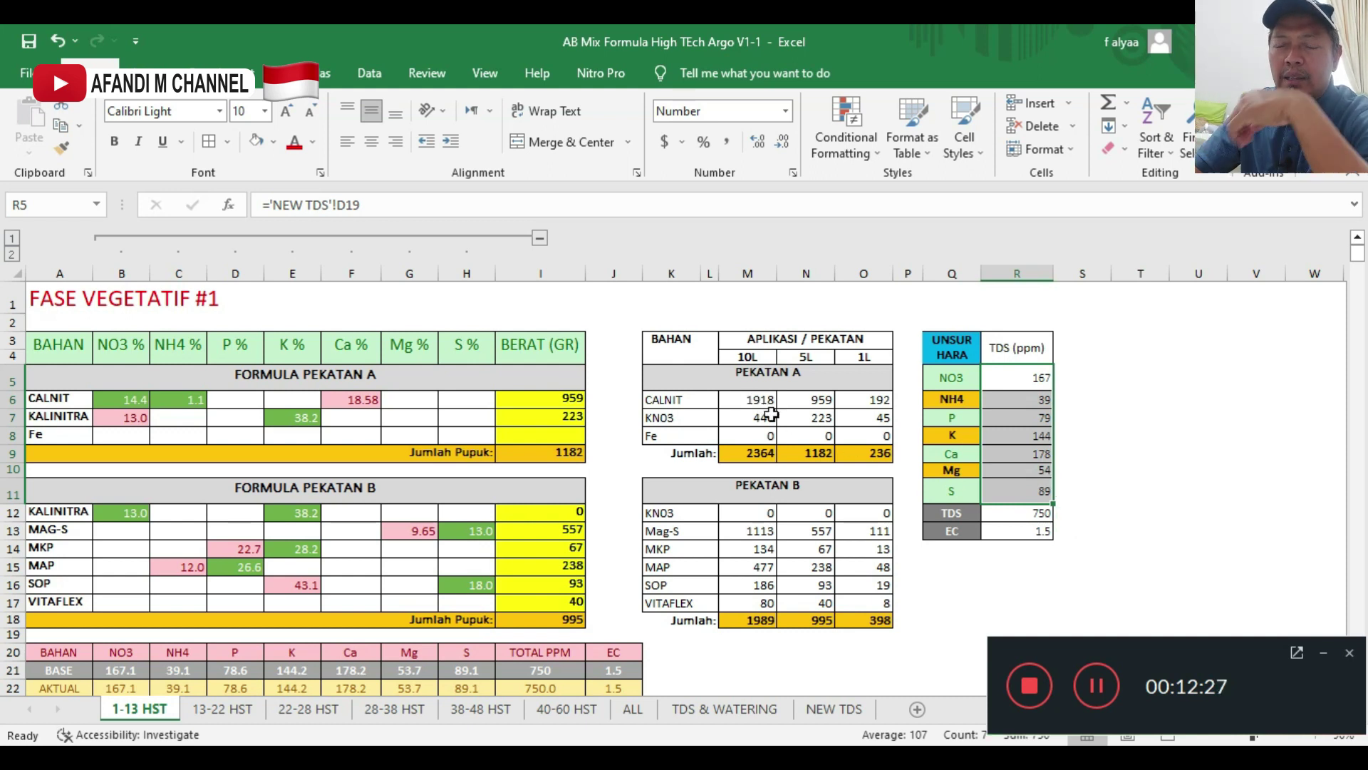
- Trace the CALNIT weight formula in I6 against the BASE nutrient row, and inspect the BASE total ppm formula in I21
scroll(585, 452, down, 1)
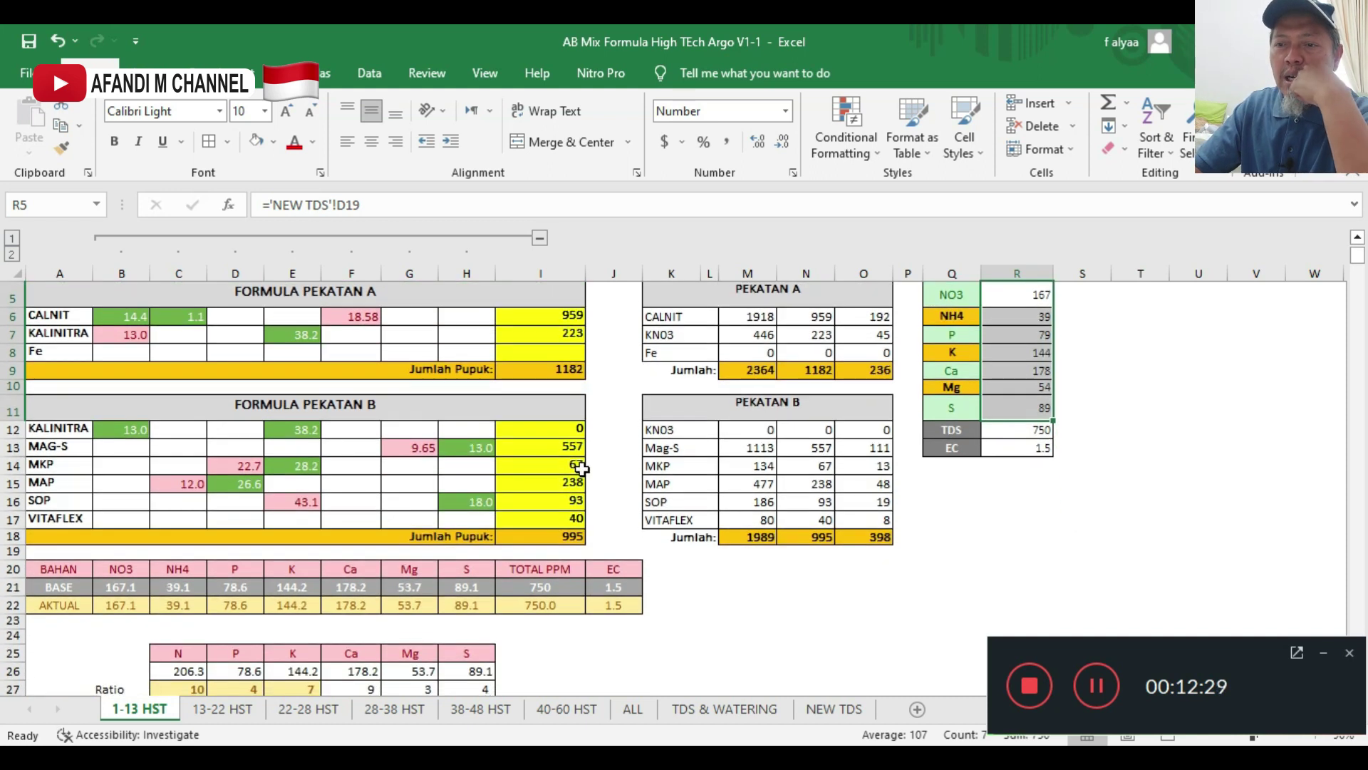
click(560, 316)
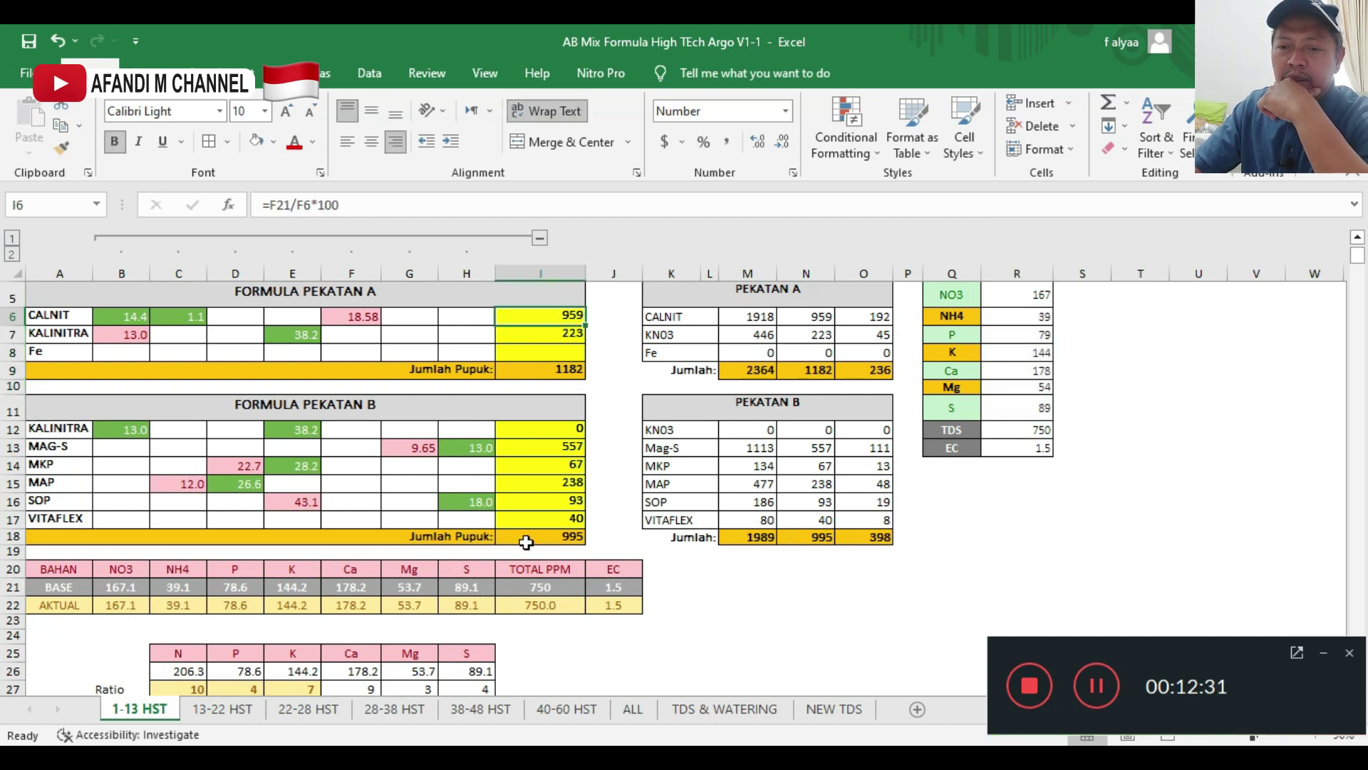
click(143, 590)
drag(158, 590, 527, 587)
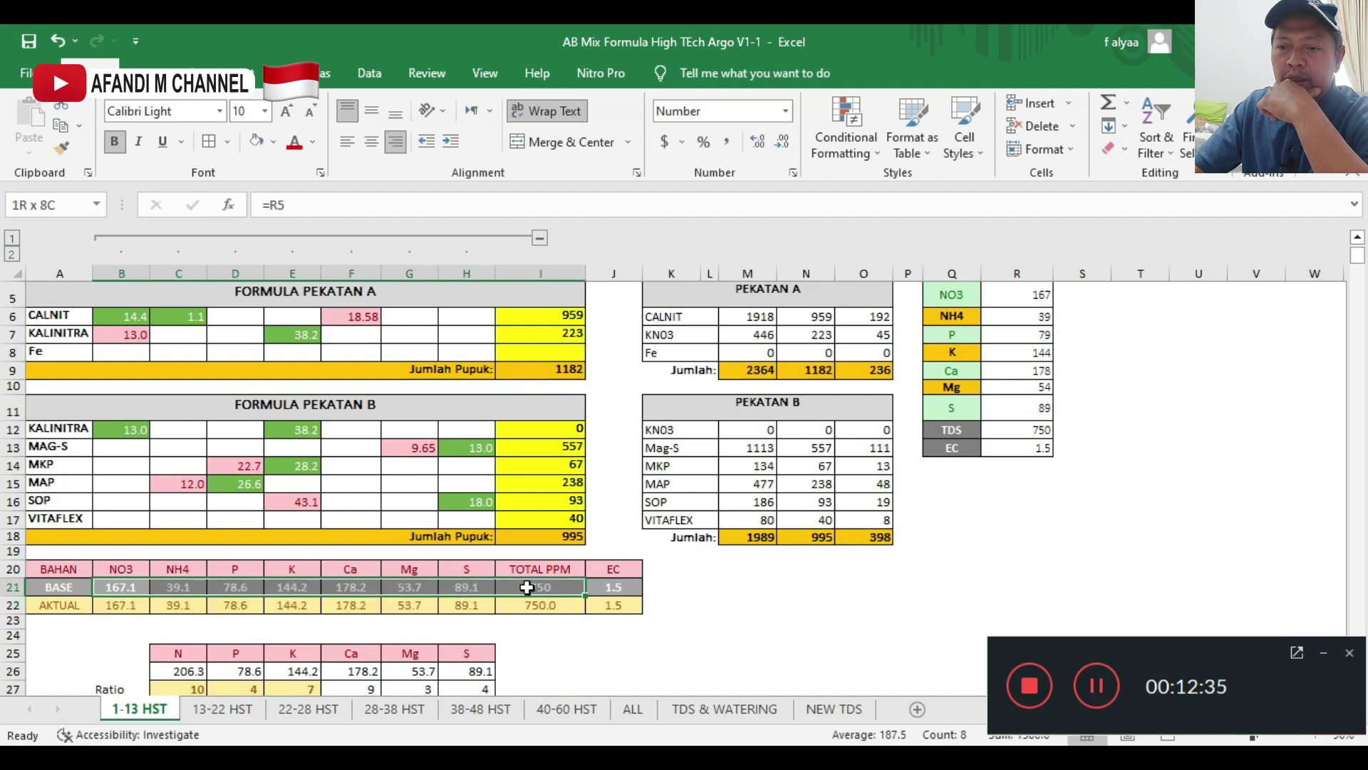
scroll(570, 499, up, 2)
click(573, 400)
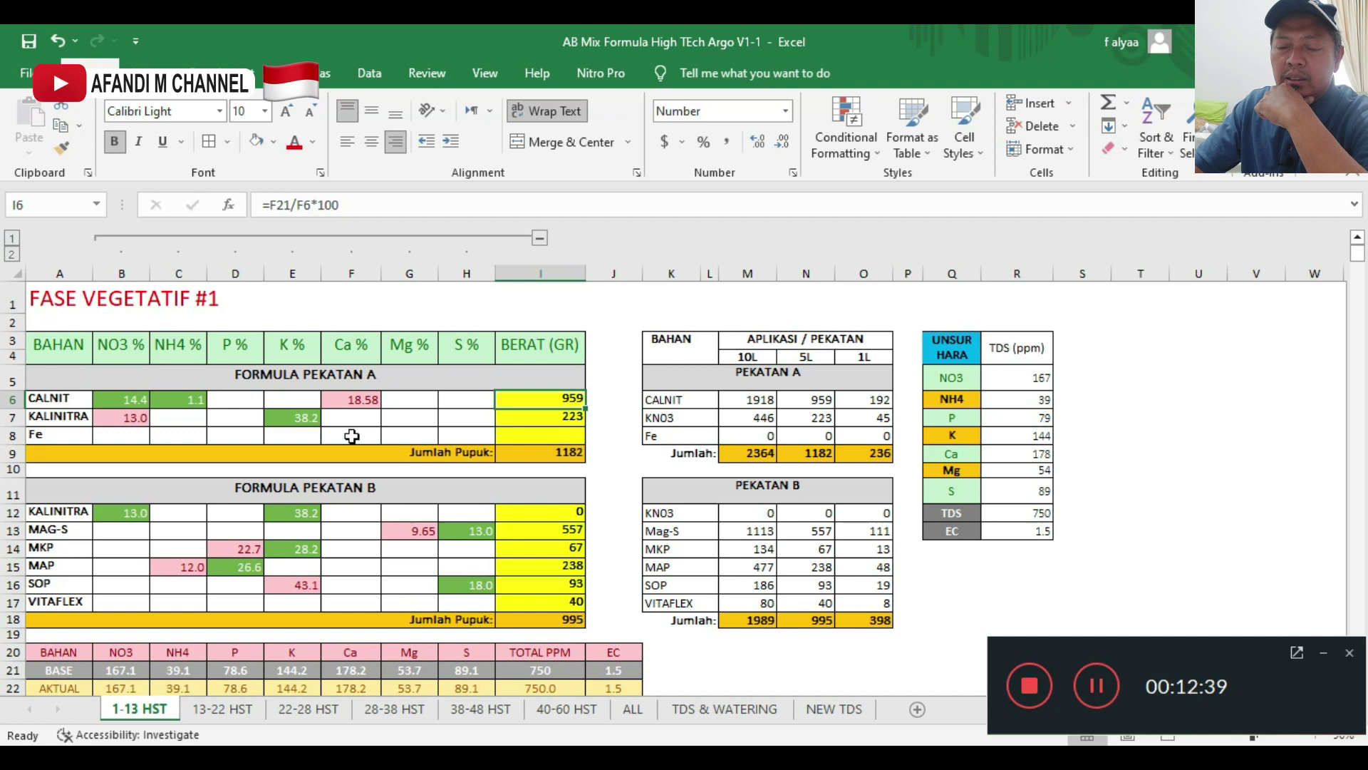
scroll(573, 527, down, 2)
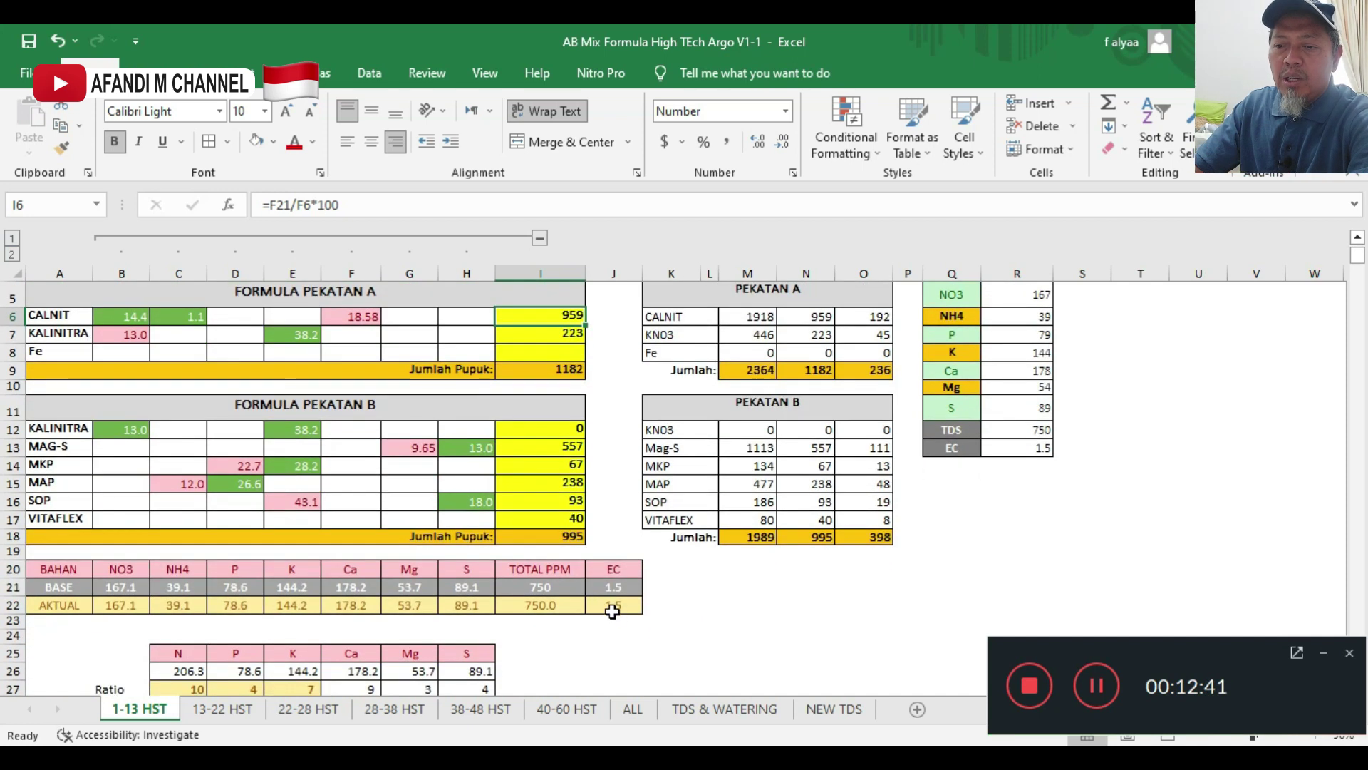
click(555, 593)
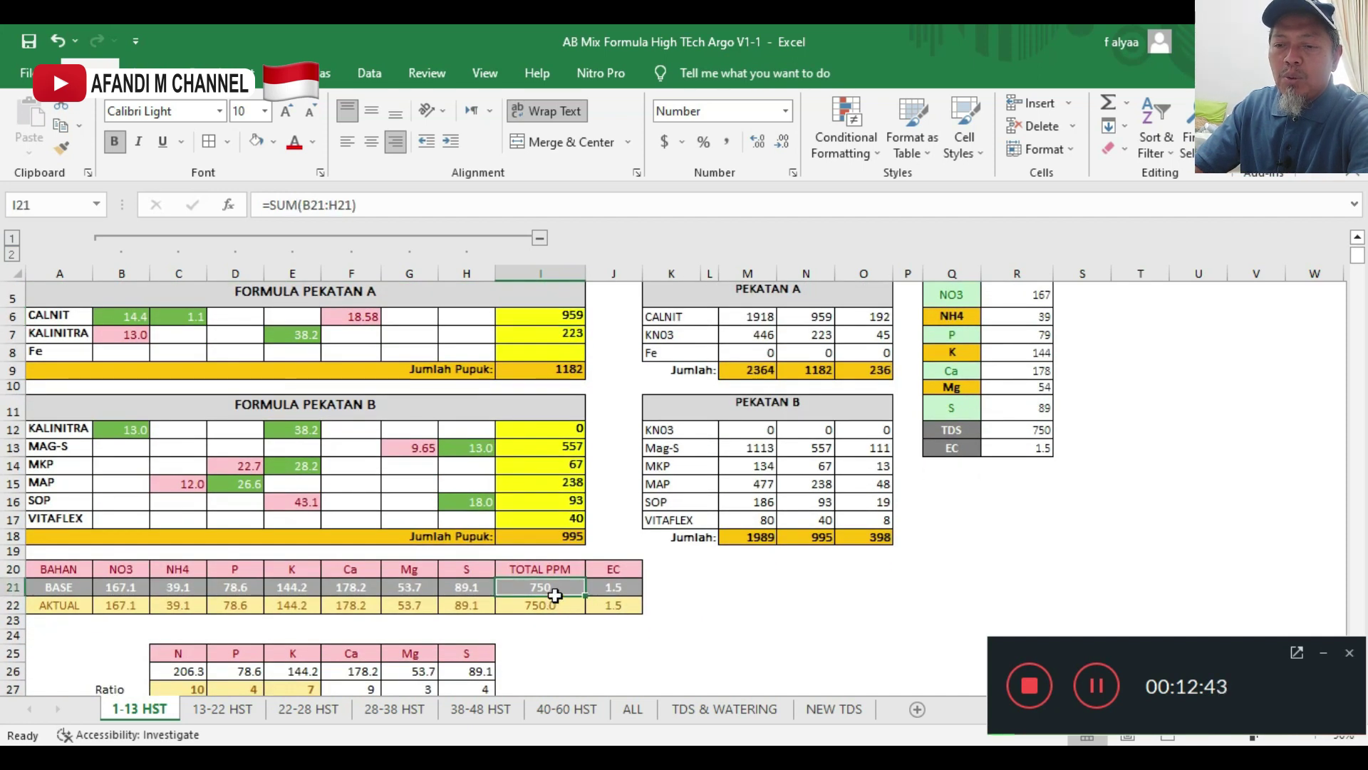
scroll(556, 588, up, 2)
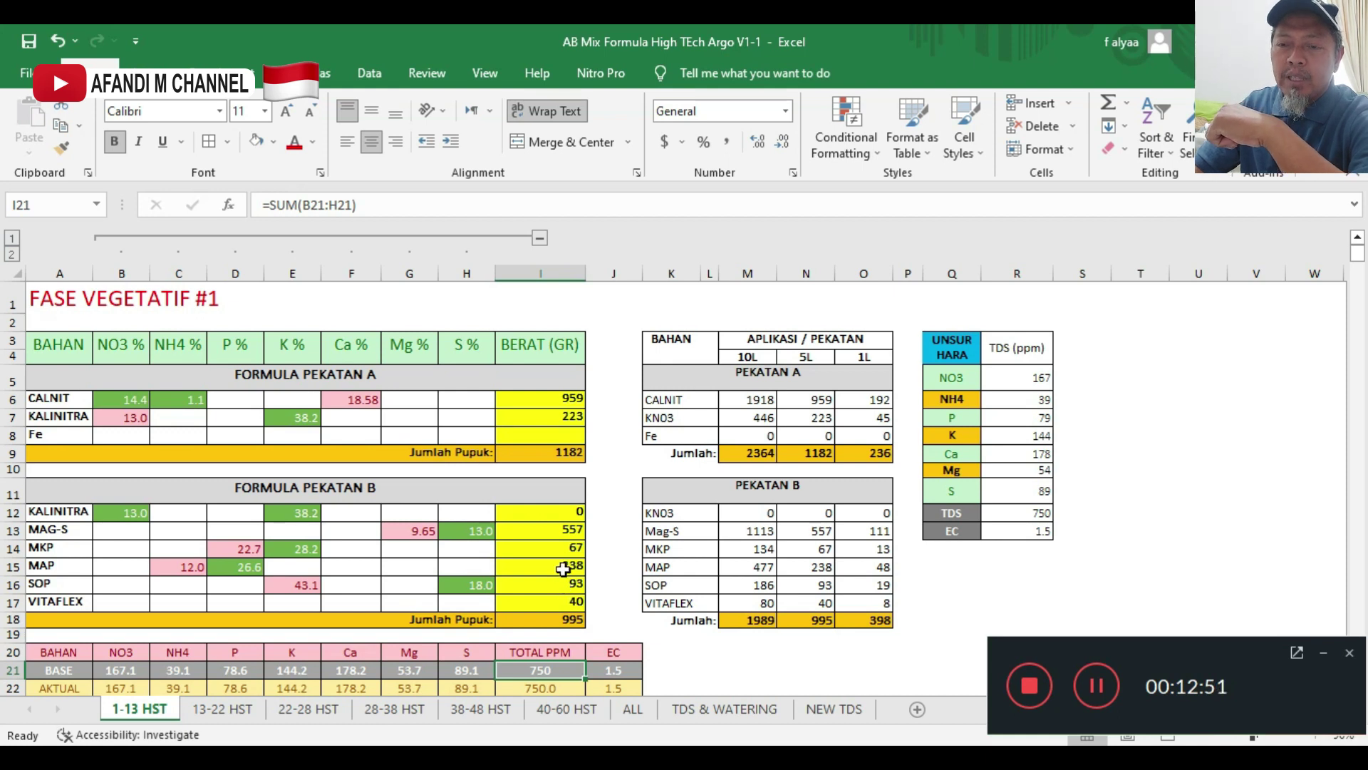
- Point out the Pekatan A and B ingredient names in column A, moving the recorder window clear of the zoom controls
click(71, 397)
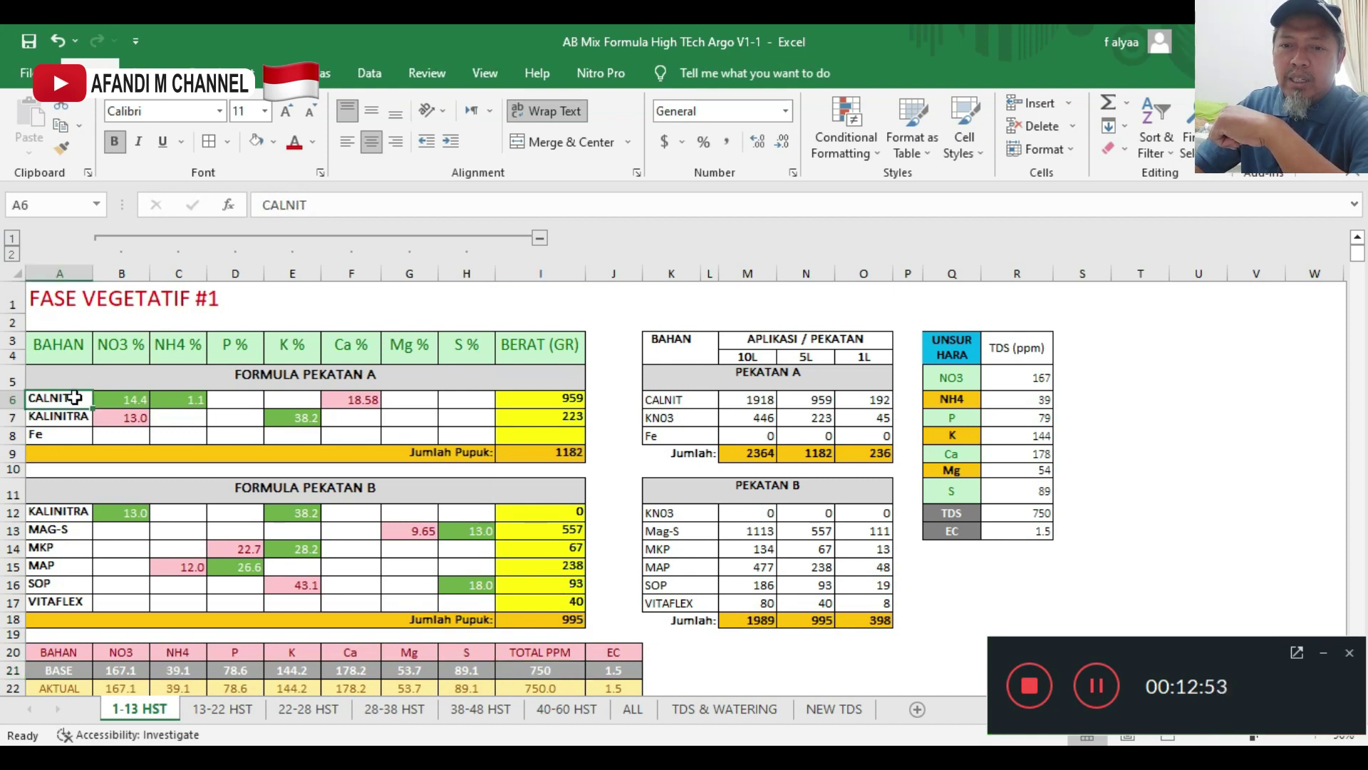
click(289, 488)
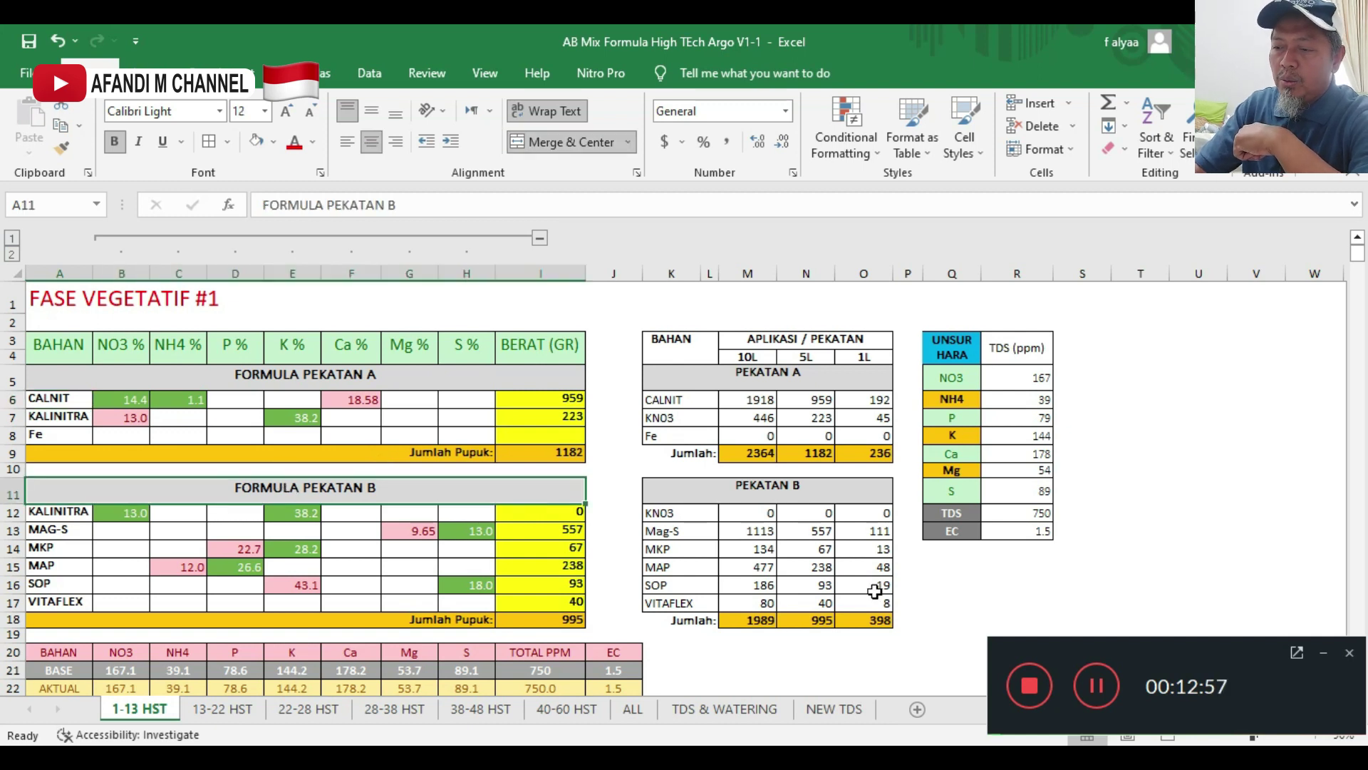
drag(1229, 650, 1199, 560)
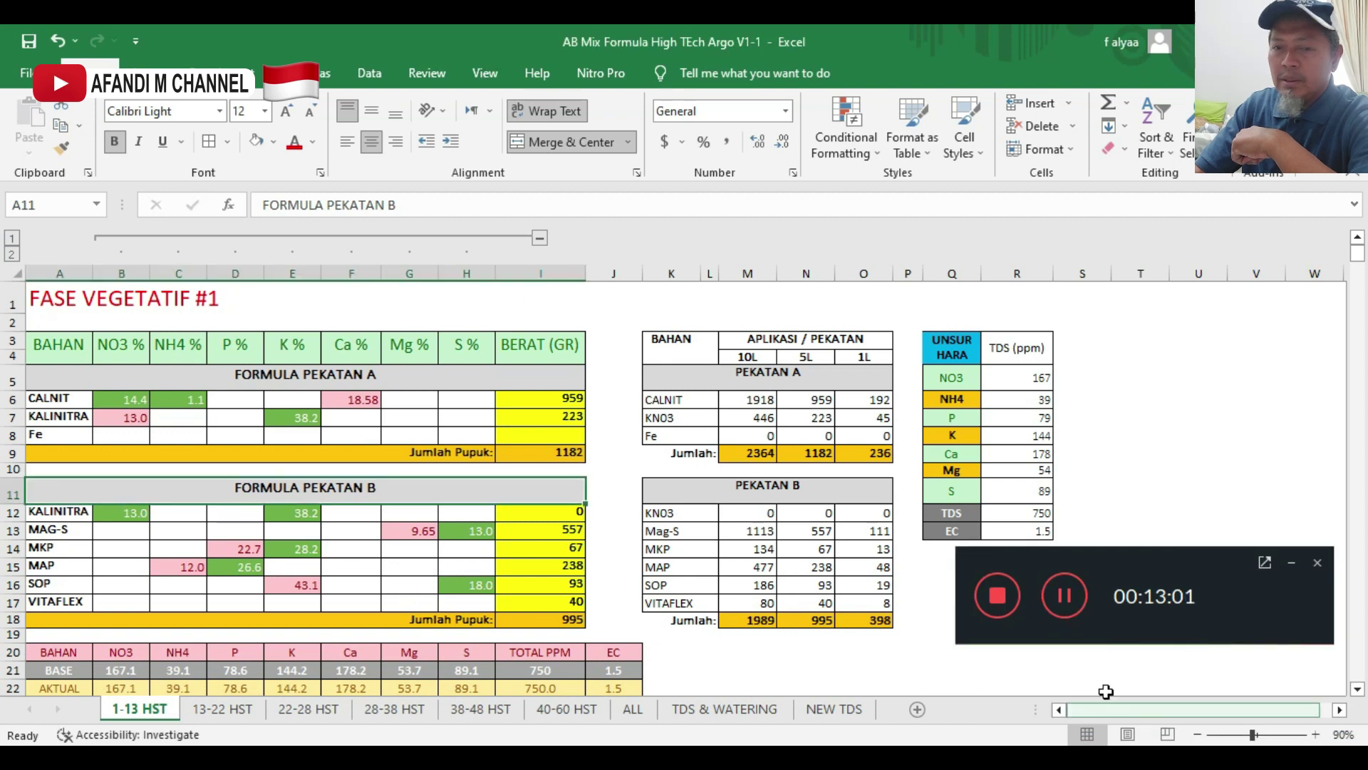
click(51, 321)
click(68, 398)
click(64, 546)
click(64, 583)
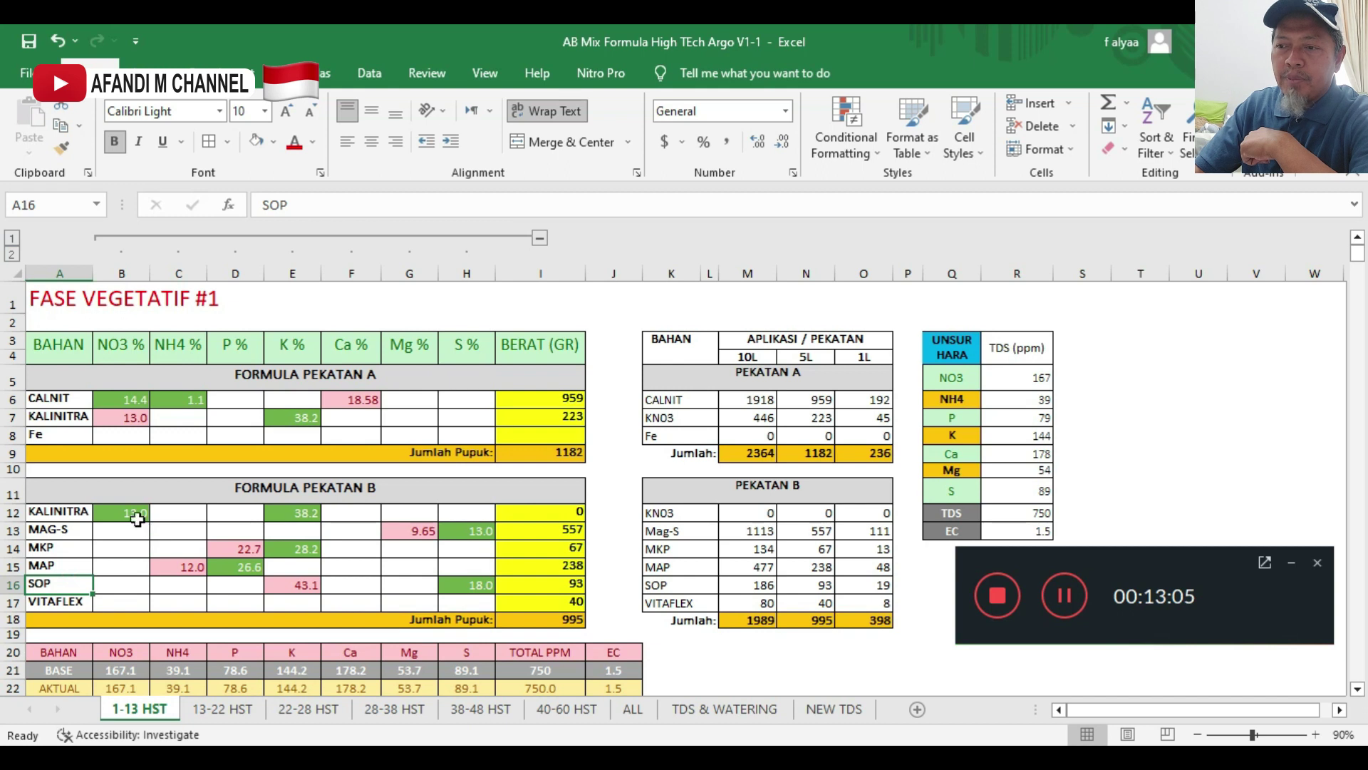
- Review the KALINITRA and CALNIT entries of Formula Pekatan A together with the CALNIT weight formula in I6
scroll(135, 516, down, 2)
scroll(132, 520, up, 2)
click(75, 419)
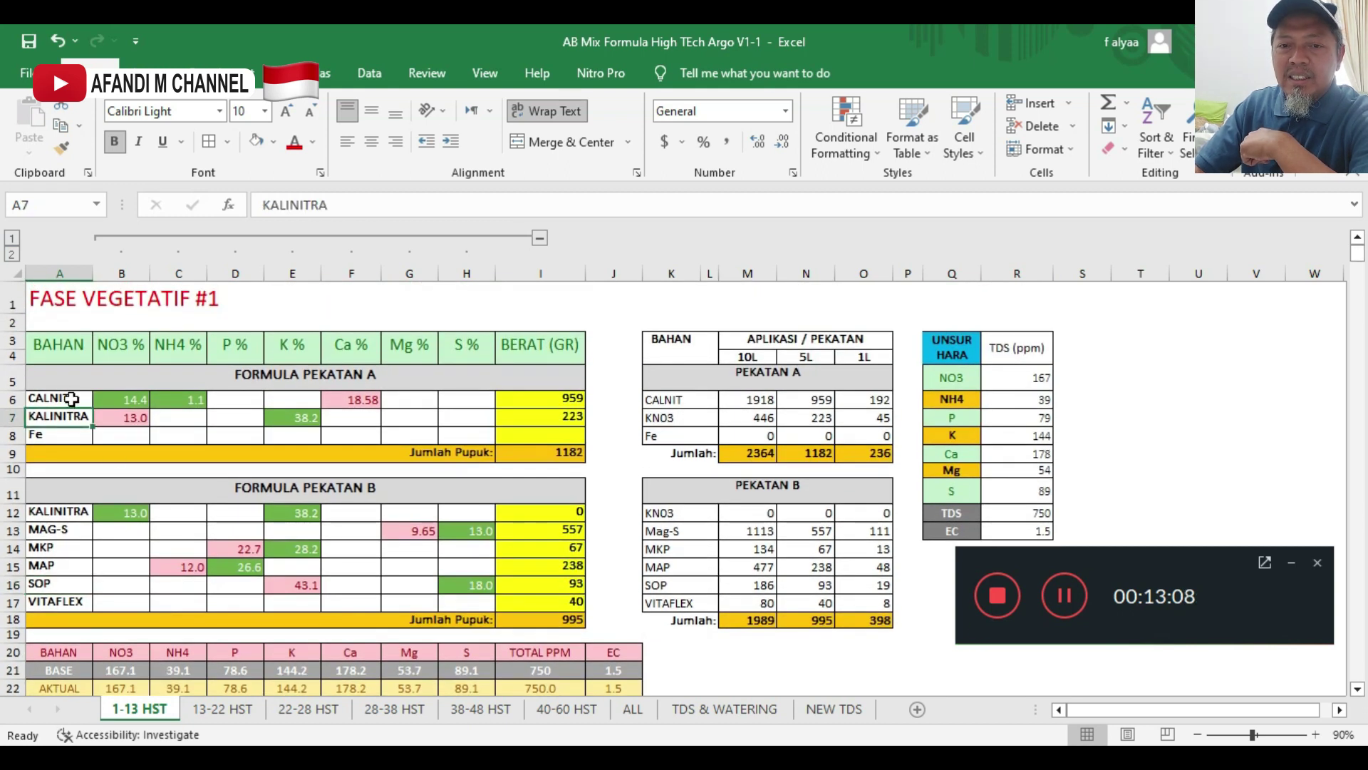
click(280, 376)
click(552, 400)
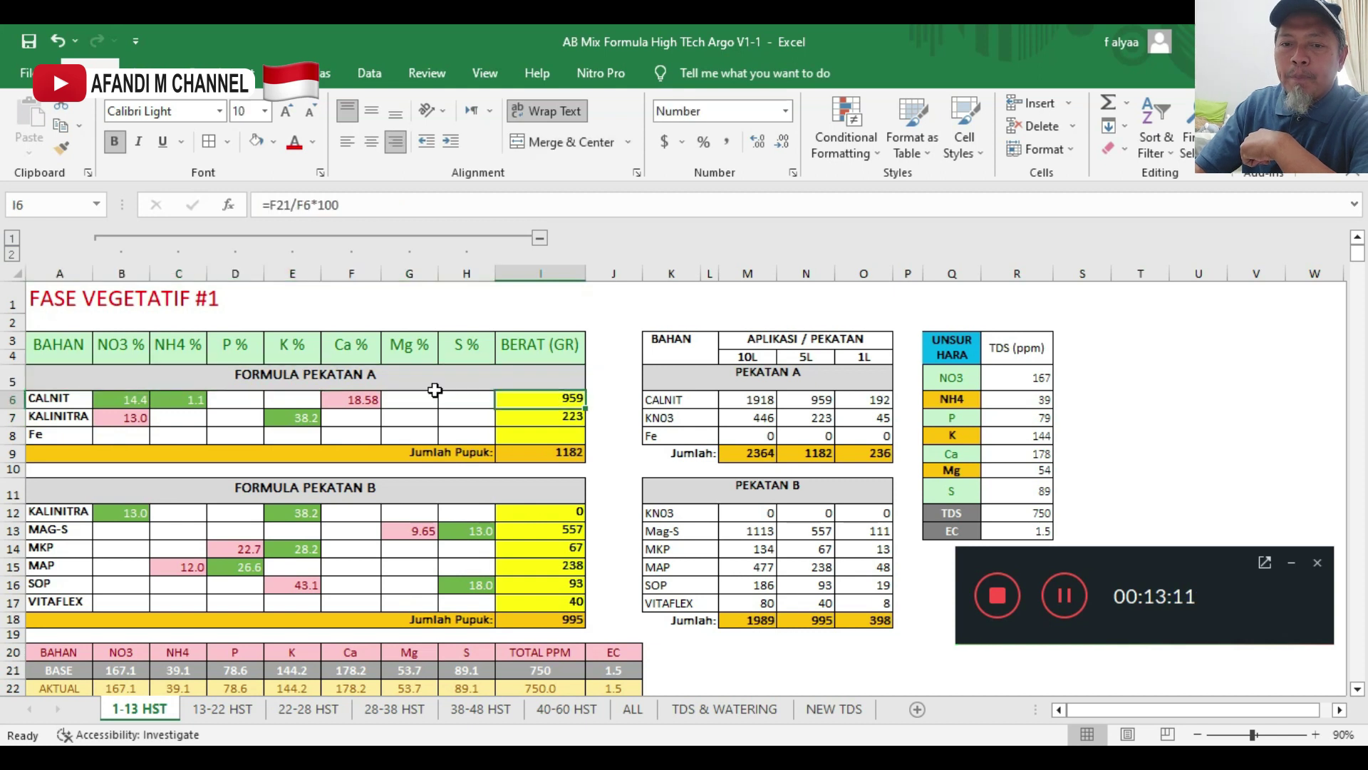
click(75, 399)
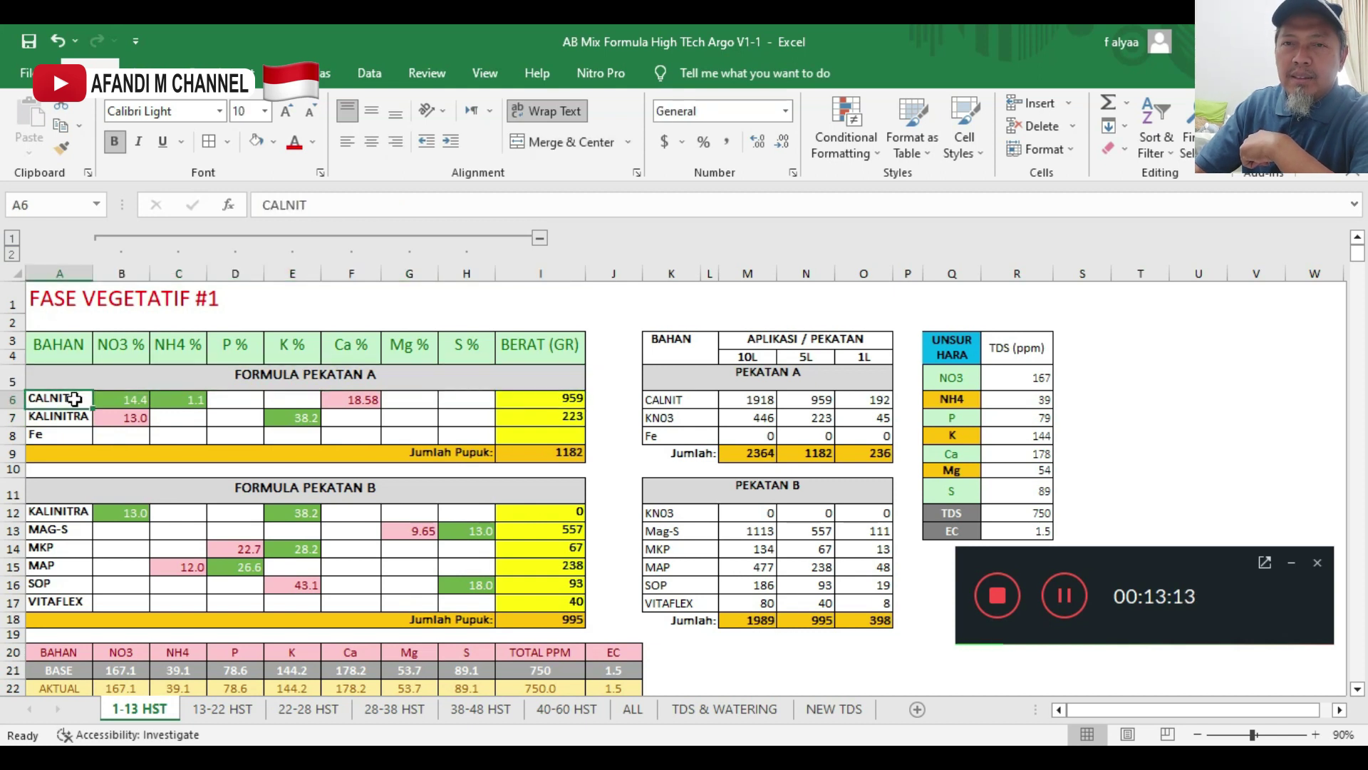
click(549, 404)
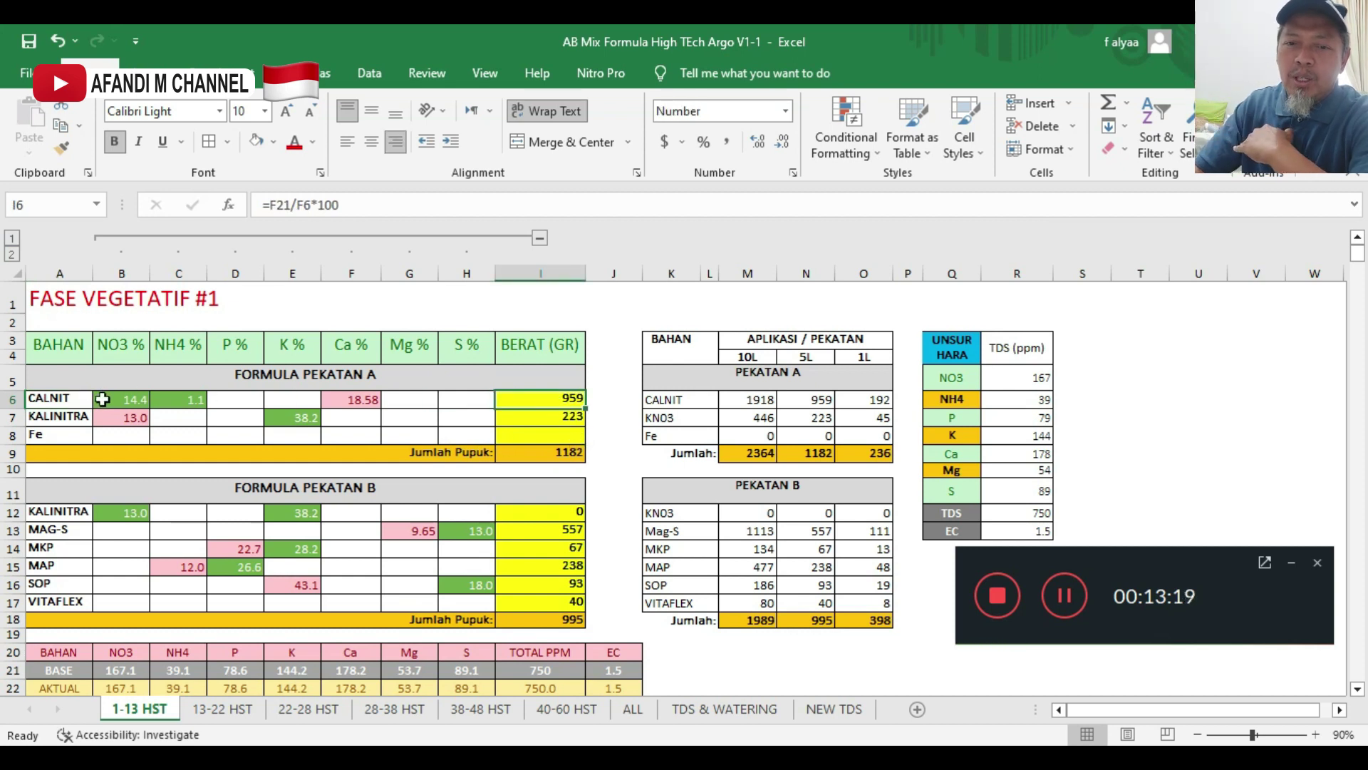
- Rename the KALINITRA ingredient to KNO3 in both formula tables, in cells A7 and A12
click(73, 419)
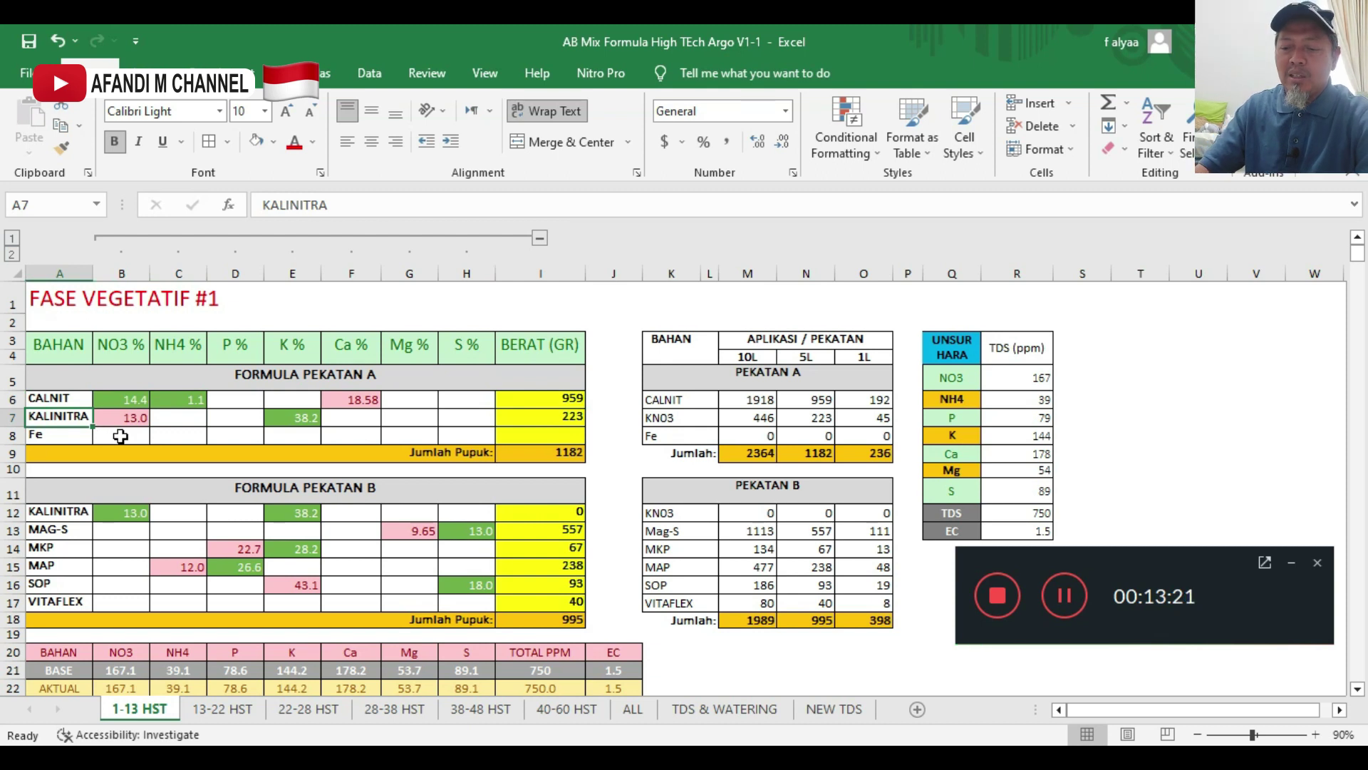
text(KNO3)
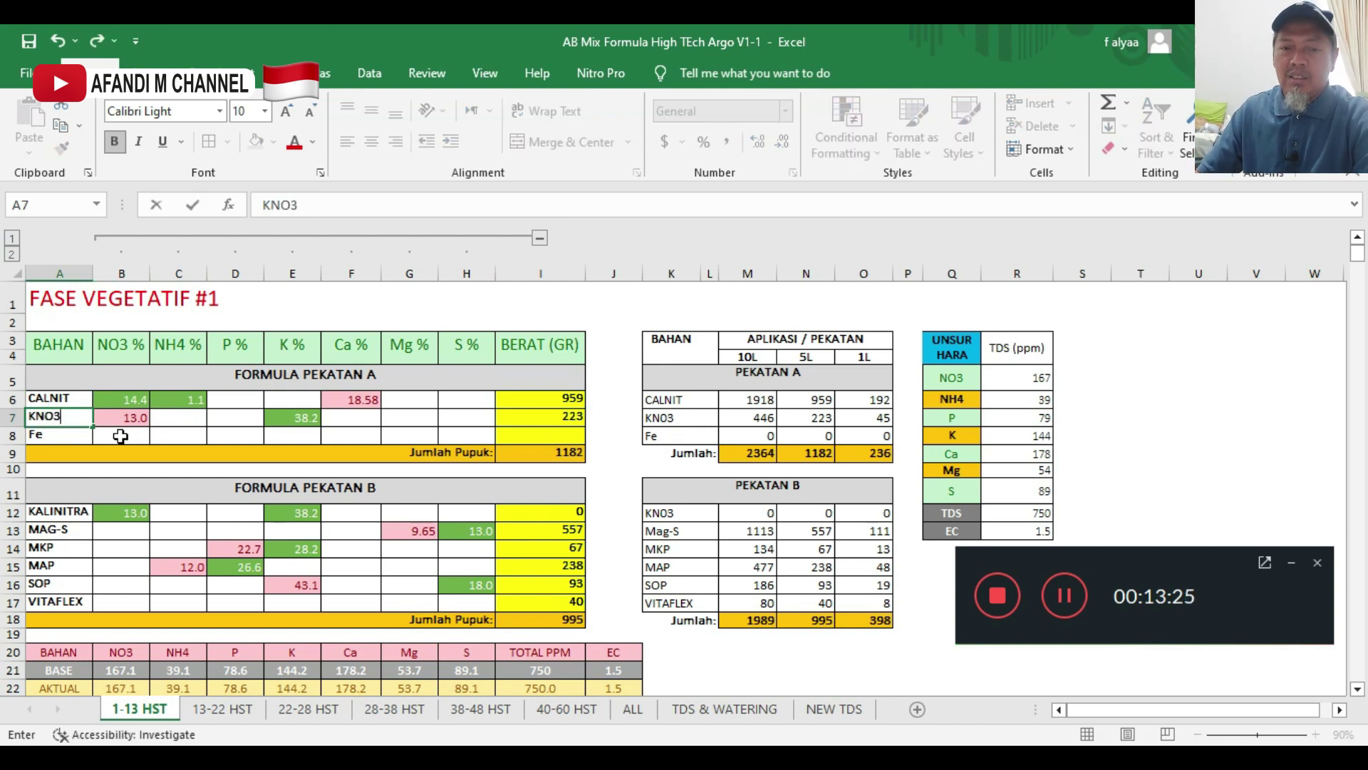
key(Return)
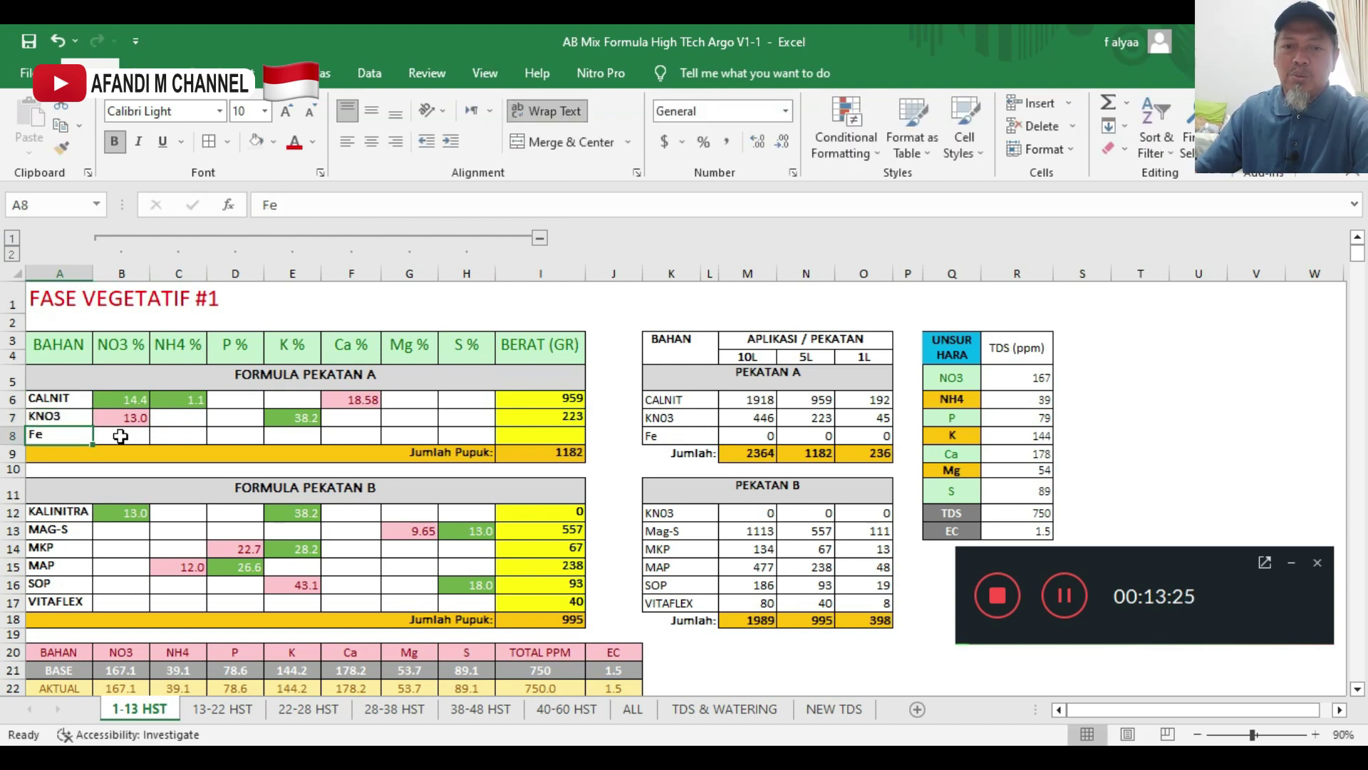
click(57, 509)
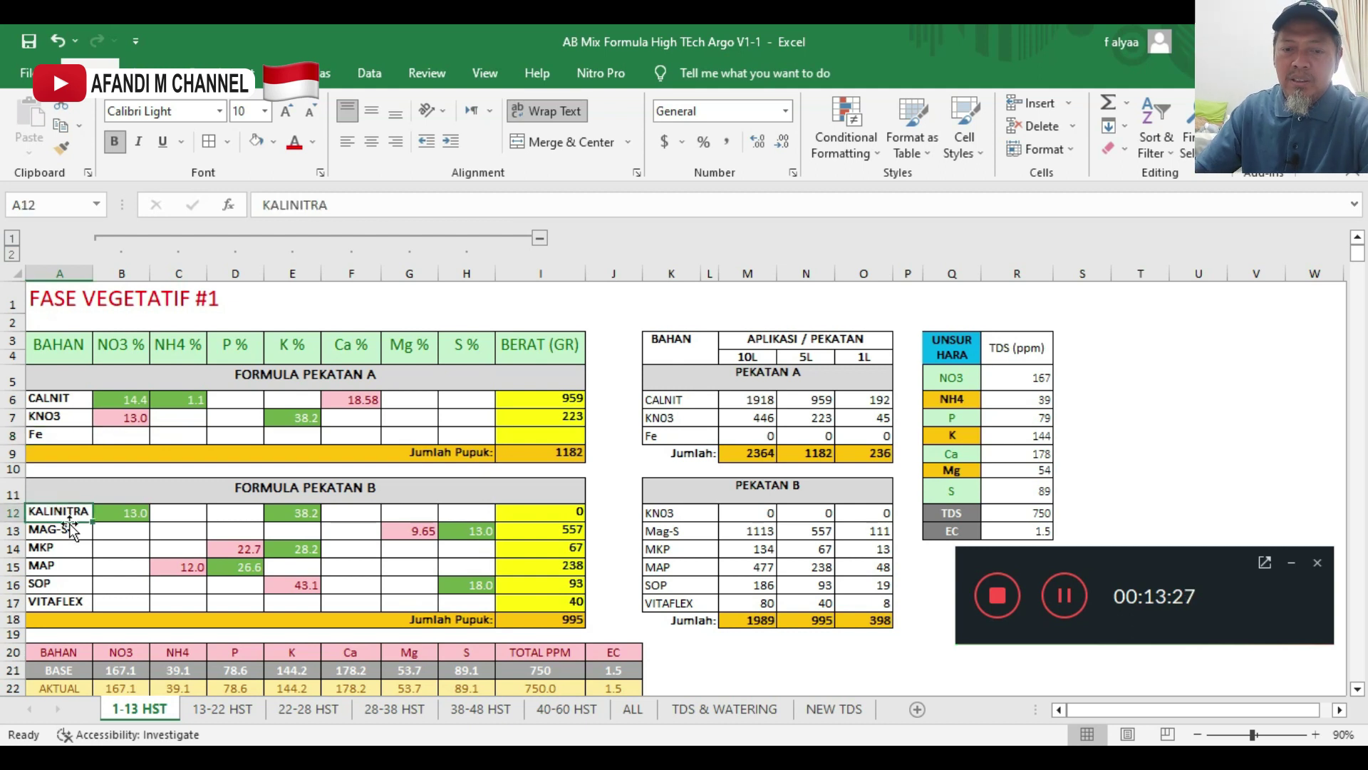
text(KNO3)
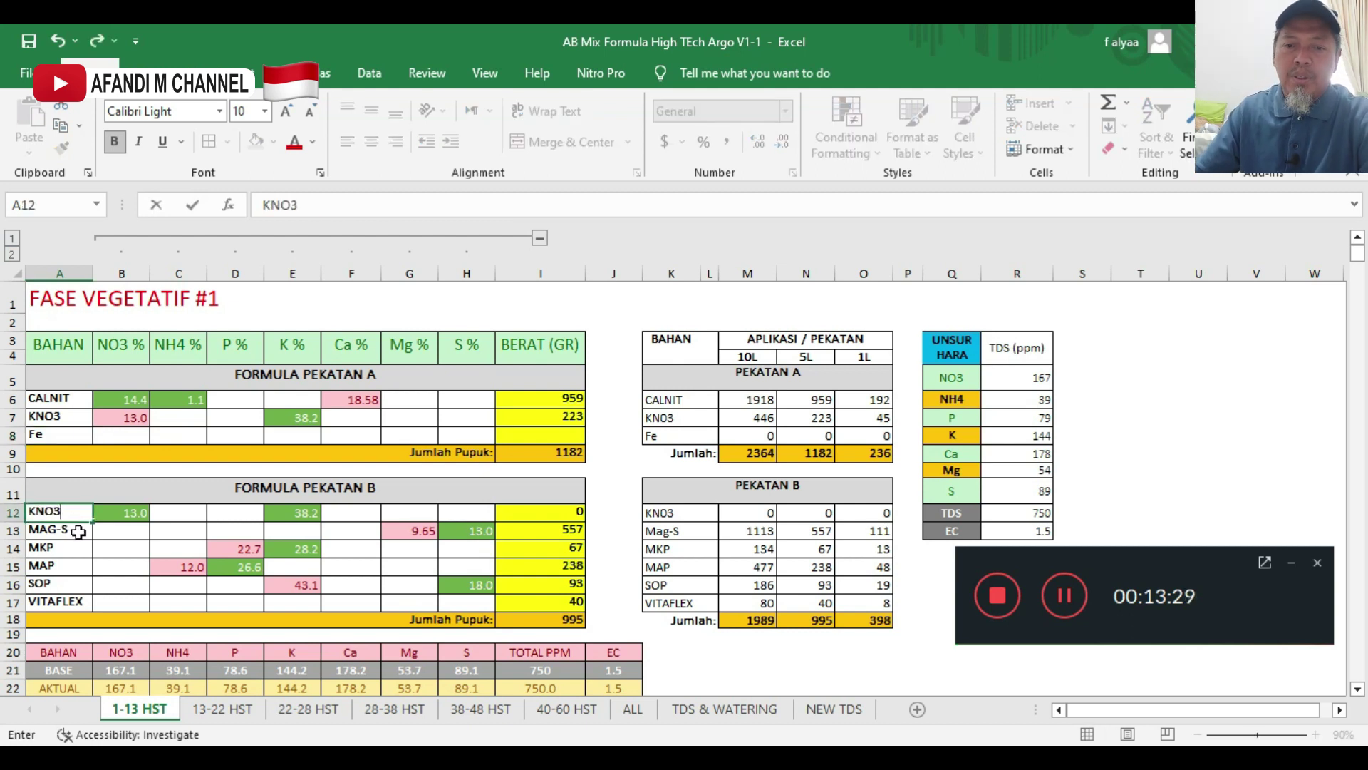
key(Return)
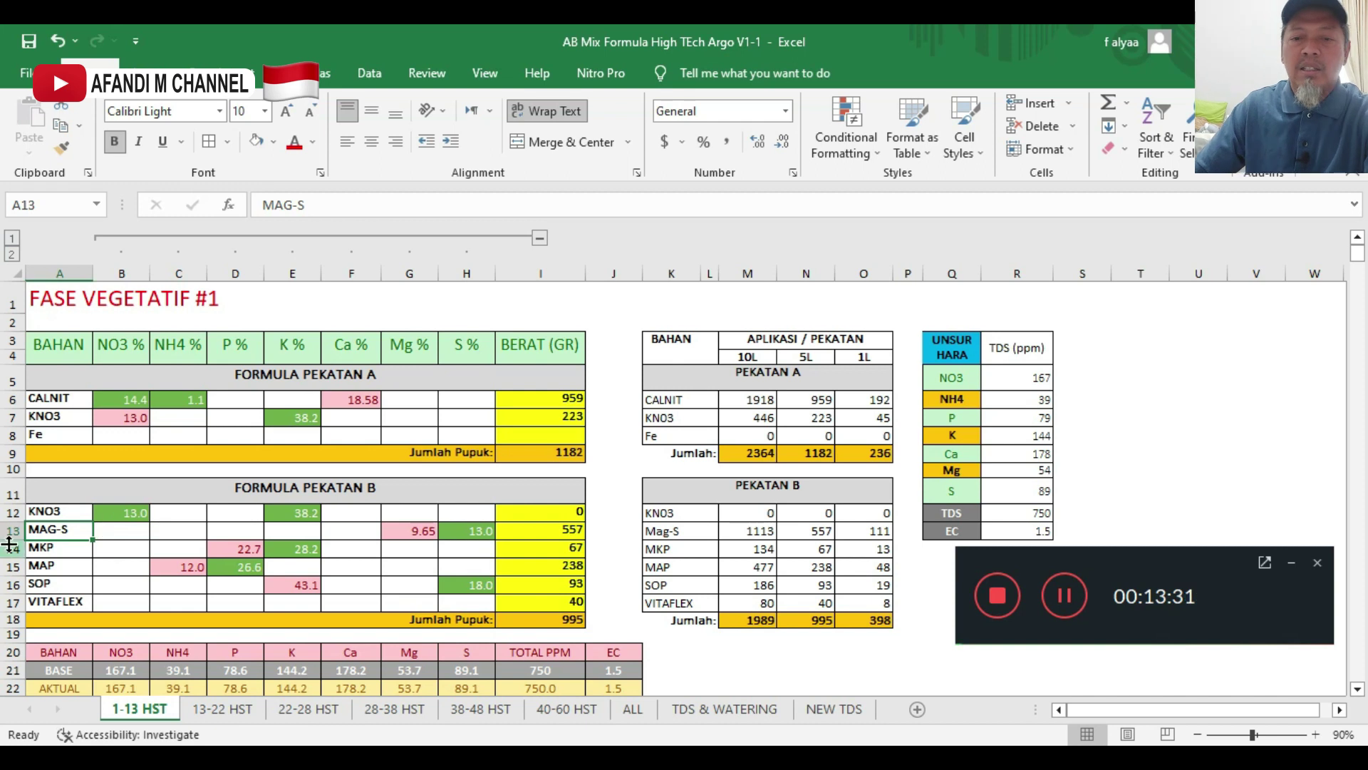
- Look at the VITAFLEX entry, and inspect the CALNIT and KNO3 weight formulas and the Pekatan A total in I9
click(75, 601)
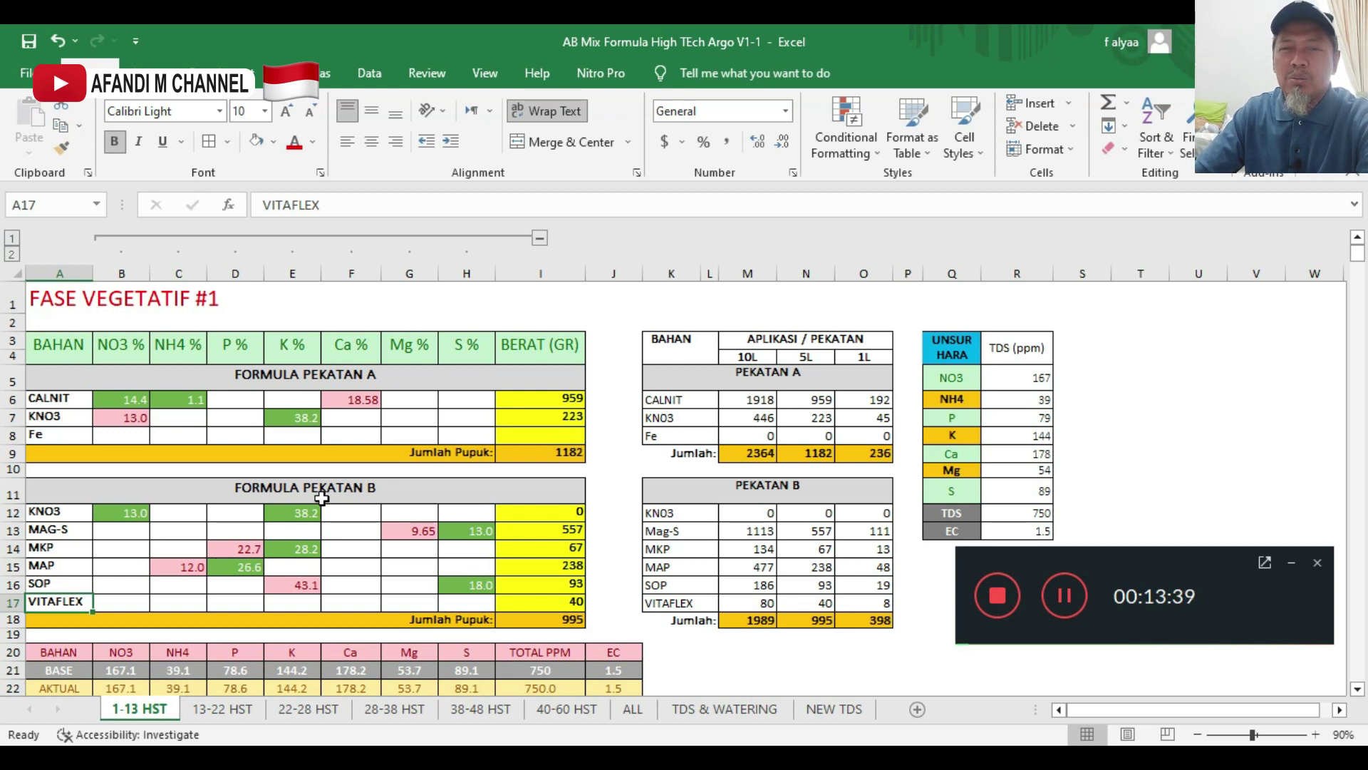
click(558, 421)
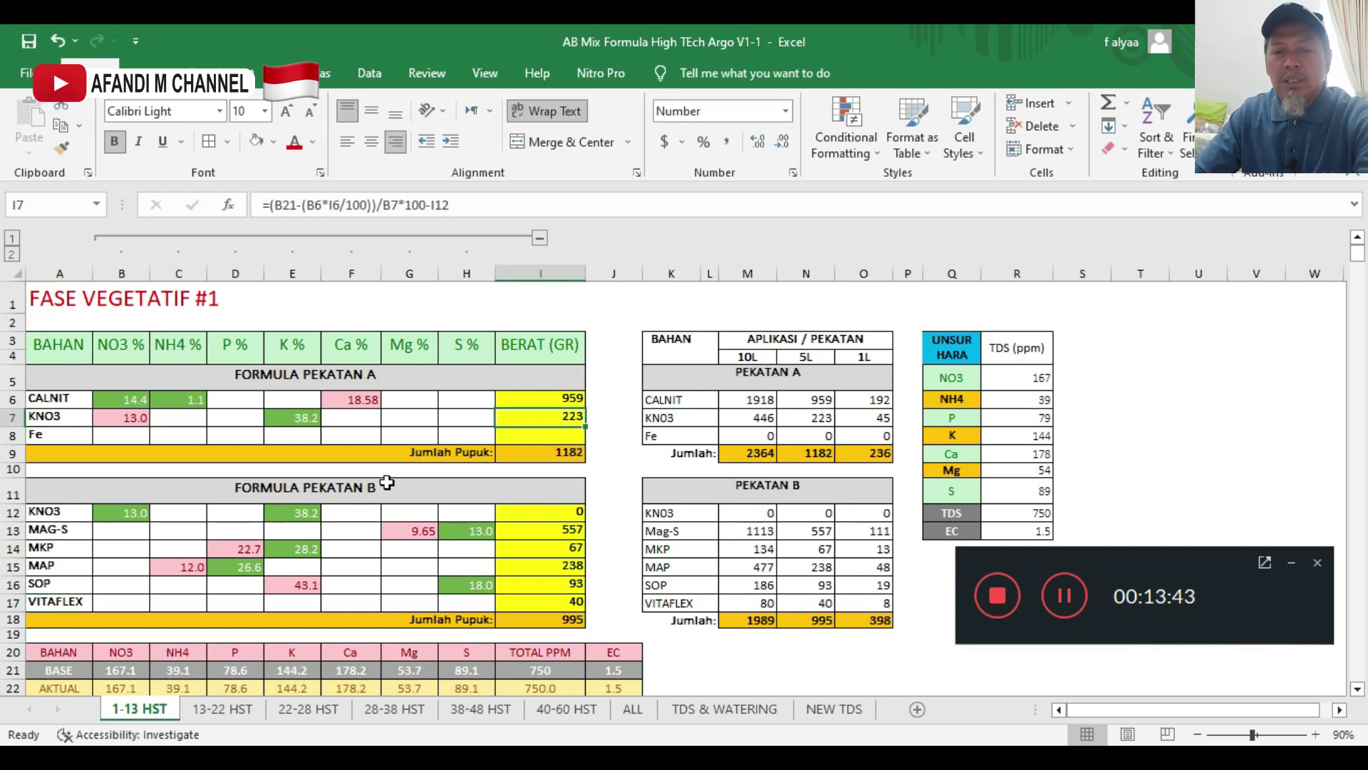
click(58, 415)
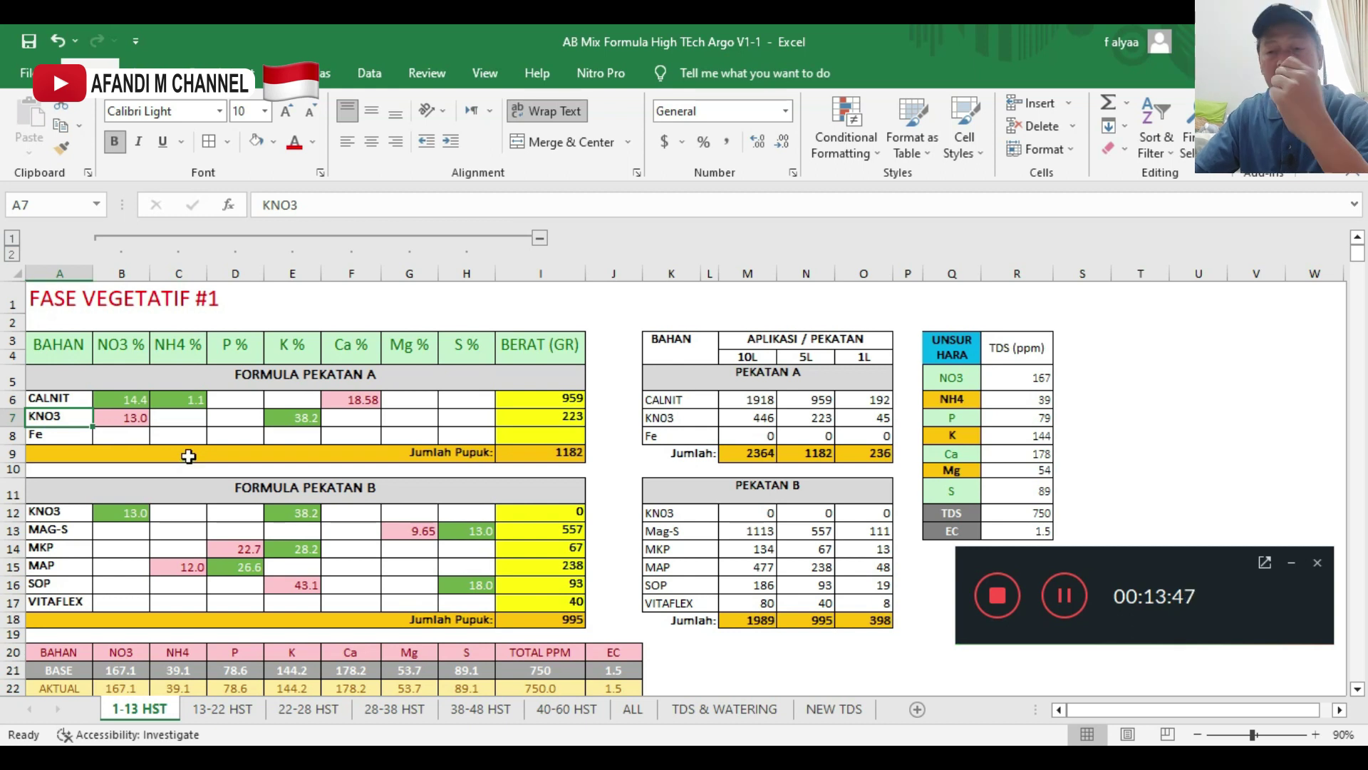
click(577, 403)
click(576, 419)
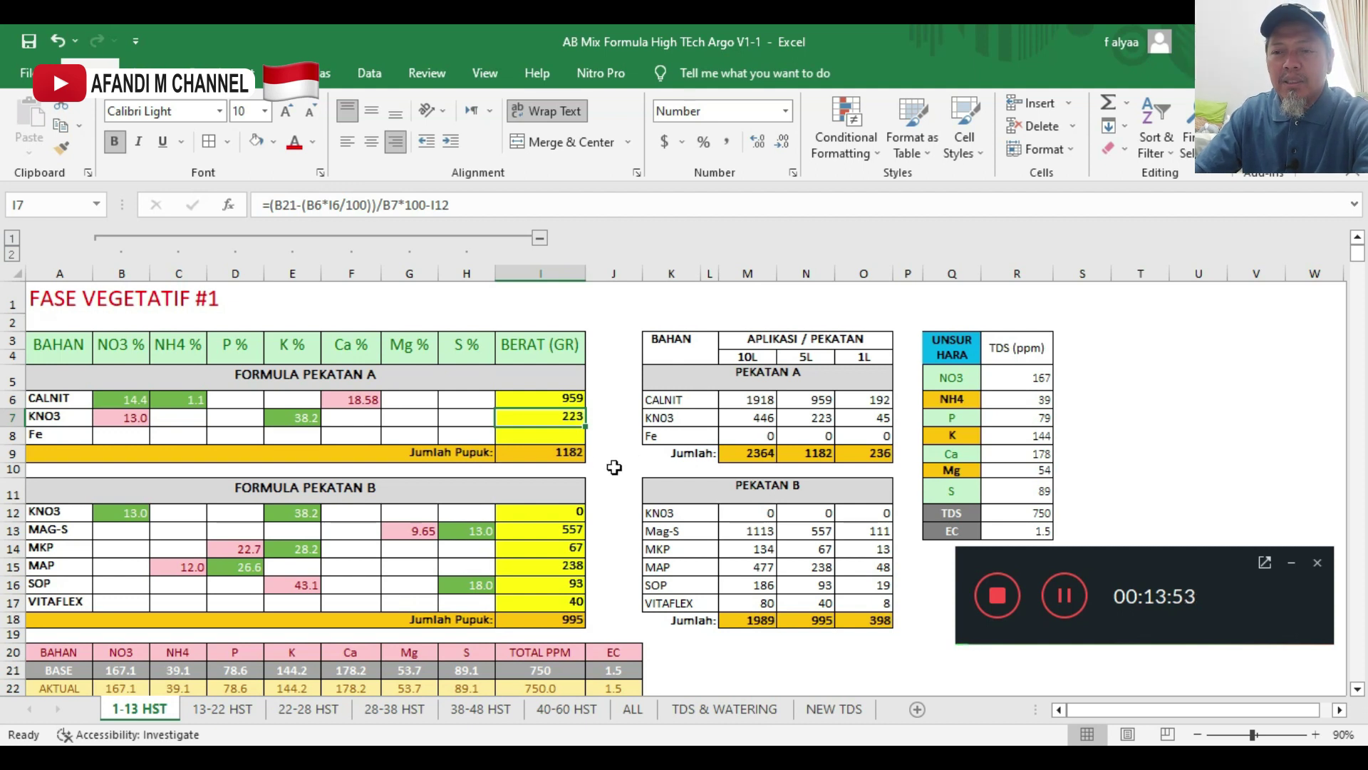
key(Down)
key(Down)
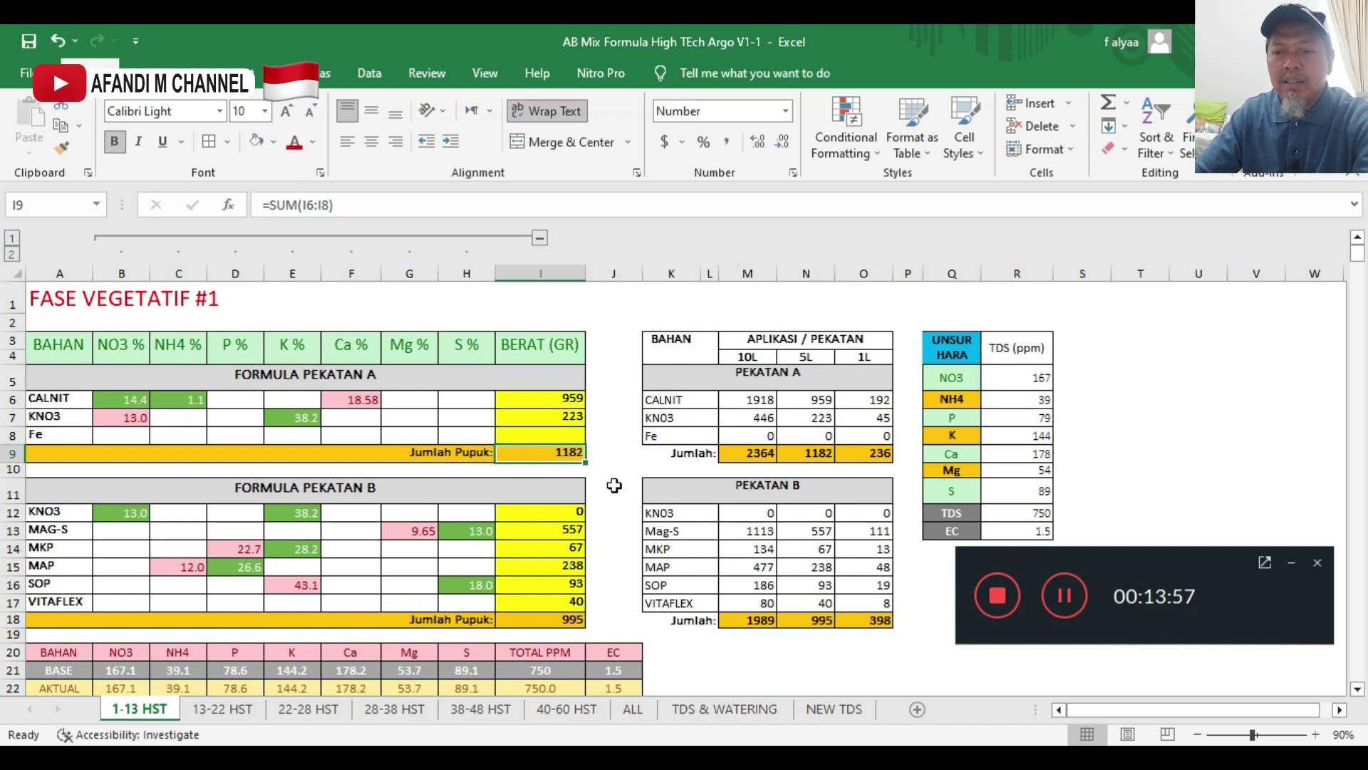
- Inspect the weight formulas of MAG-S, MKP, MAP and SOP in I13 through I16 of Formula Pekatan B
click(570, 540)
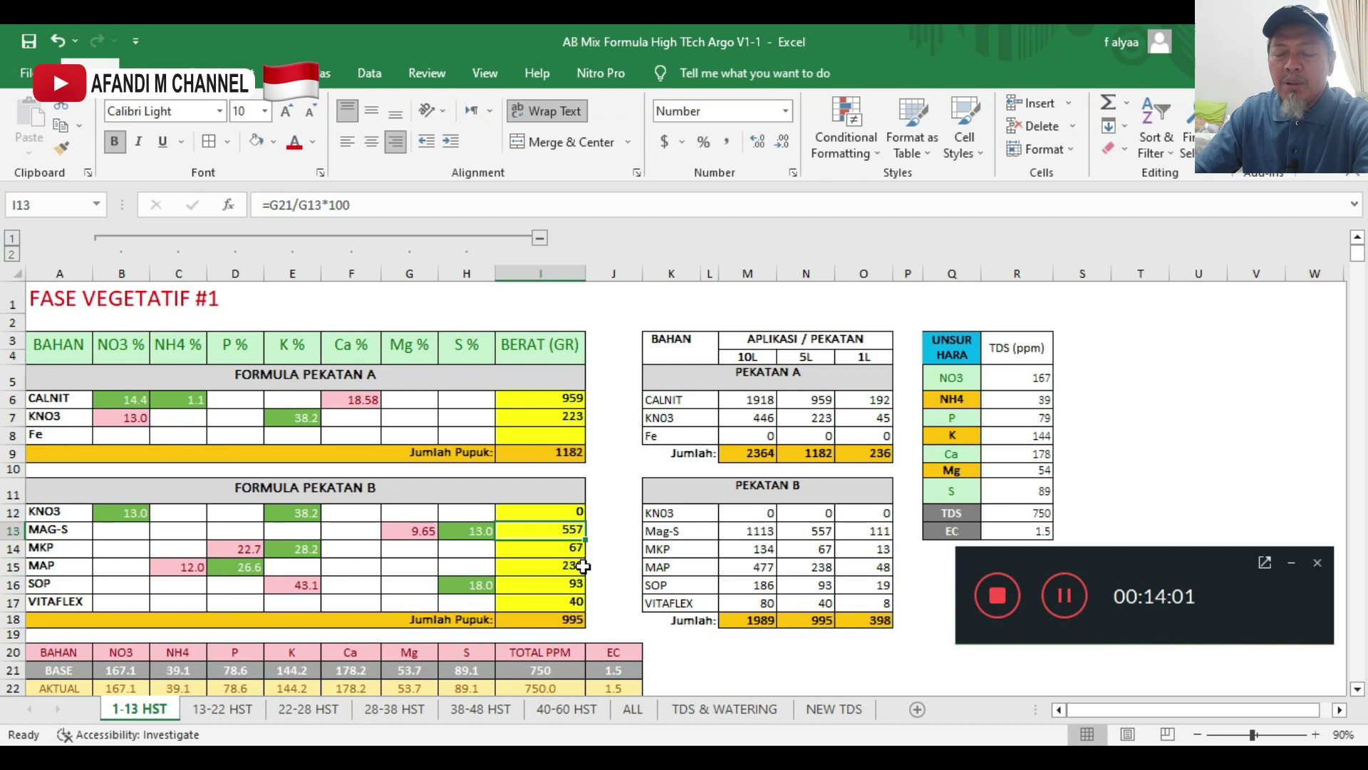
click(576, 548)
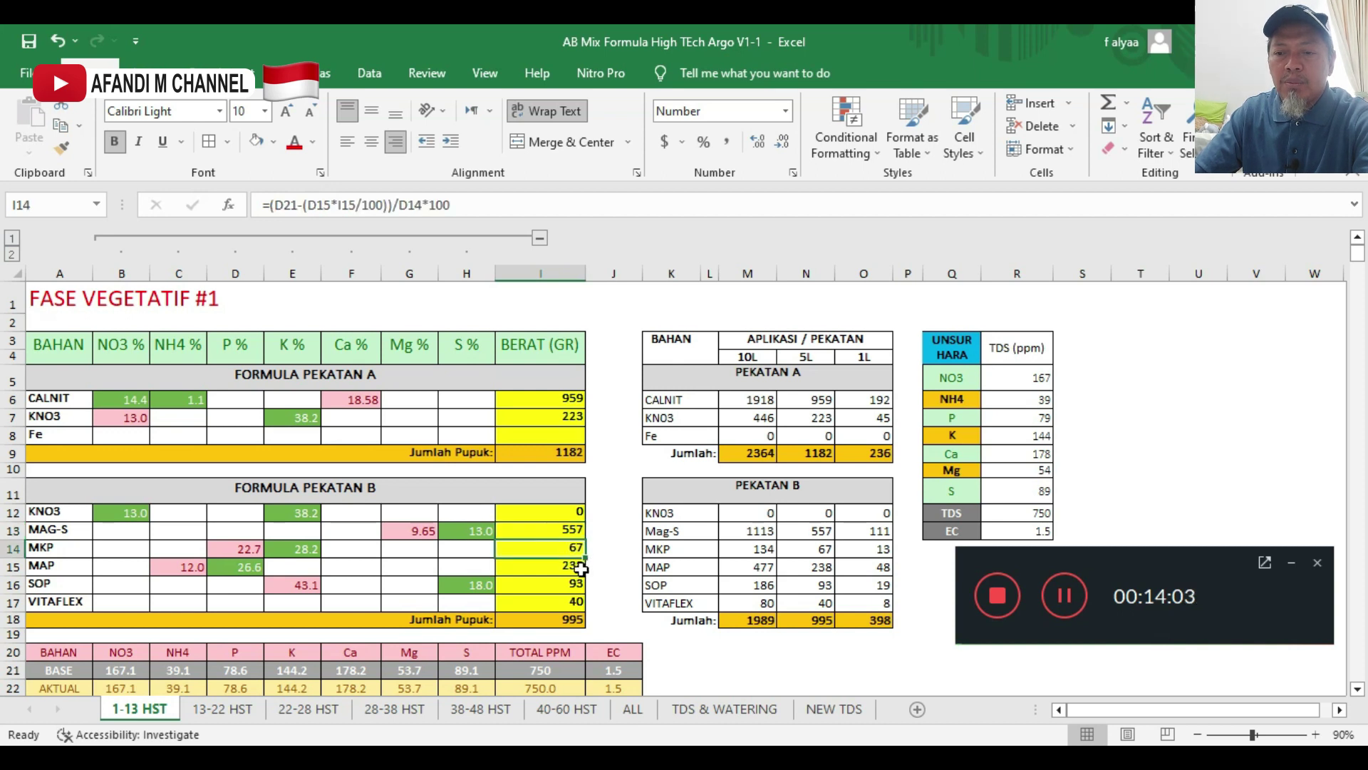
click(574, 568)
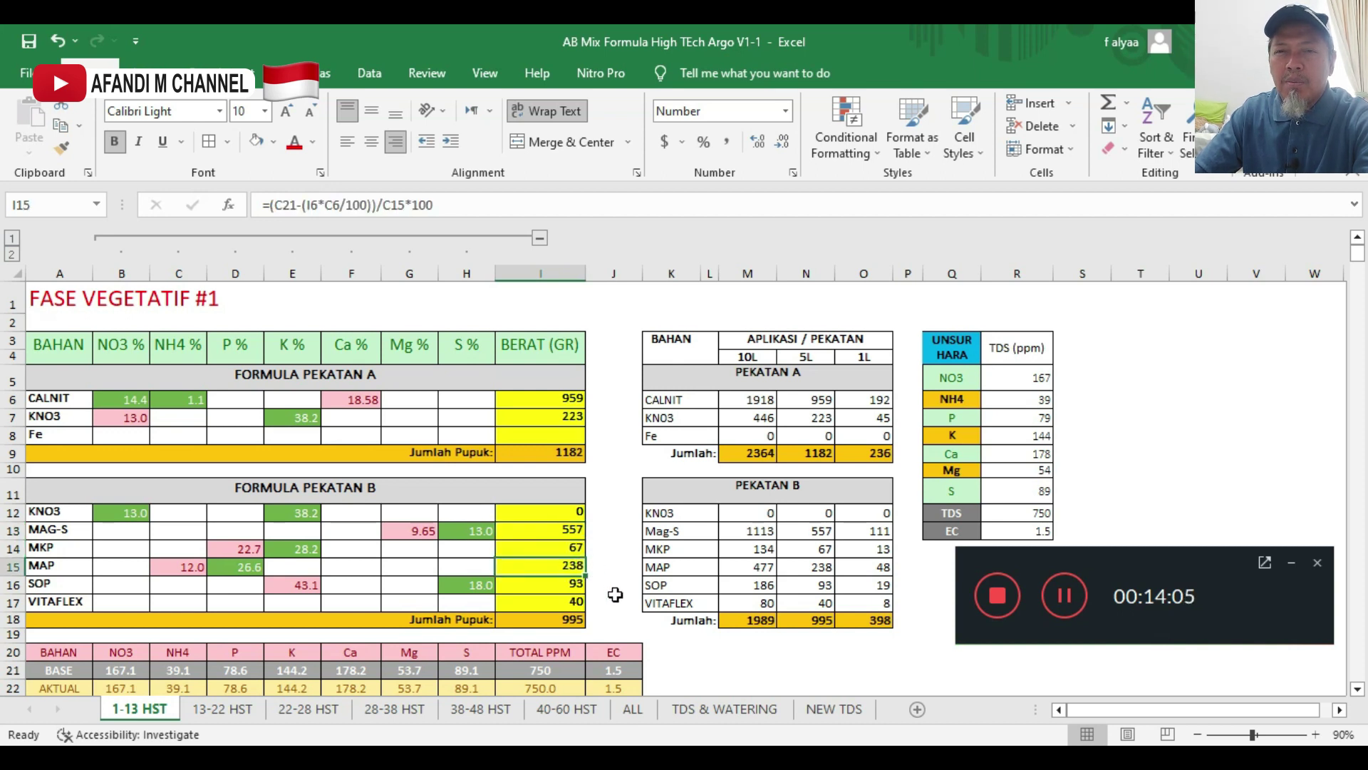
click(571, 584)
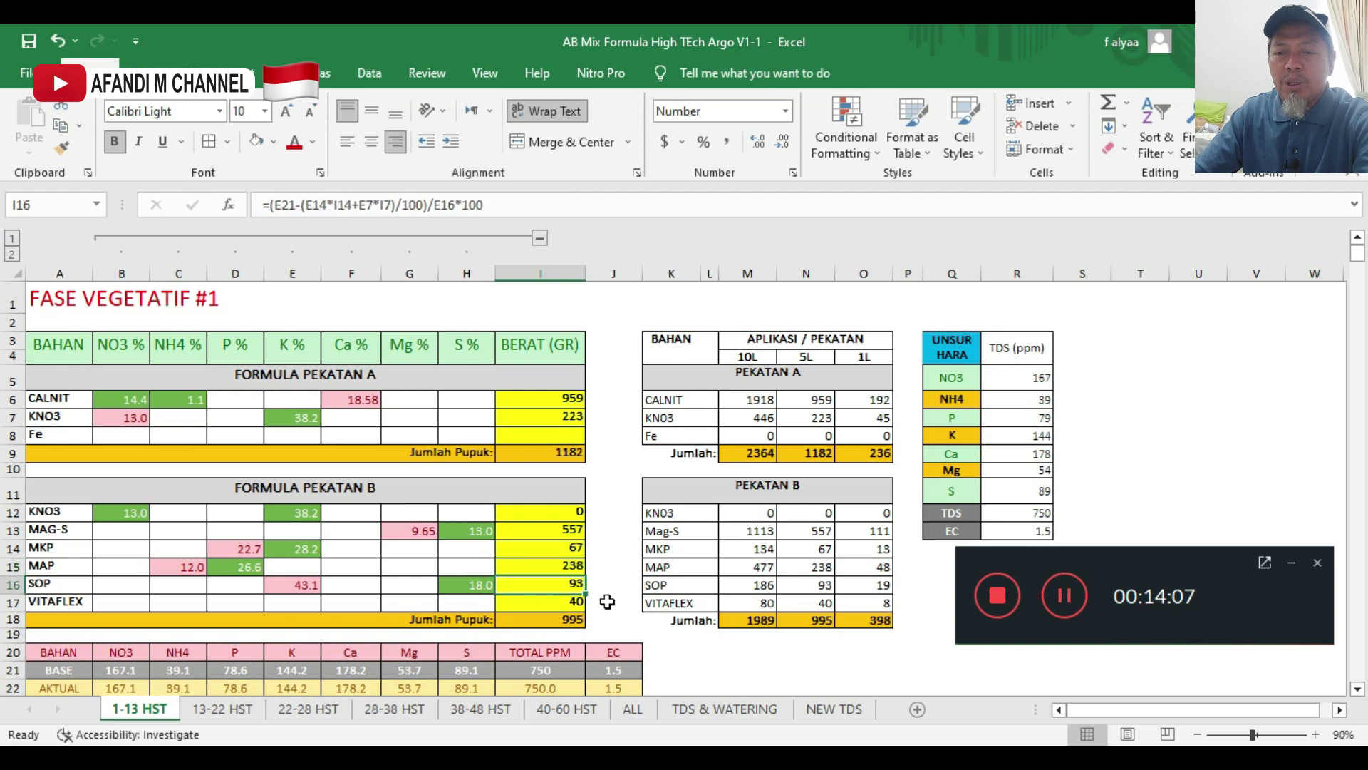
- Inspect the VITAFLEX weight in I17 and compare the Jumlah Pupuk sum formulas of Pekatan B in I18 and Pekatan A in I9
click(576, 603)
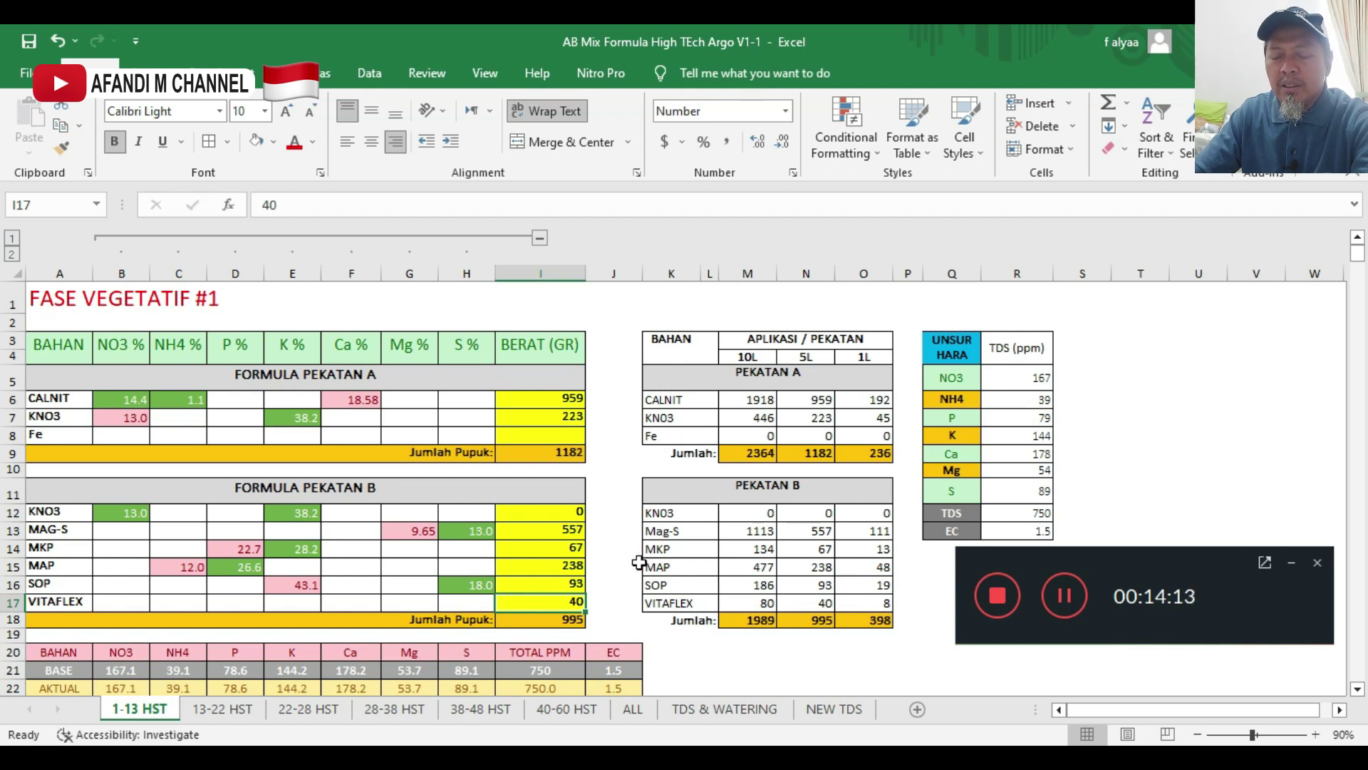
scroll(640, 563, down, 2)
click(579, 540)
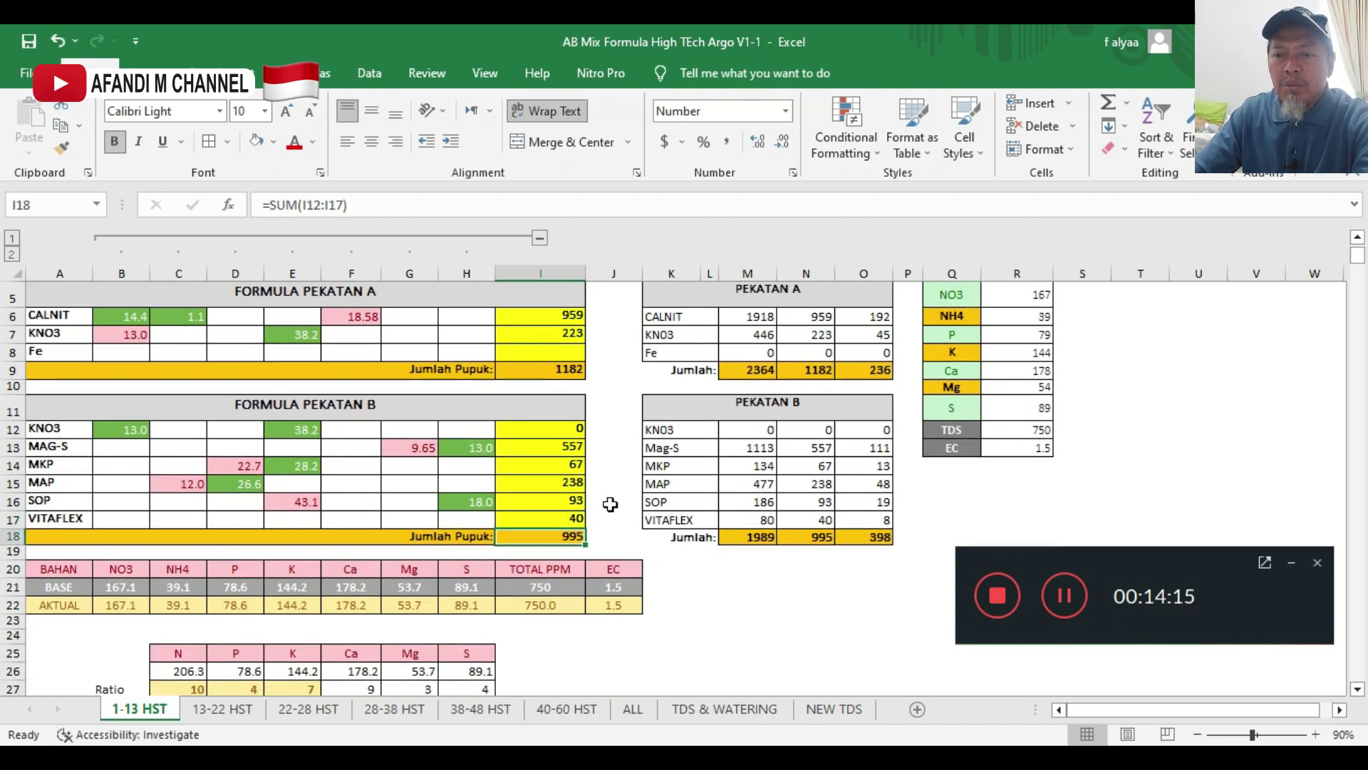
click(549, 369)
click(573, 540)
click(560, 370)
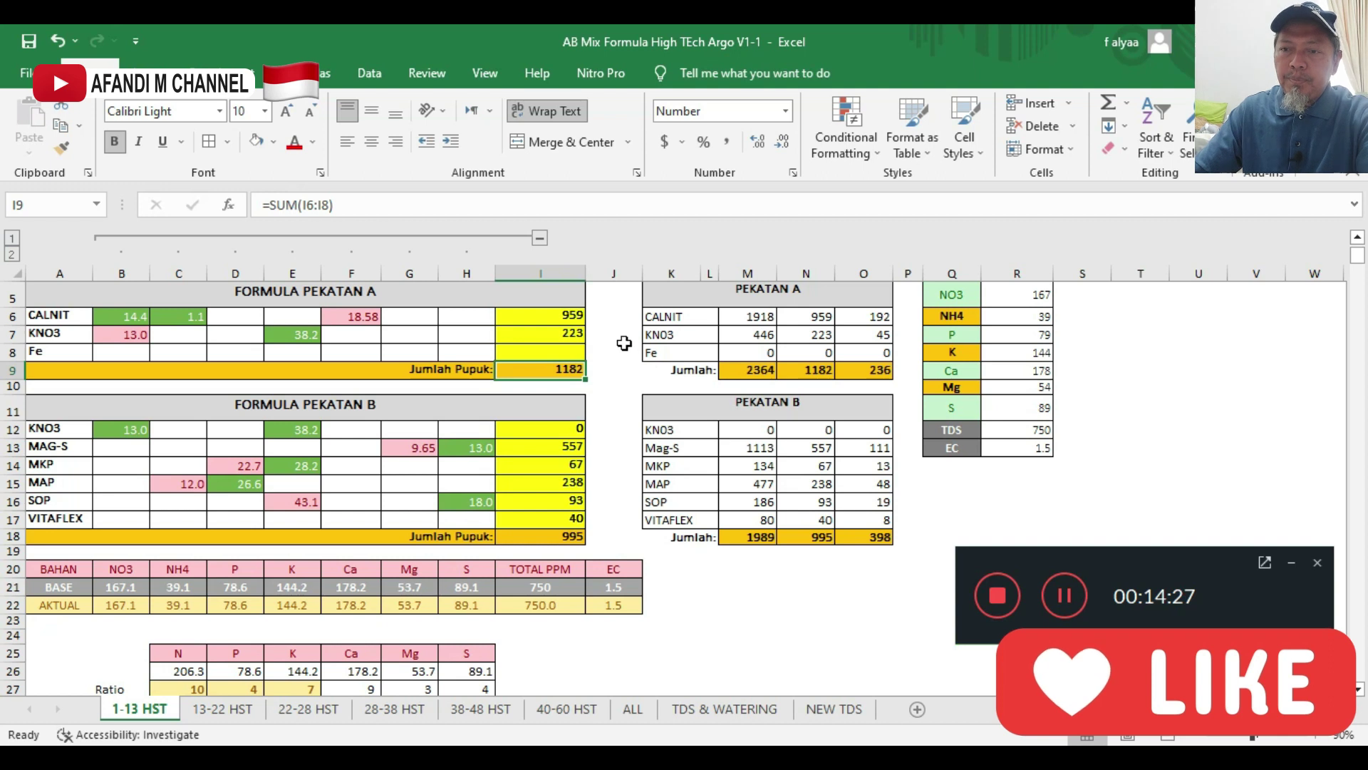
- Compare the CALNIT and KNO3 weight formulas in I6 and I7 with the 5L and 1L CALNIT application formulas in N6 and O6
scroll(624, 344, up, 2)
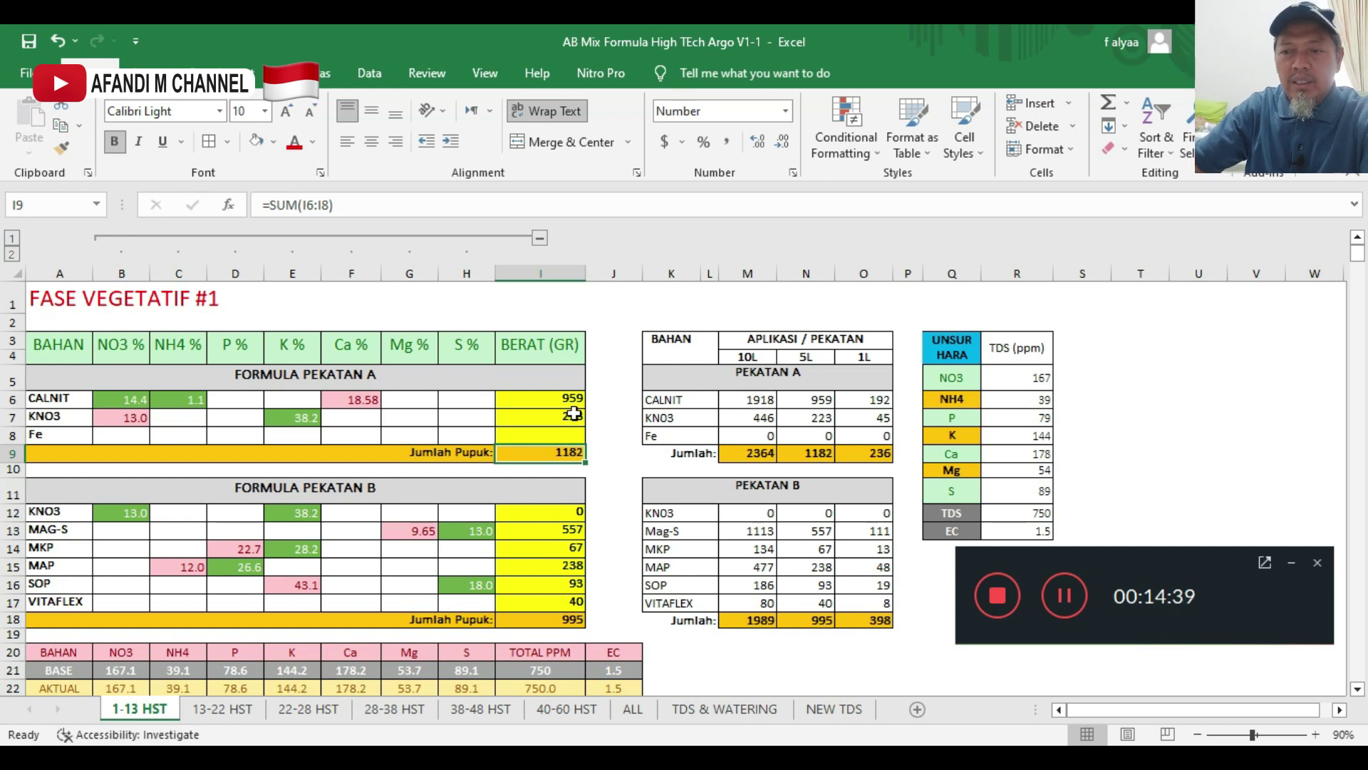
scroll(662, 392, down, 1)
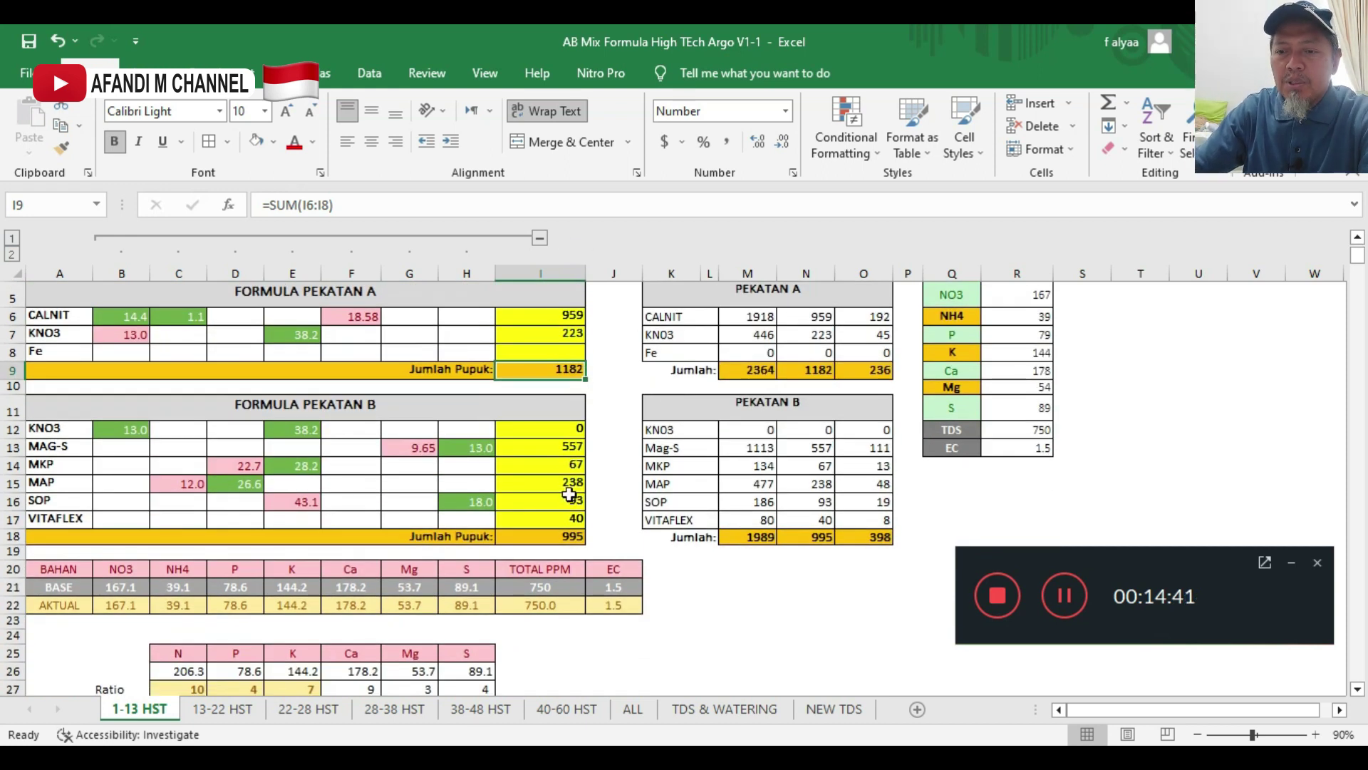
scroll(573, 583, up, 1)
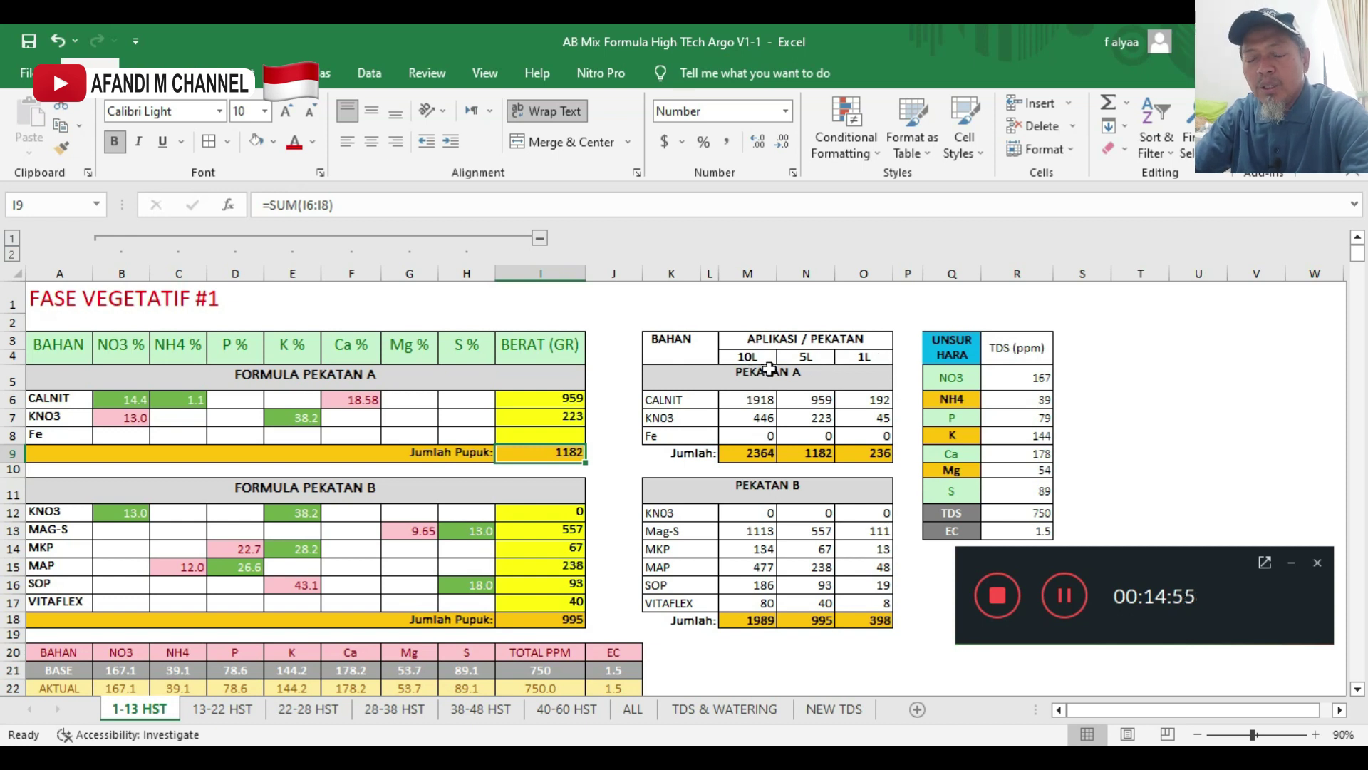
scroll(556, 536, down, 2)
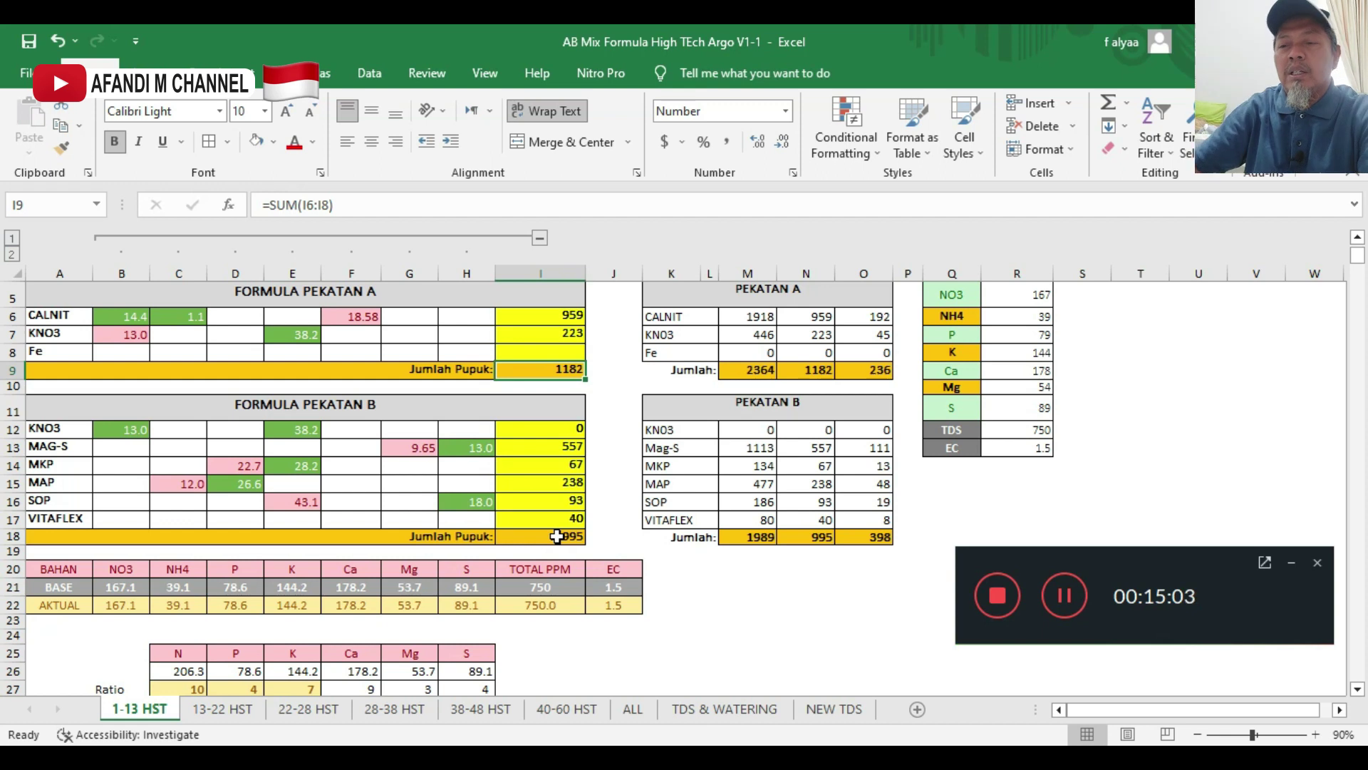
scroll(596, 454, up, 2)
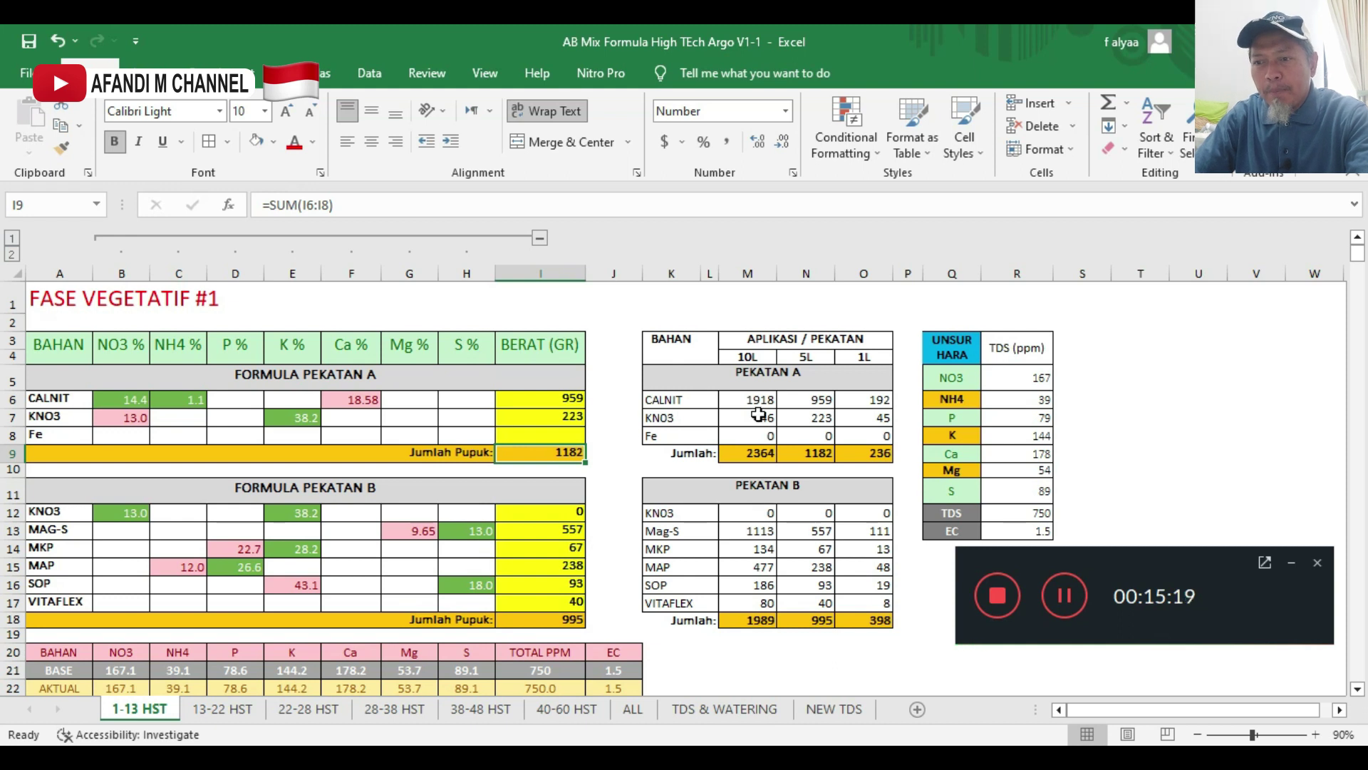
click(807, 400)
click(570, 400)
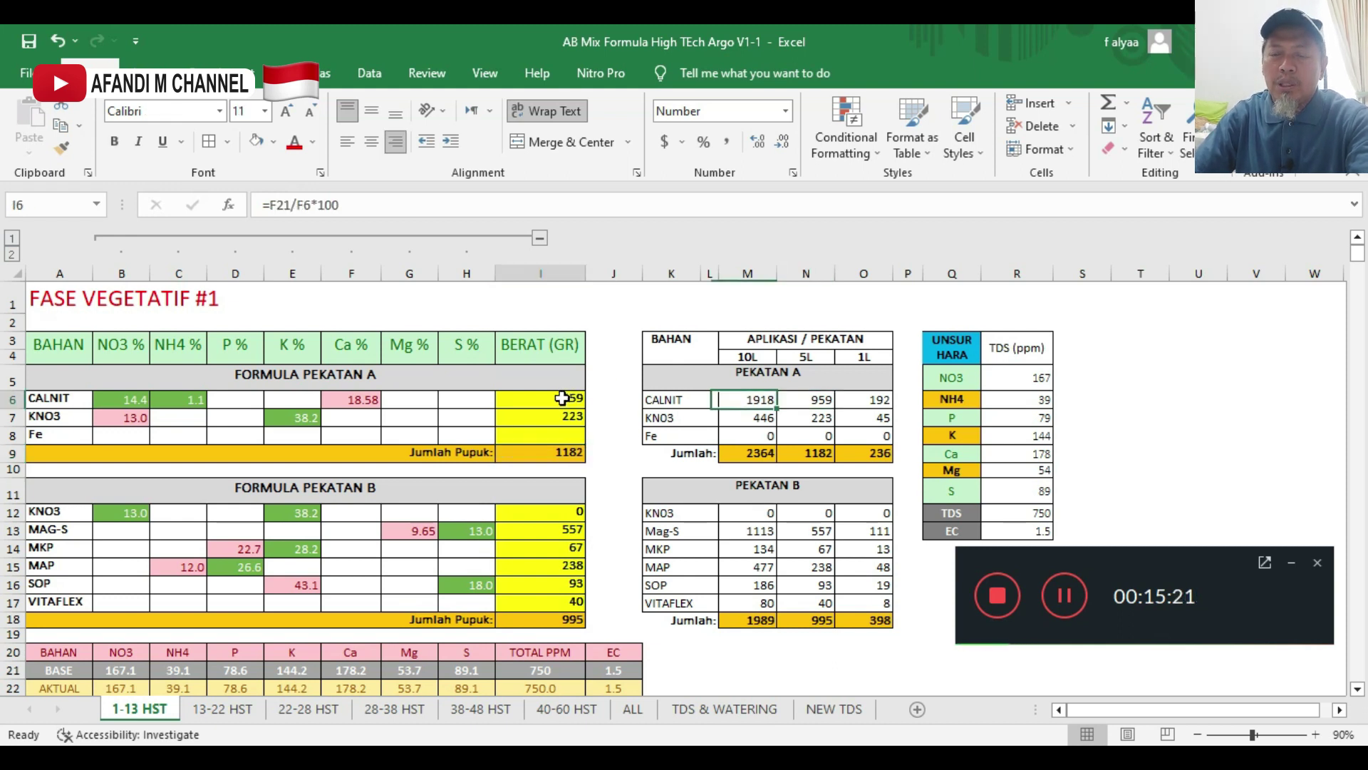
click(795, 400)
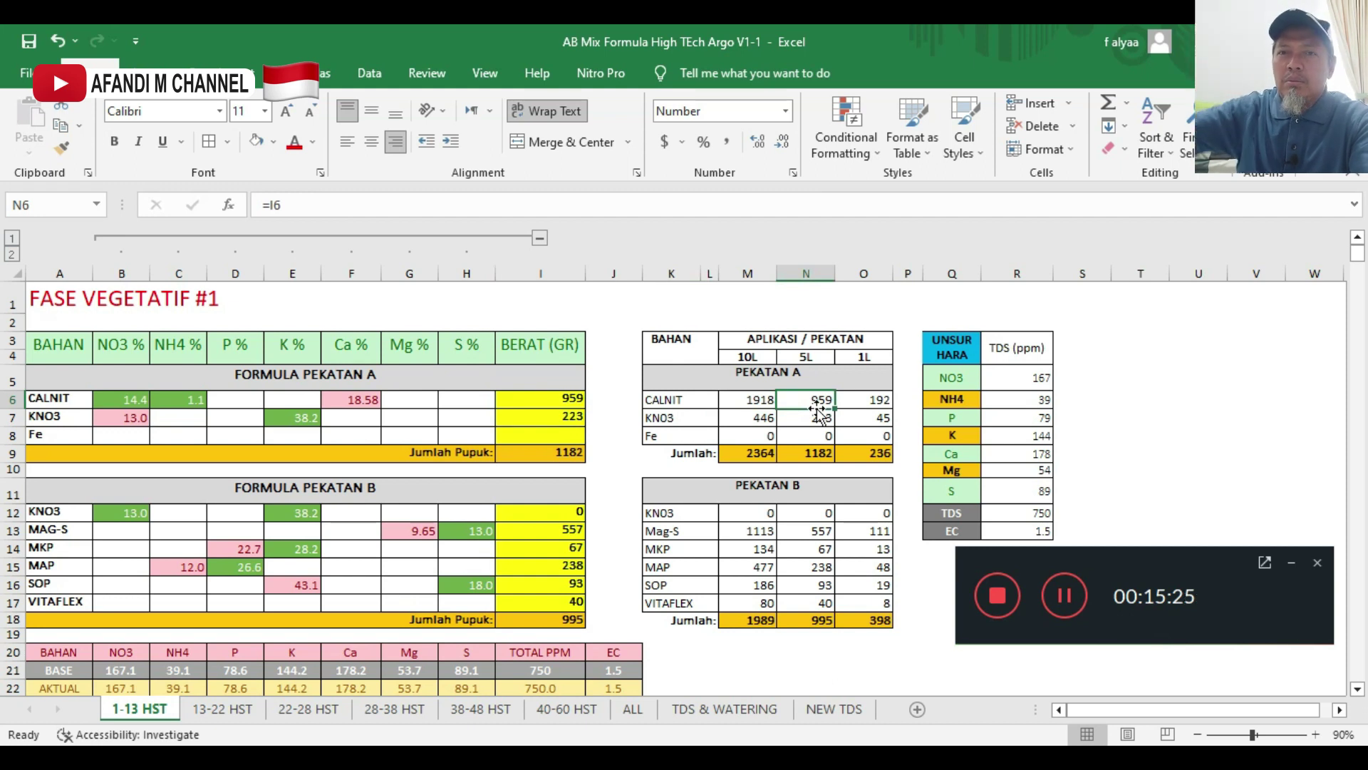
click(563, 401)
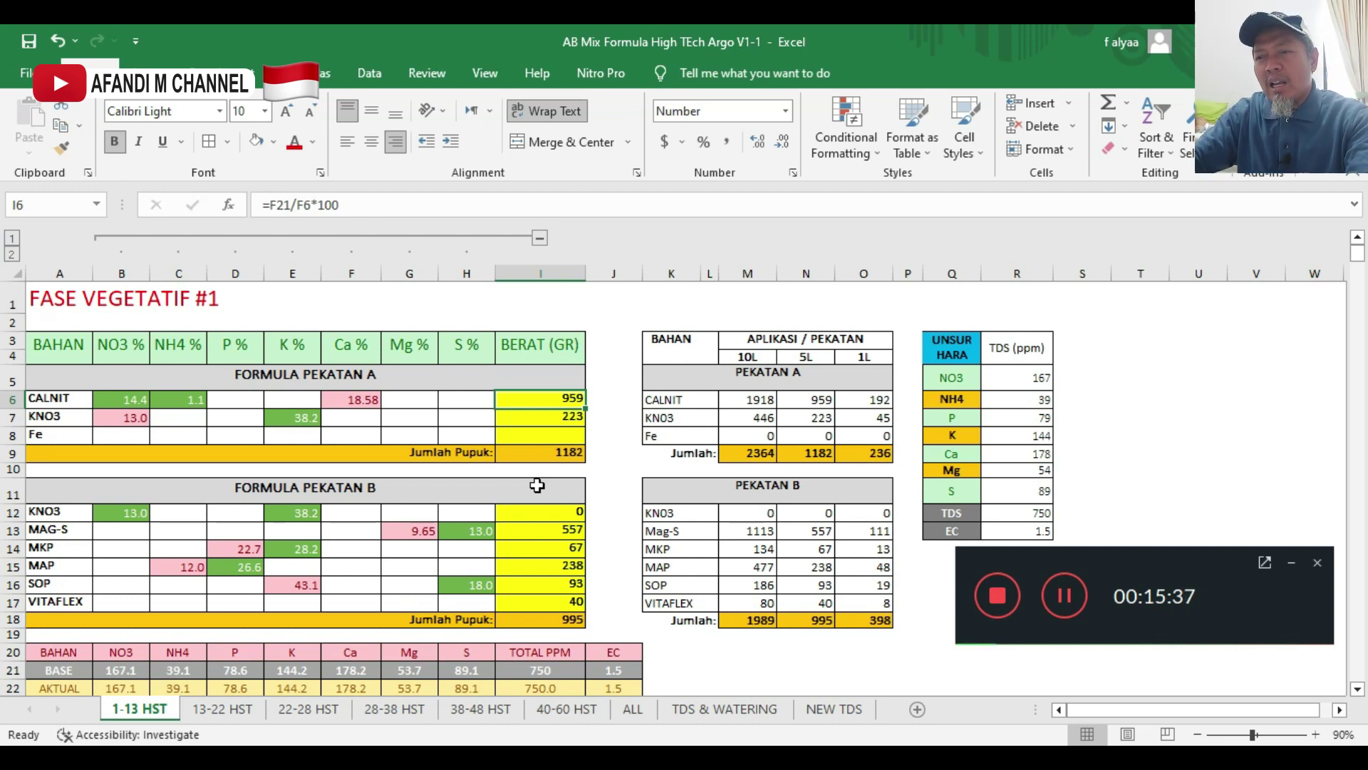
click(878, 397)
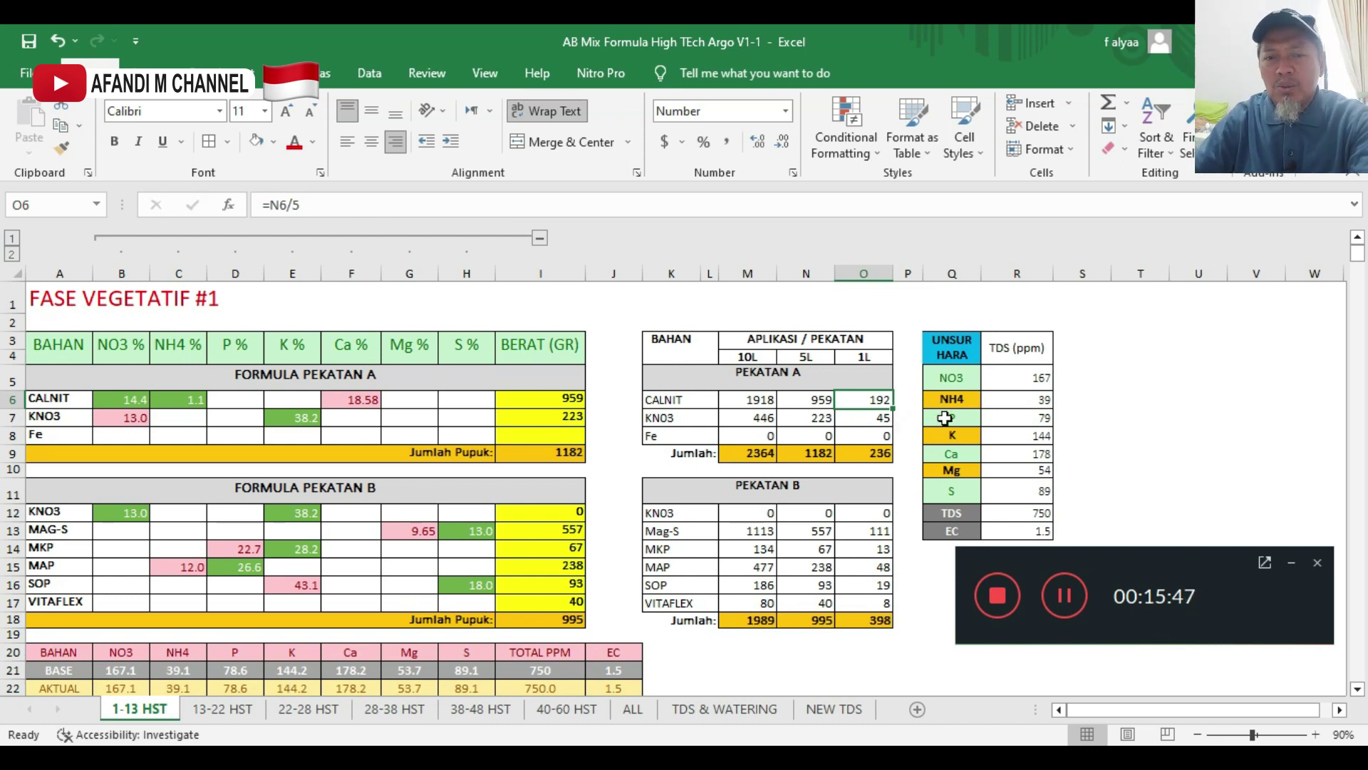
click(582, 421)
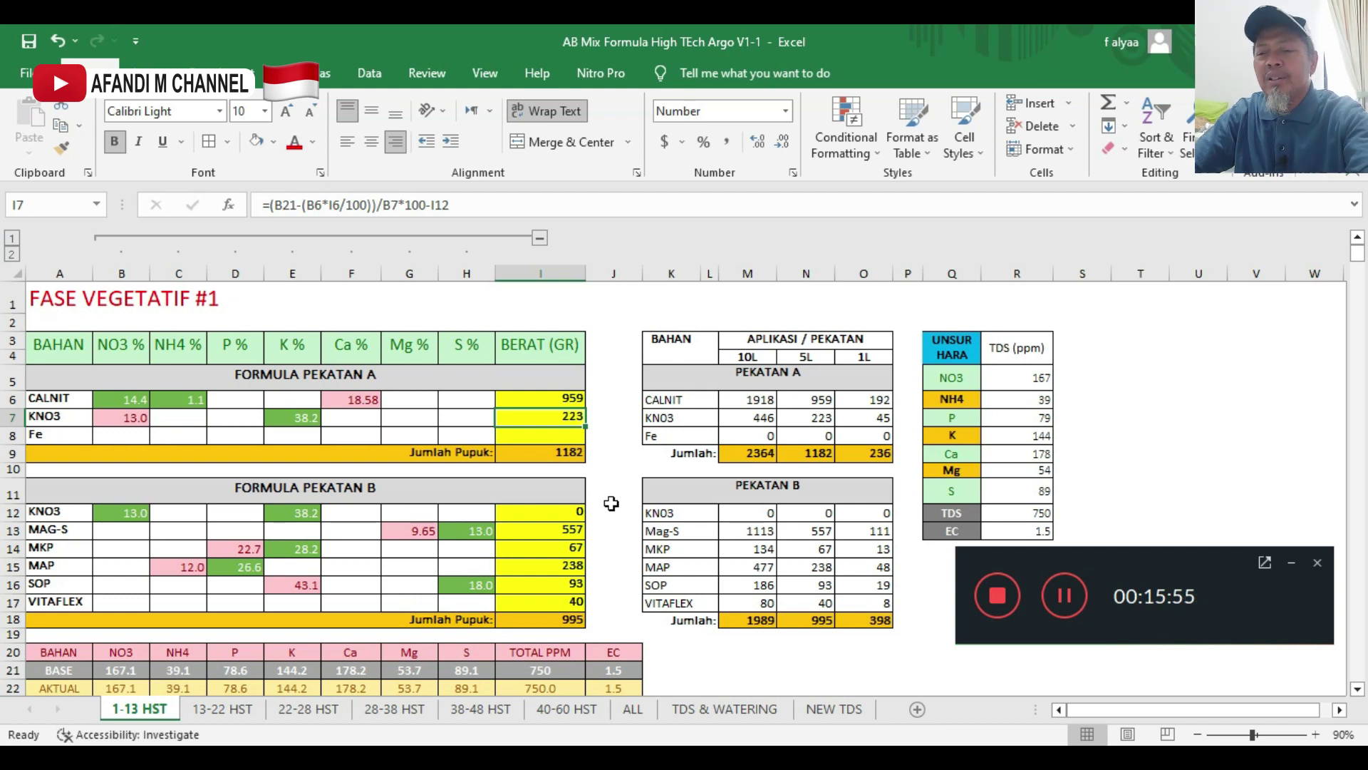
click(812, 400)
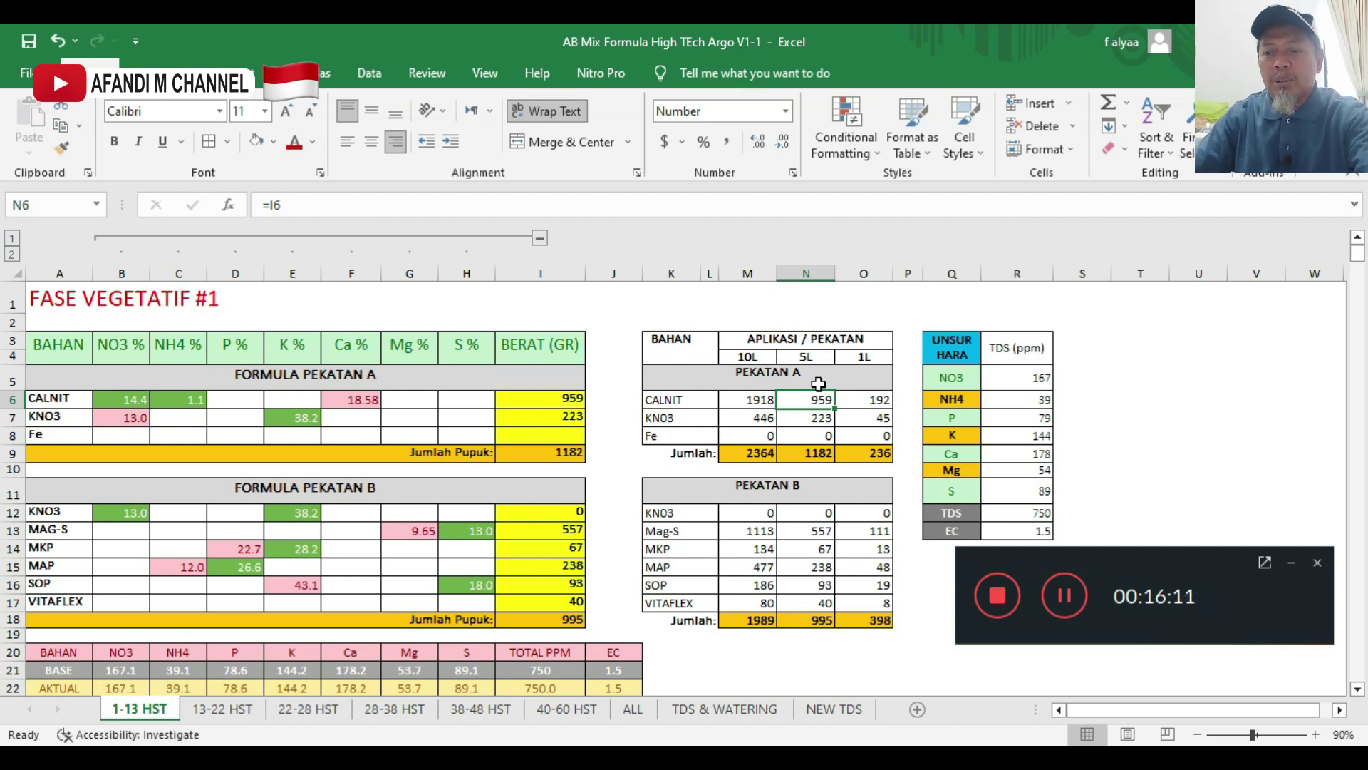
- Inspect the AKTUAL total ppm formula in I22 on the 1-13 HST sheet and on the 13-22 HST sheet
scroll(818, 384, down, 2)
click(569, 608)
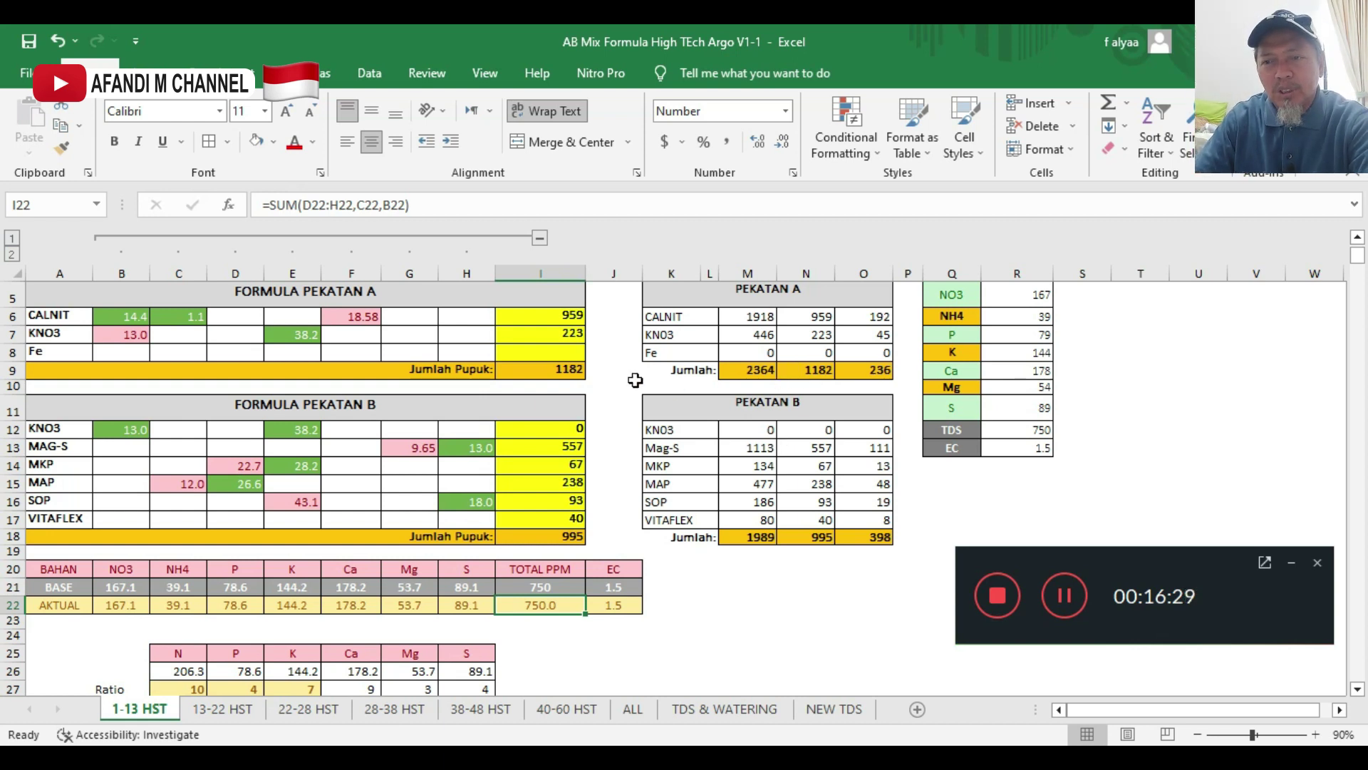
scroll(632, 382, up, 2)
click(220, 709)
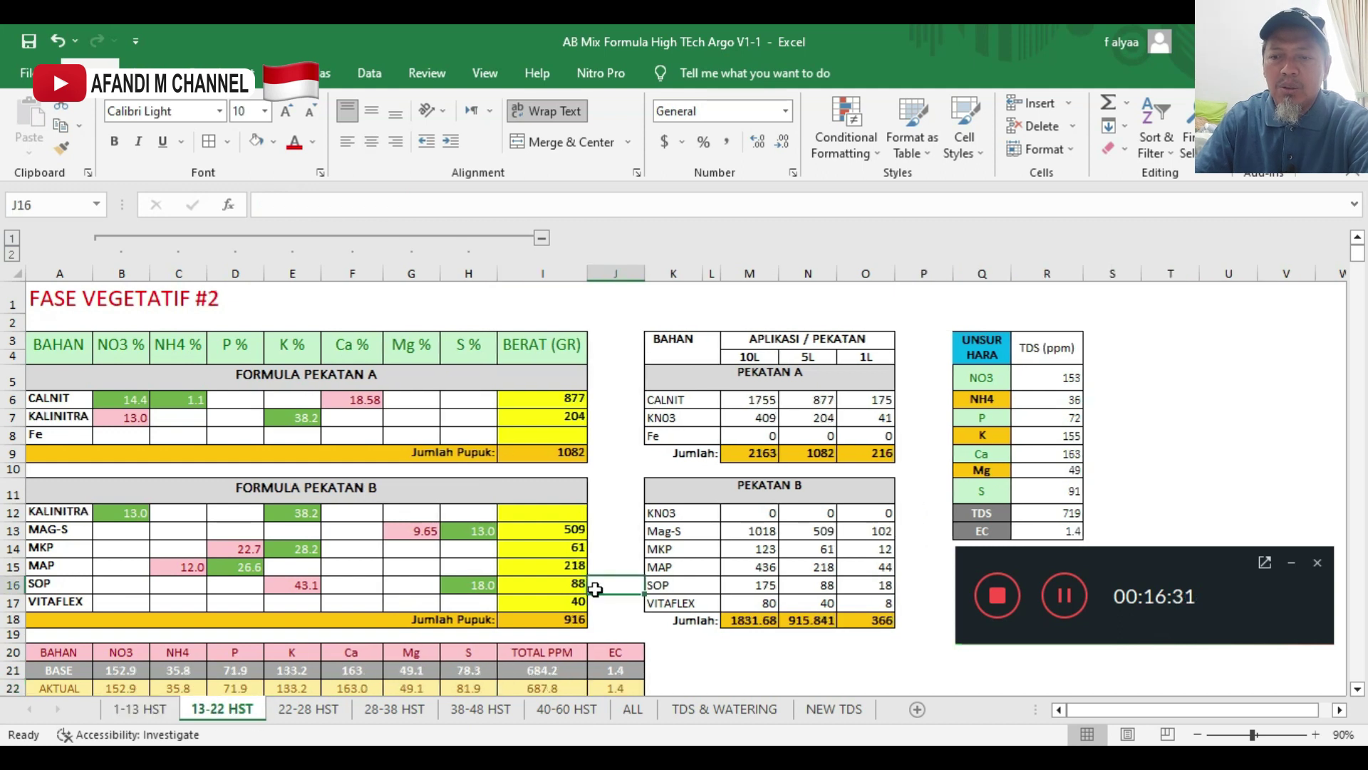
scroll(611, 503, down, 3)
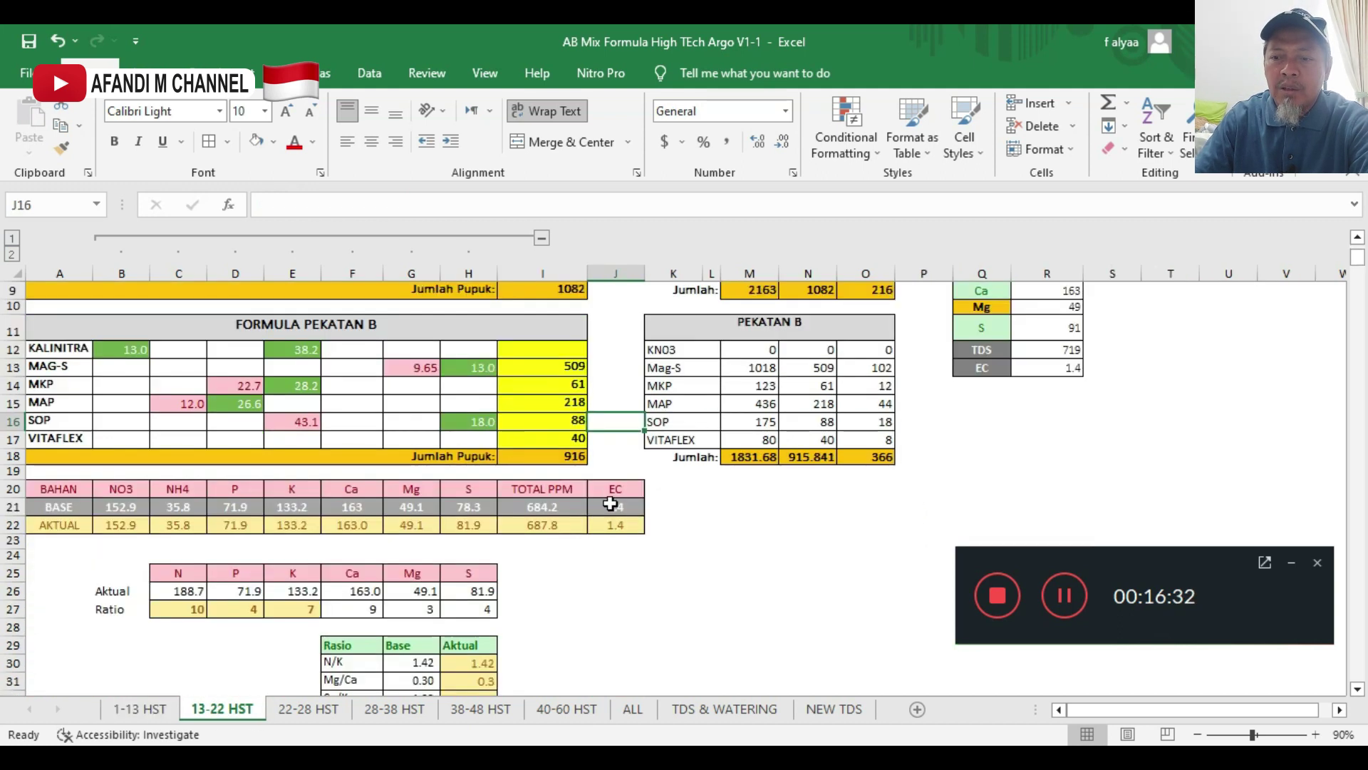
click(563, 526)
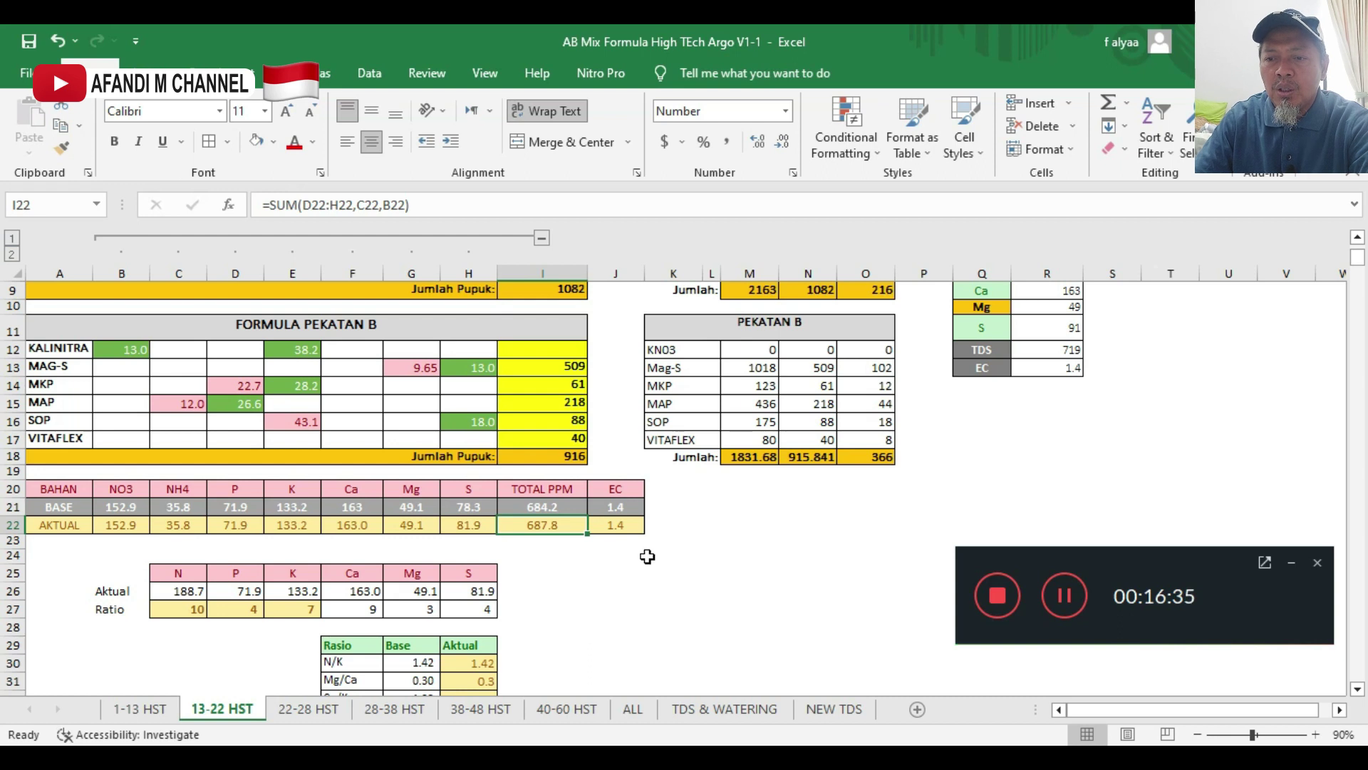
scroll(647, 560, up, 2)
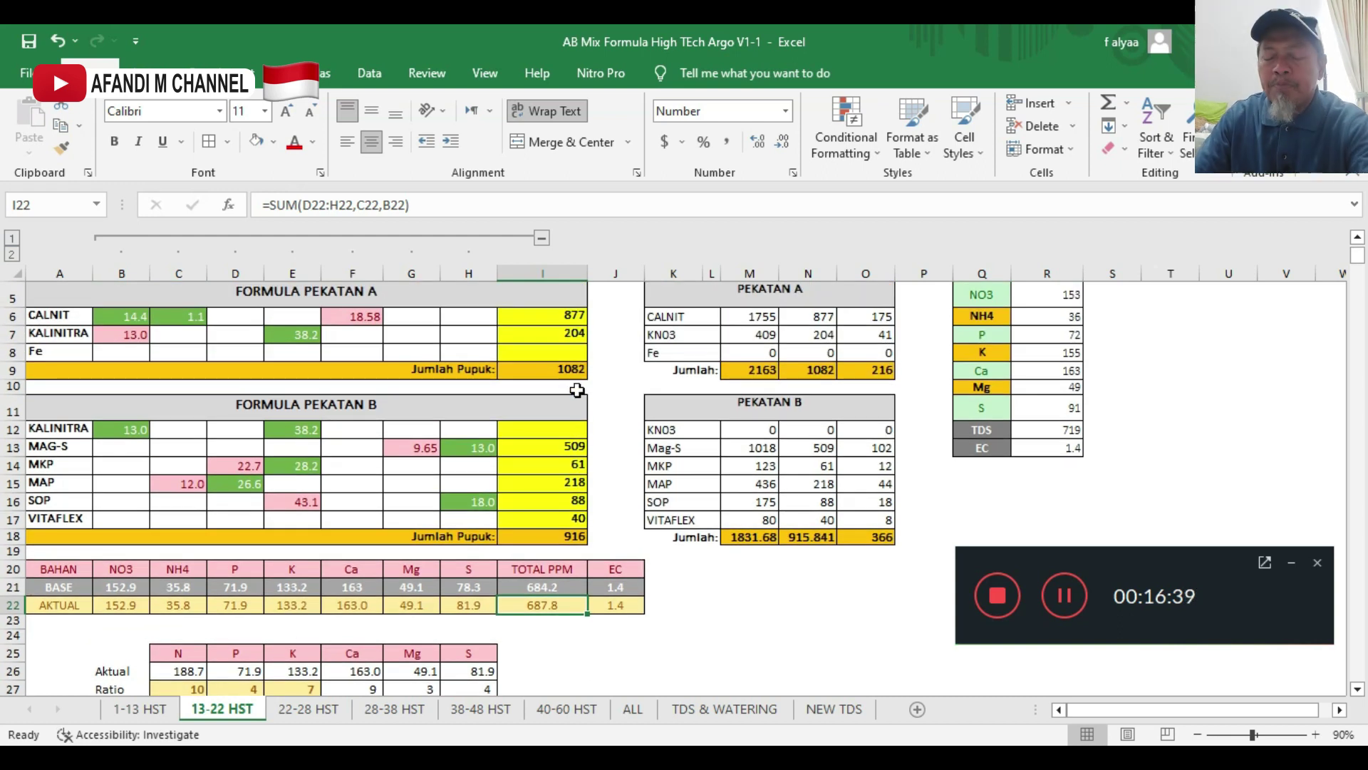
- Examine the SOP sulphur percentage in H16 and the BASE total ppm and sulphur values in row 21 of the 13-22 HST sheet
scroll(572, 448, down, 3)
click(570, 430)
click(570, 449)
scroll(601, 497, up, 1)
scroll(601, 497, up, 1)
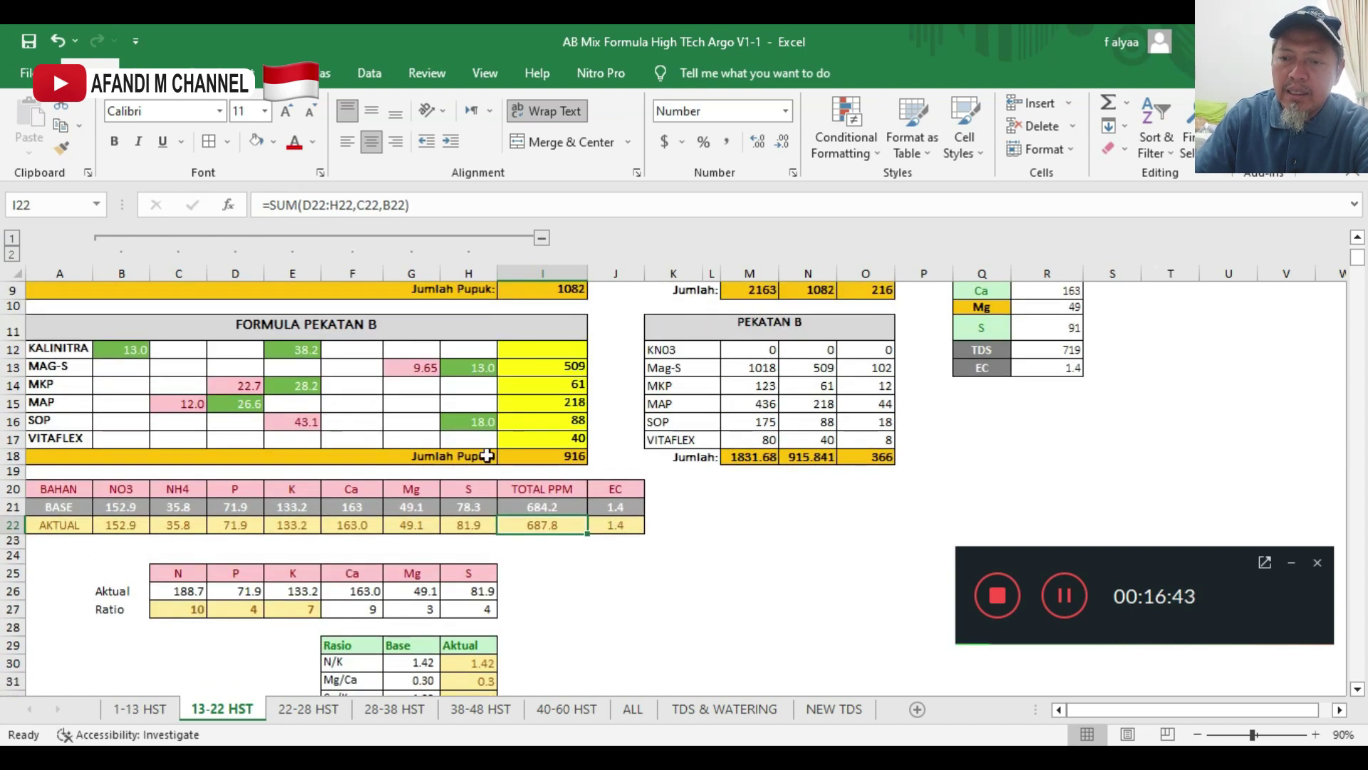
click(481, 422)
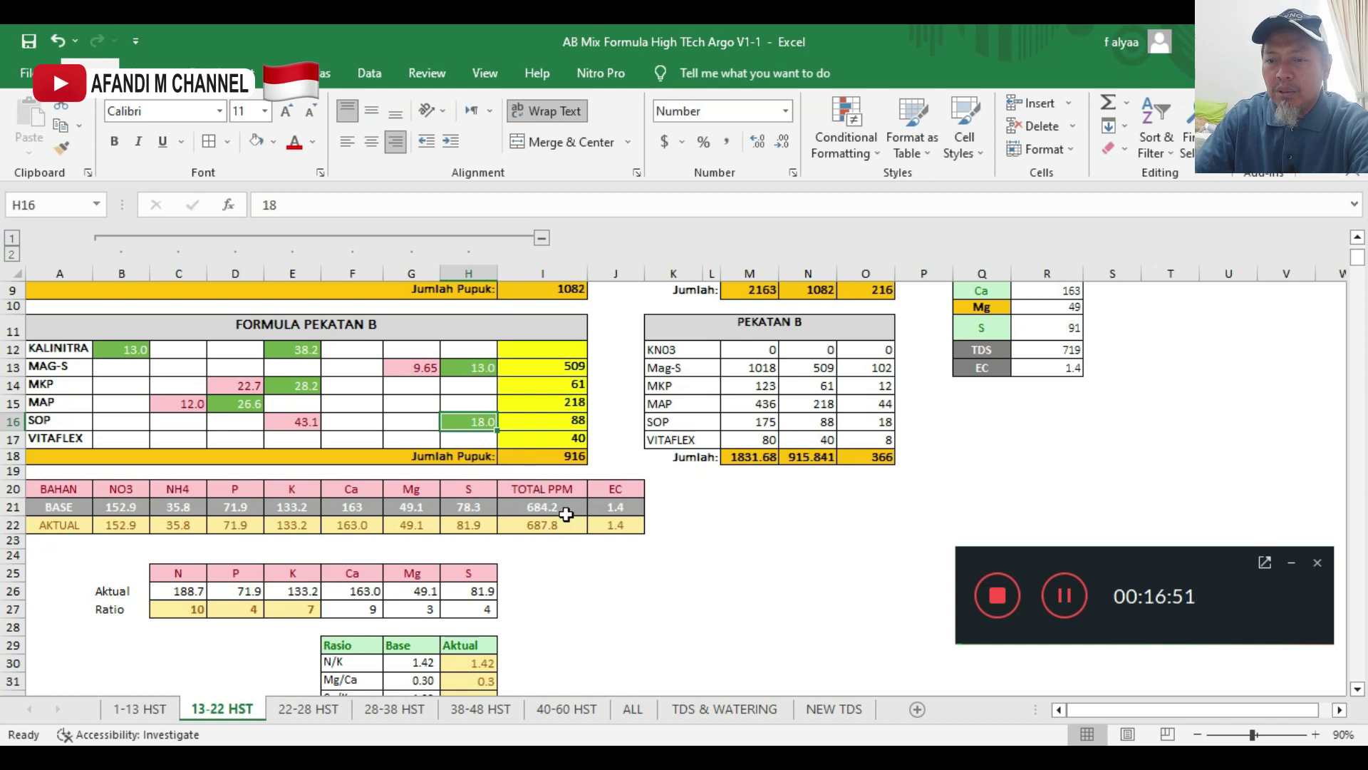
click(560, 515)
click(474, 511)
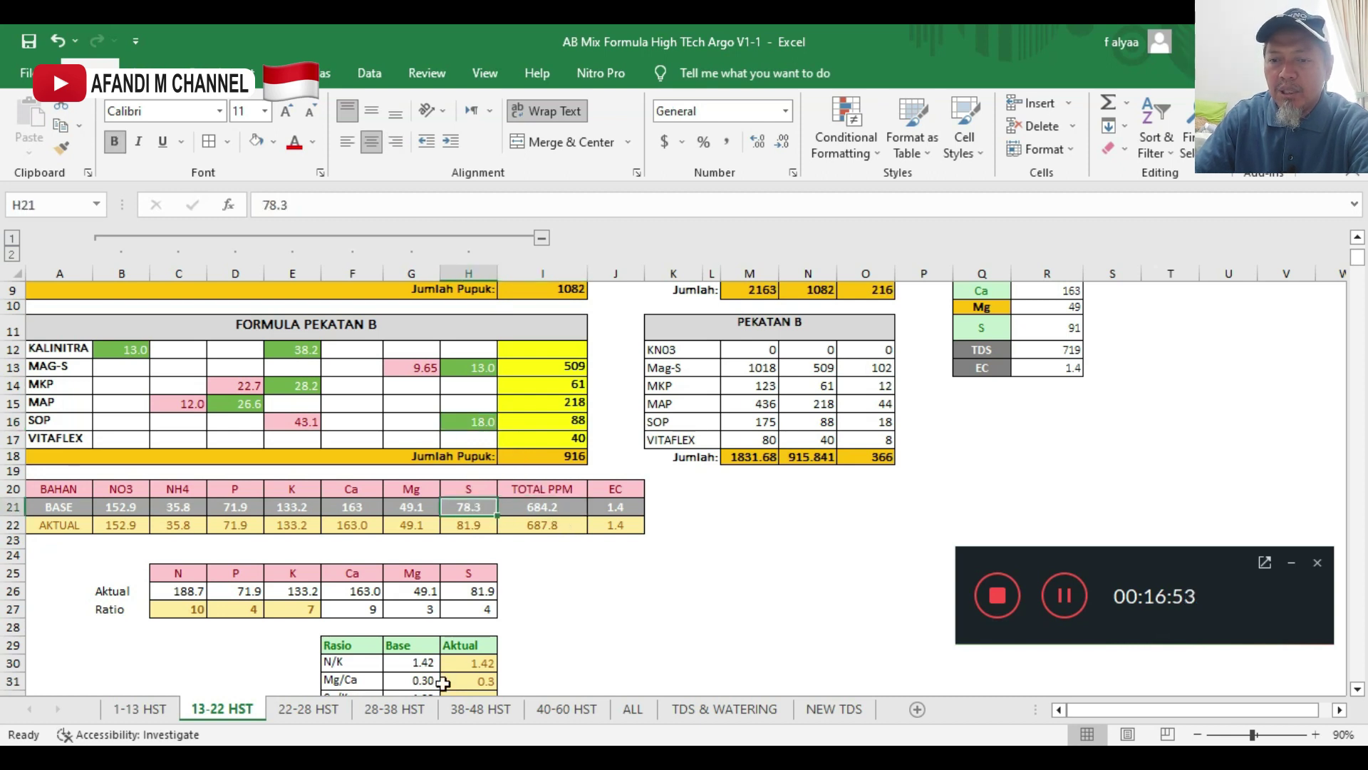
- Compare BASE and AKTUAL sulphur in H21 and H22 on the 22-28 HST sheet, and view the nutrient rows of 28-38 HST and 38-48 HST
click(309, 708)
scroll(468, 604, down, 2)
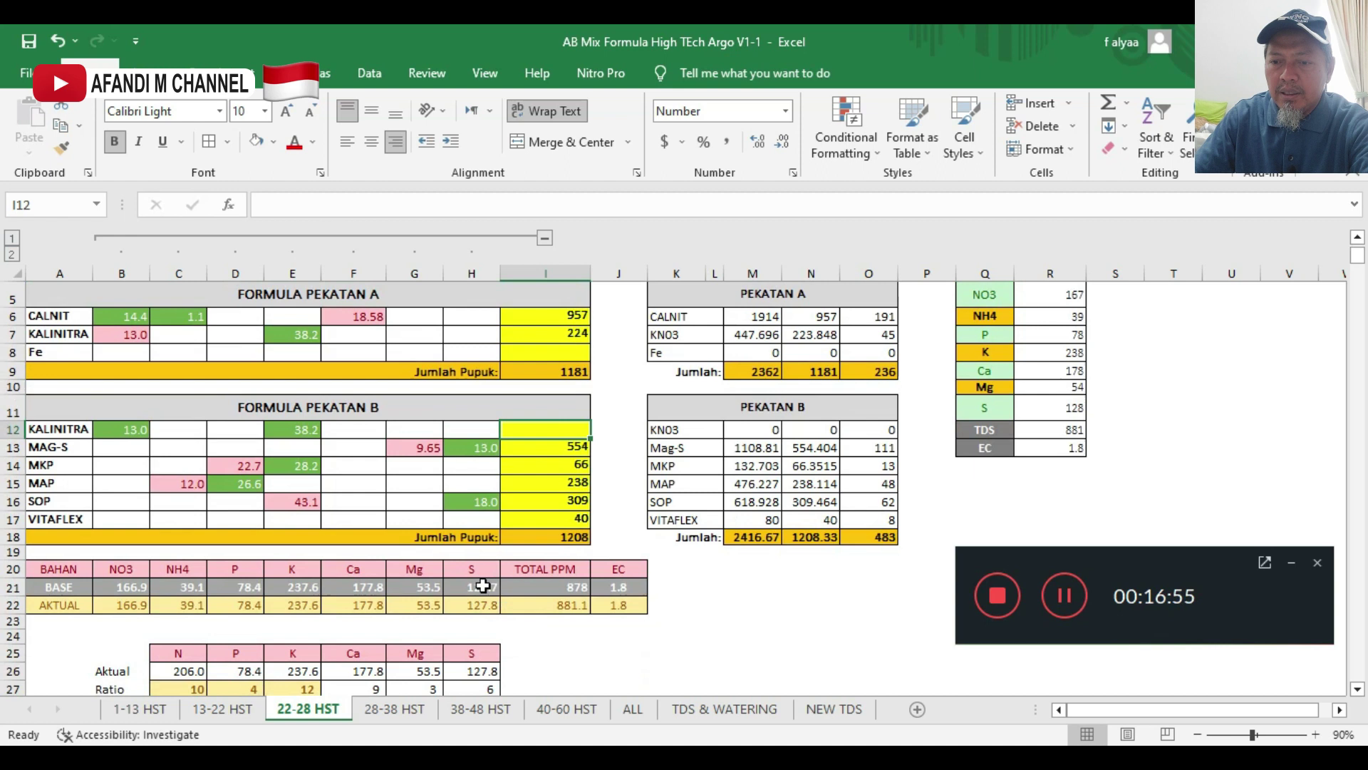
click(490, 588)
click(490, 606)
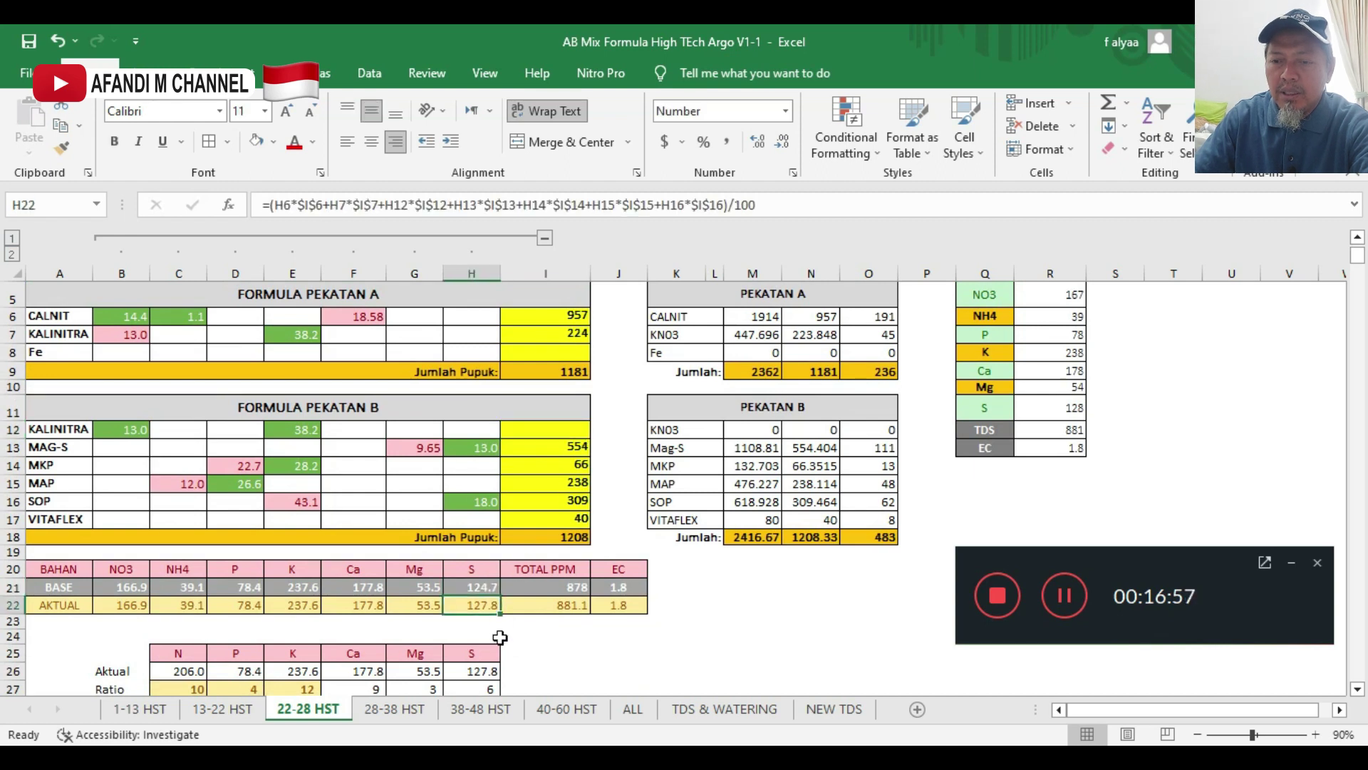
click(394, 708)
scroll(406, 684, down, 3)
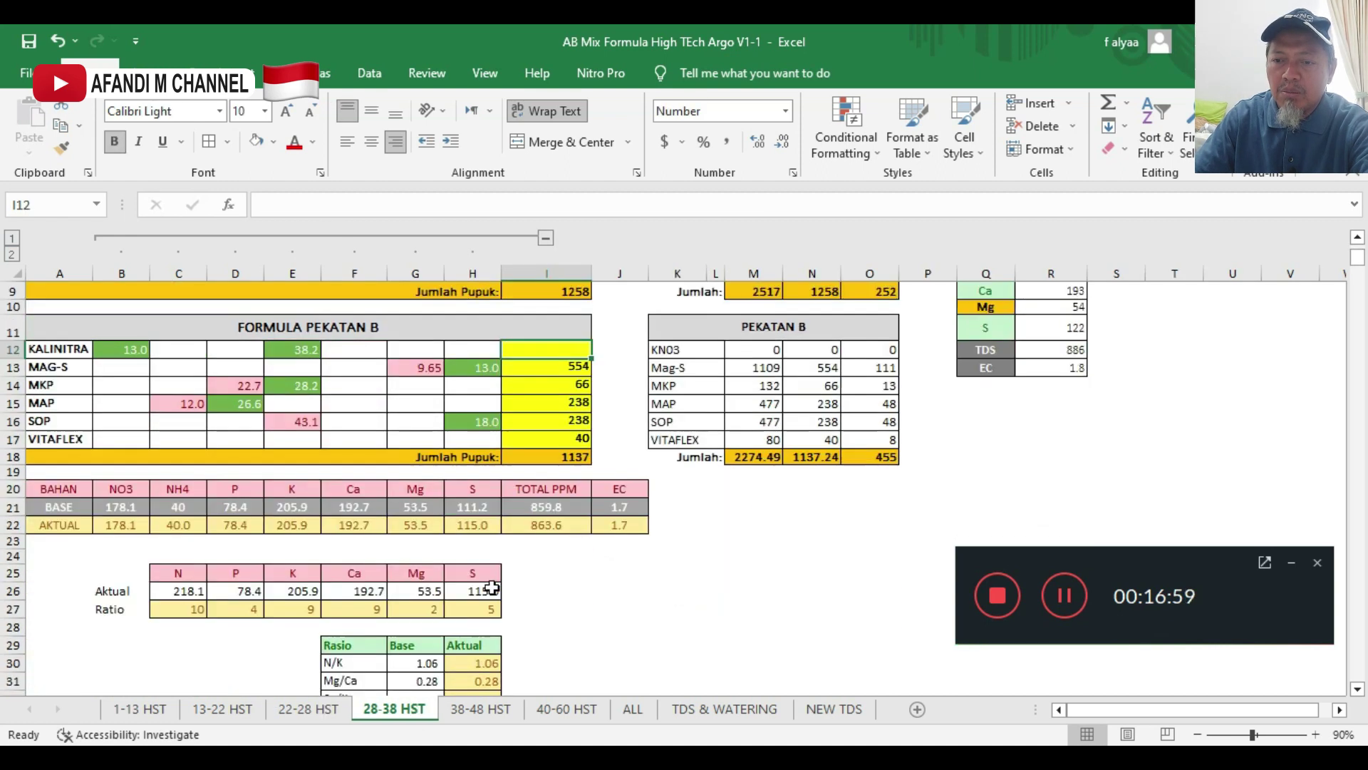
key(ctrl+Page_Down)
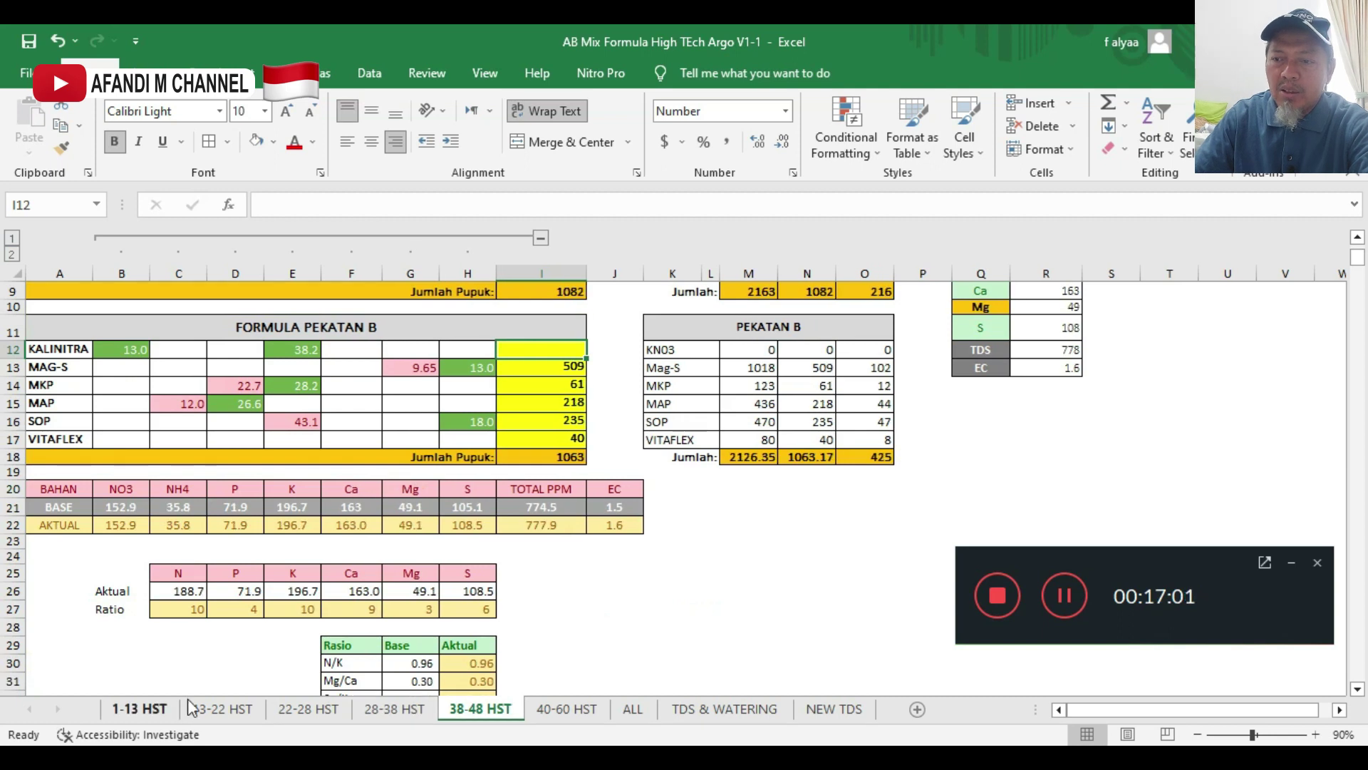
- Return to the 1-13 HST sheet to review its nutrient rows, the 10L CALNIT formula in M6 and the CALNIT weight formula in I6
click(140, 708)
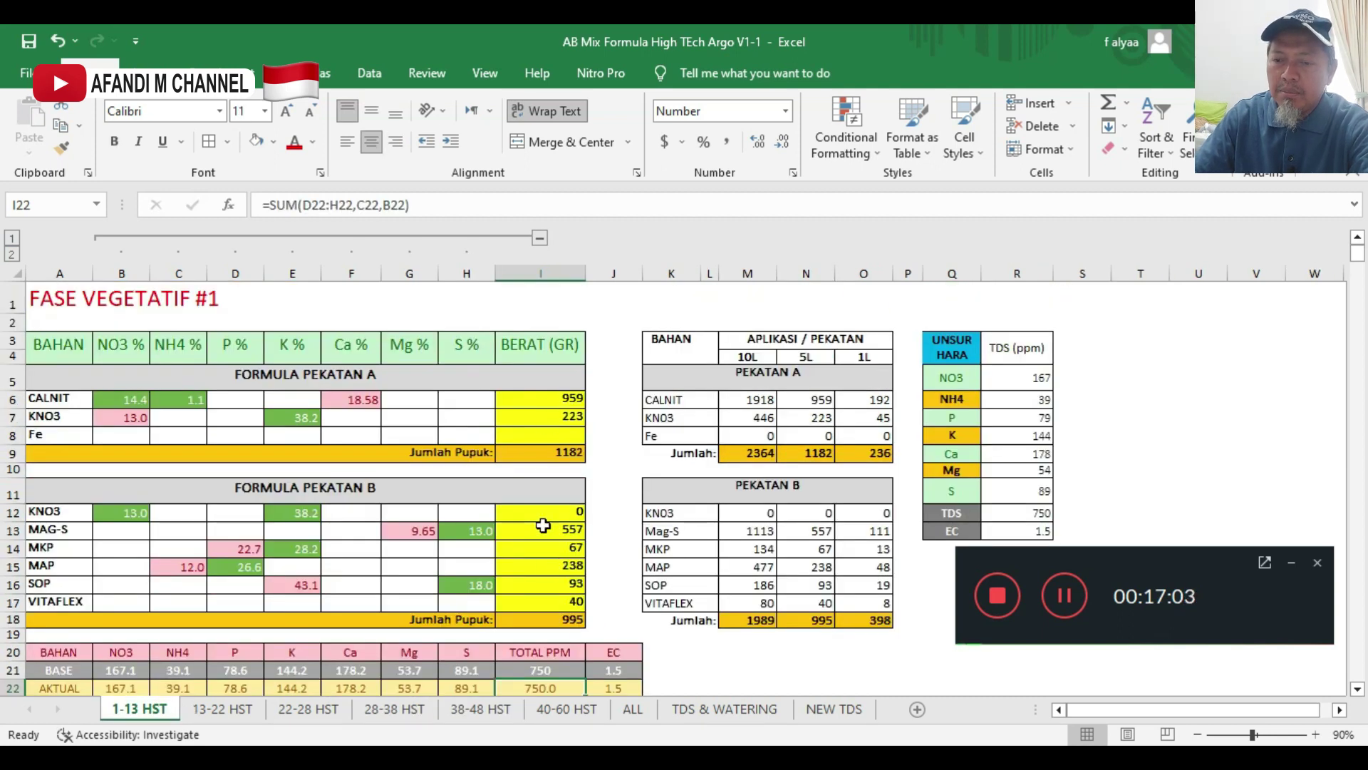
scroll(546, 570, down, 2)
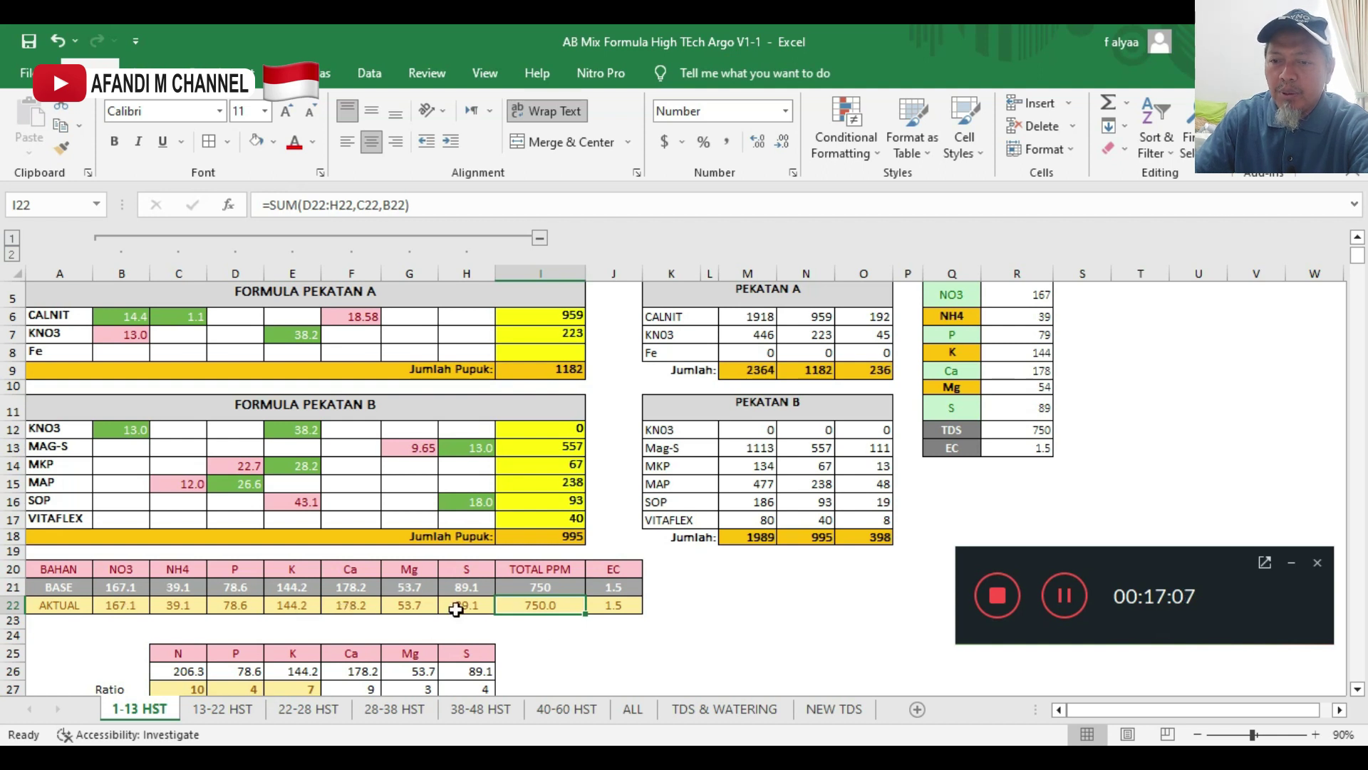
scroll(684, 626, up, 2)
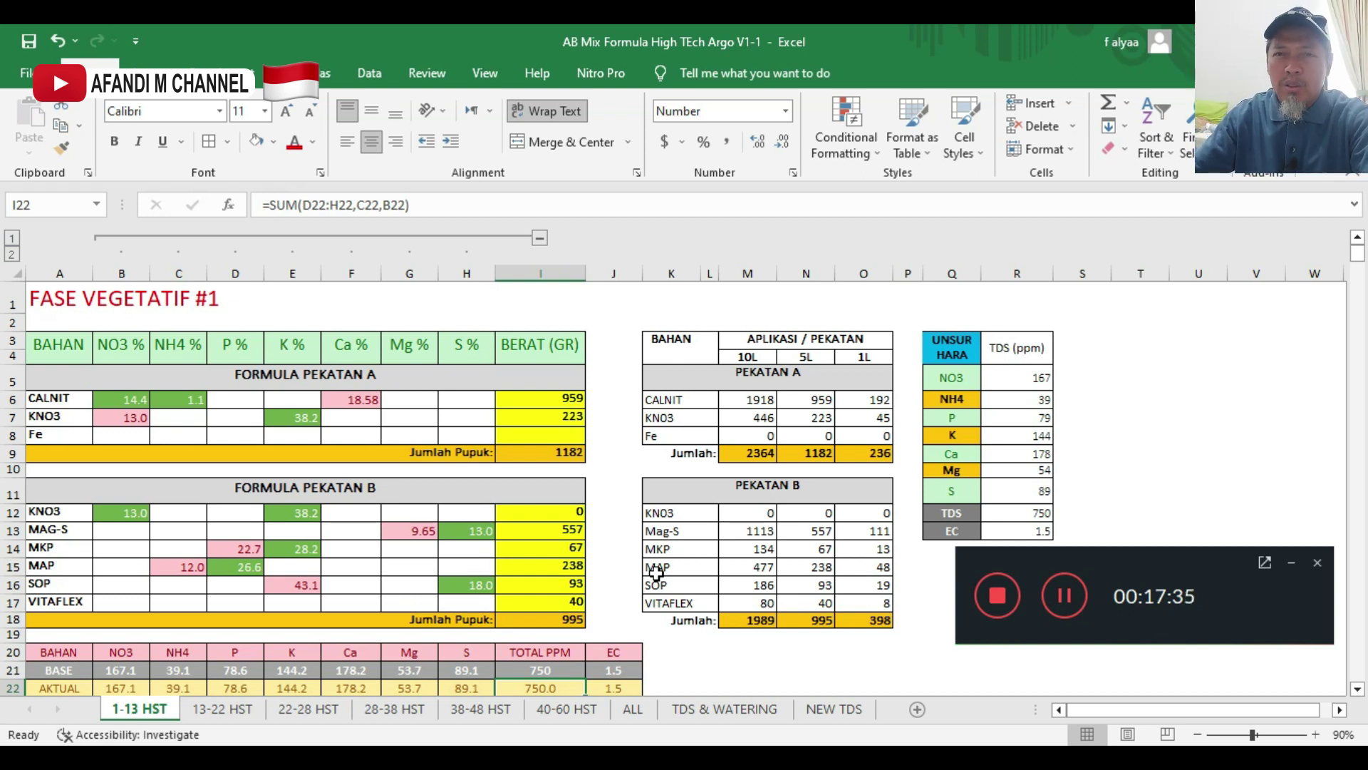
click(761, 398)
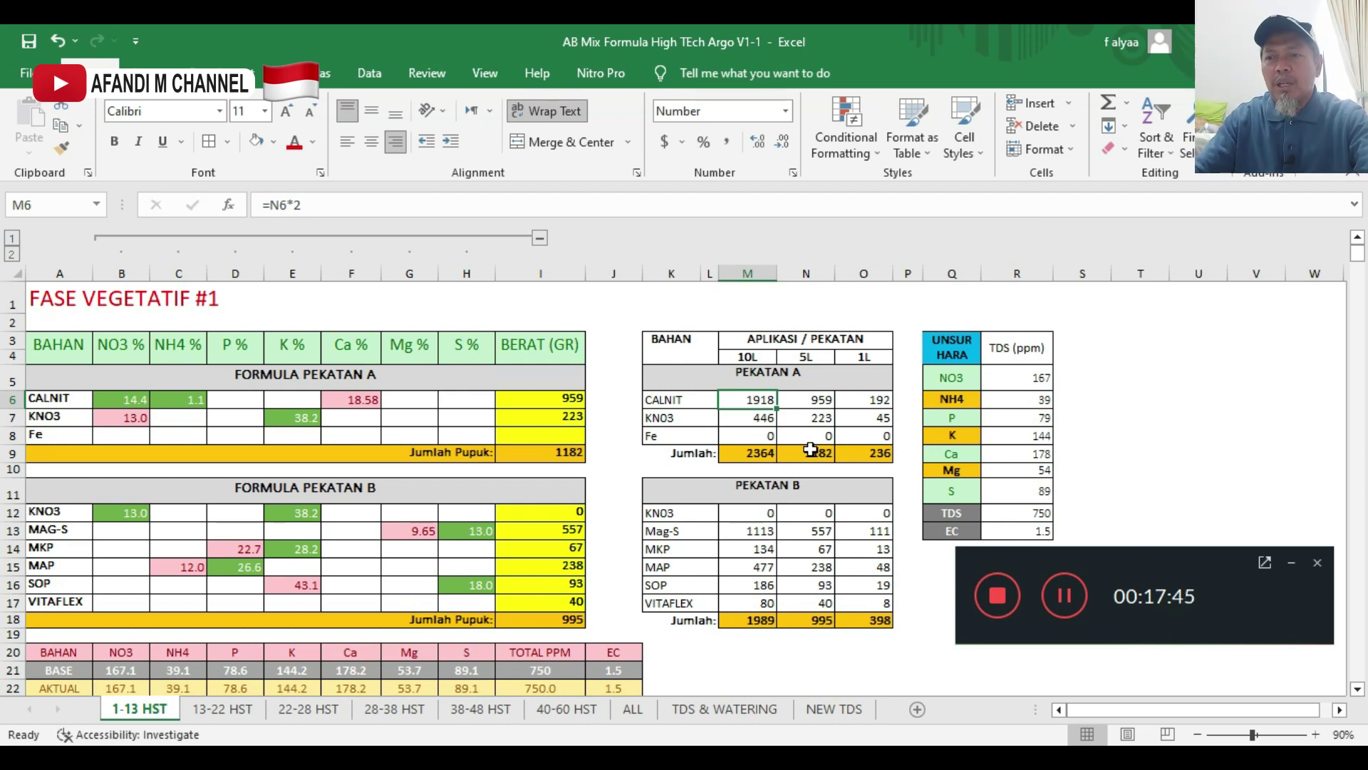
click(565, 398)
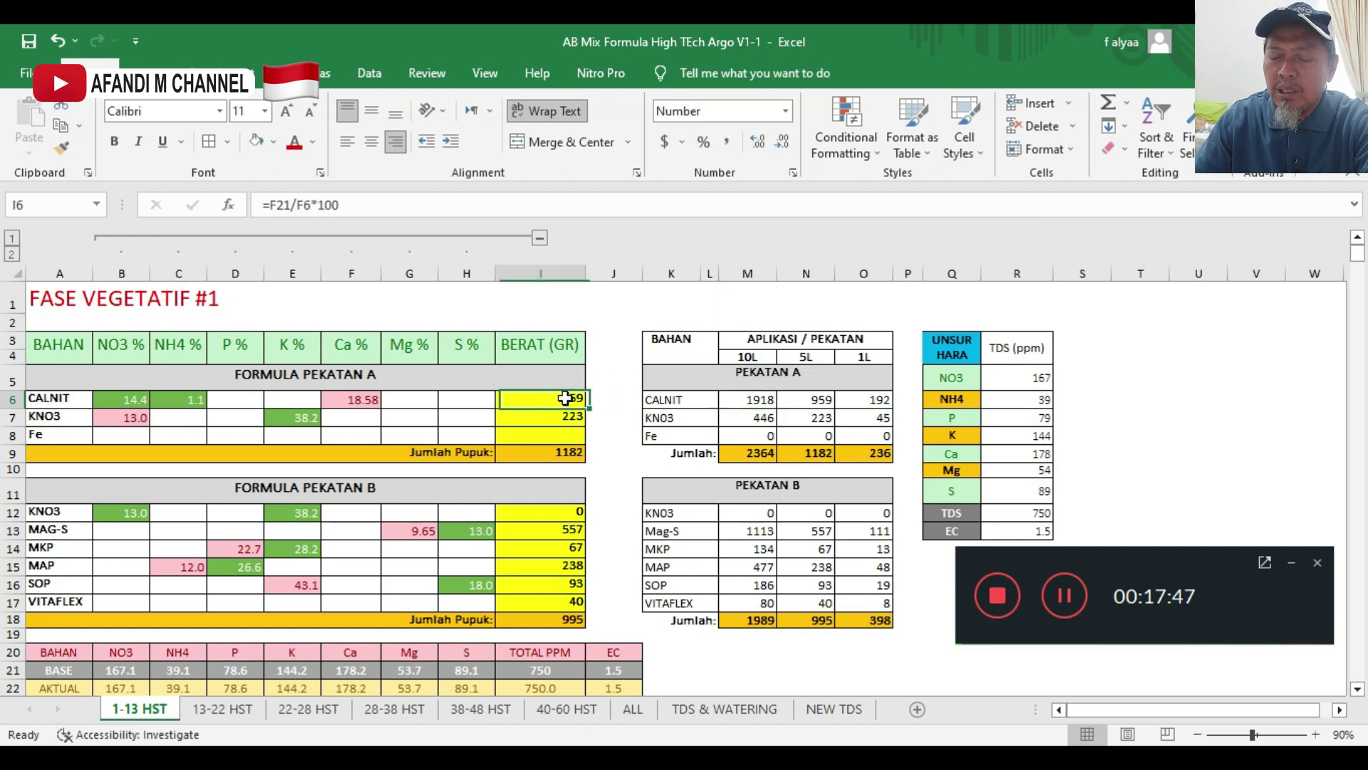
- Enter the multiplier 3 in J5 and multiply the CALNIT weight by it with the formula =I6*J5 in J6
click(617, 380)
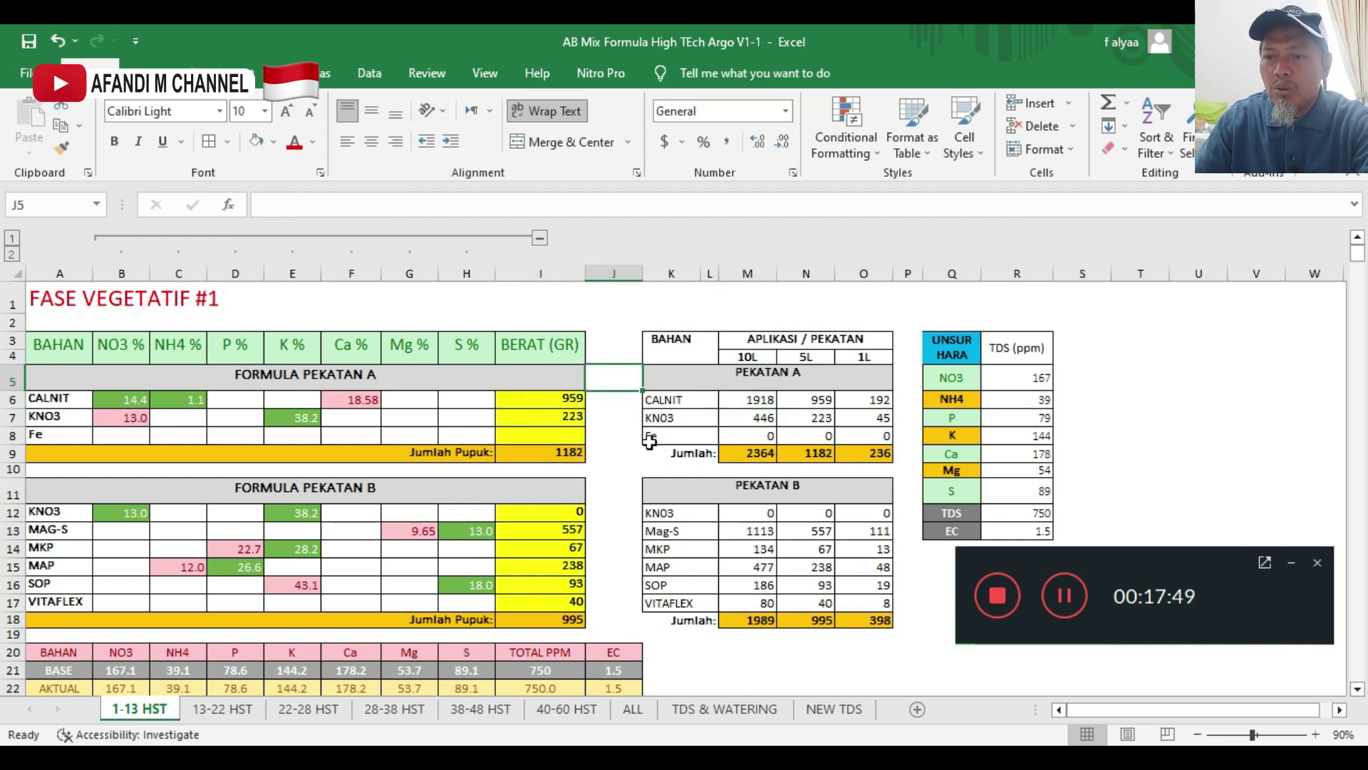
text(3)
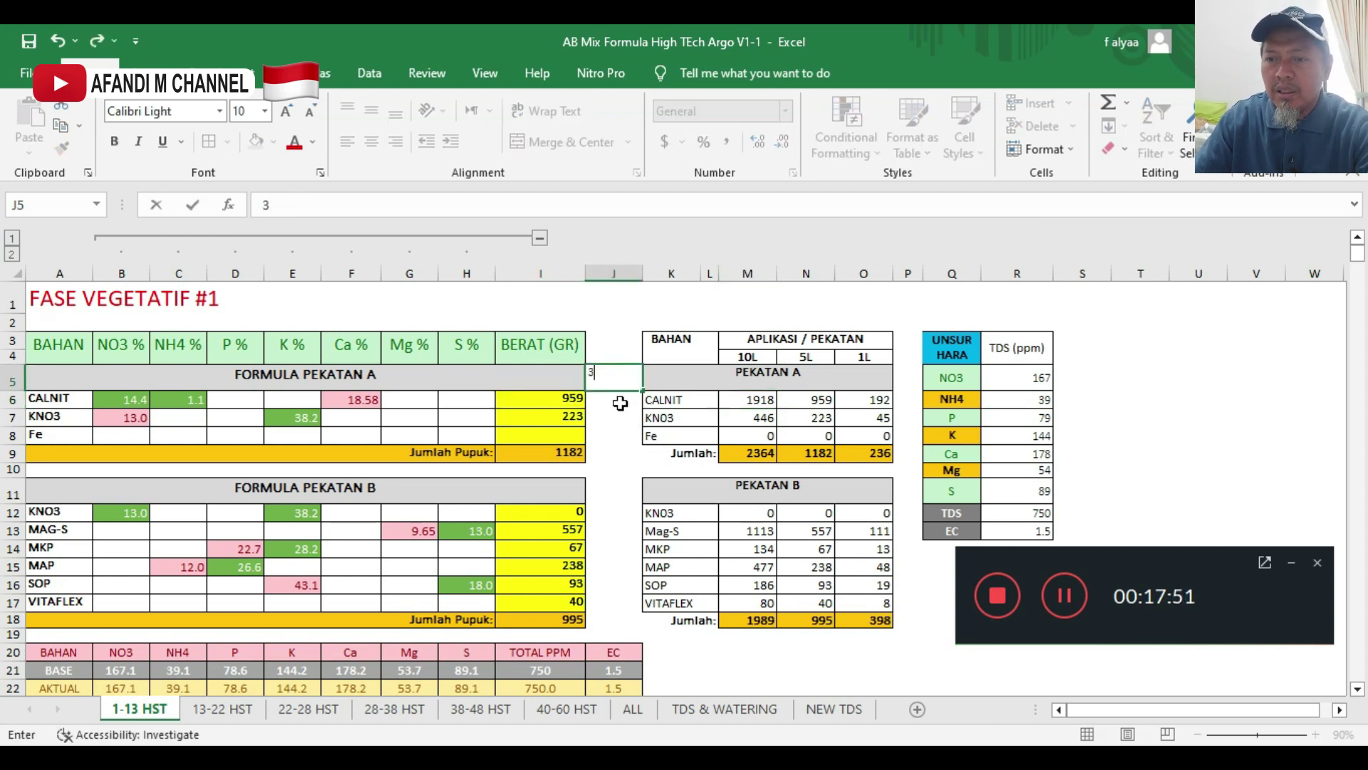
key(Return)
text(=)
click(531, 417)
click(545, 397)
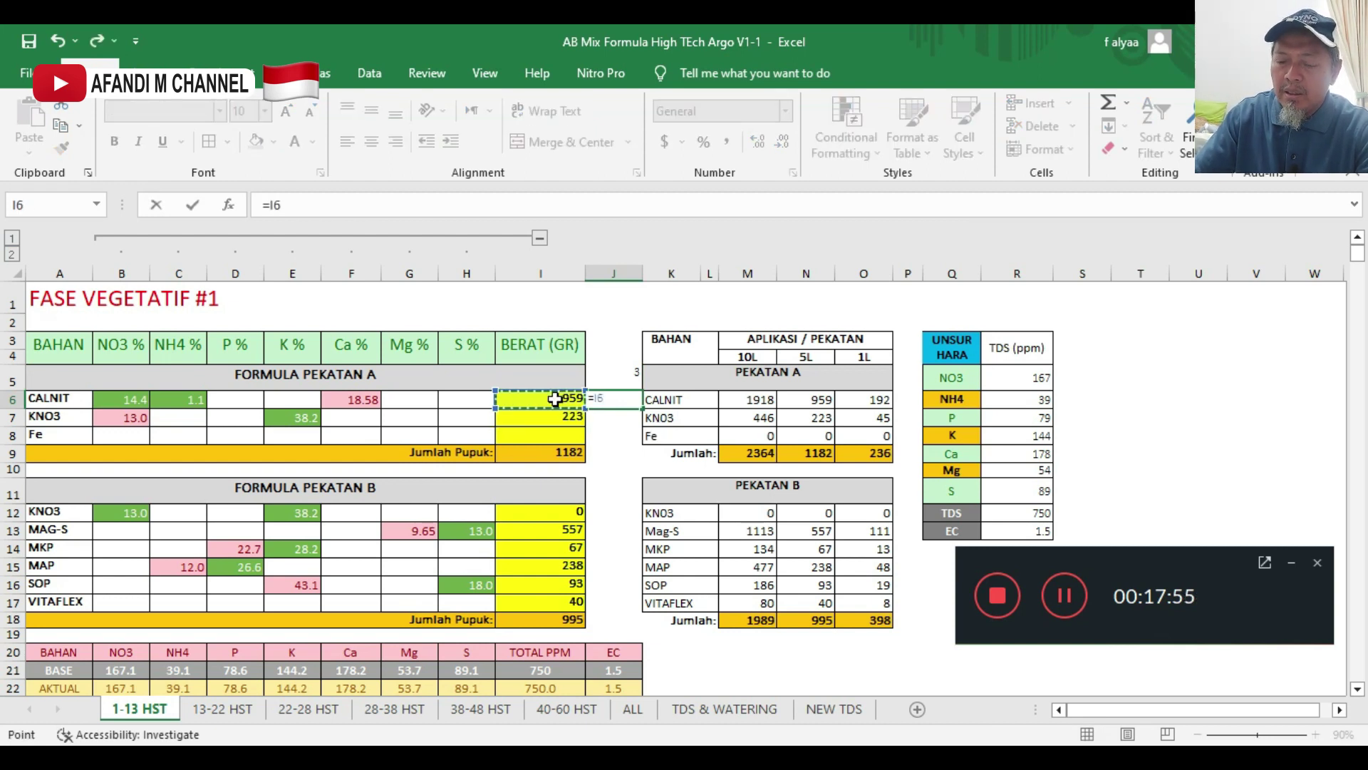
text(*)
click(627, 376)
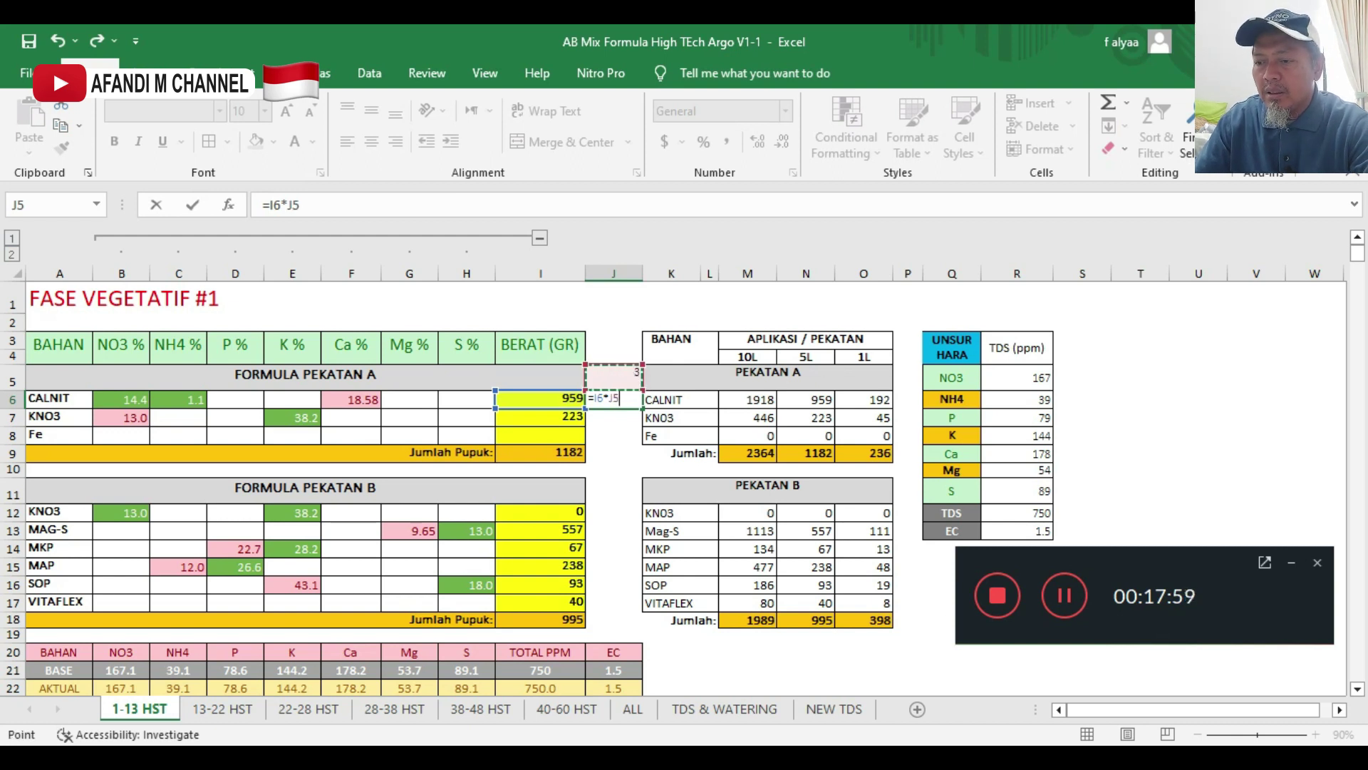
key(ctrl+super+o)
key(alt+Tab)
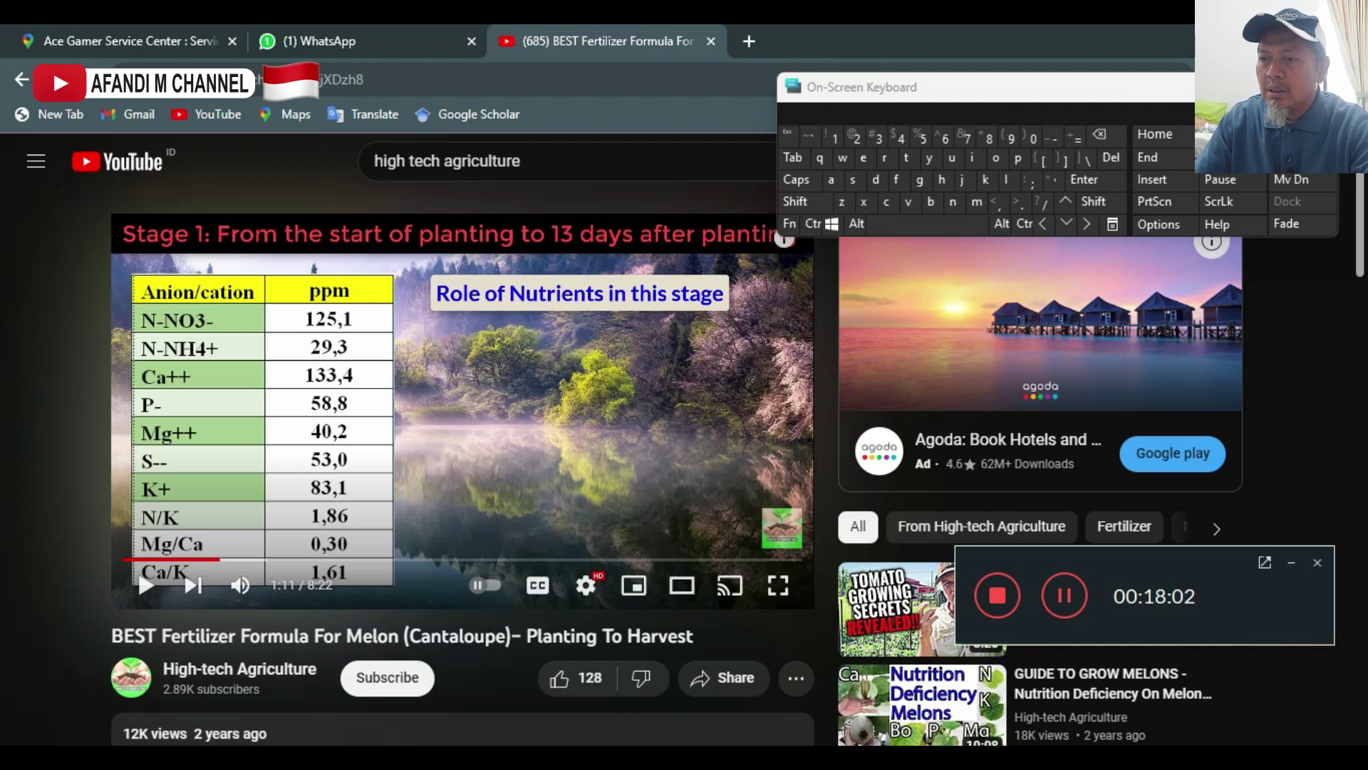
key(alt+Tab)
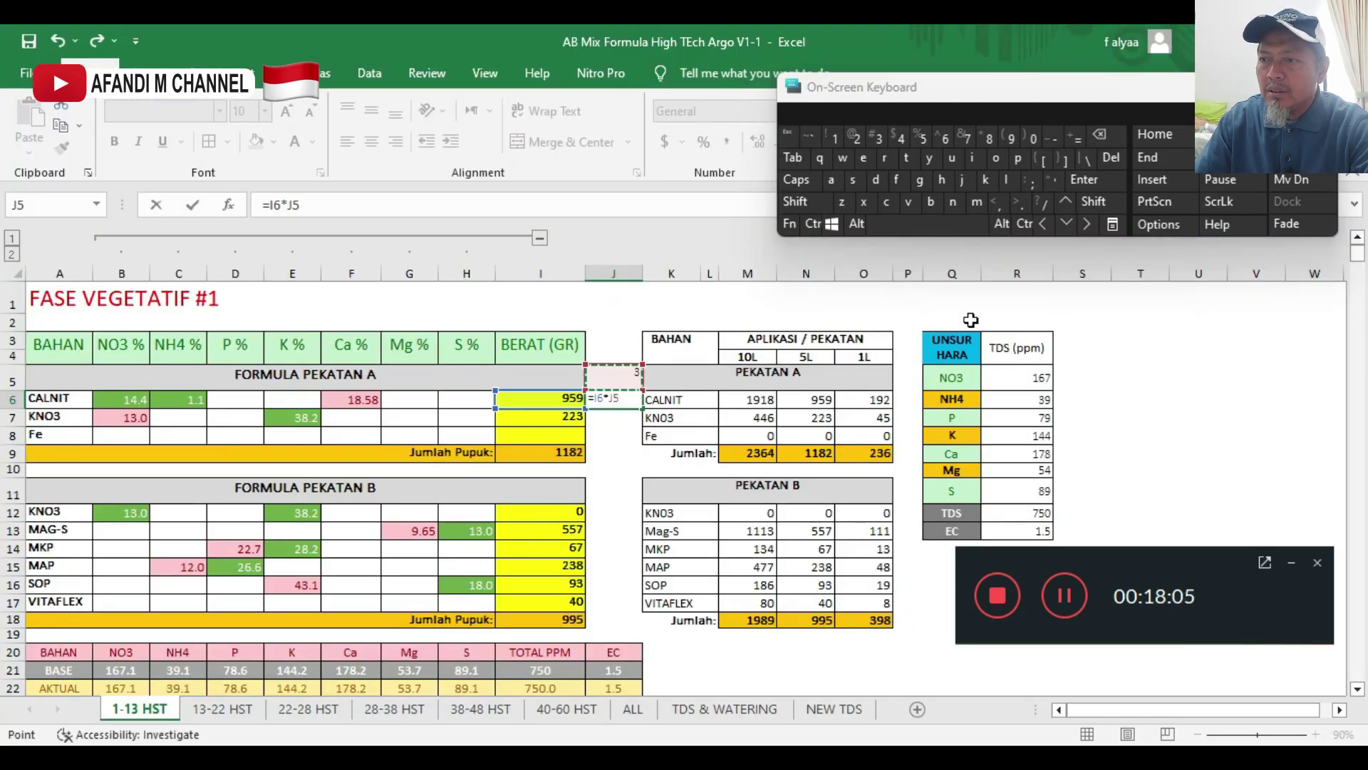
click(1093, 178)
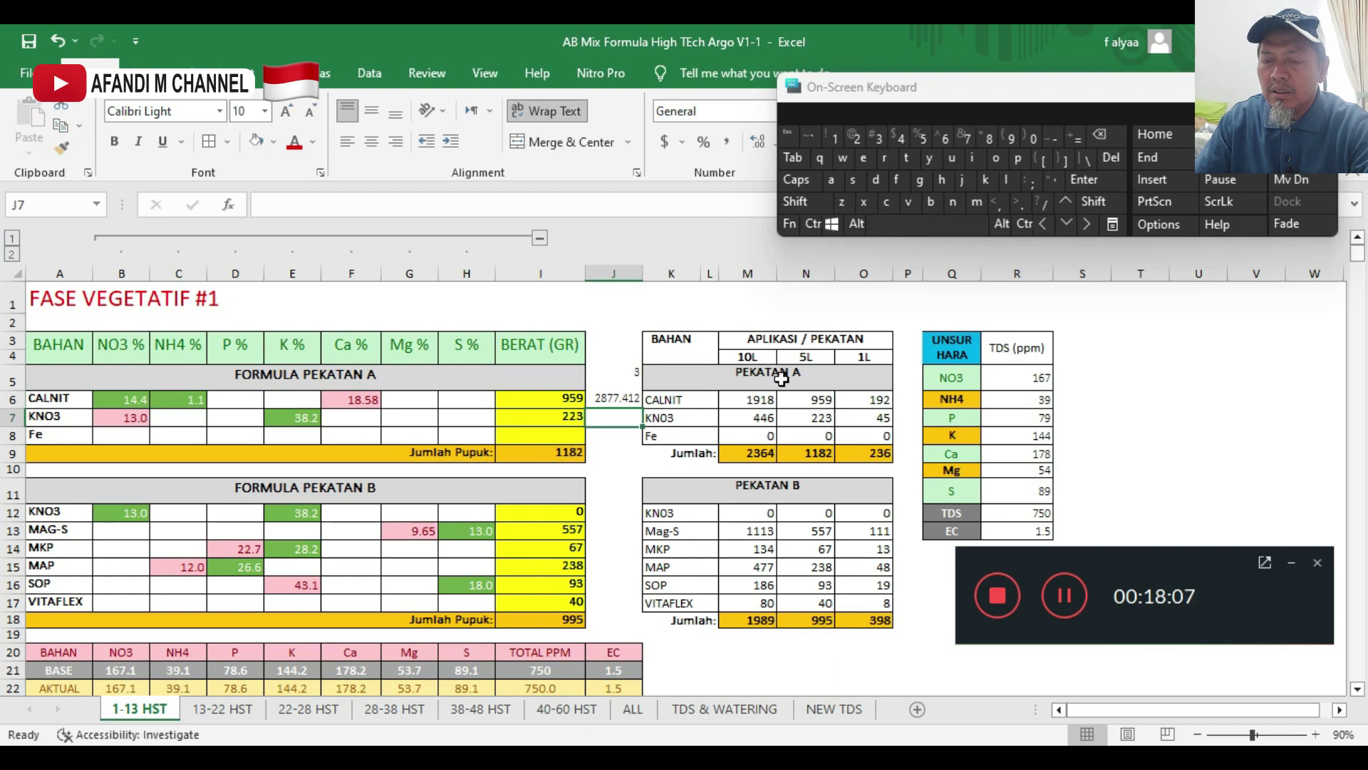
- Set the multiplier in J5 to 3.2 to recalculate the scaled CALNIT weight
click(612, 397)
click(627, 372)
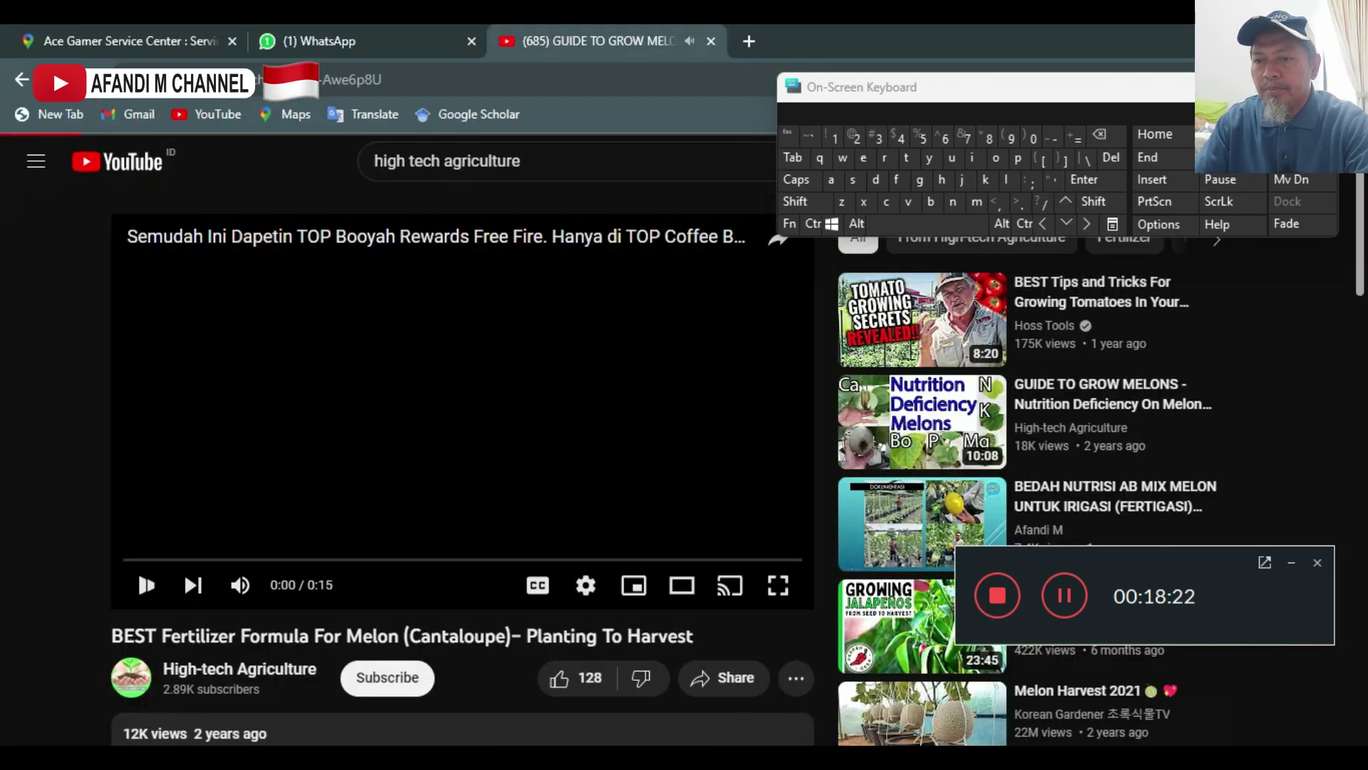
key(alt+Tab)
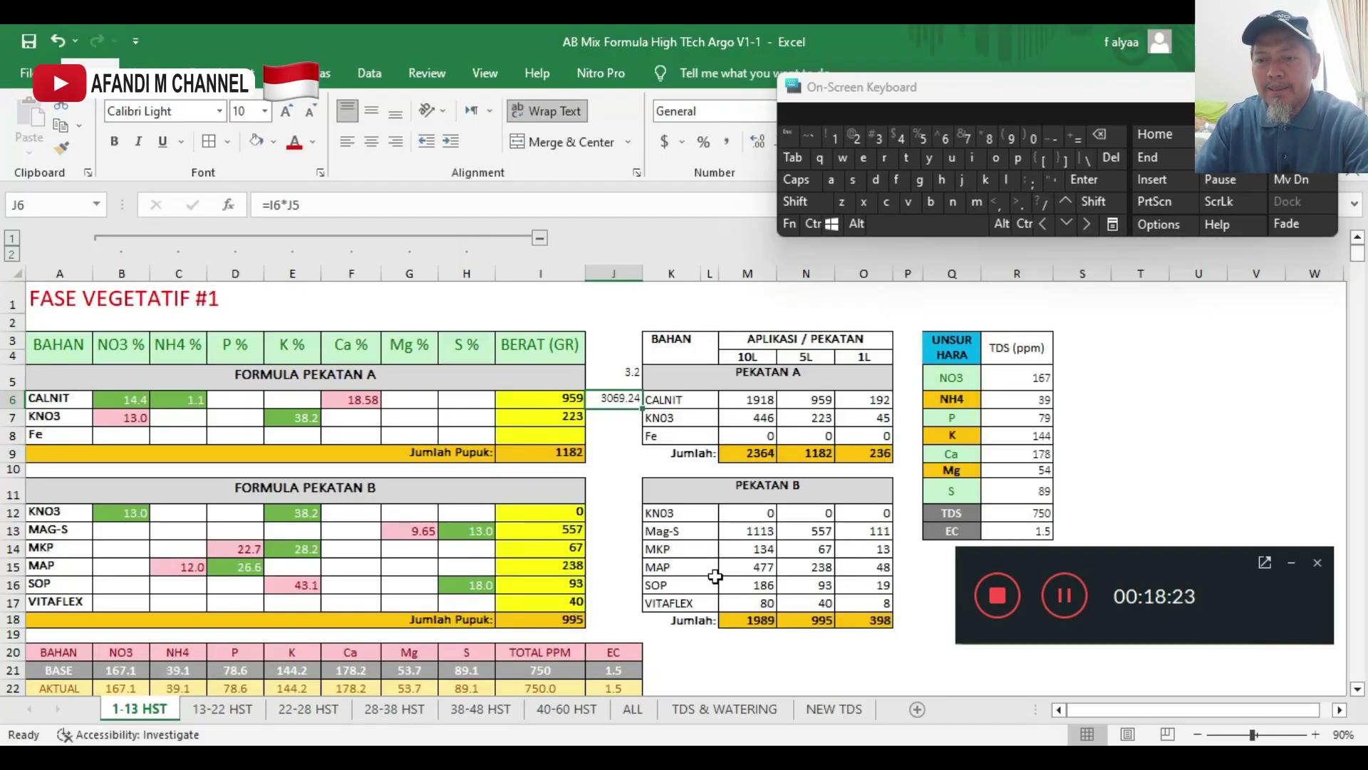
click(624, 420)
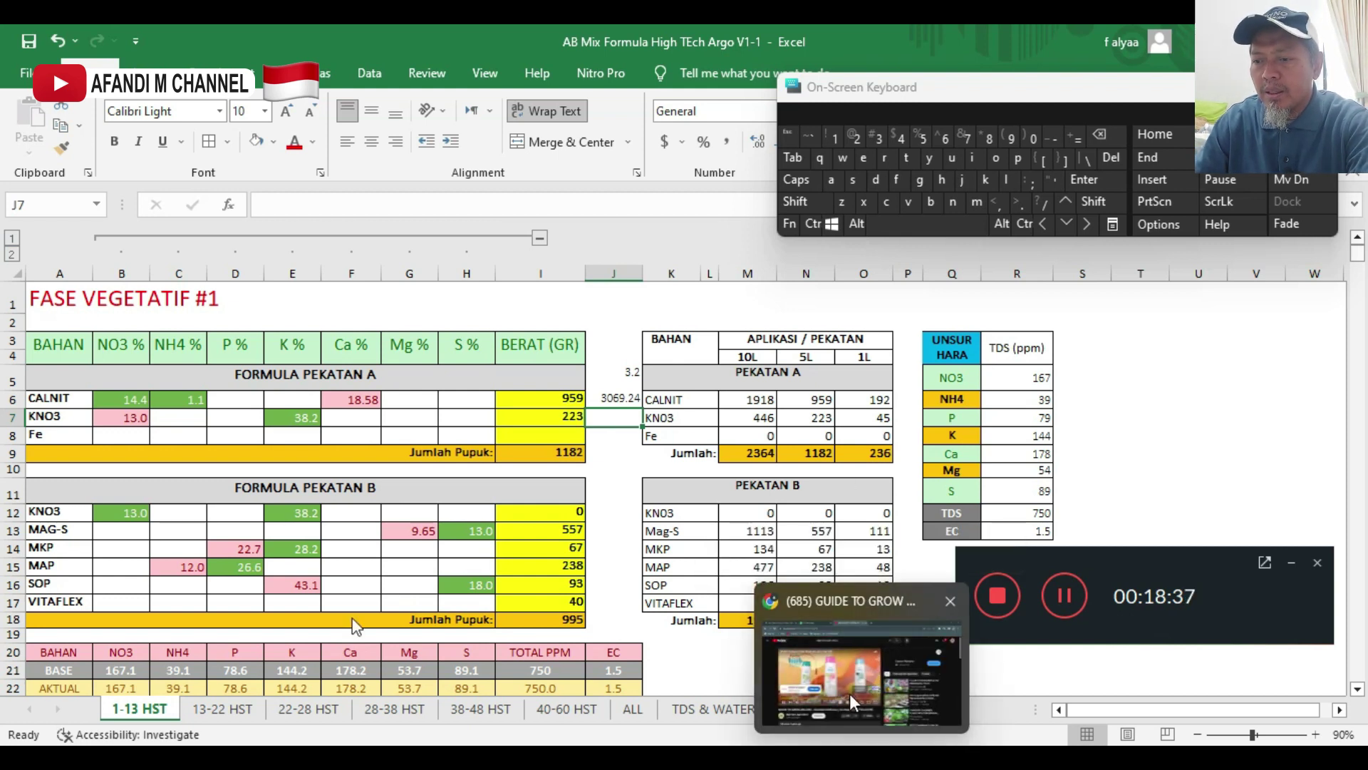
- Switch to the browser to pause the playing YouTube melon video, and return to the Excel workbook
click(849, 695)
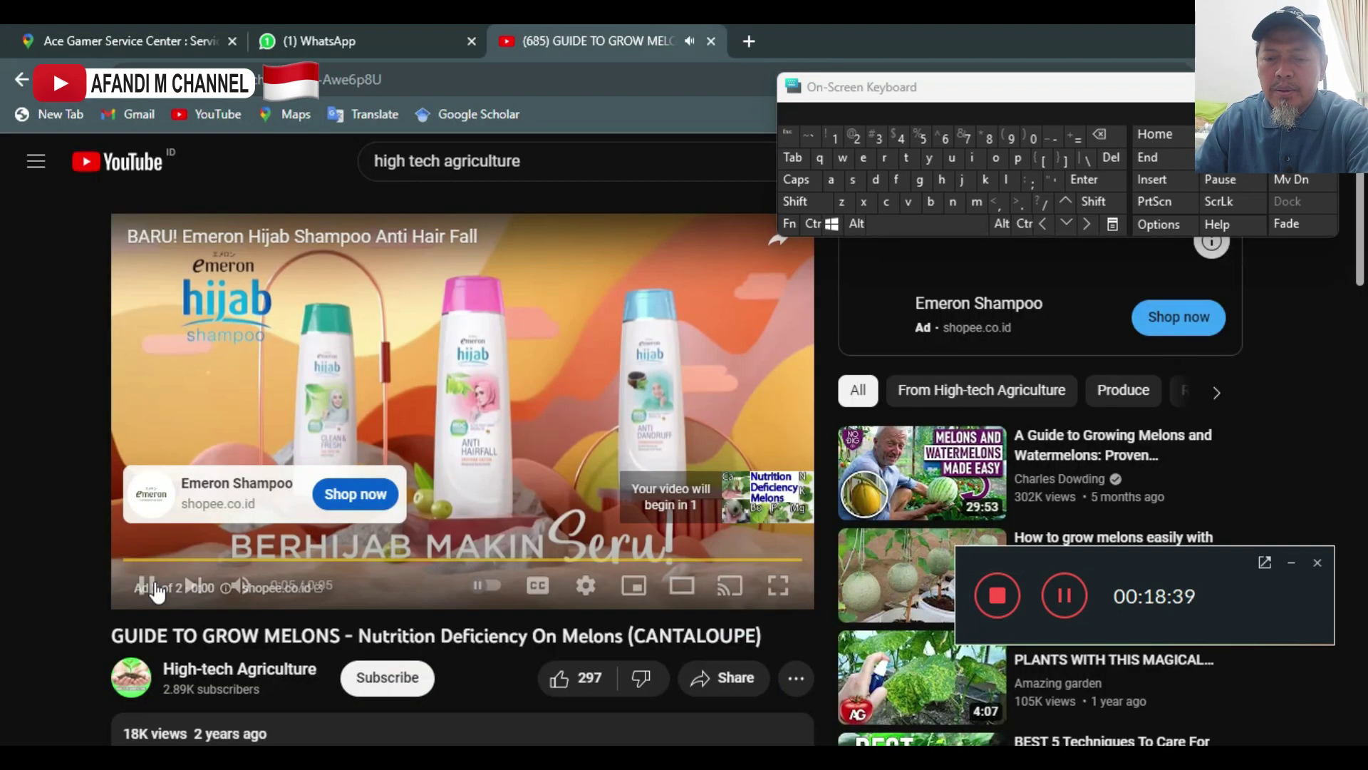
mouse_move(905, 757)
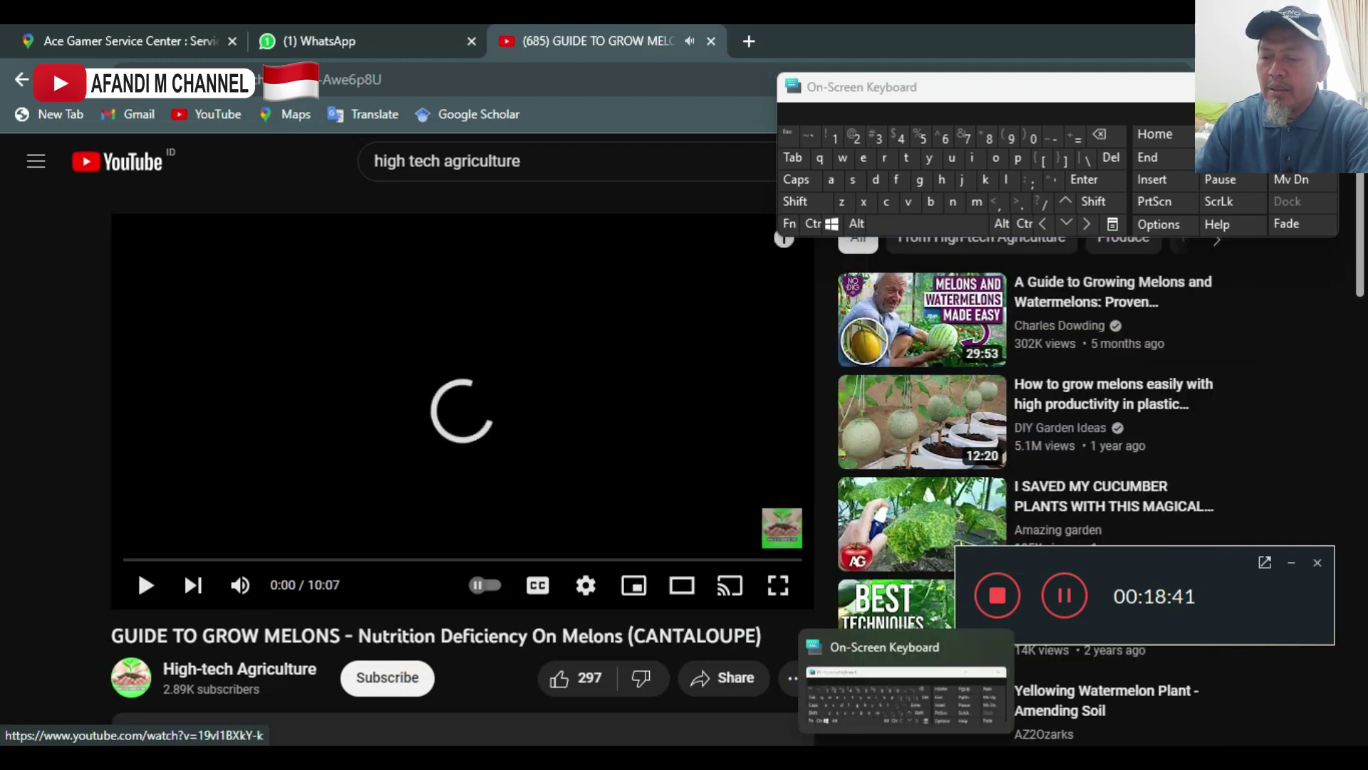
key(alt+Tab)
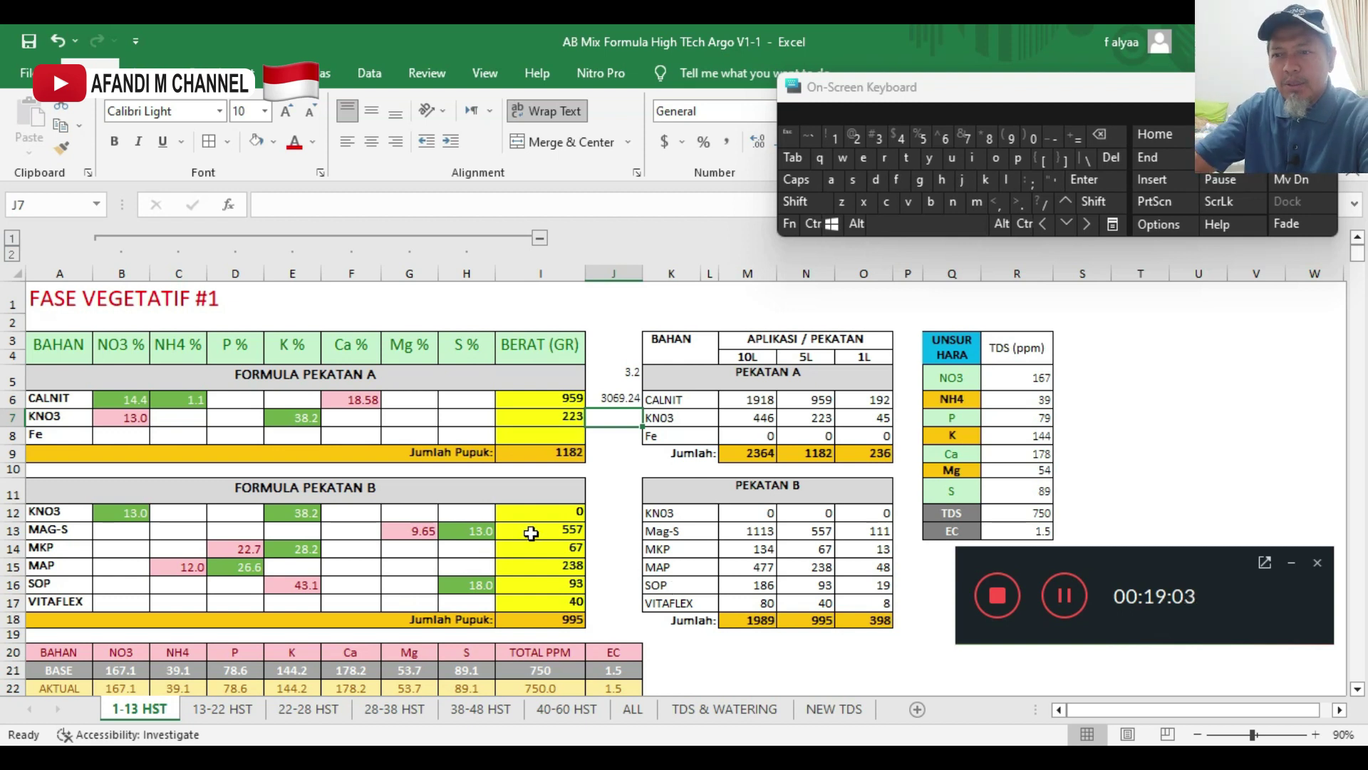
- Clear the trial multiplier and its result from J5:J7, and inspect the 1L CALNIT formula in O6
drag(622, 373, 619, 415)
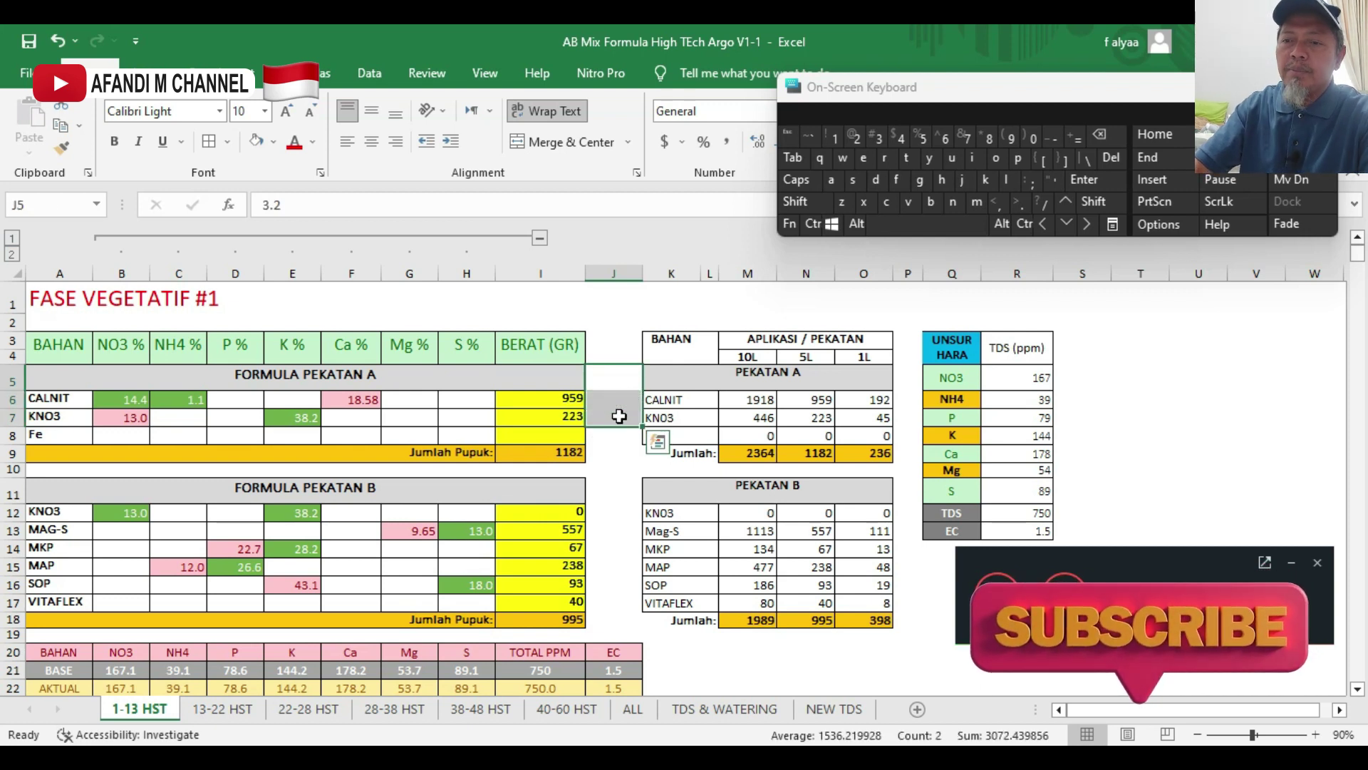
click(870, 400)
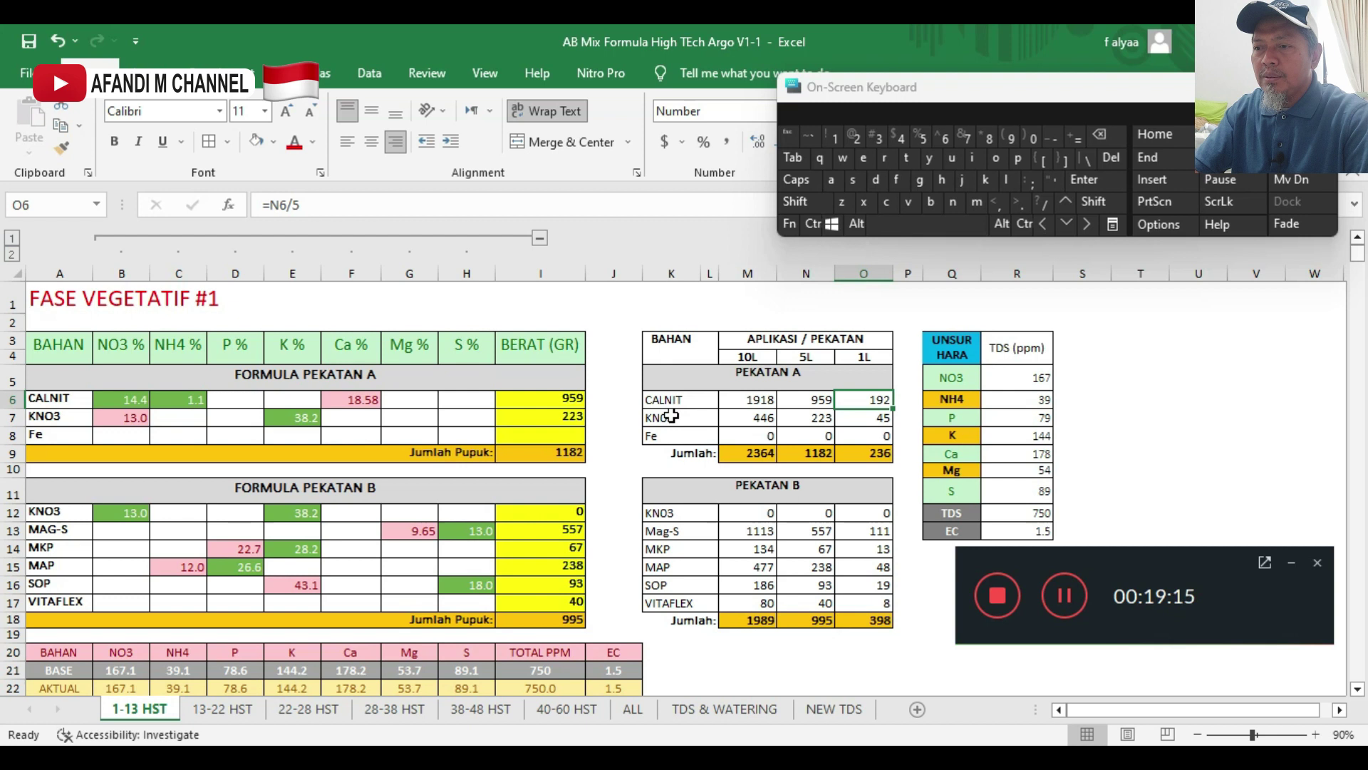
scroll(671, 417, down, 2)
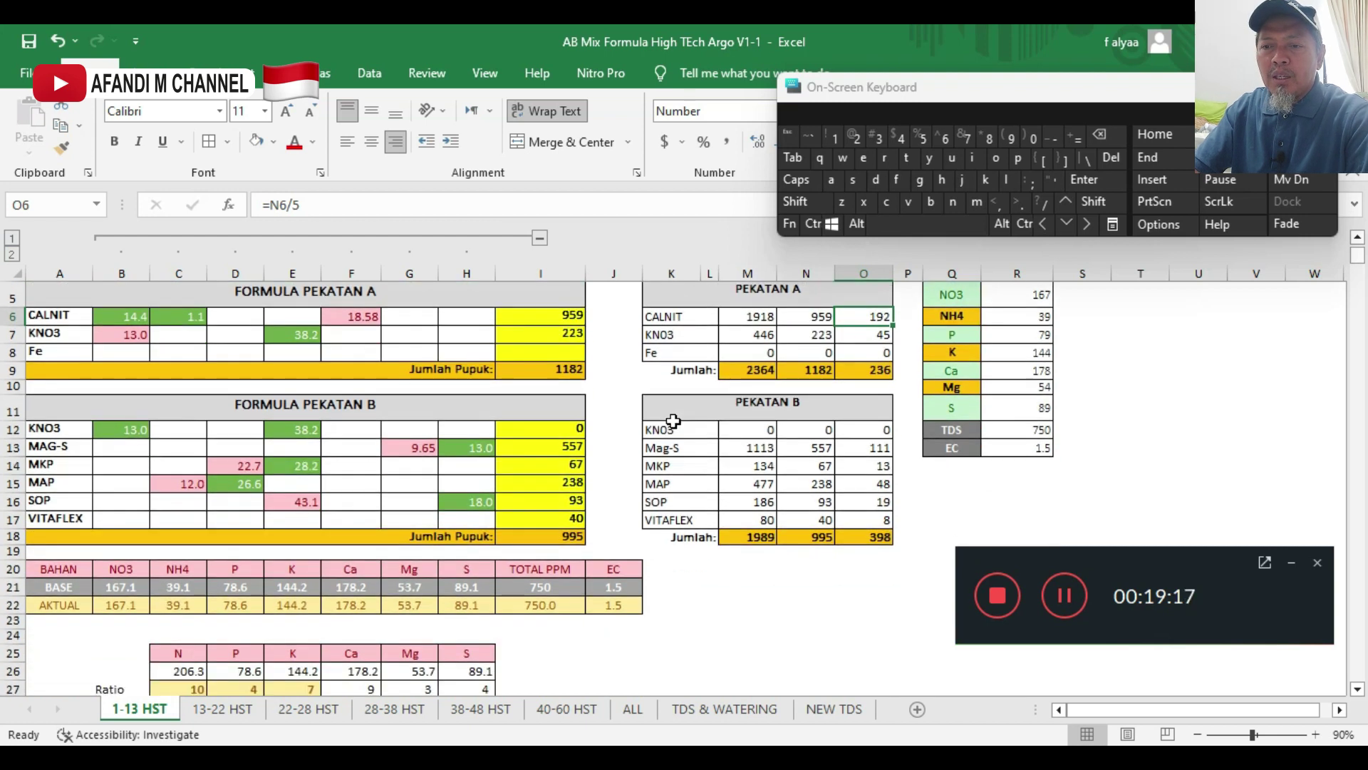
scroll(673, 420, up, 2)
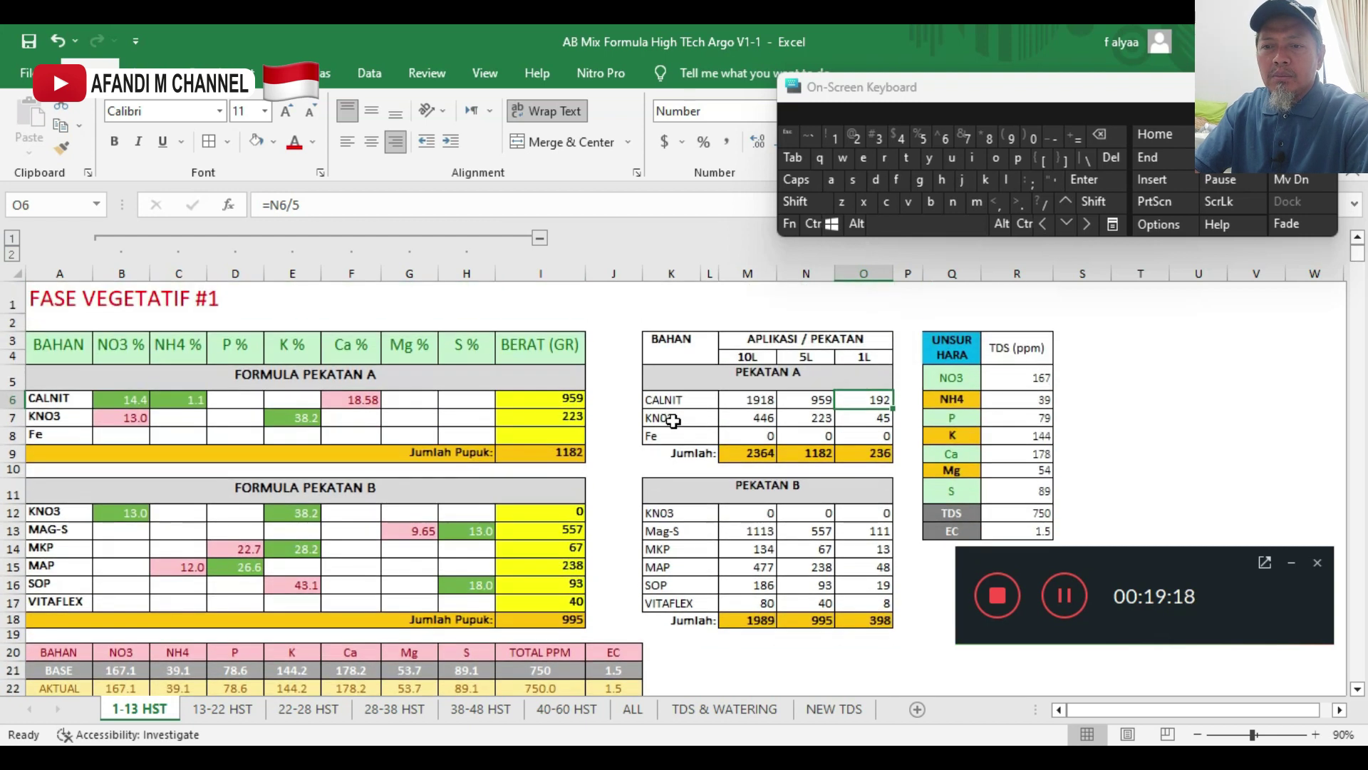
- Insert an empty column before the HST column in the stage table on the TDS & WATERING sheet
click(709, 709)
drag(103, 320, 827, 541)
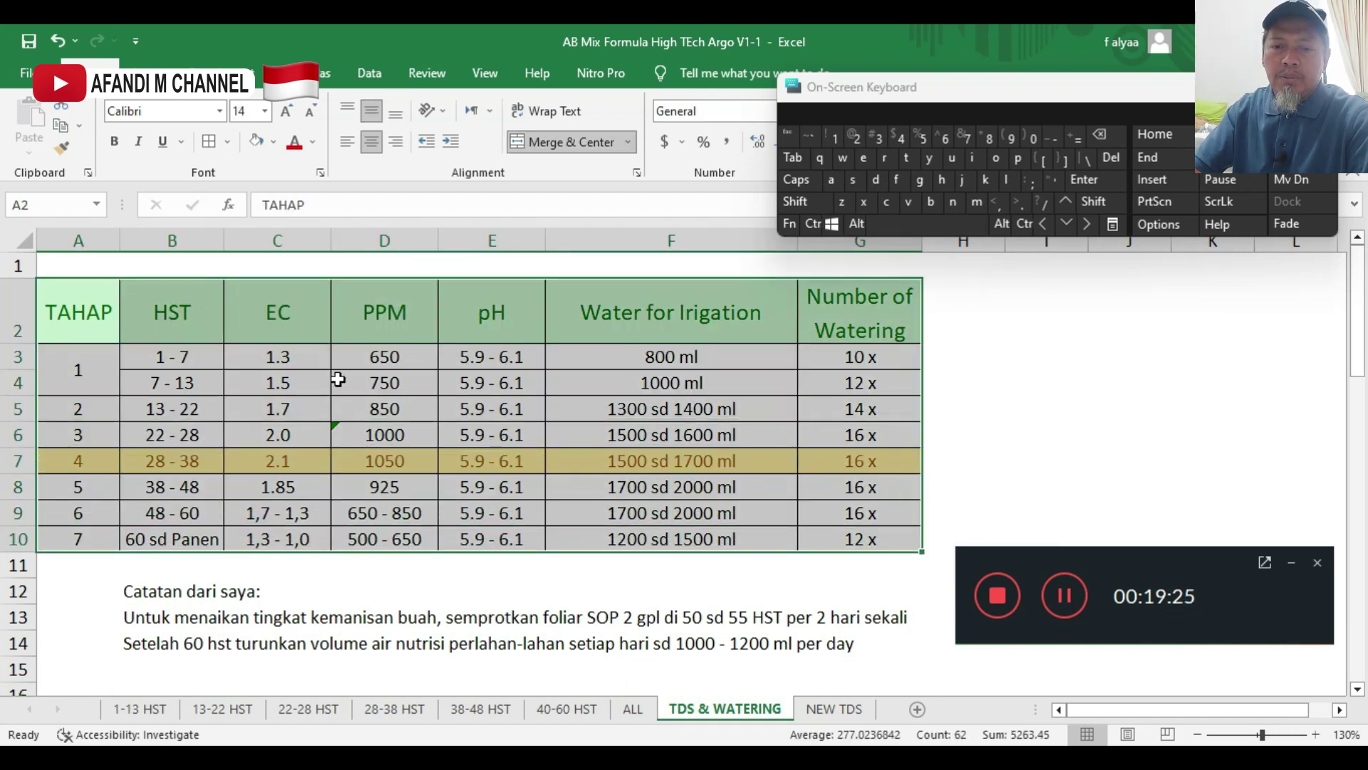
right_click(173, 236)
click(246, 415)
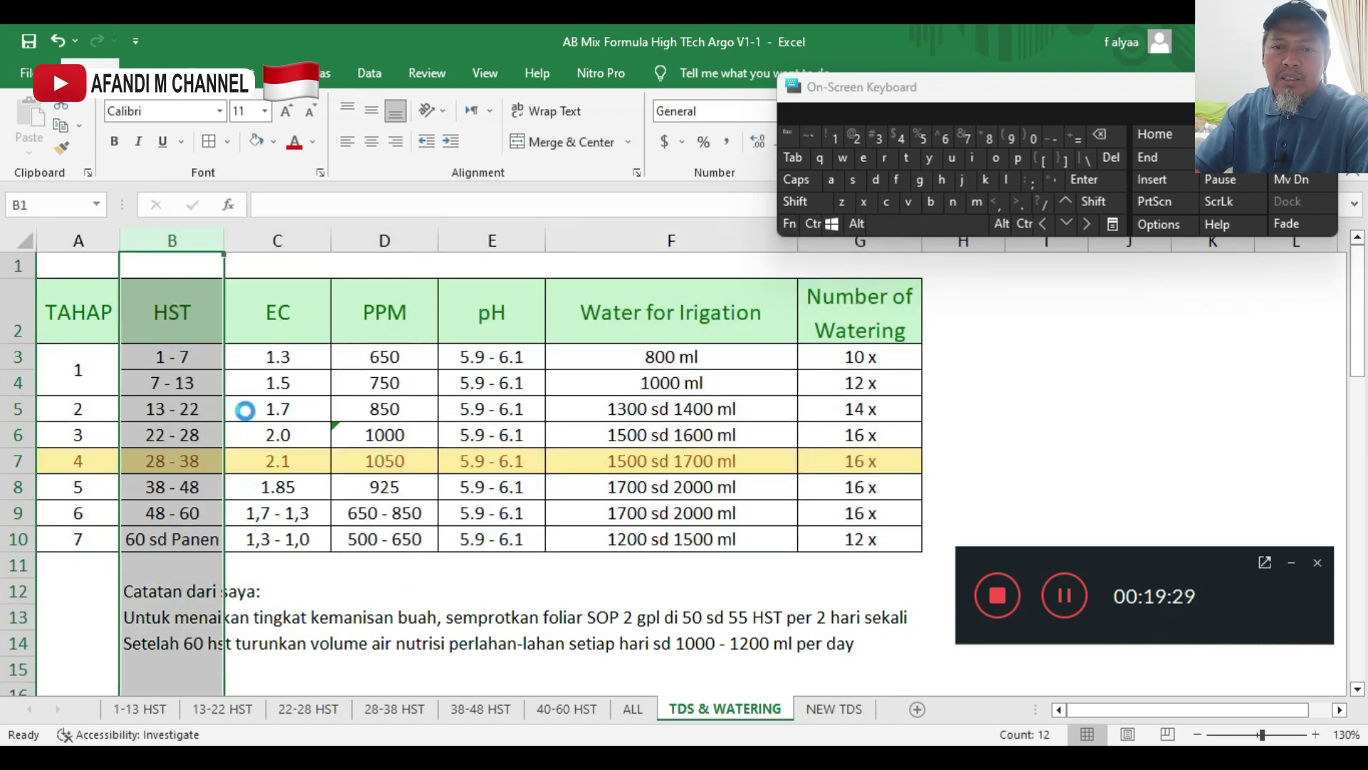
- Merge cells B3:B4 beside stage 1 and label the merged cell "Vegetatif"
click(176, 371)
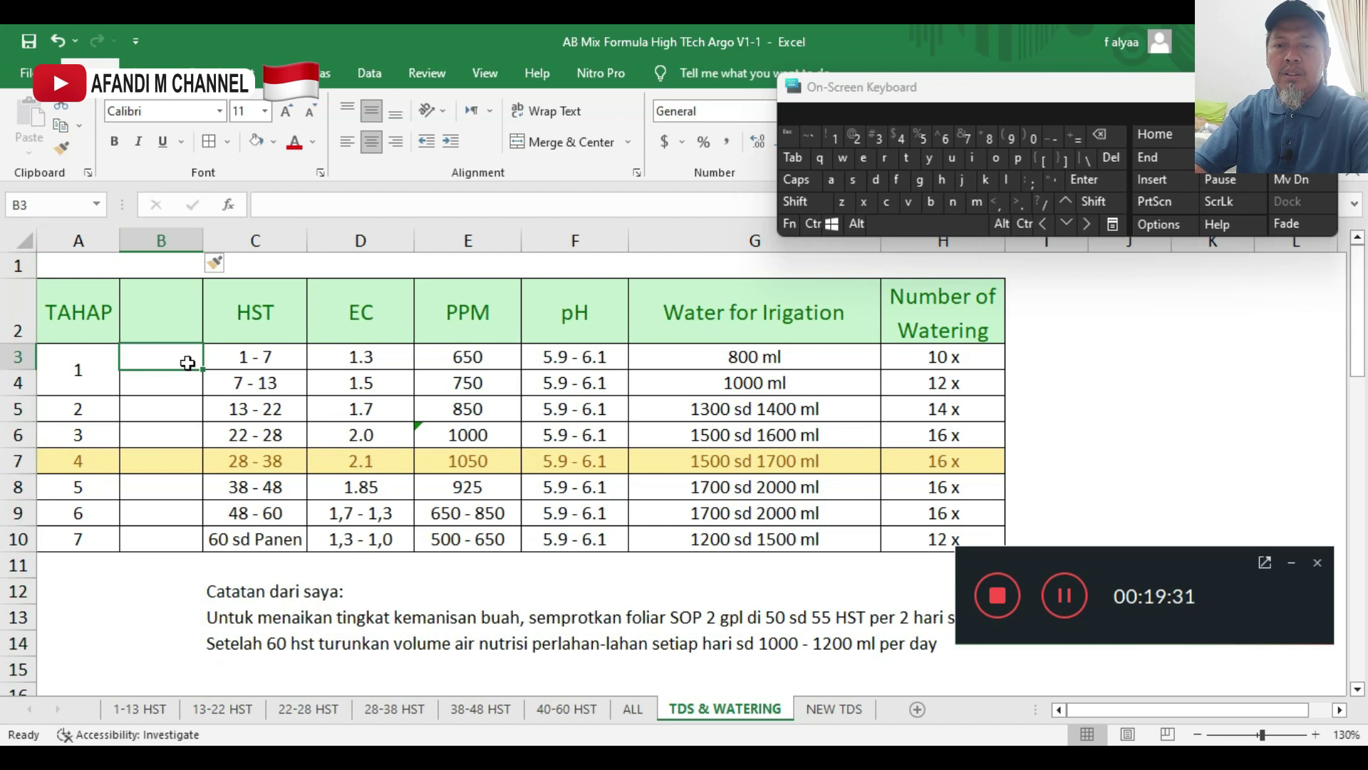
drag(183, 362, 177, 382)
click(573, 141)
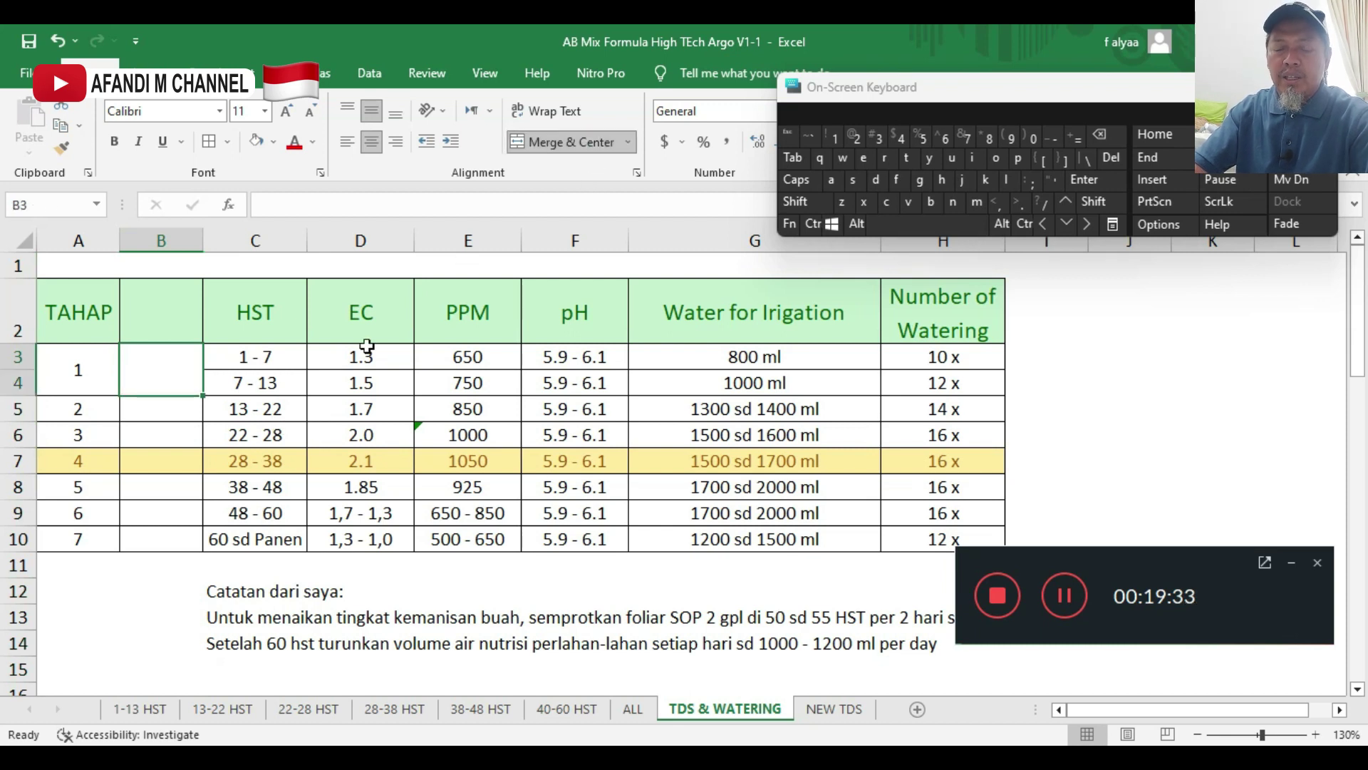
text(Vegetat)
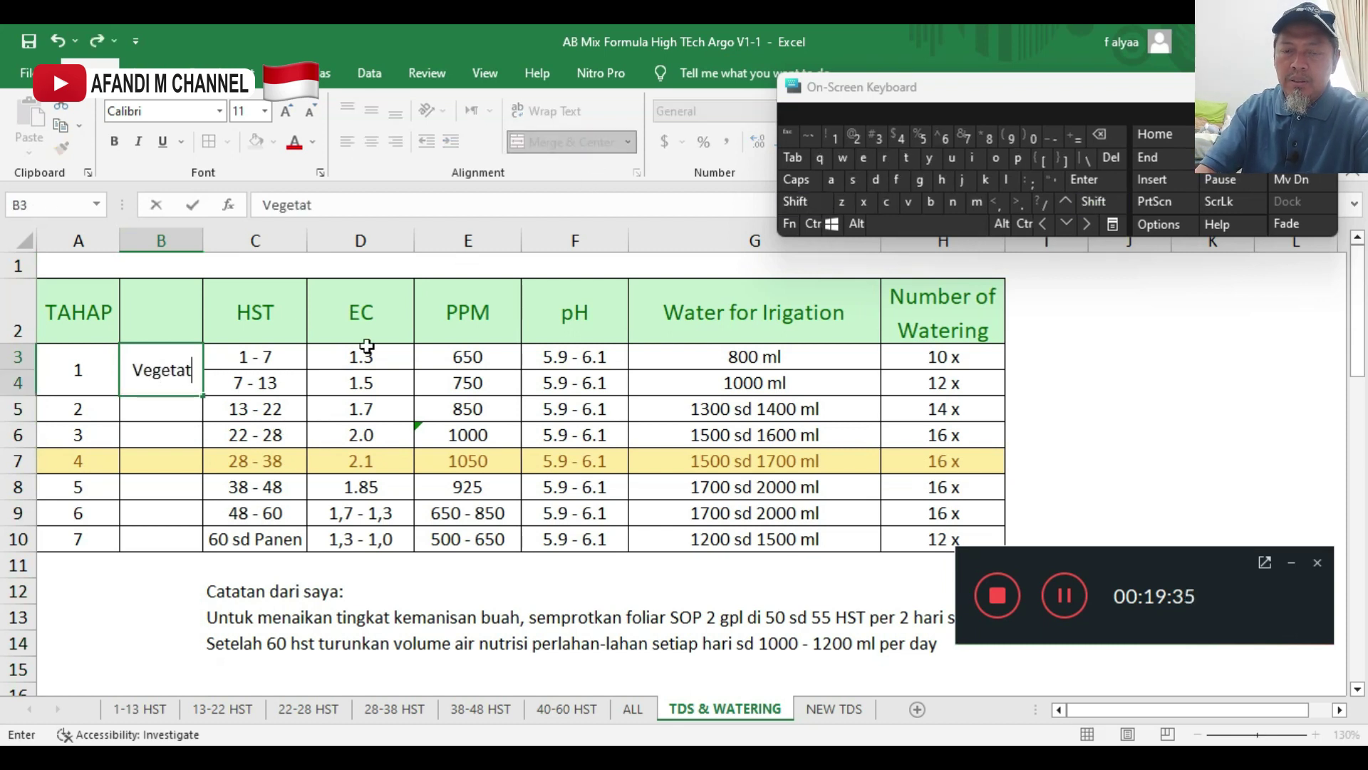
text(if)
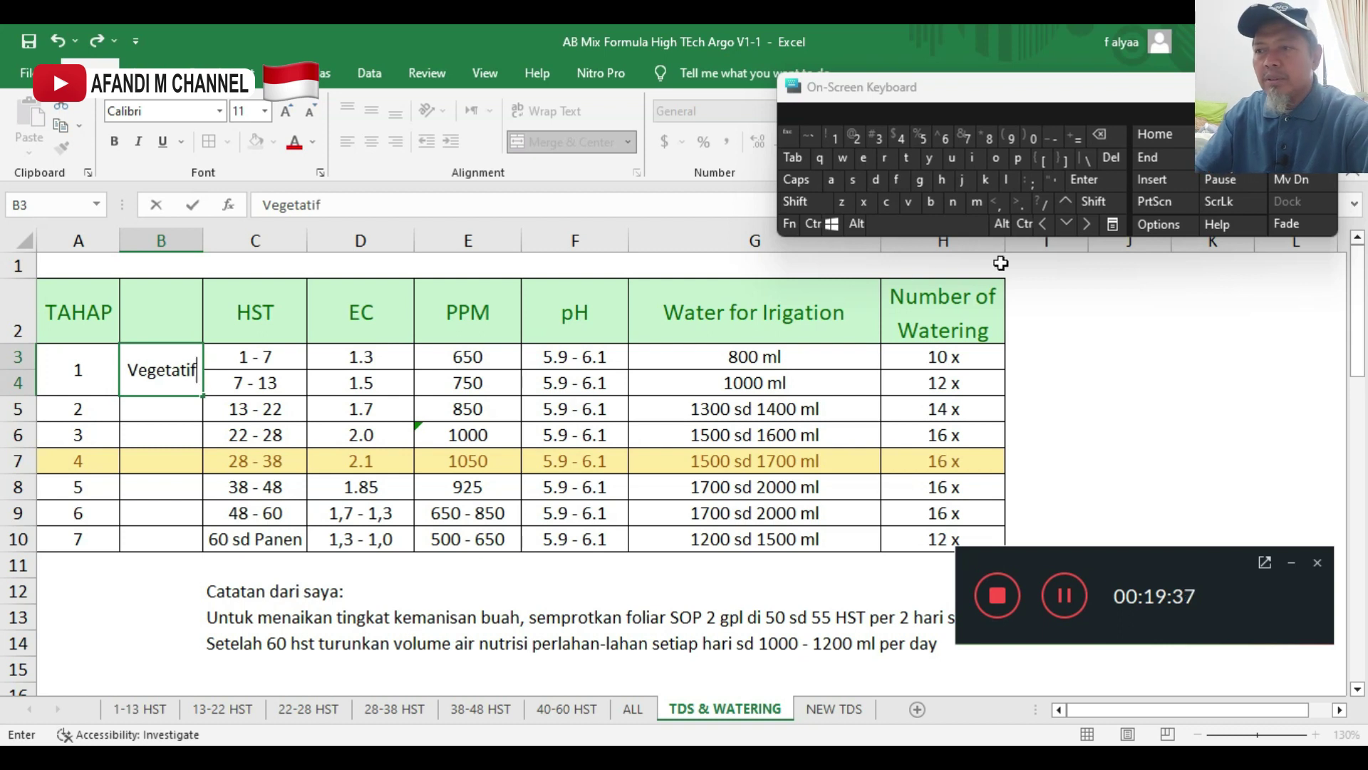
click(1101, 184)
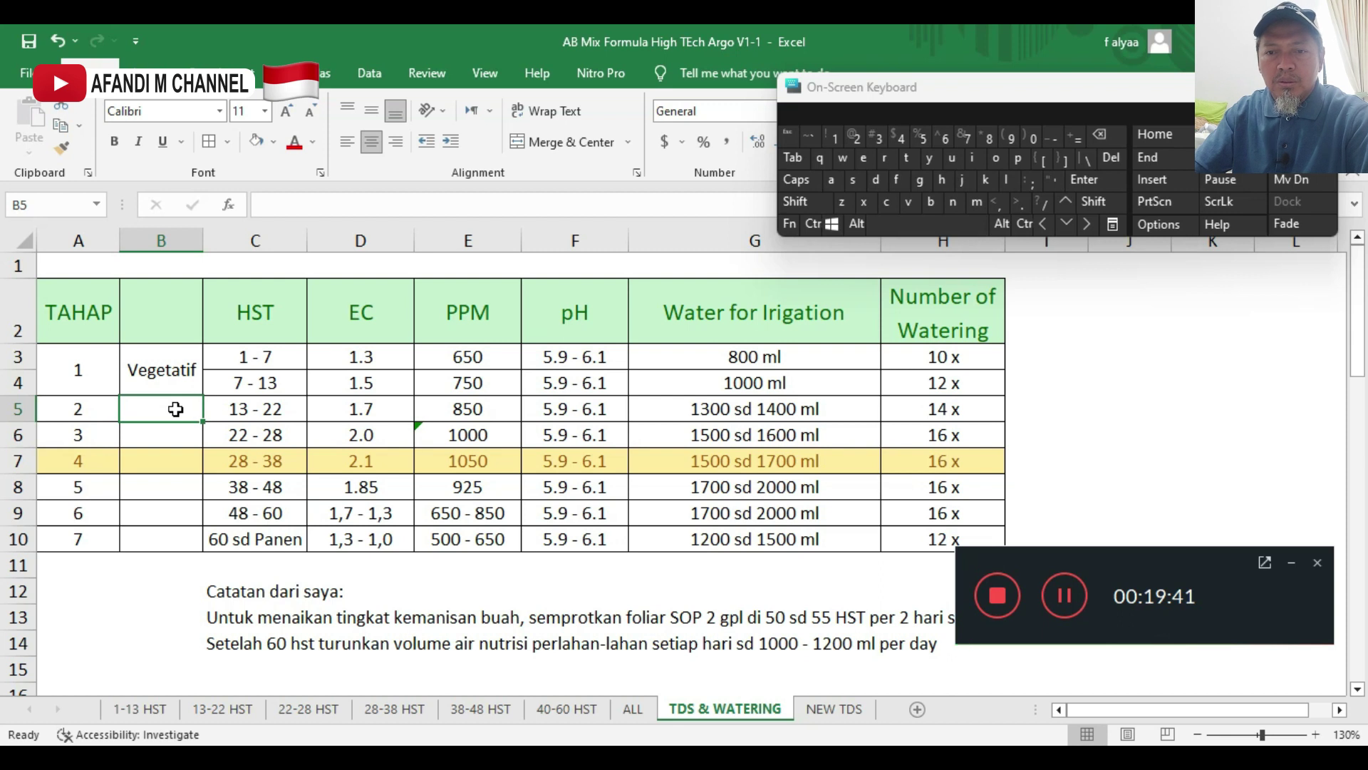
- Label stage 2 "Vegetatif#2" in B5 and widen column B to fit the text
text(VEgeta)
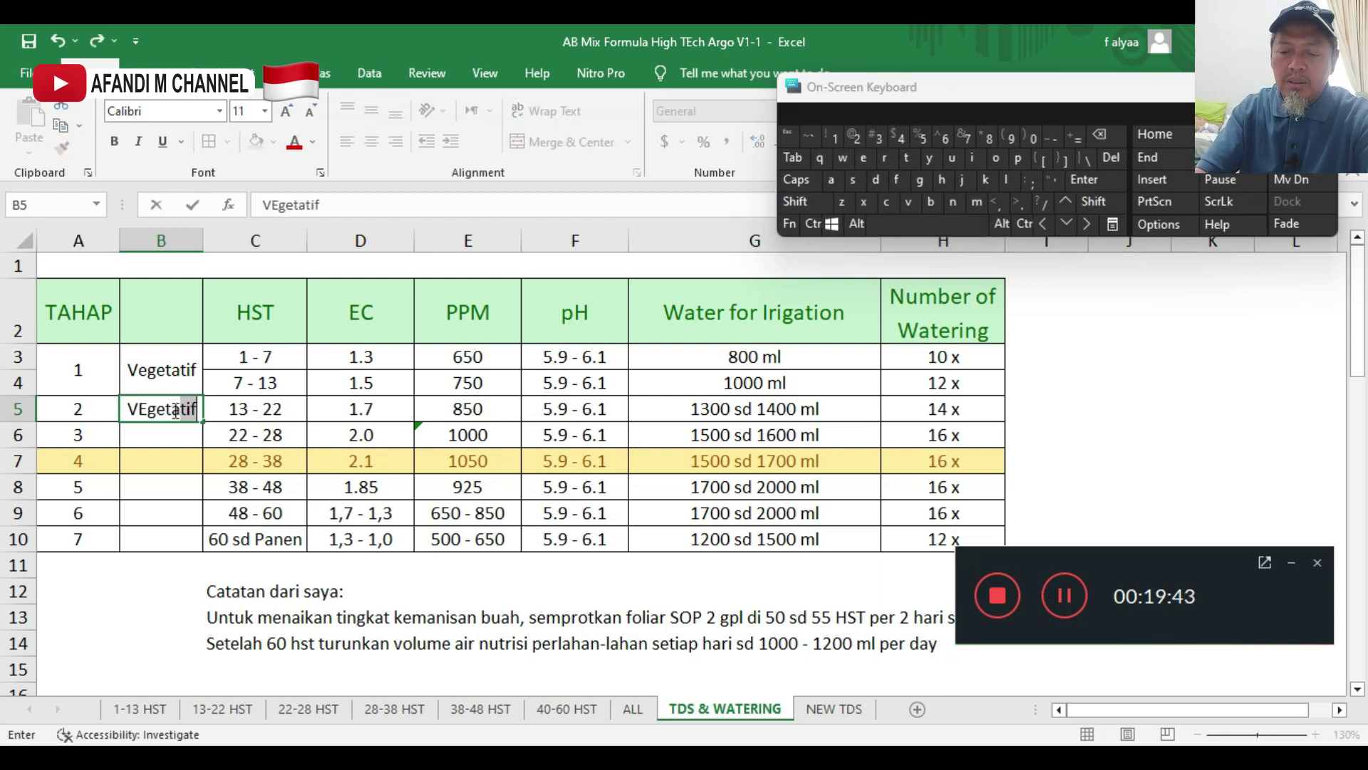
text(tif)
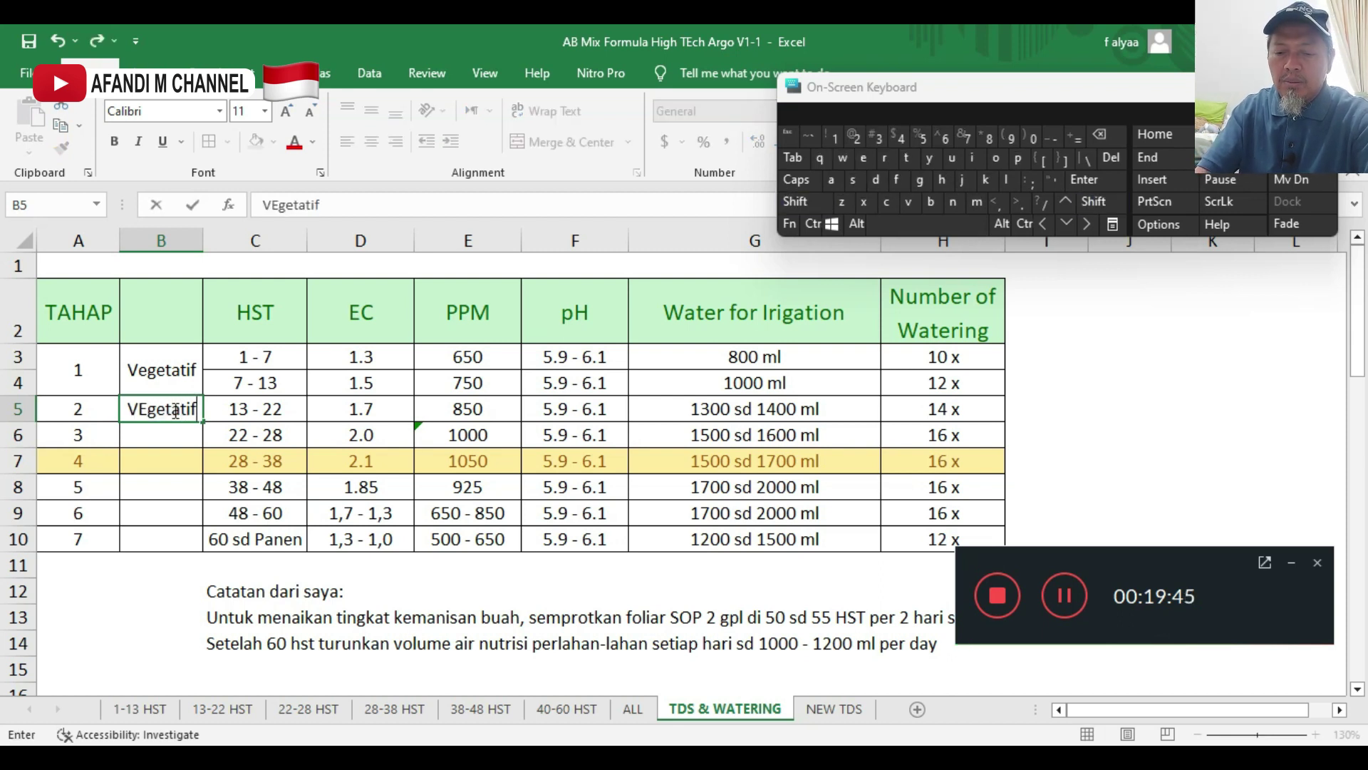
text(#2)
click(305, 464)
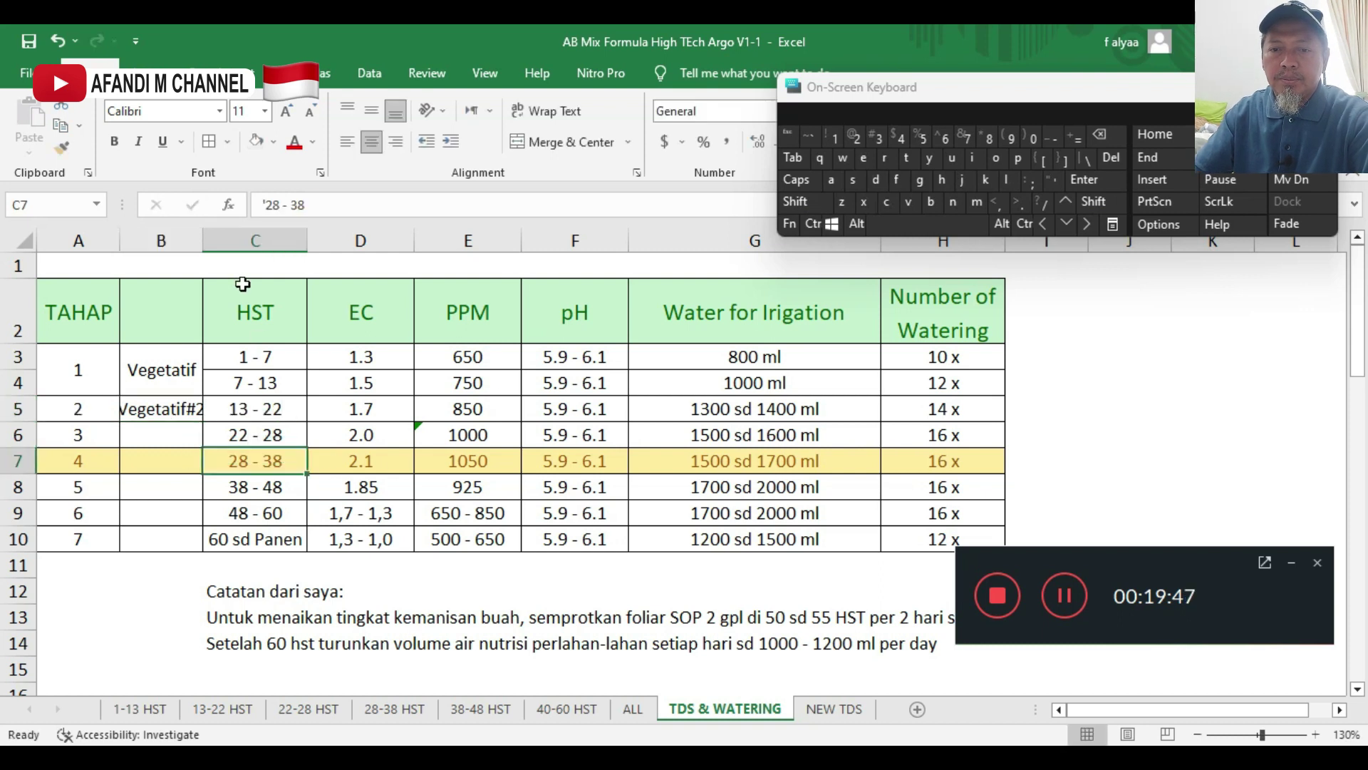
drag(203, 240, 245, 240)
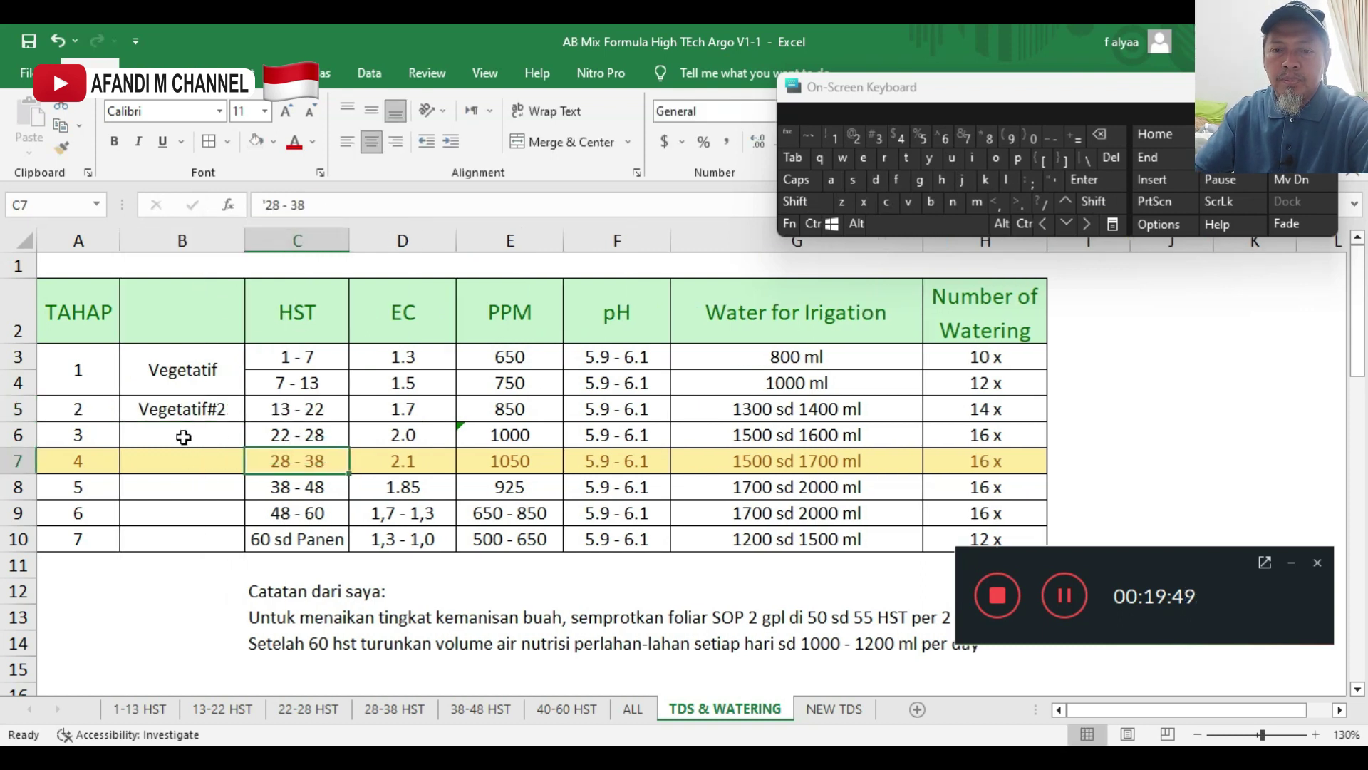
- Label stage 3 "Pembungaan" in B6
click(184, 437)
text(F)
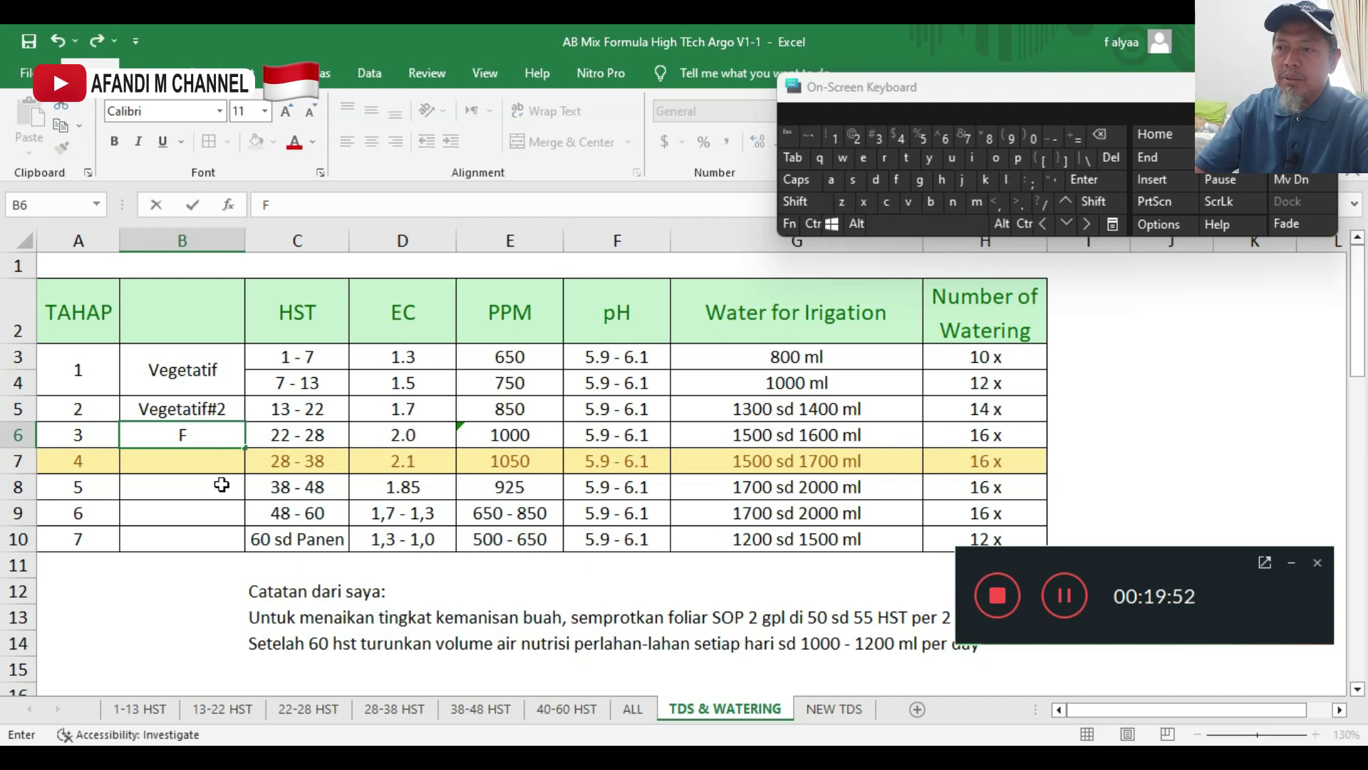
click(1097, 135)
text(Pembungaan)
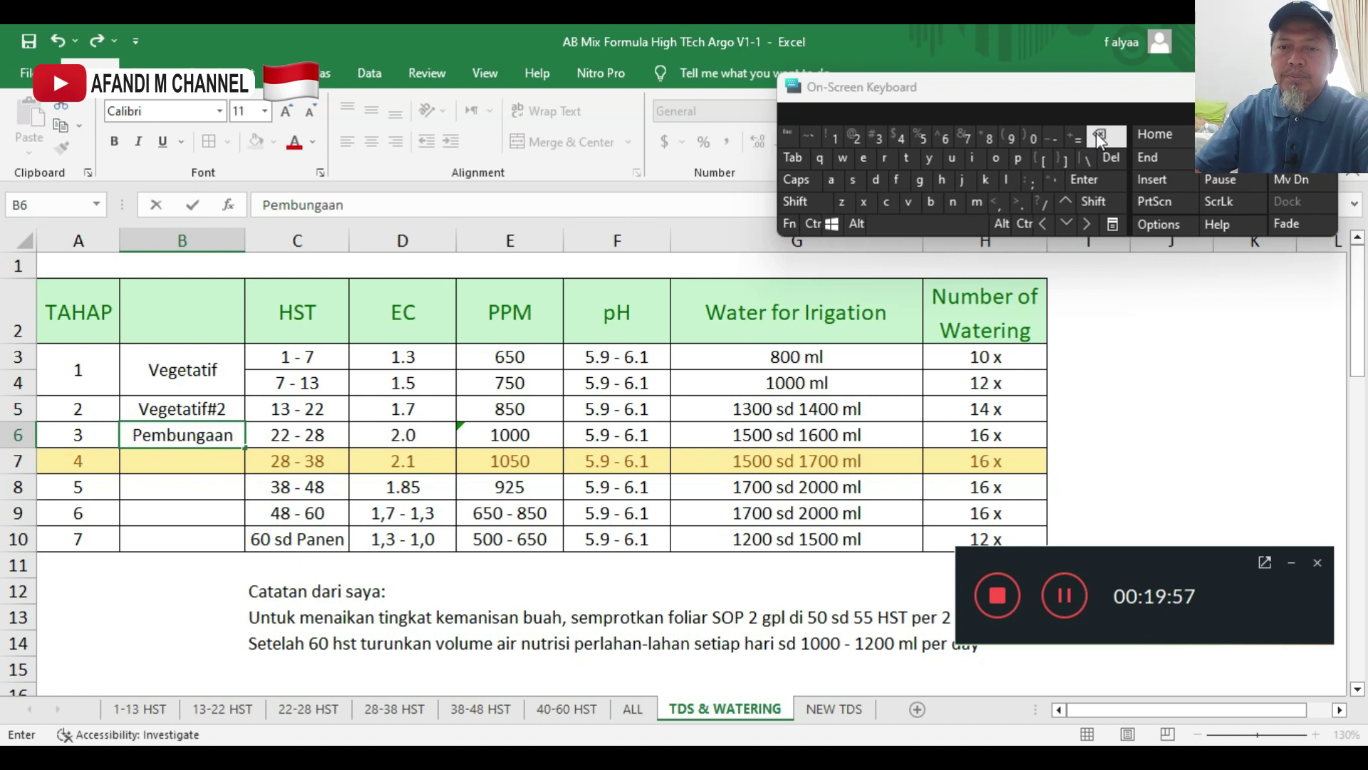
- Label stage 4 "FruitSet #1" in B7
click(230, 459)
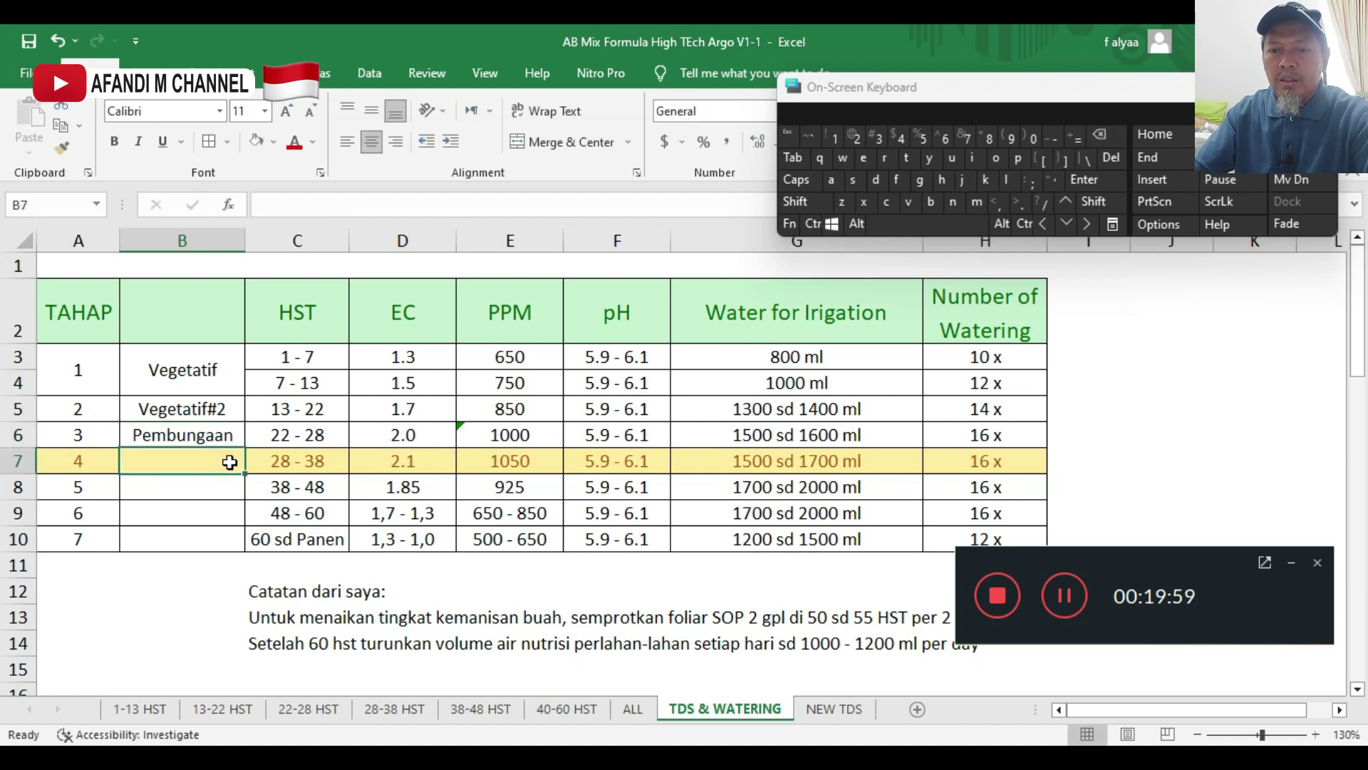
text(Fr)
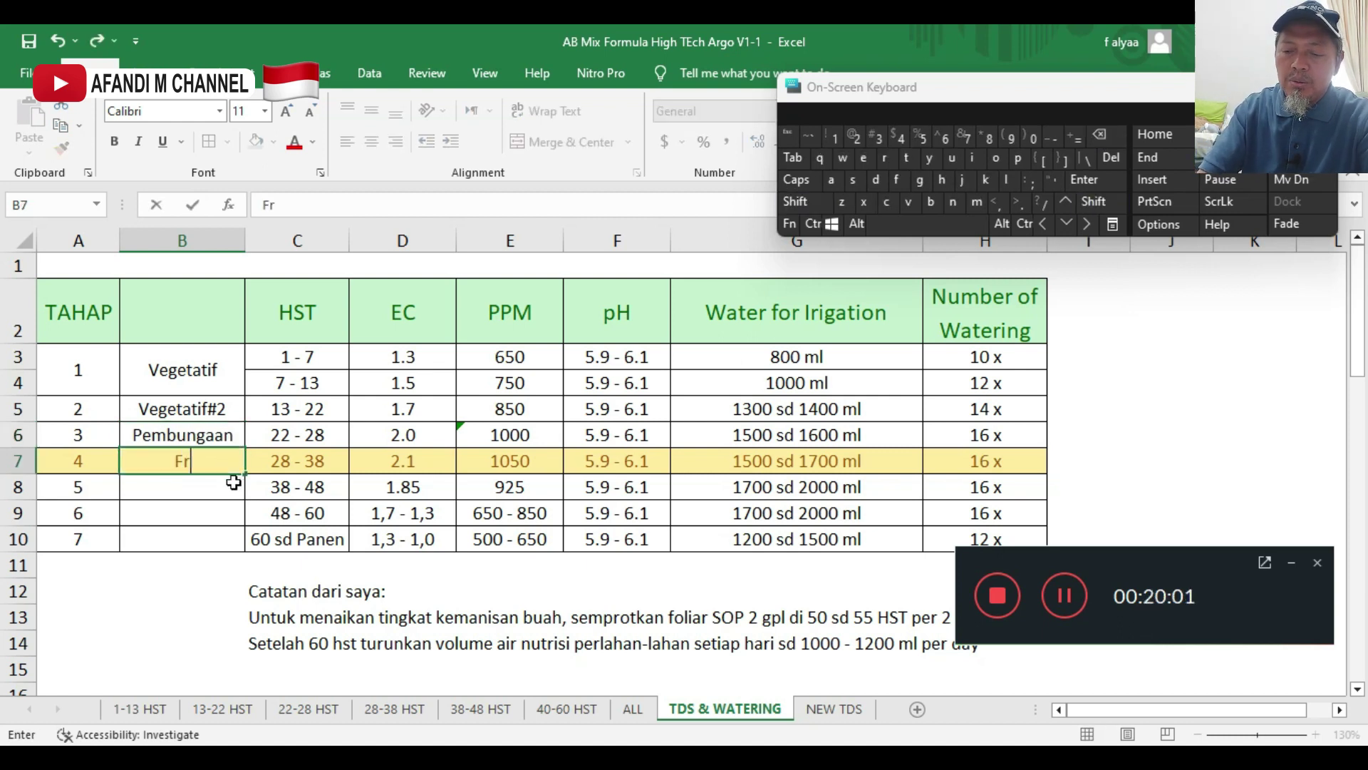
text(uitSet)
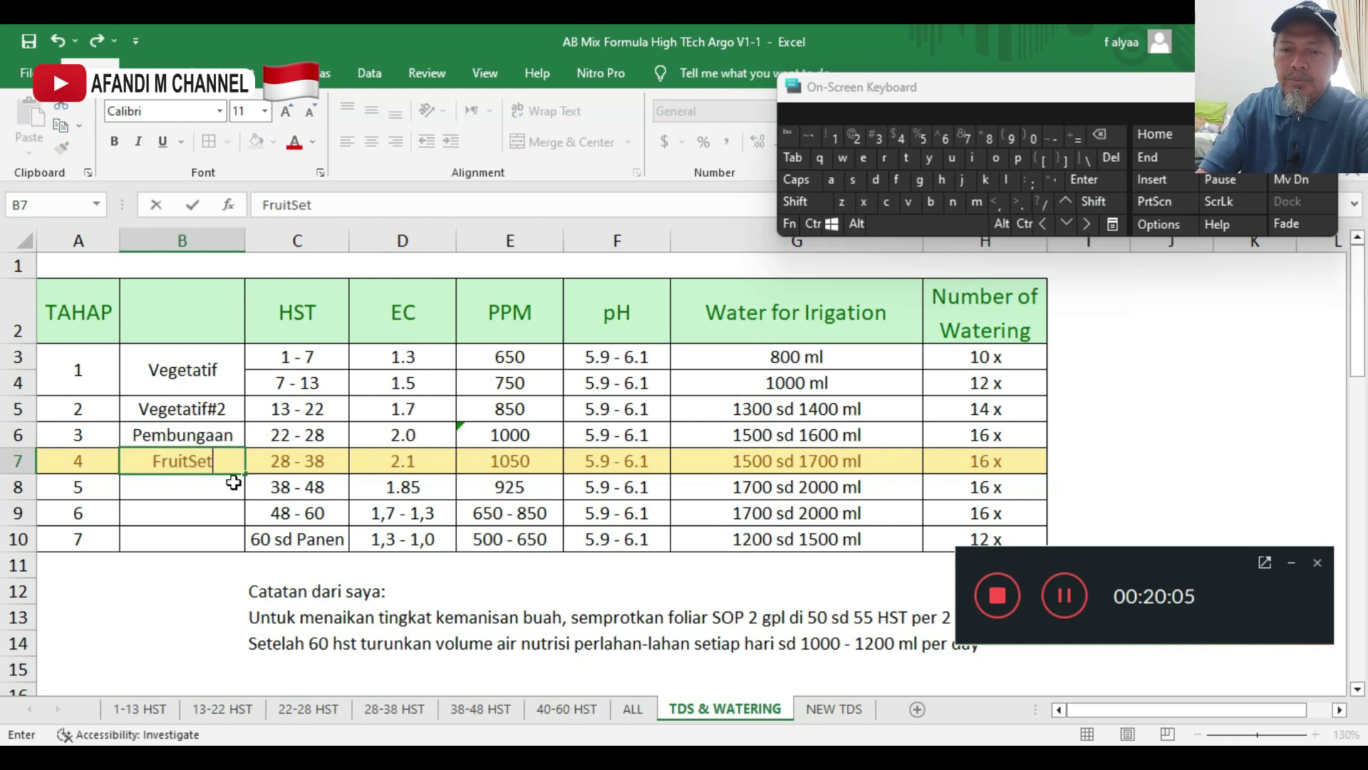
click(935, 227)
text(#1)
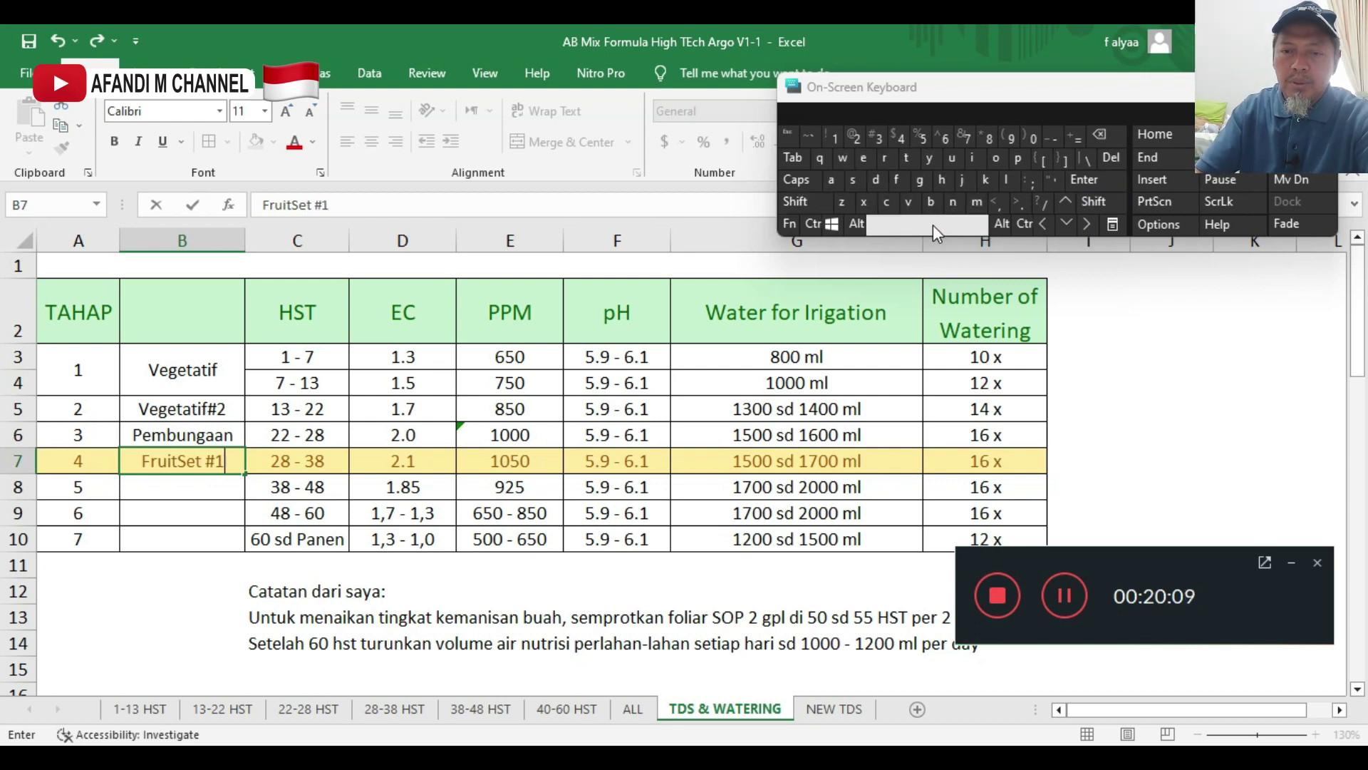
click(214, 485)
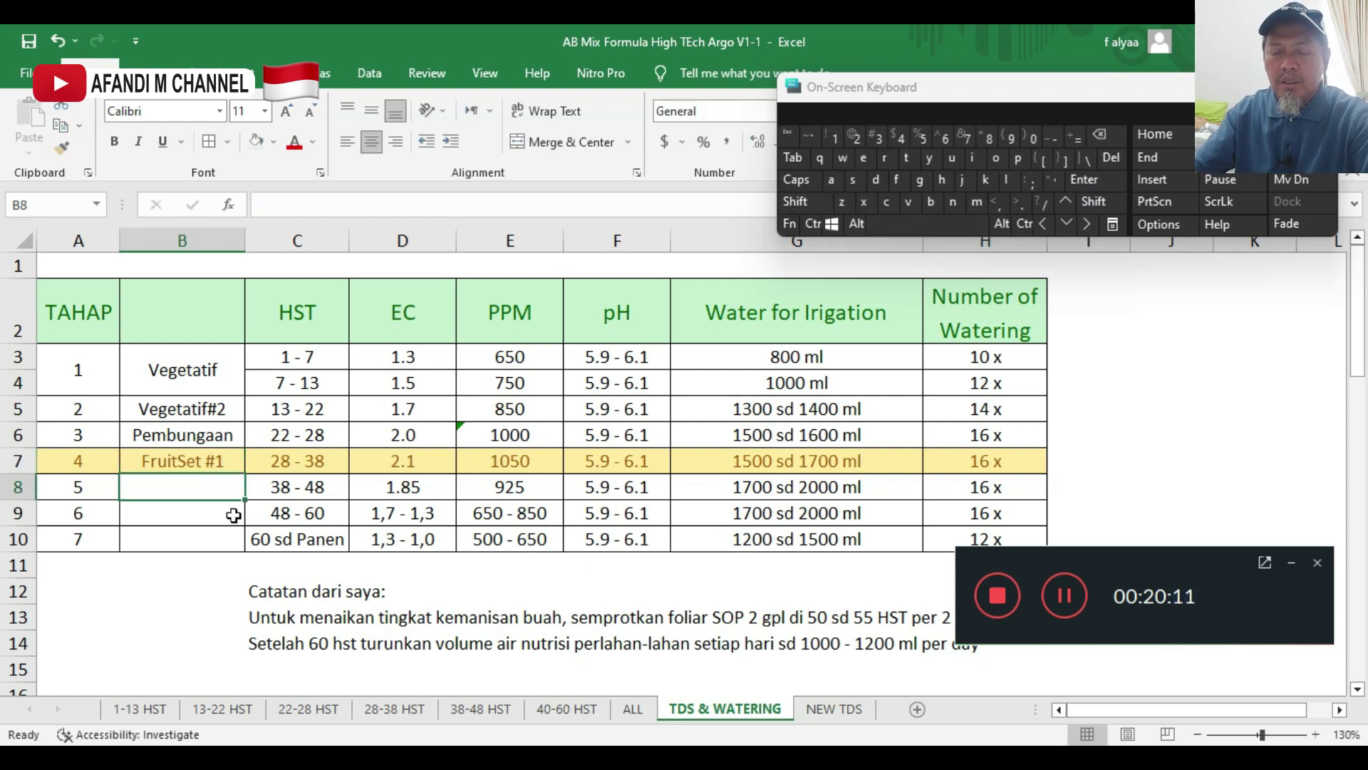
- Label stage 5 "Fruitset #2" in B8
text(Fruitset )
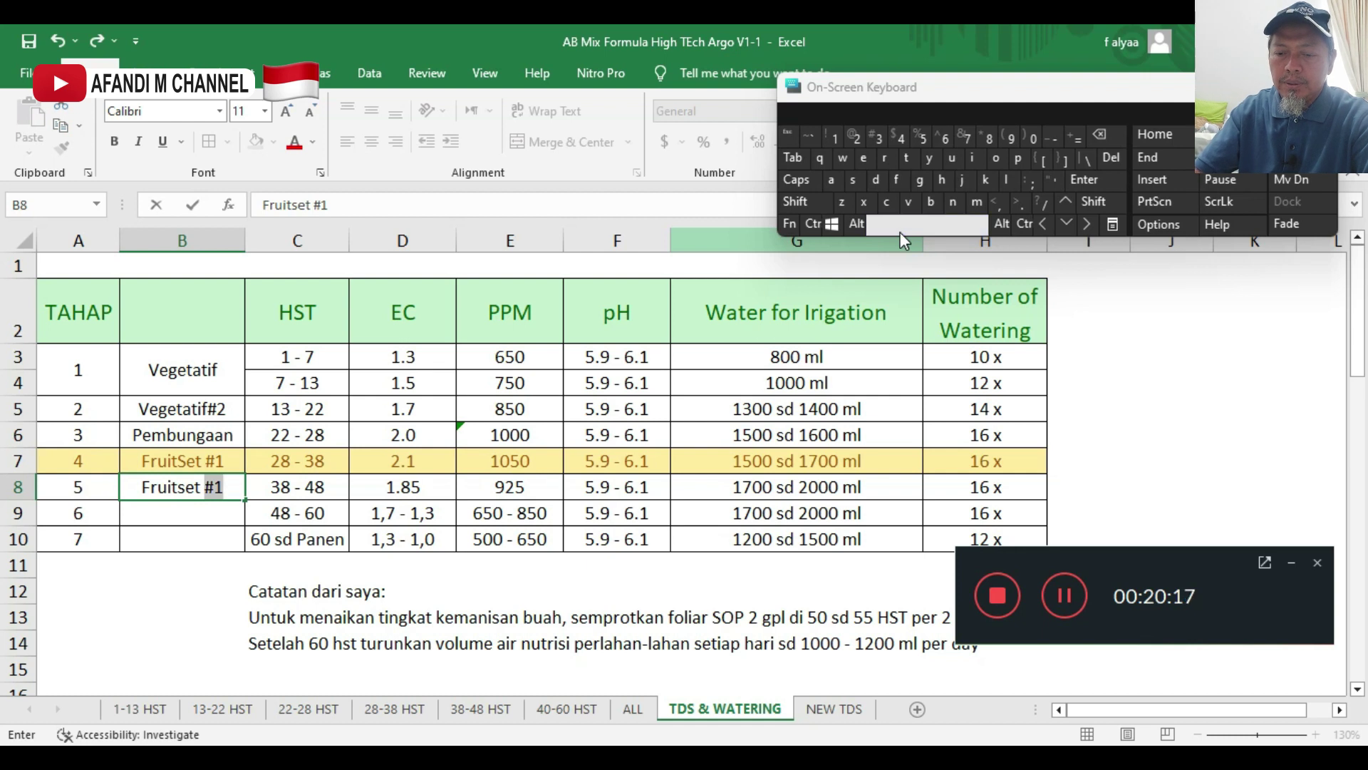
text(#2)
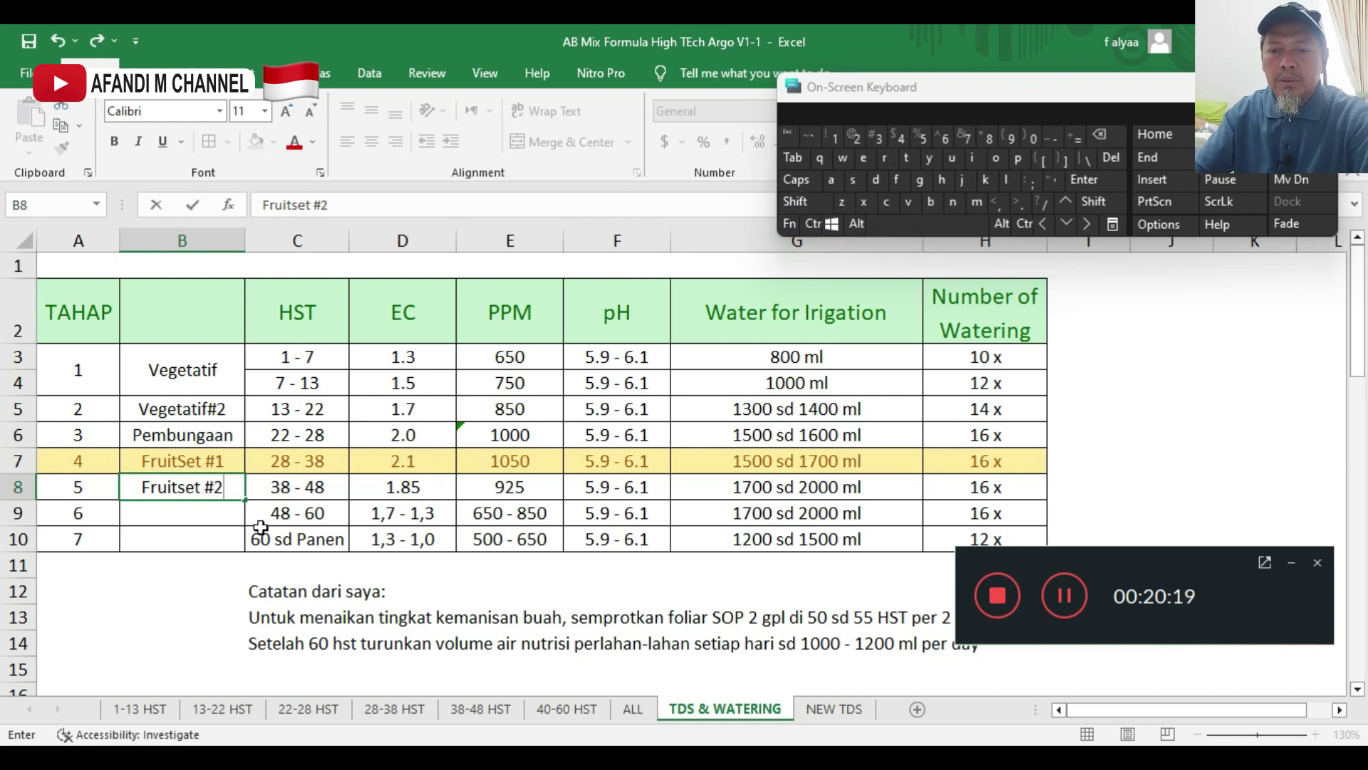
click(207, 517)
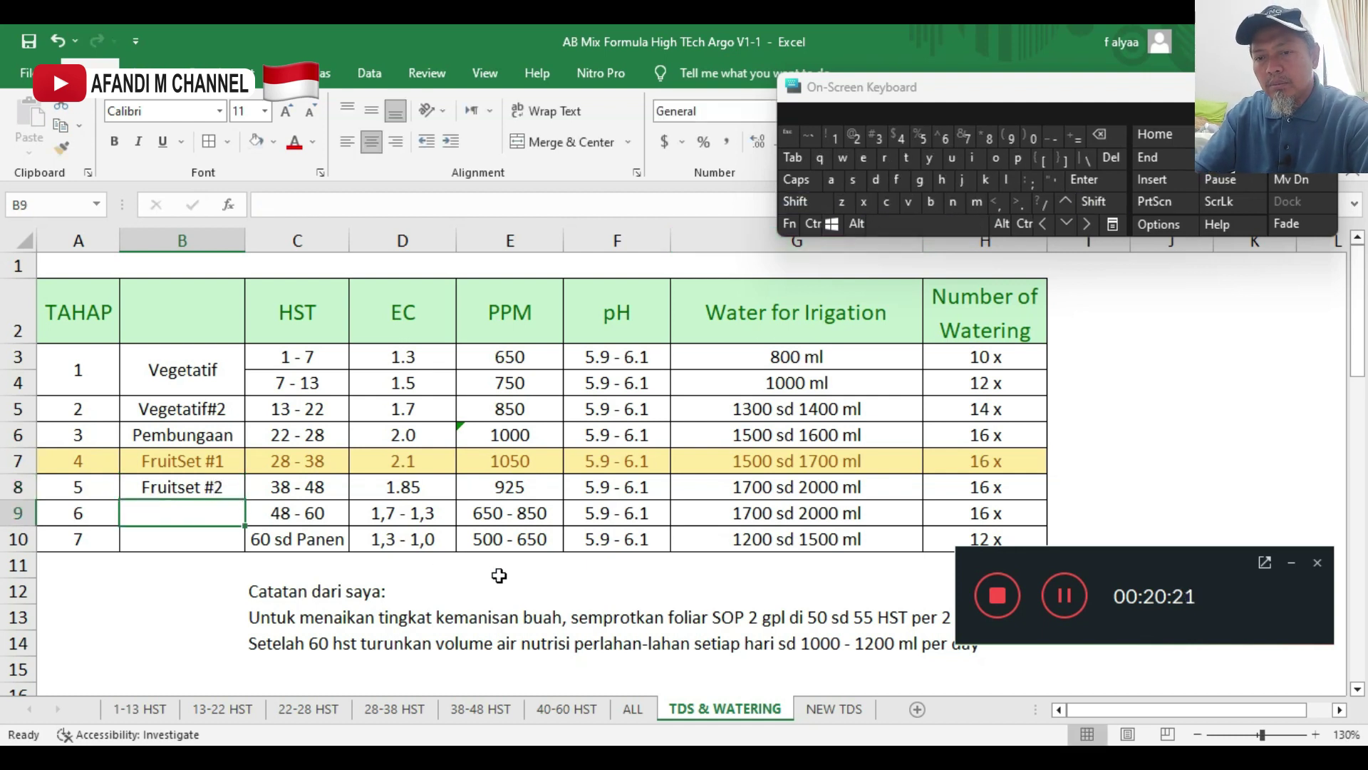
- Label stage 6 "Fruit Fill" in B9
key(shift)
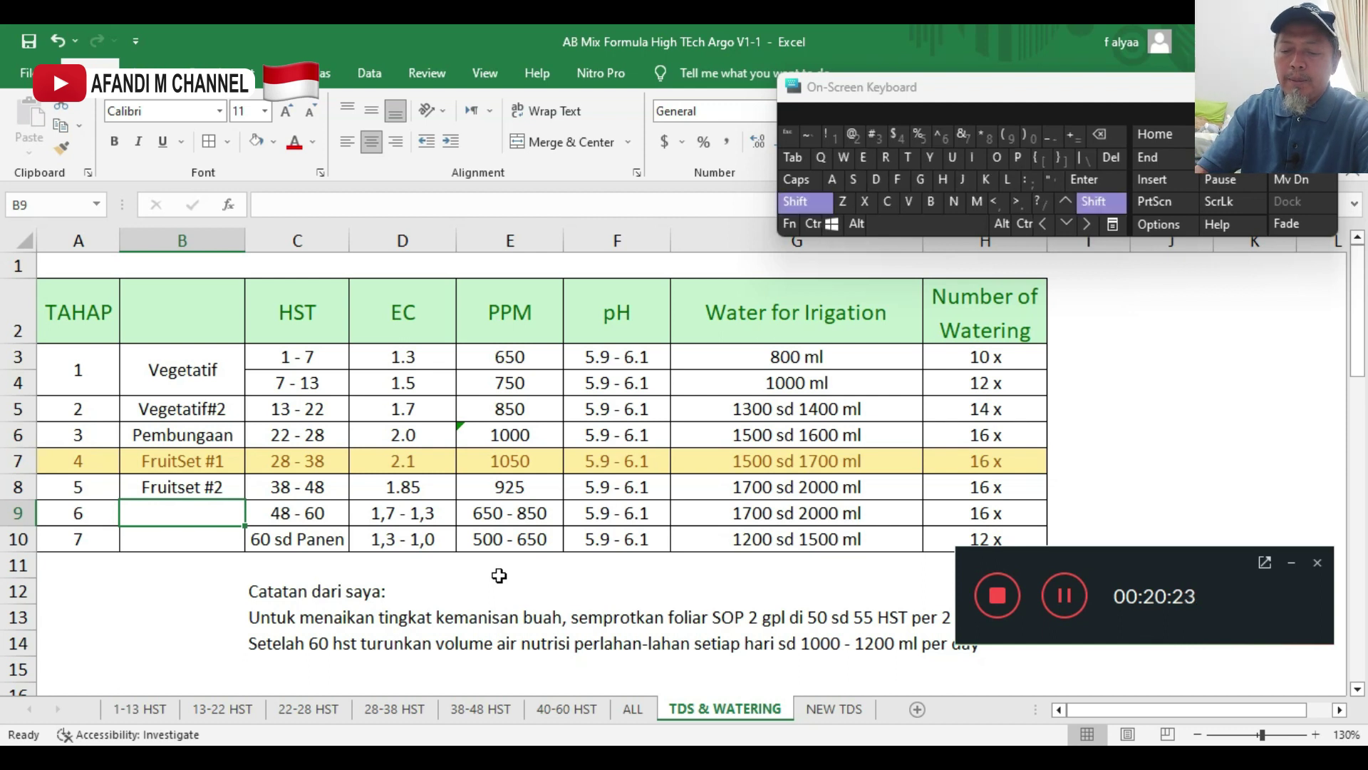
text(Fruit)
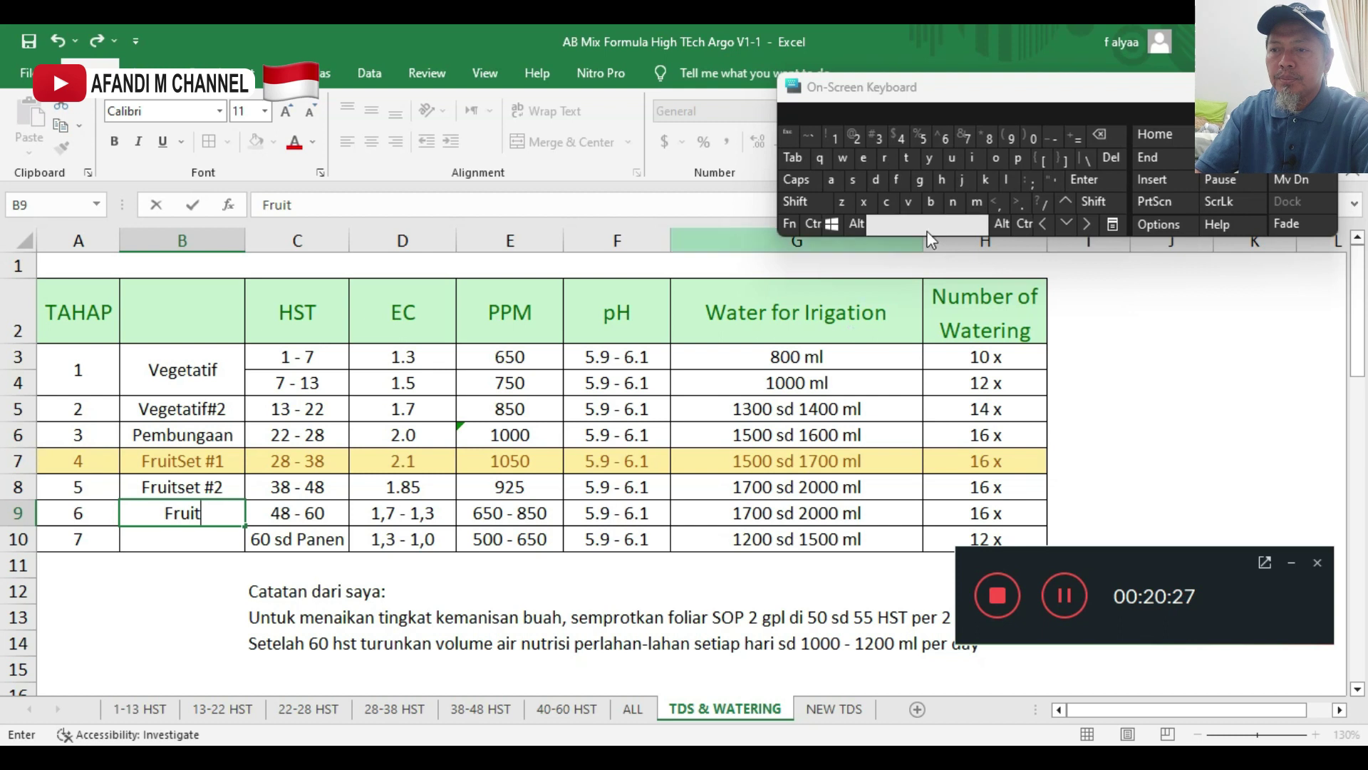
text( Fill)
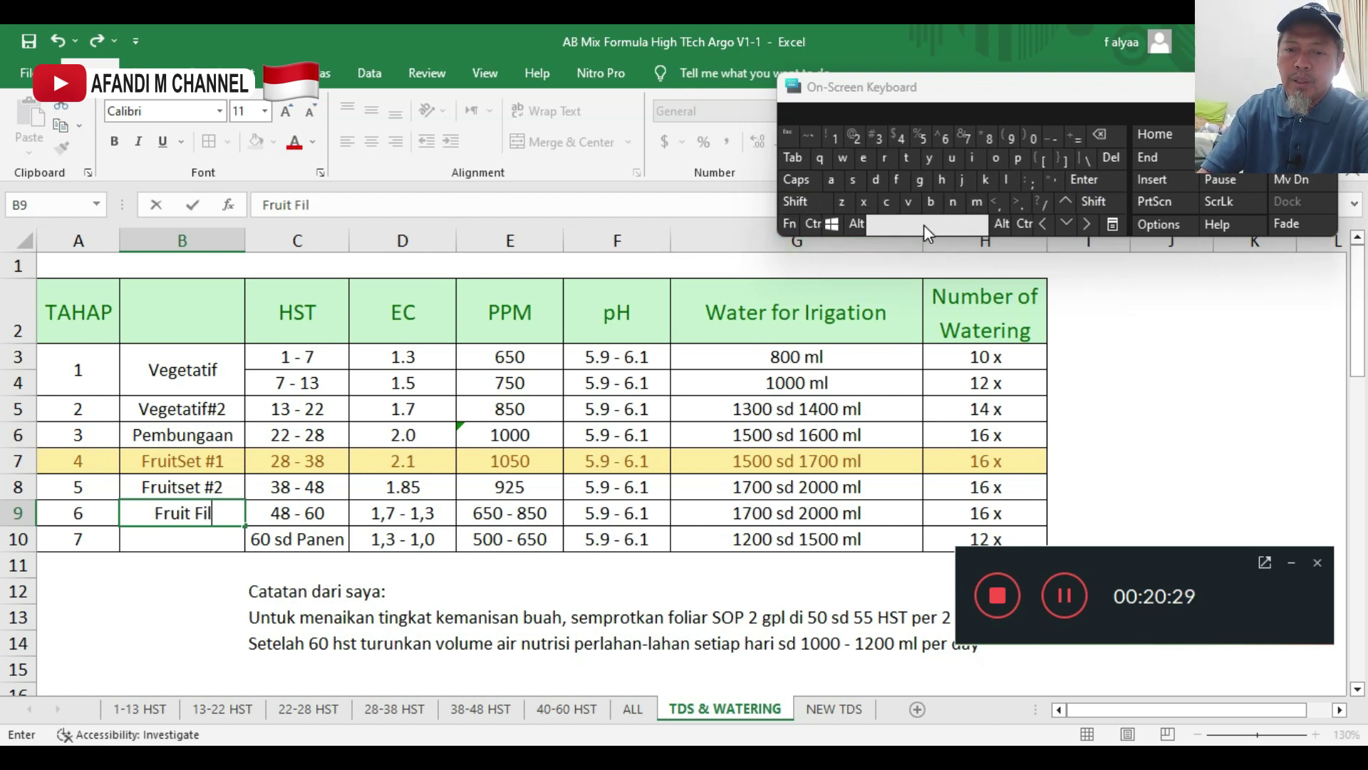
click(321, 536)
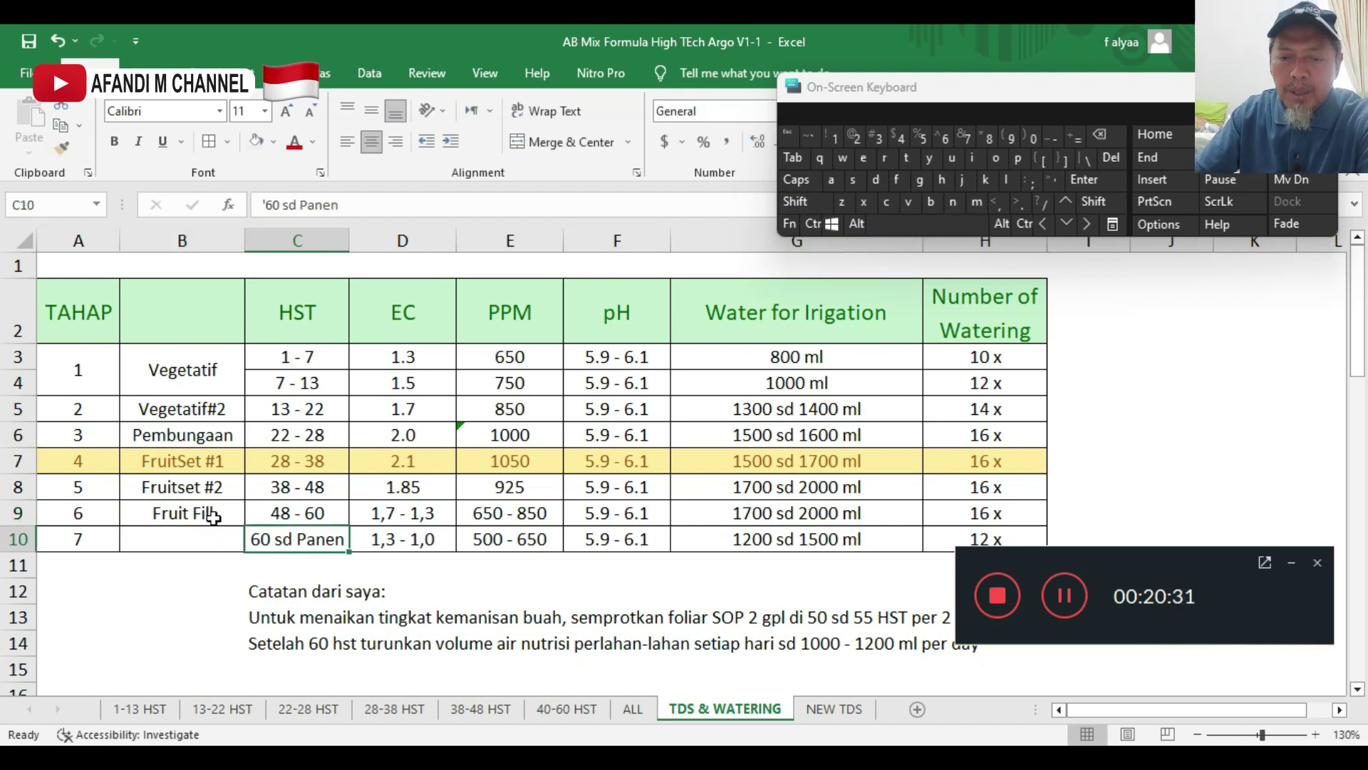
click(215, 545)
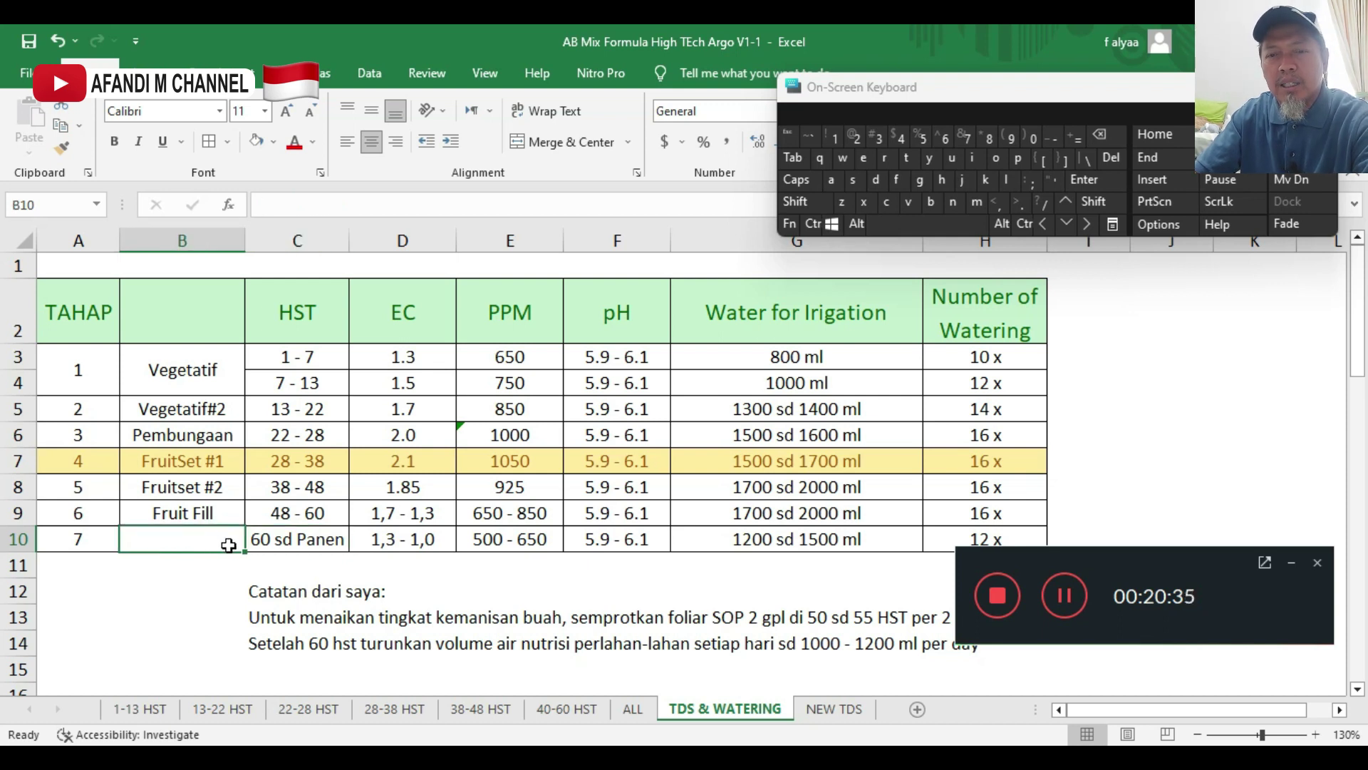
click(290, 550)
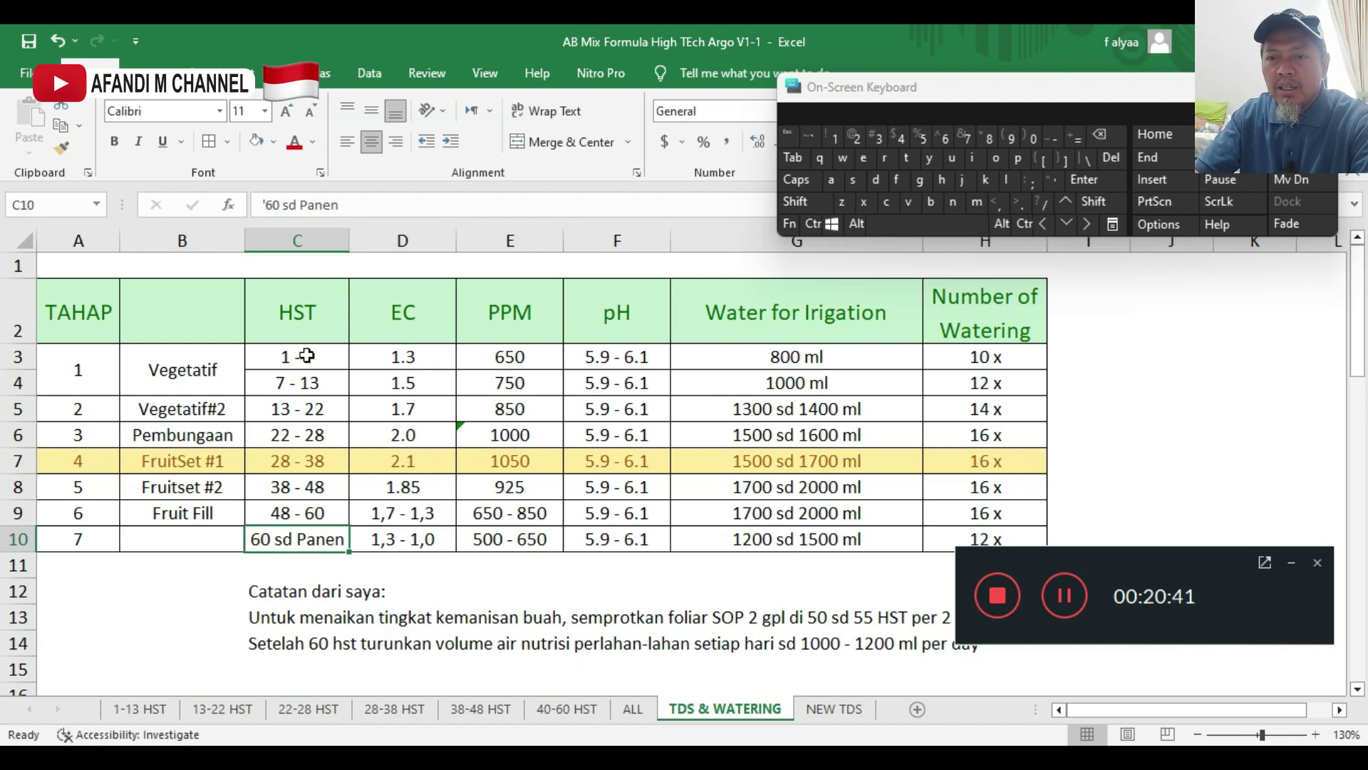
- Extend the stage 1 label in merged cell B3 to read "Vegetatif #1"
click(182, 372)
click(387, 205)
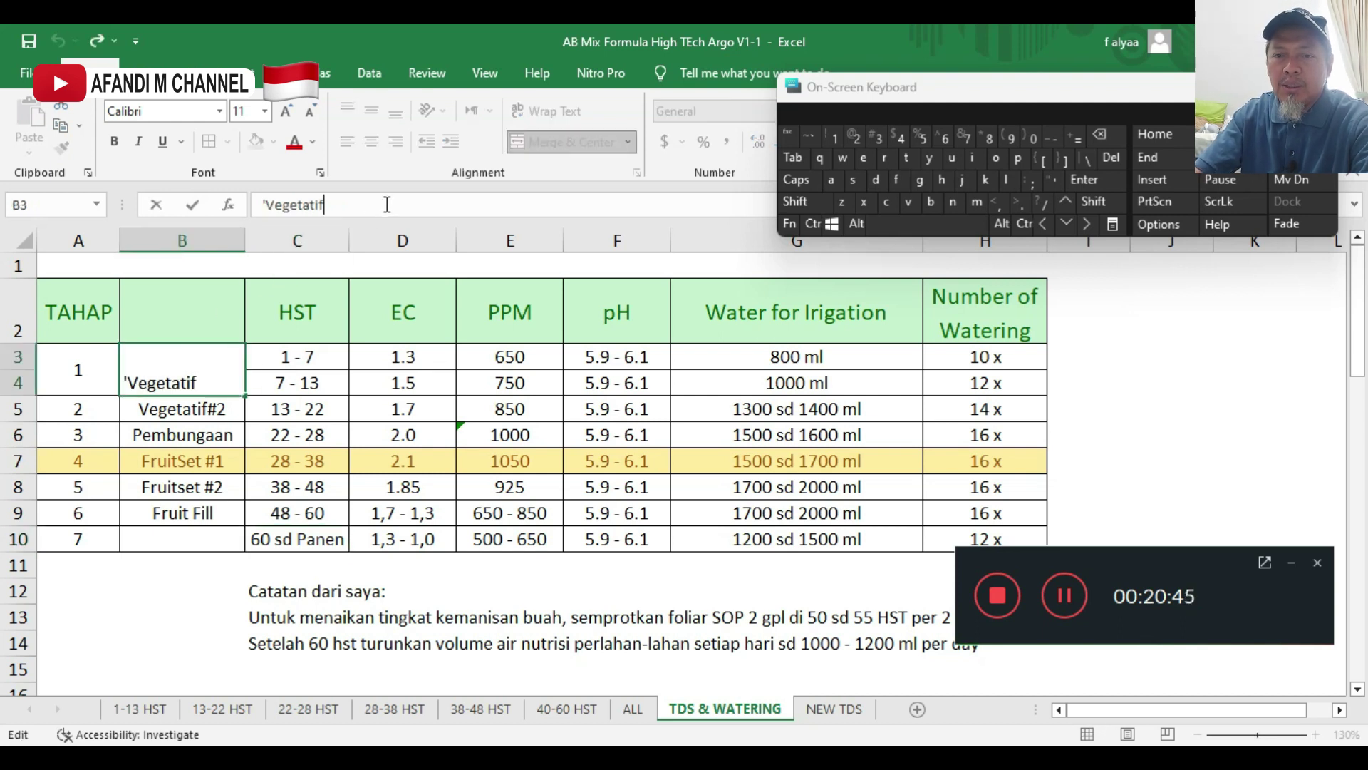
click(947, 229)
text(#)
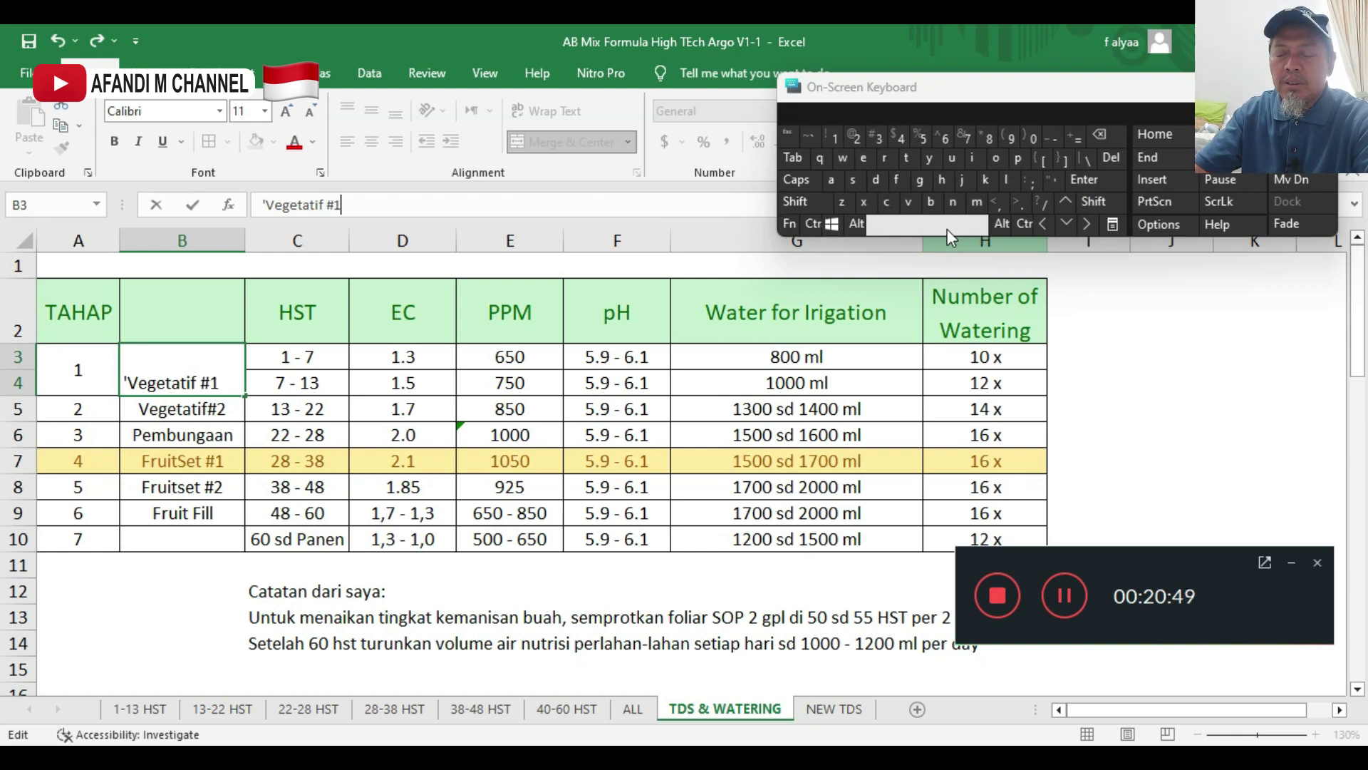
text(1)
click(258, 456)
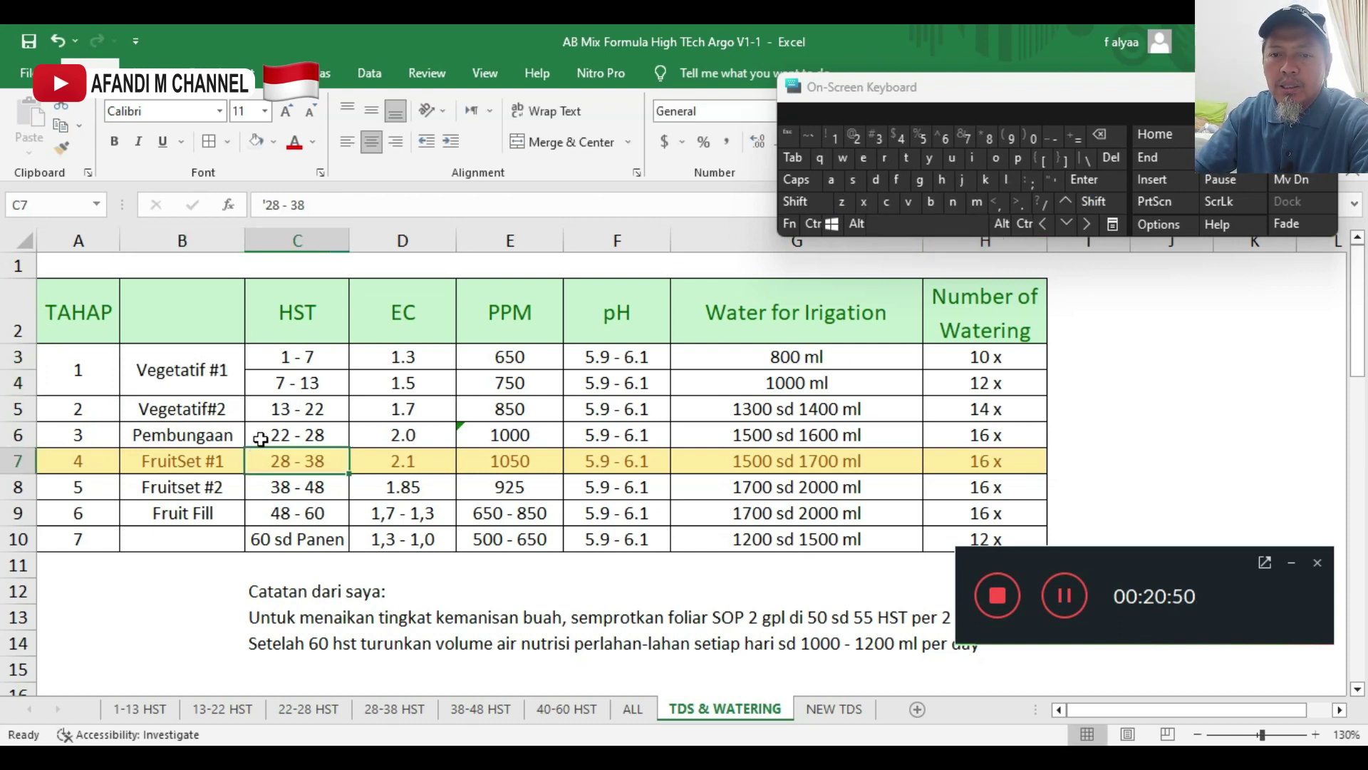
- Examine the HST ranges with their EC and PPM targets from stage 1 through stage 7
click(314, 360)
click(314, 381)
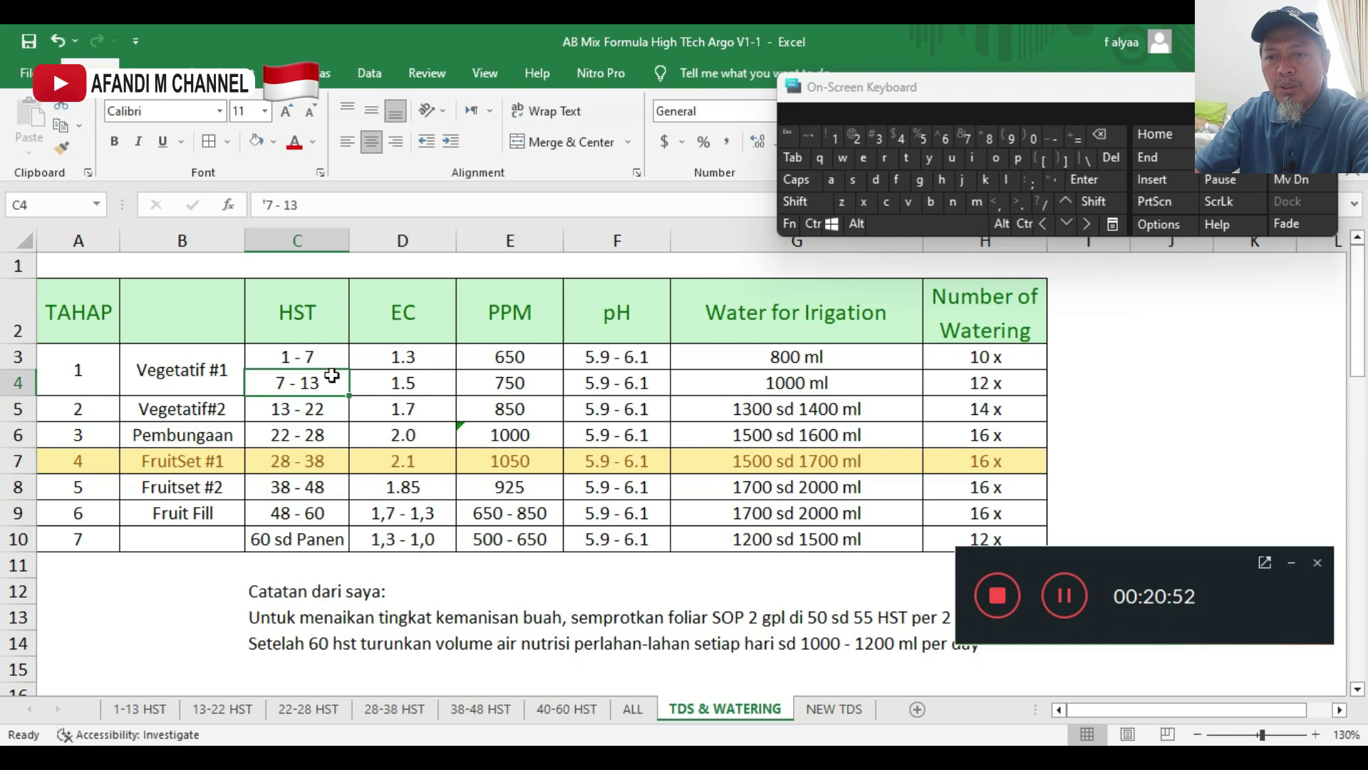
mouse_move(519, 362)
mouse_down()
mouse_move(517, 383)
mouse_move(523, 357)
mouse_up()
click(520, 385)
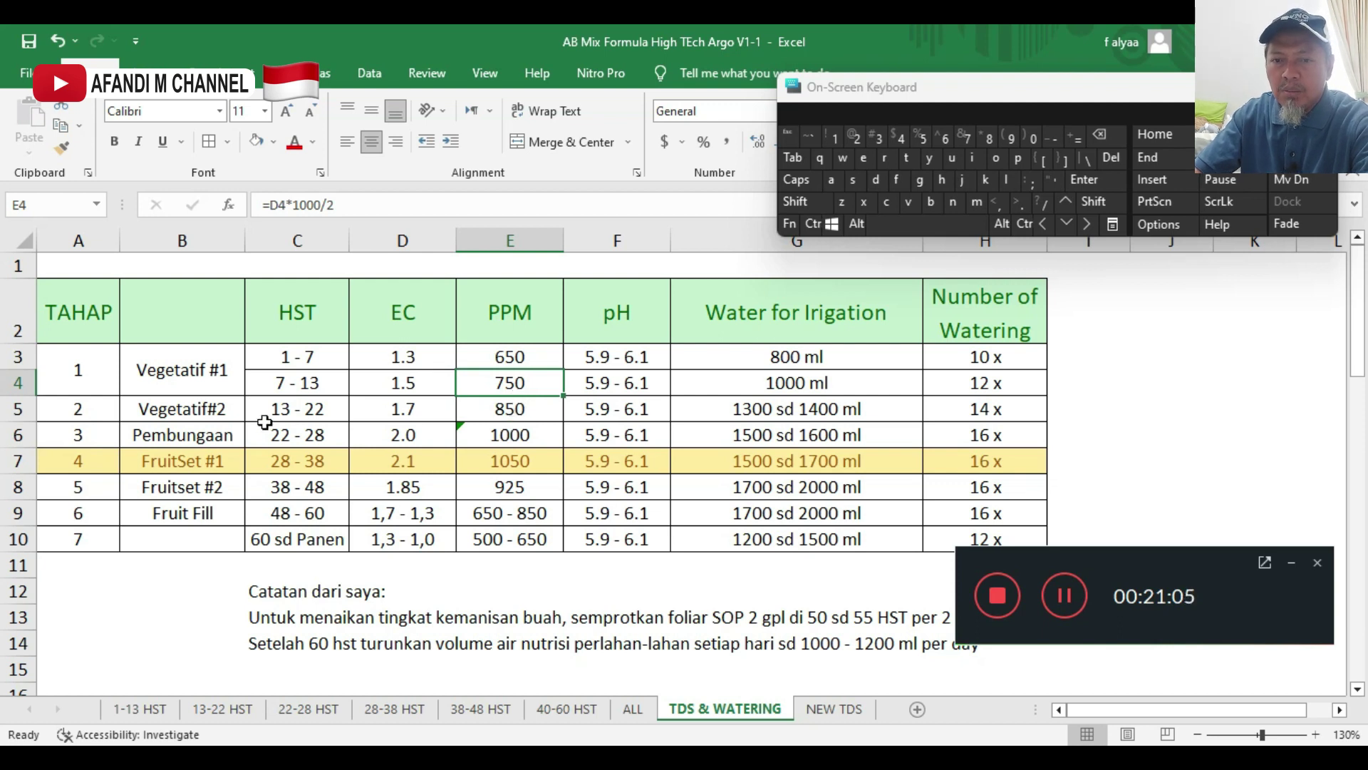
click(524, 490)
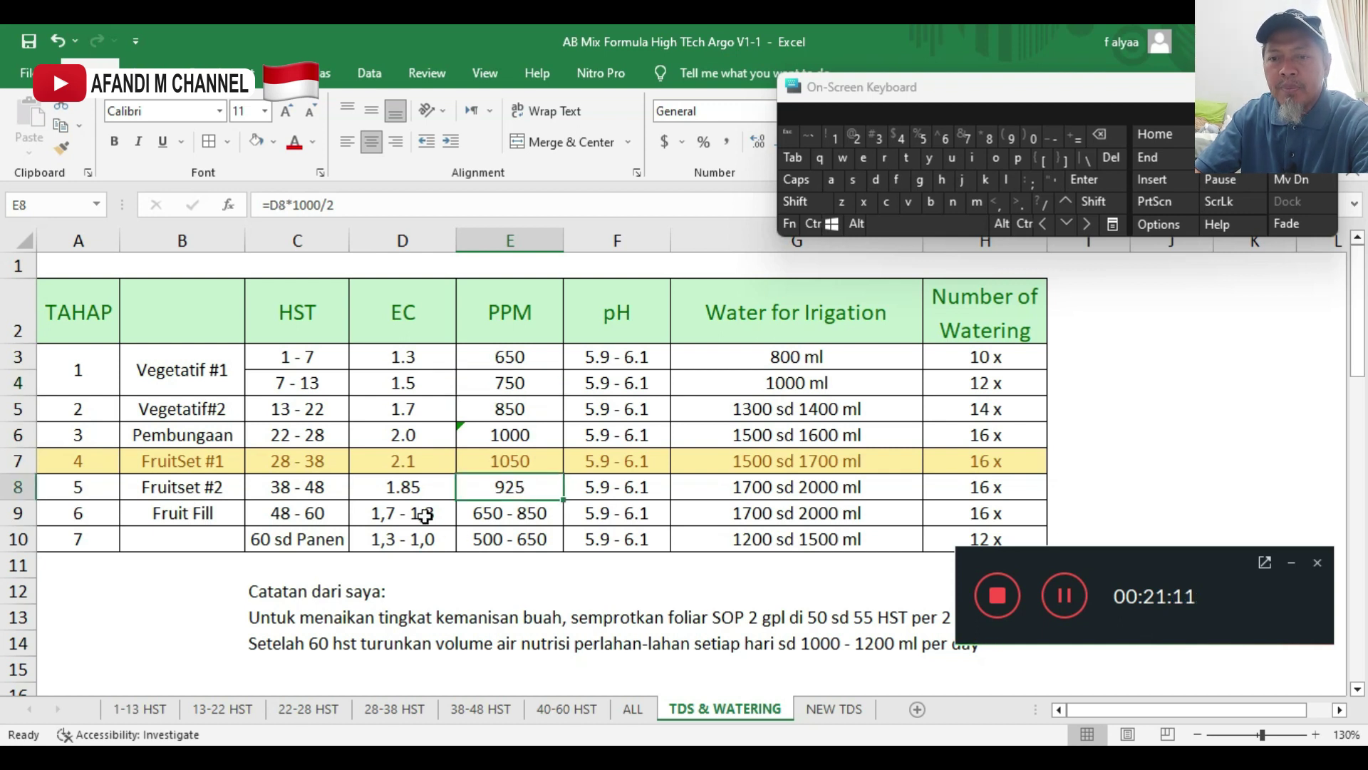
click(518, 521)
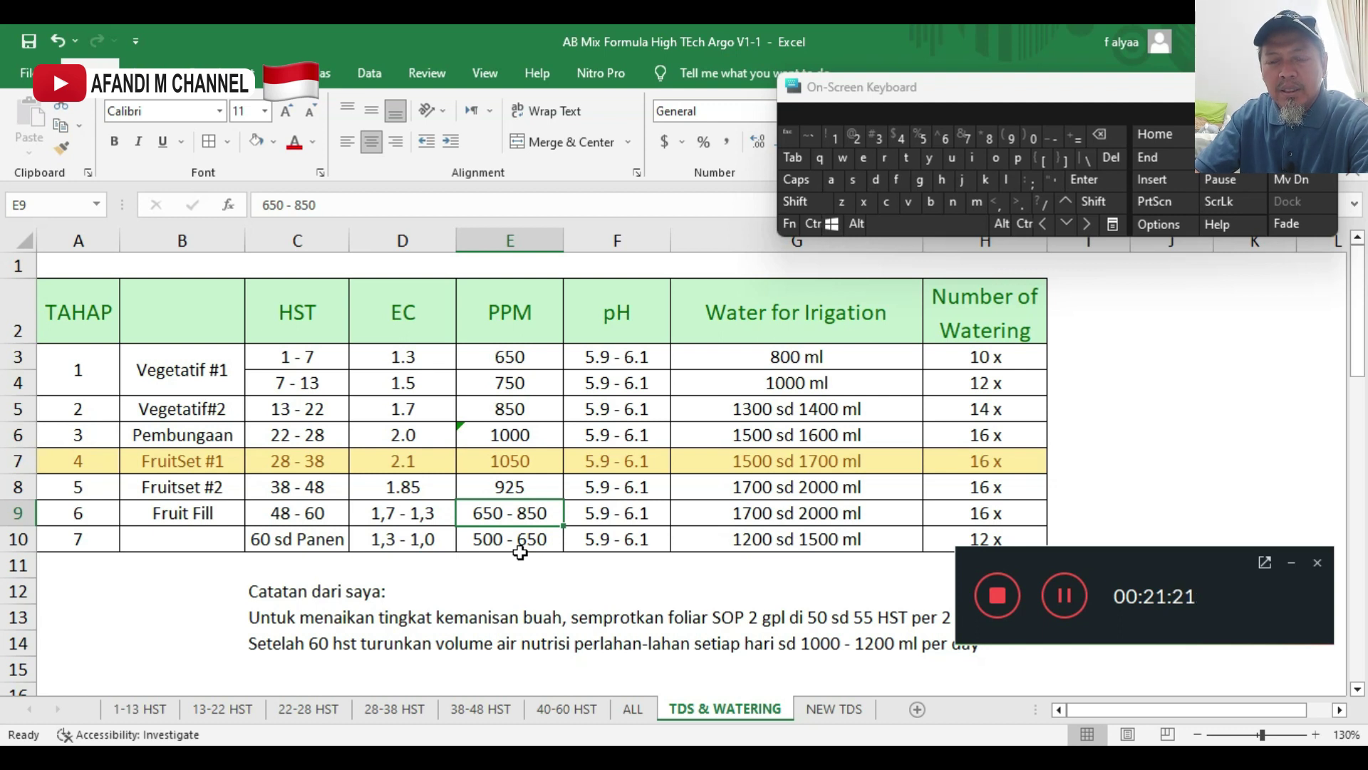
click(424, 546)
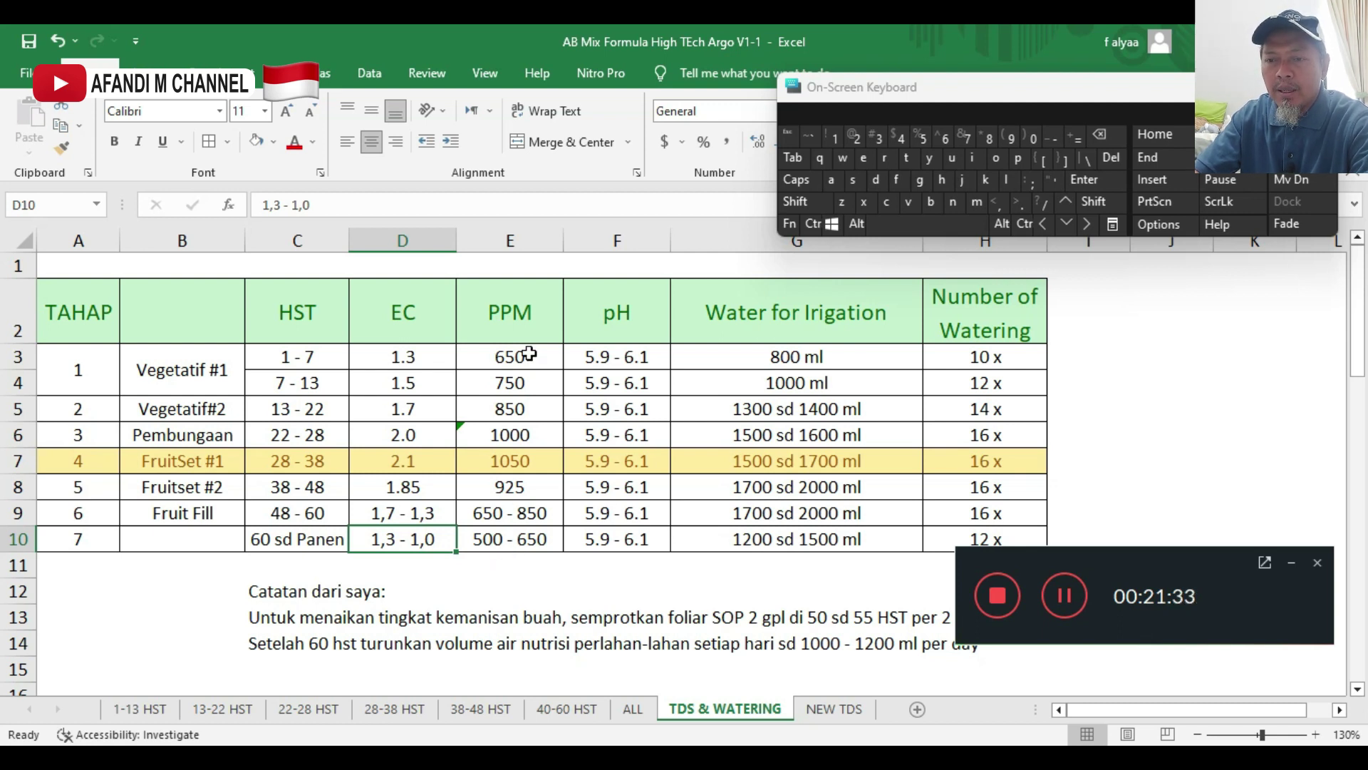
- Examine the irrigation water volumes, number of waterings and pH ranges for all growth stages
drag(764, 356, 789, 542)
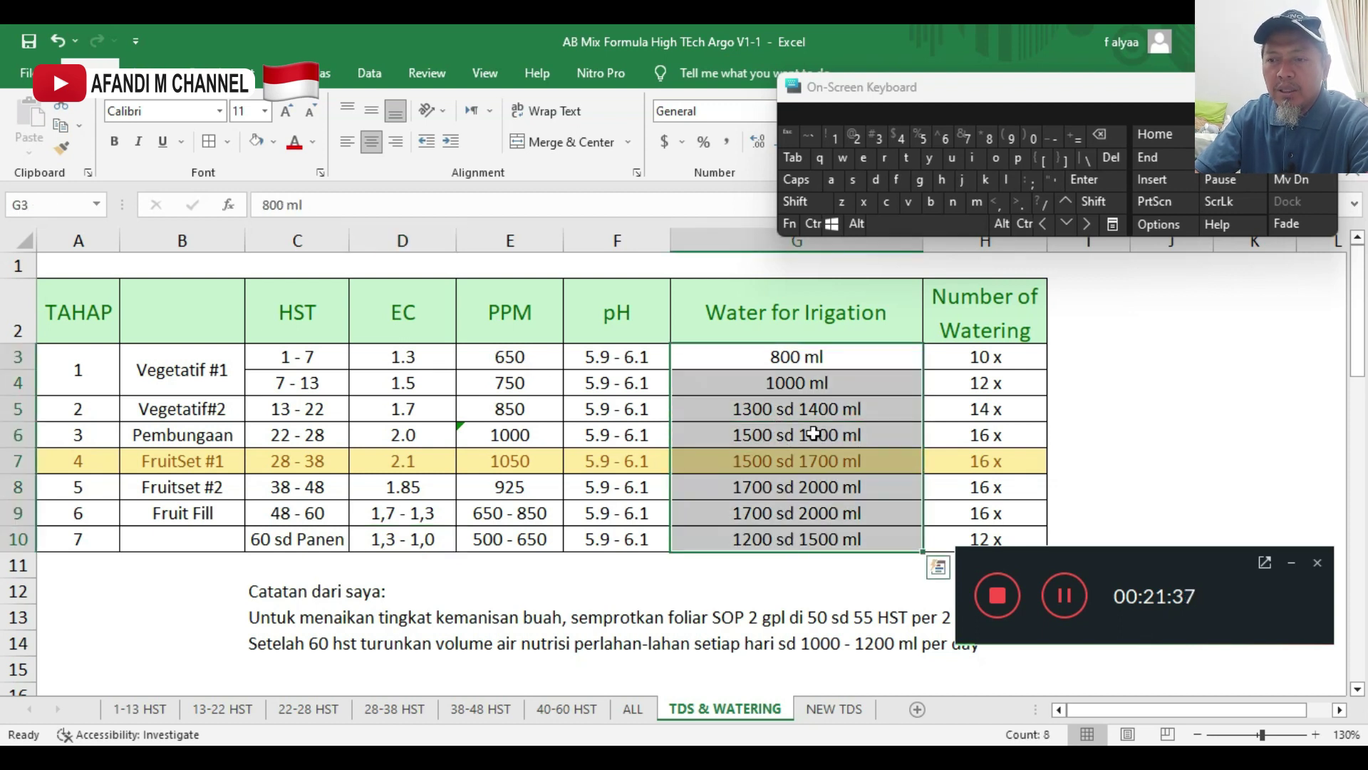
drag(813, 354, 823, 539)
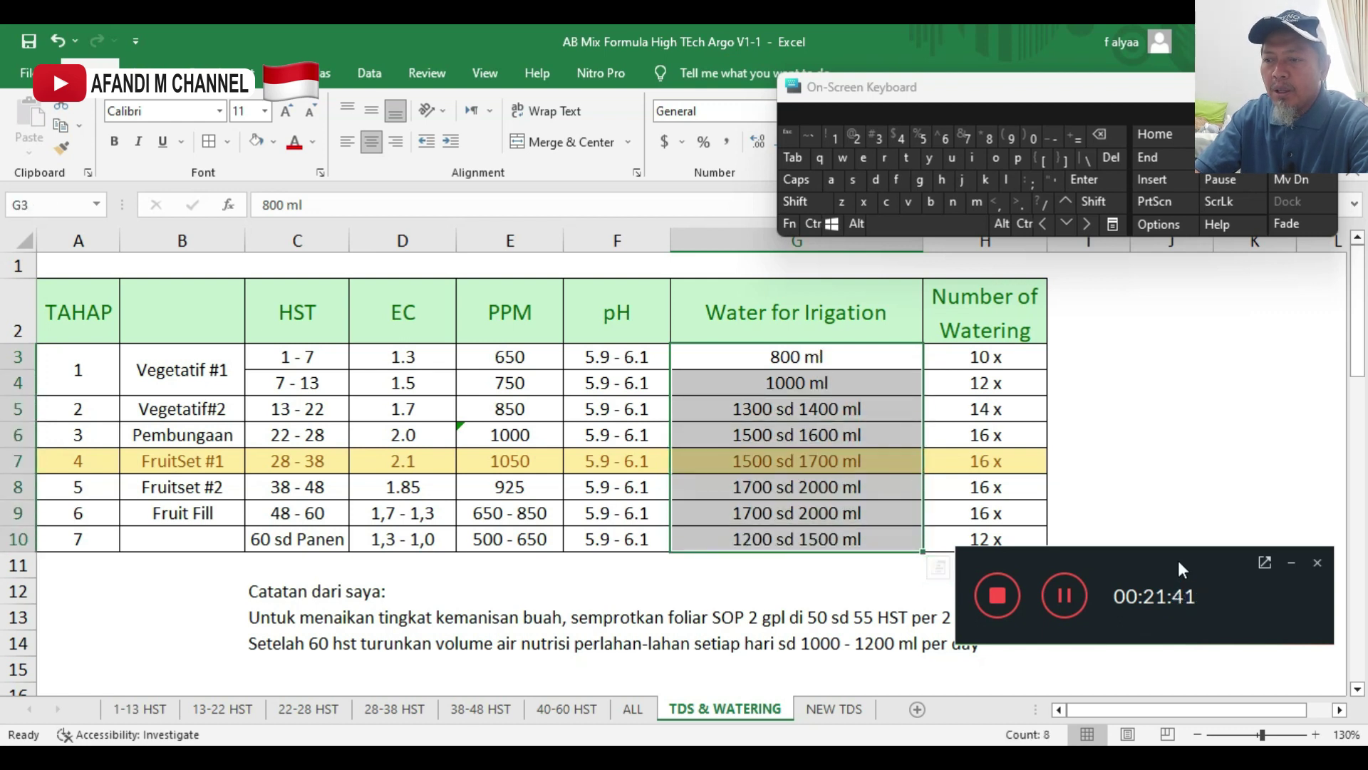
drag(1183, 574, 1159, 615)
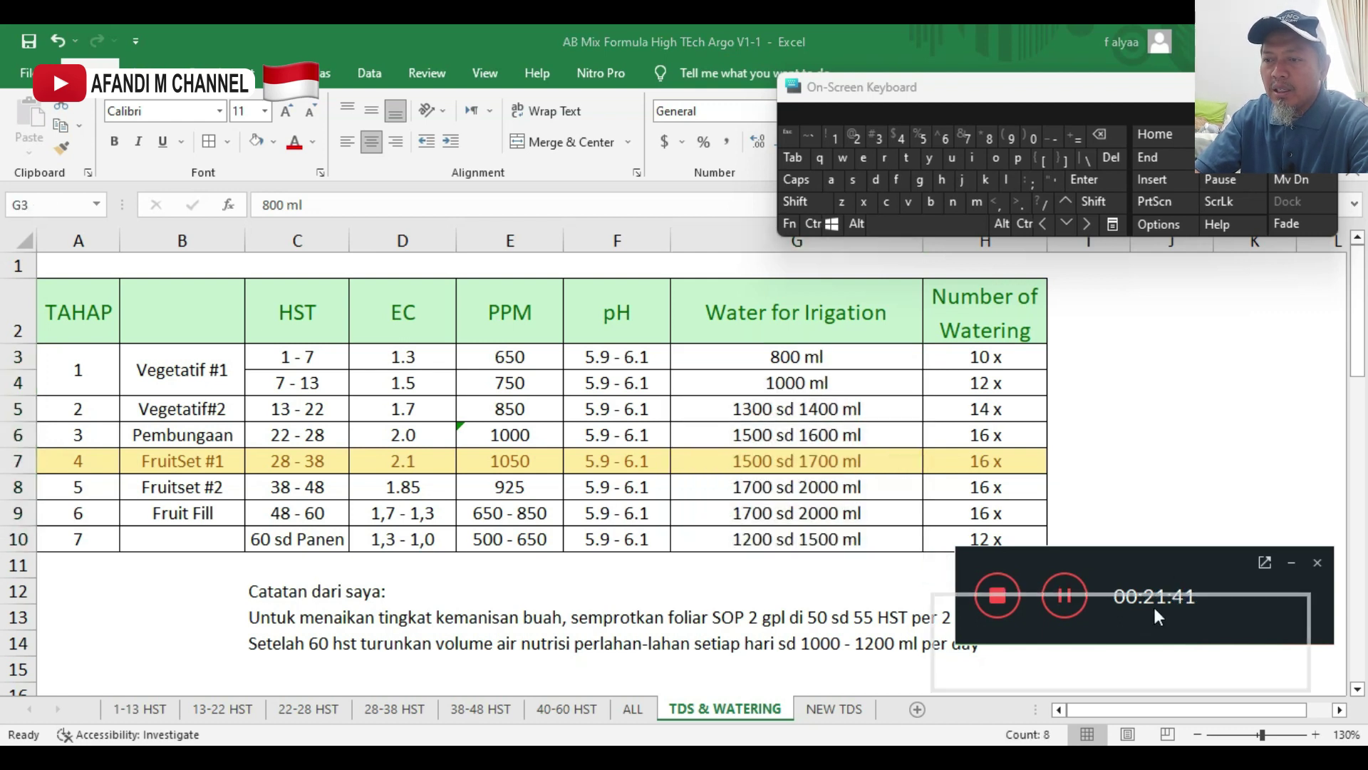
click(1026, 381)
click(1017, 409)
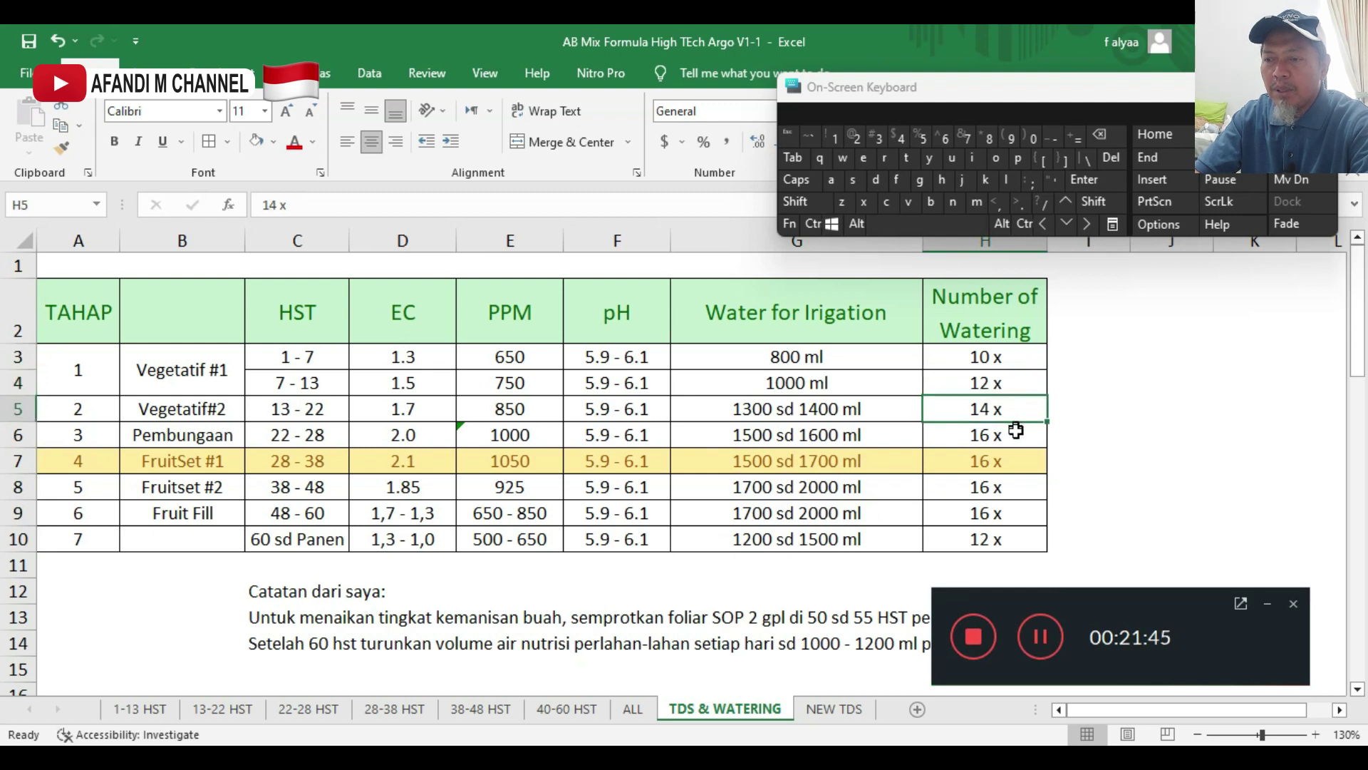
click(825, 356)
click(1012, 355)
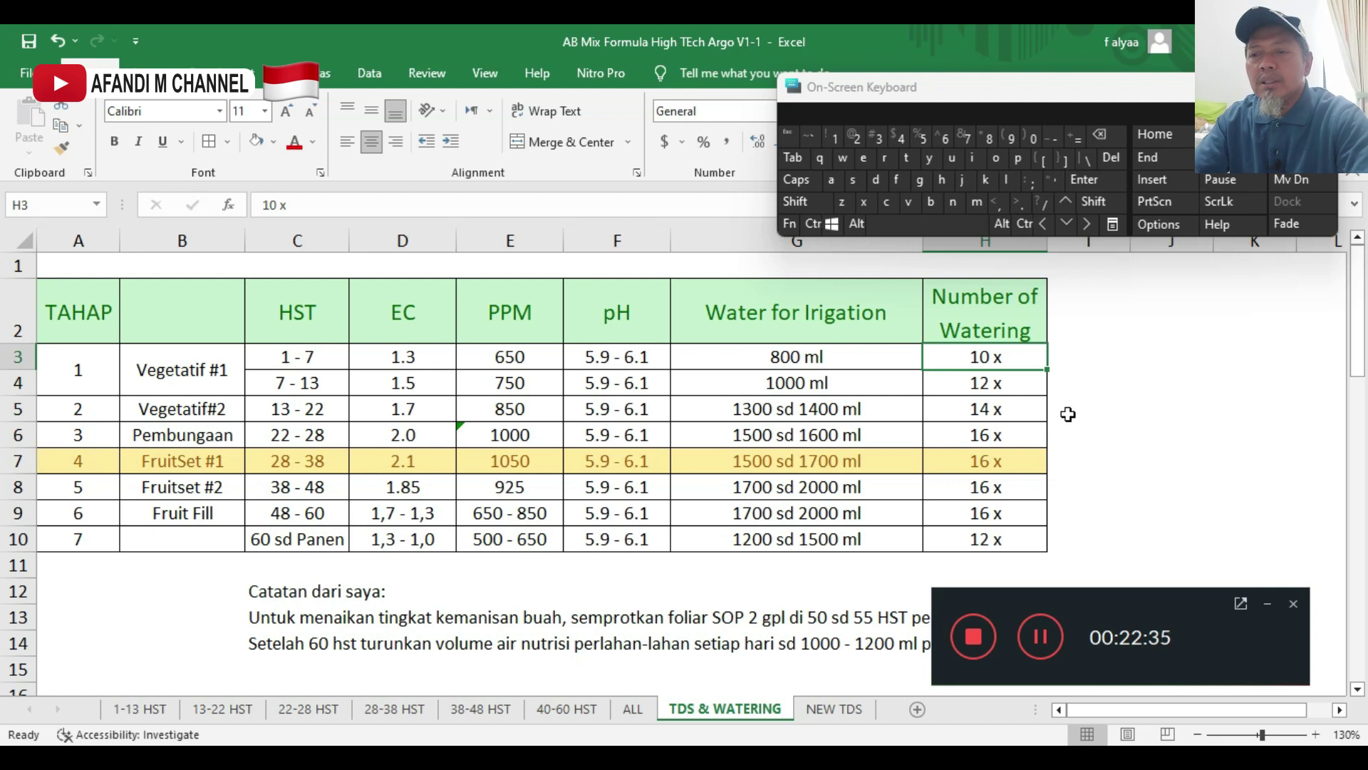
drag(842, 360, 833, 537)
click(824, 416)
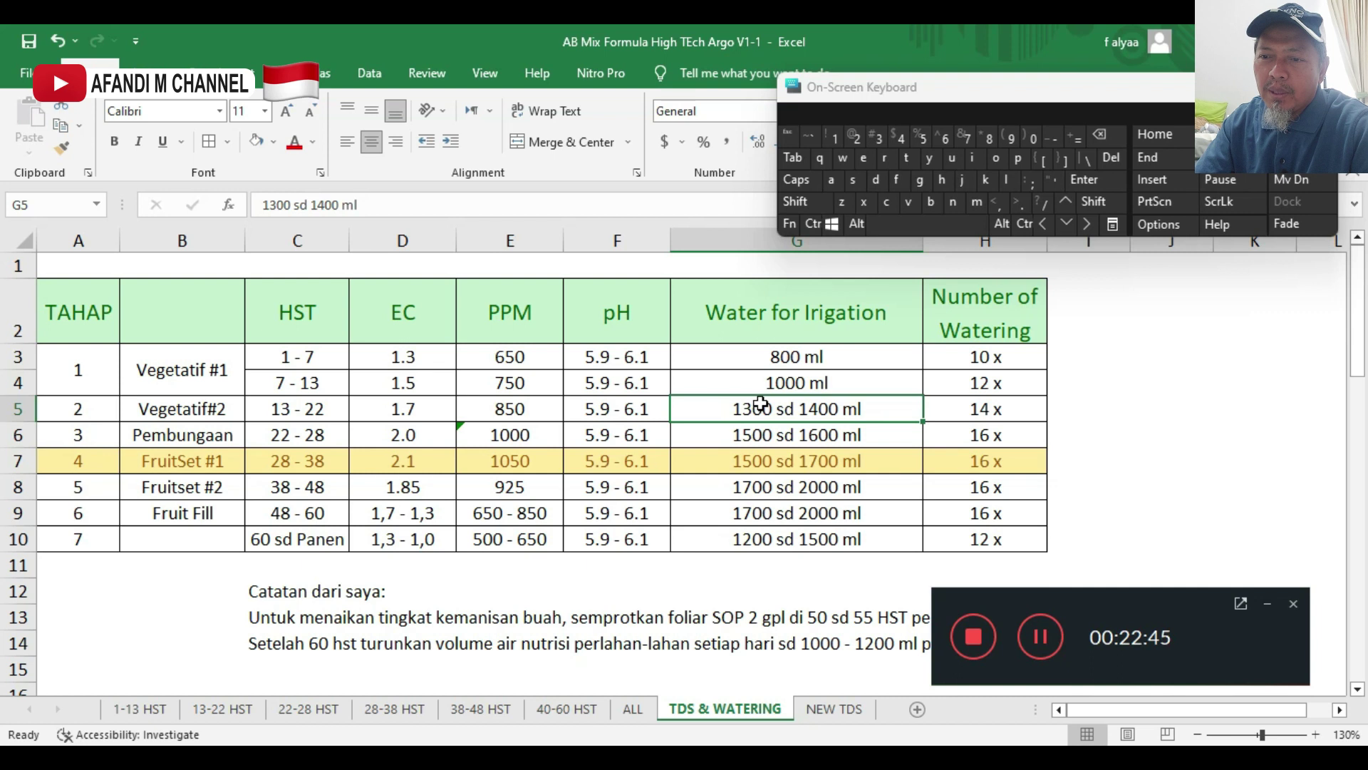
drag(639, 360, 625, 519)
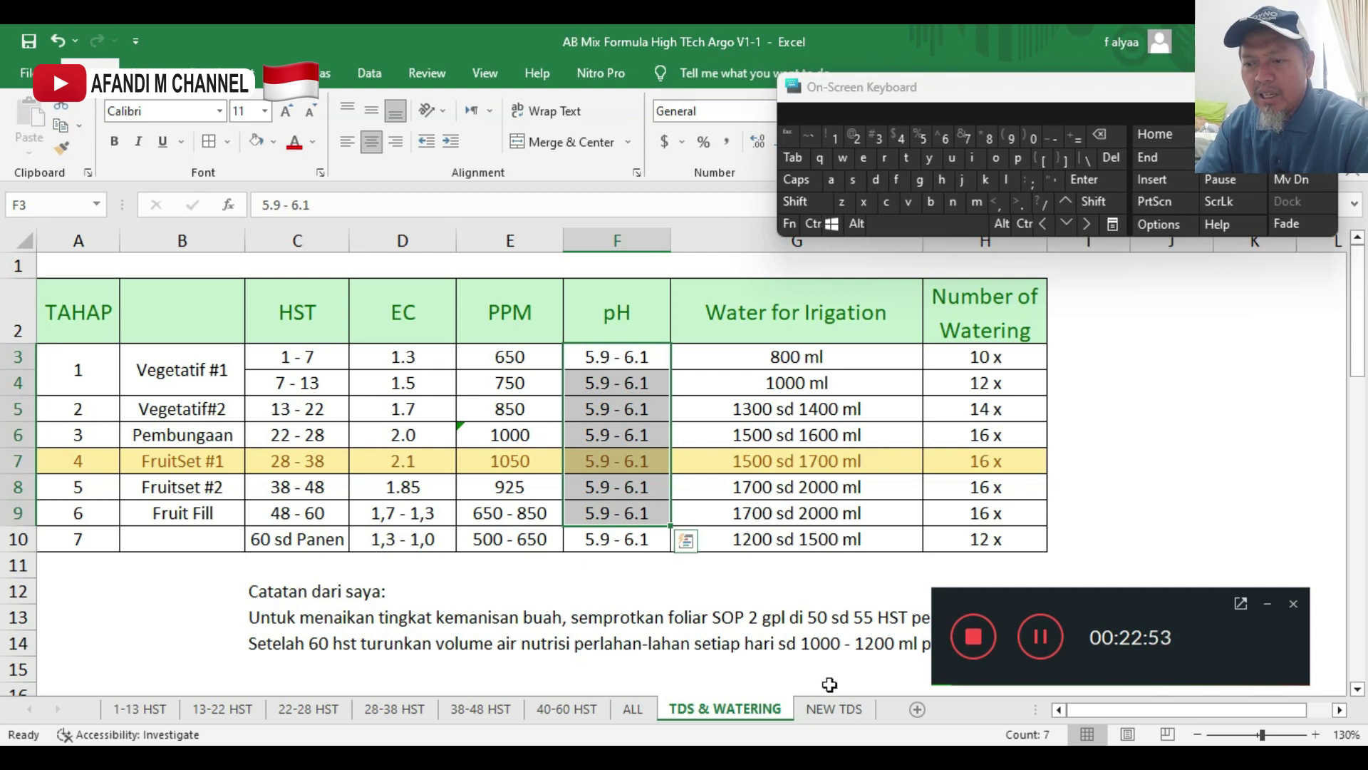
- On the NEW TDS sheet, expand the grouped source rows and set the new TDS for 1-13 HST to 561
click(838, 710)
scroll(663, 511, up, 4)
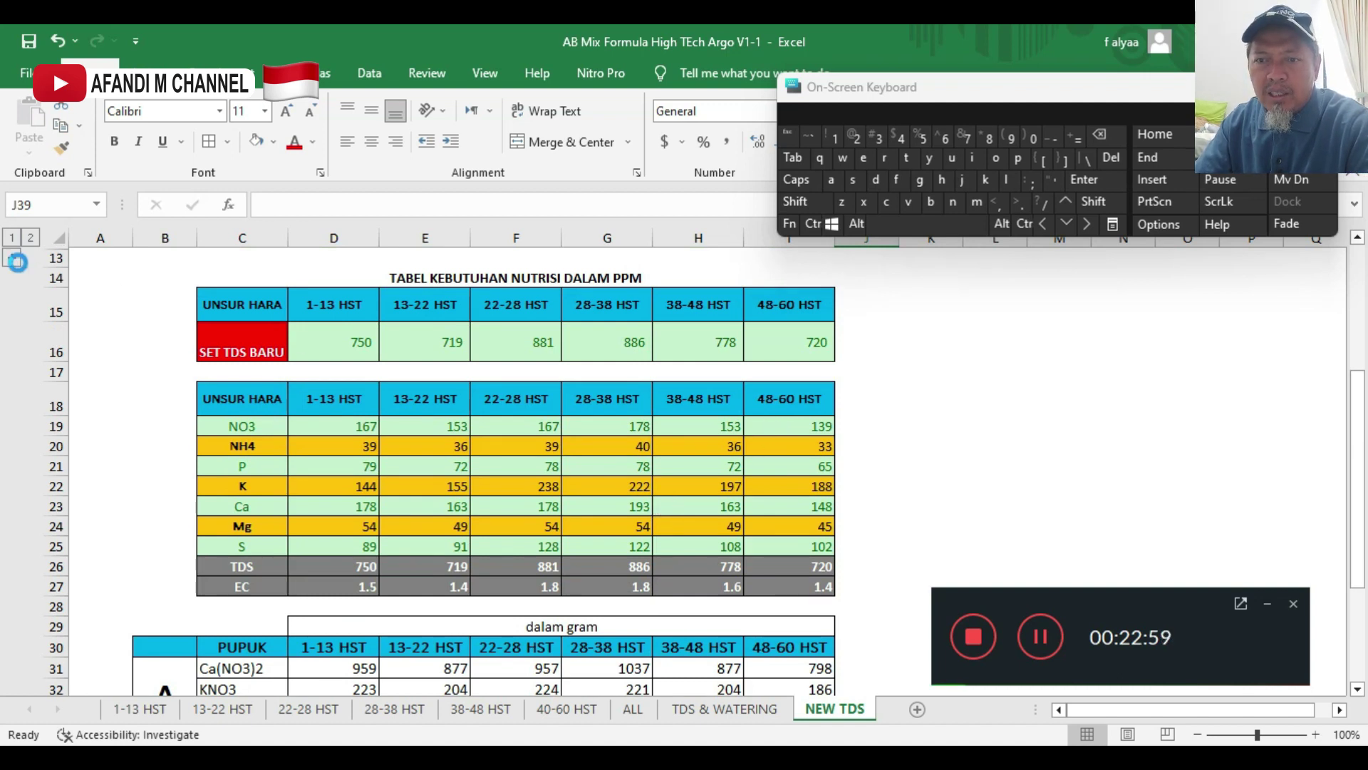
click(11, 258)
click(345, 473)
scroll(427, 509, down, 1)
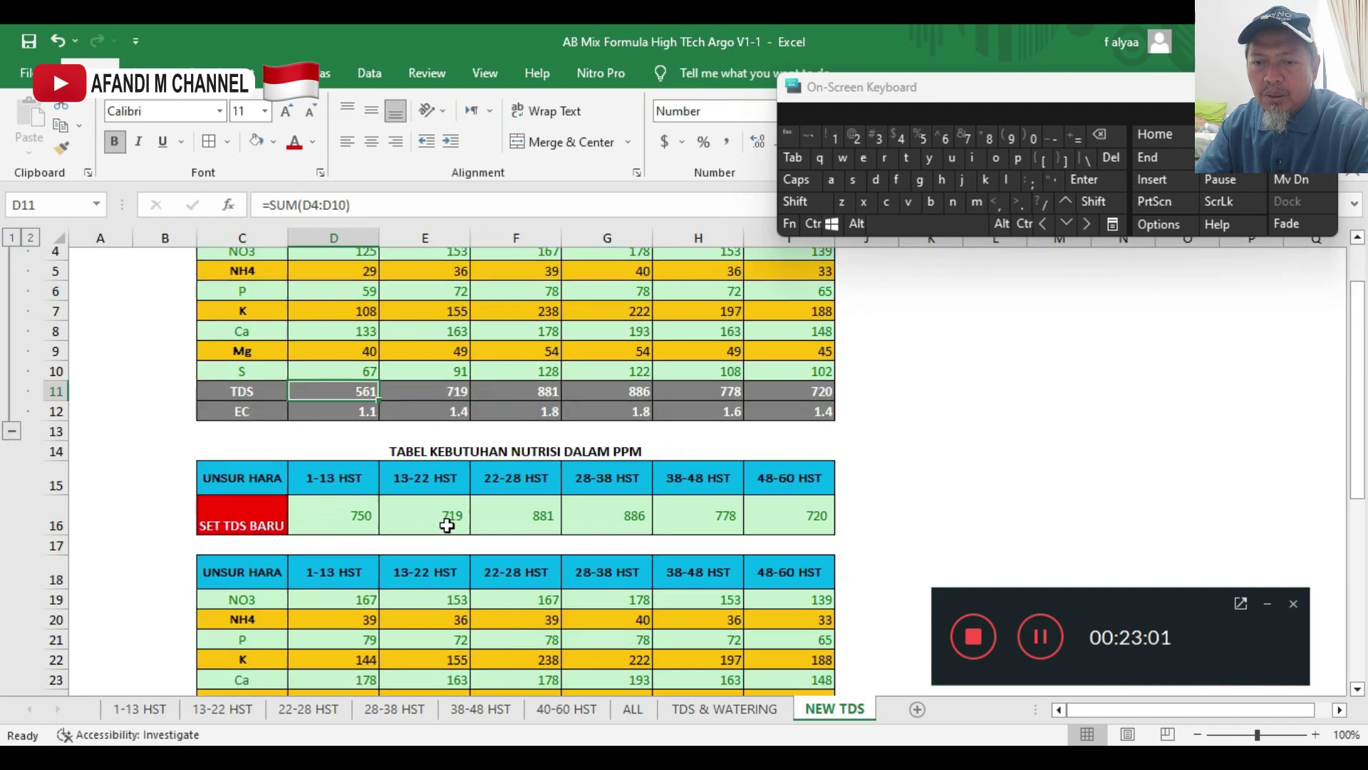
click(353, 503)
text(56)
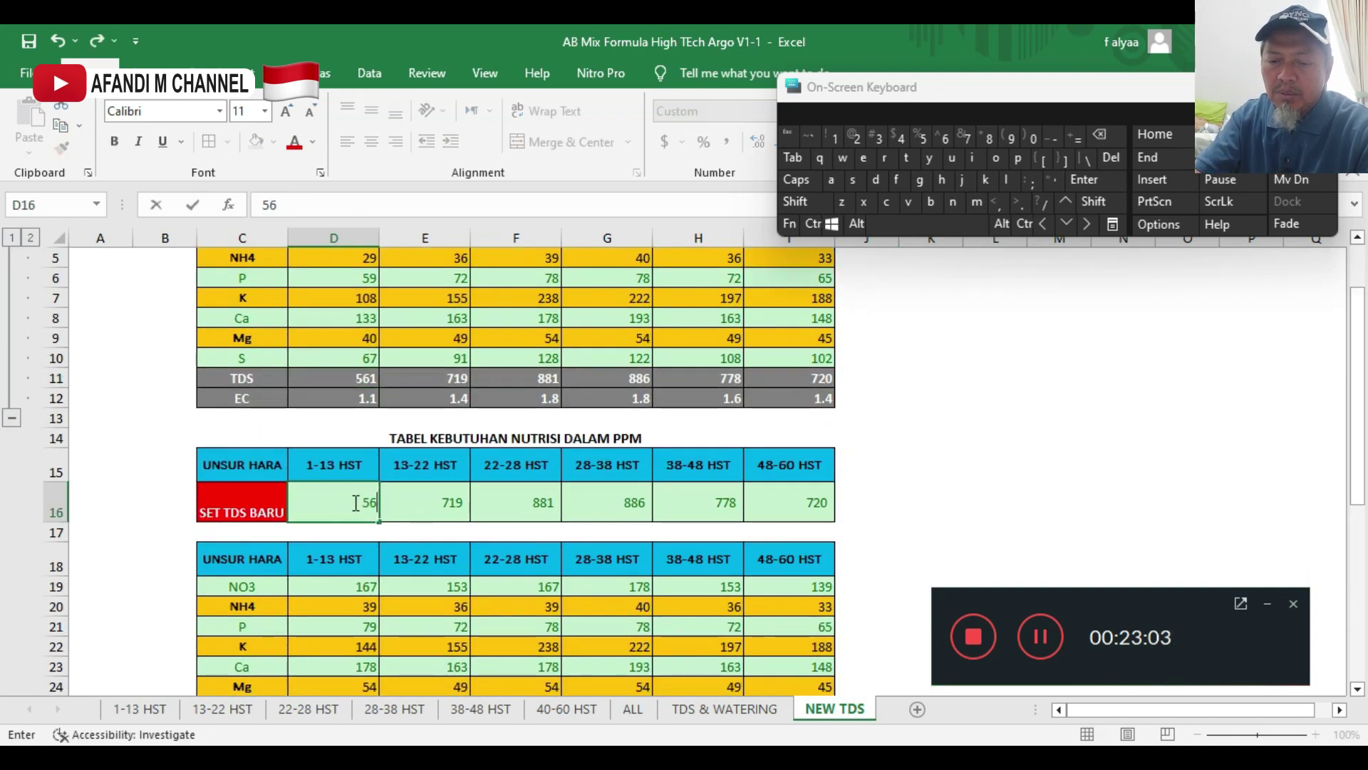
text(1)
click(520, 566)
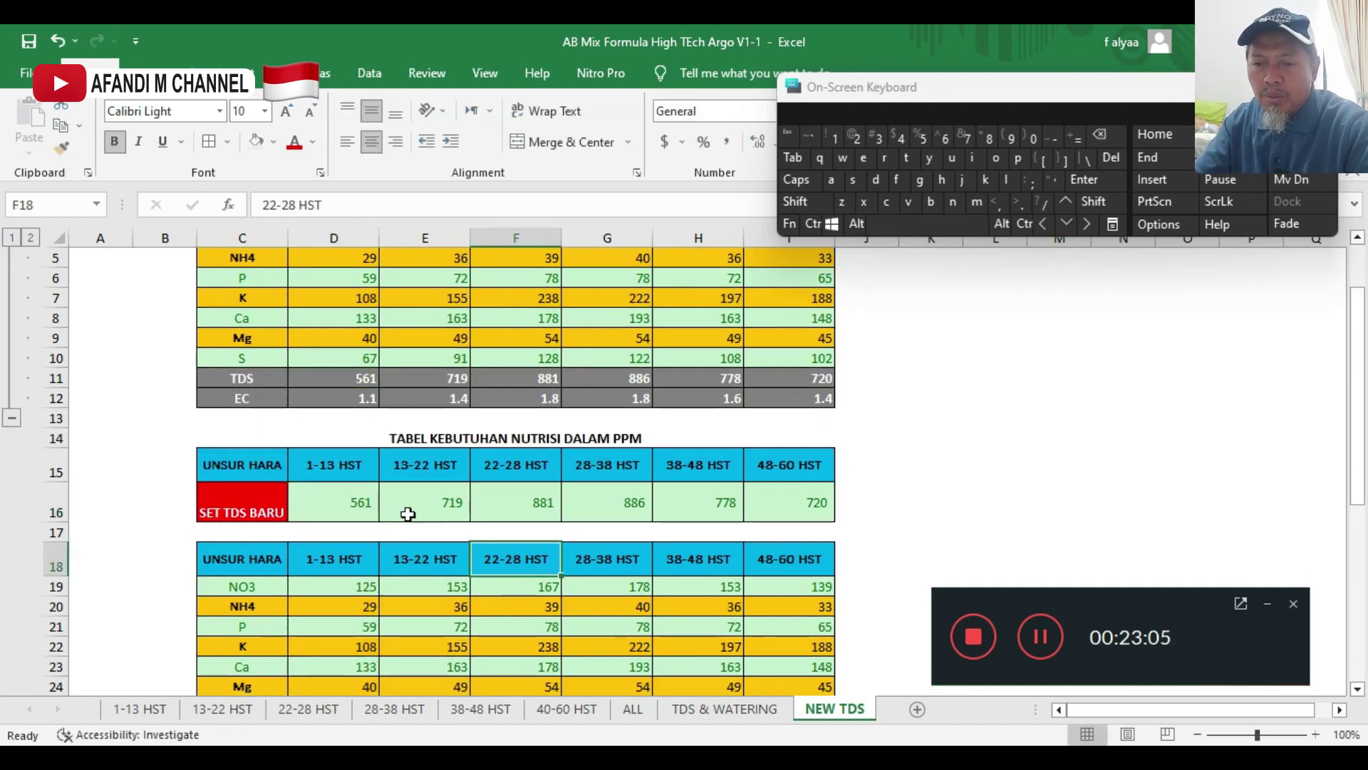
- Compare the recalculated TDS row and fertilizer weights on NEW TDS with the PPM targets on the TDS & WATERING sheet
scroll(387, 520, down, 1)
scroll(387, 524, down, 2)
drag(366, 566, 808, 570)
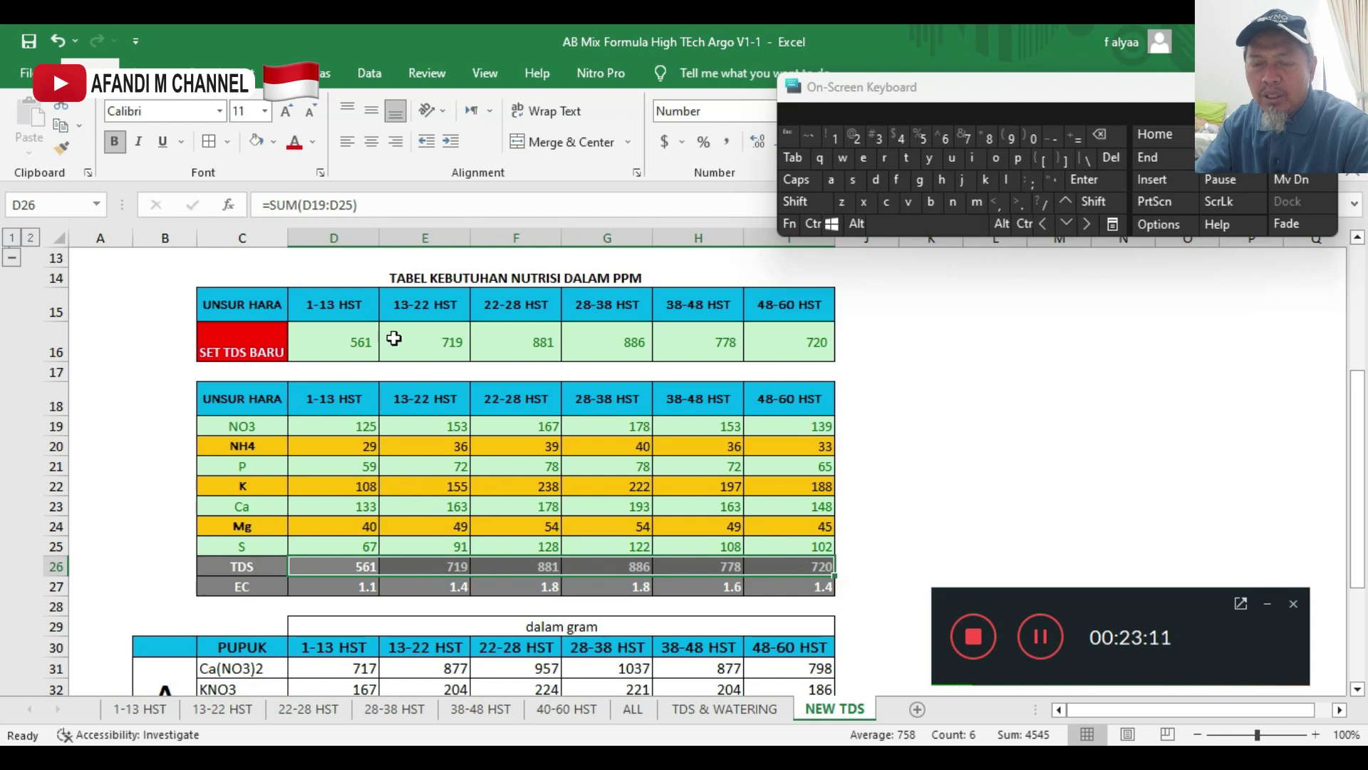
scroll(508, 428, down, 3)
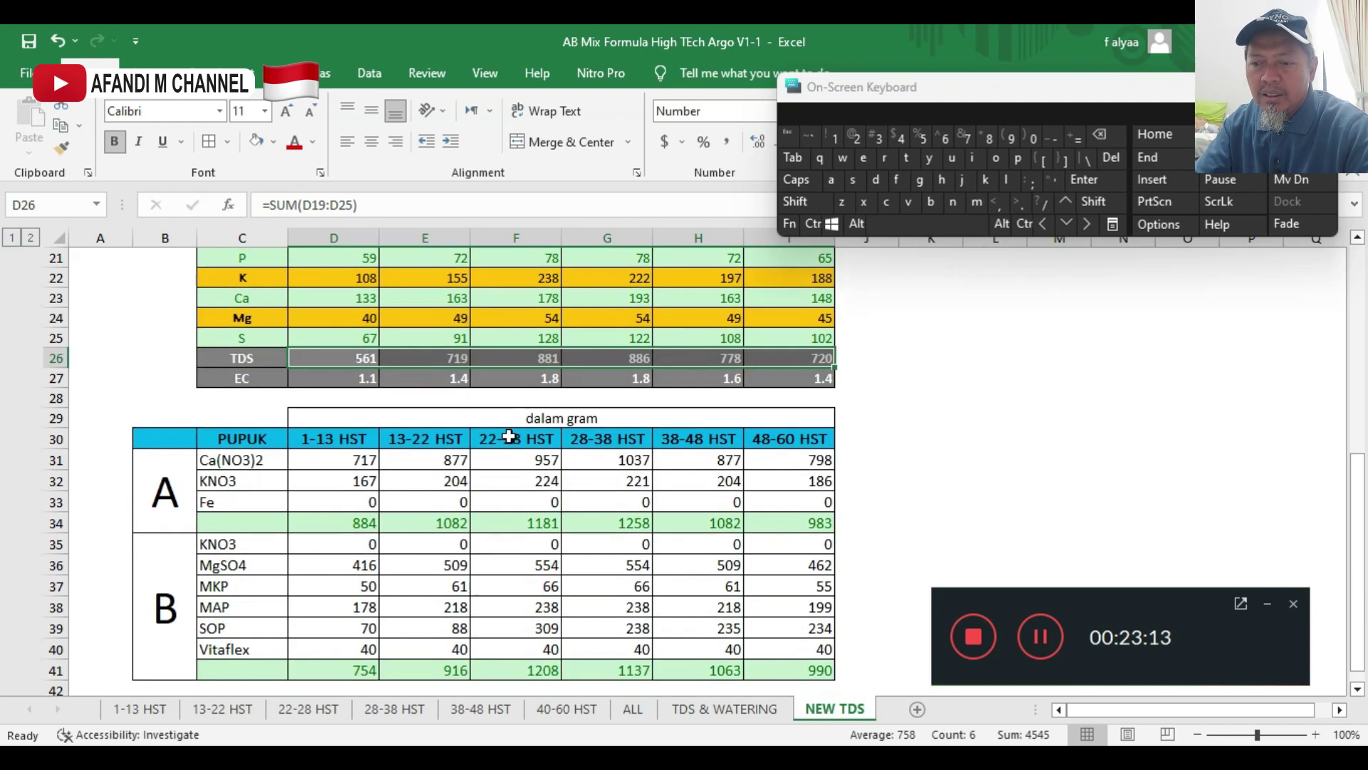
click(745, 708)
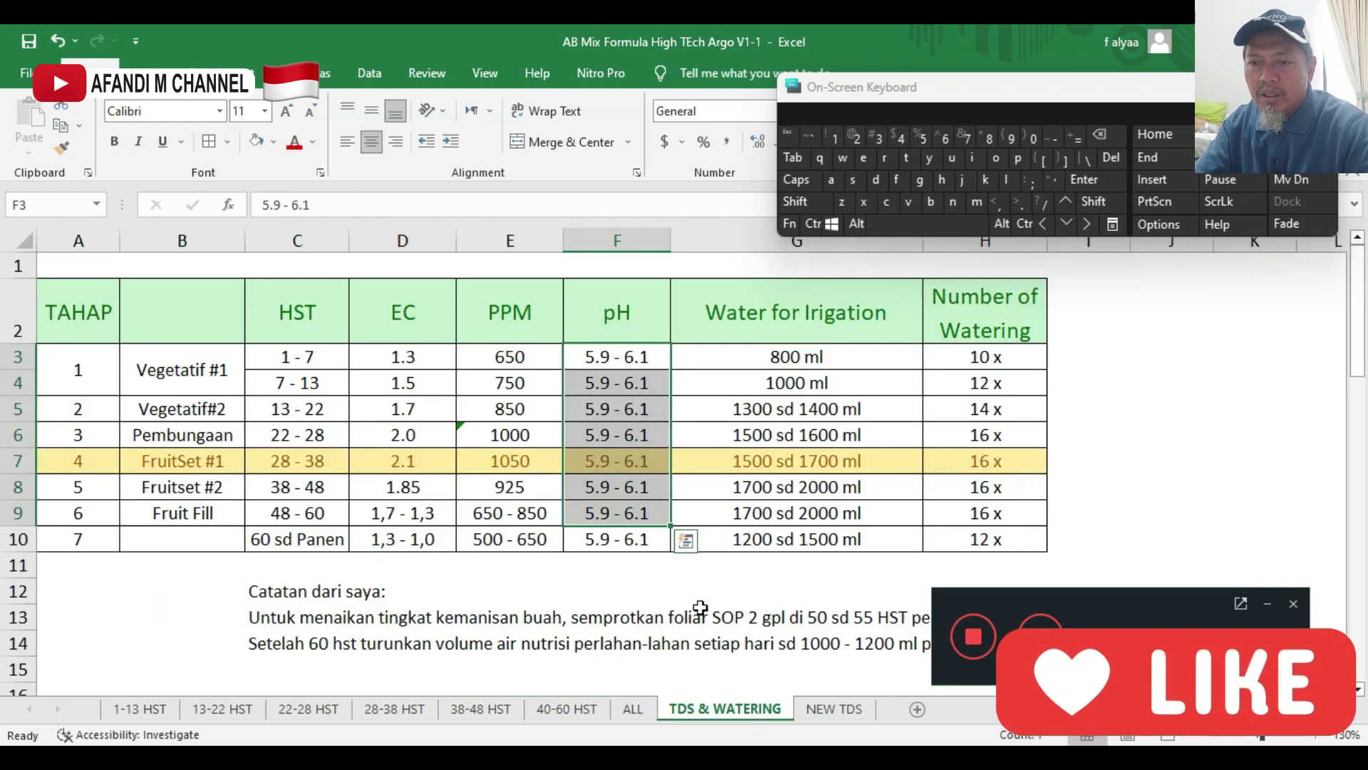
drag(520, 352, 525, 538)
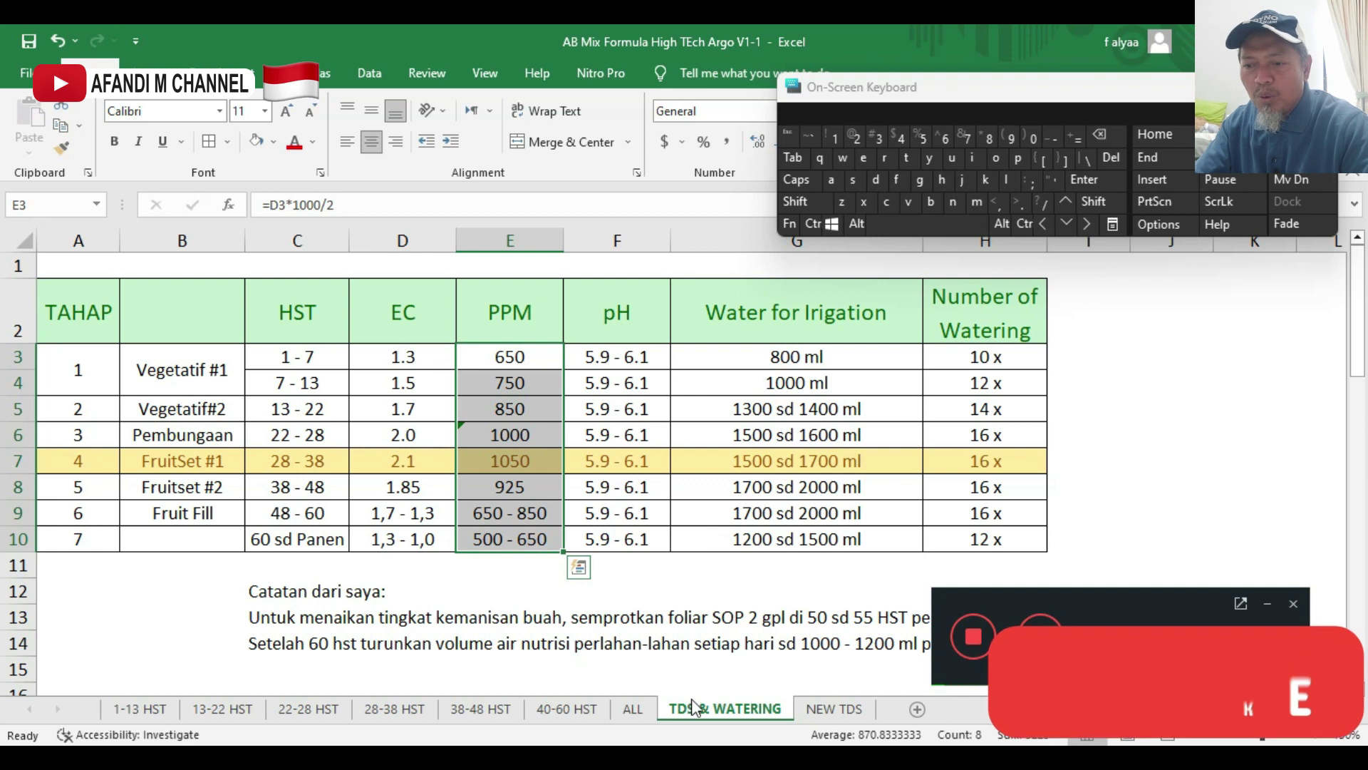
drag(531, 357, 525, 533)
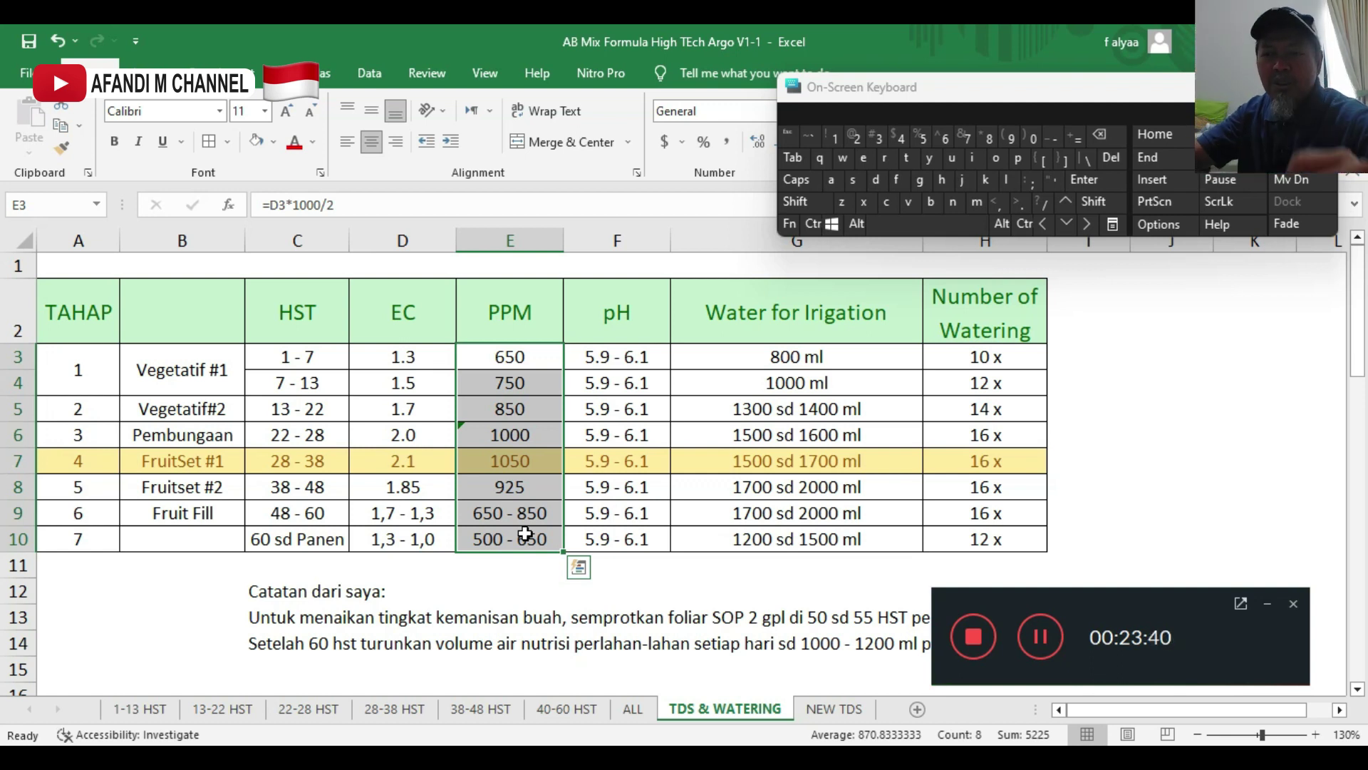
click(513, 357)
click(518, 383)
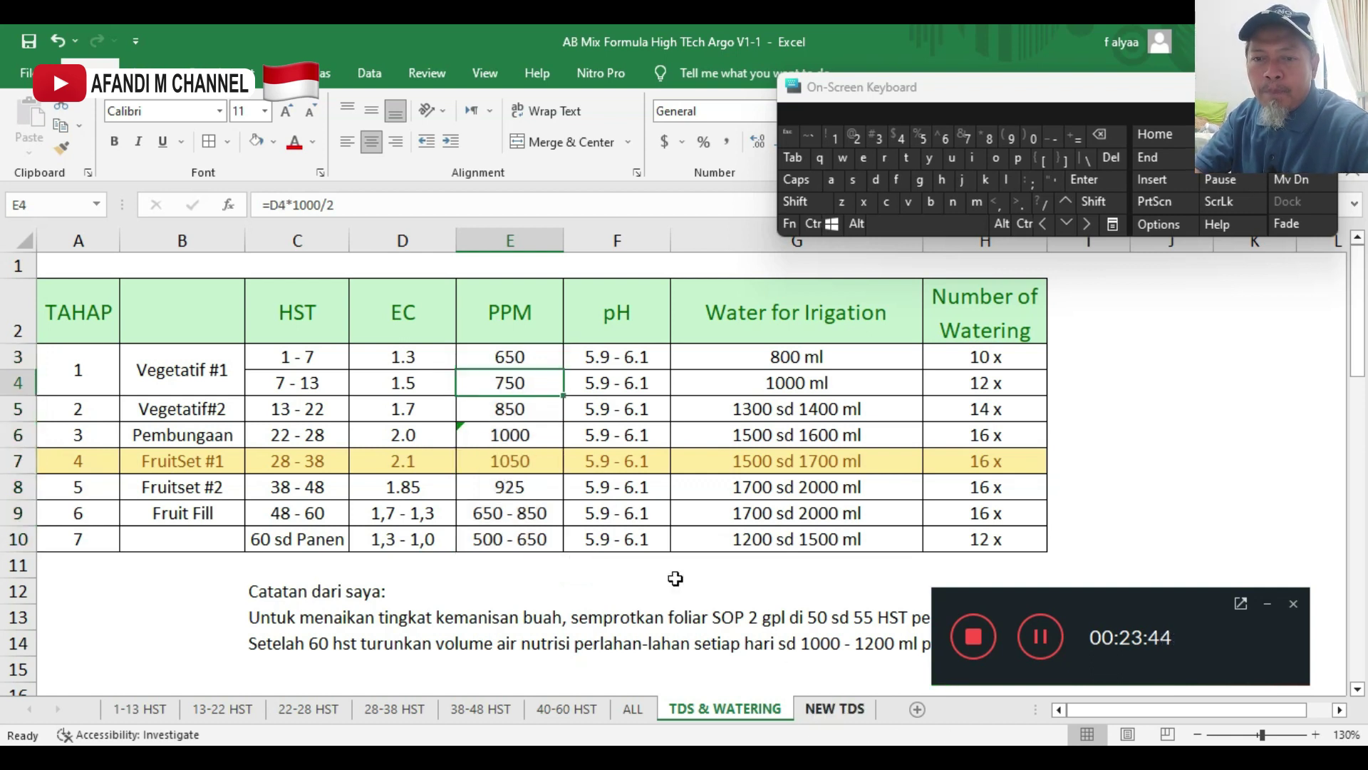
- On the NEW TDS sheet, set the new TDS for 1-13 HST to 750 and collapse the grouped source rows
click(834, 709)
scroll(362, 410, up, 4)
click(350, 423)
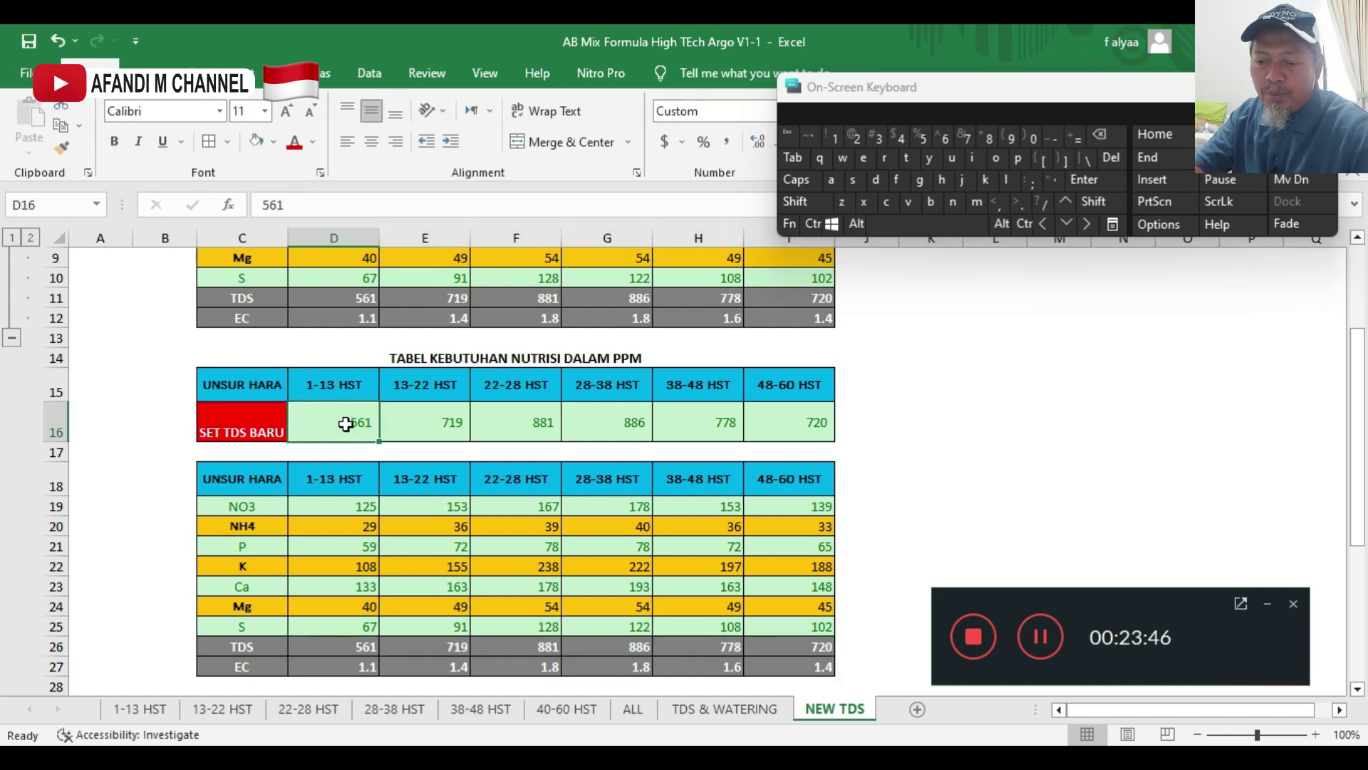
text(750)
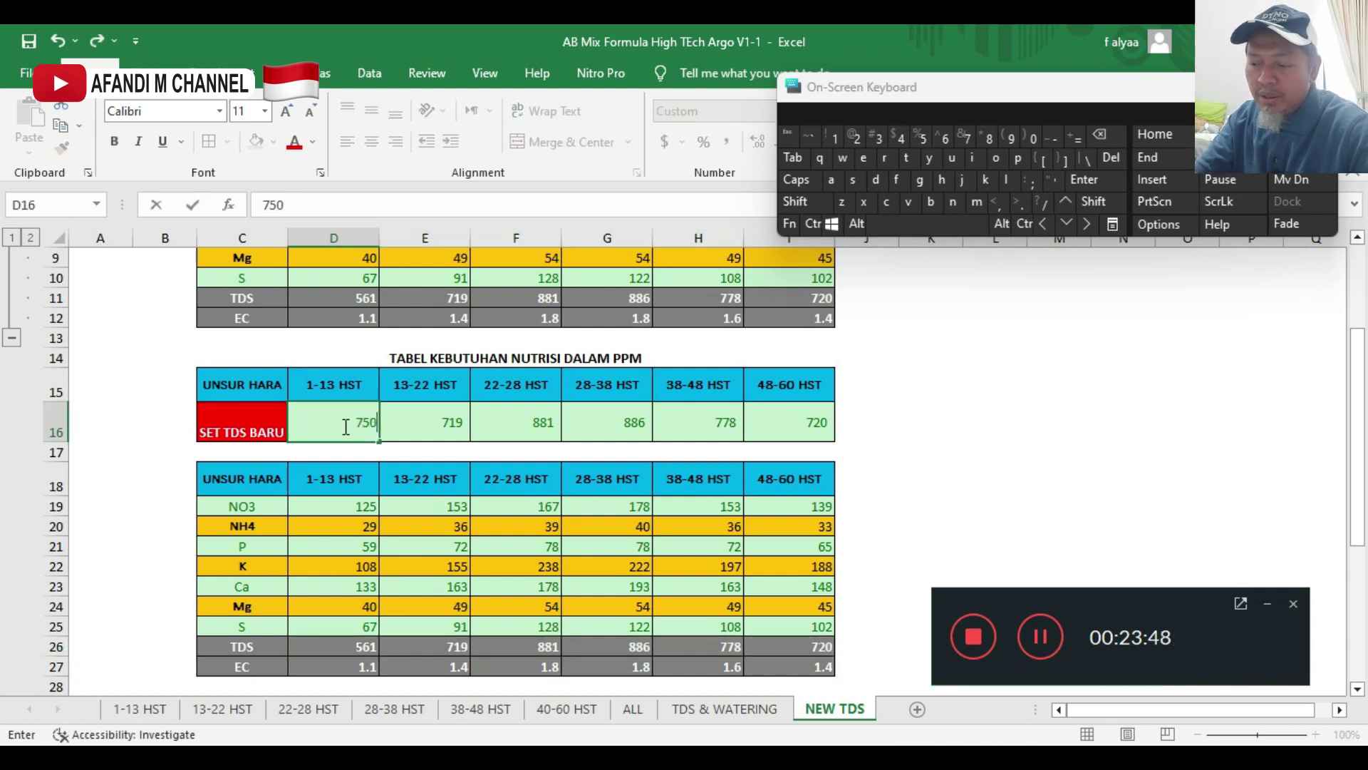
click(1084, 189)
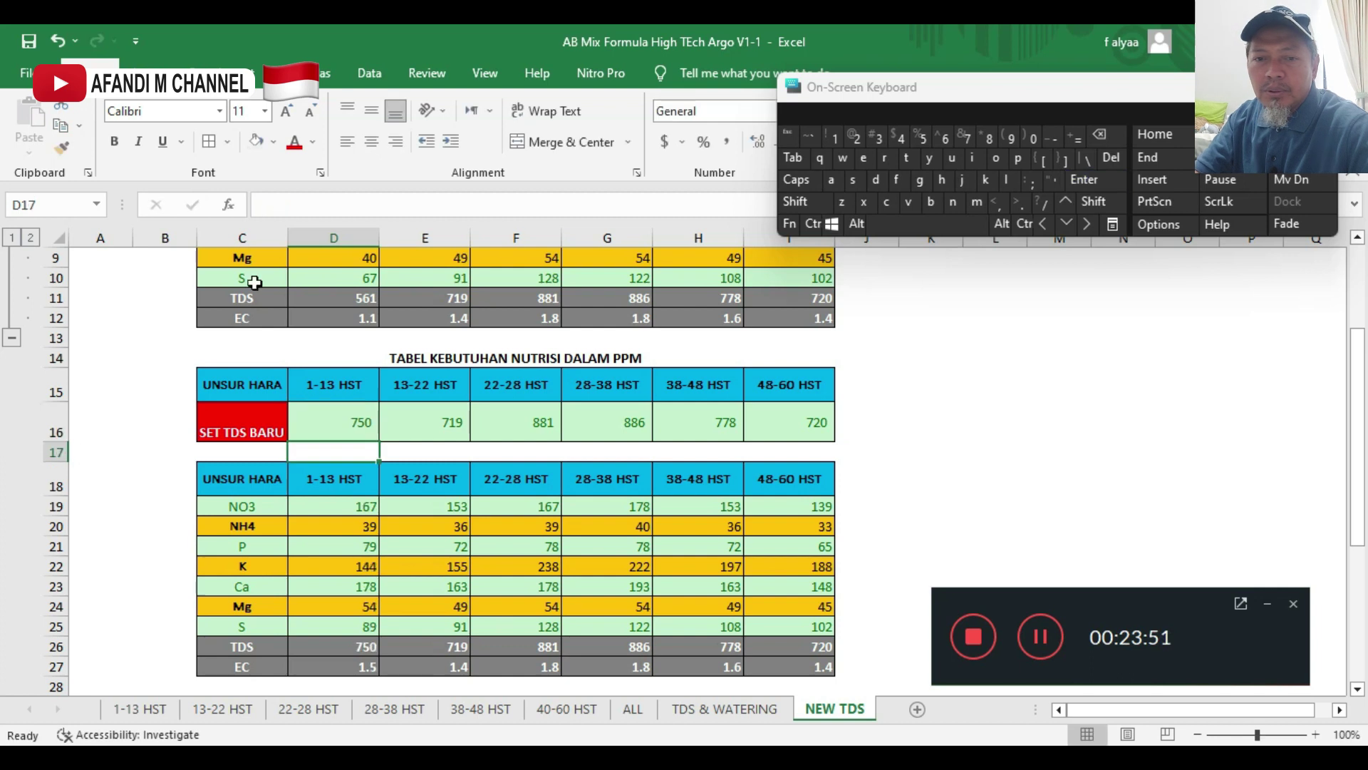
click(11, 337)
- Examine the 1-13 HST fertilizer weights for mixes A and B in D31:D41
click(360, 344)
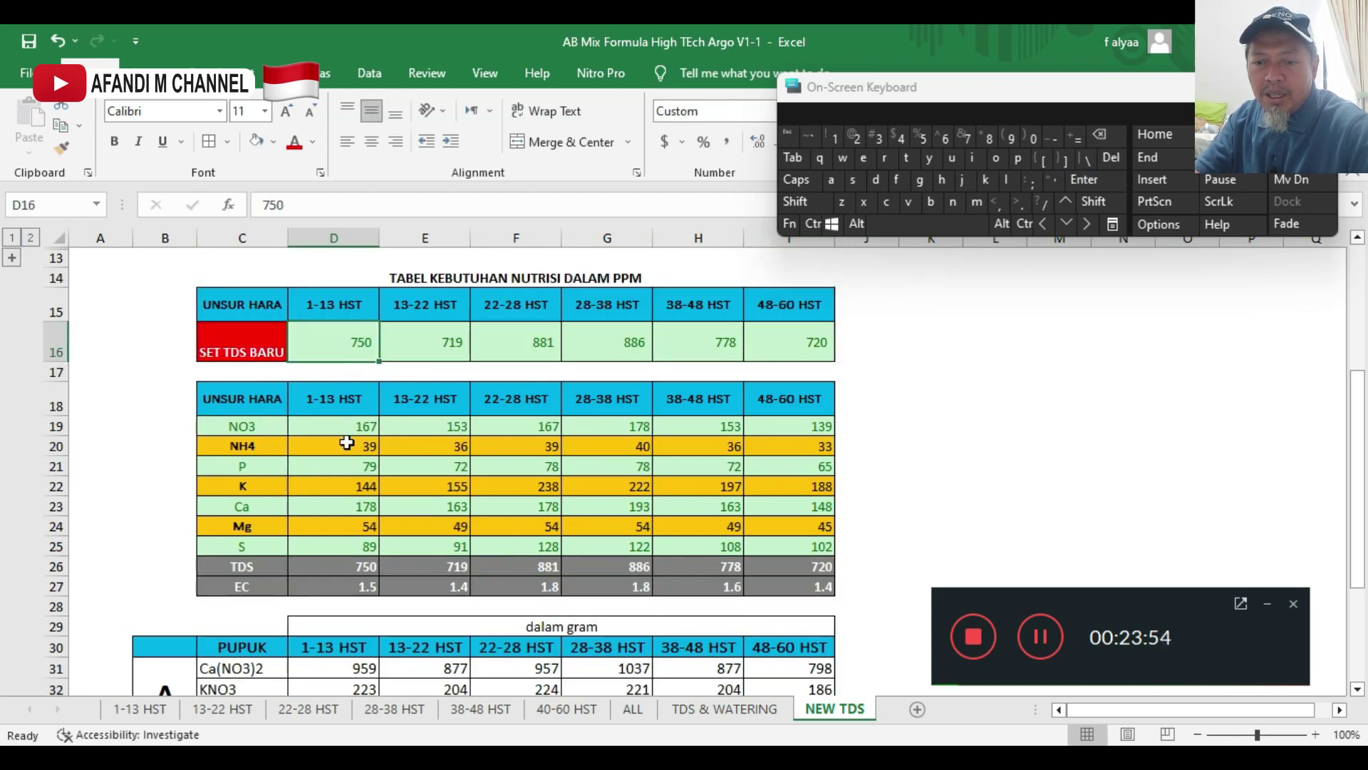
scroll(349, 456, down, 3)
drag(354, 459, 365, 672)
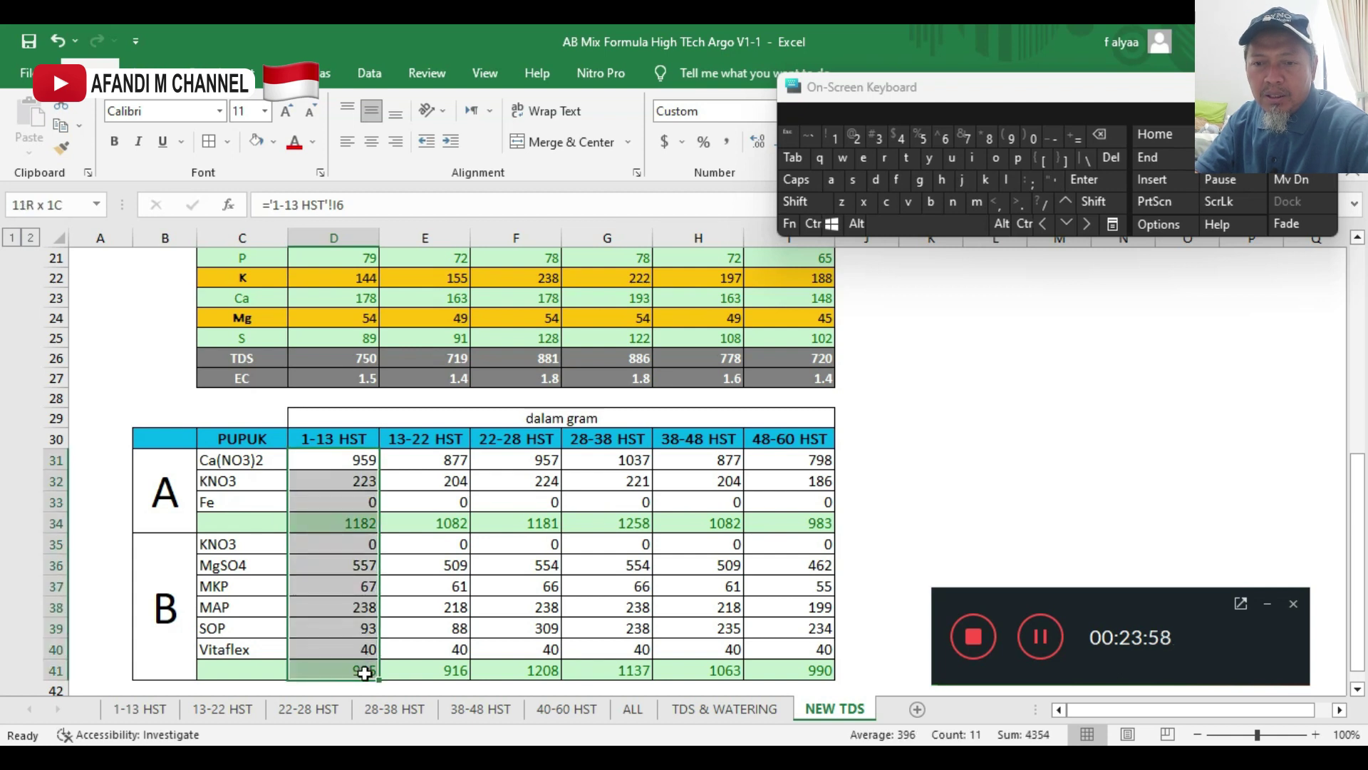
- Examine the 1-13 HST fertilizer amounts in the gram table together with the nutrient requirement table above it
drag(339, 461, 362, 657)
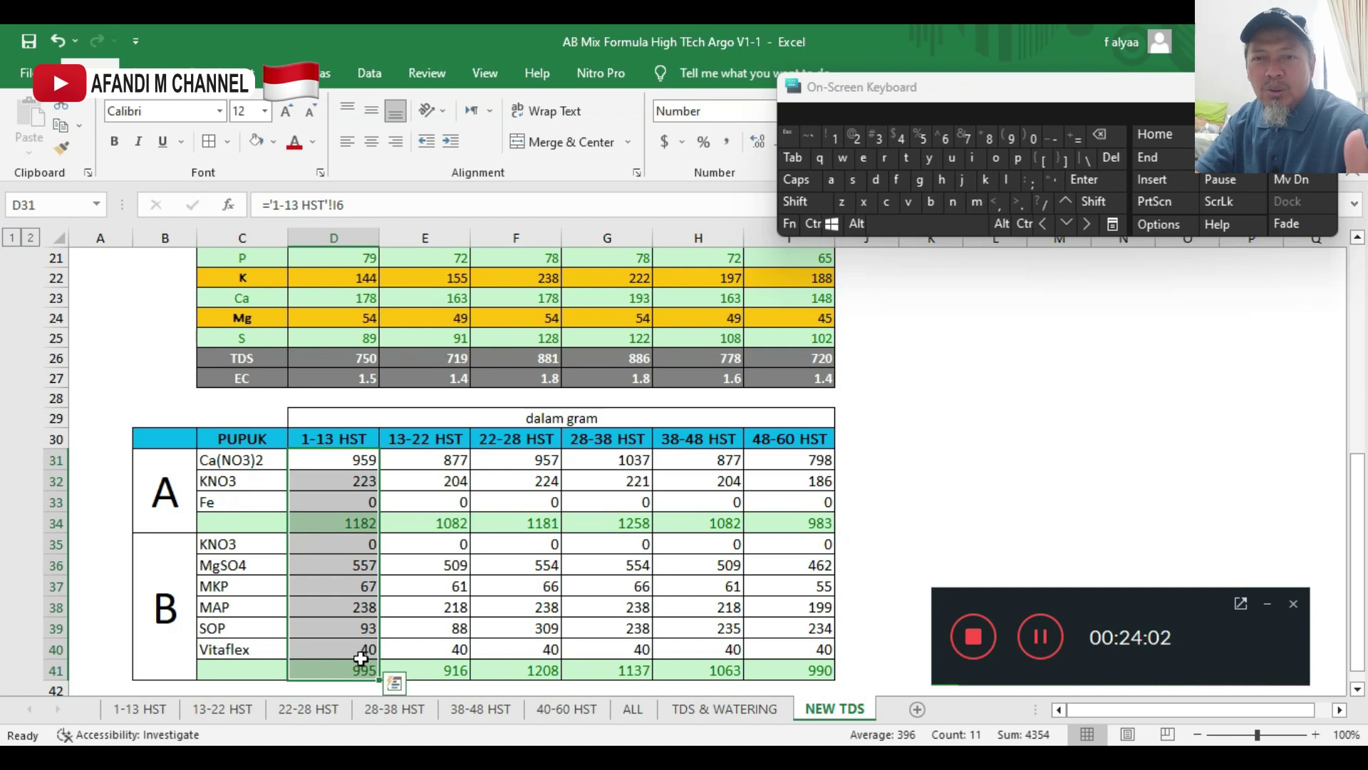
scroll(360, 659, up, 3)
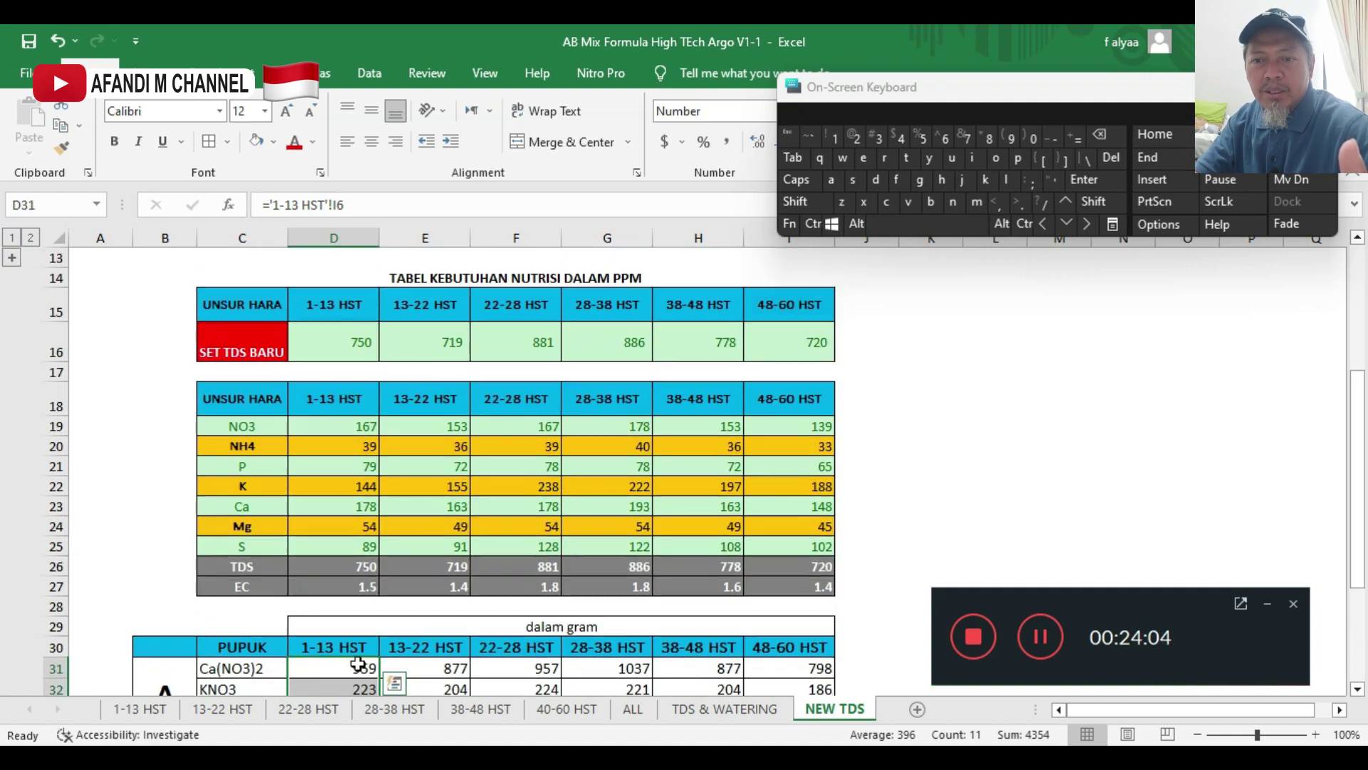
scroll(358, 669, down, 3)
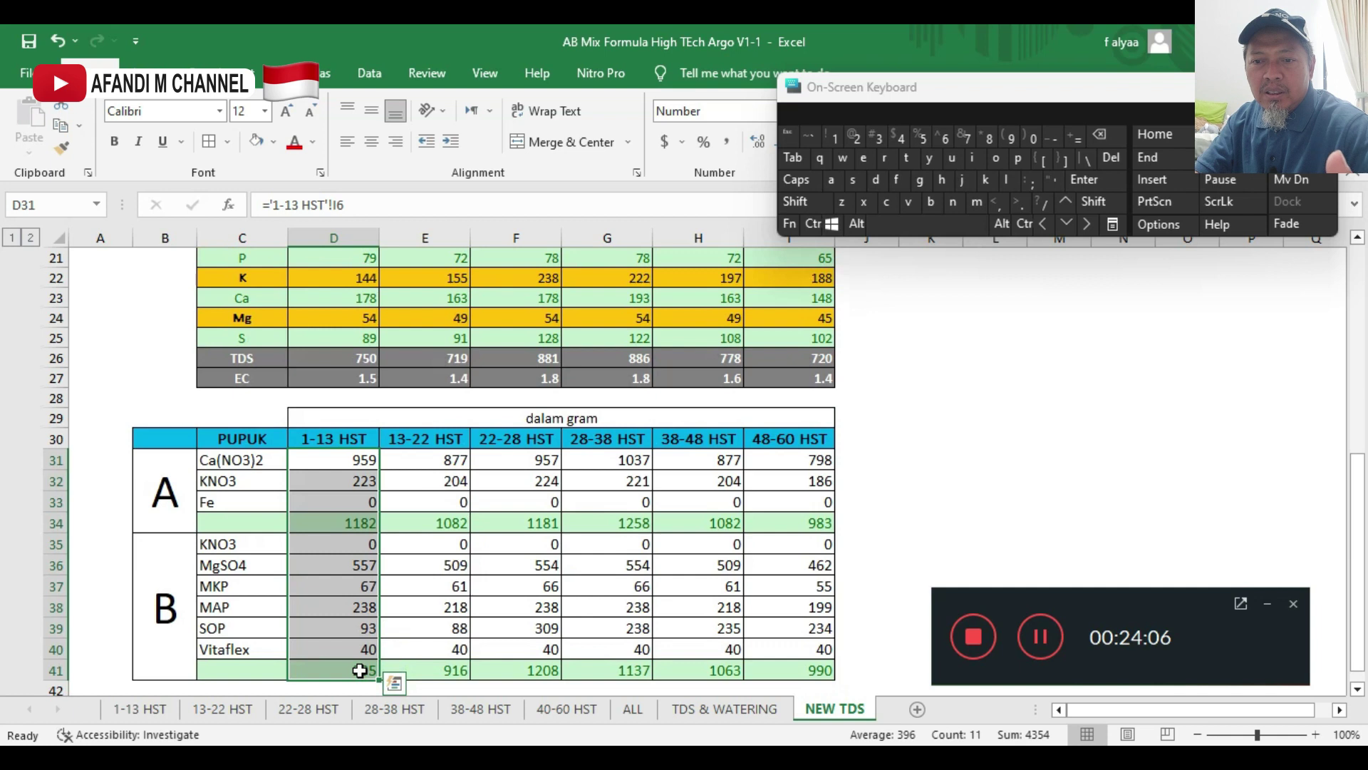
drag(331, 464, 362, 670)
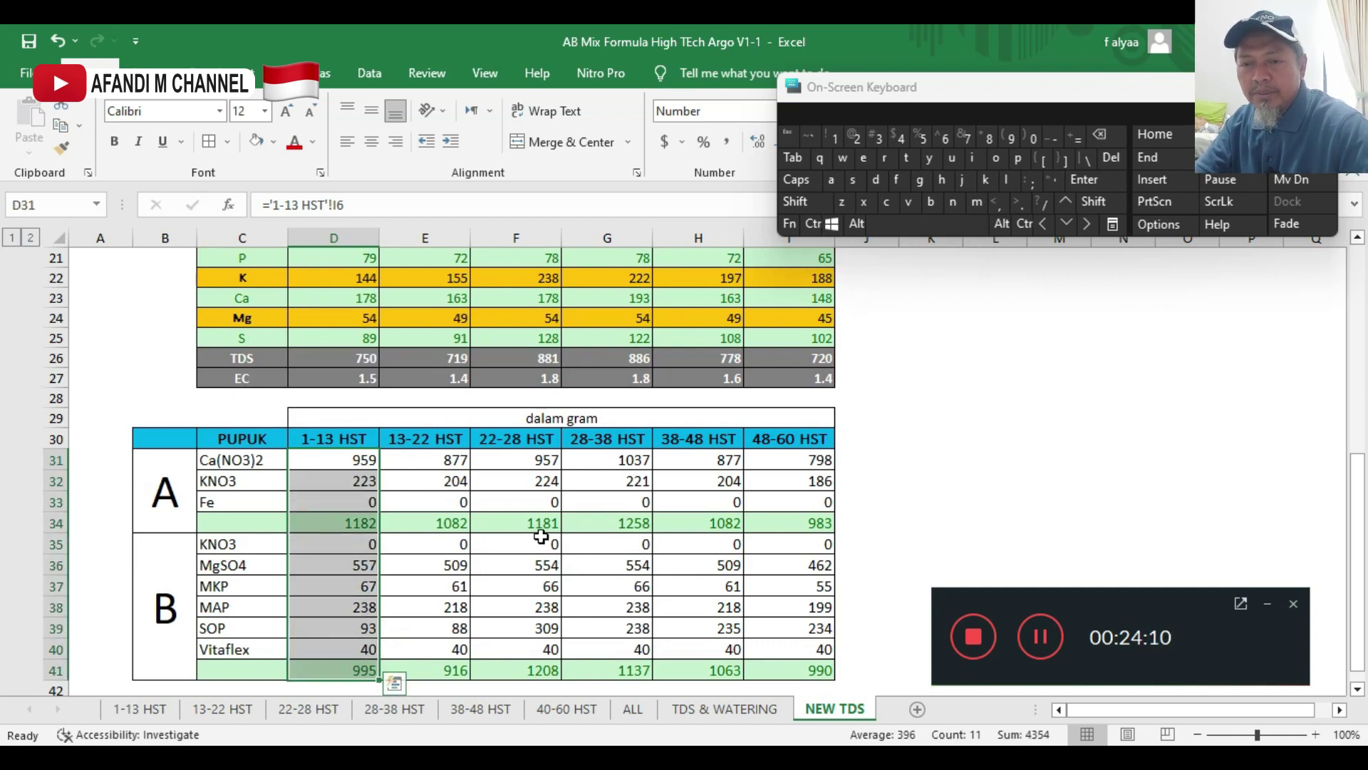
scroll(542, 535, up, 3)
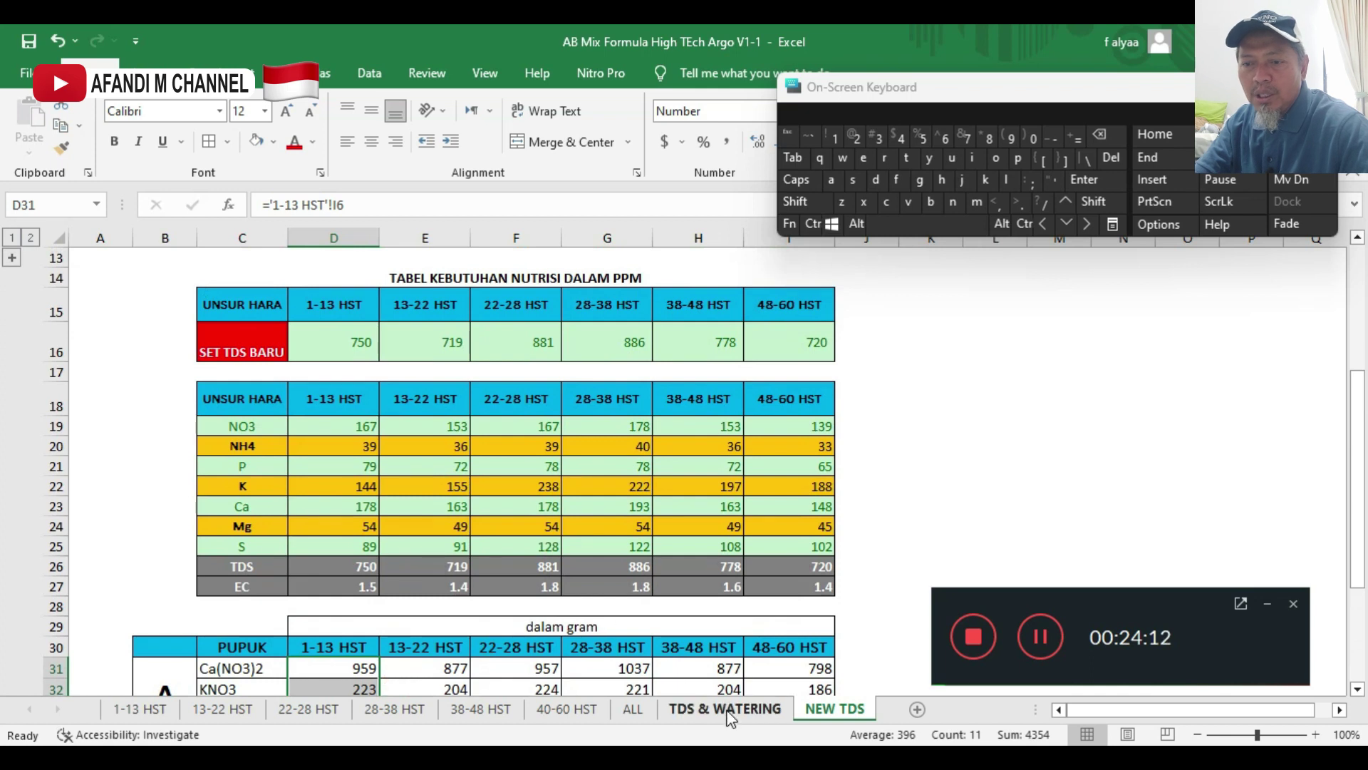
- Consult the PPM column on the TDS & WATERING sheet and set the NEW TDS sheet's SET TDS BARU value for 13-22 HST to 850
click(725, 709)
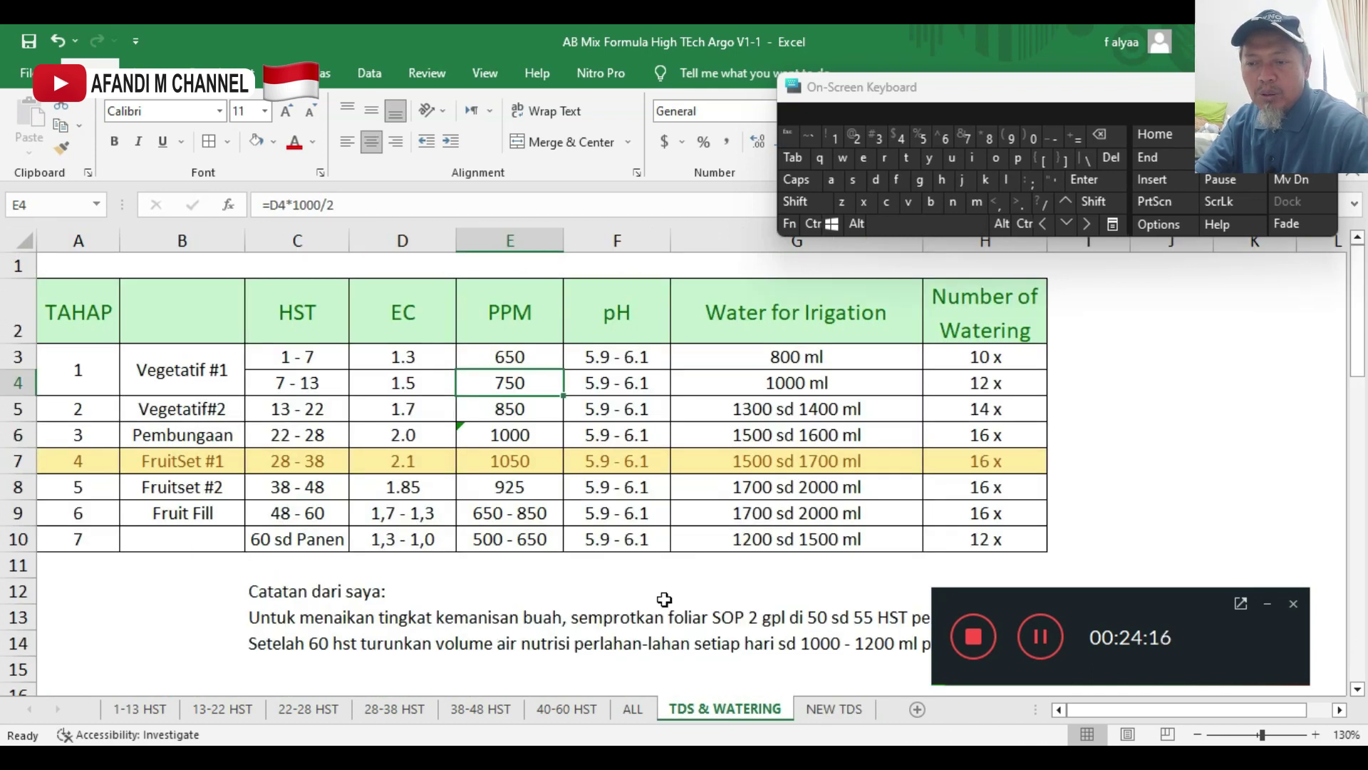
click(835, 710)
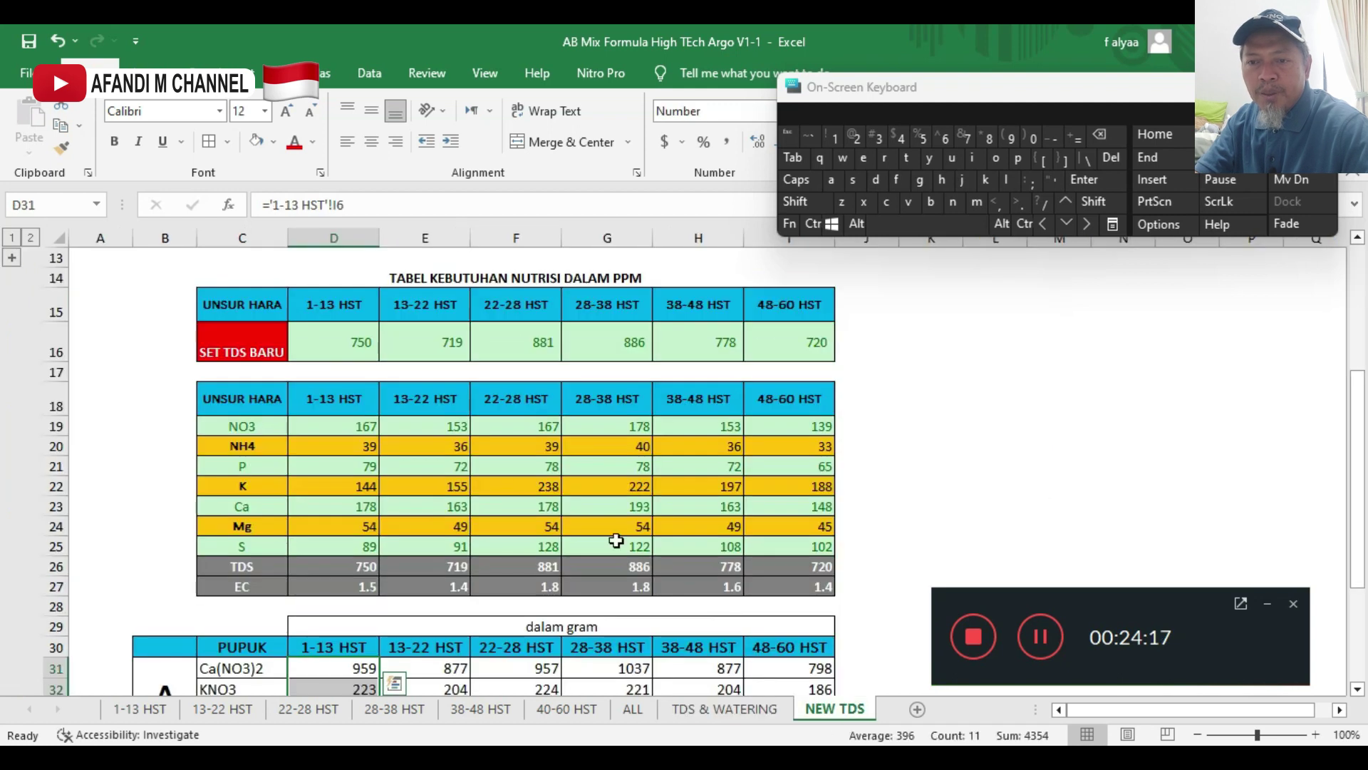
click(438, 346)
text(850)
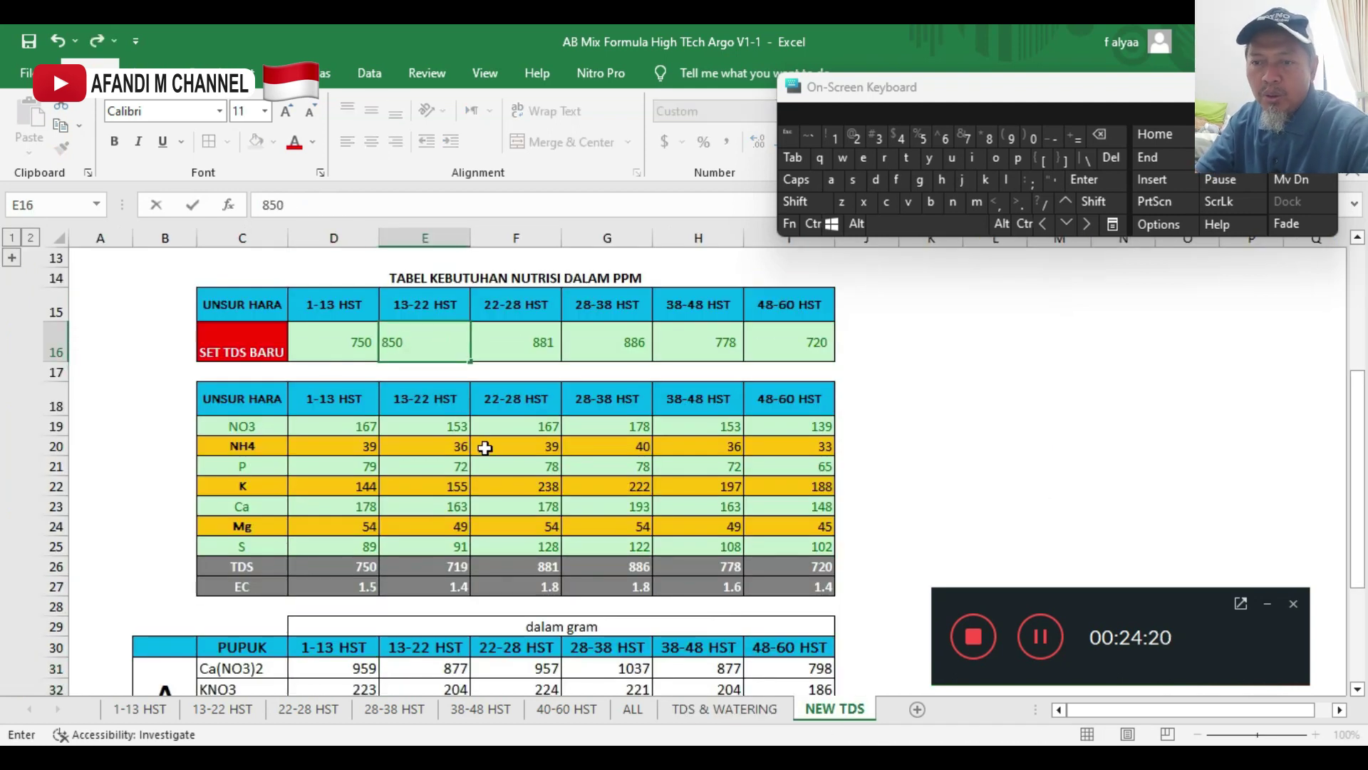
key(Return)
- Using the TDS & WATERING targets, set SET TDS BARU to 1000 for 22-28 HST and 1050 for 28-38 HST
click(764, 717)
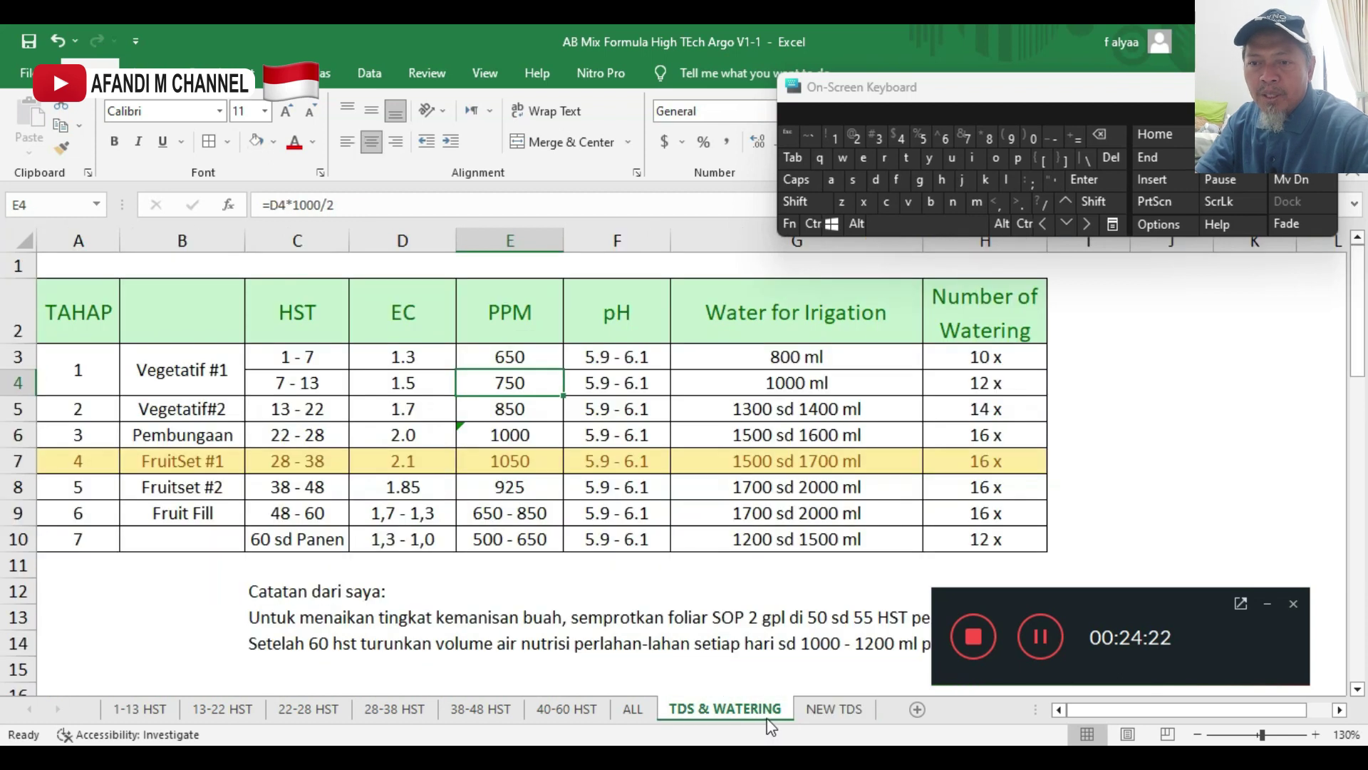
click(542, 434)
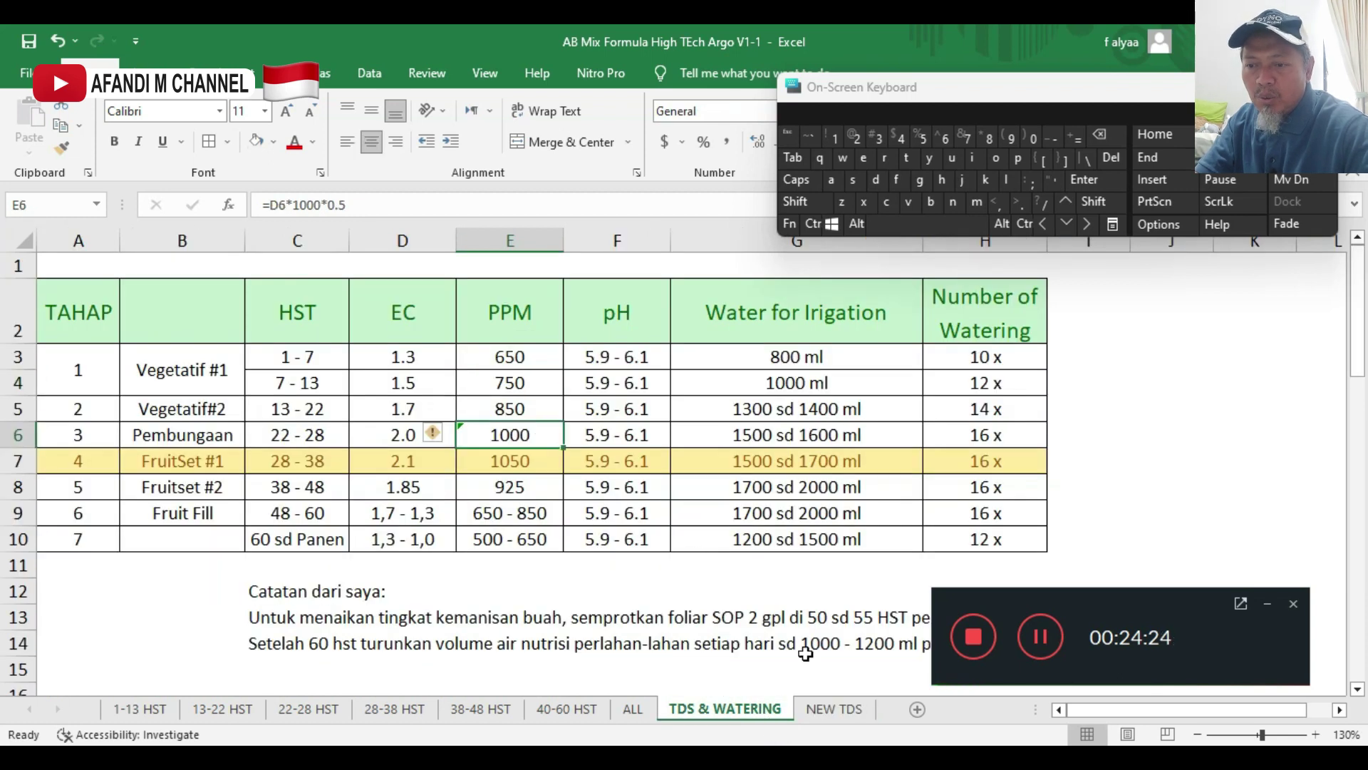
click(827, 710)
click(519, 340)
text(1000)
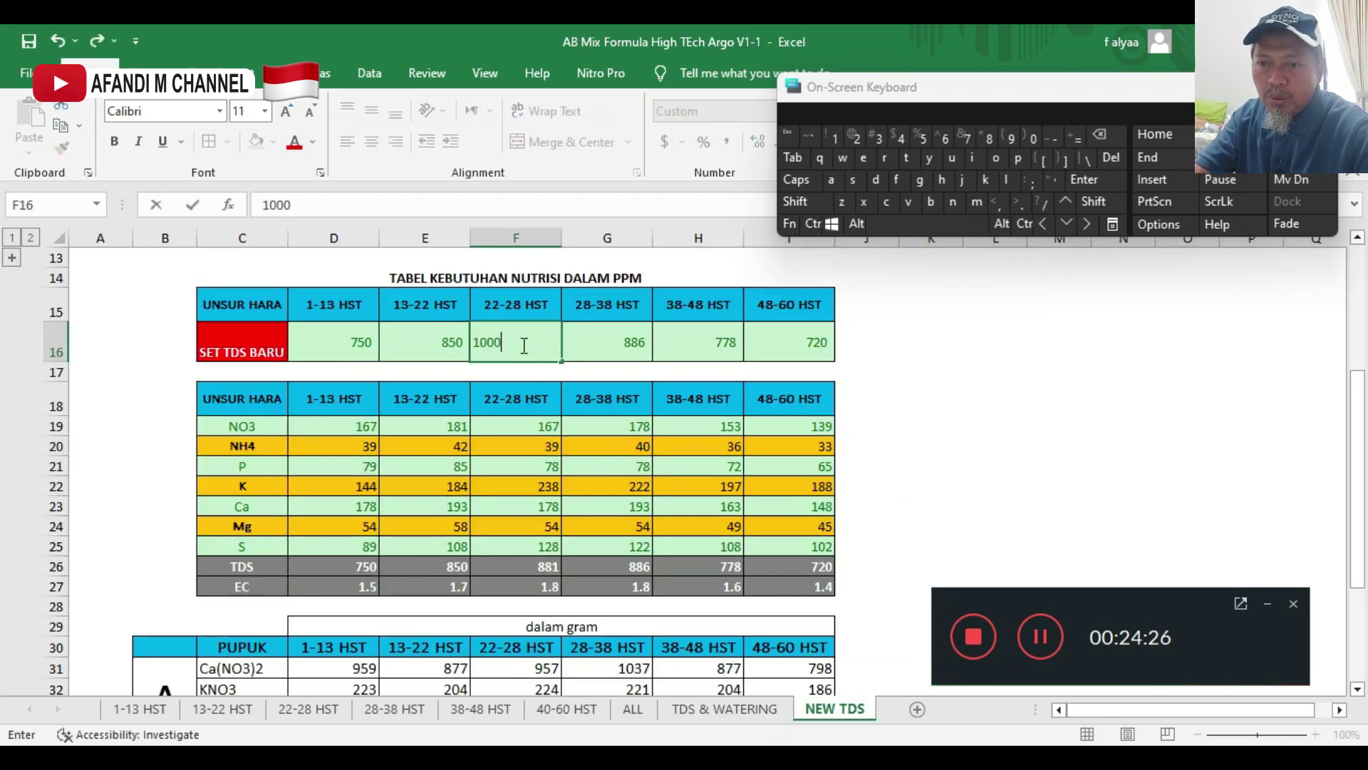
click(626, 342)
text(1,050)
- Using the TDS & WATERING targets, set SET TDS BARU to 925 for 38-48 HST and 850 for 48-60 HST
click(711, 342)
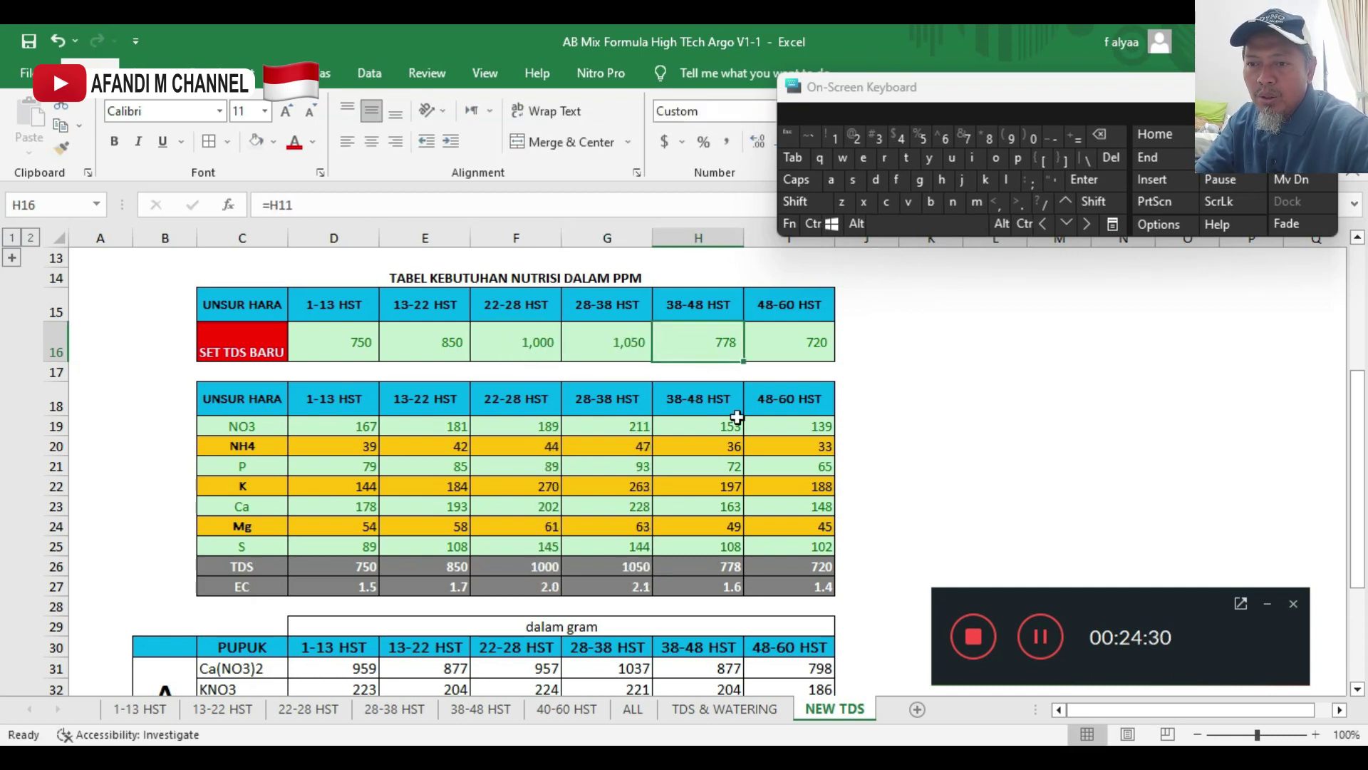
click(756, 711)
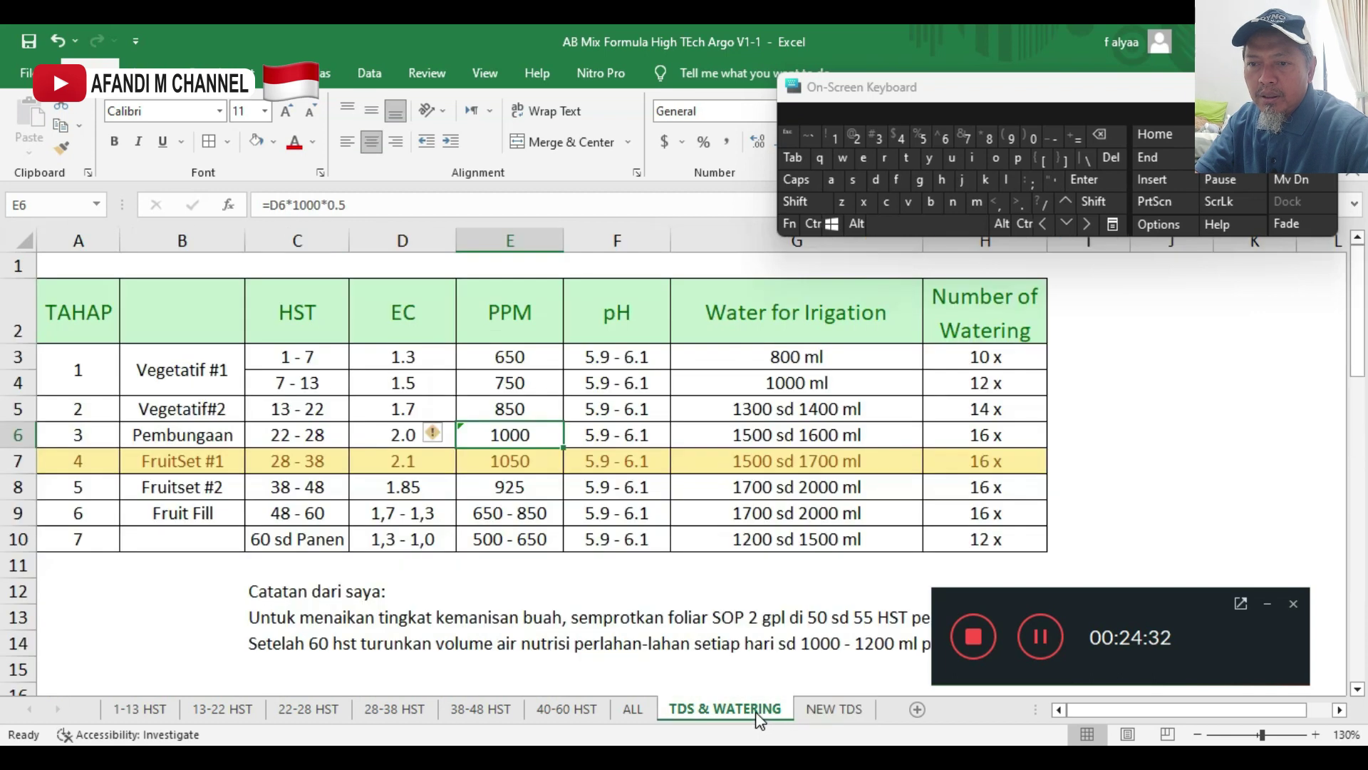
click(835, 709)
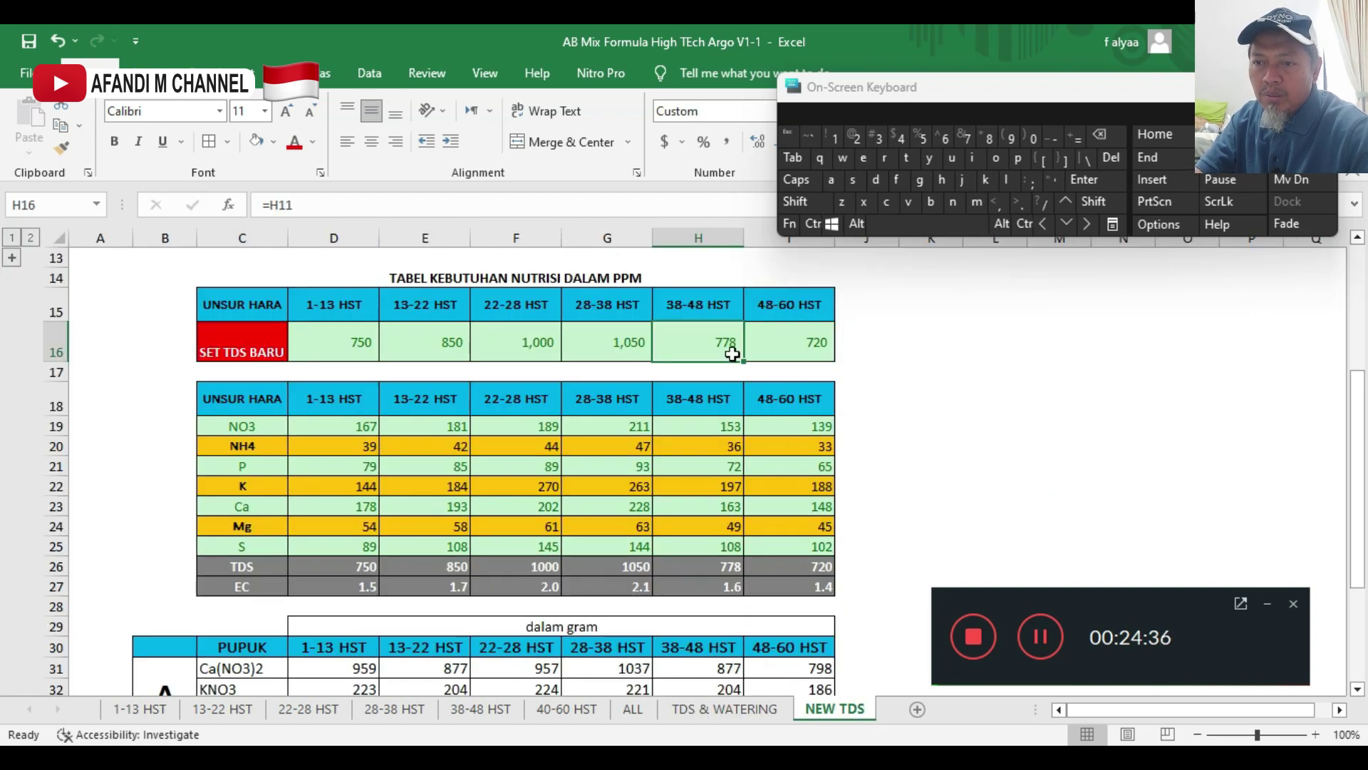
text(925)
click(809, 344)
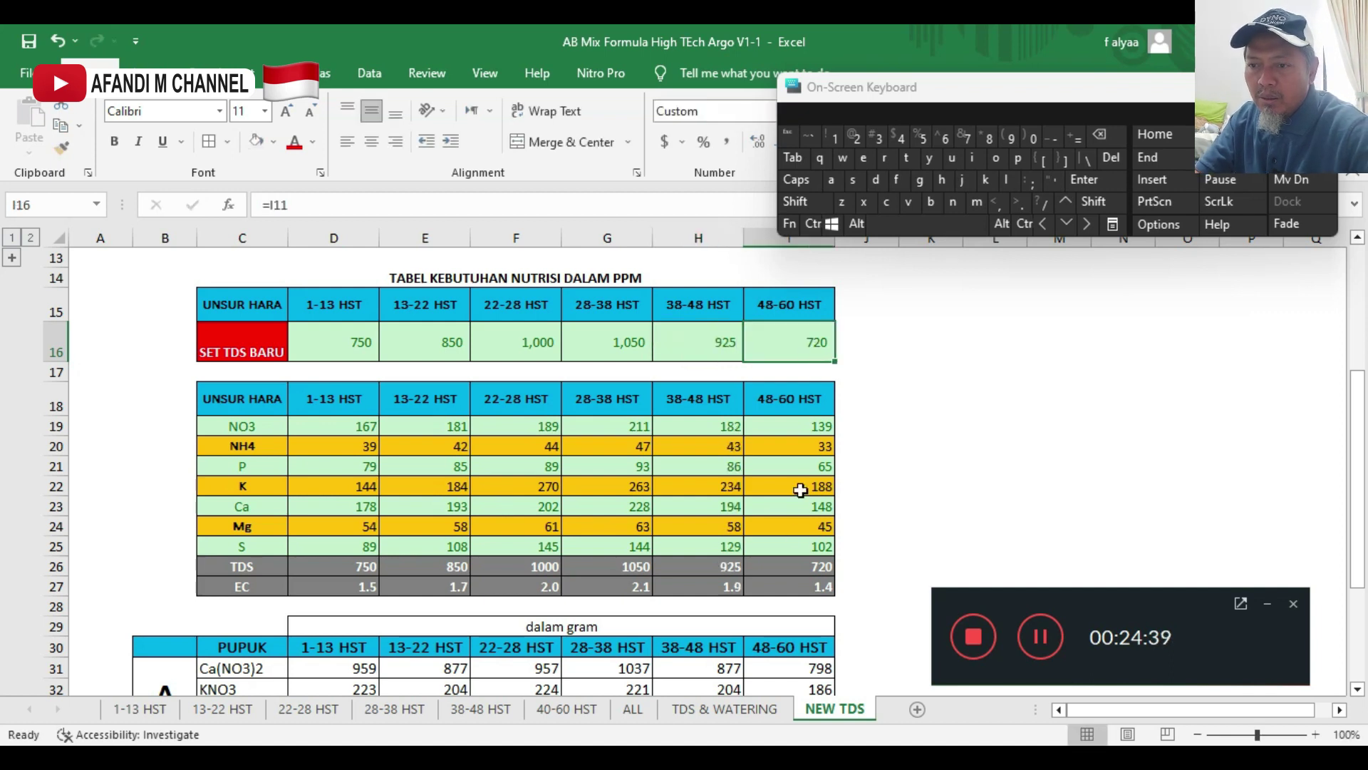
click(768, 720)
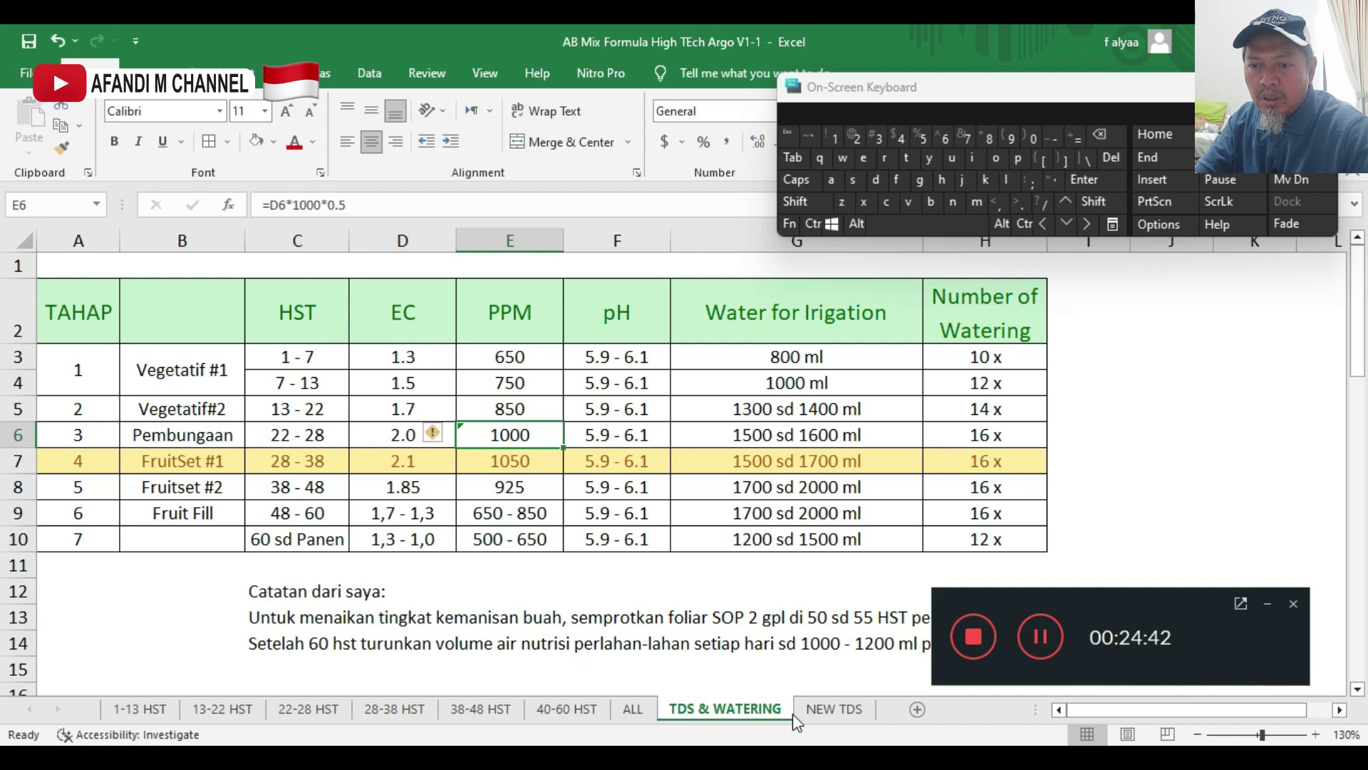
click(813, 712)
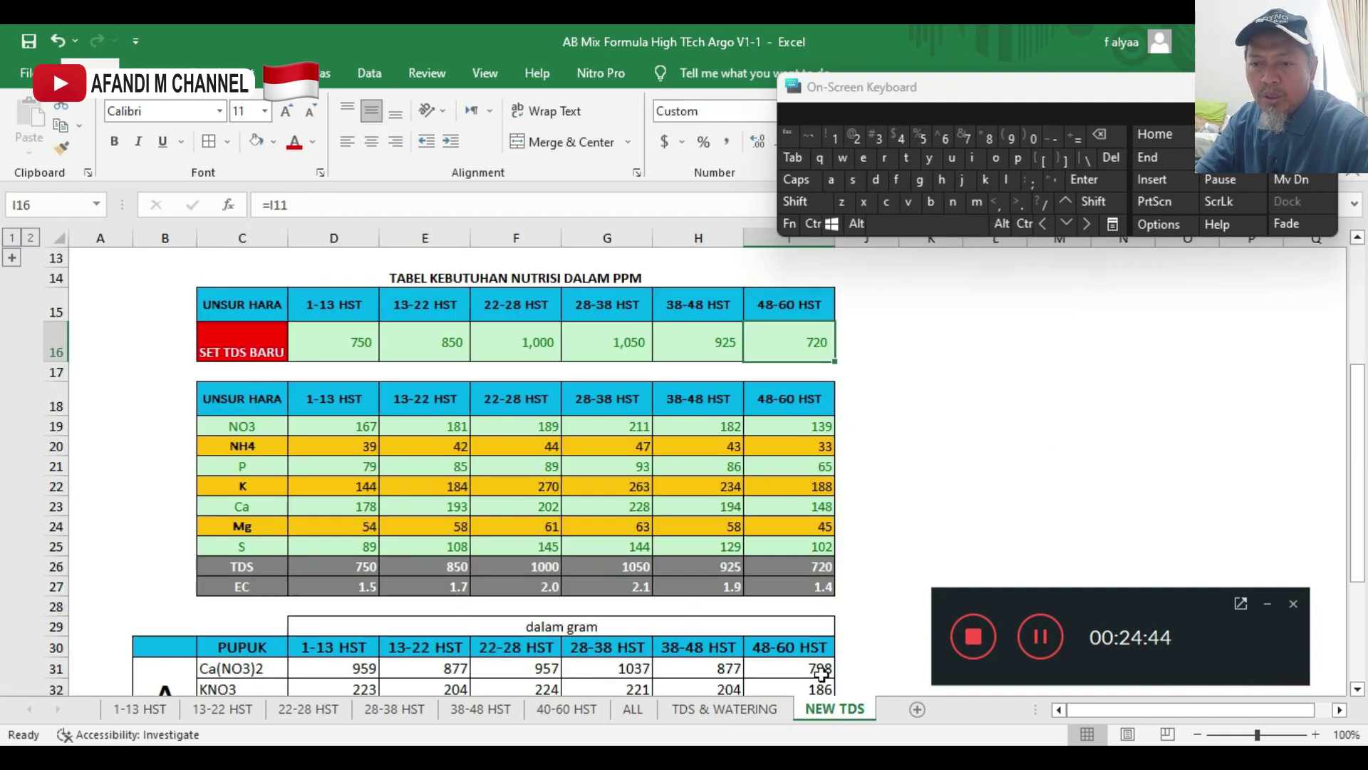
text(850)
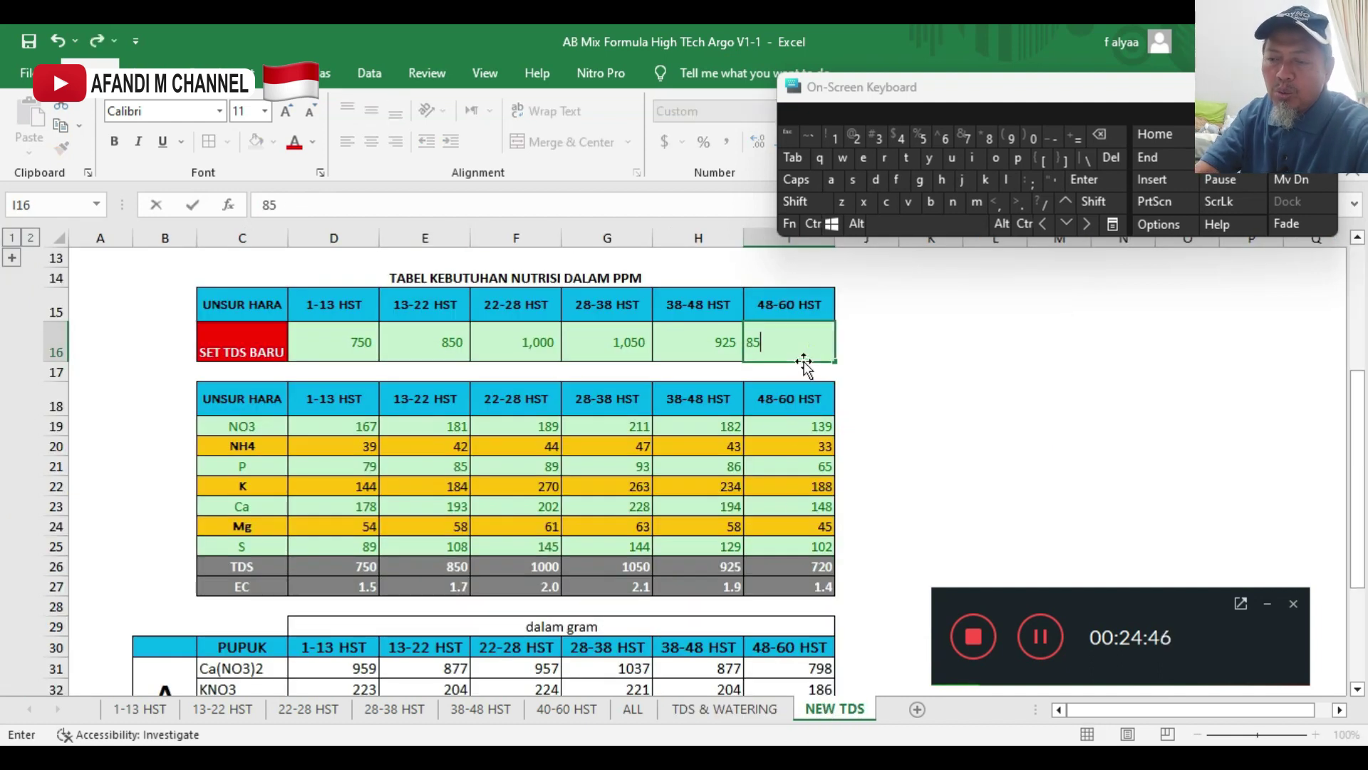
click(868, 396)
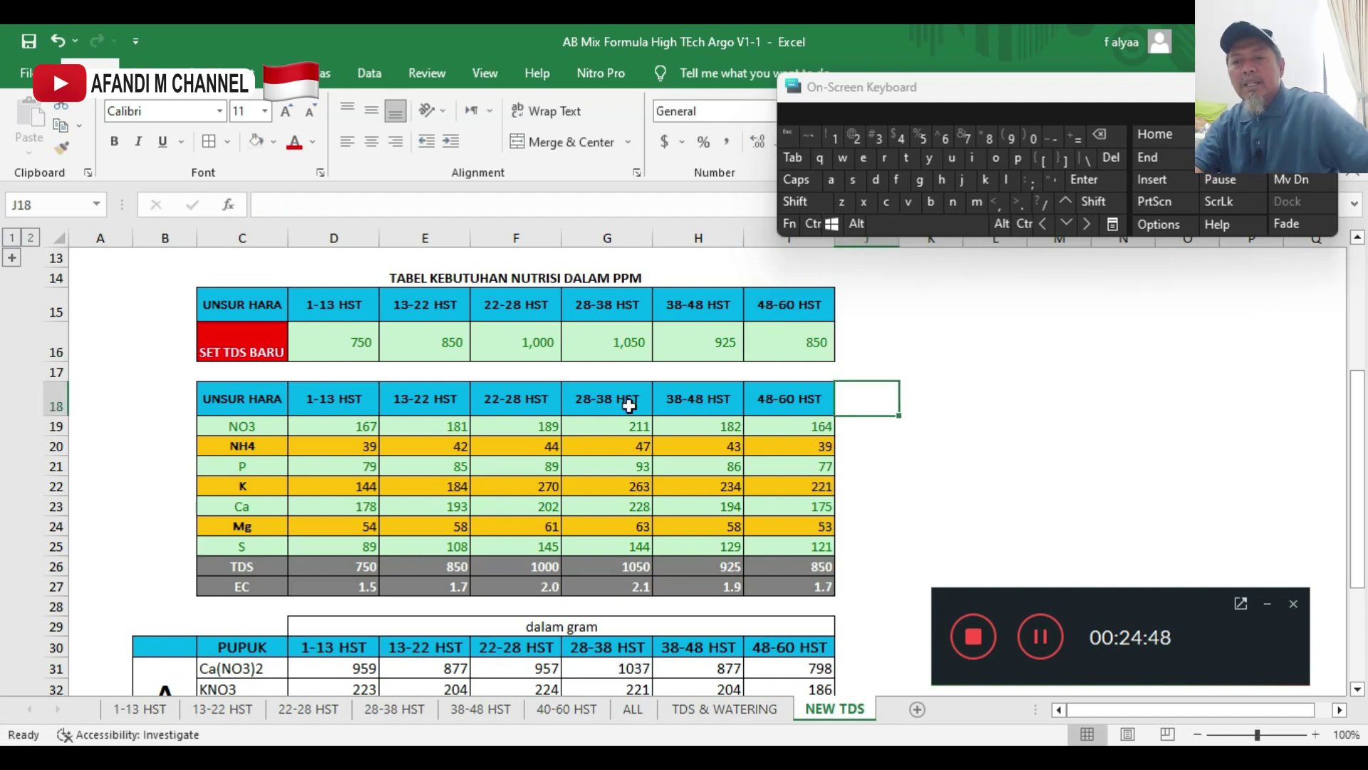
- Compare the gram table on NEW TDS with the formulas and BASE and AKTUAL rows on the 1-13 HST and 13-22 HST sheets
scroll(625, 397, down, 3)
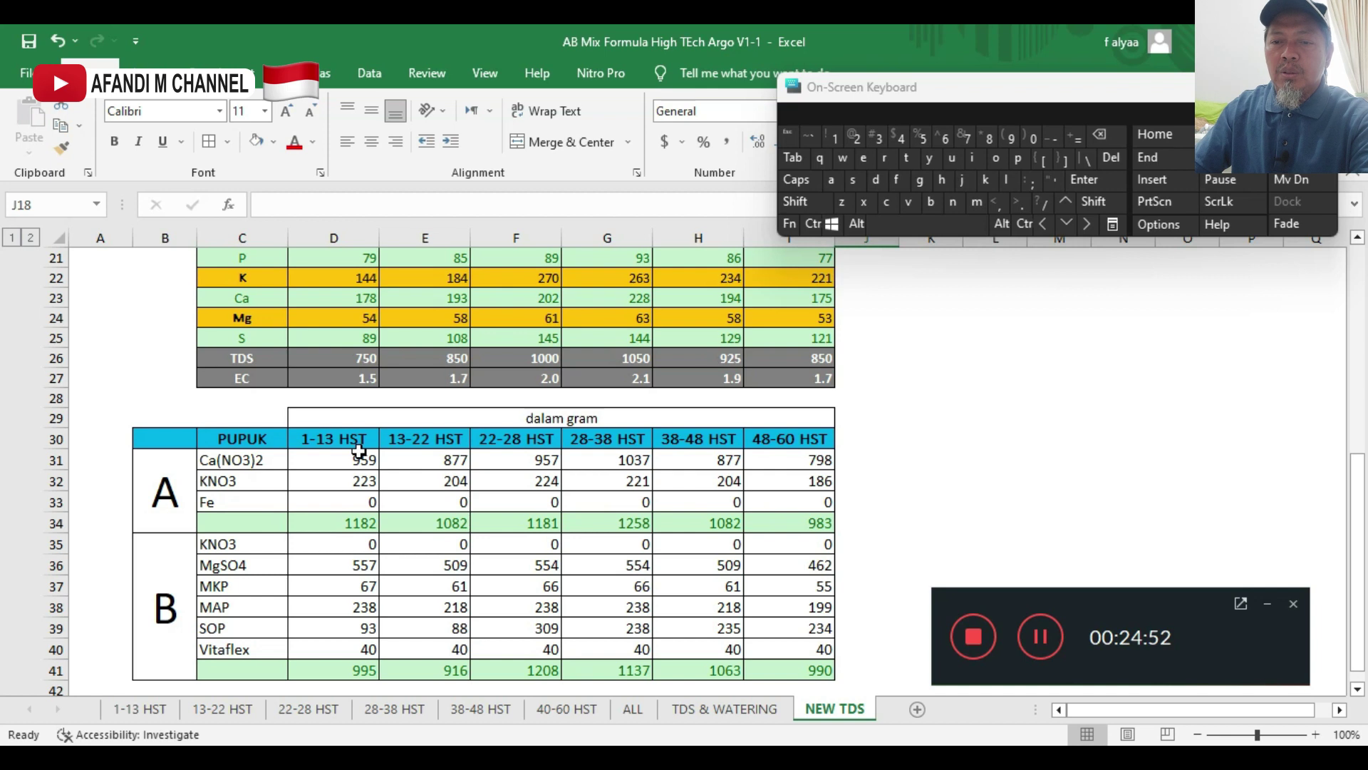
drag(358, 463, 802, 524)
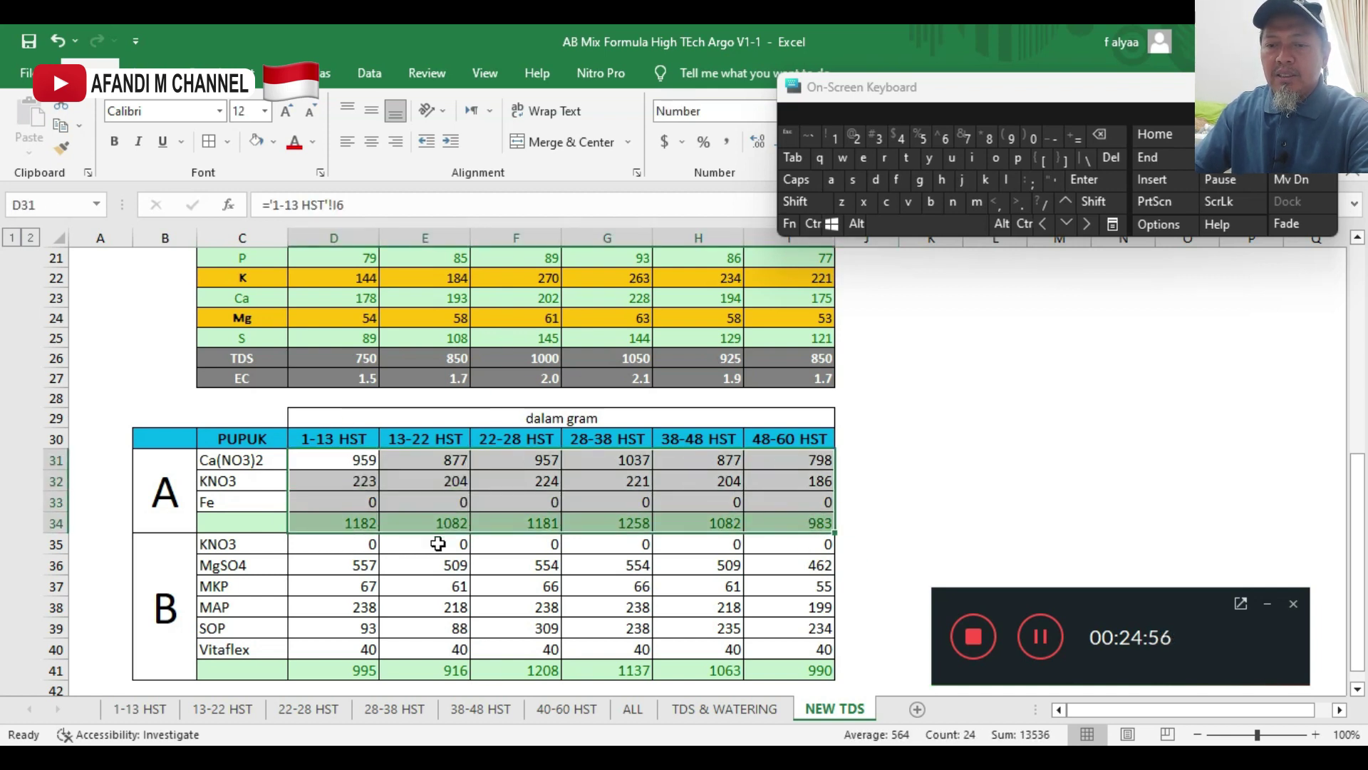
click(140, 708)
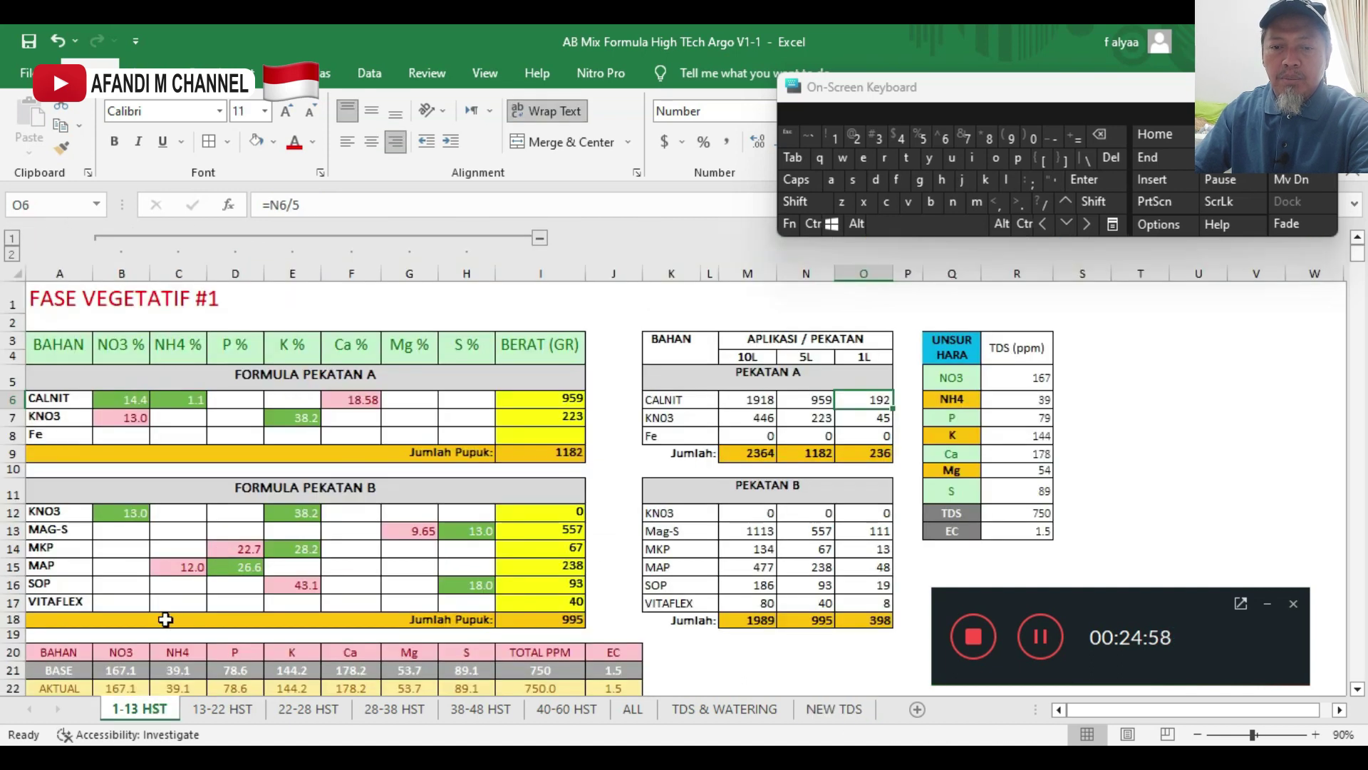
scroll(160, 627, down, 3)
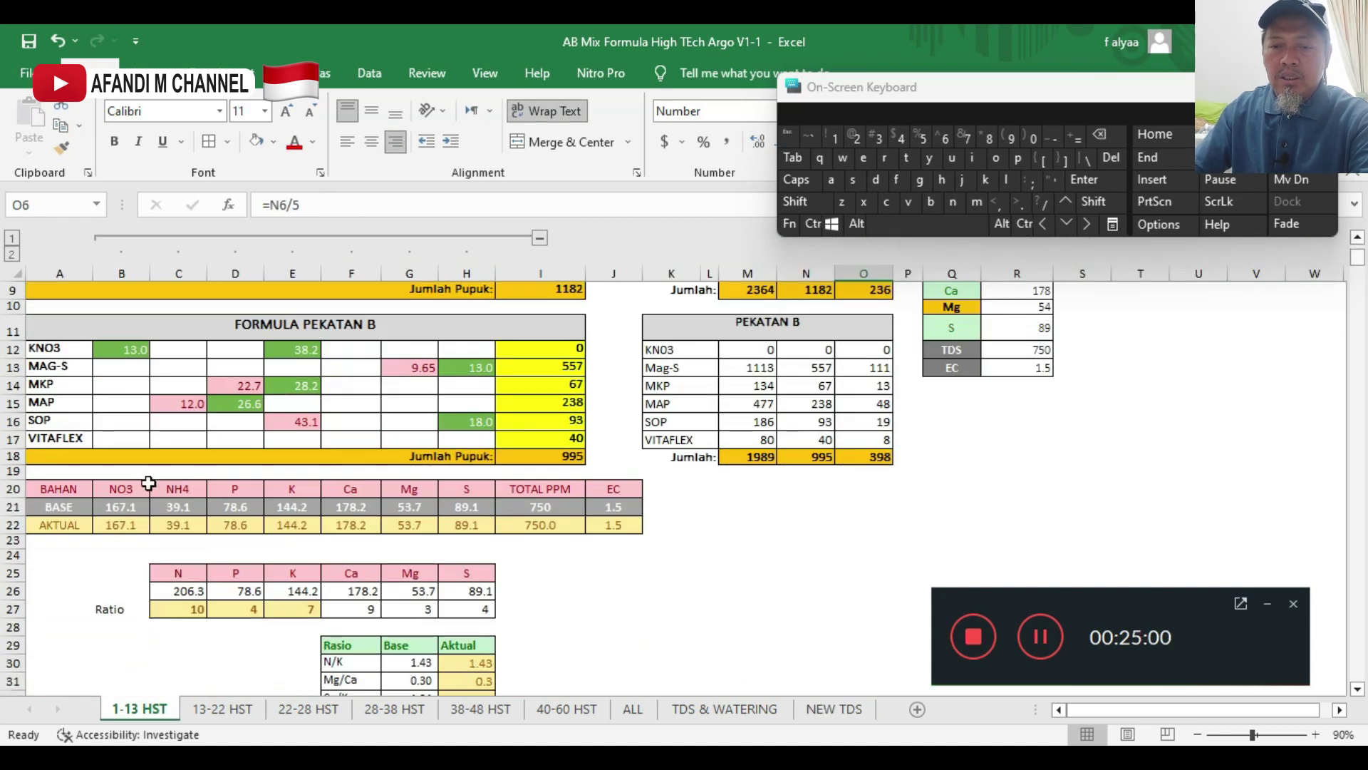
click(225, 709)
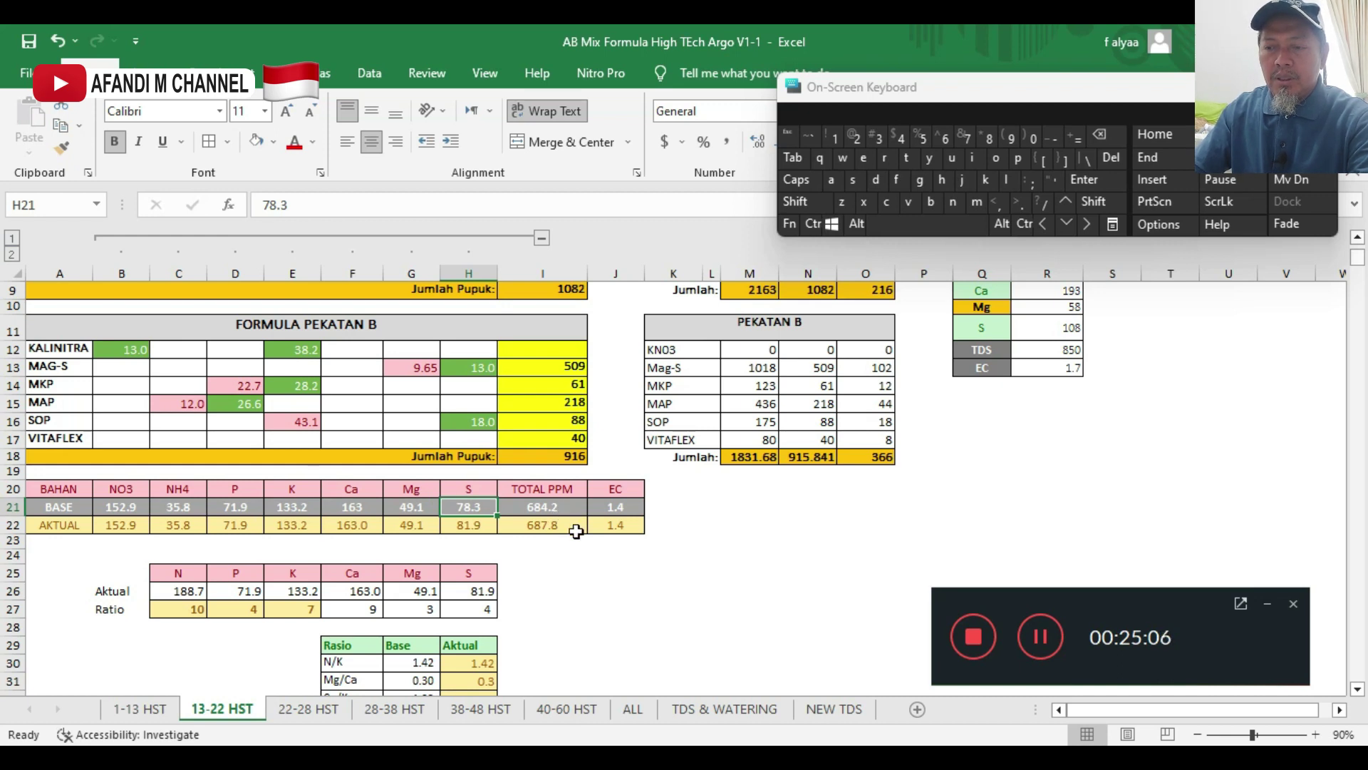
scroll(593, 489, up, 1)
scroll(591, 492, down, 1)
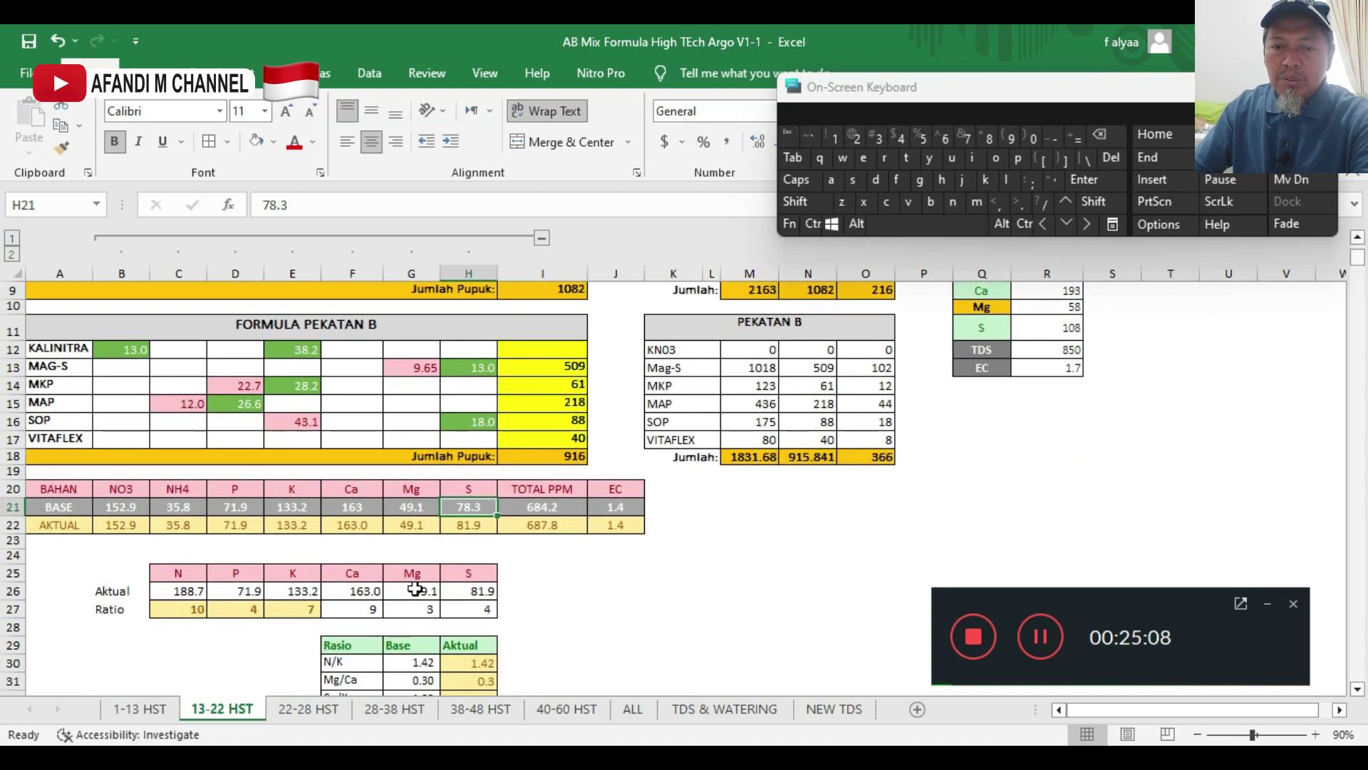
scroll(632, 566, up, 3)
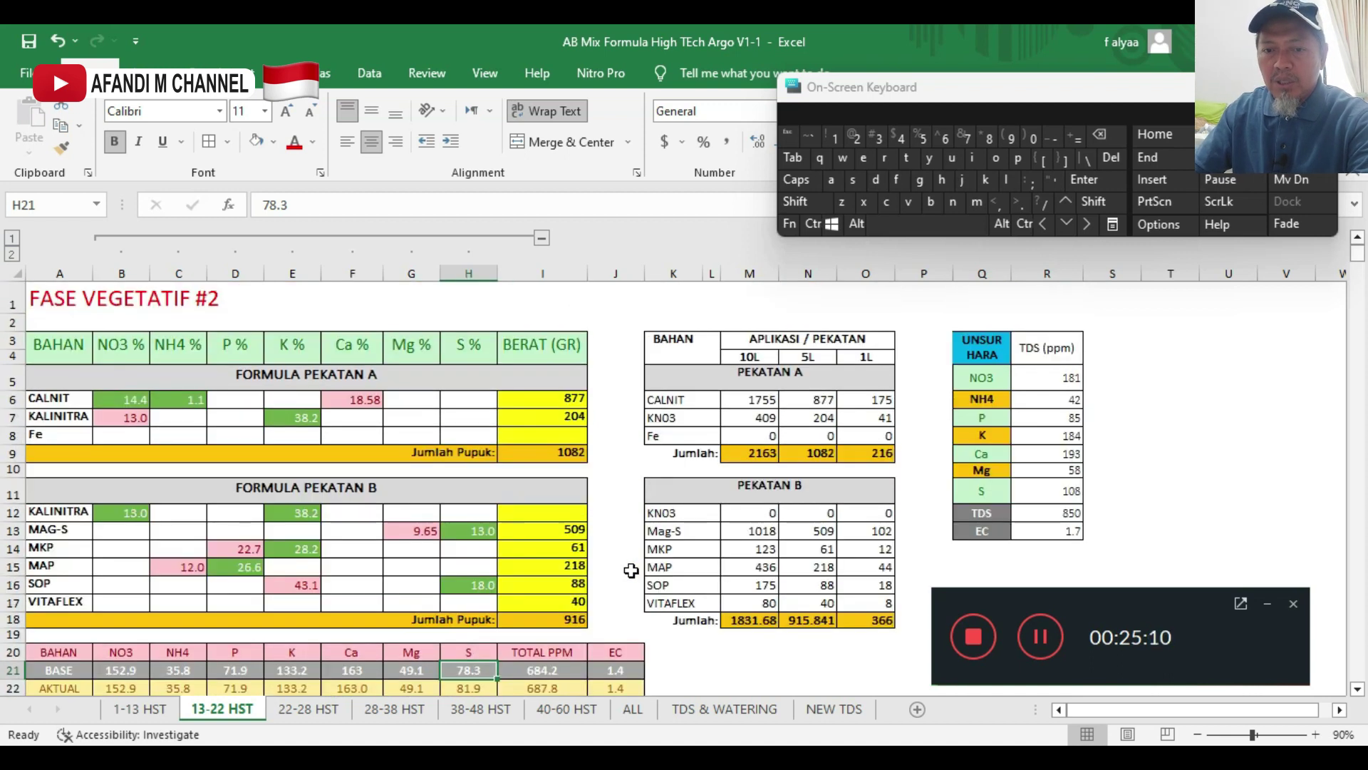
scroll(631, 573, down, 3)
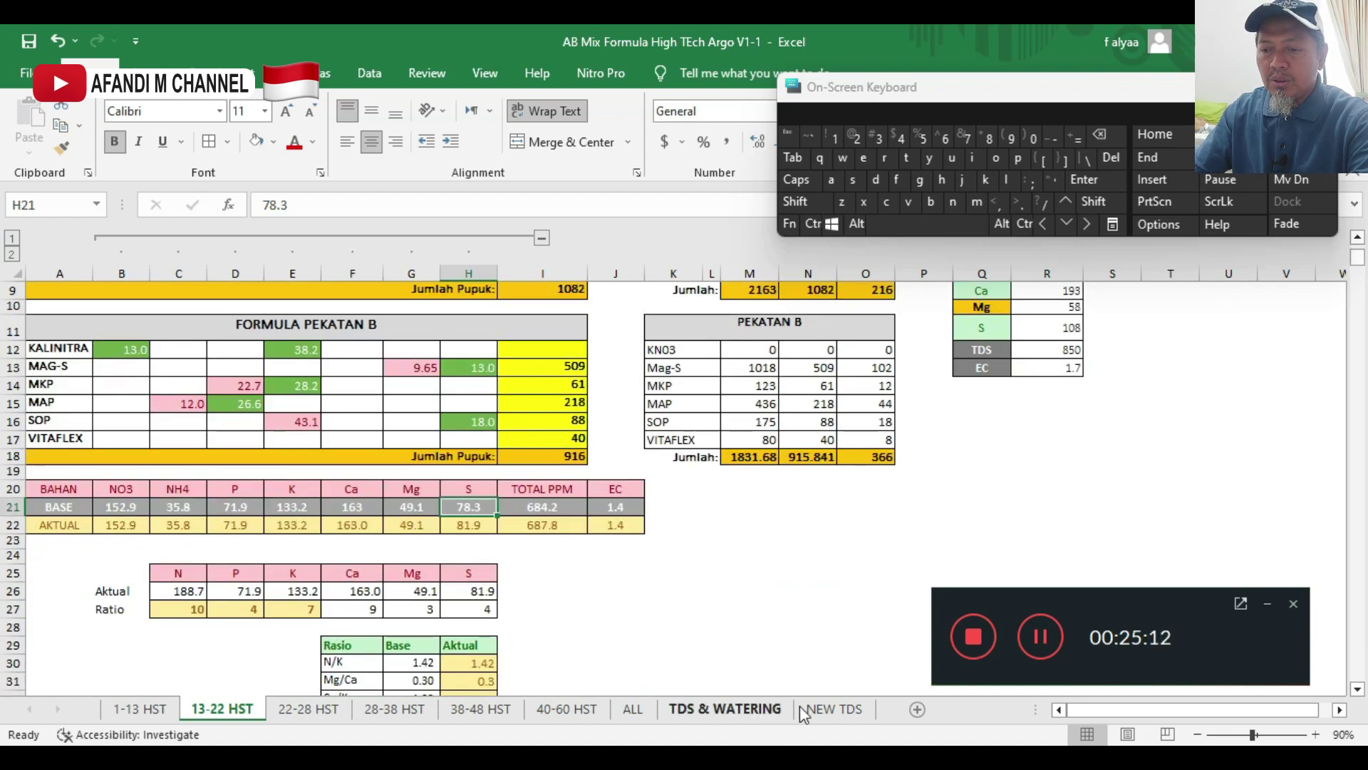
click(828, 708)
click(482, 510)
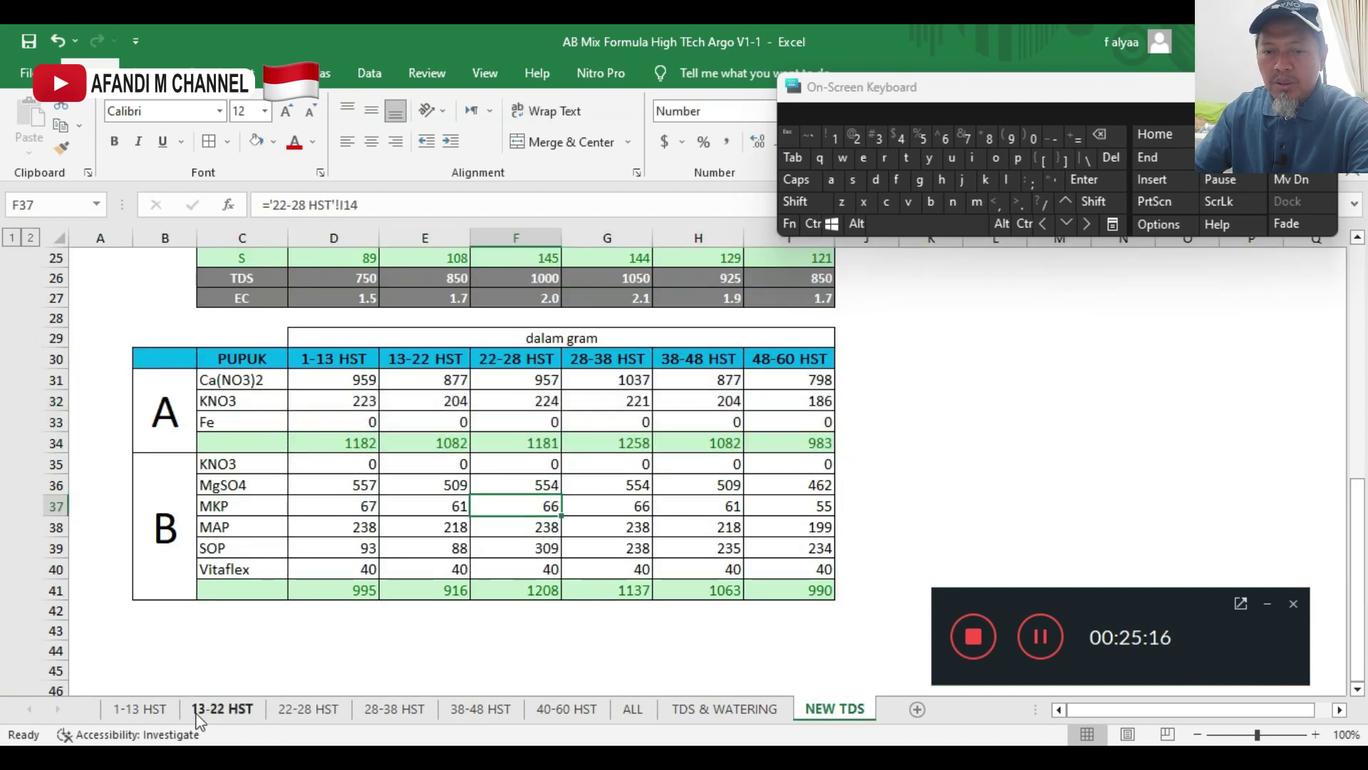
scroll(483, 392, up, 4)
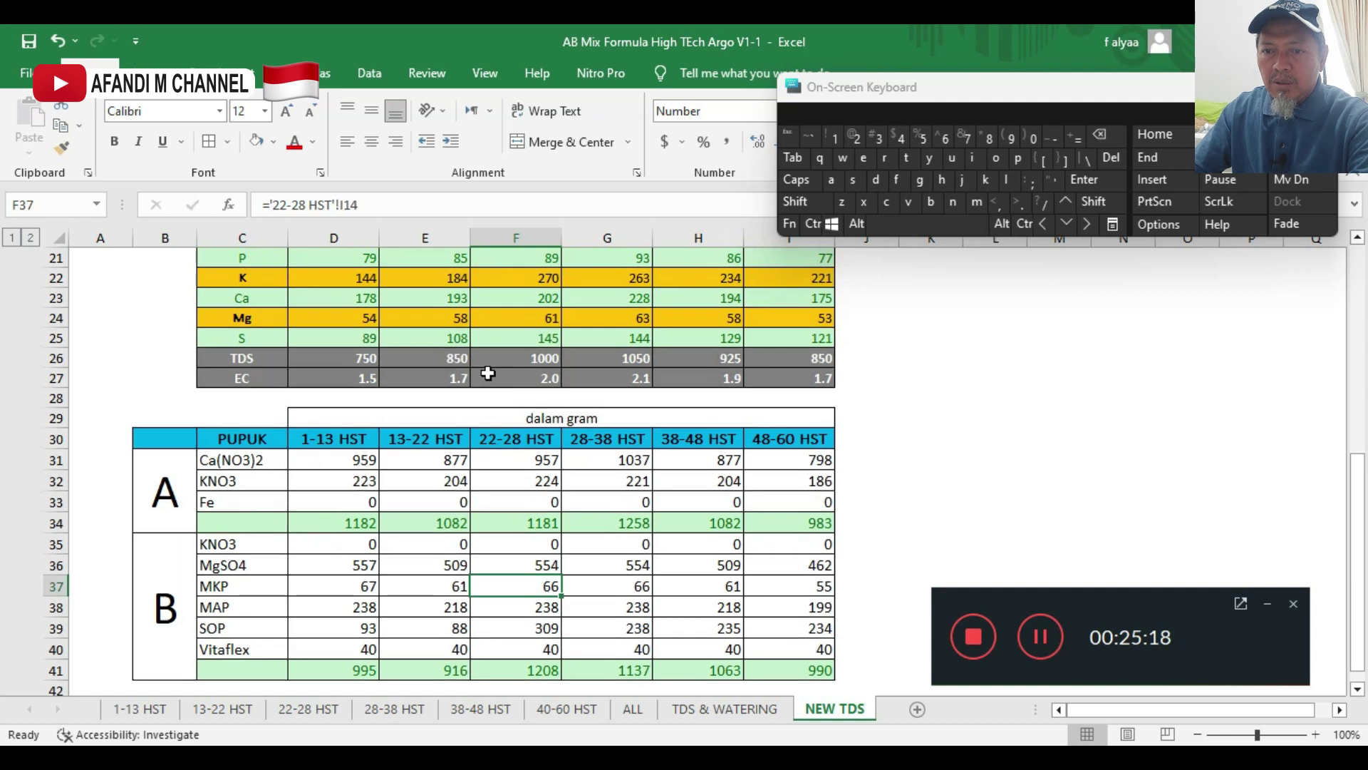
scroll(455, 470, down, 3)
- On the 13-22 HST sheet, link the BASE row's NO3 value to the NO3 TDS cell with the formula =R5
click(214, 712)
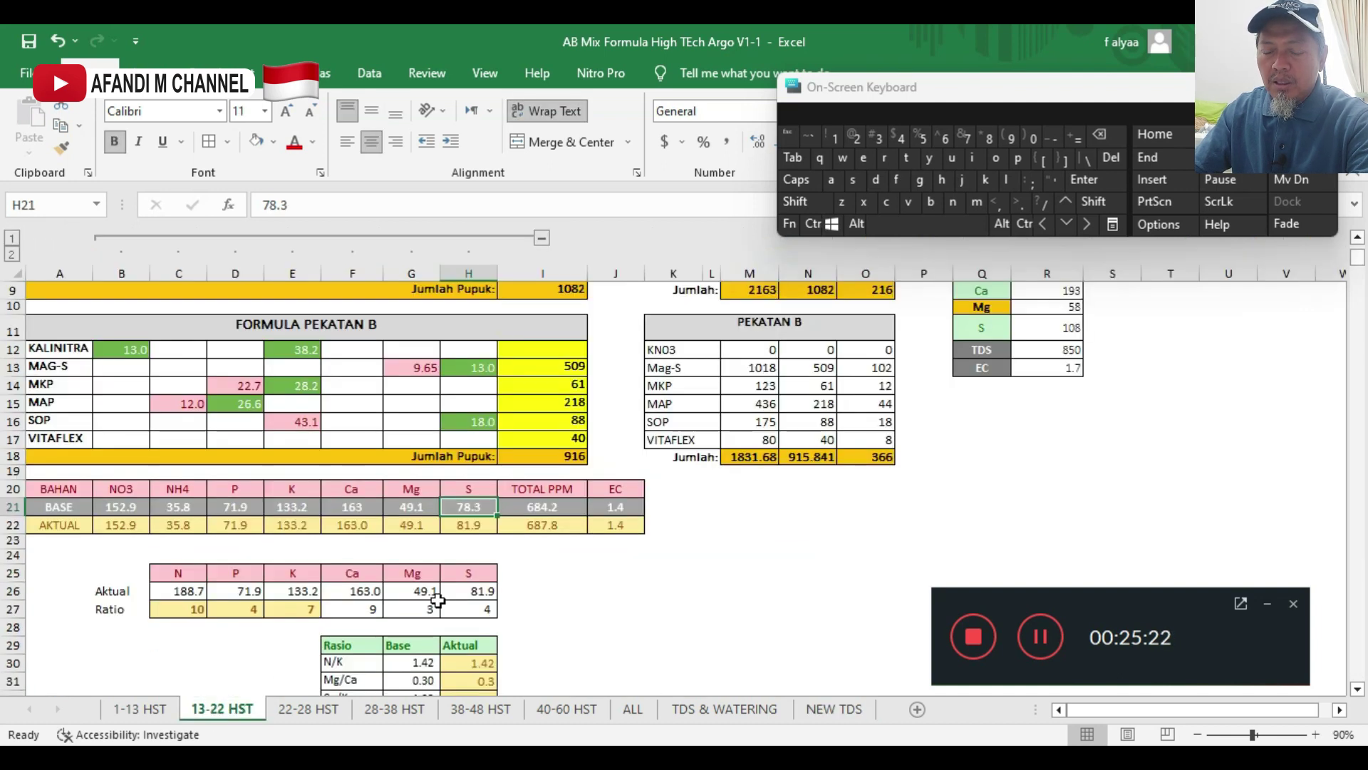
click(626, 577)
click(134, 508)
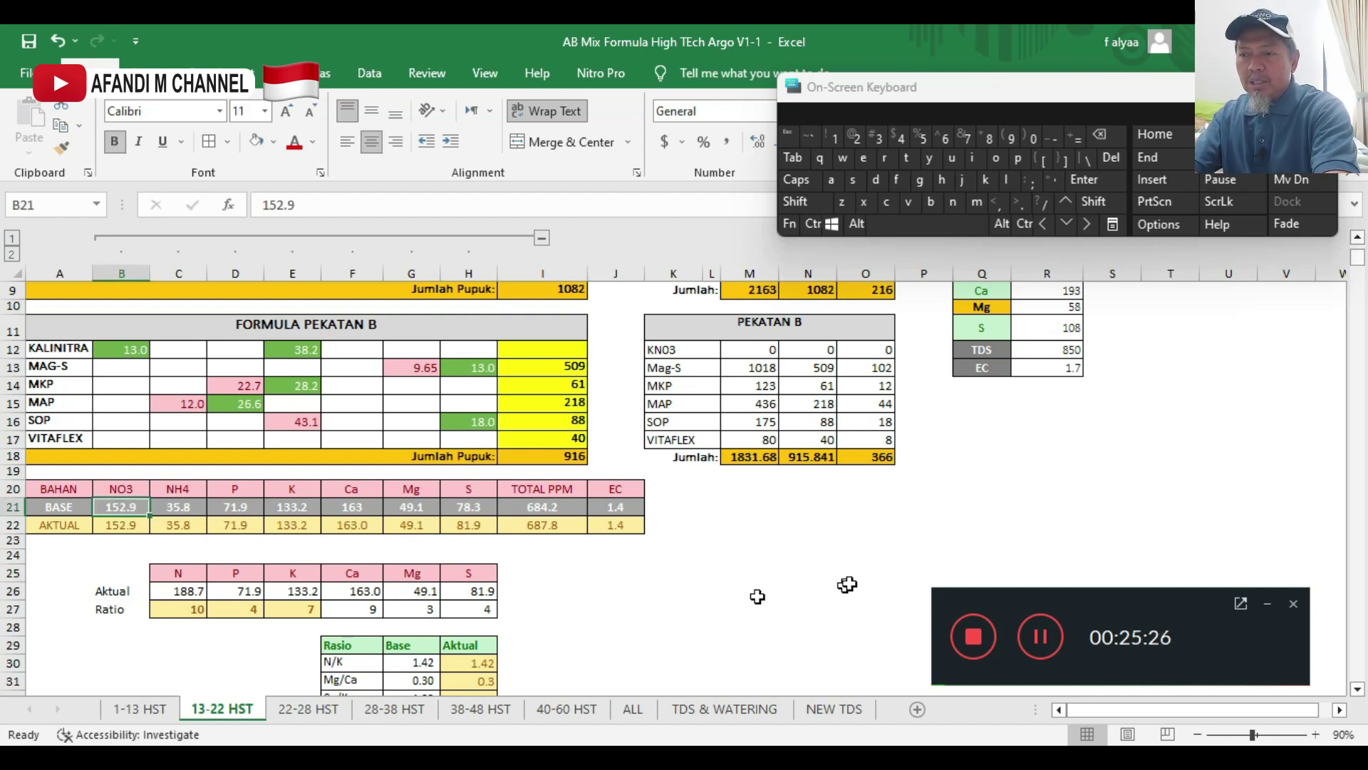
text(=)
scroll(862, 577, up, 3)
click(1051, 378)
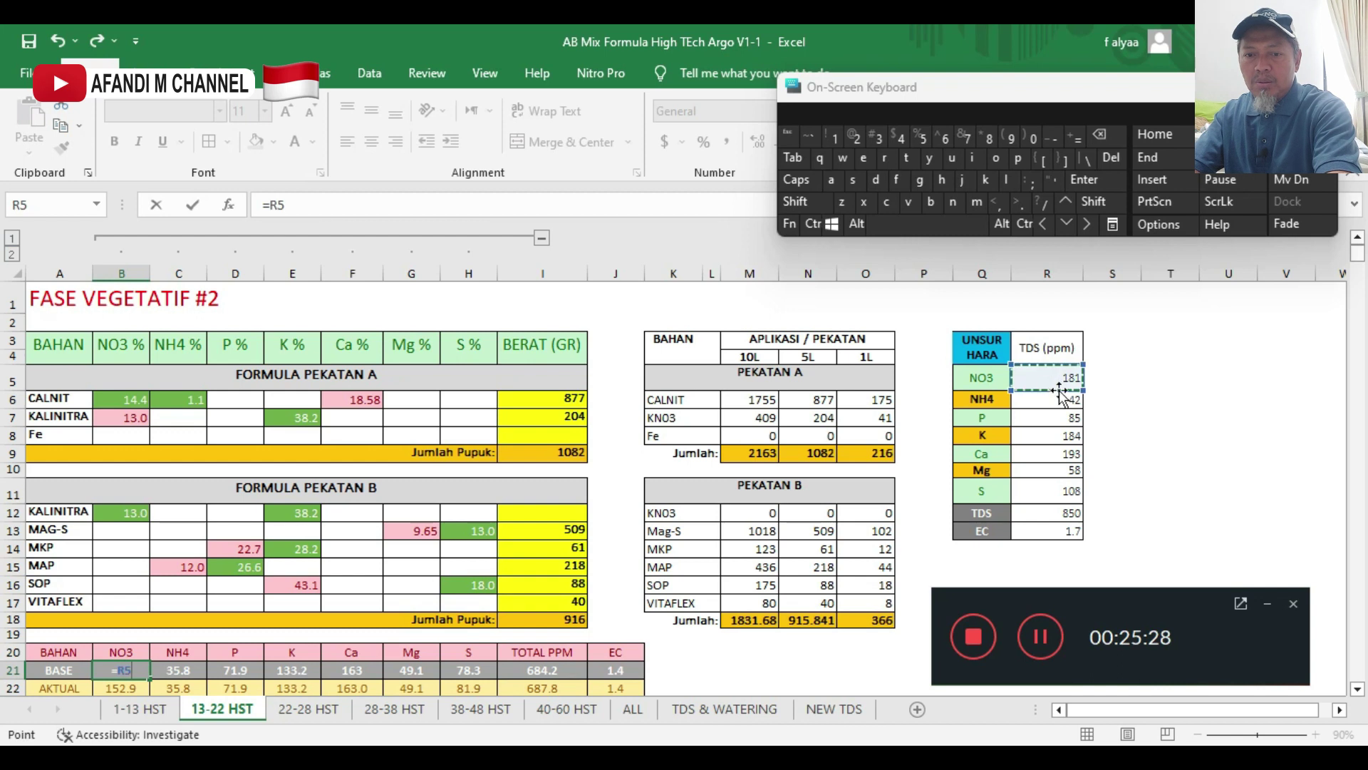
click(1084, 180)
- Link the BASE row's NH4 value to the NH4 TDS cell with the formula =R6
click(179, 639)
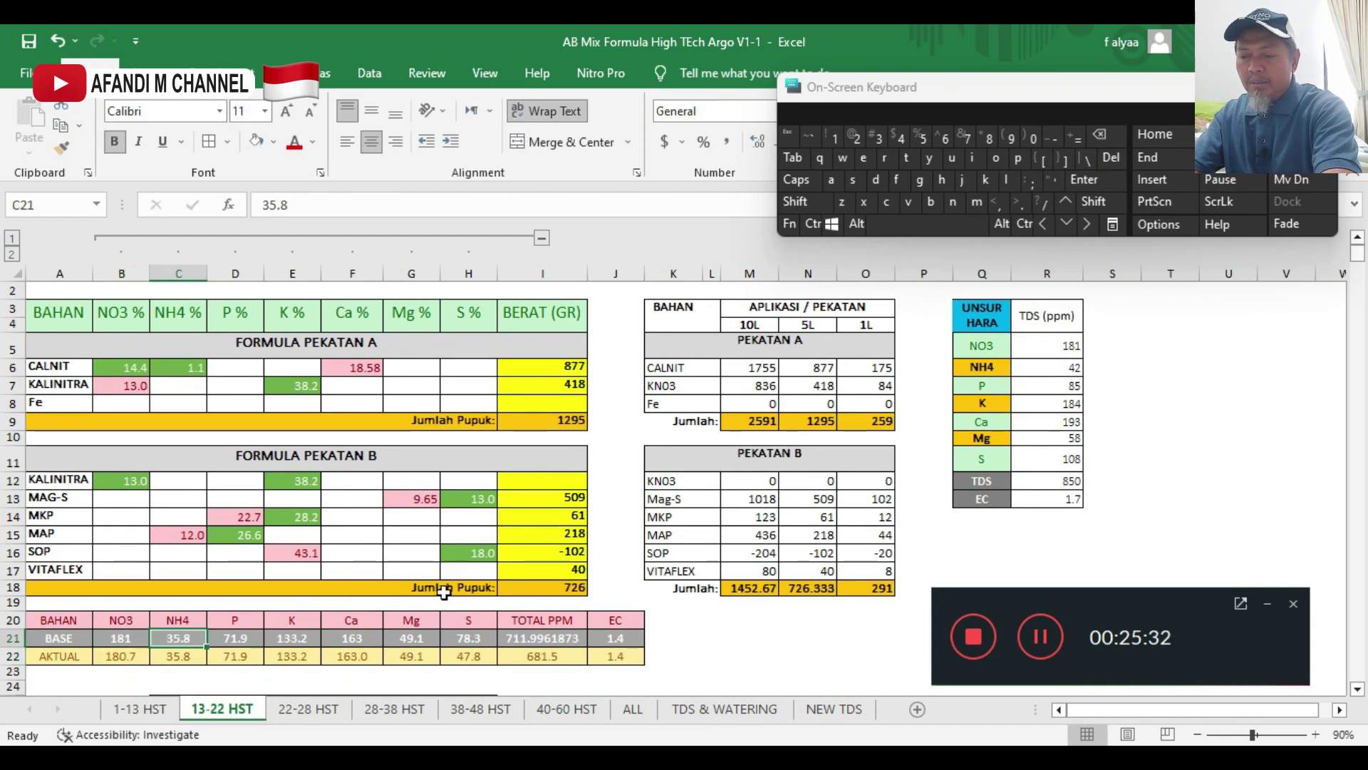
text(=)
click(1054, 375)
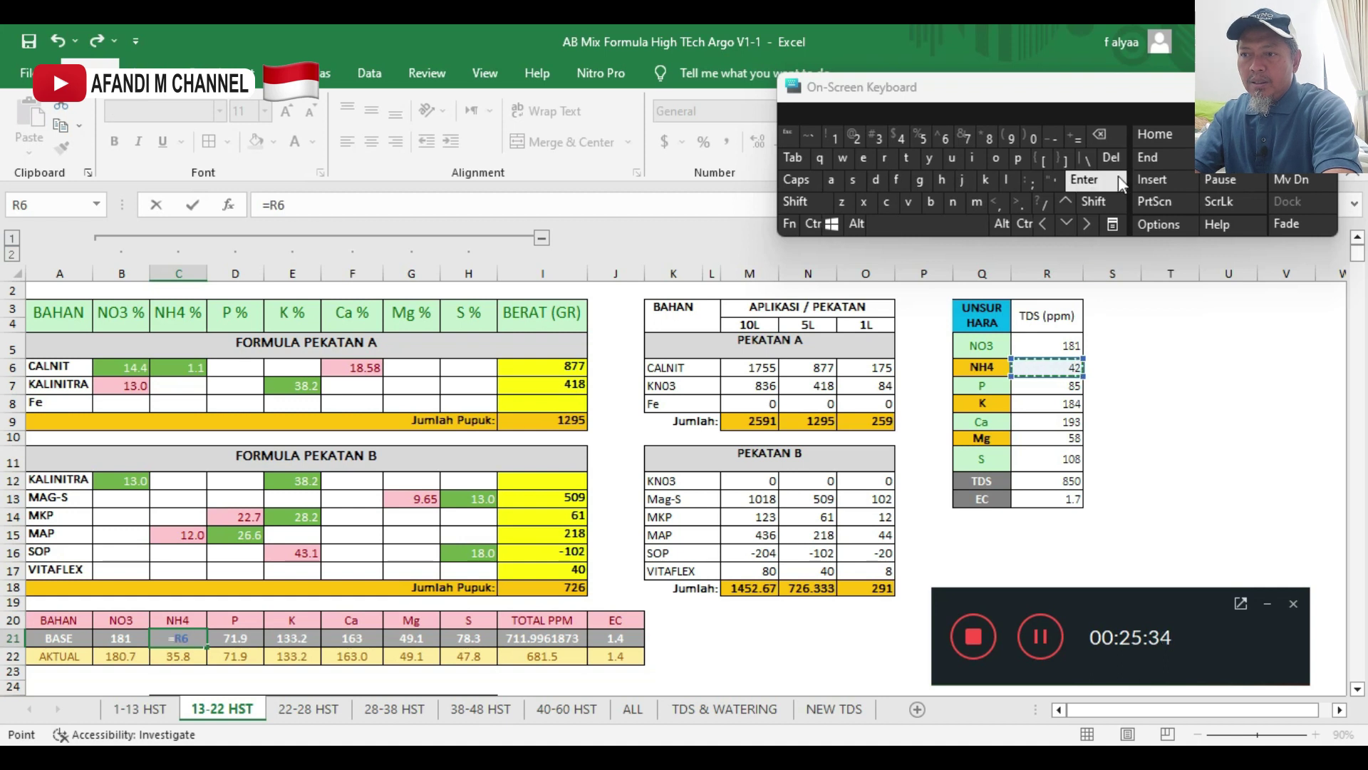
click(1083, 180)
- On the 13-22 HST sheet, link the BASE row's P value with =R7 and its K value with =R8
click(241, 638)
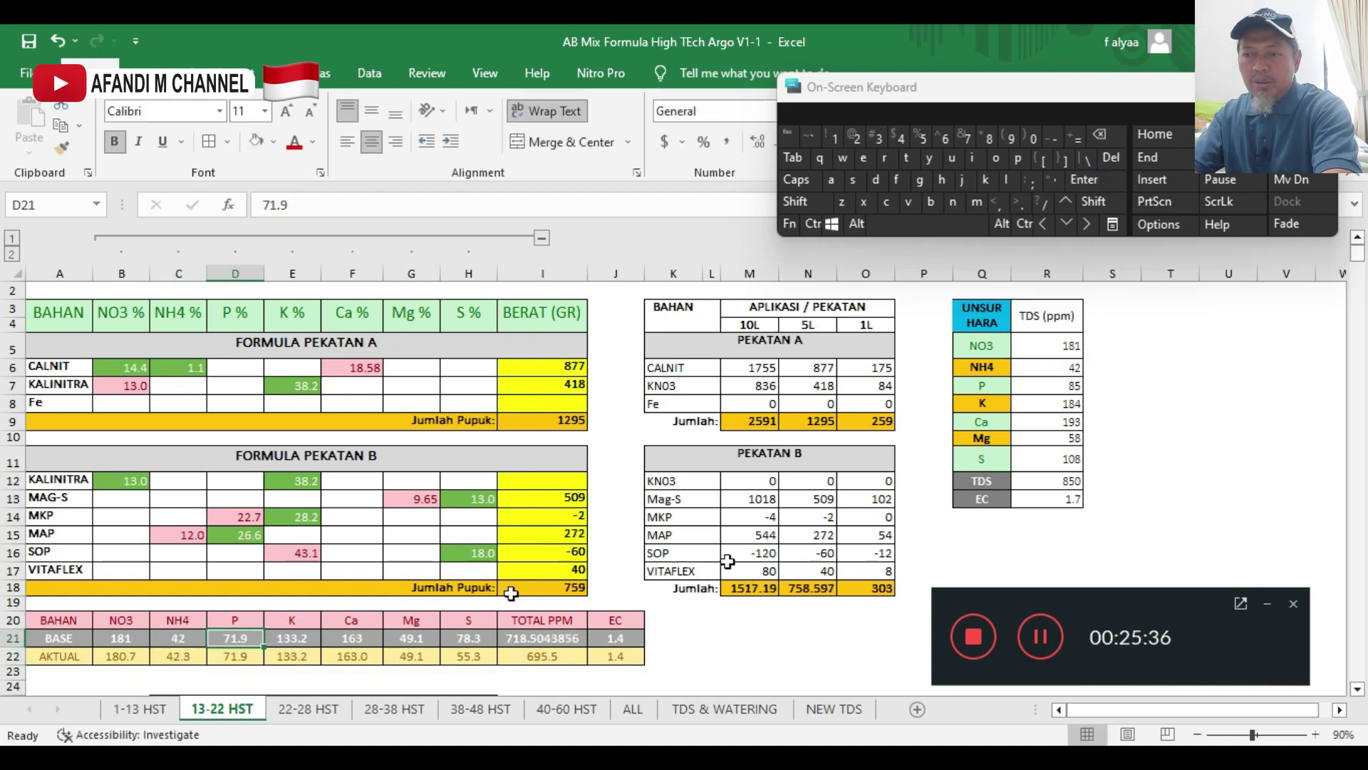
text(=)
click(1057, 387)
click(1084, 179)
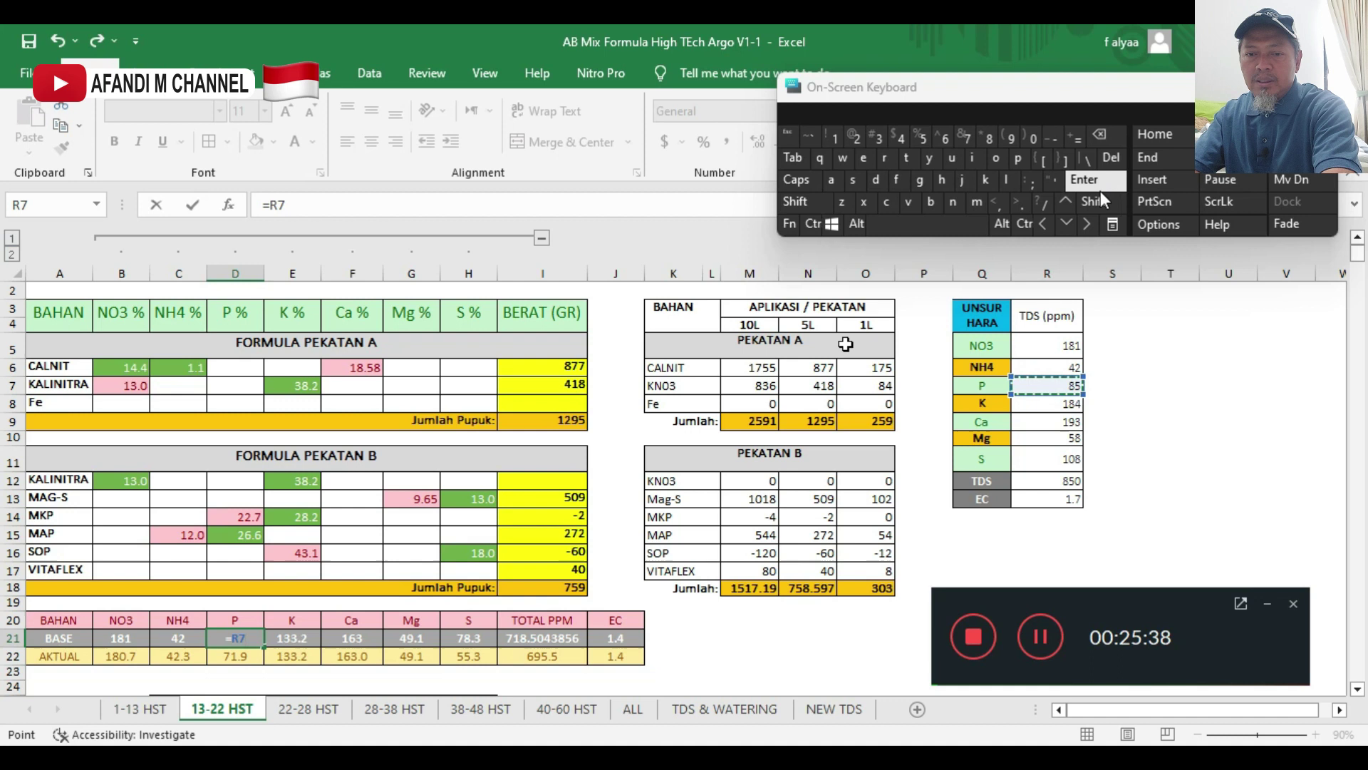
click(293, 638)
text(=)
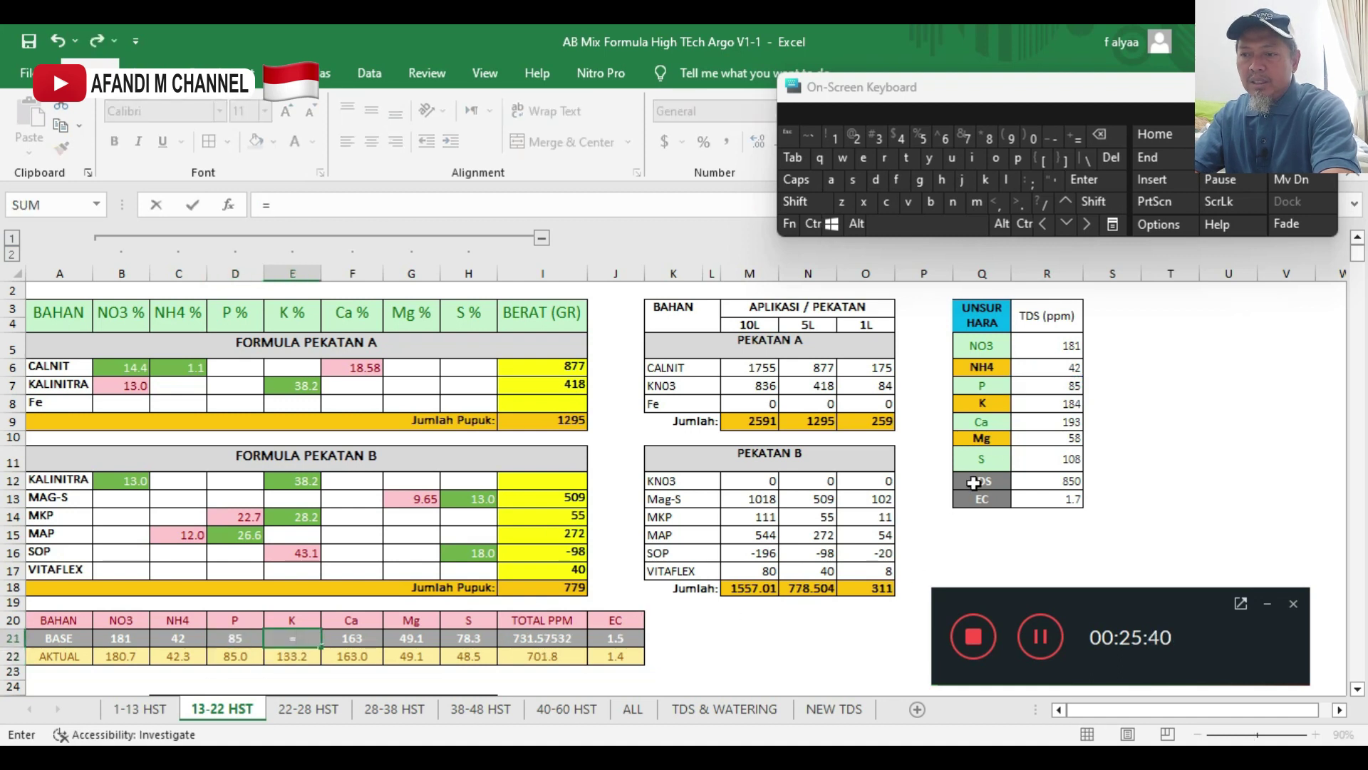
click(1051, 404)
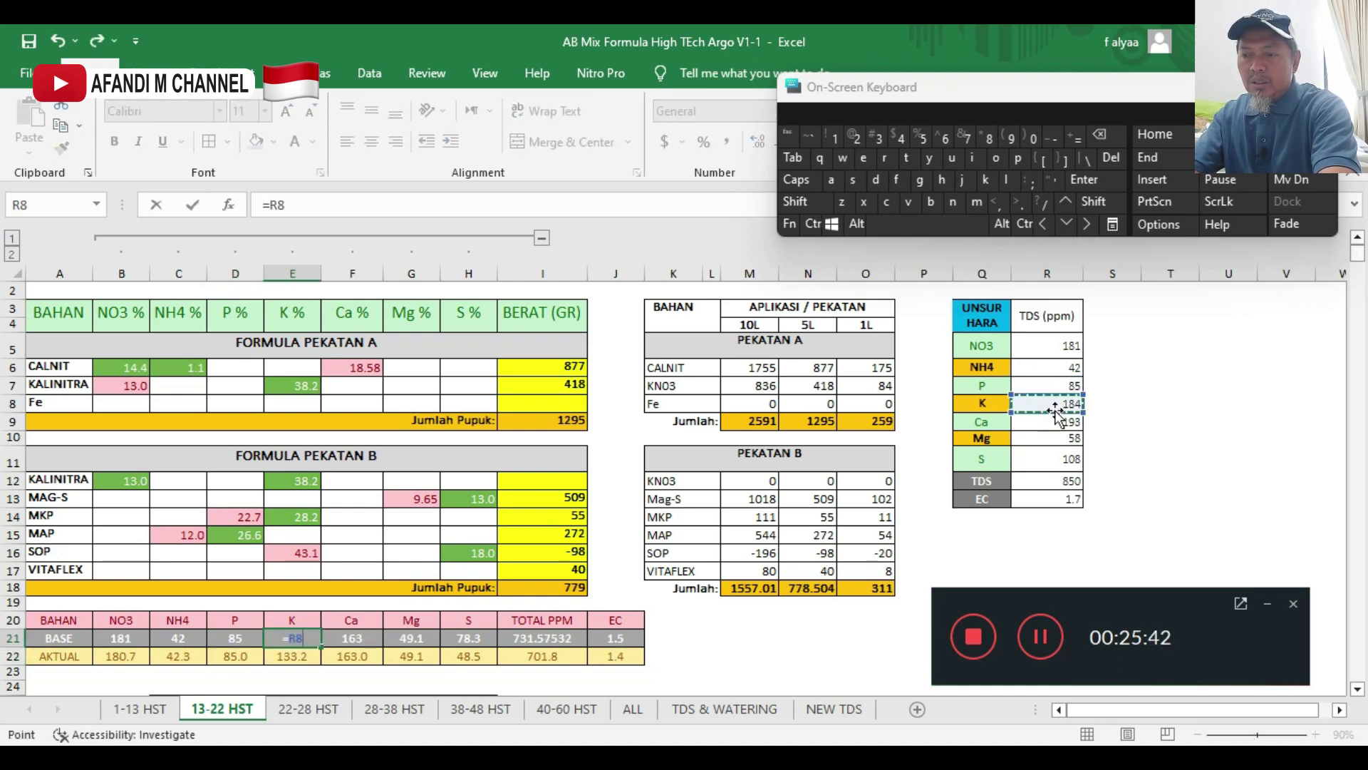
click(1110, 182)
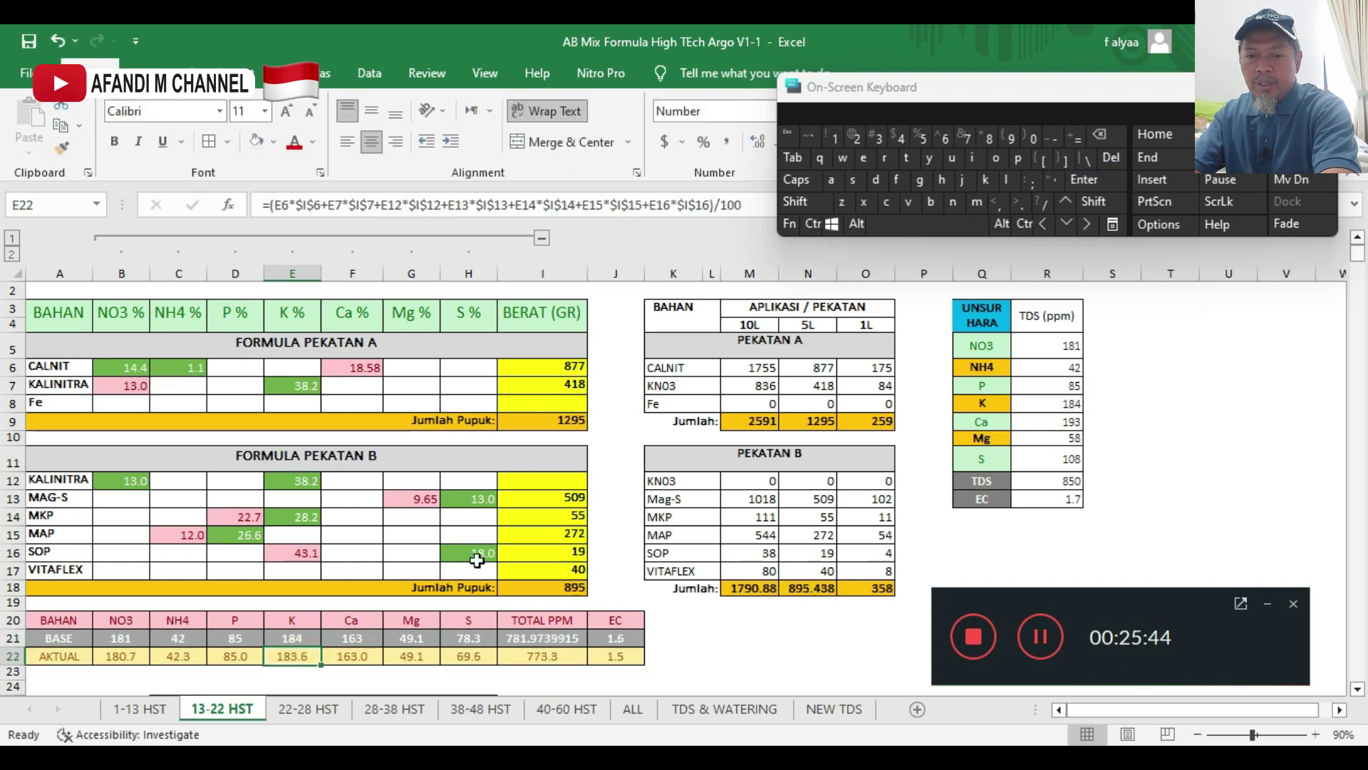
- Link the BASE row's Ca value to its TDS cell with =R9 and the Mg value with =R10
click(365, 644)
text(=)
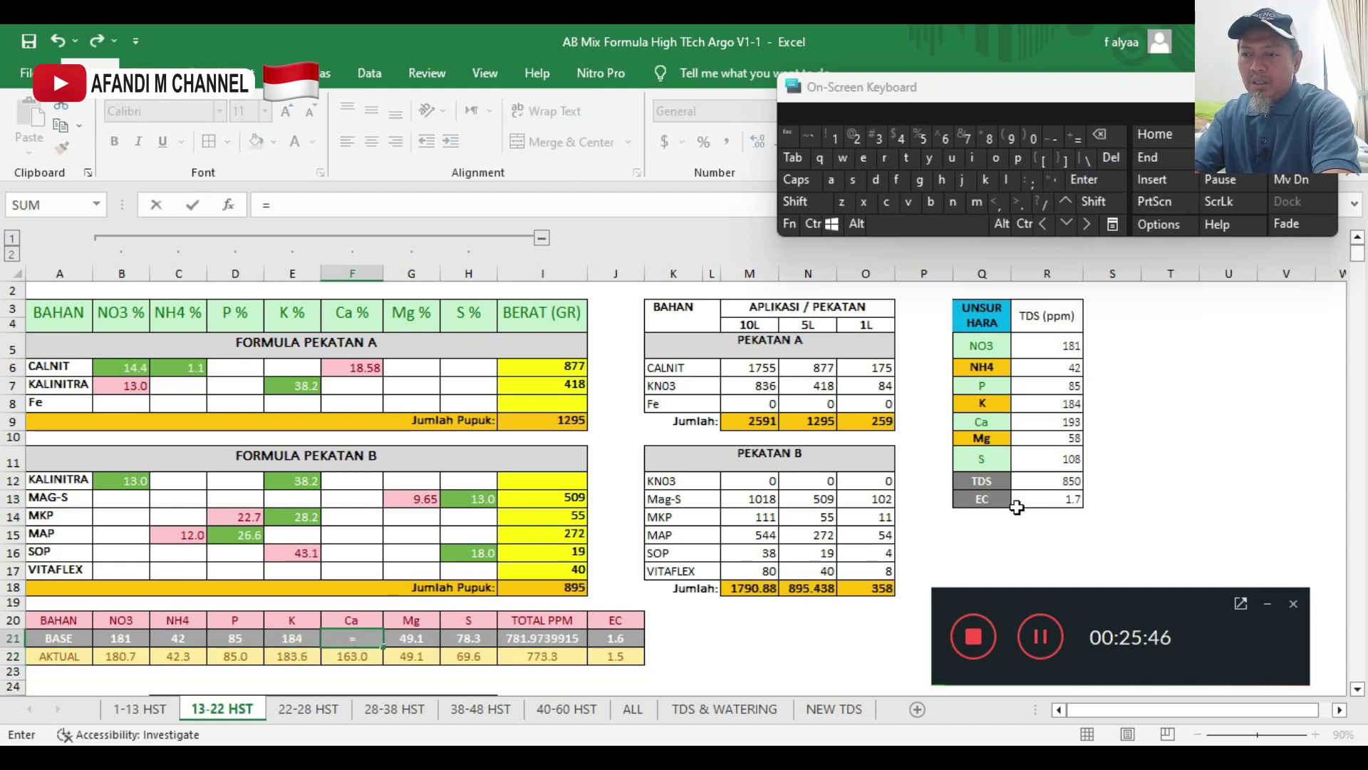
click(1054, 422)
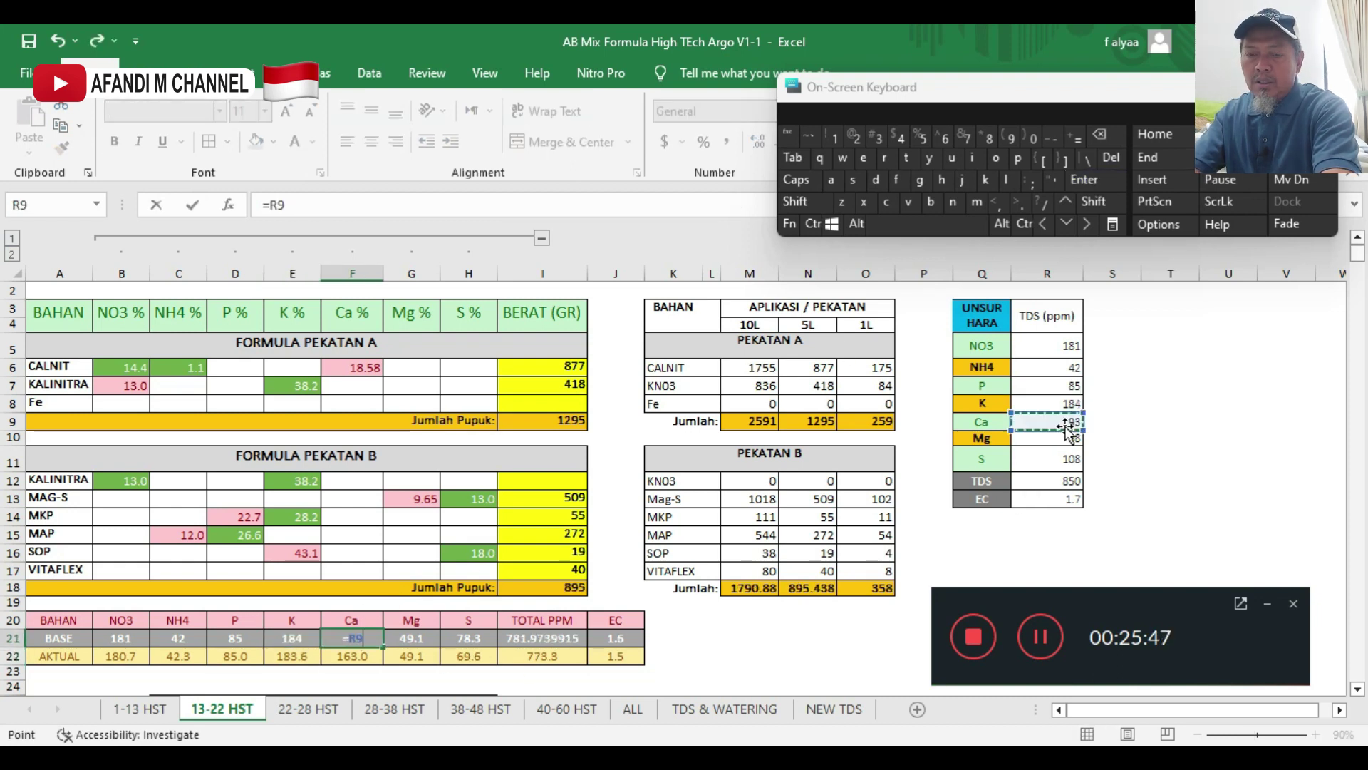
click(1101, 183)
click(408, 638)
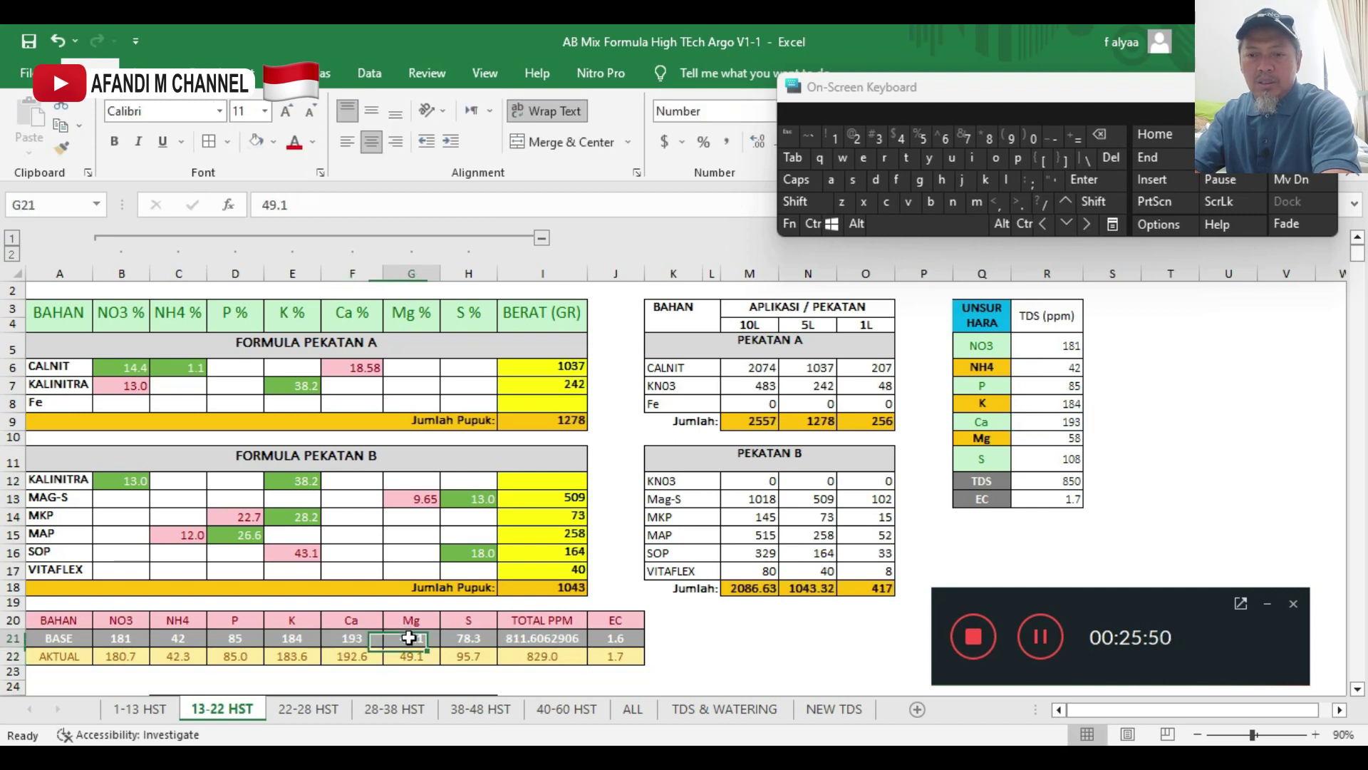
text(=)
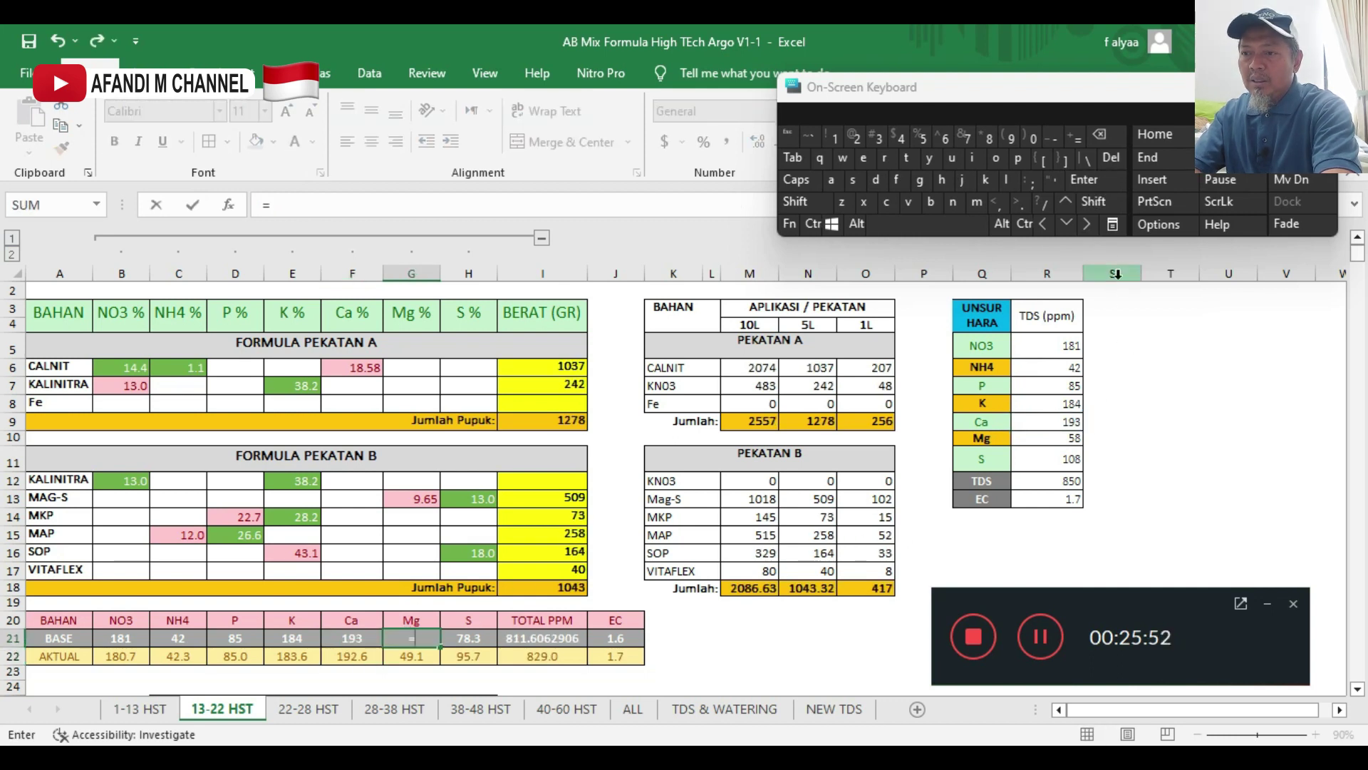
click(1065, 435)
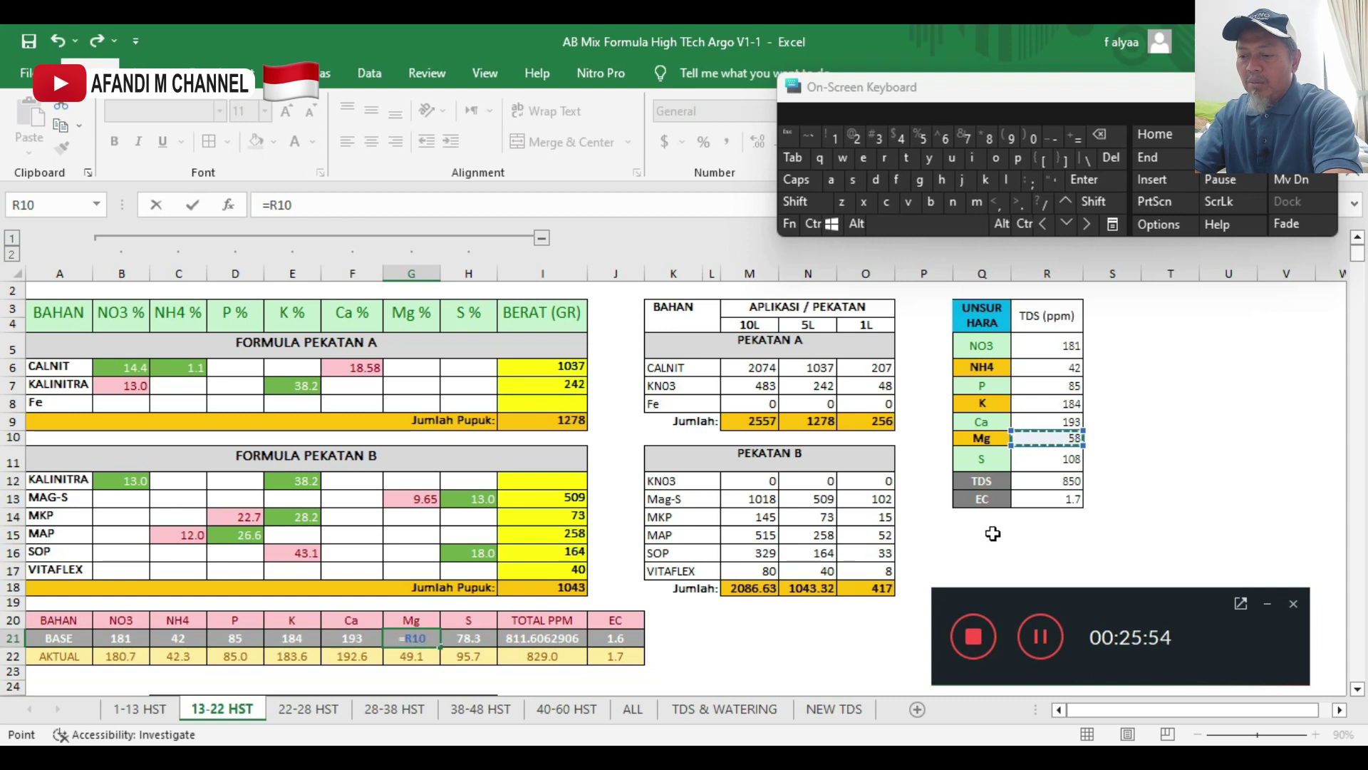
click(1078, 181)
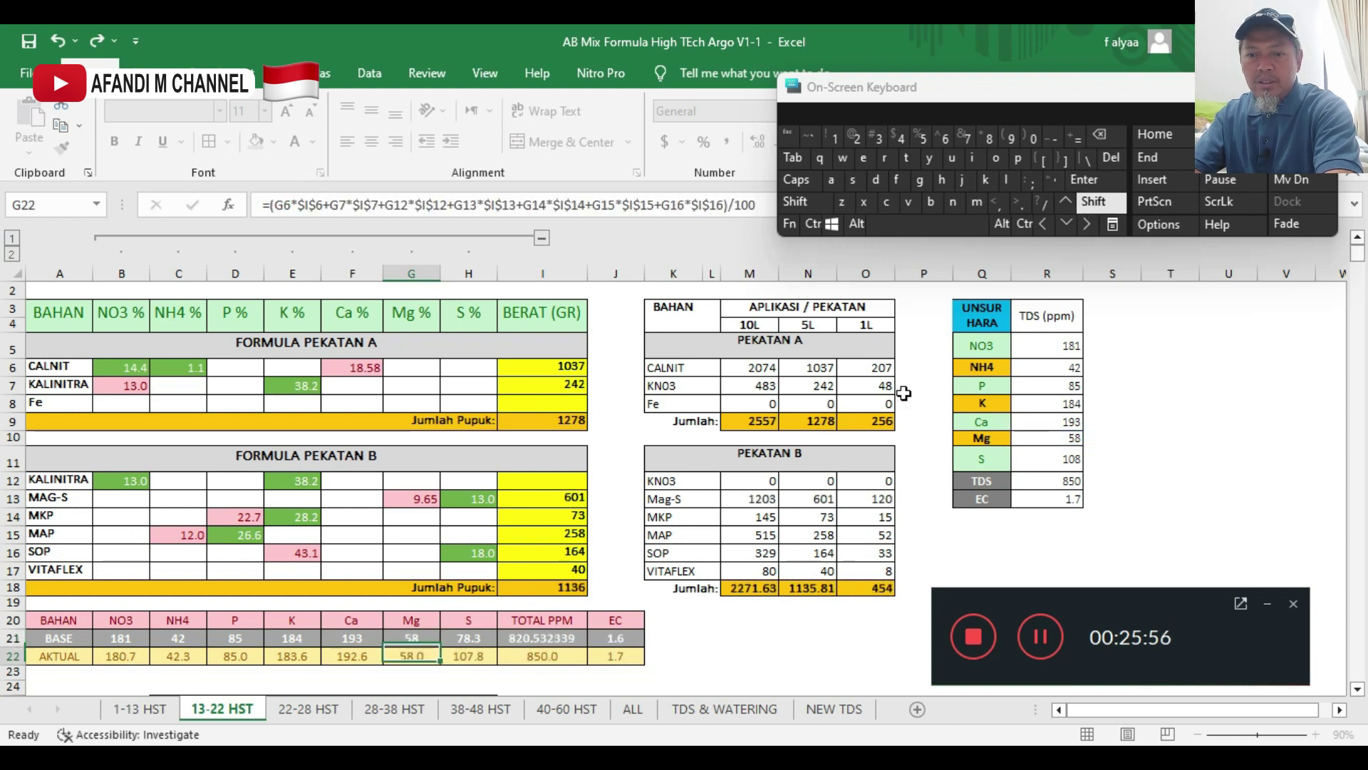
- Link the BASE row's S value to the S TDS cell with the formula =R11
click(472, 635)
text(=)
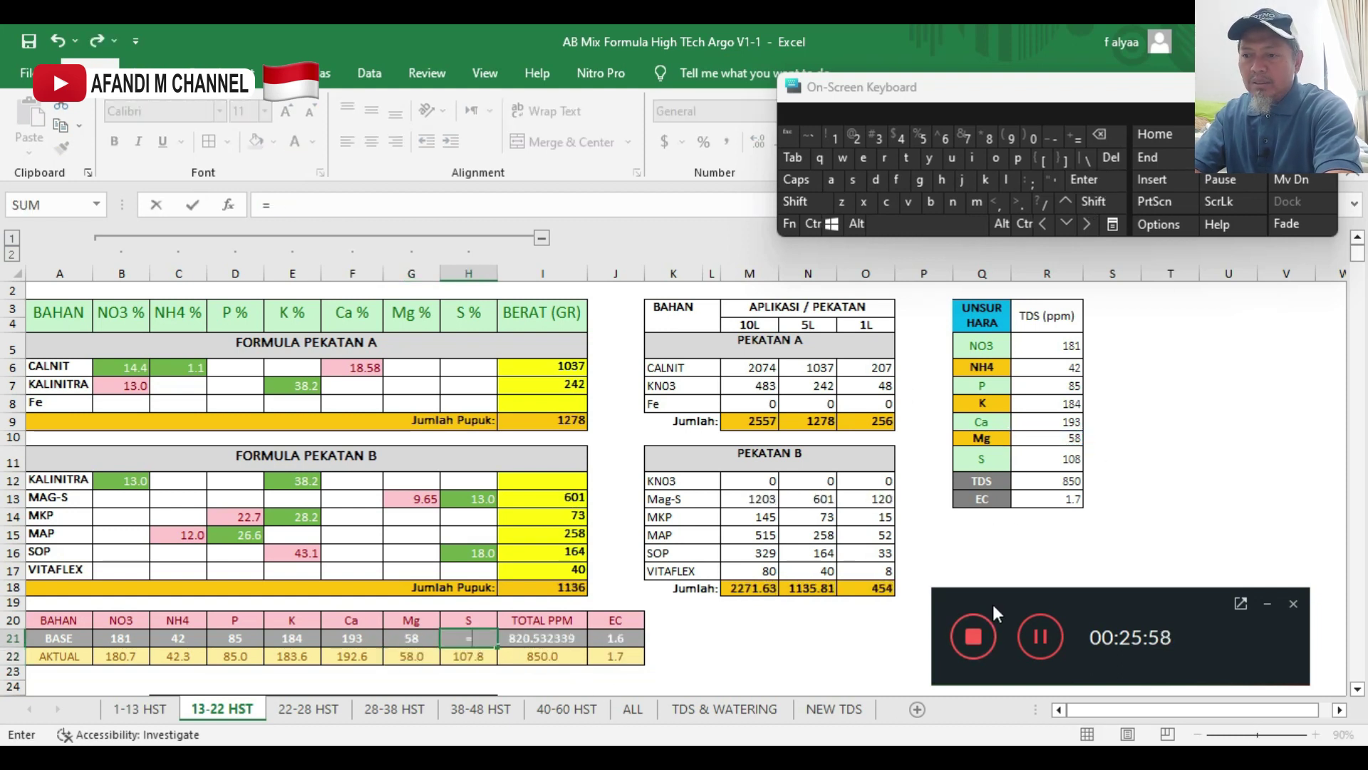
click(1051, 463)
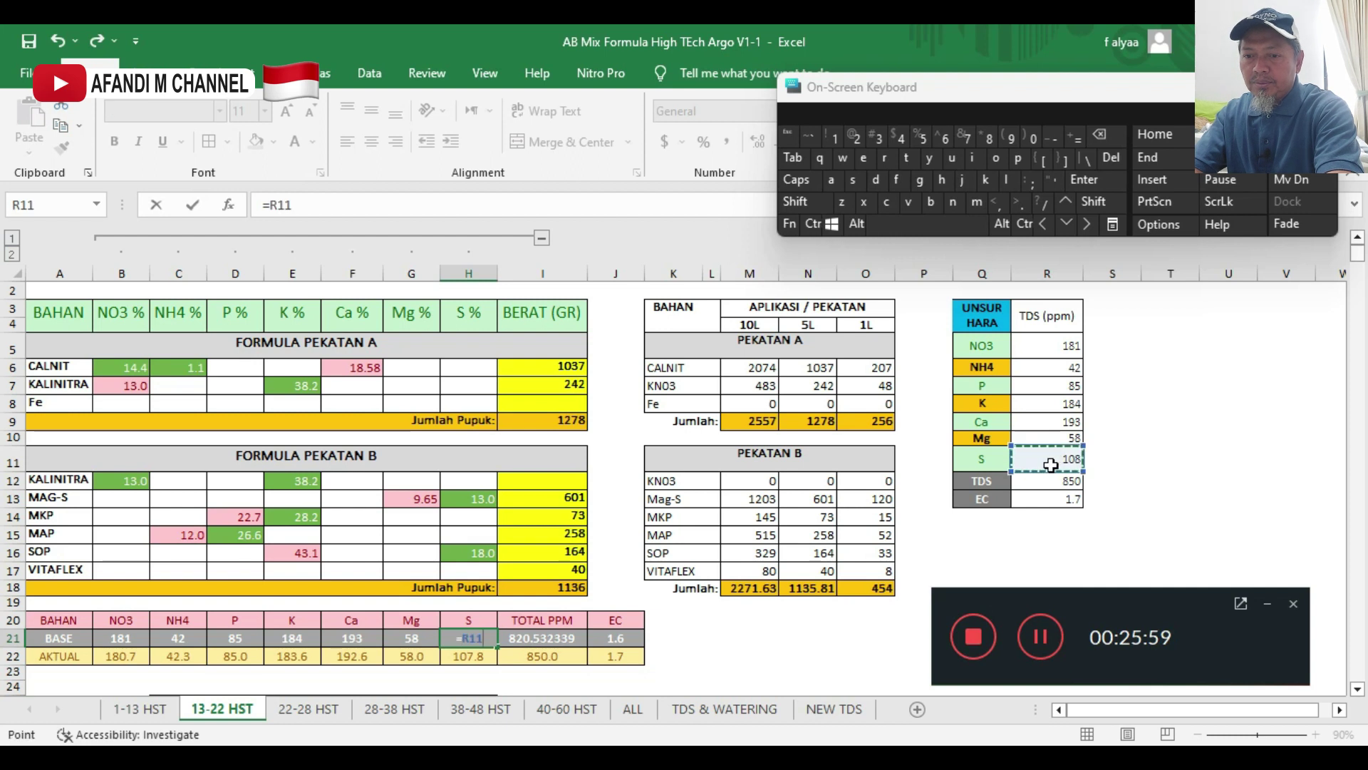
click(1081, 180)
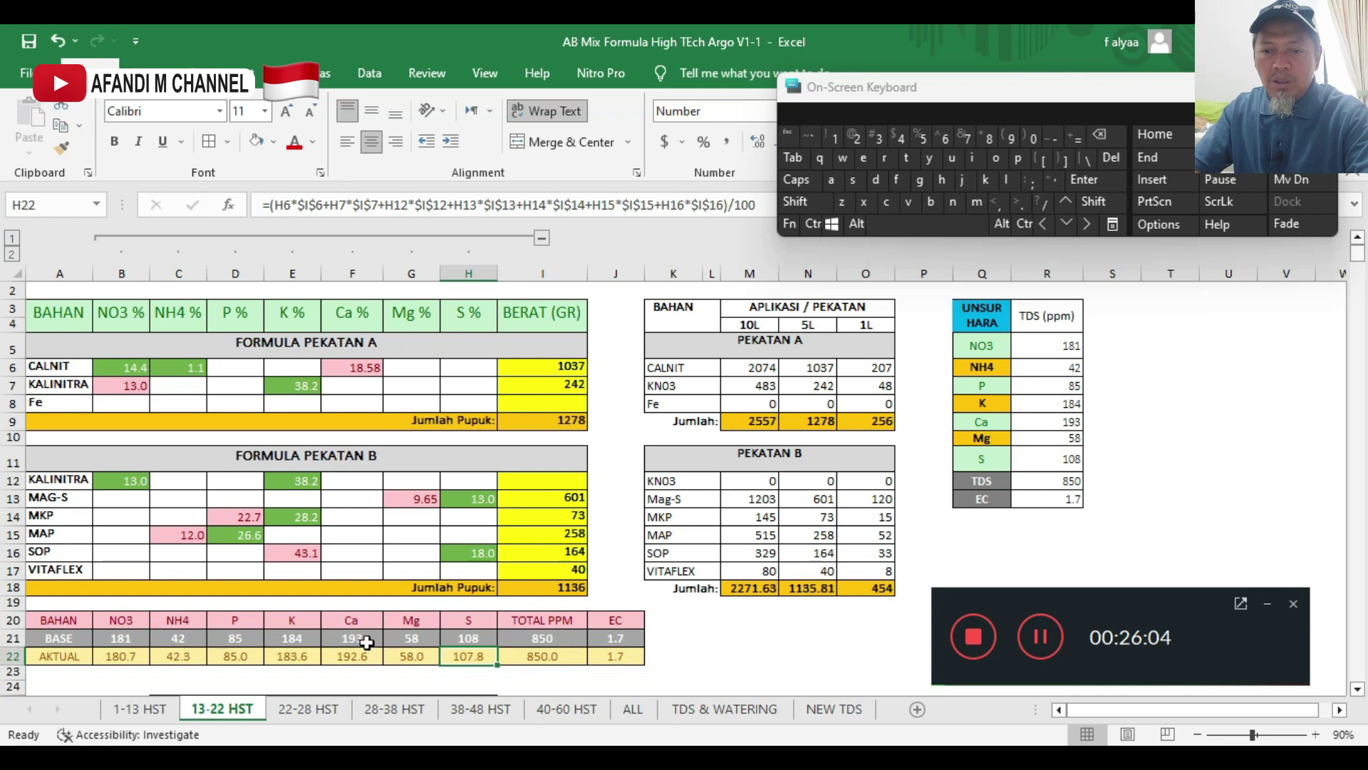
click(365, 640)
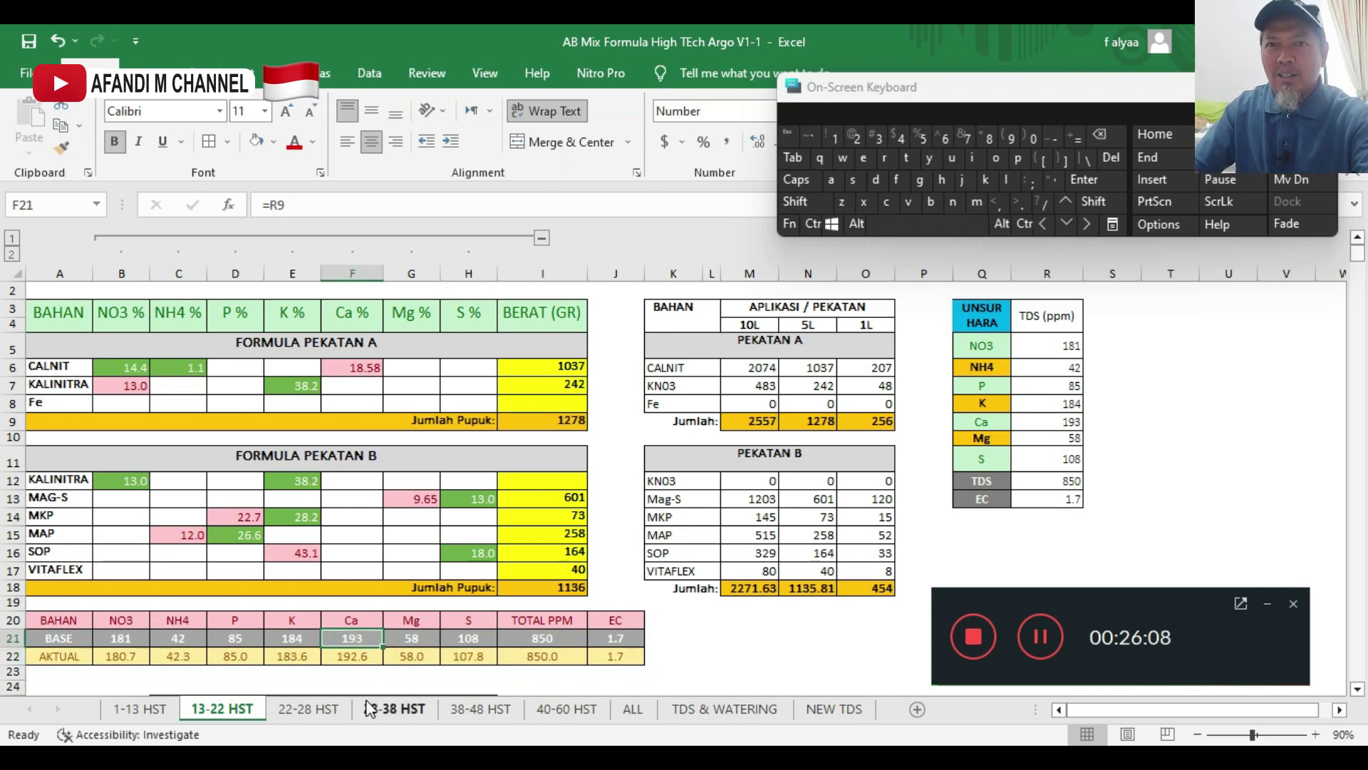
click(298, 640)
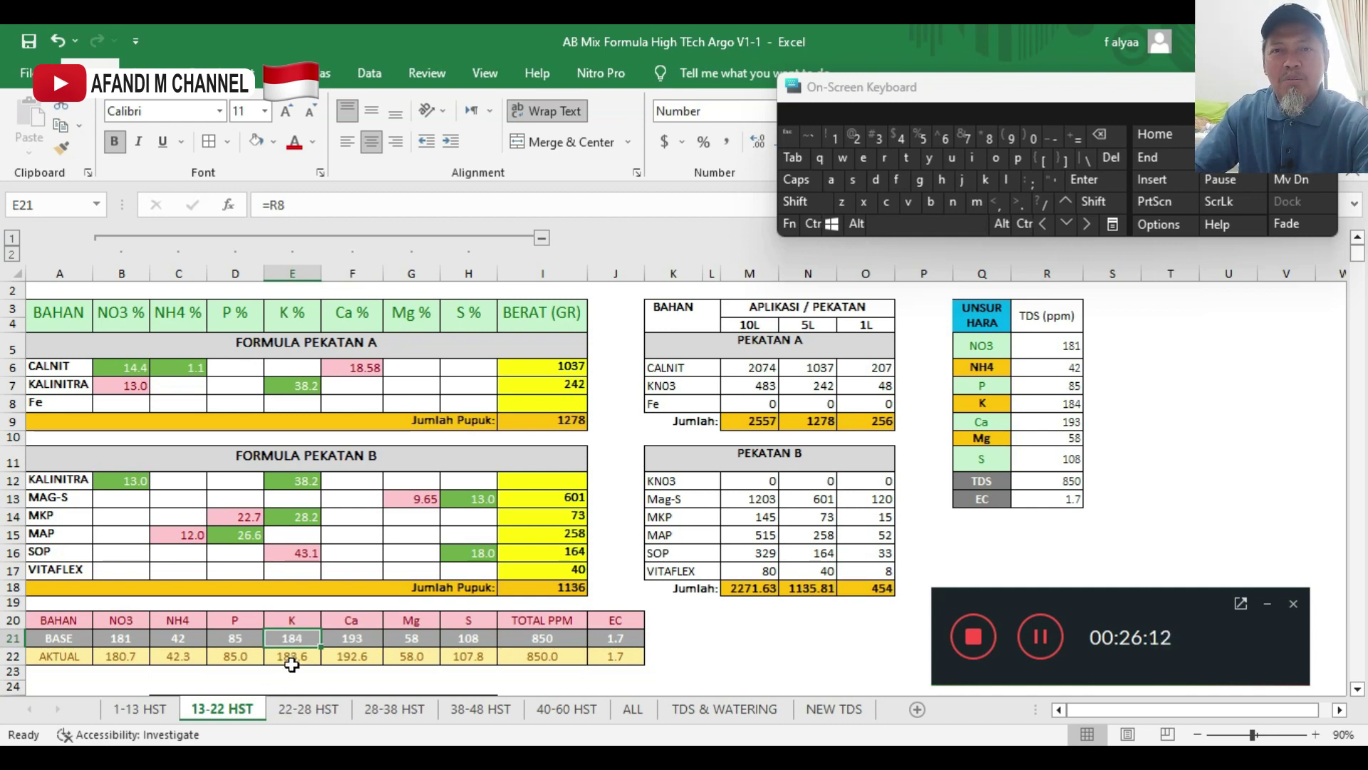
click(351, 641)
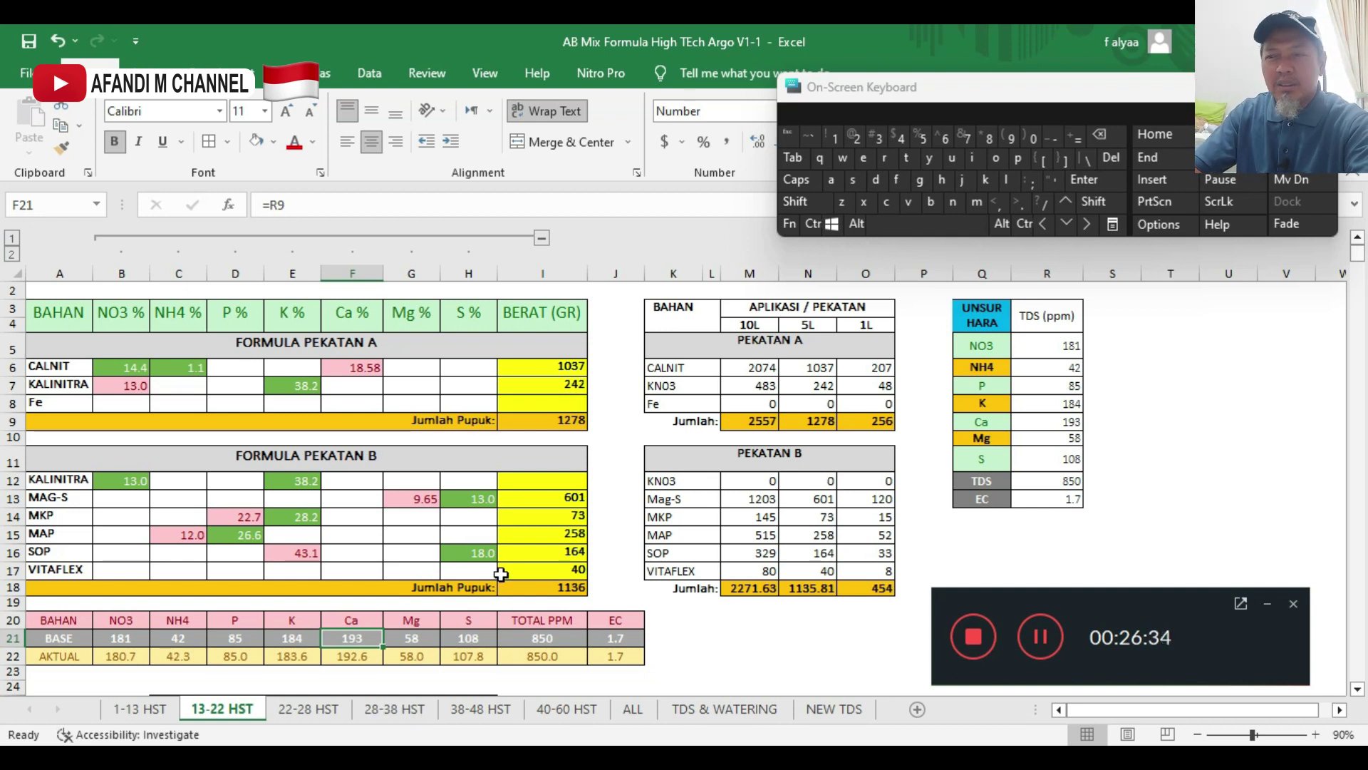
- On the 22-28 HST sheet, link the BASE row's NO3 value to the NO3 TDS cell with the formula =R5
click(312, 709)
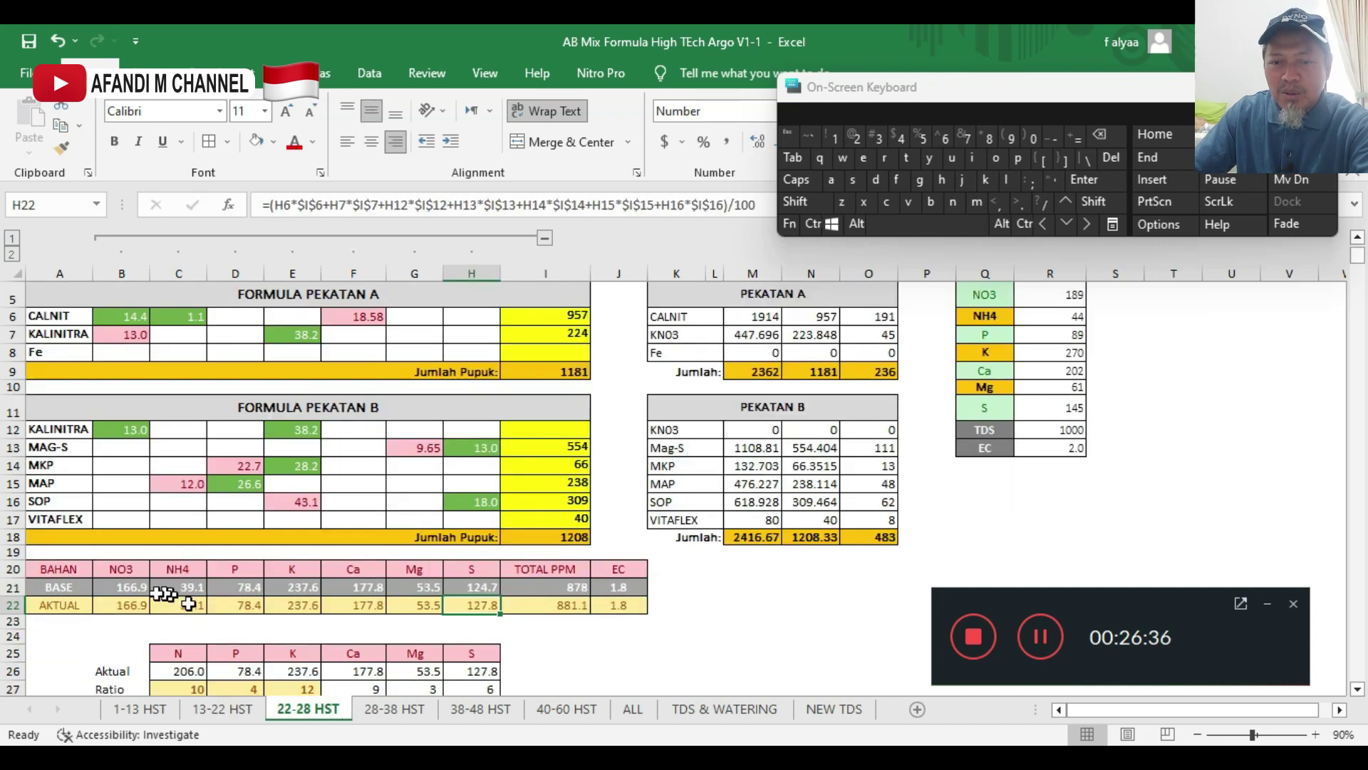
click(134, 588)
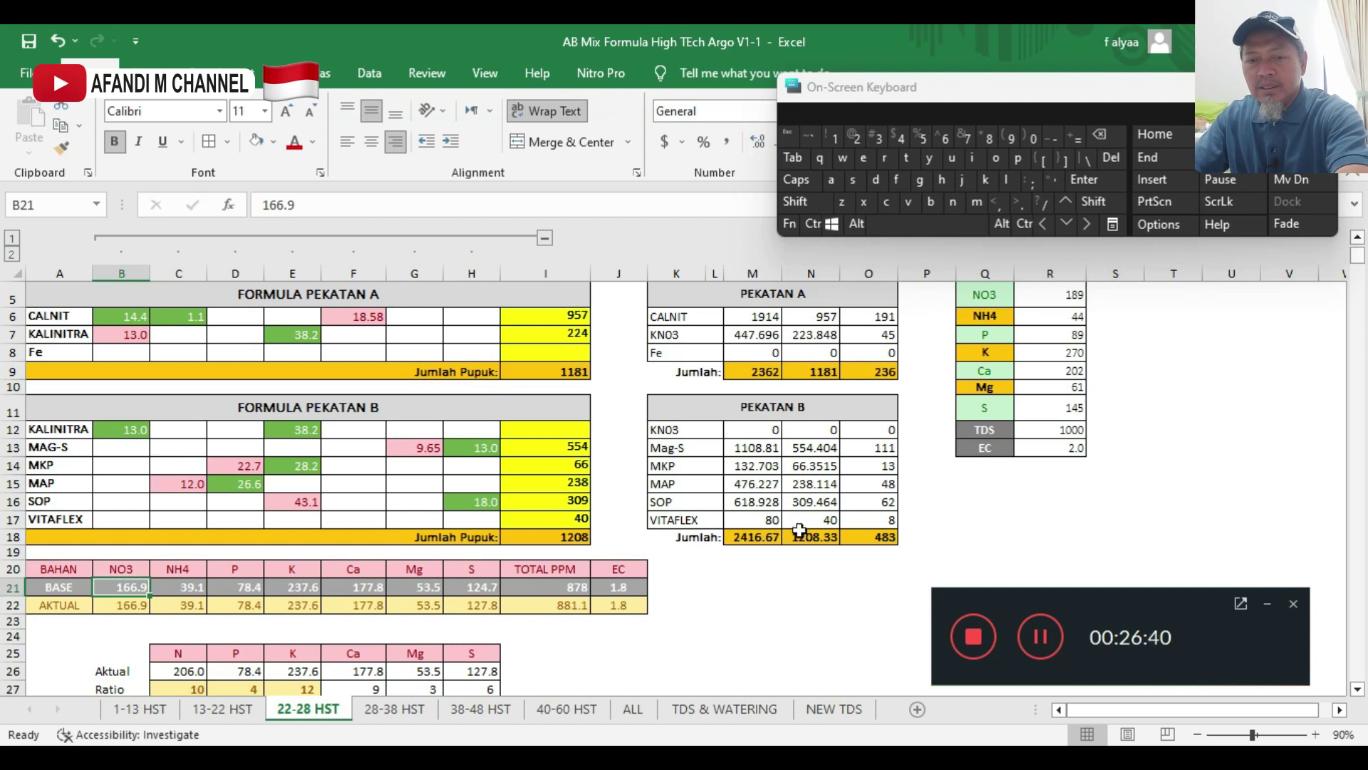
text(=)
click(1070, 296)
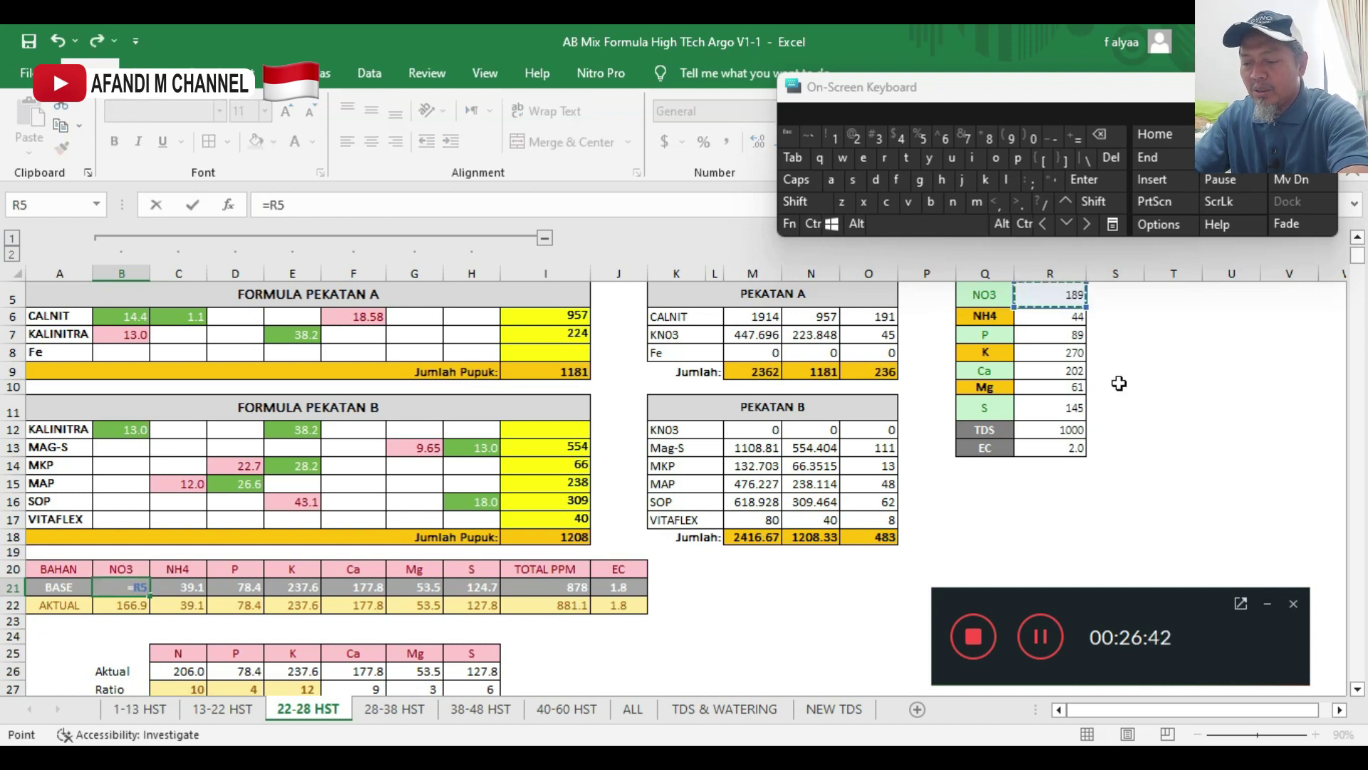
click(1084, 184)
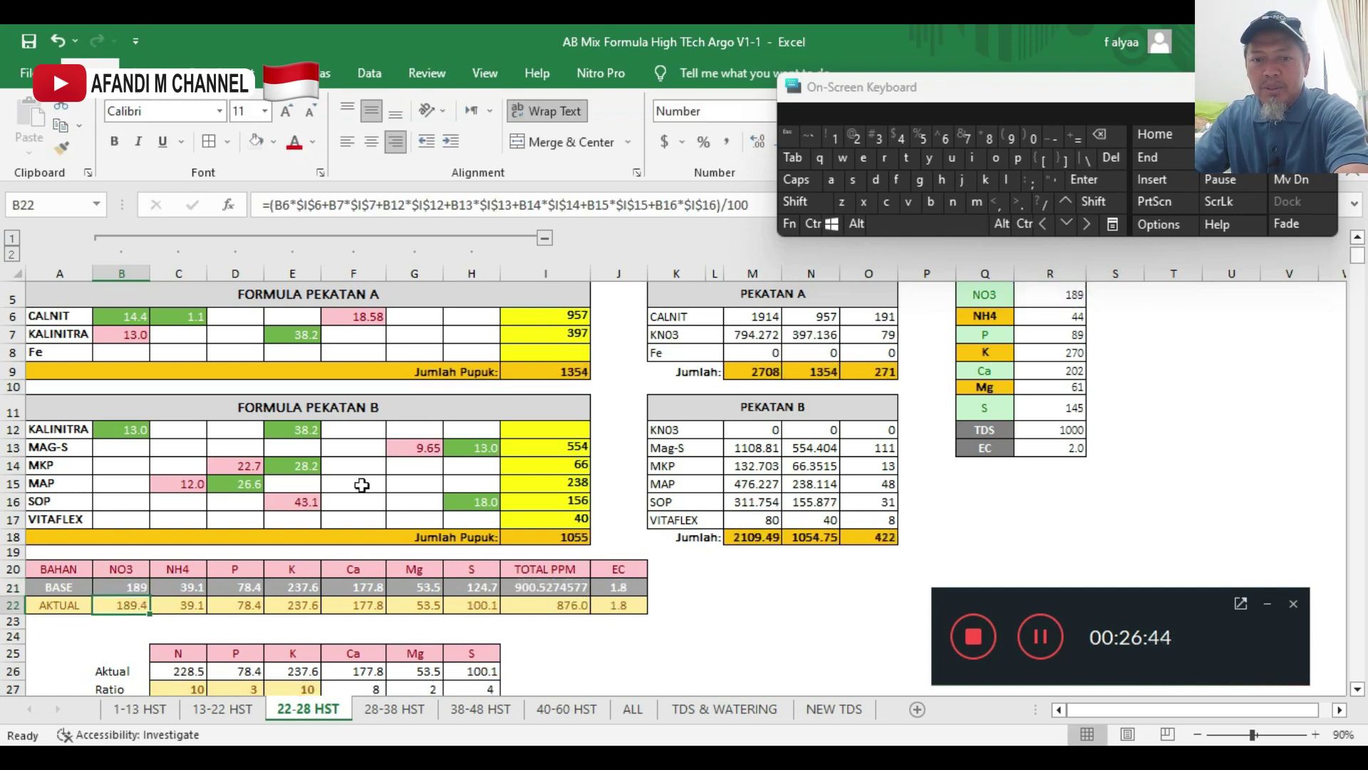
click(189, 586)
click(1049, 316)
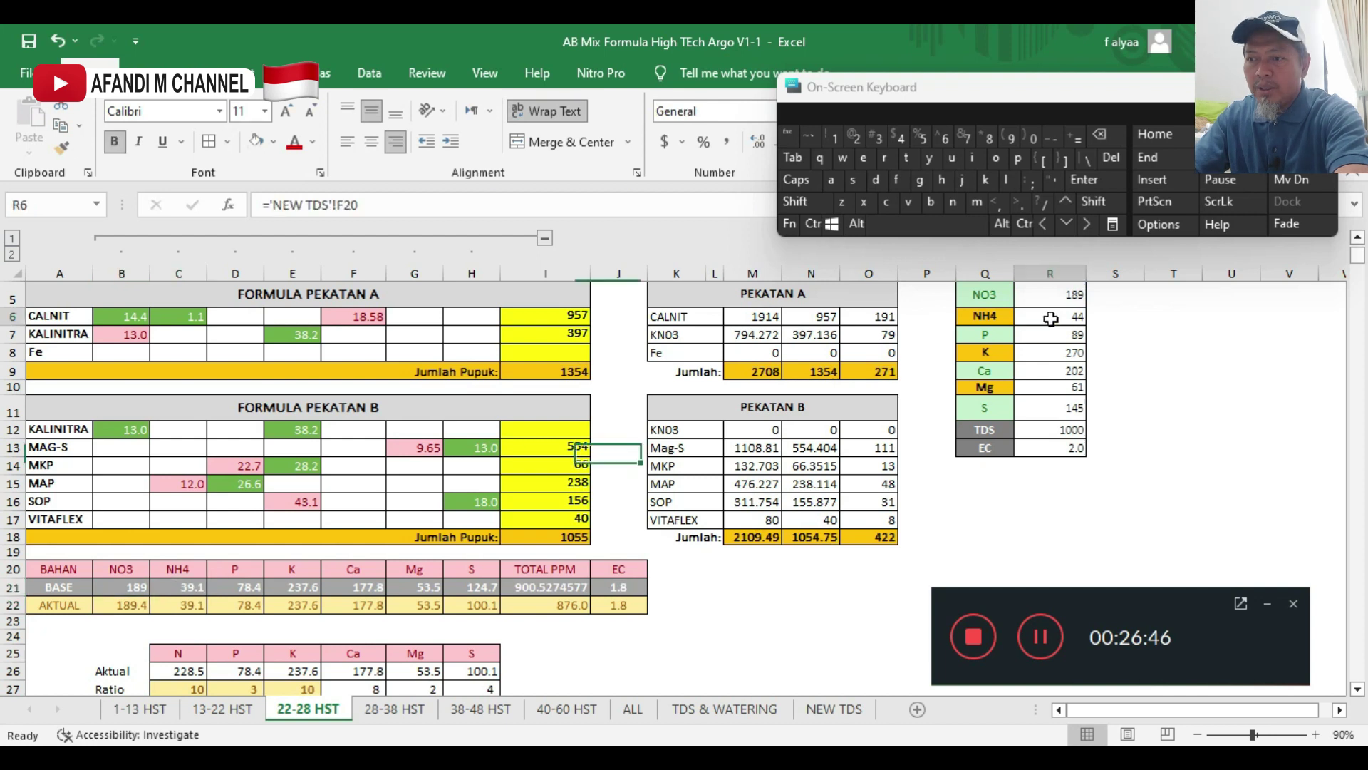
click(1090, 184)
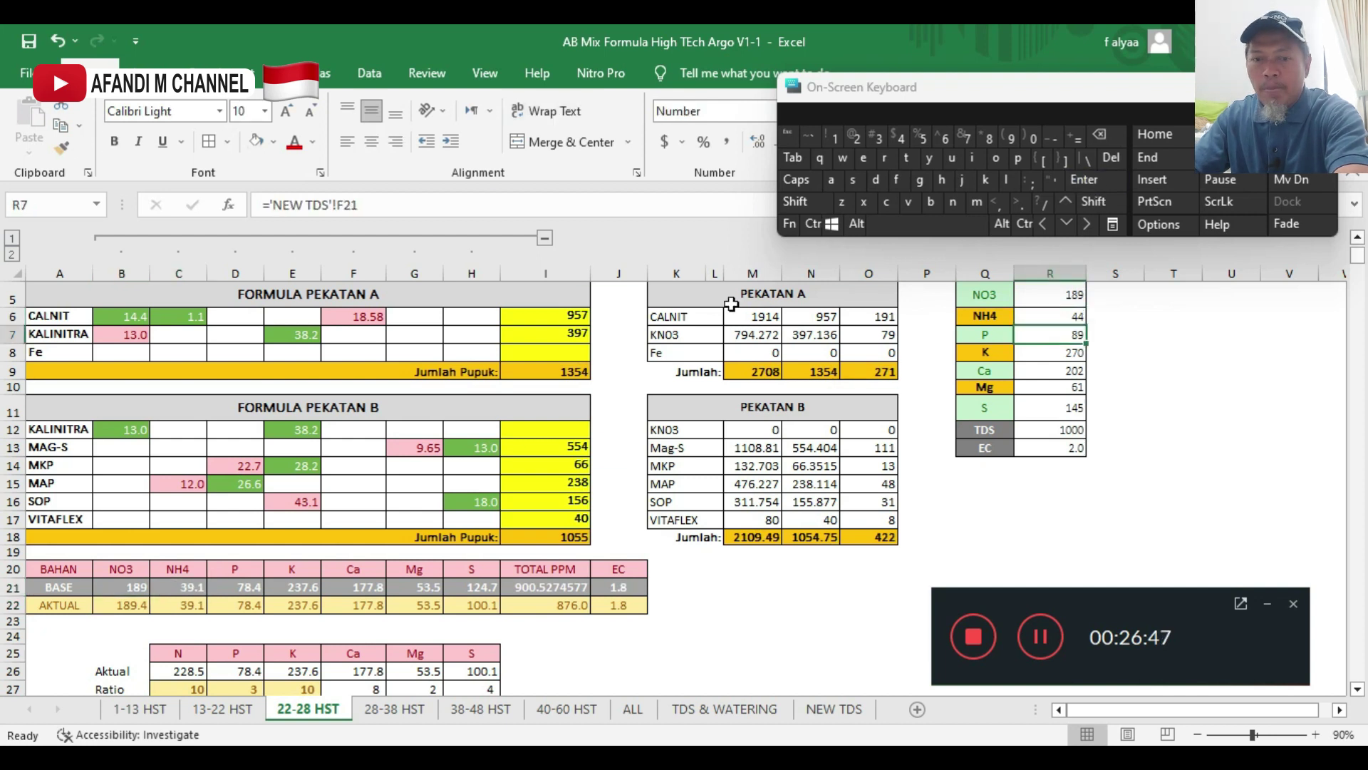
click(246, 586)
- Link the 22-28 HST BASE row's NH4 value to the NH4 TDS cell in R6
click(182, 587)
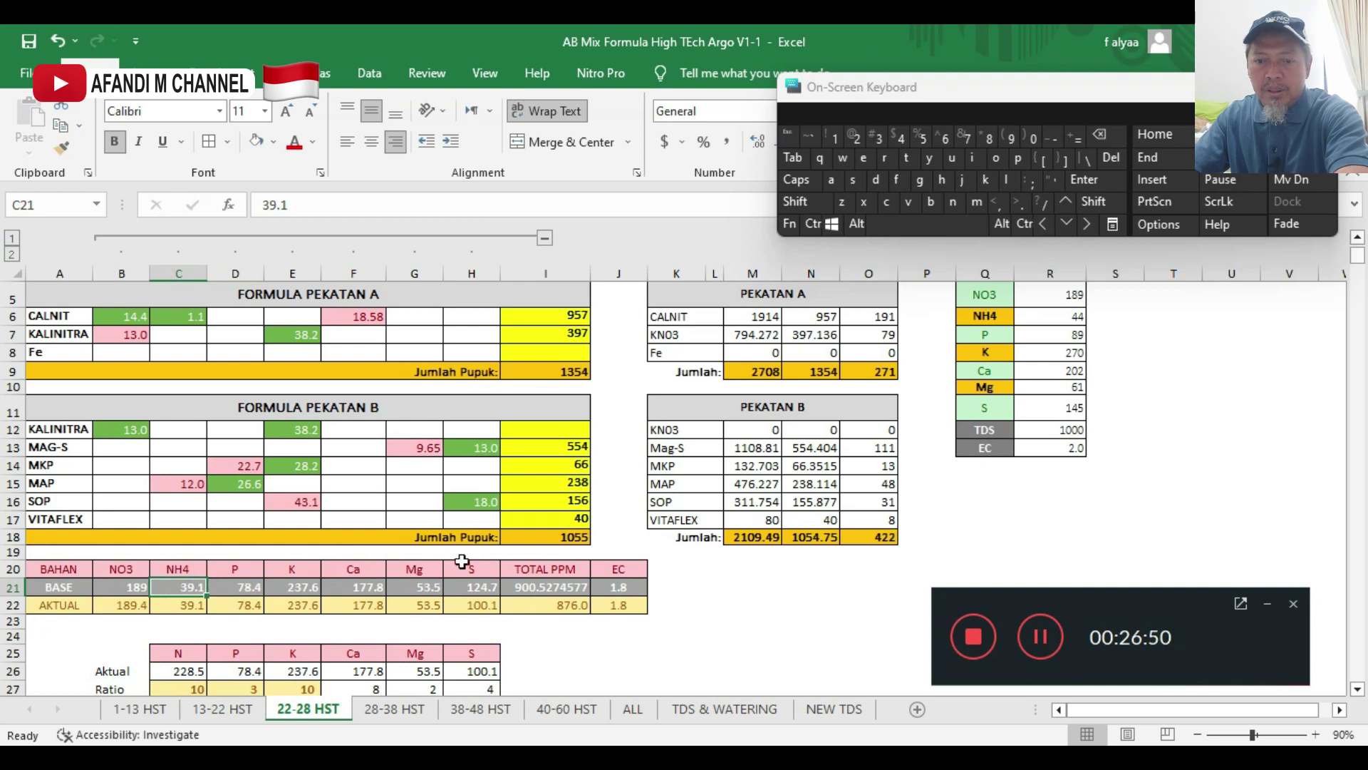
text(=)
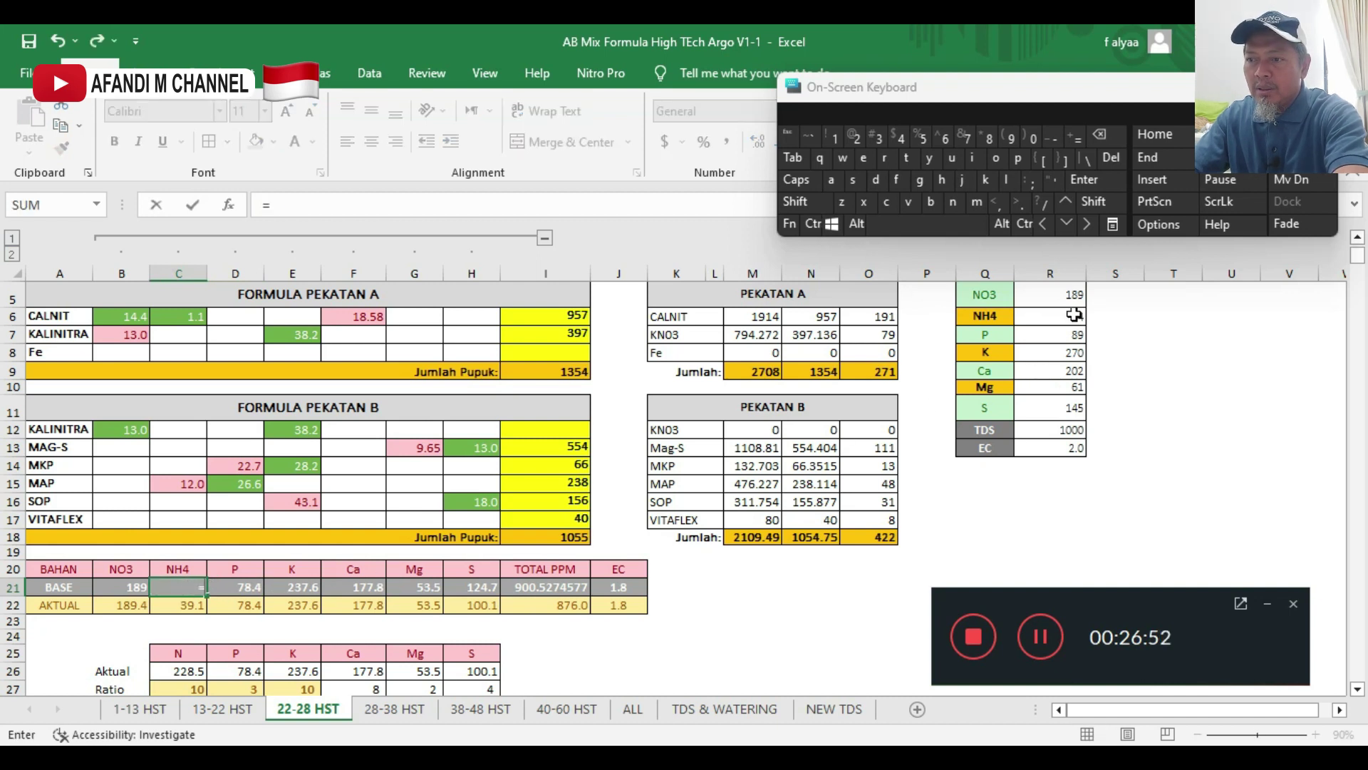
click(1074, 314)
click(1084, 180)
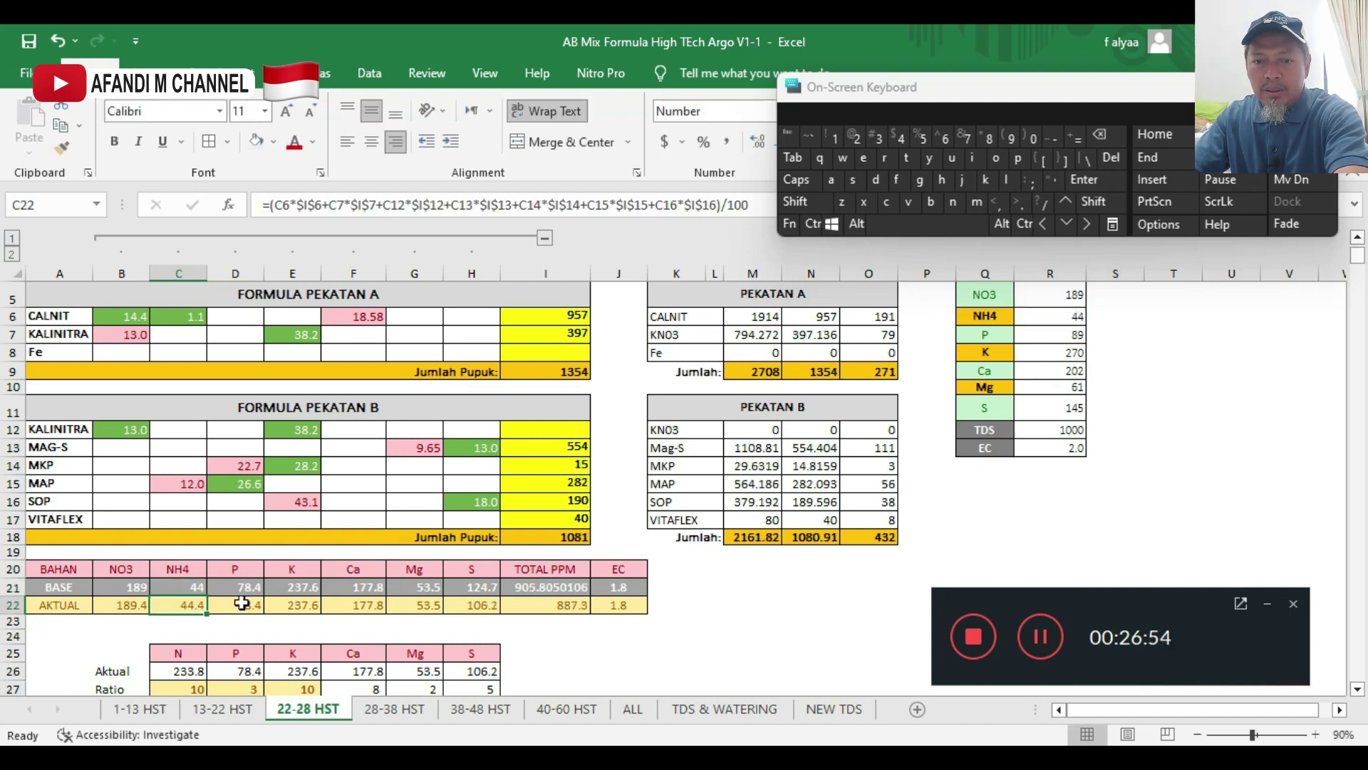
- Link the 22-28 HST BASE row's P value to its TDS cell with =R7 and the K value to R8
click(243, 586)
text(=)
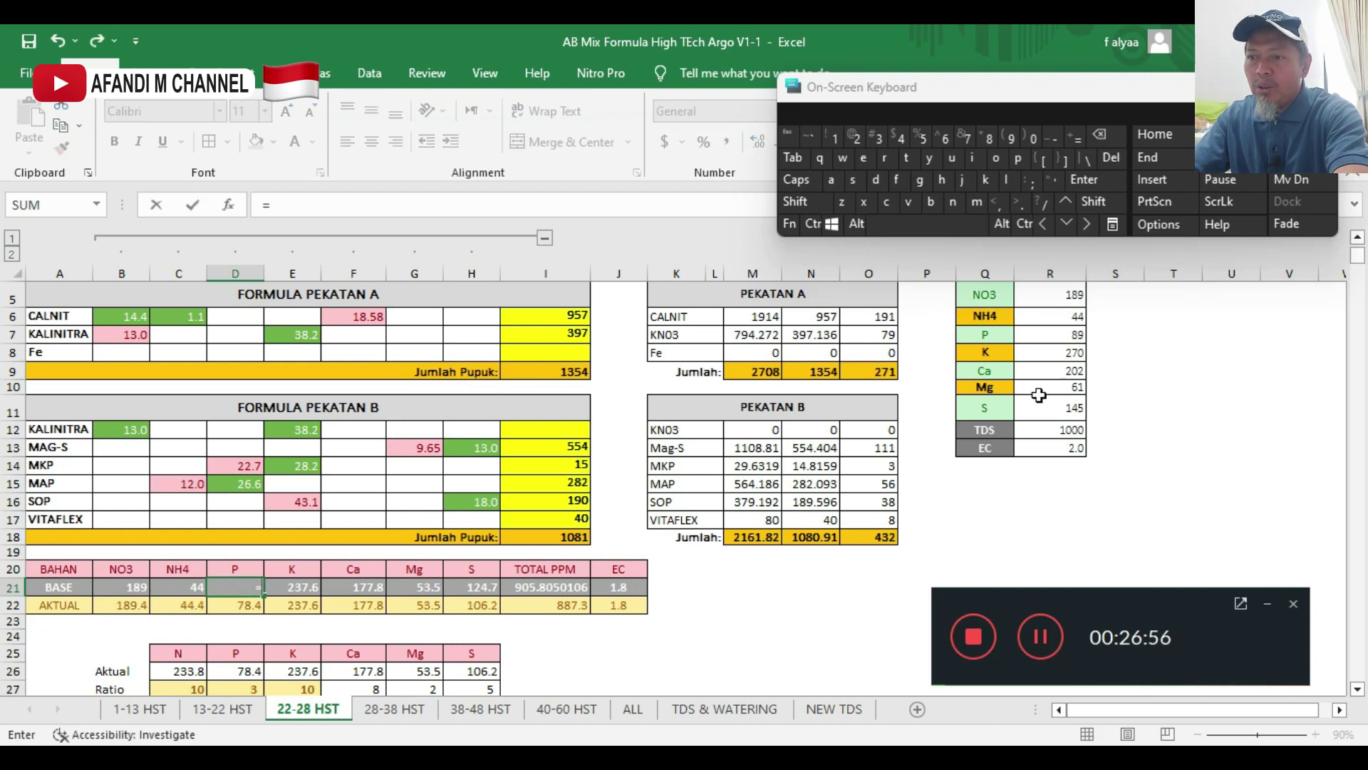
click(1071, 335)
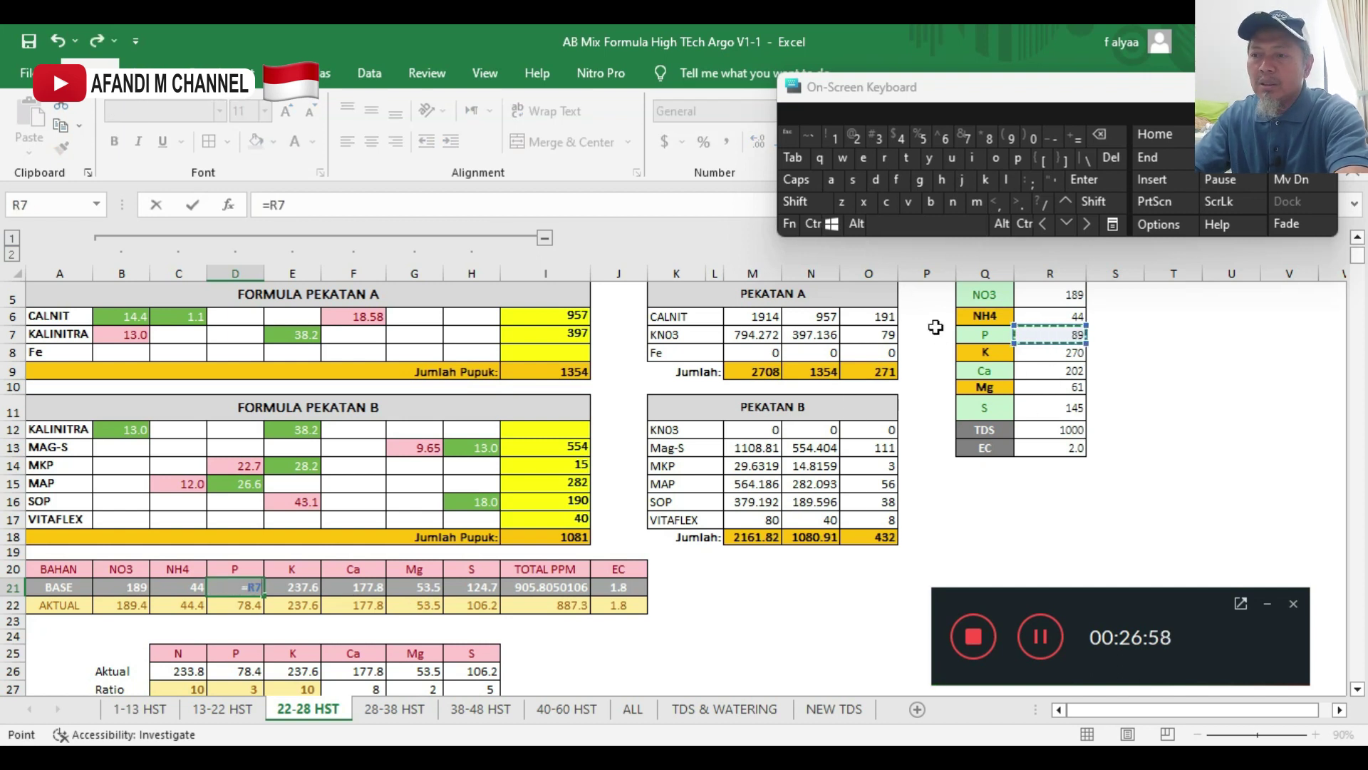
click(1082, 181)
click(292, 587)
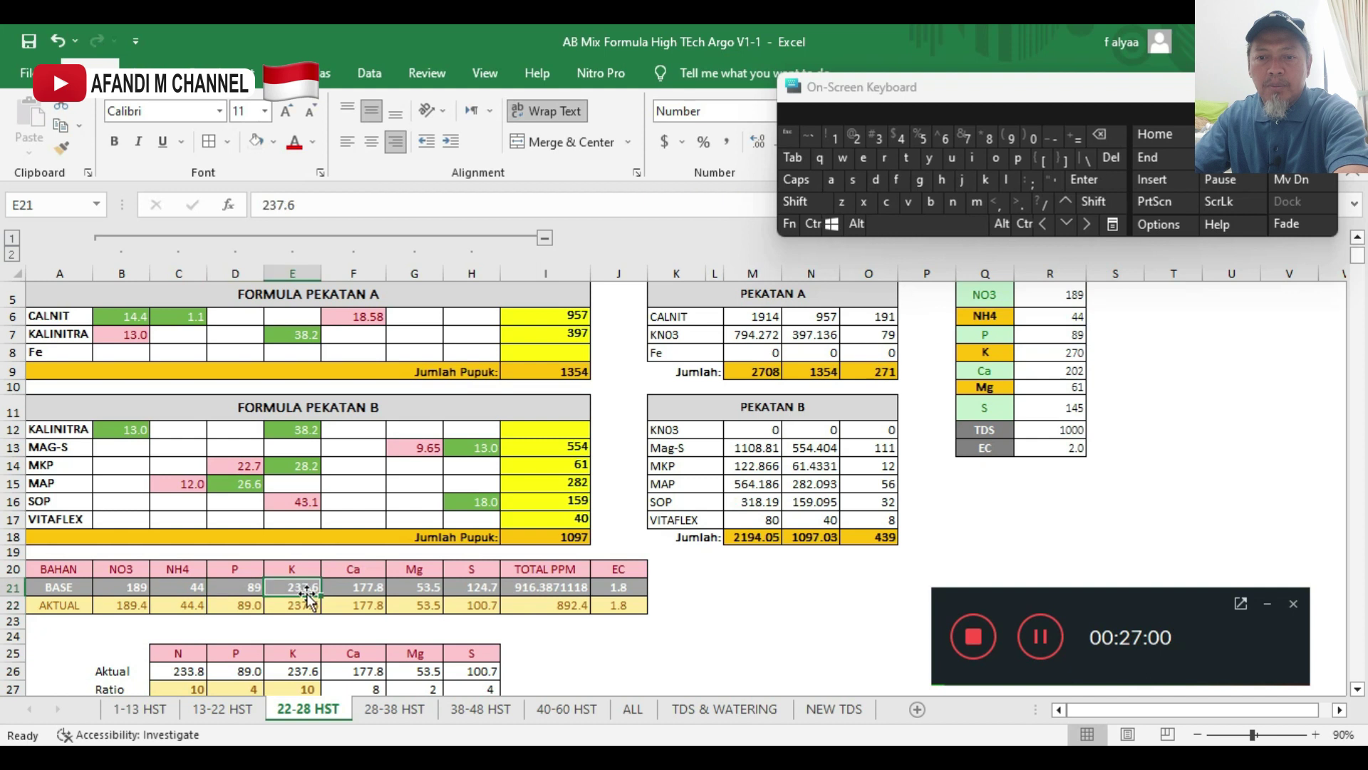
text(=)
click(1074, 356)
click(1084, 181)
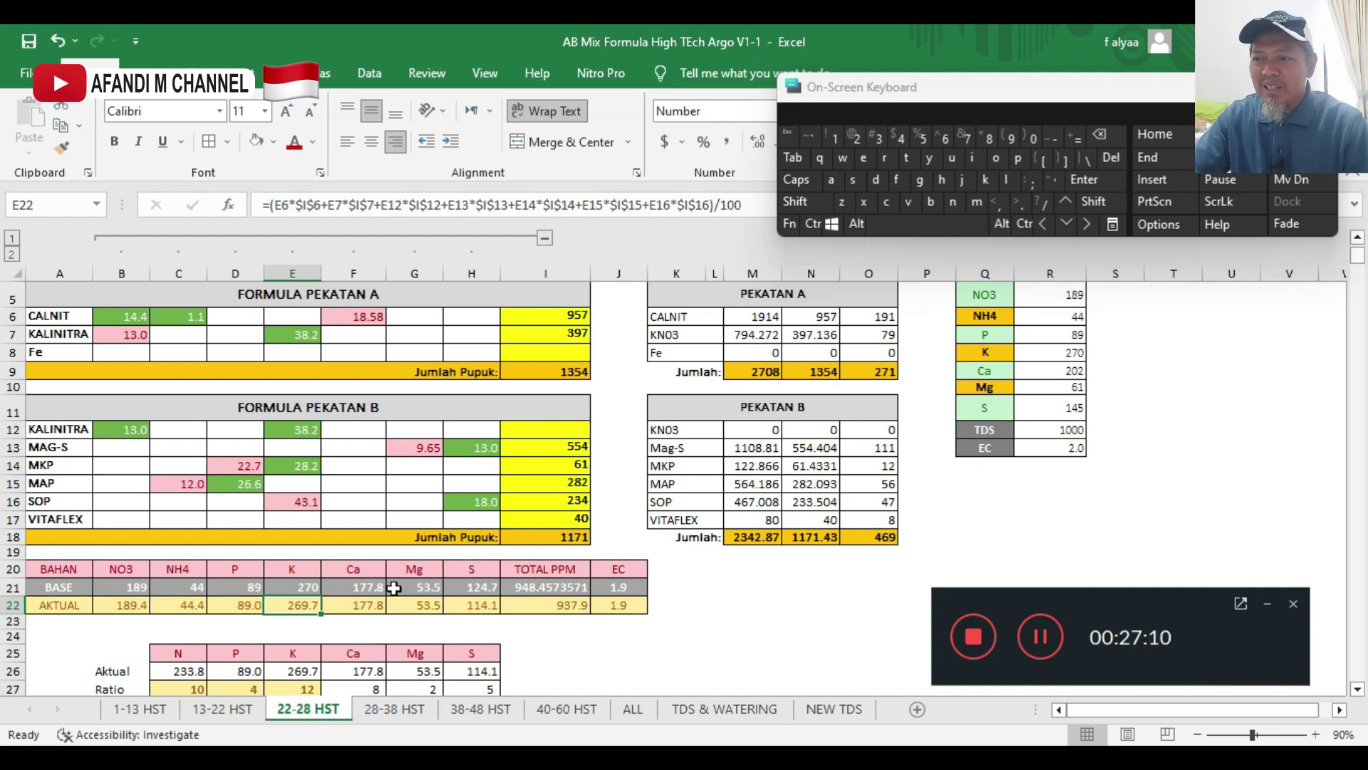
- Link the 22-28 HST BASE row's Ca value to the Ca TDS cell with the formula =R9
click(380, 592)
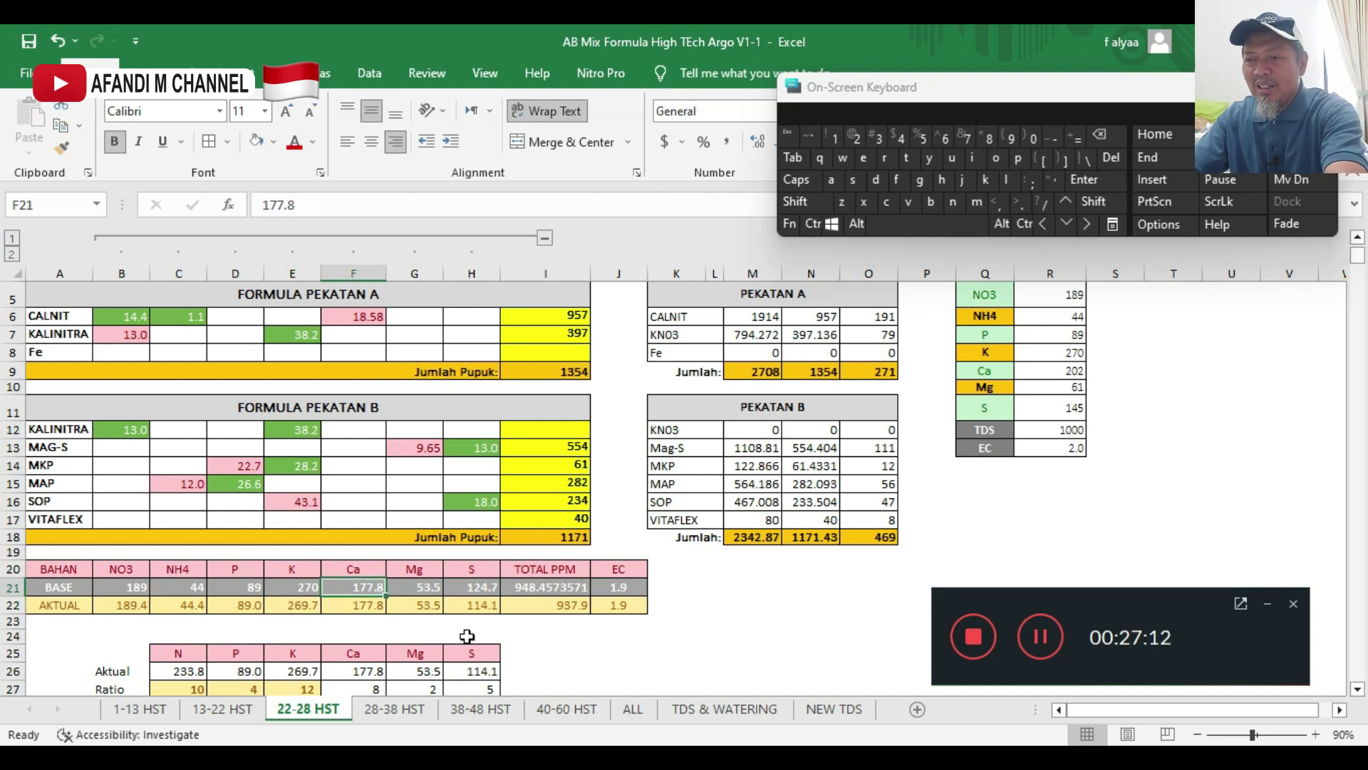
text(=)
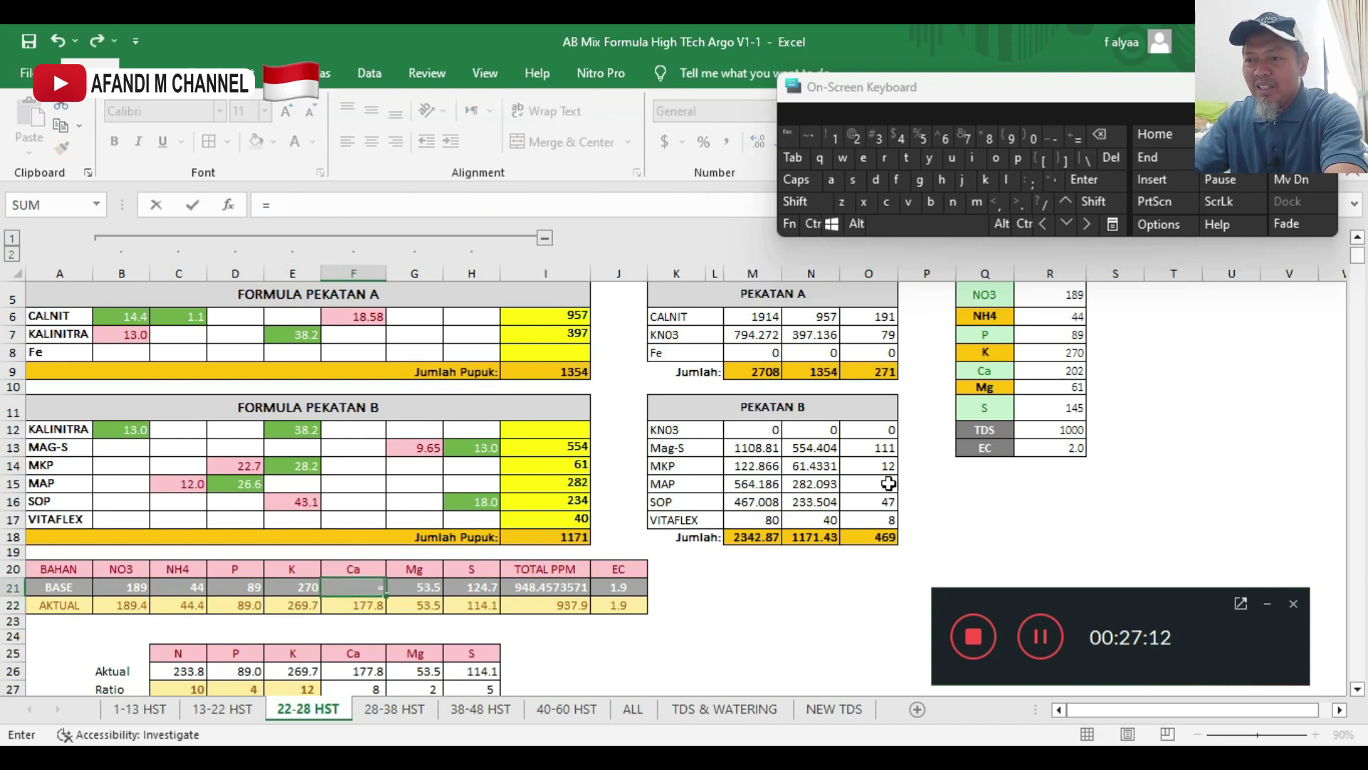
click(1062, 377)
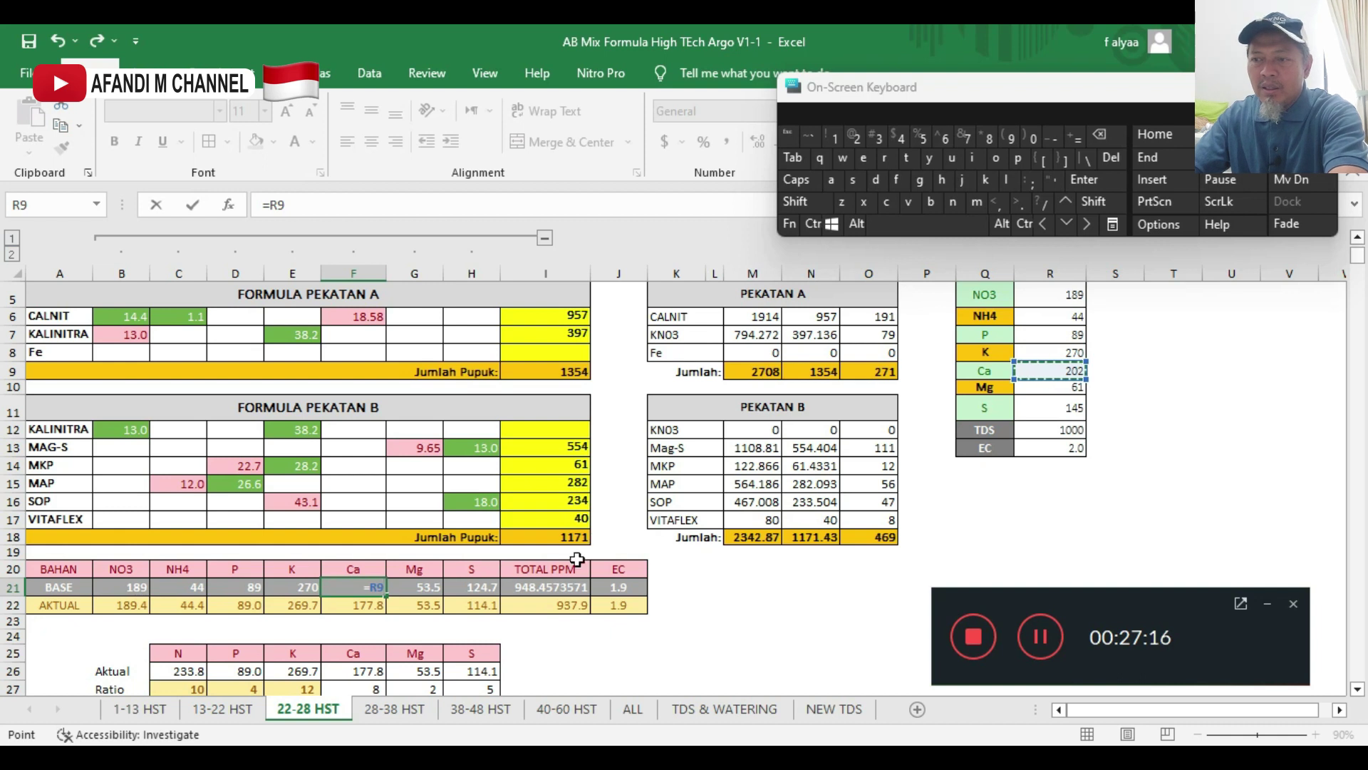
click(1092, 182)
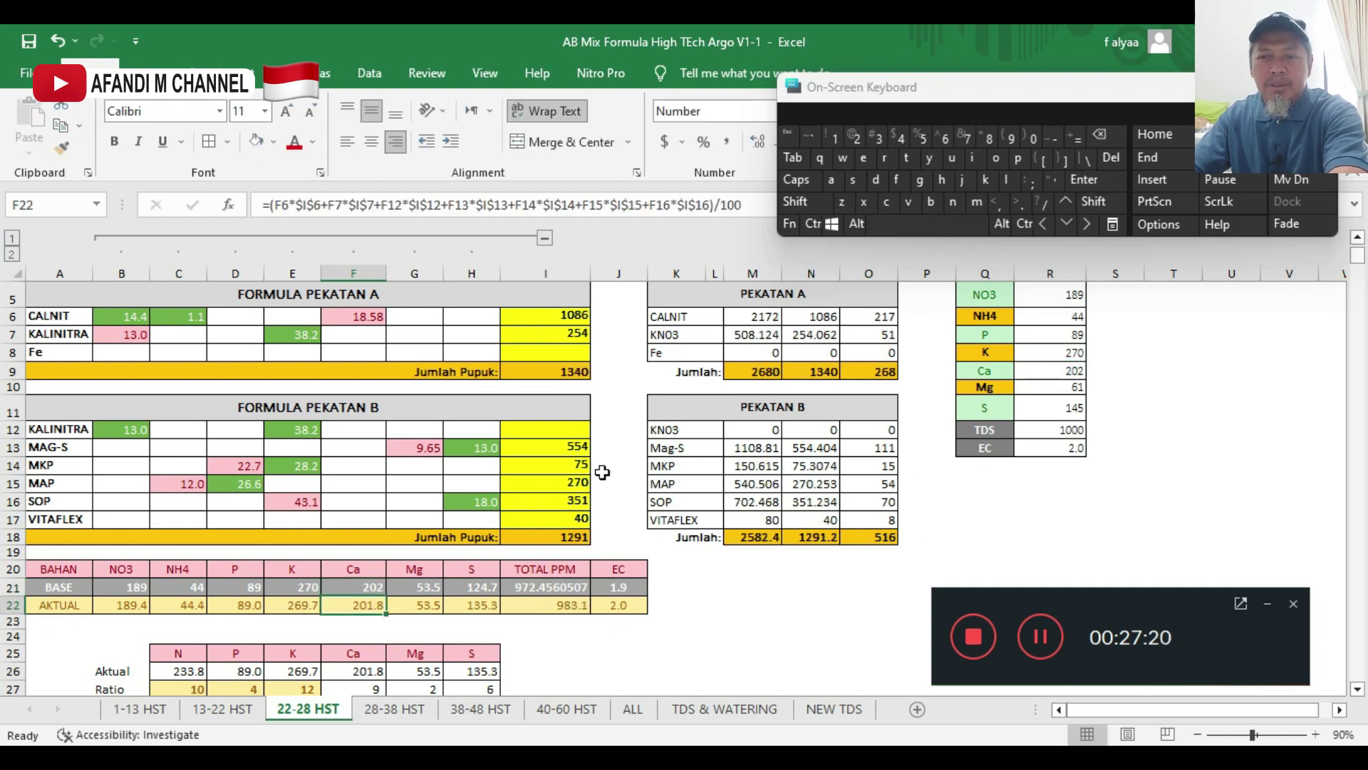
click(421, 586)
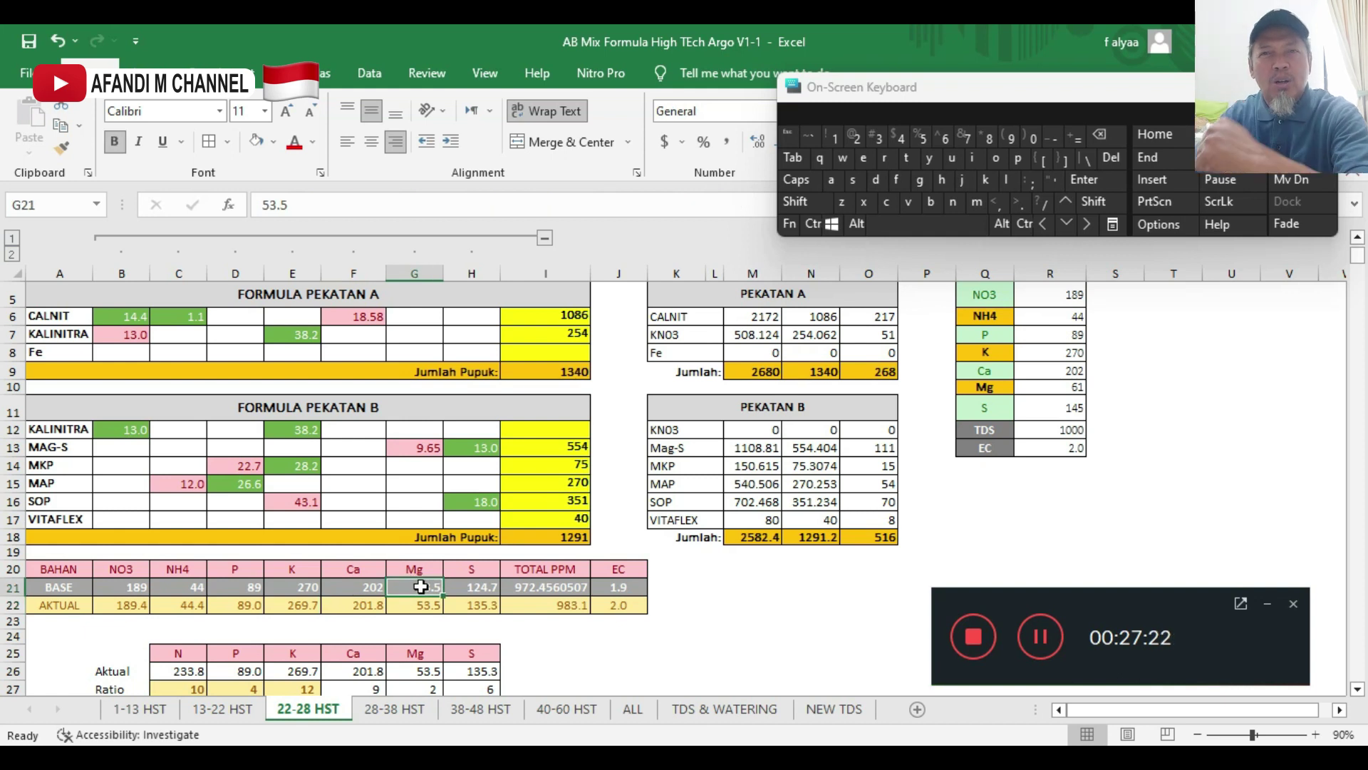
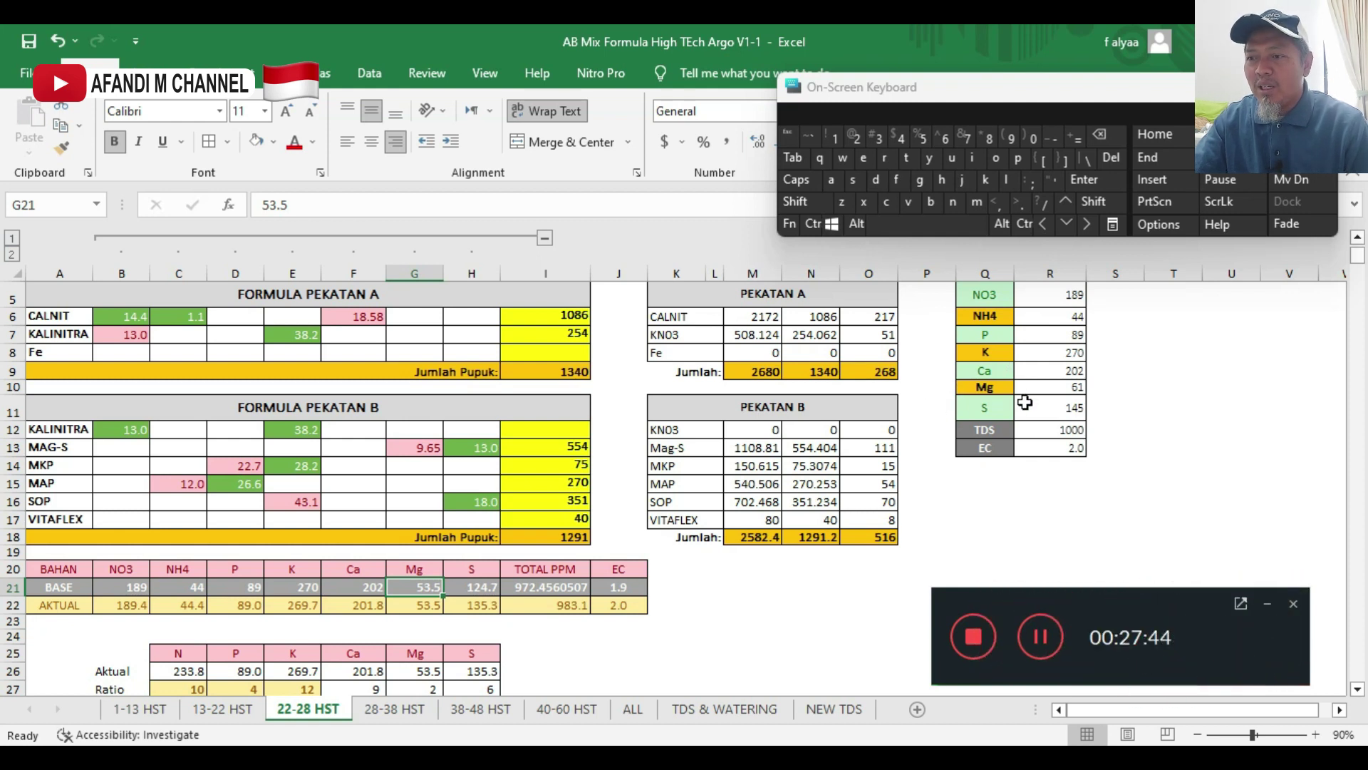
click(1055, 383)
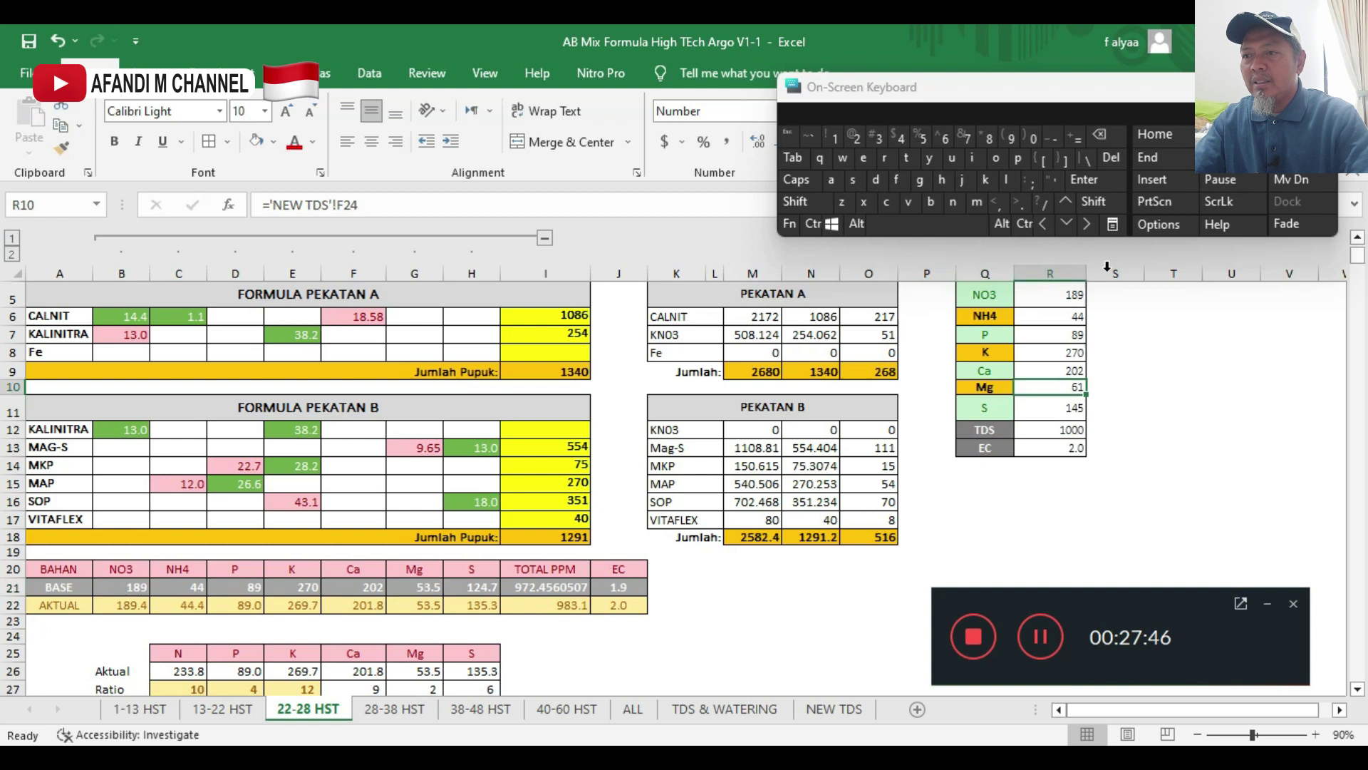
click(1096, 184)
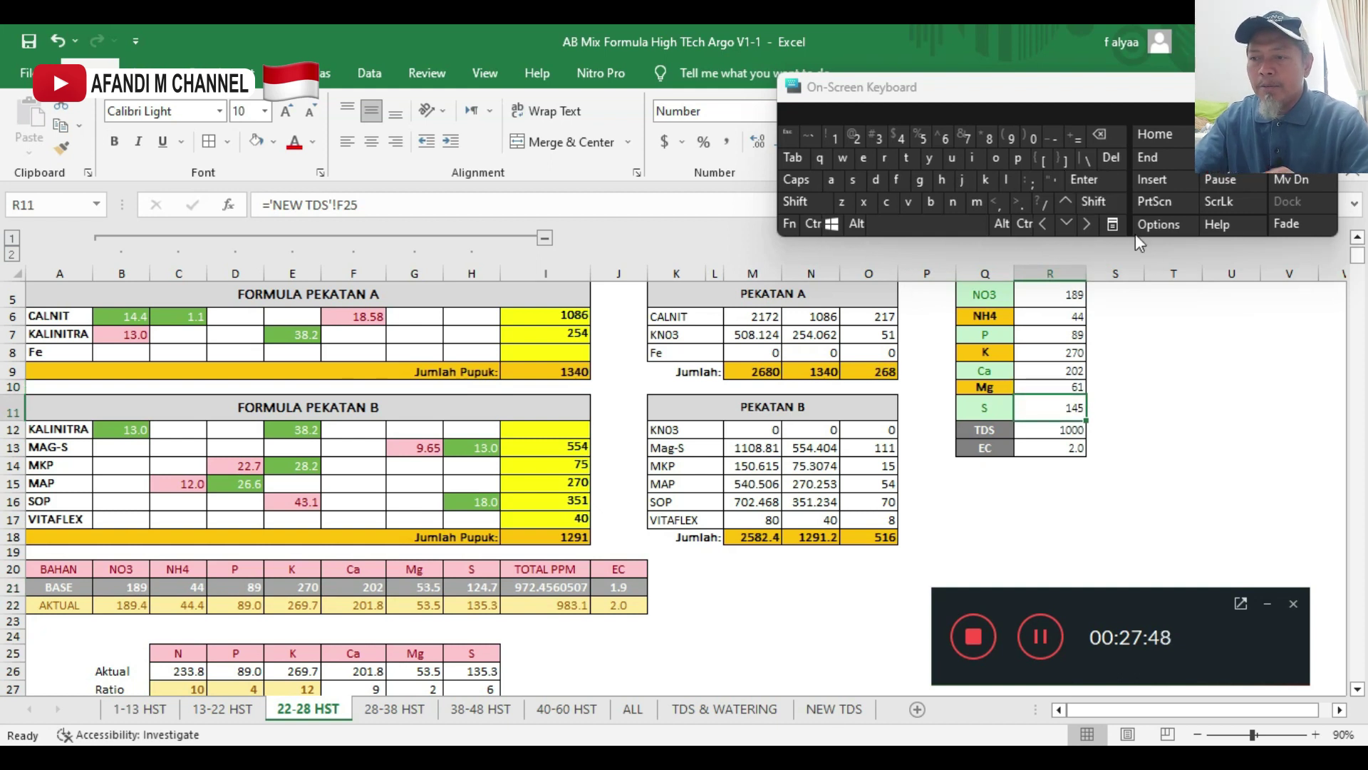
- Link the 22-28 HST BASE row's S value to the S TDS cell with the formula =R11
click(493, 585)
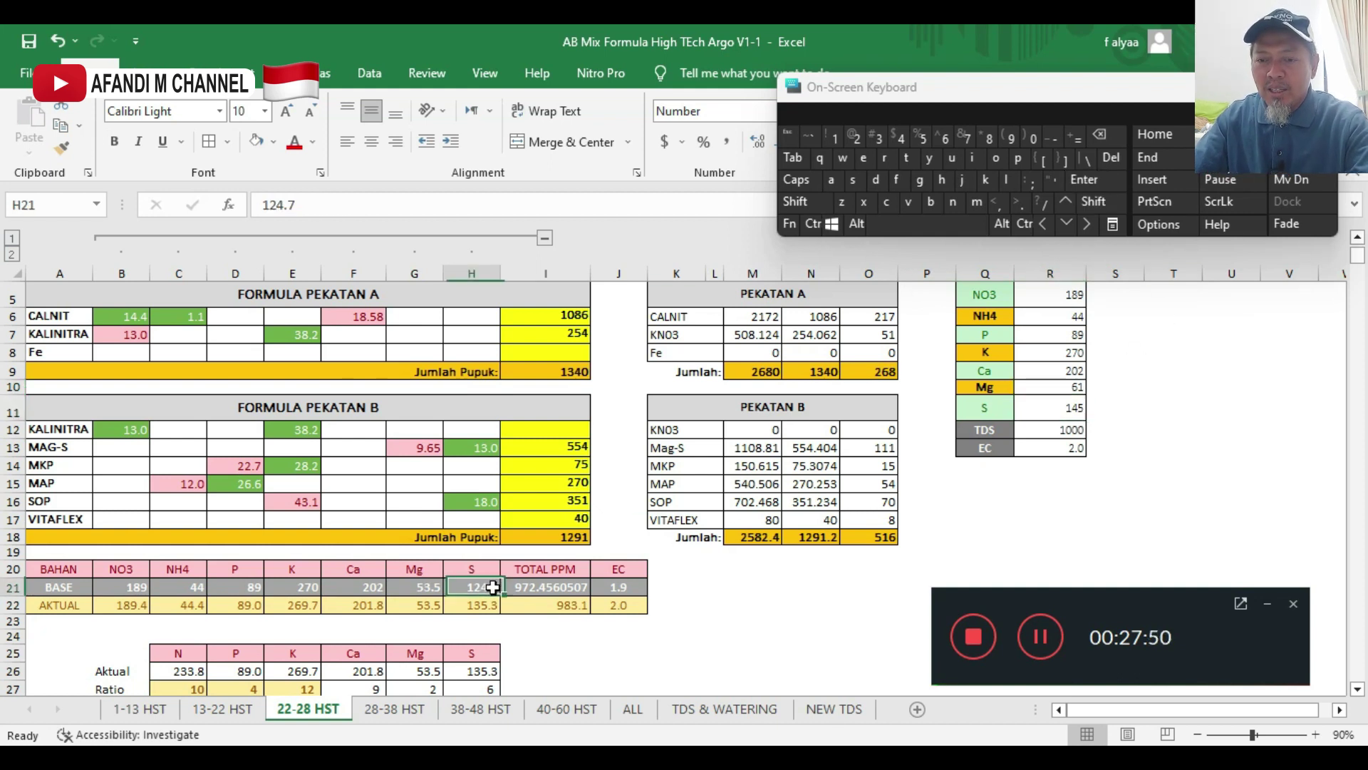
text(=)
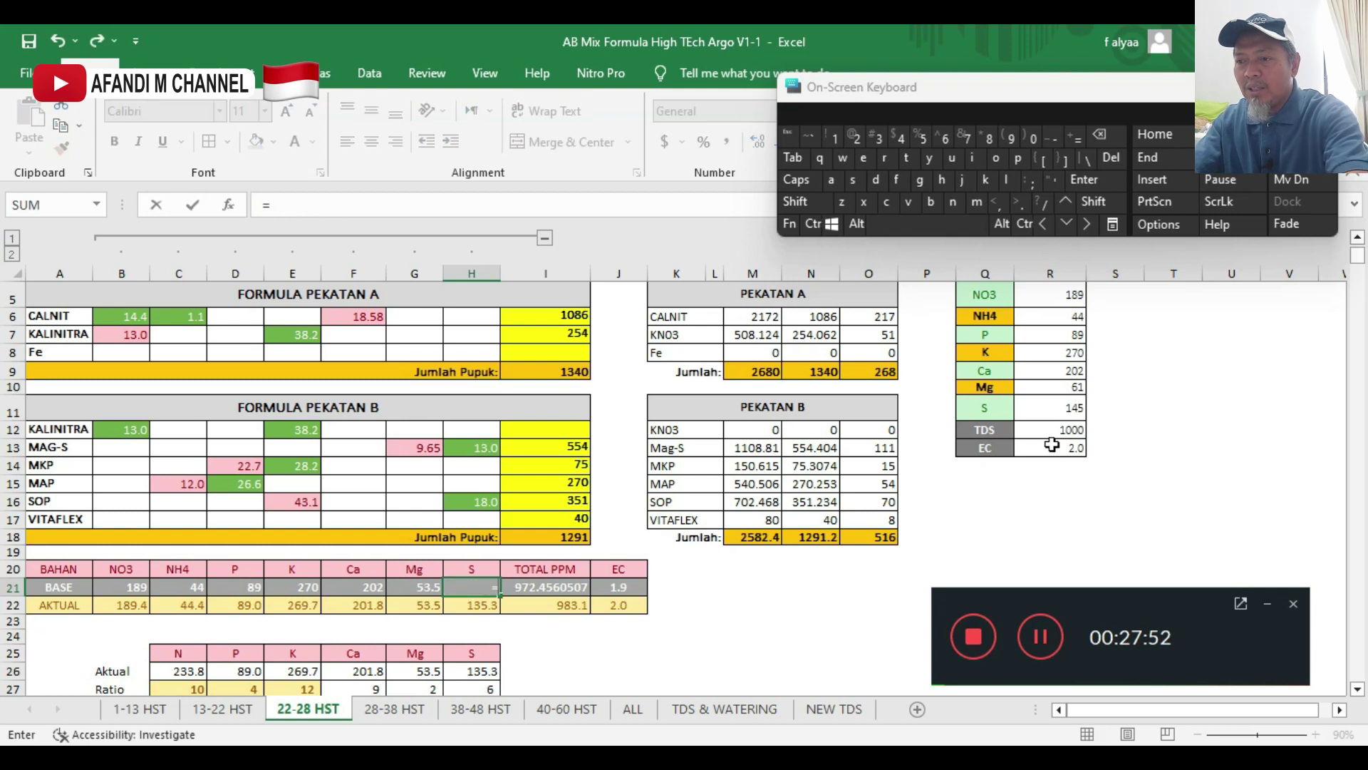
click(1053, 407)
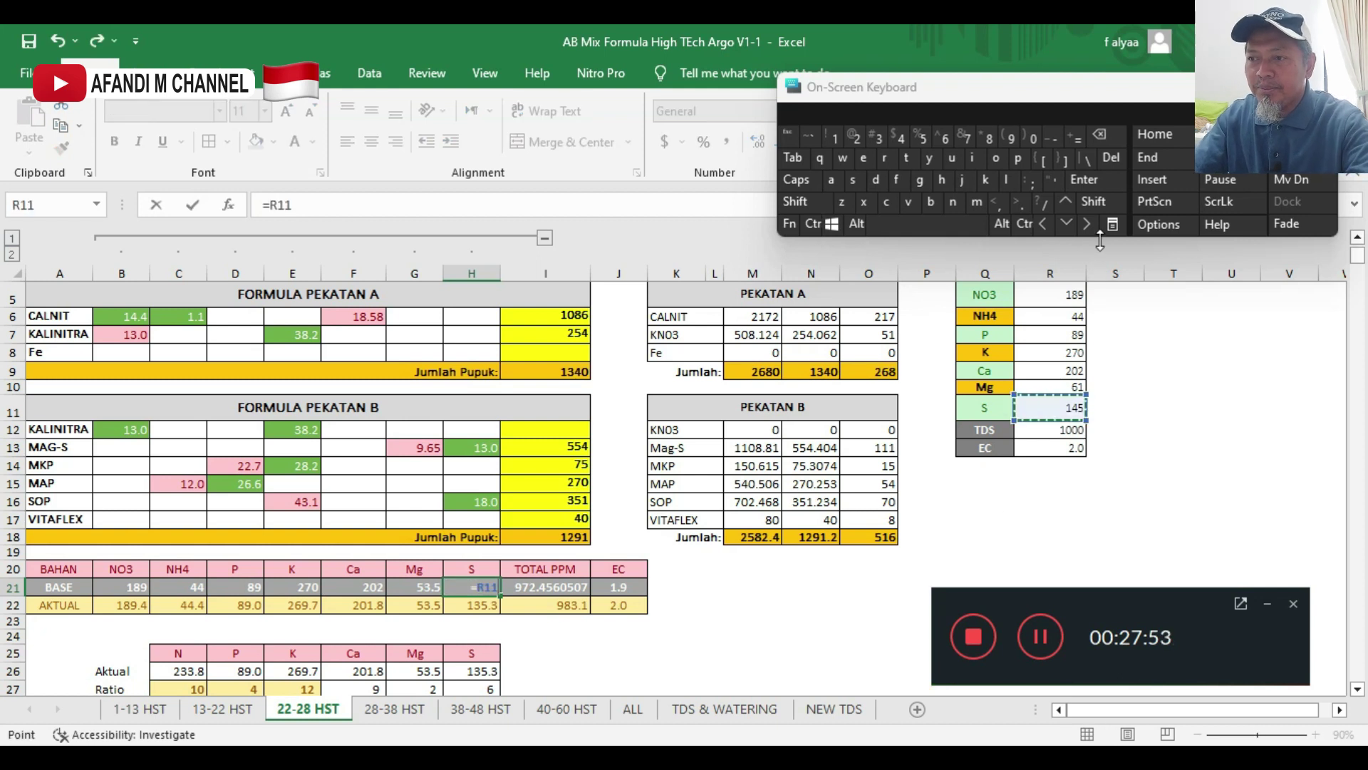
click(1098, 181)
- Format the 22-28 HST BASE row's TOTAL PPM value as a number with one decimal place
click(570, 583)
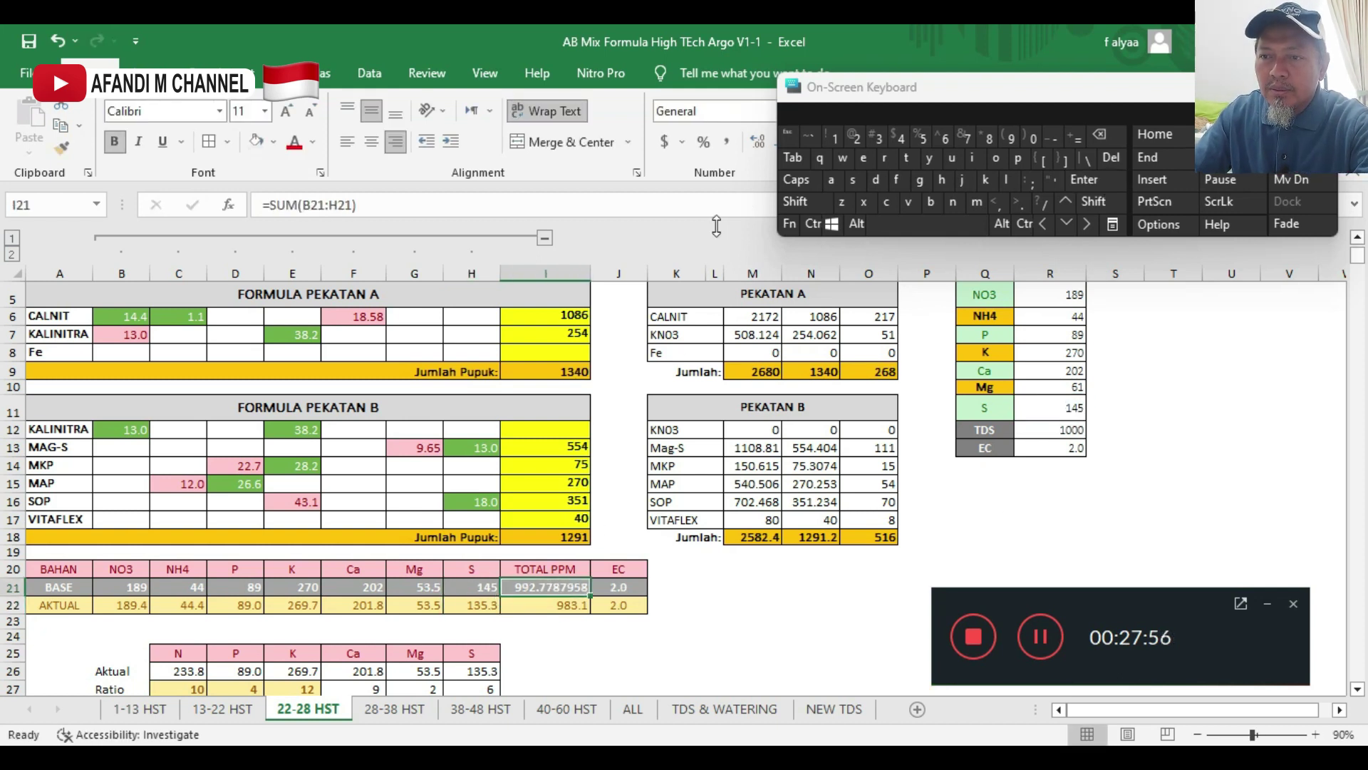
click(757, 142)
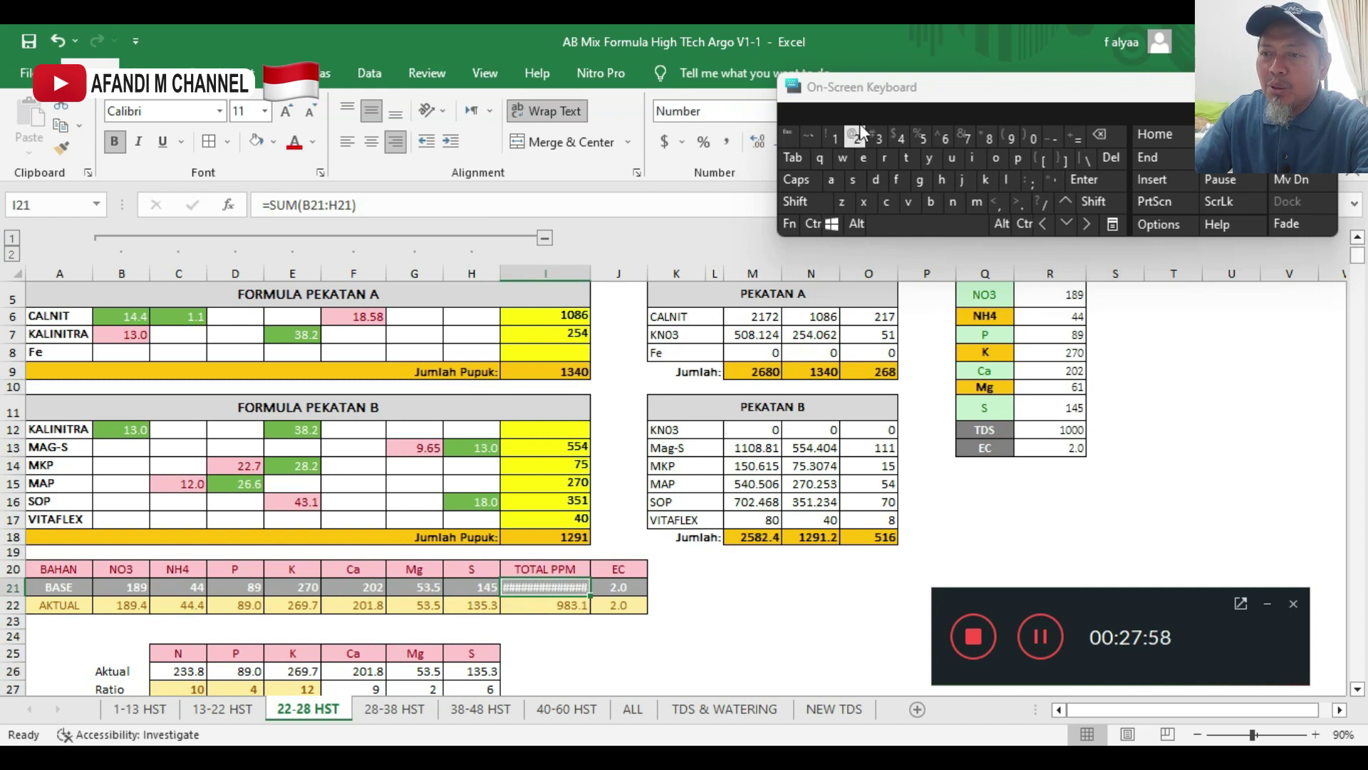
drag(889, 93, 967, 141)
click(782, 141)
click(783, 141)
click(783, 143)
click(782, 143)
click(783, 142)
click(782, 143)
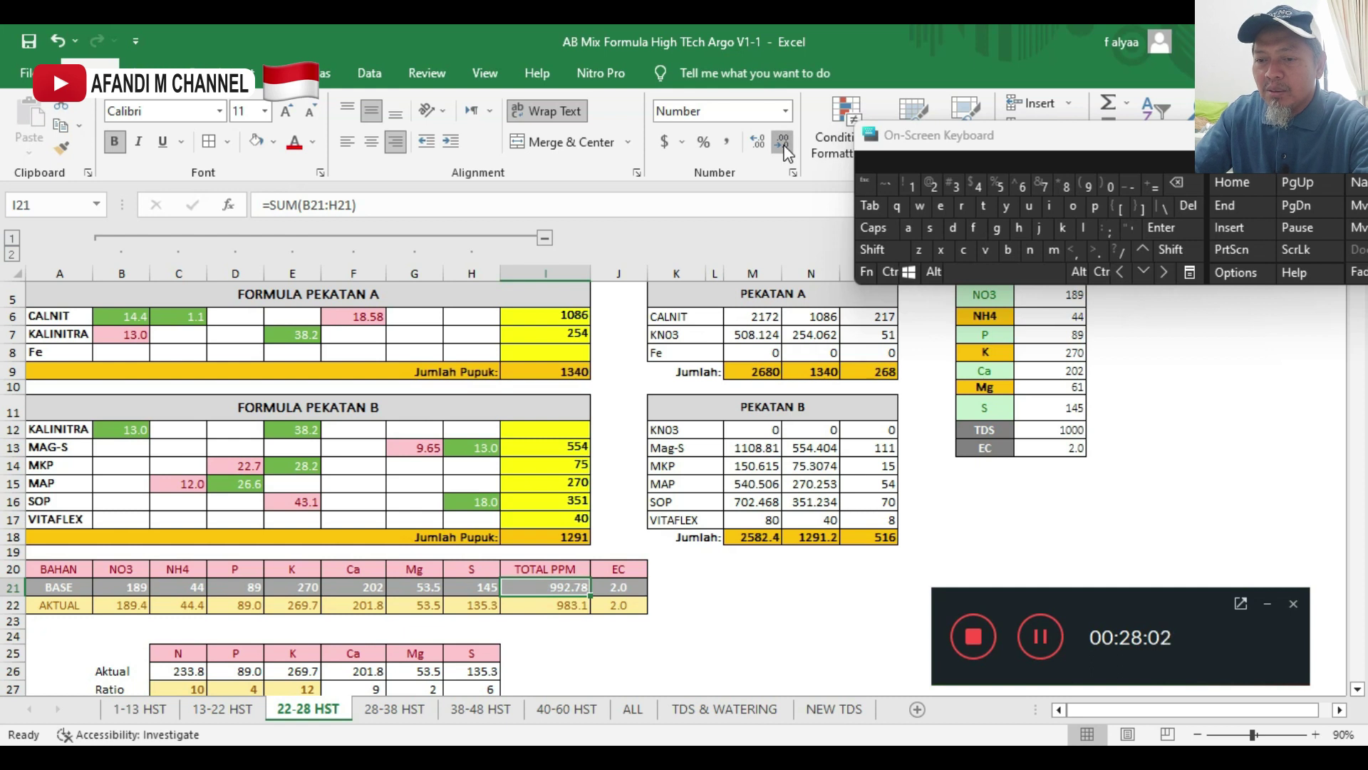
- Show the fertilizer weights in the 22-28 HST sheet's PEKATAN A and PEKATAN B tables as whole numbers
drag(746, 315, 746, 520)
click(783, 142)
click(790, 434)
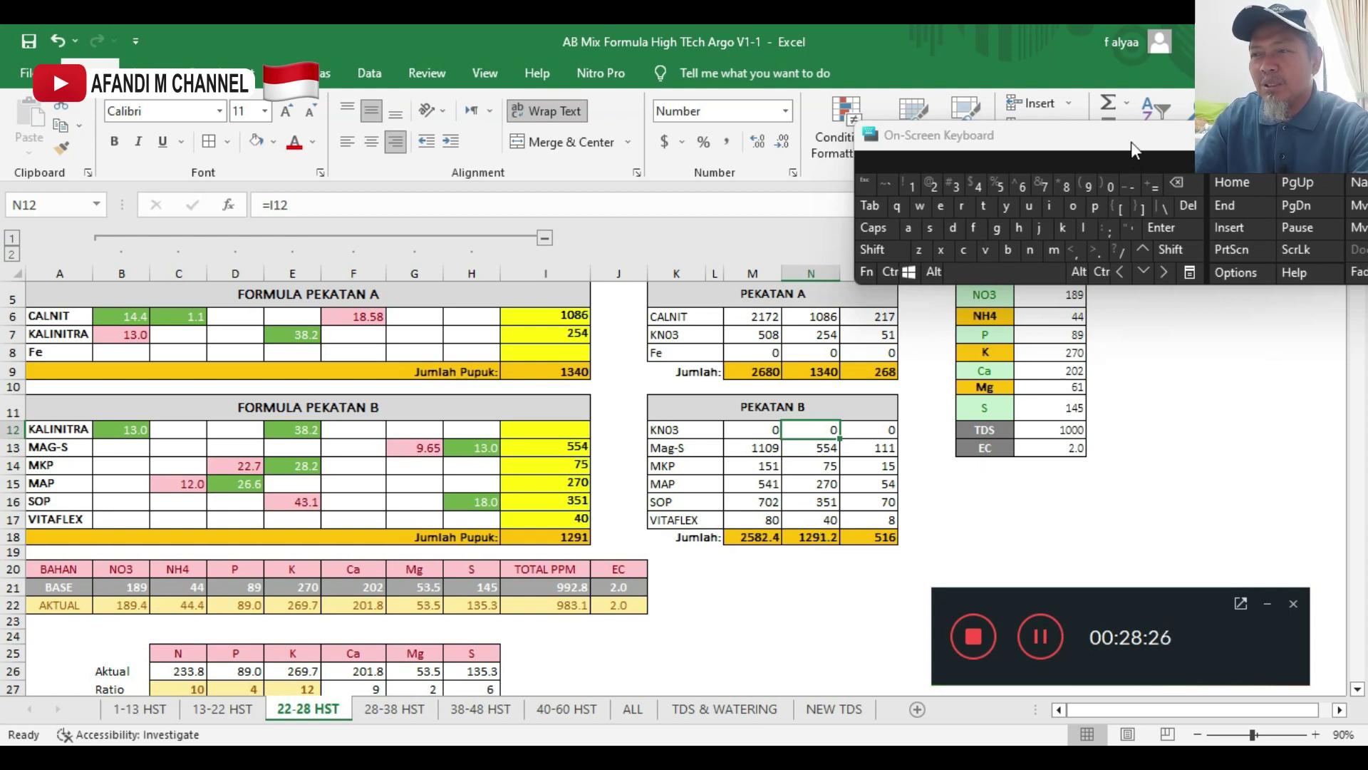
drag(1129, 144, 1076, 93)
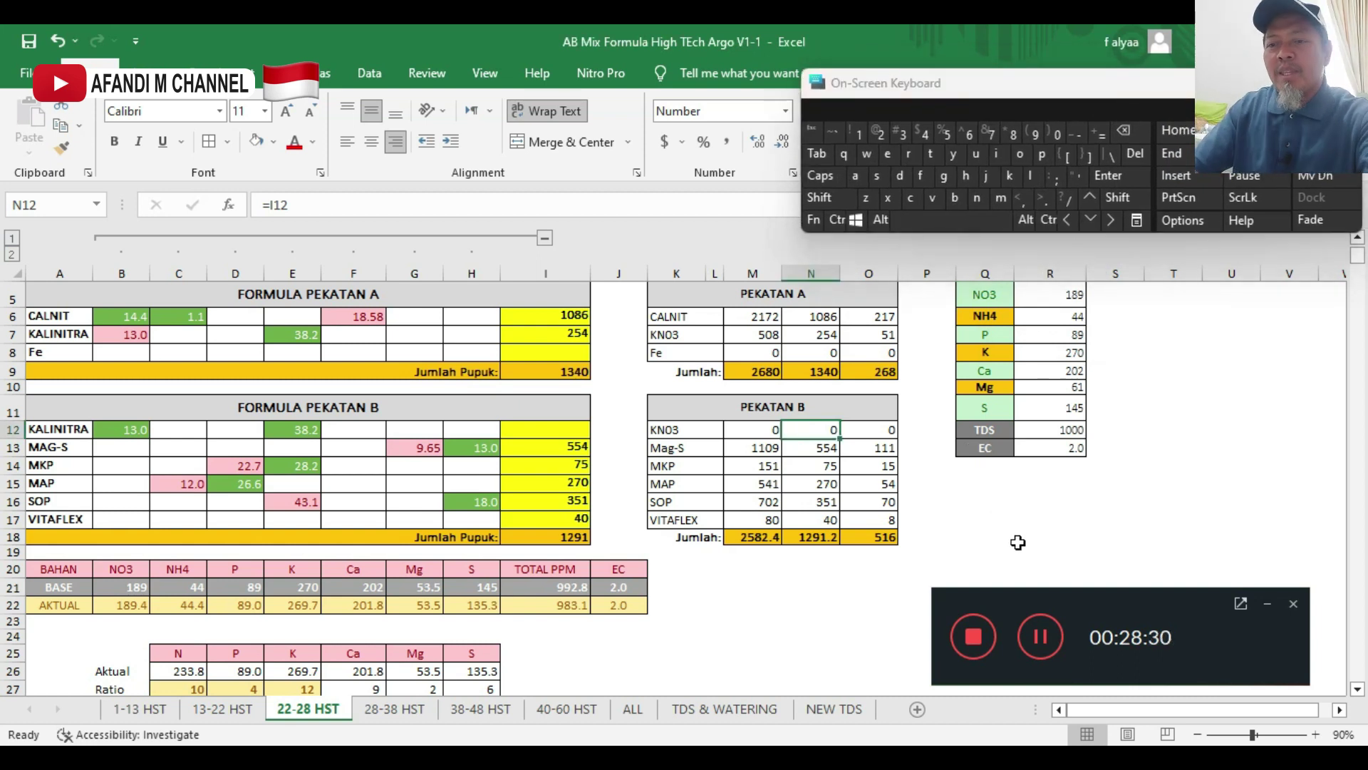
click(836, 599)
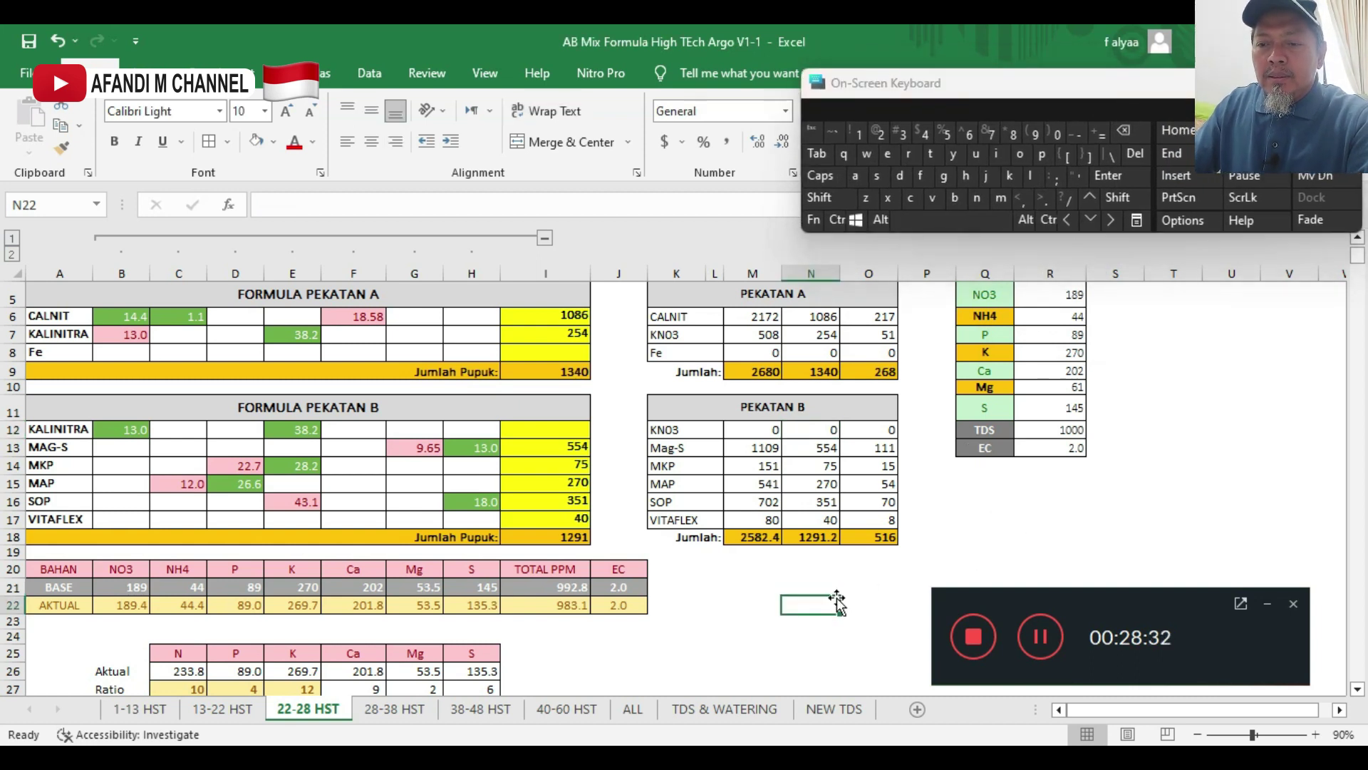
- On the 28-38 HST sheet, link the BASE row's NO3 value to the NO3 TDS cell with =R5
click(396, 709)
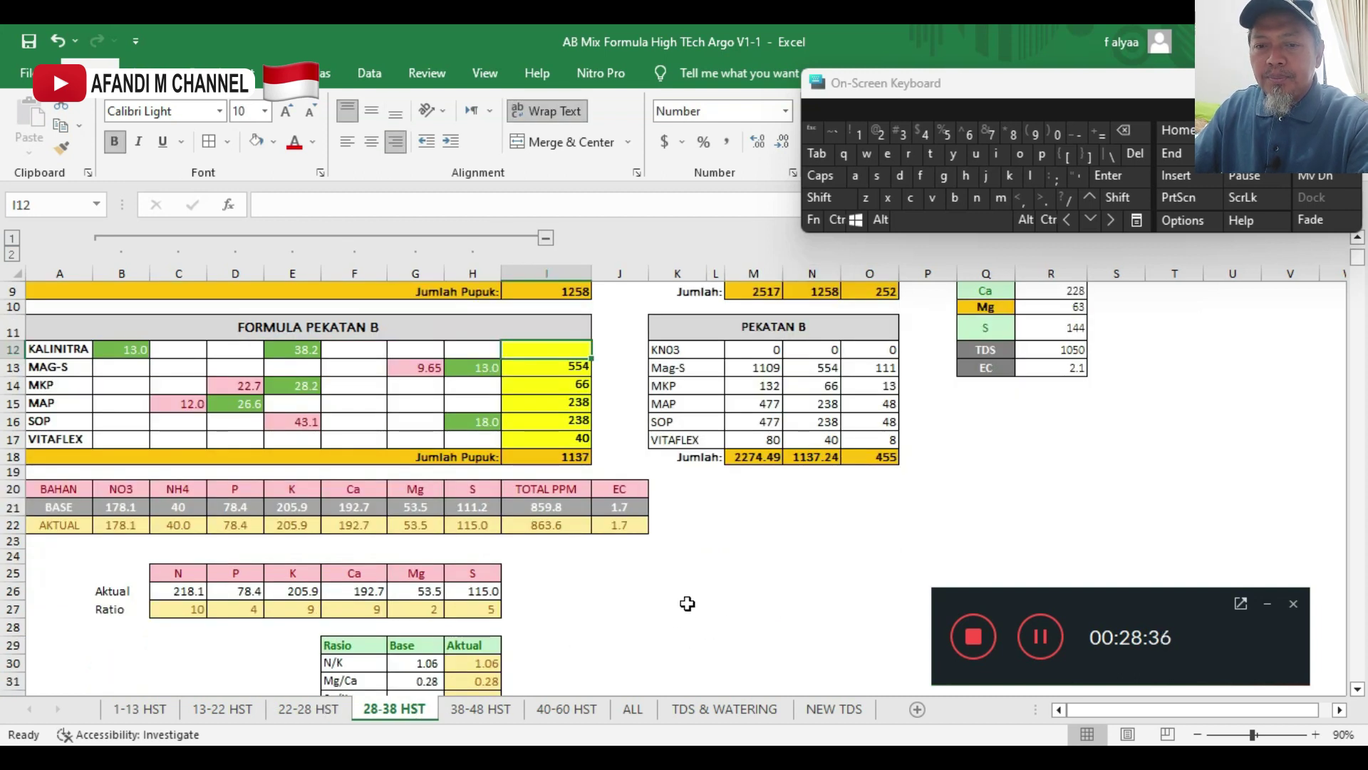
scroll(687, 604, up, 2)
click(130, 588)
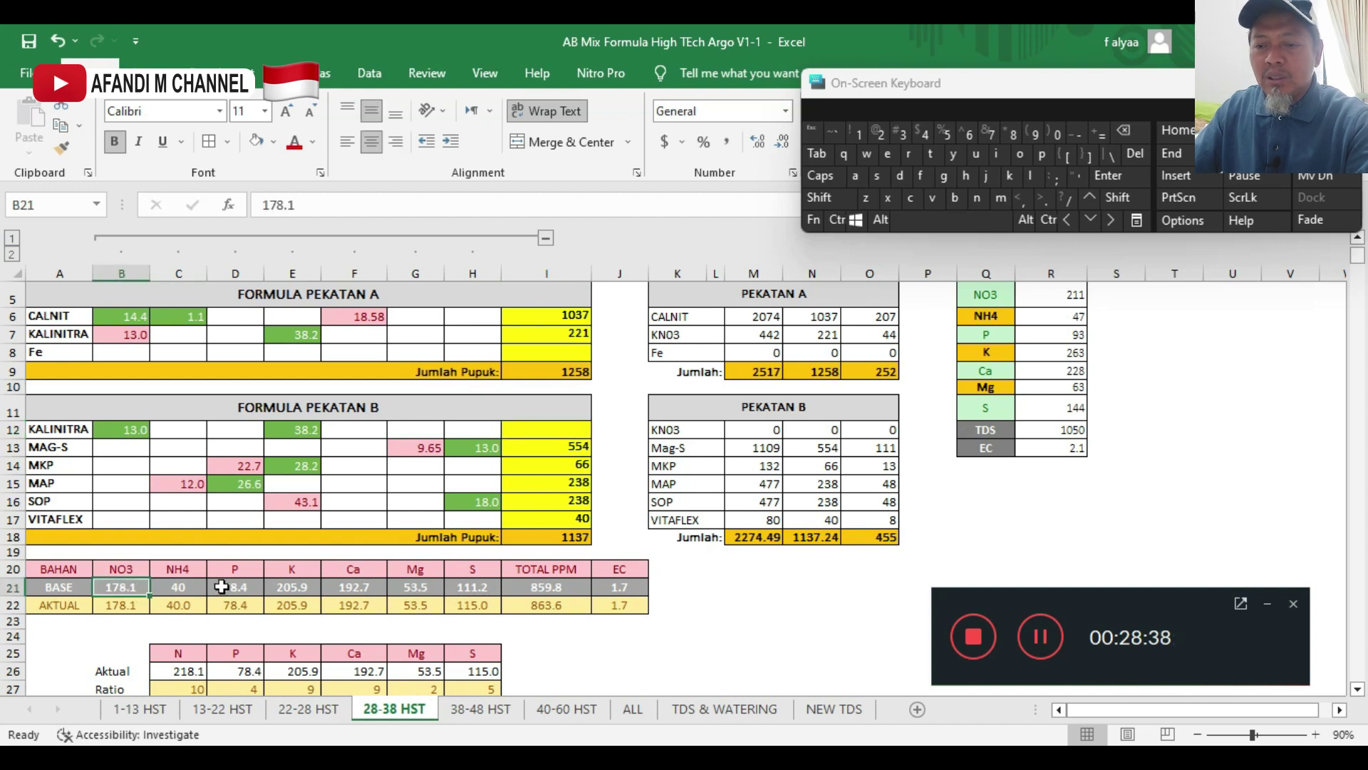
text(=)
click(1050, 297)
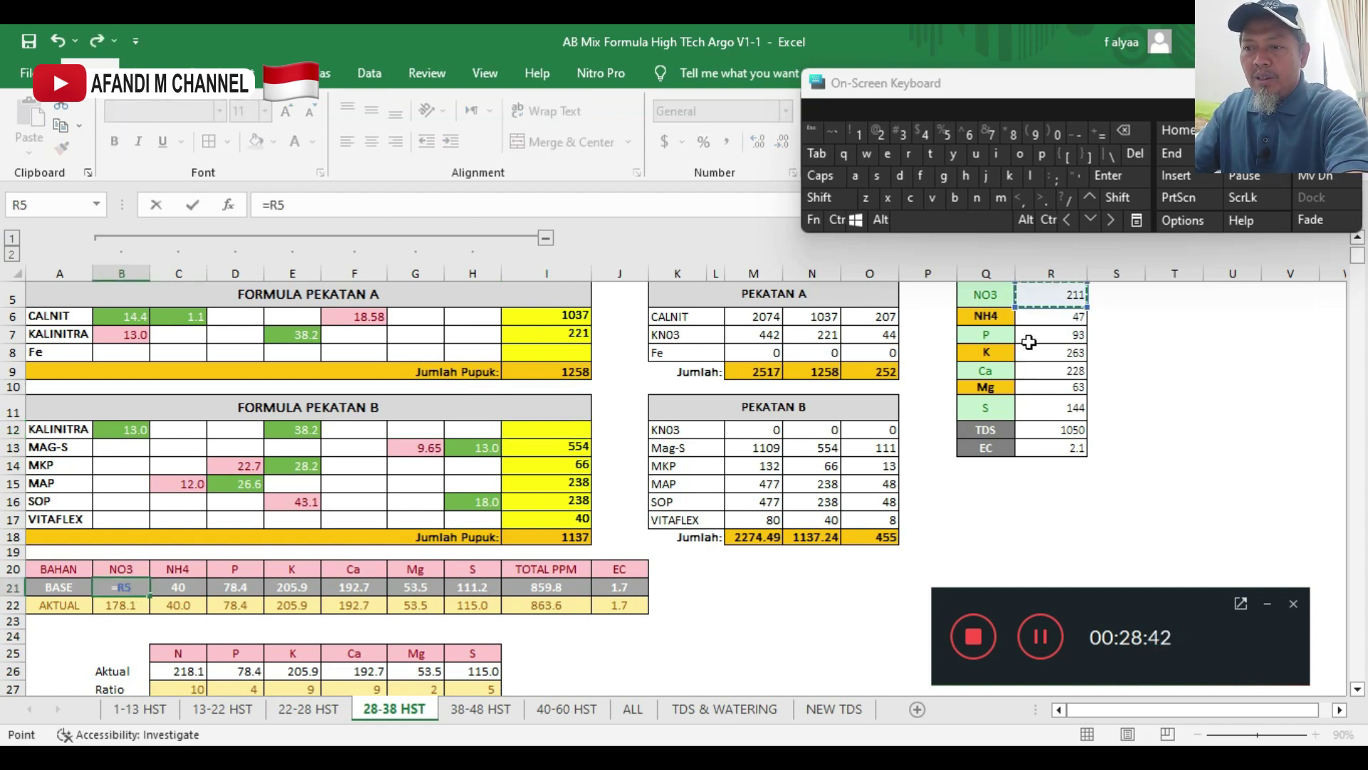
click(1108, 175)
click(178, 586)
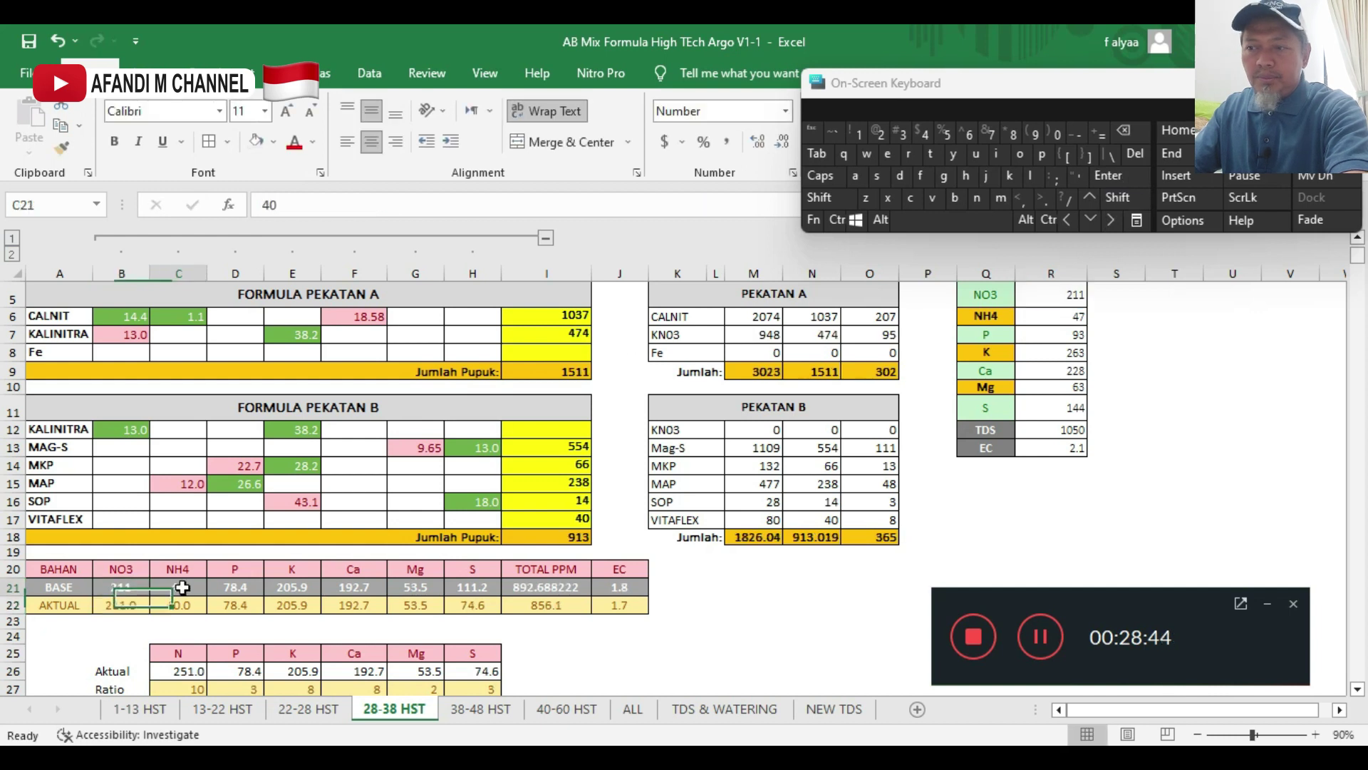
click(1045, 322)
click(1119, 175)
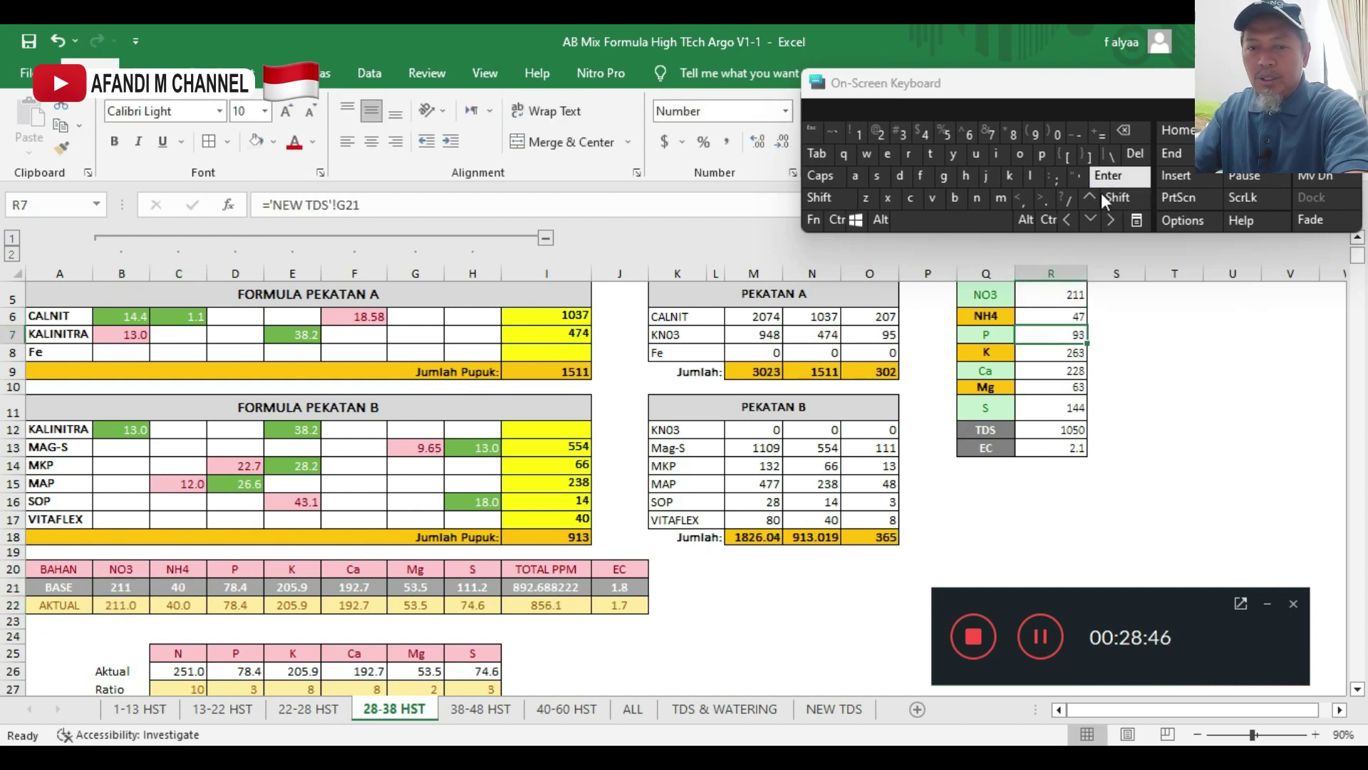
click(189, 582)
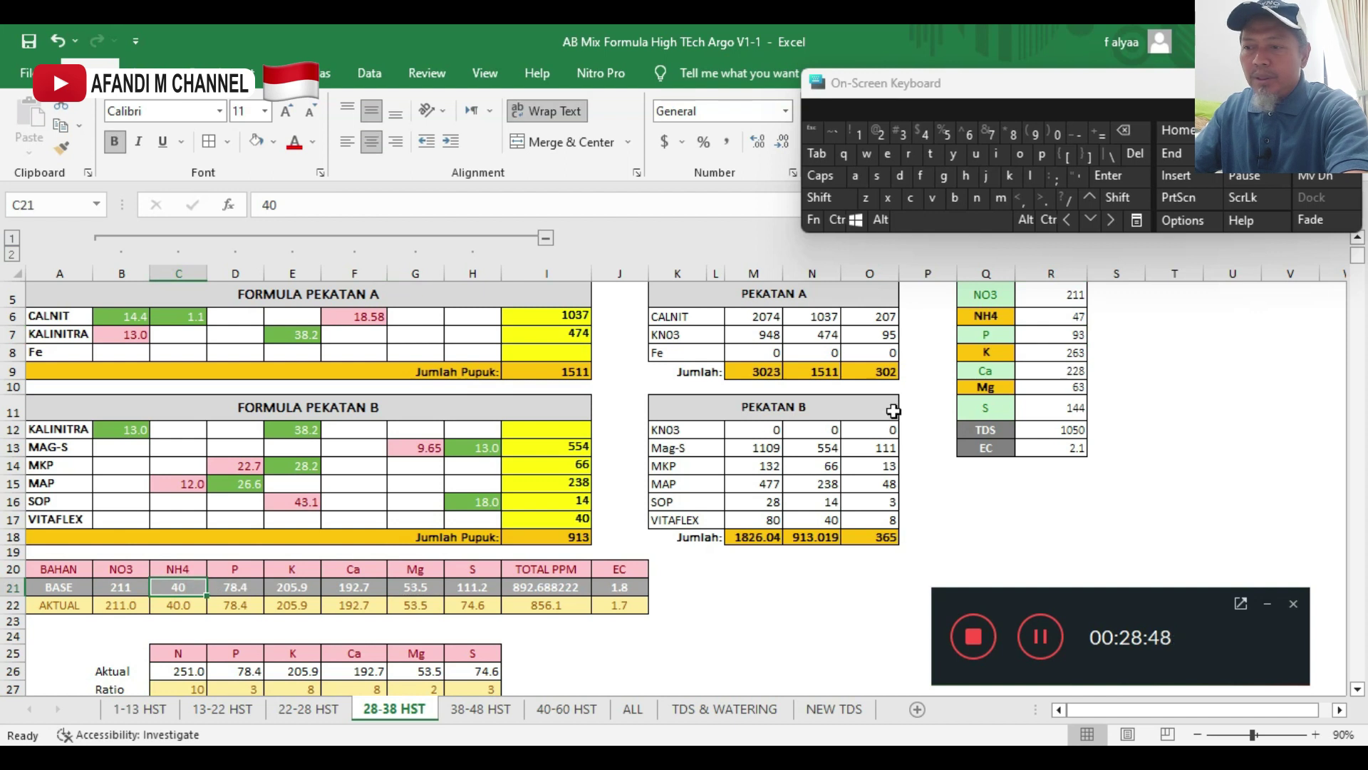
click(1036, 322)
click(1131, 175)
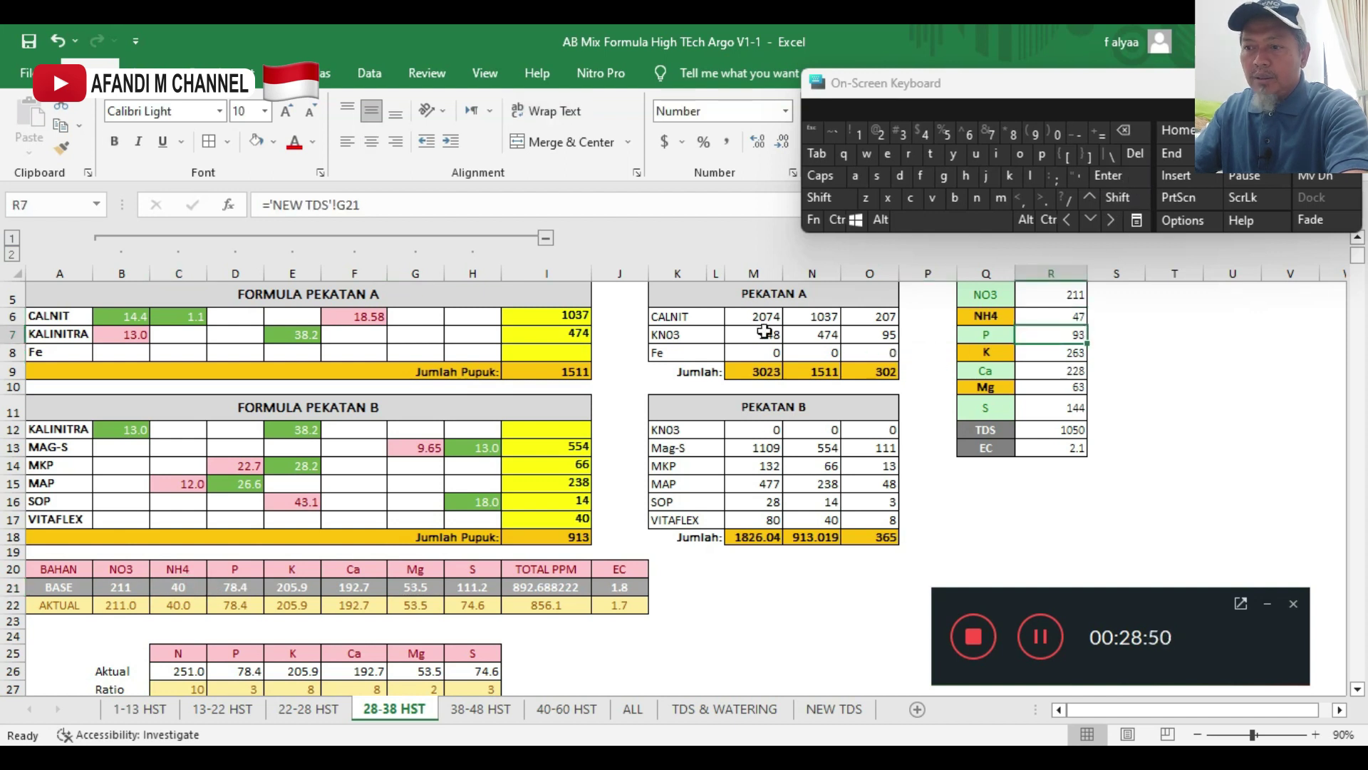
- Link the 28-38 HST BASE row's NH4 value to its TDS cell with =R6 and the P value with =R7
click(178, 587)
text(=)
click(1051, 316)
click(1131, 175)
click(235, 587)
text(=)
click(1052, 334)
click(1122, 175)
- Link the 28-38 HST BASE row's K value to its TDS cell with =R8 and the Ca value with =R9
text(=)
click(1051, 352)
click(1108, 176)
click(355, 586)
text(=)
click(1051, 370)
click(1108, 175)
- Link the 28-38 HST BASE row's Mg value to its TDS cell with =R10, and select the S value
click(416, 587)
text(=)
click(1051, 386)
click(1108, 175)
click(492, 586)
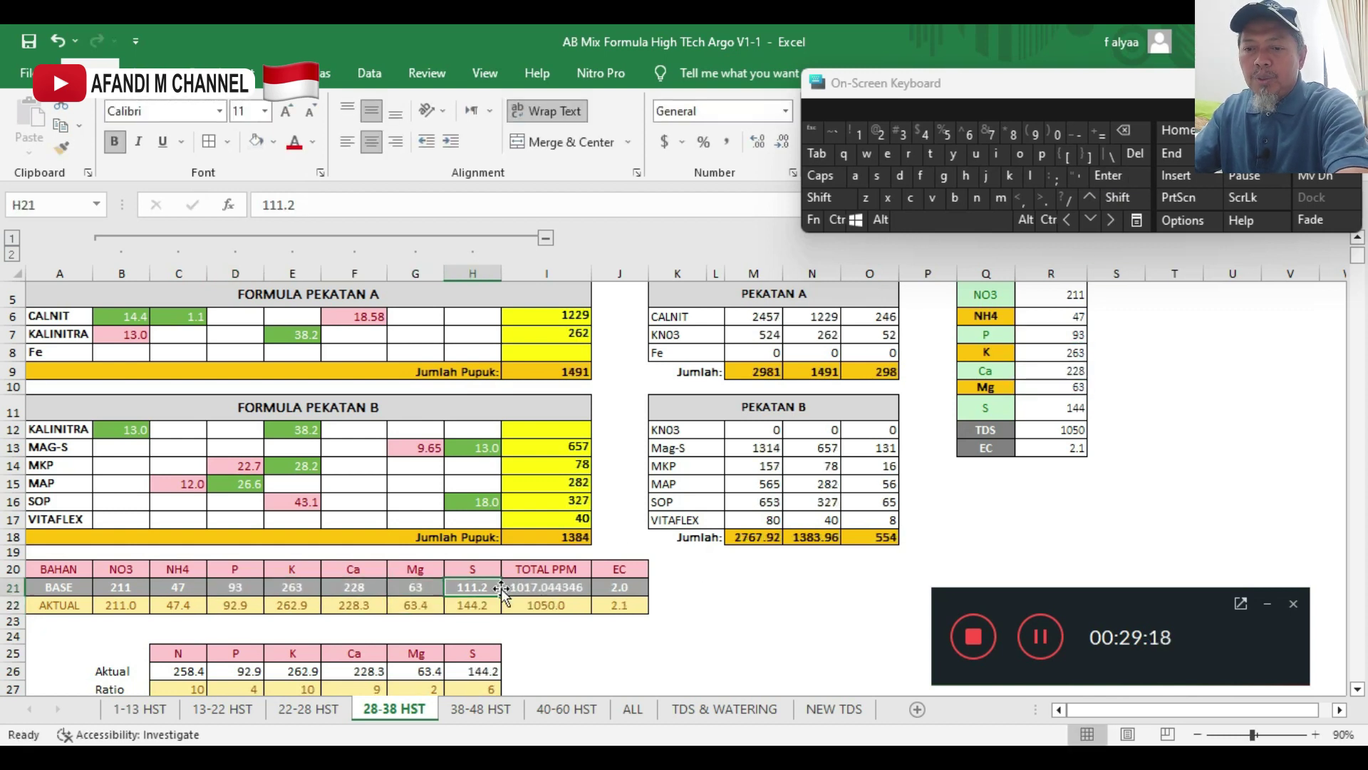
- On the 38-48 HST sheet, link the BASE row's NO3 value to the NO3 TDS cell with =R5
click(481, 708)
click(121, 586)
text(=)
click(1046, 294)
click(1108, 175)
- Link the 38-48 HST BASE row's NH4 value to its TDS cell with =R6 and the P value with =R7
click(178, 586)
text(=)
click(1046, 315)
click(1108, 175)
click(235, 587)
text(=)
click(1064, 333)
click(1108, 175)
- Link the 38-48 HST BASE row's K value to its TDS cell with =R8 and the Ca value with =R9
click(292, 586)
text(=)
click(1046, 352)
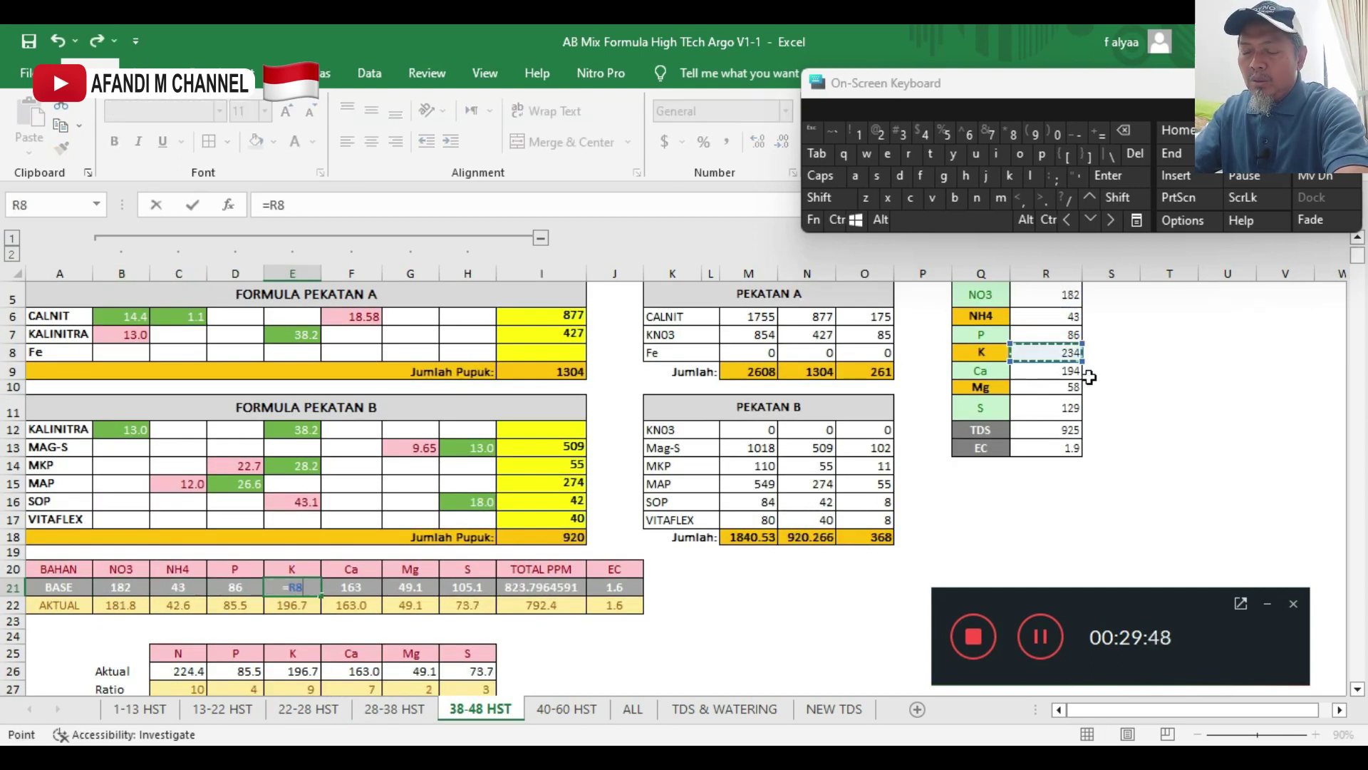
click(1108, 175)
click(351, 587)
text(=)
click(1047, 371)
click(1109, 175)
- Link the 38-48 HST BASE row's Mg and S values to their TDS cells in R10 and R11
click(411, 586)
text(=)
click(1046, 387)
click(1108, 175)
click(748, 626)
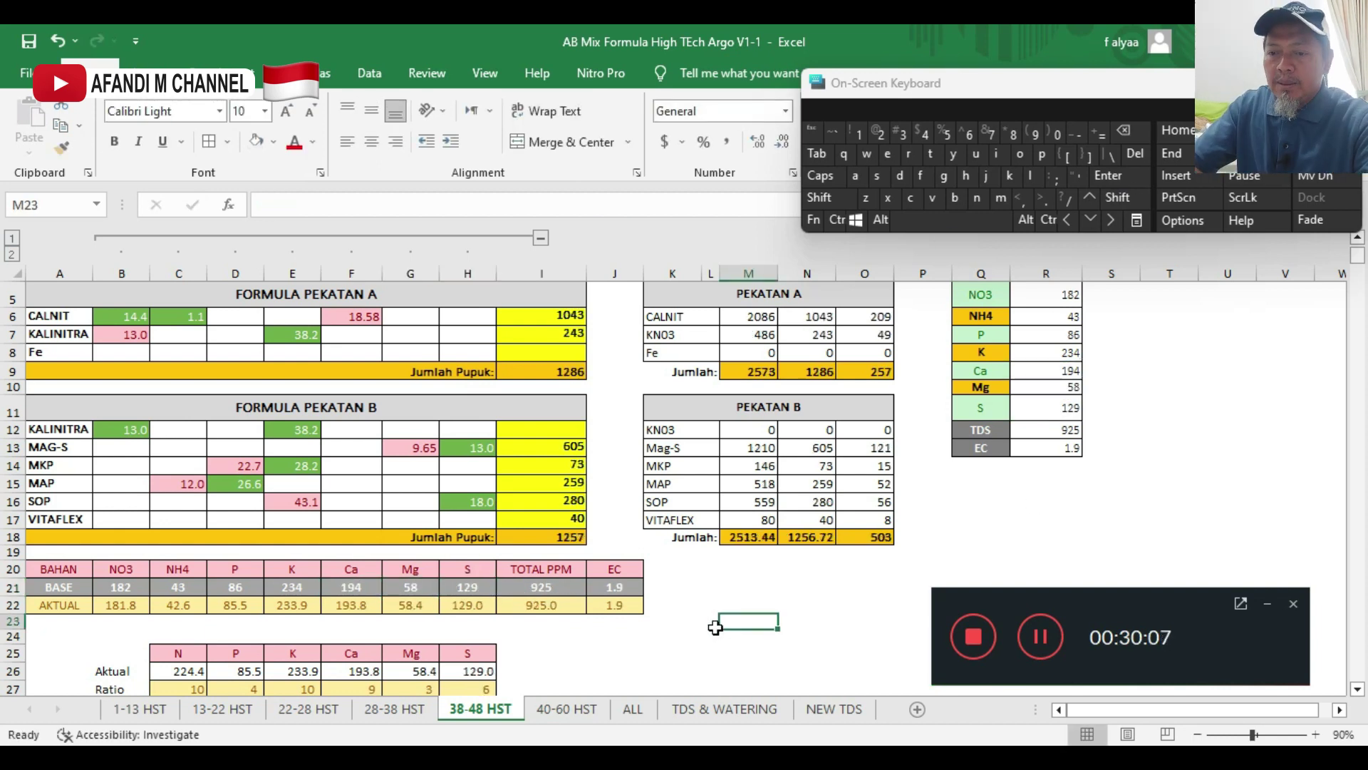
- On the 40-60 HST sheet, link the BASE row's NO3 value to its TDS cell with =R5 and NH4 with =R6
key(ctrl+Page_Down)
click(1046, 346)
click(1108, 176)
click(178, 637)
text(=)
click(1046, 367)
click(1108, 176)
- Link the 40-60 HST BASE row's P value to its TDS cell with =R7 and the K value with =R8
click(236, 638)
text(=)
click(1046, 386)
click(1108, 175)
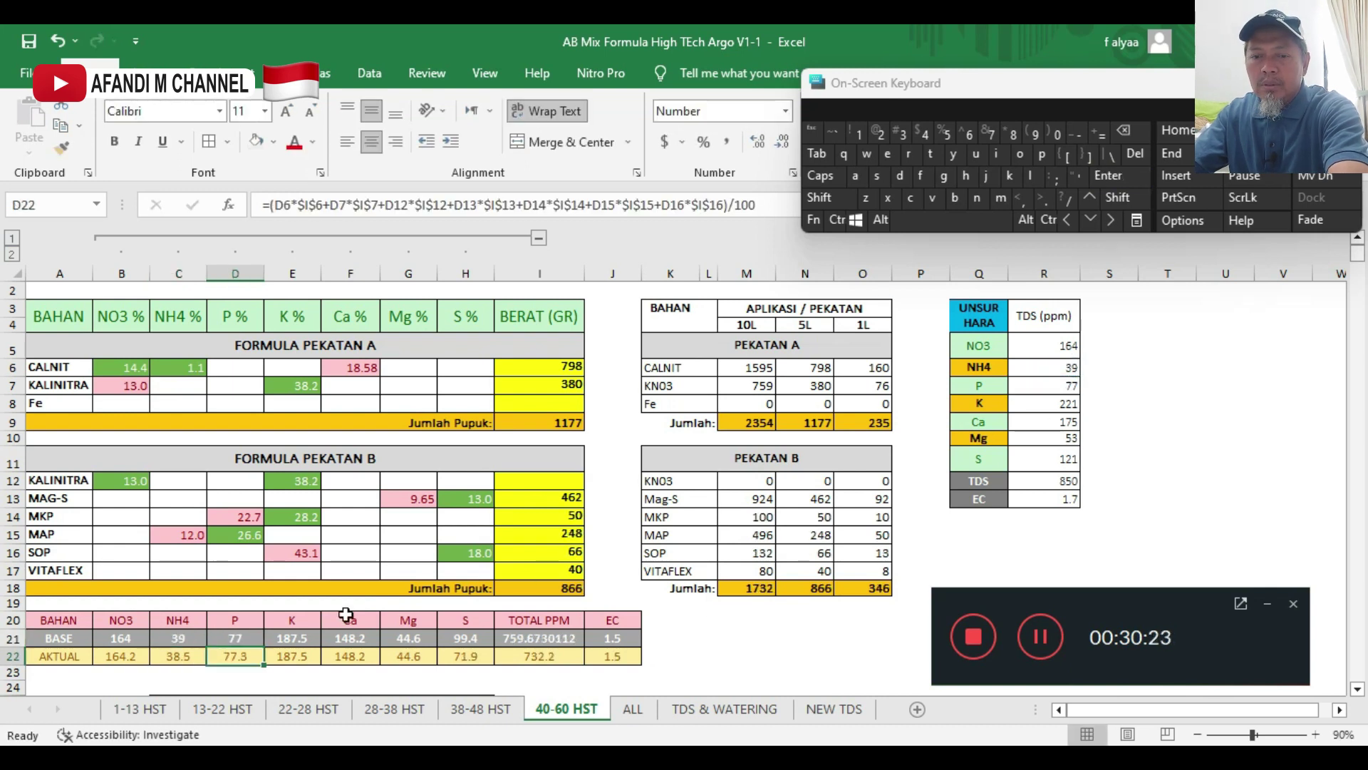
click(301, 642)
text(=)
click(1062, 404)
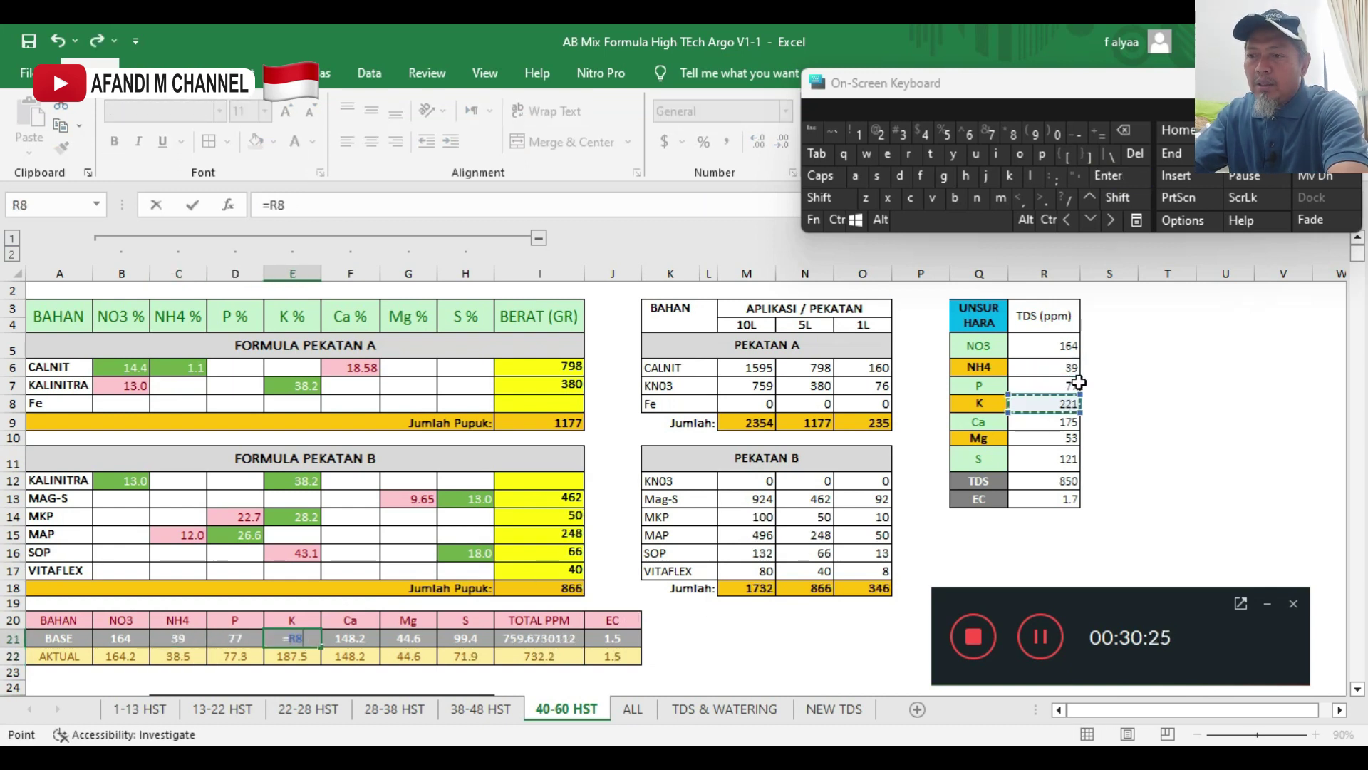
click(1108, 178)
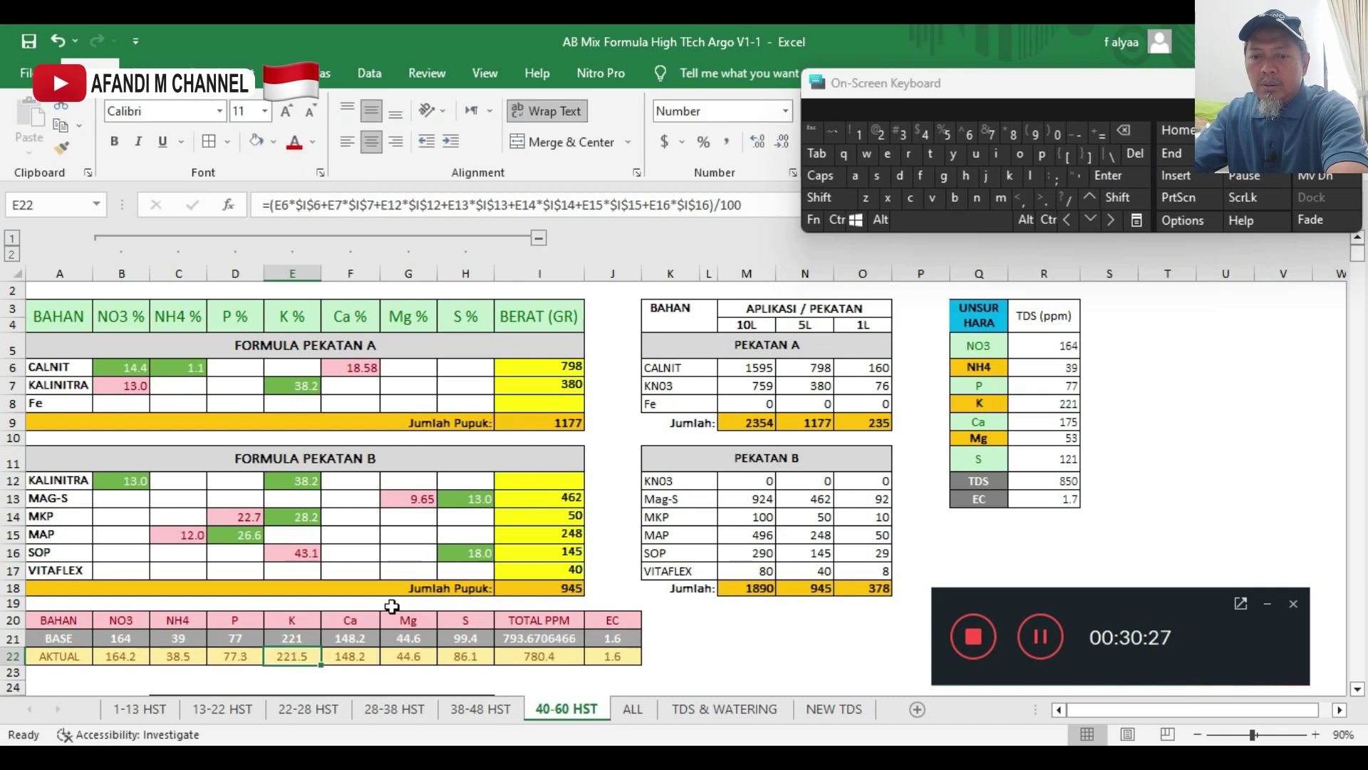
- Link the 40-60 HST BASE row's Ca value to its TDS cell with =R9 and the Mg value with =R10
click(359, 643)
text(=)
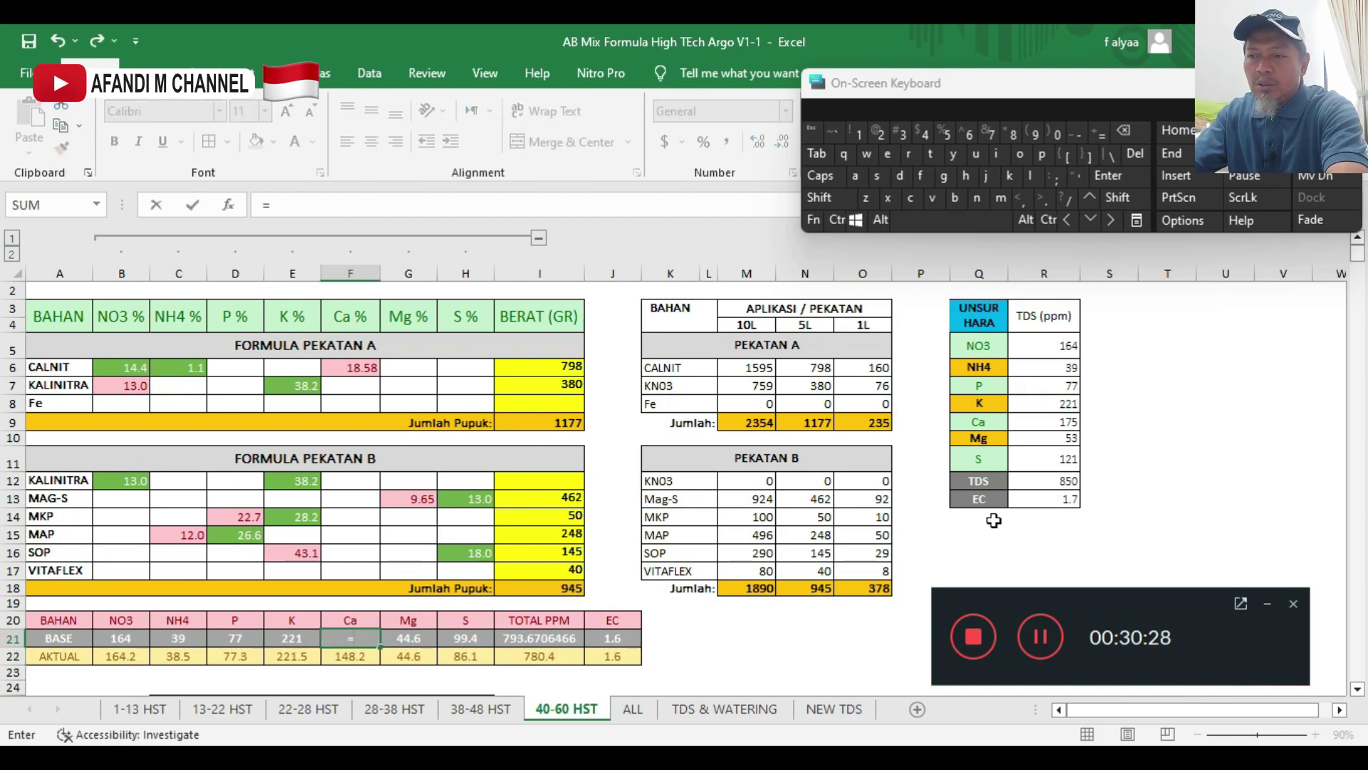
click(1057, 421)
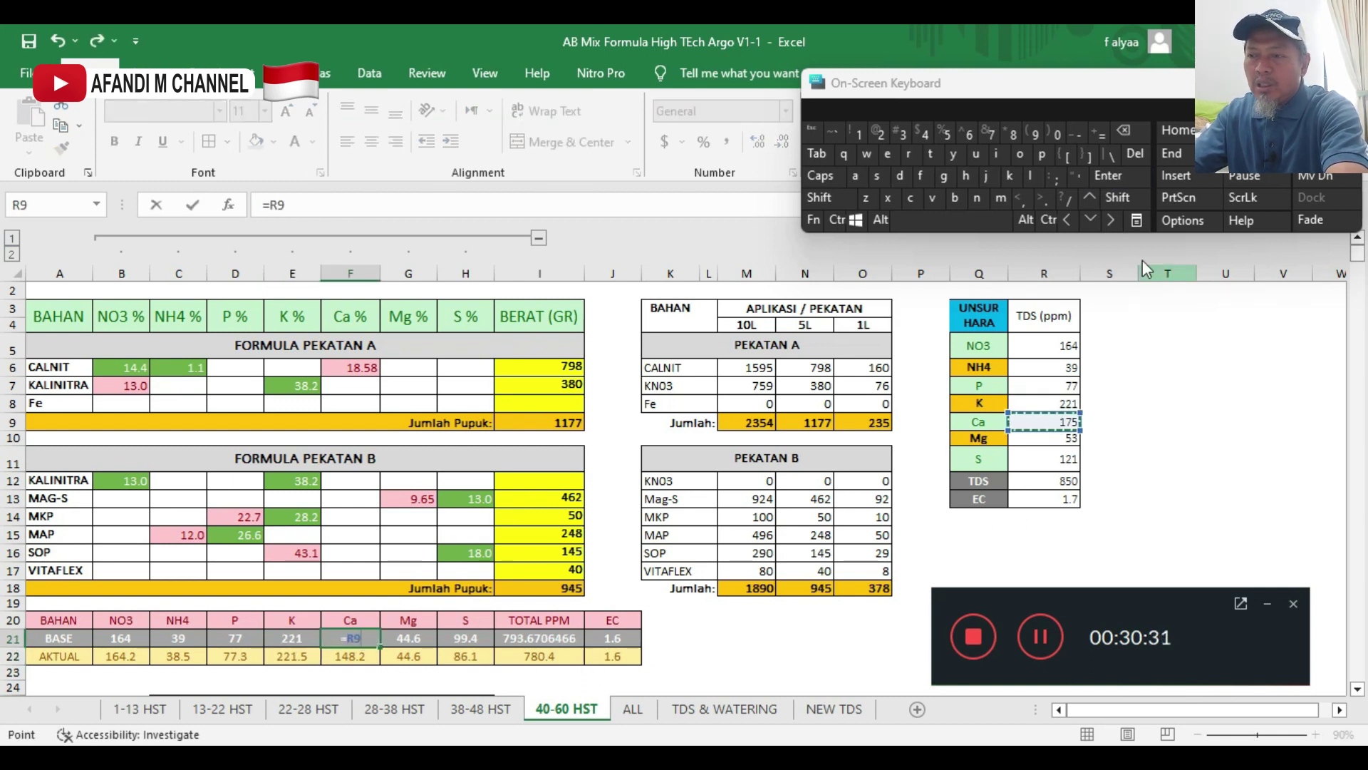
click(1114, 177)
click(408, 638)
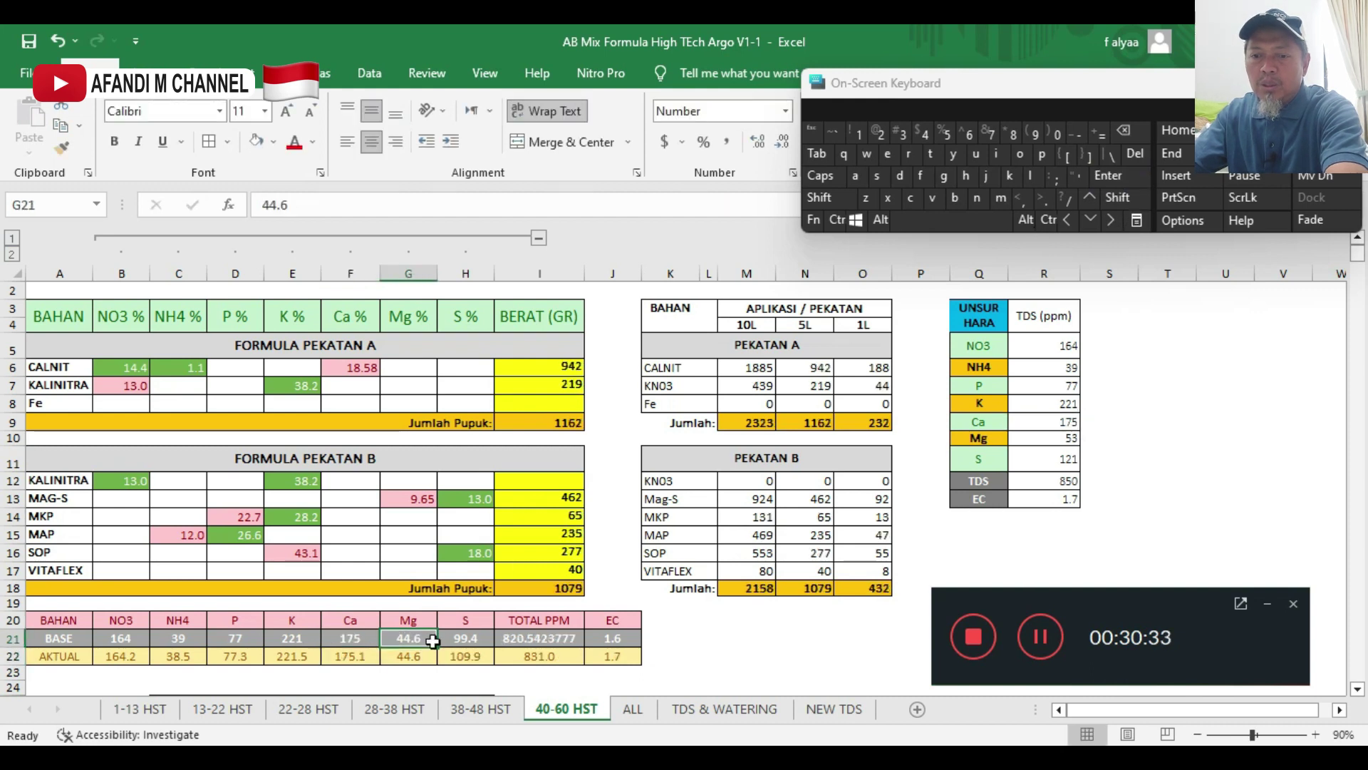
text(=)
click(1047, 438)
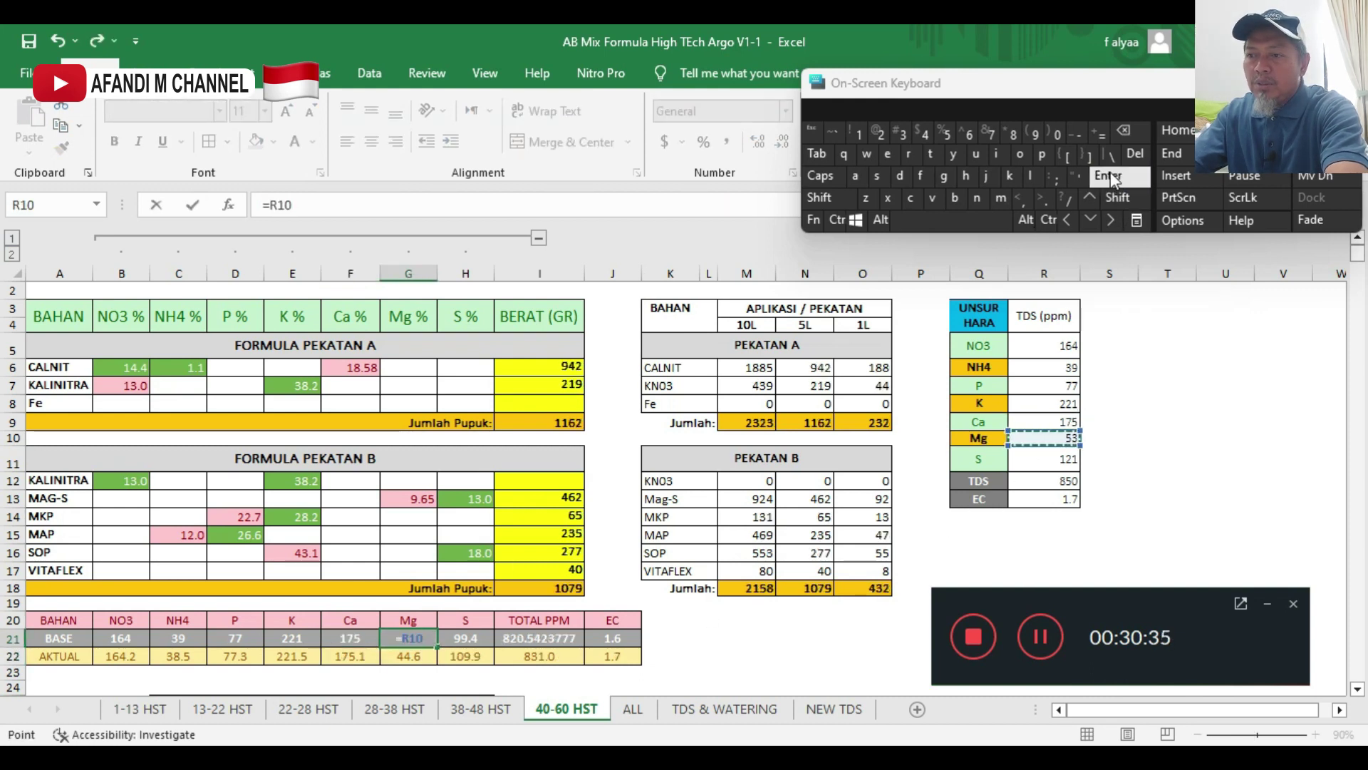
key(Return)
- Link the 40-60 HST BASE row's S value to the S TDS cell with =R11 and review the recalculated tables
click(469, 638)
text(=)
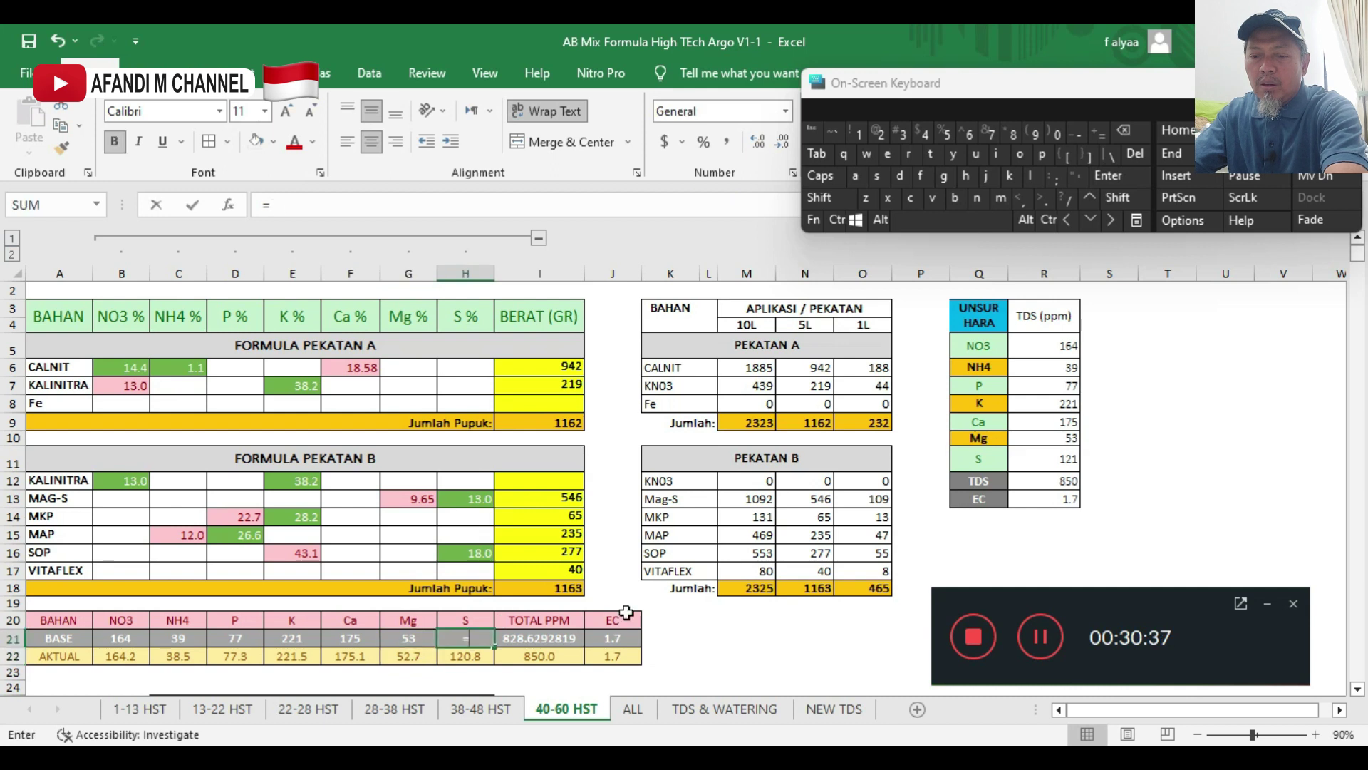
click(1046, 455)
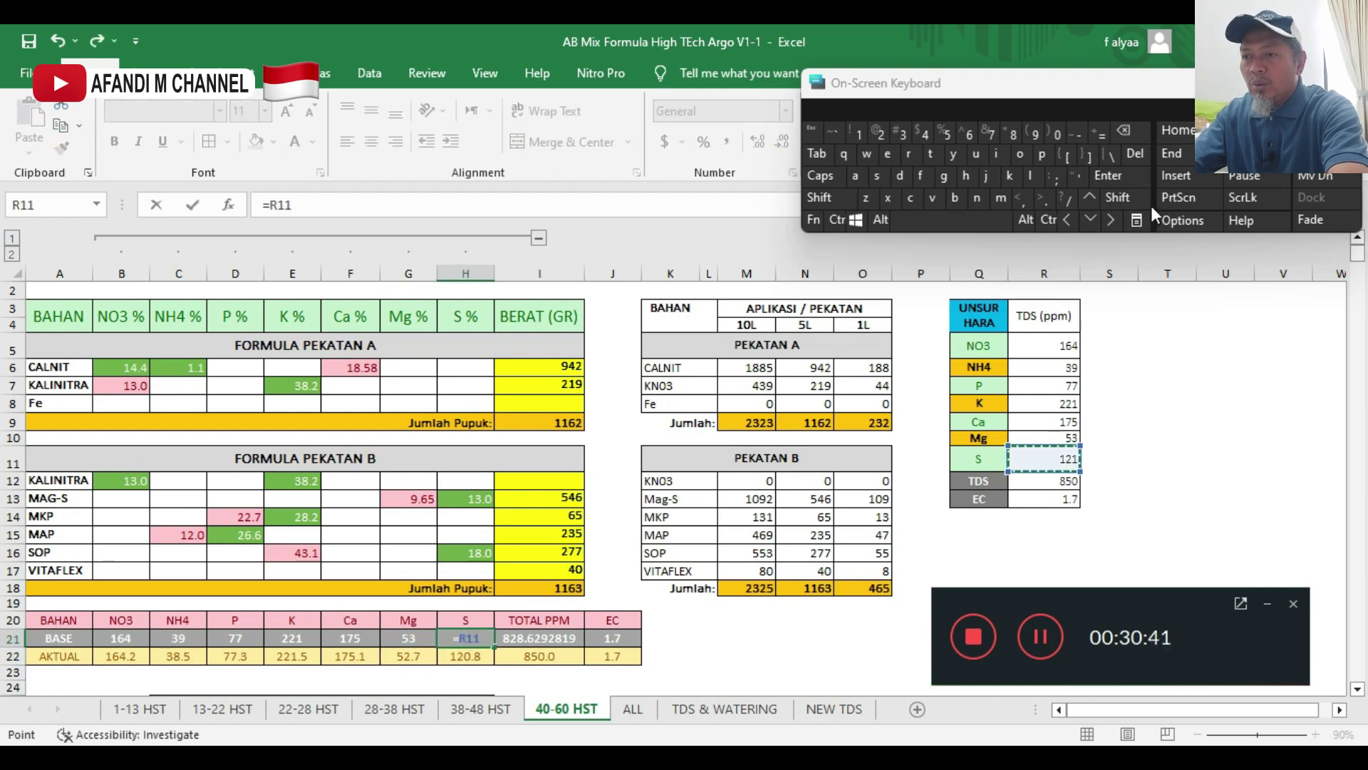
click(1119, 176)
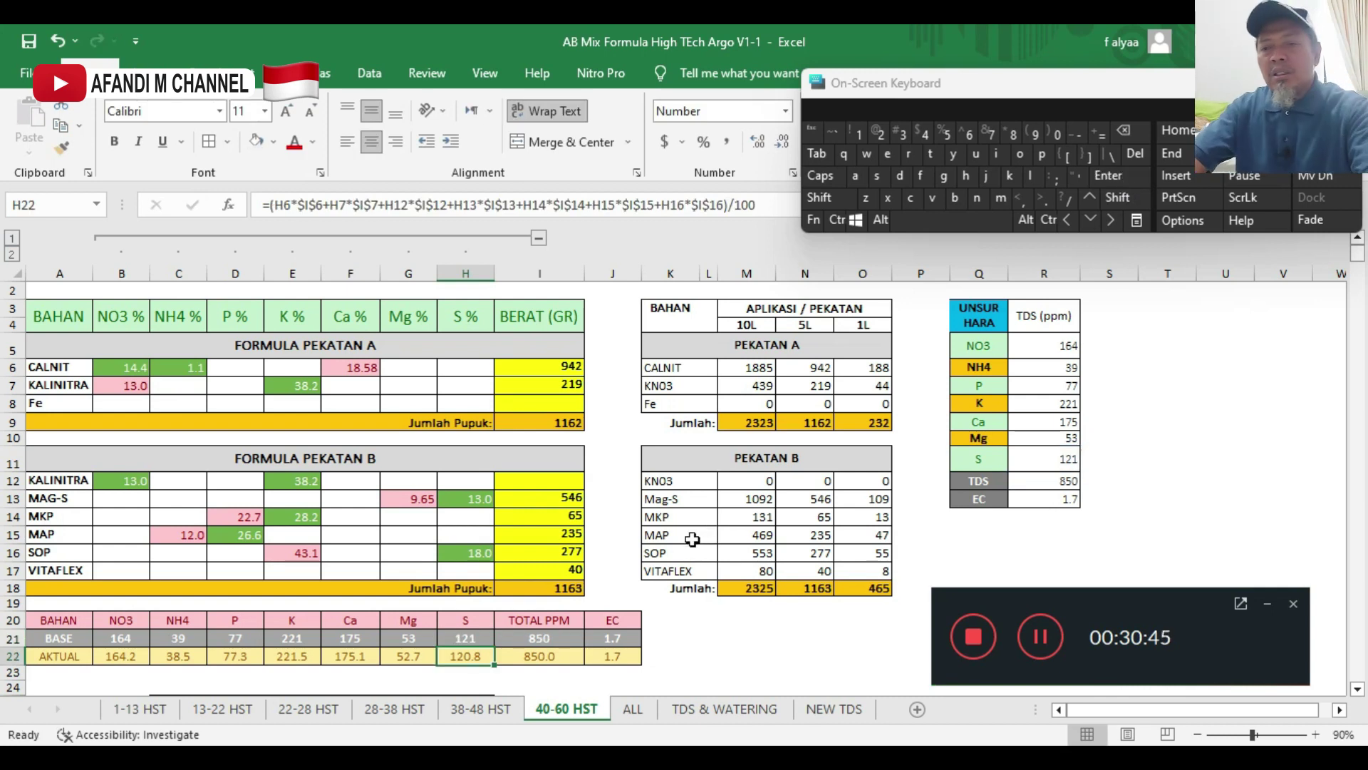
scroll(611, 502, down, 2)
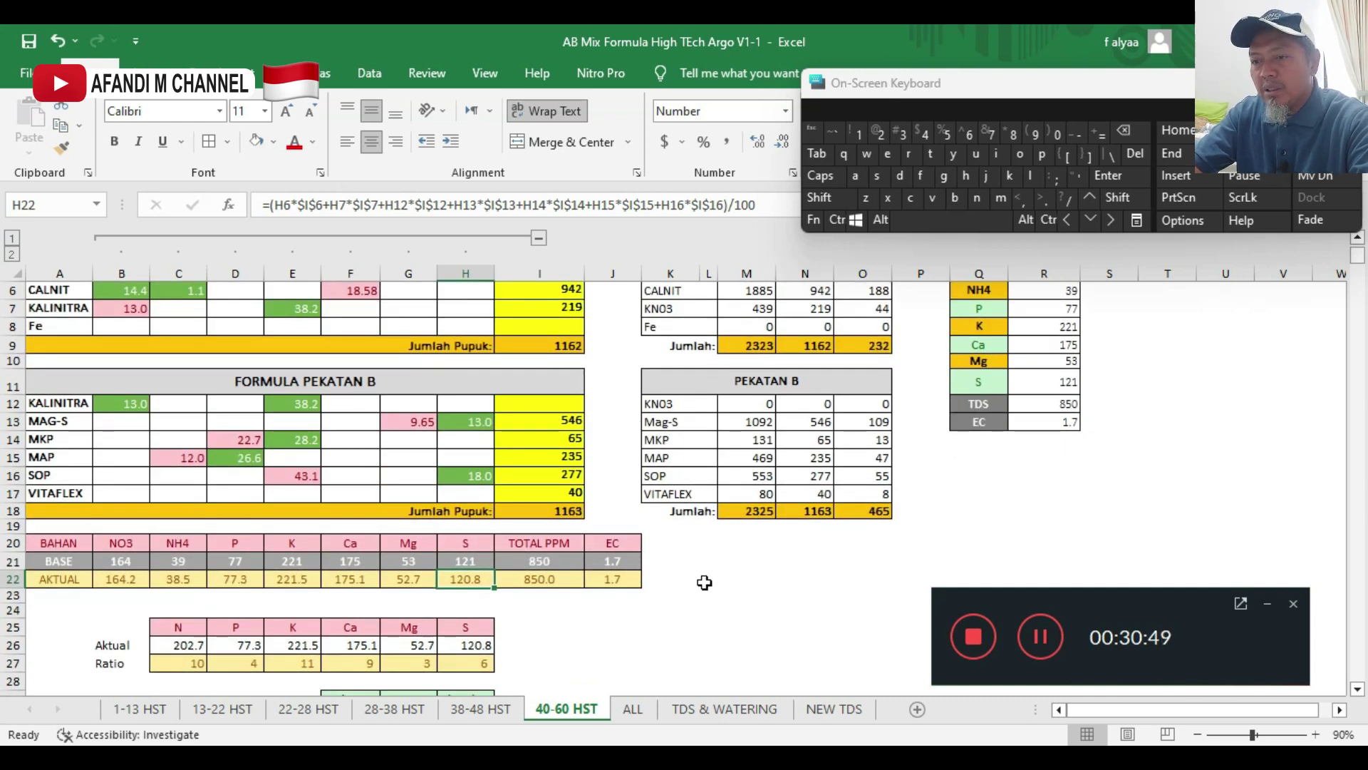
scroll(704, 582, up, 2)
scroll(733, 574, down, 2)
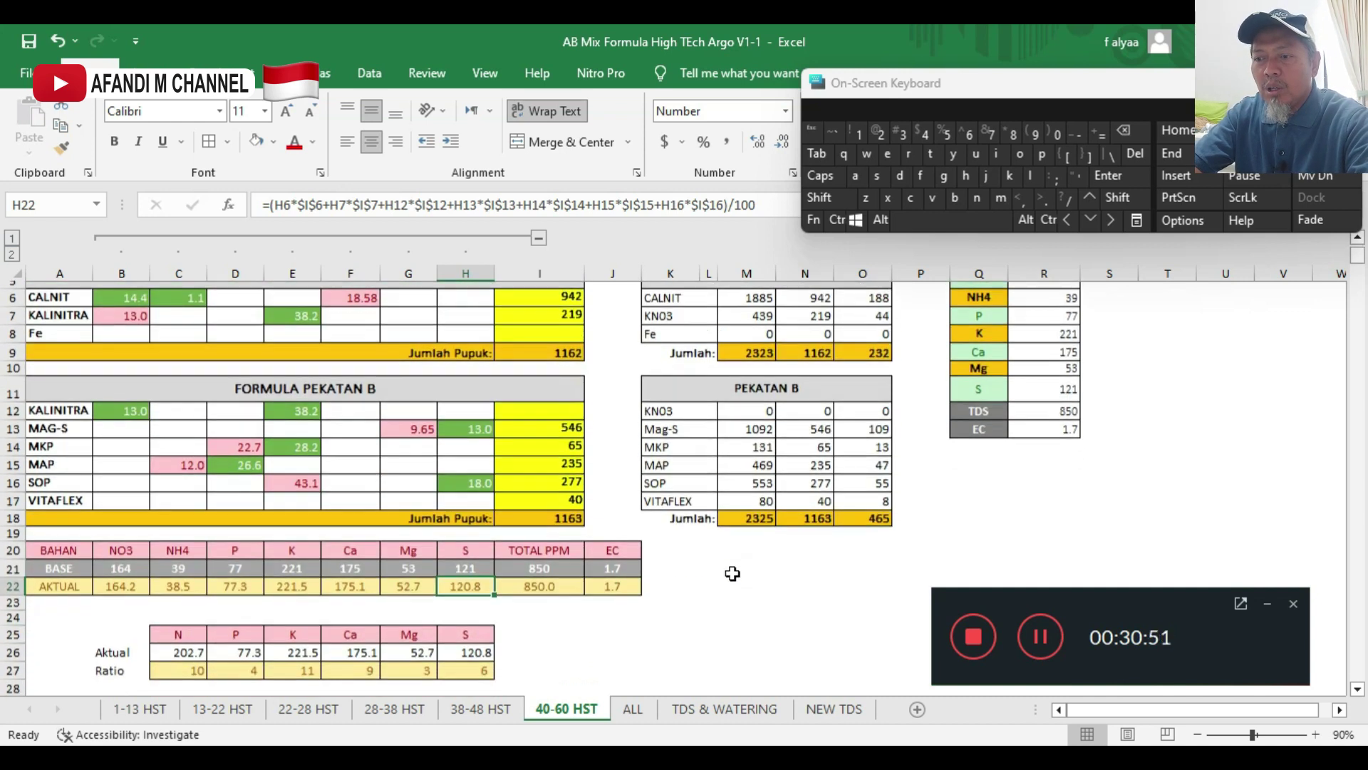
- Review the concentrate tables on the 40-60 HST sheet, the summary on the ALL sheet, and the phase PPM values on TDS & WATERING
scroll(742, 572, down, 1)
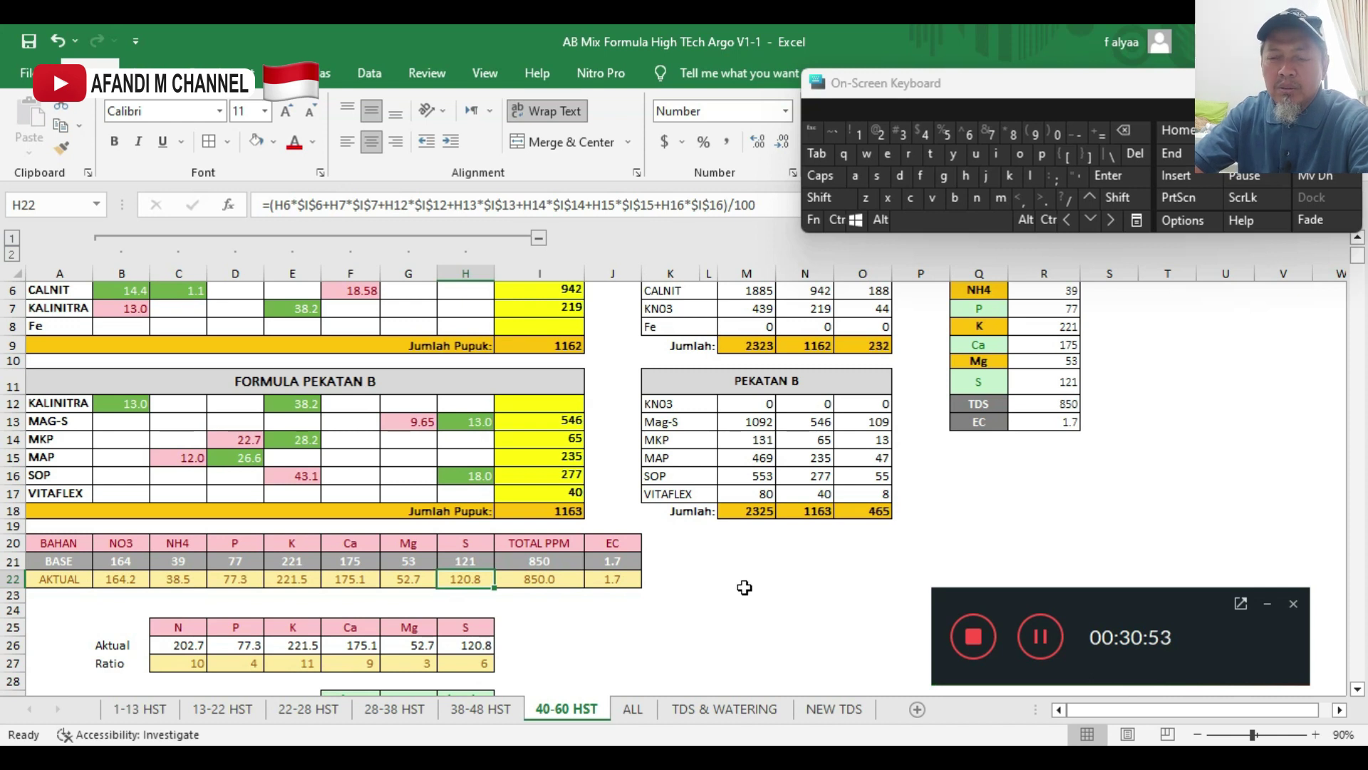
scroll(744, 587, down, 2)
scroll(743, 587, up, 3)
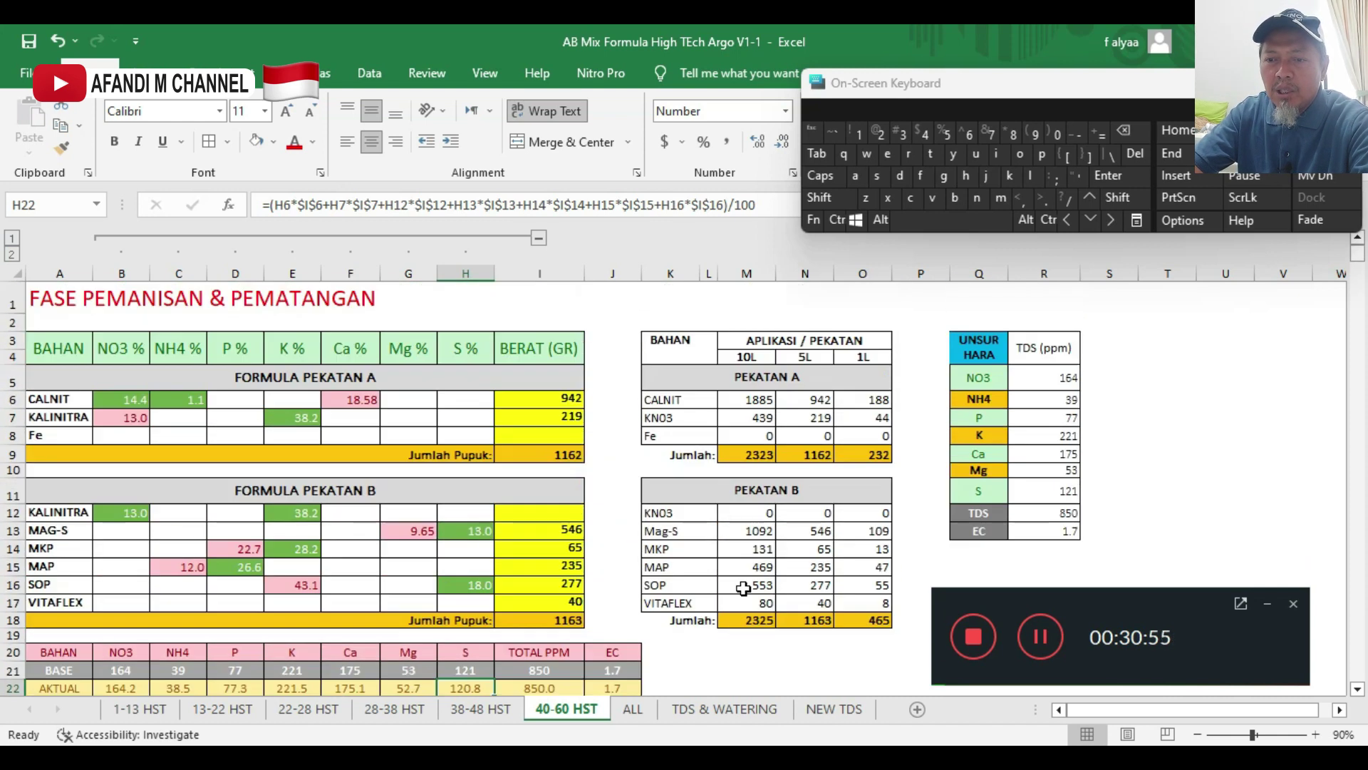
scroll(744, 588, down, 2)
scroll(744, 589, up, 2)
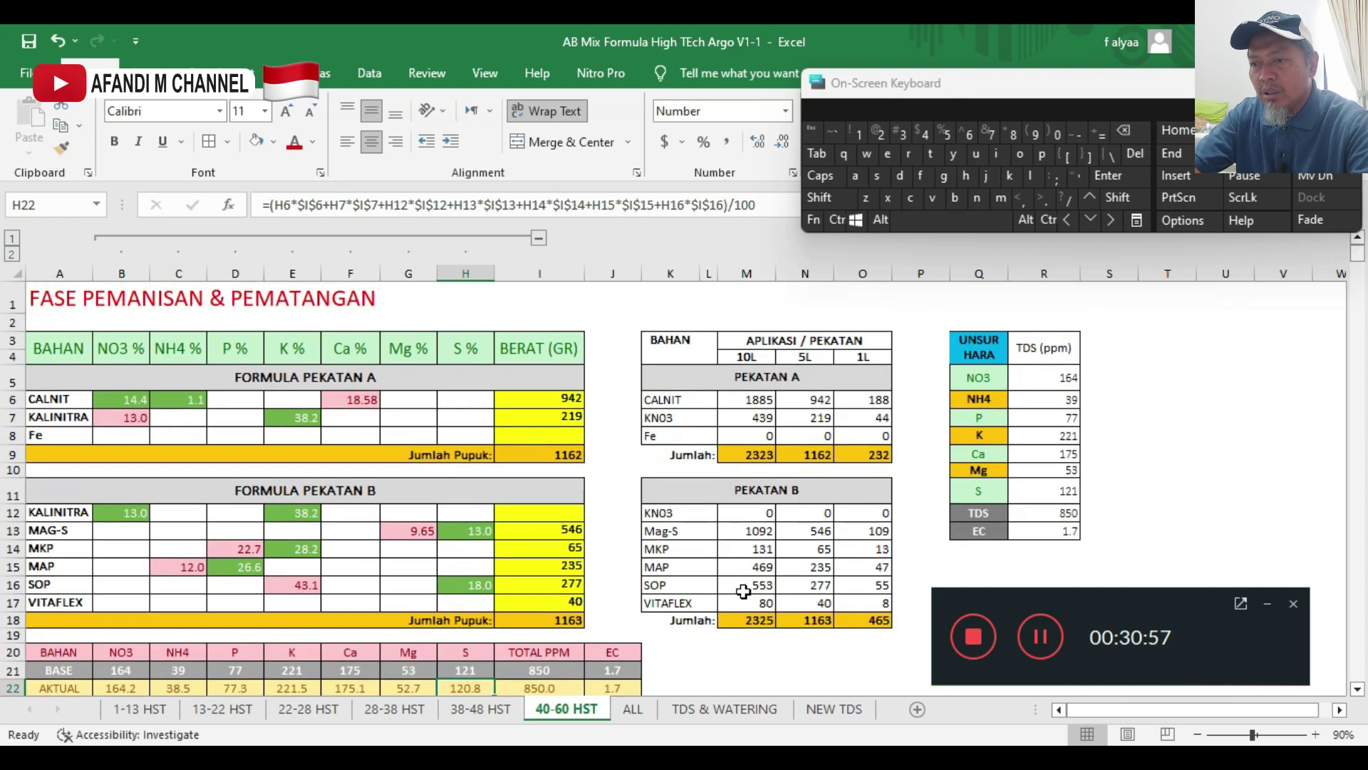
scroll(746, 597, down, 2)
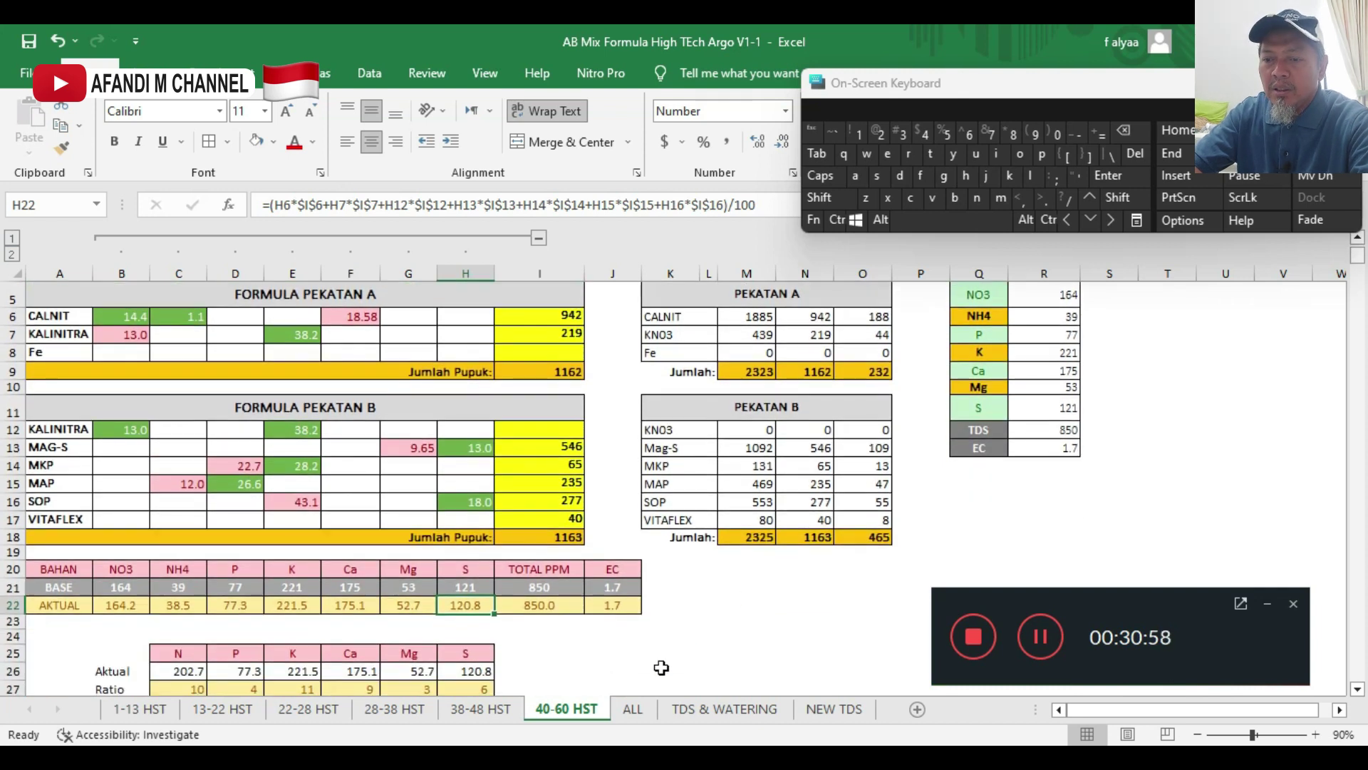
click(638, 707)
scroll(645, 601, up, 2)
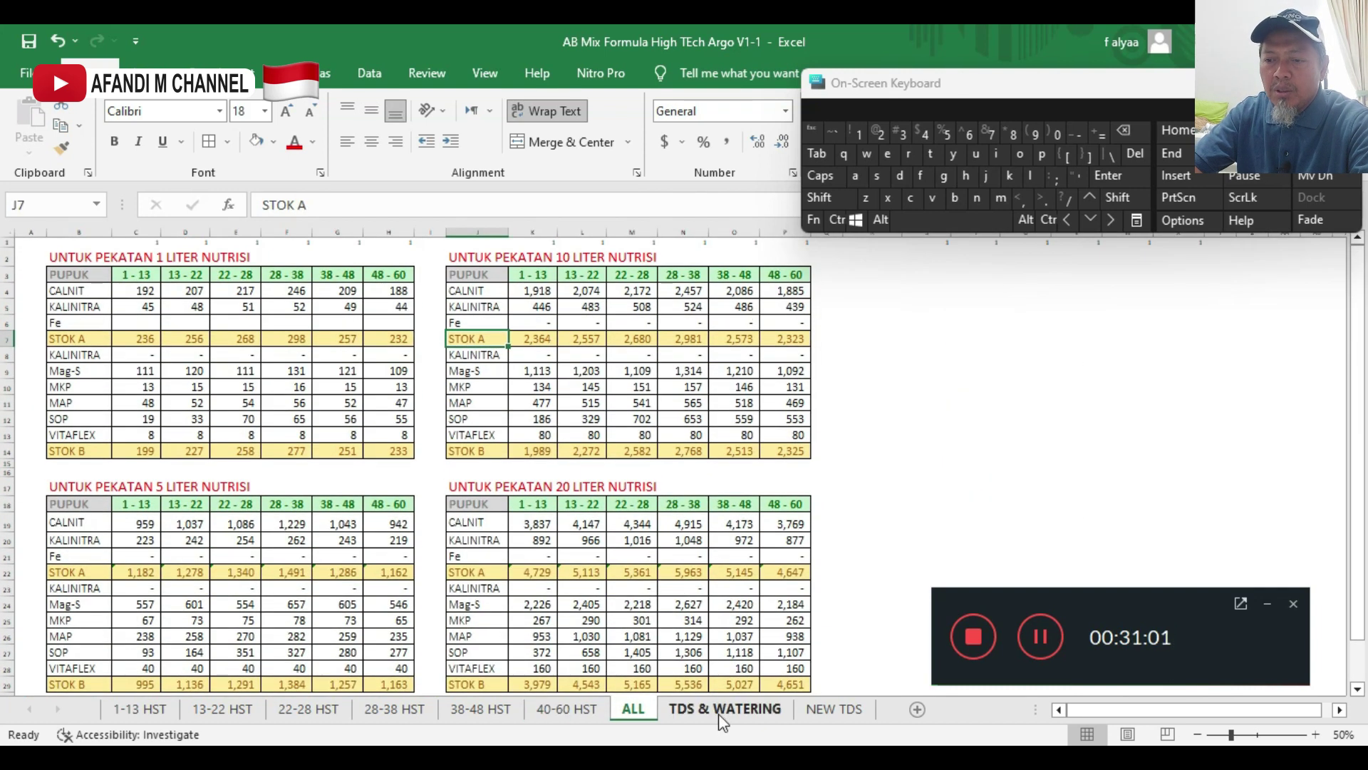
click(721, 710)
click(549, 521)
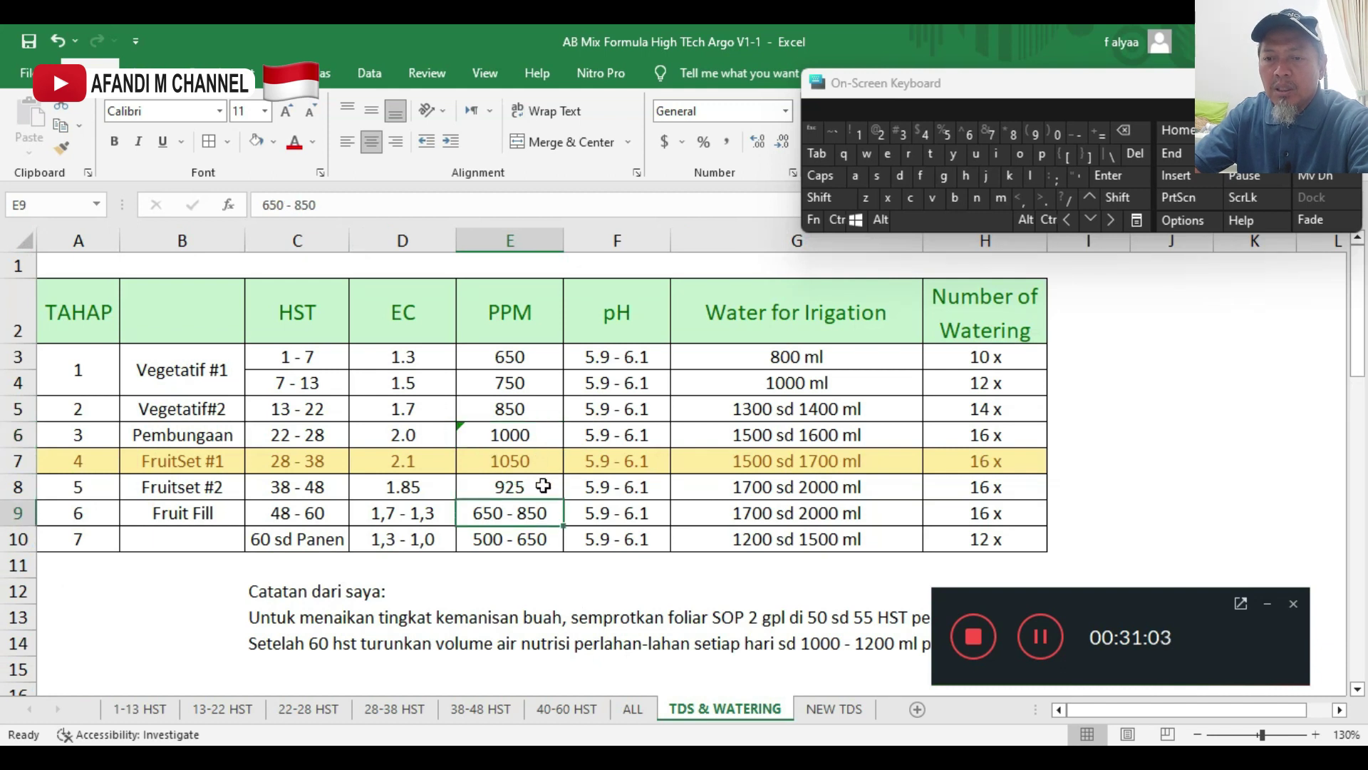
click(543, 486)
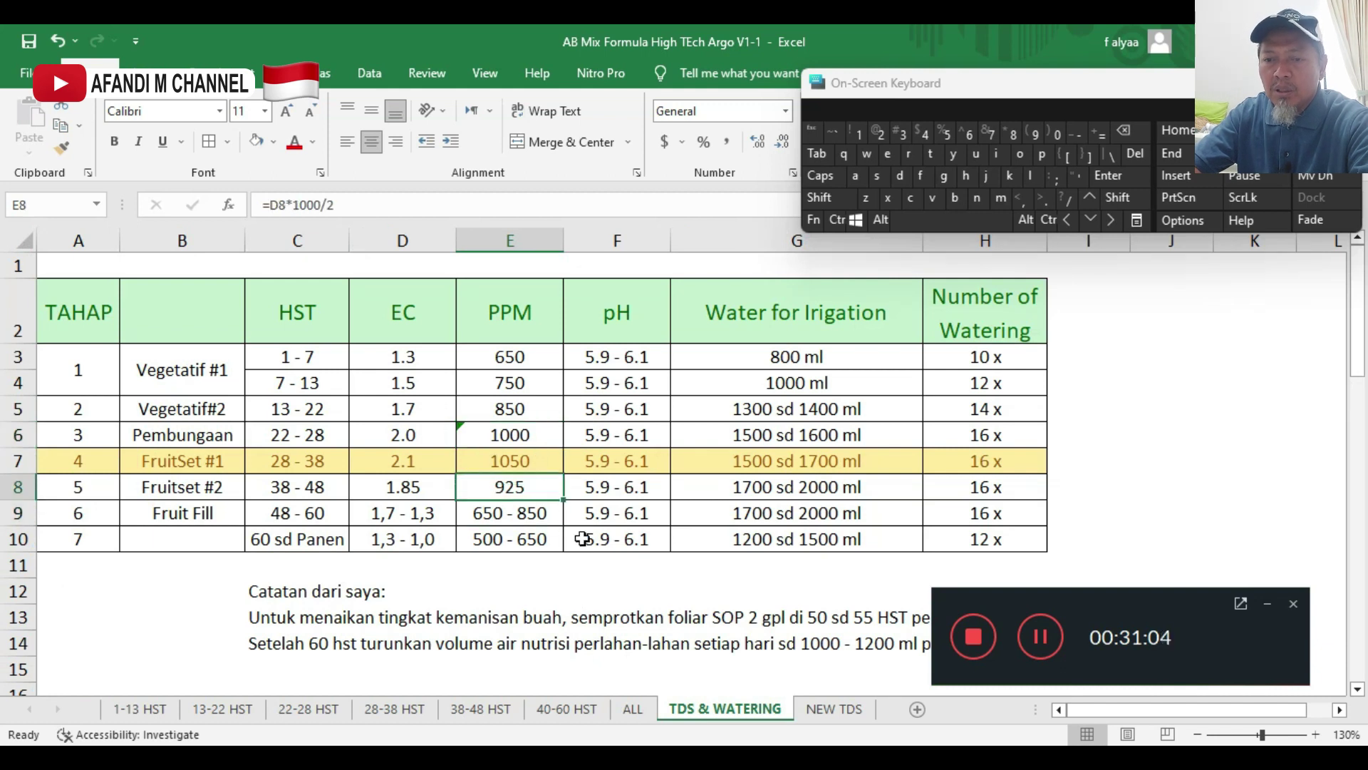
- On the NEW TDS sheet, examine the new TDS settings together with the nutrient ppm and fertilizer gram tables
click(831, 716)
scroll(657, 598, down, 1)
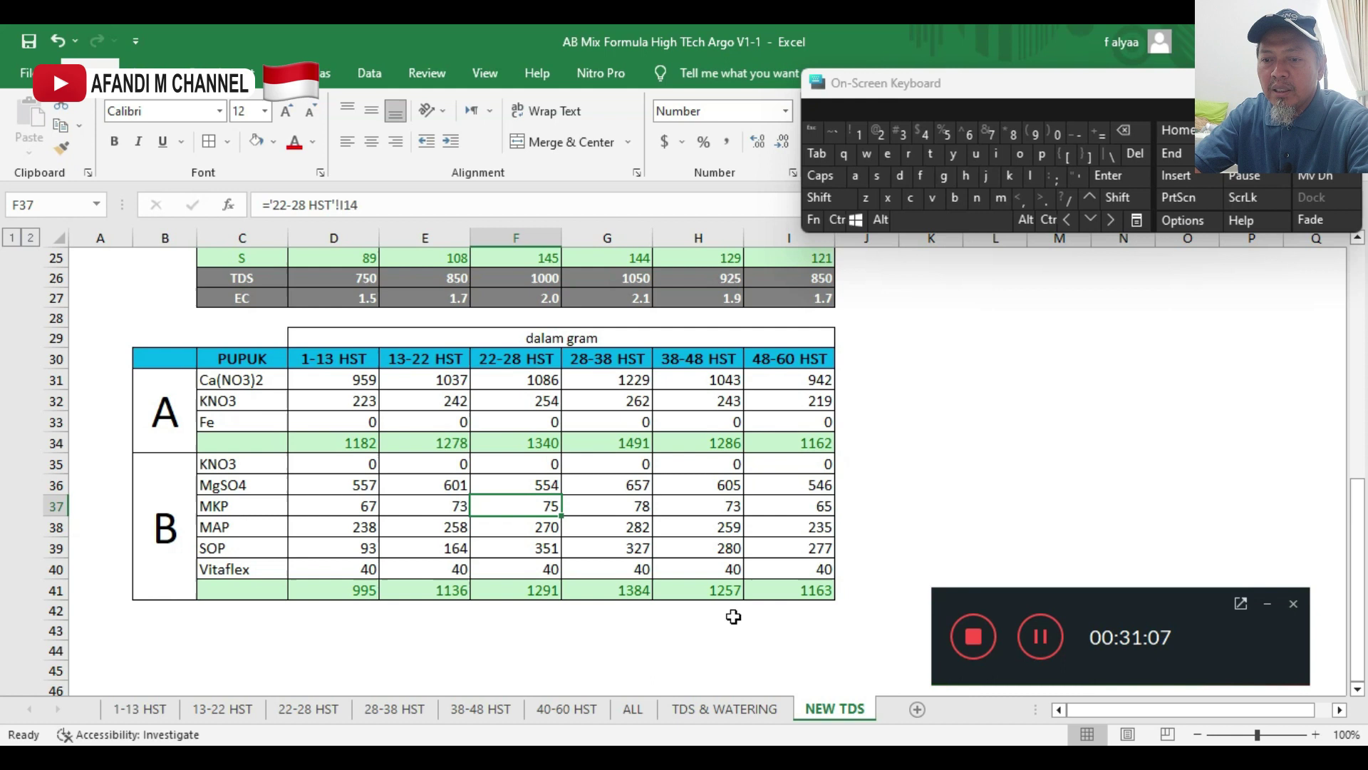
scroll(717, 617, up, 4)
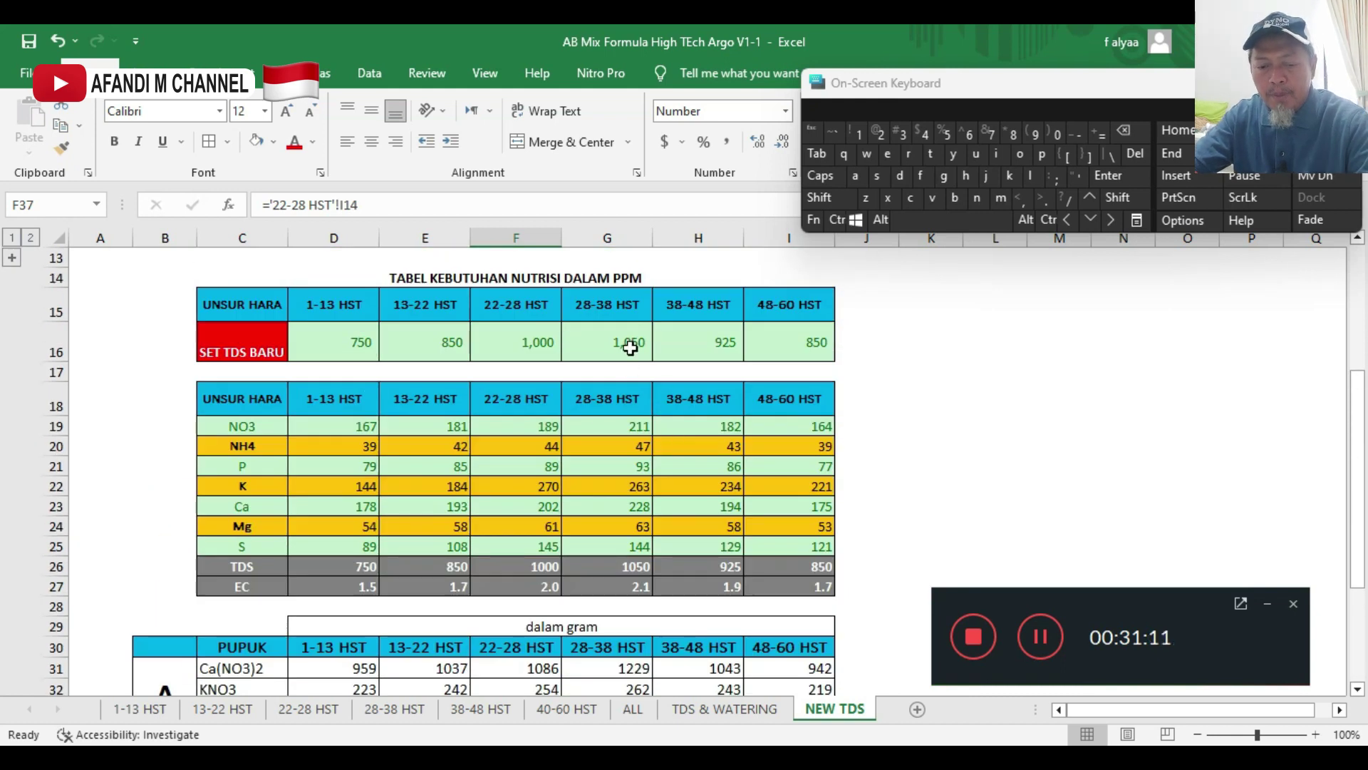
scroll(630, 348, down, 1)
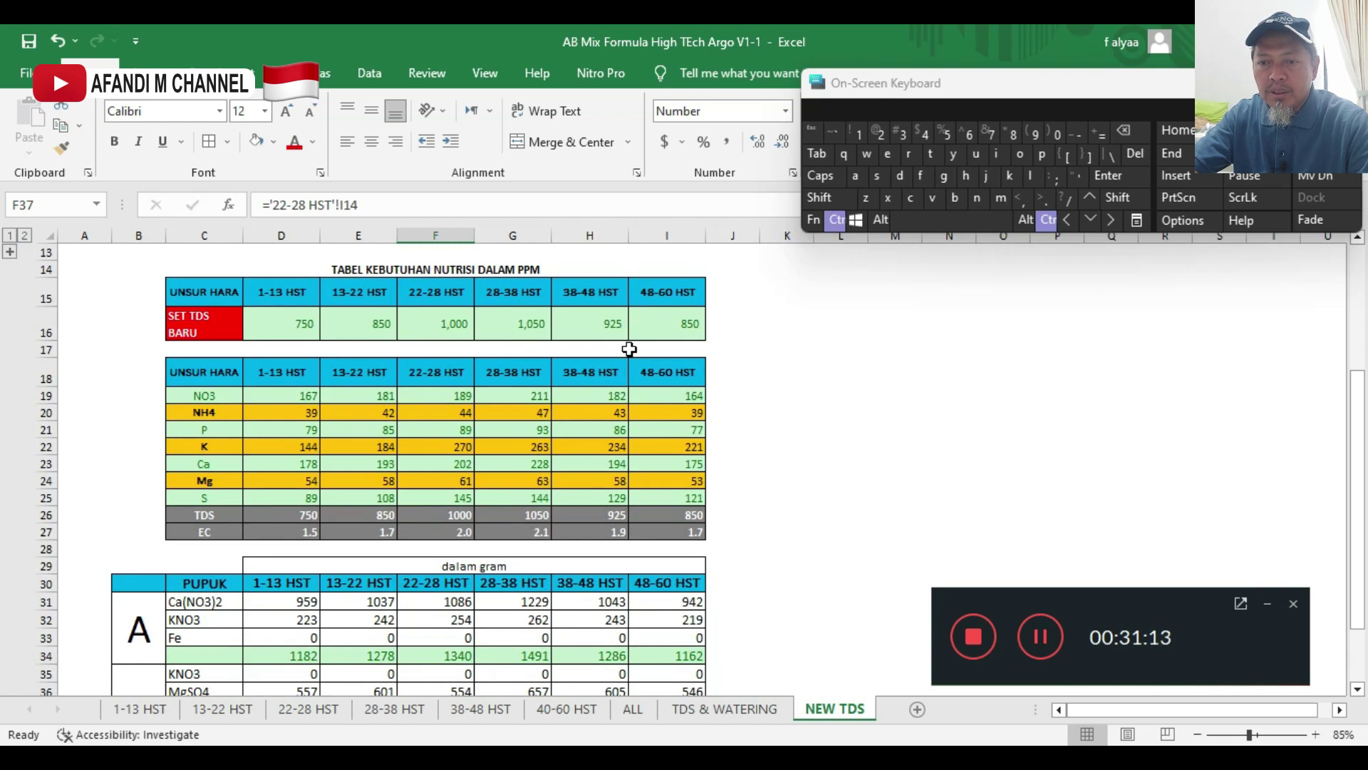
scroll(630, 348, down, 1)
scroll(628, 348, up, 1)
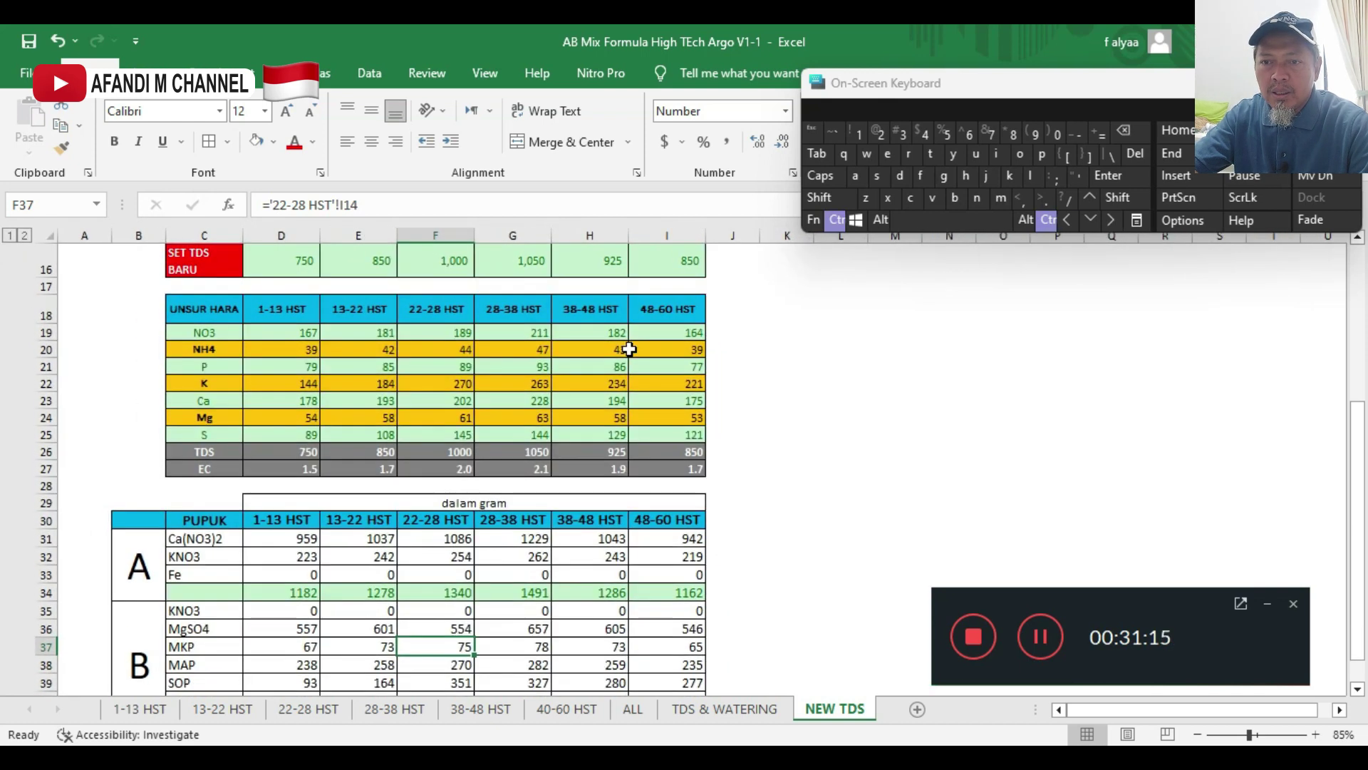
- Try a new TDS of 1000 for the 28-38 HST phase, check the recalculated tables, and undo the change
click(529, 262)
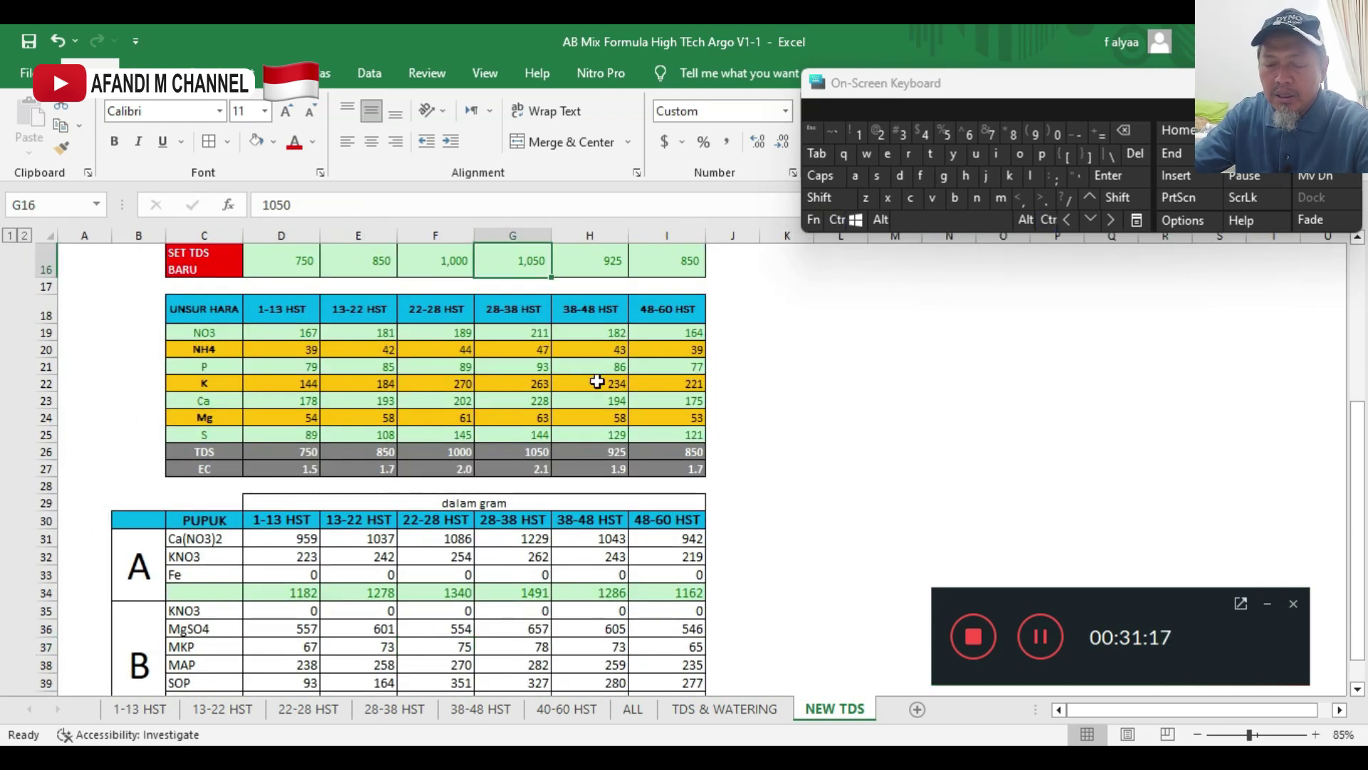
text(100)
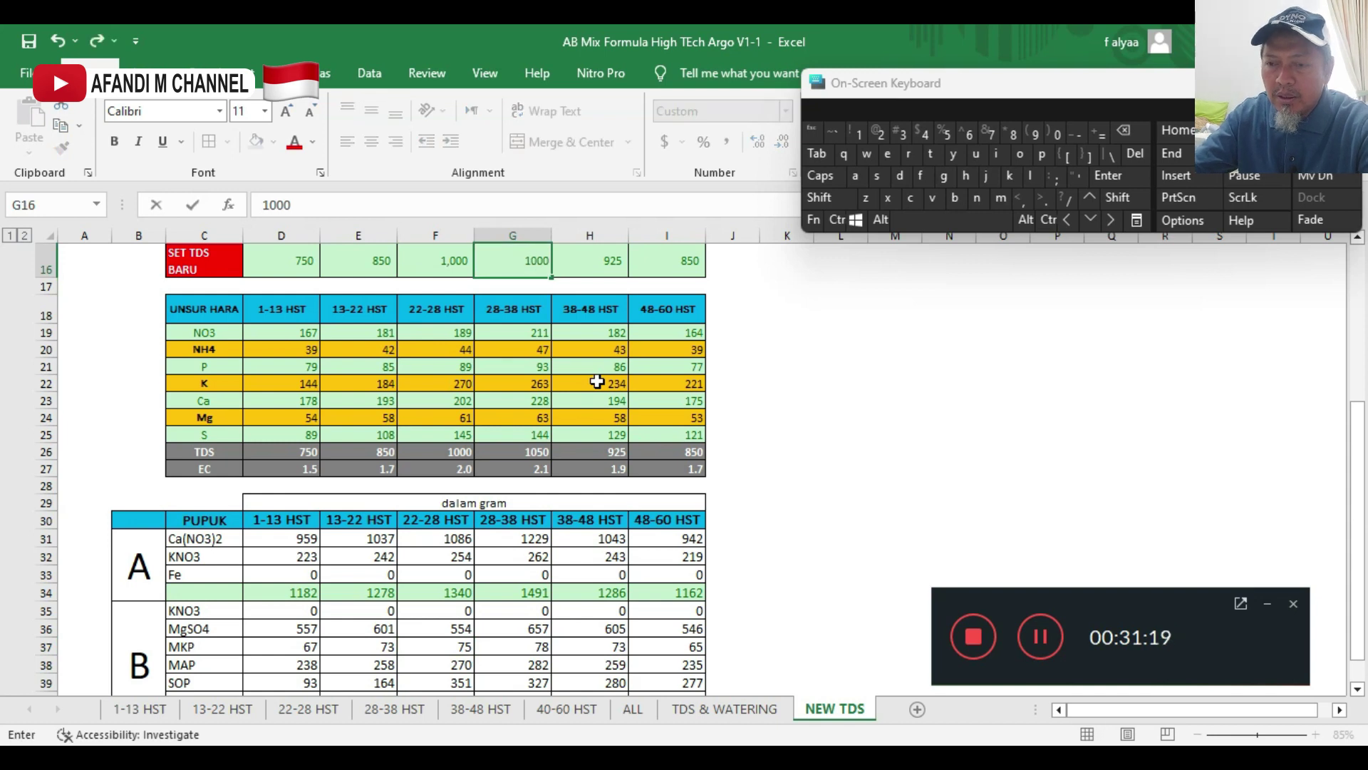
click(608, 480)
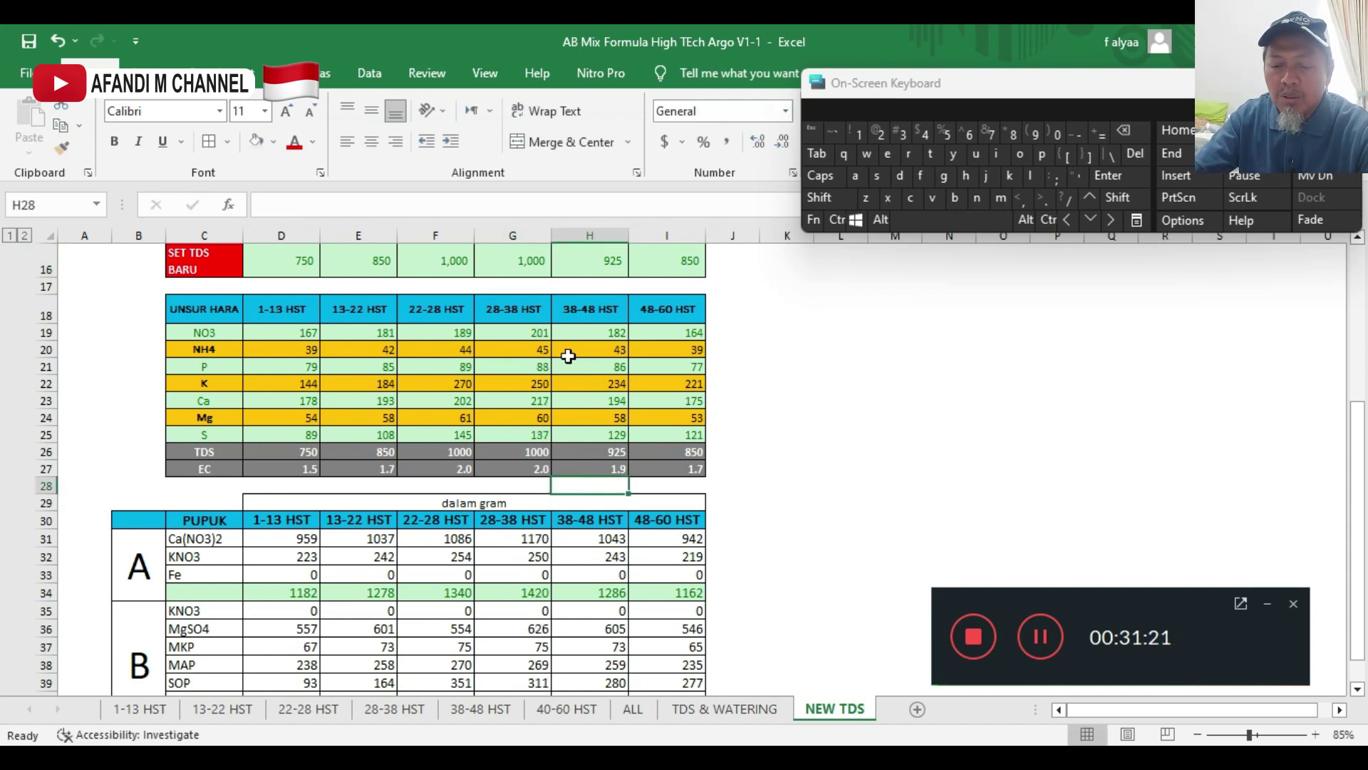
key(ctrl+z)
- Examine the A and B fertilizer weights in grams for each phase against the nutrient ppm table above them
scroll(826, 485, down, 1)
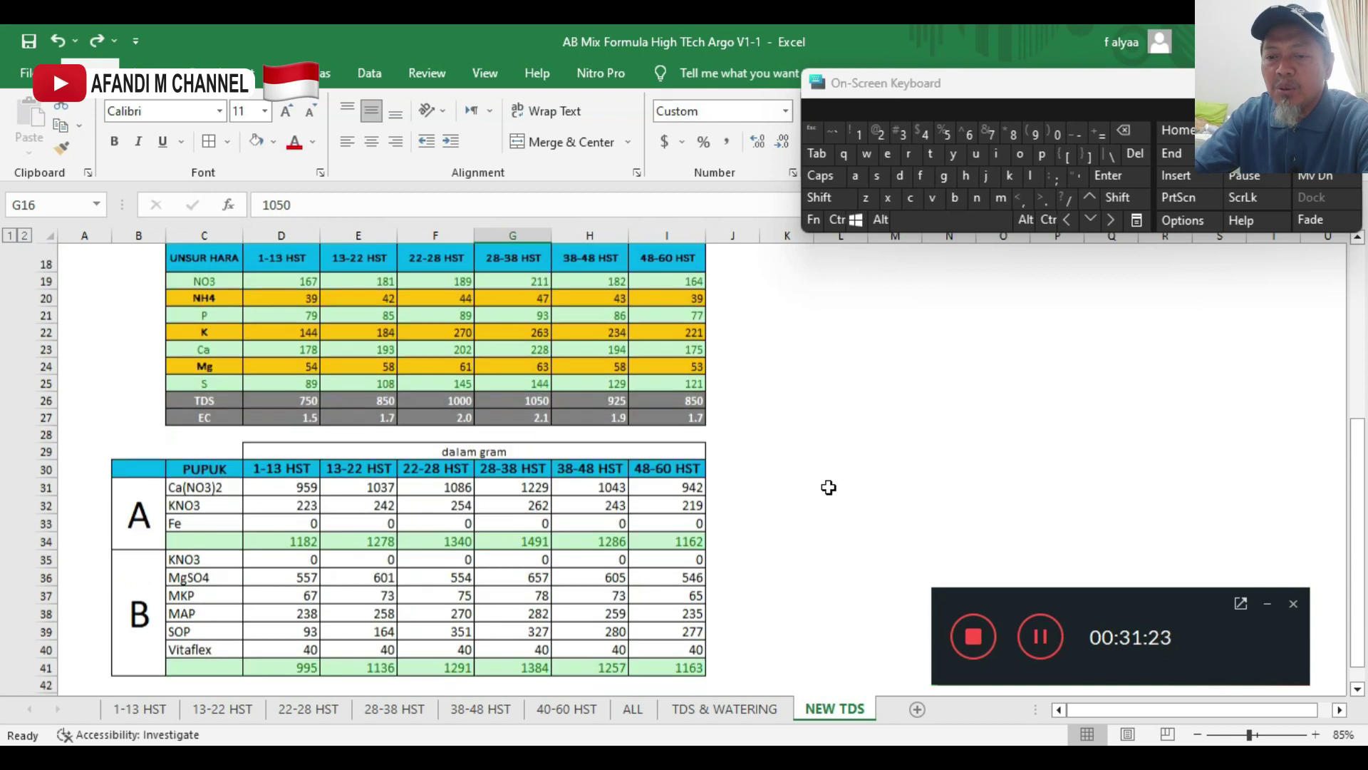
scroll(828, 486, down, 1)
scroll(599, 498, up, 2)
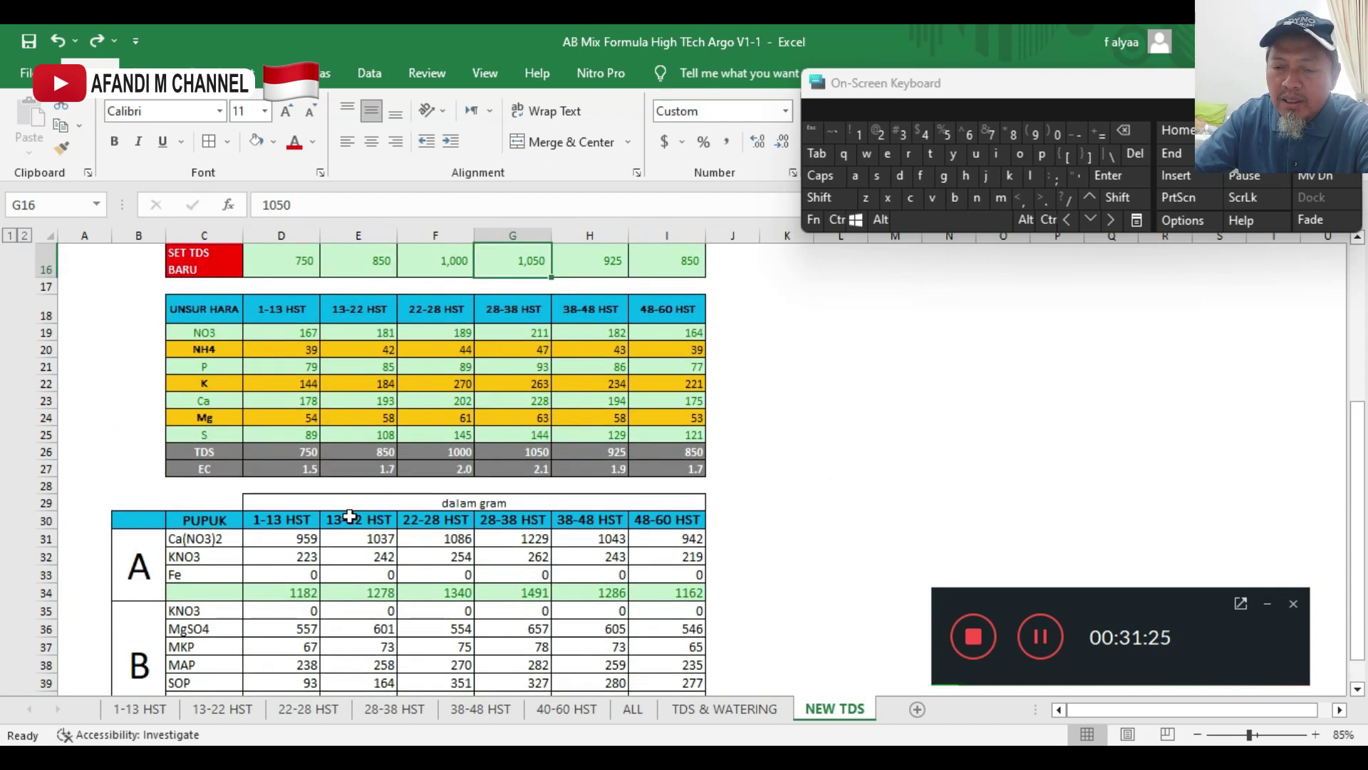
scroll(349, 517, down, 1)
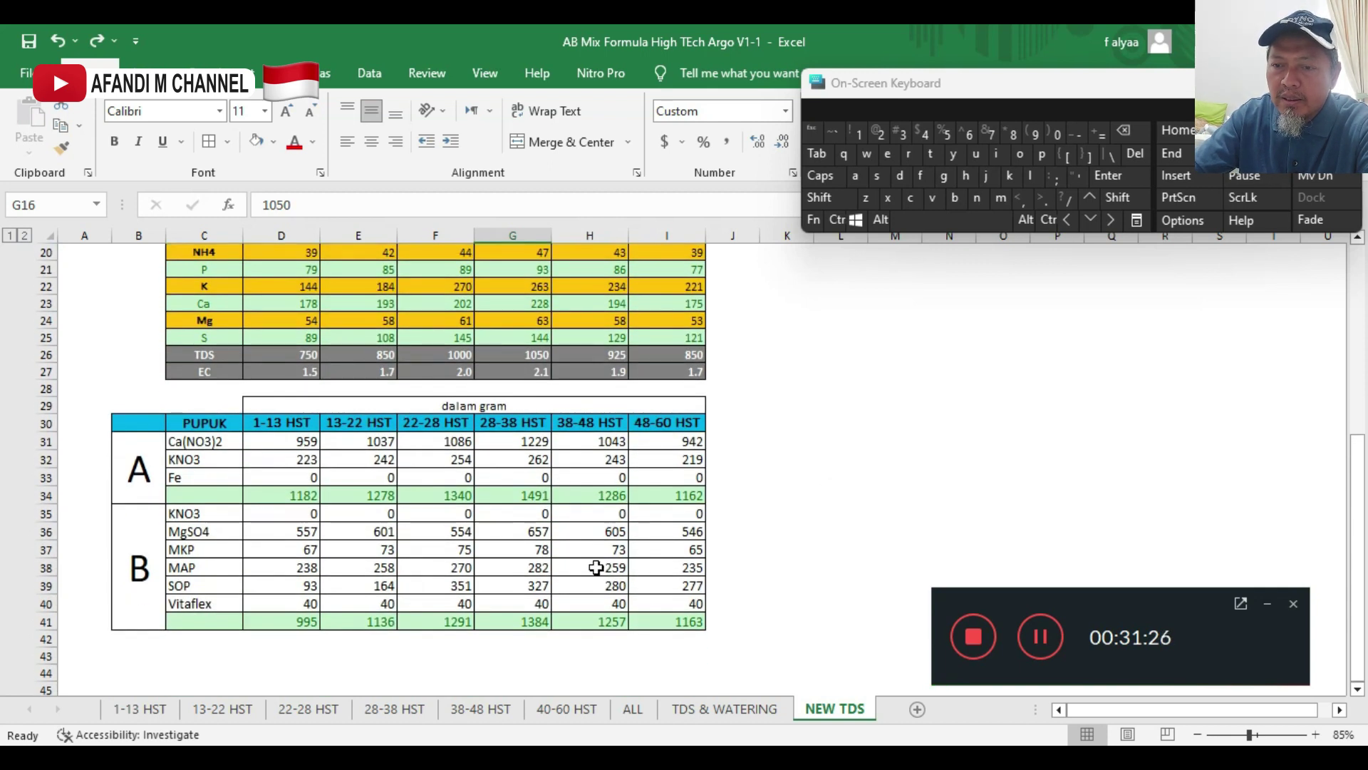
click(288, 438)
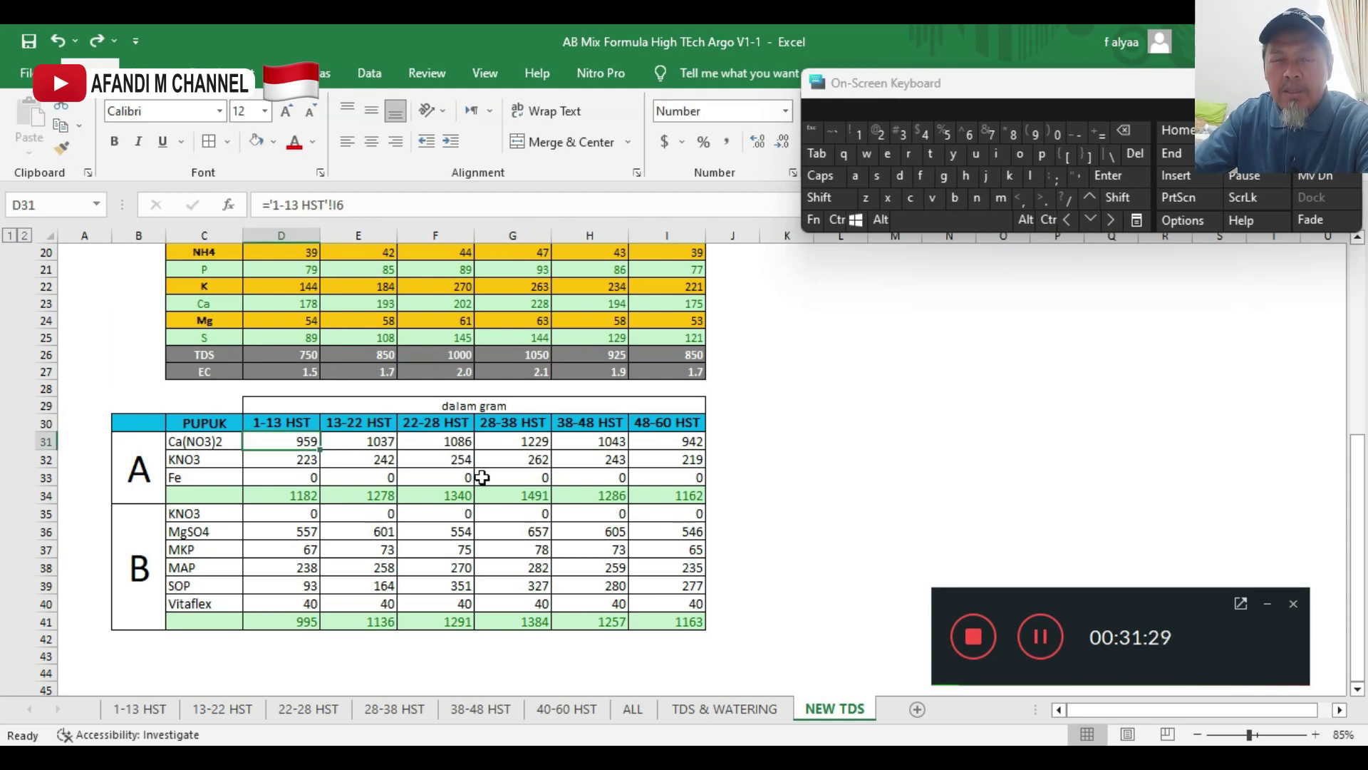
scroll(469, 479, up, 2)
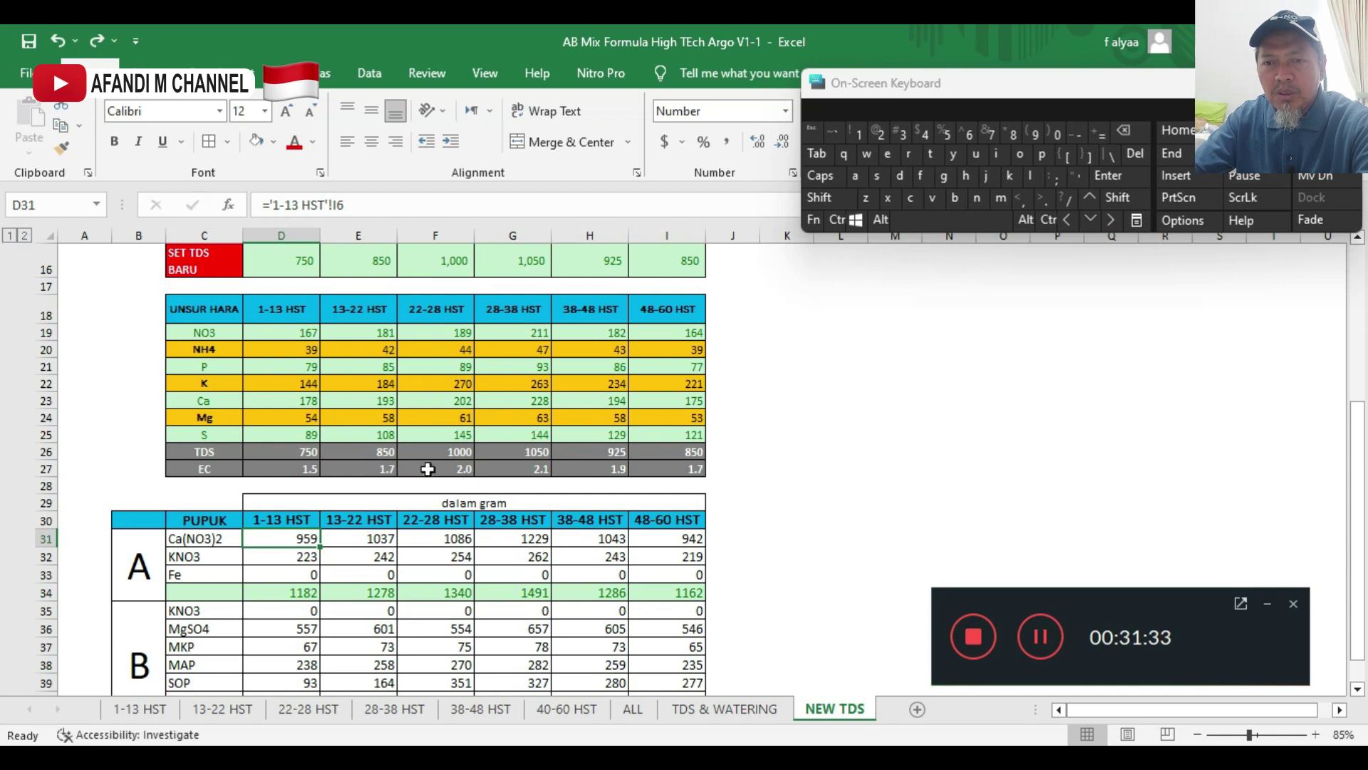
scroll(278, 392, down, 2)
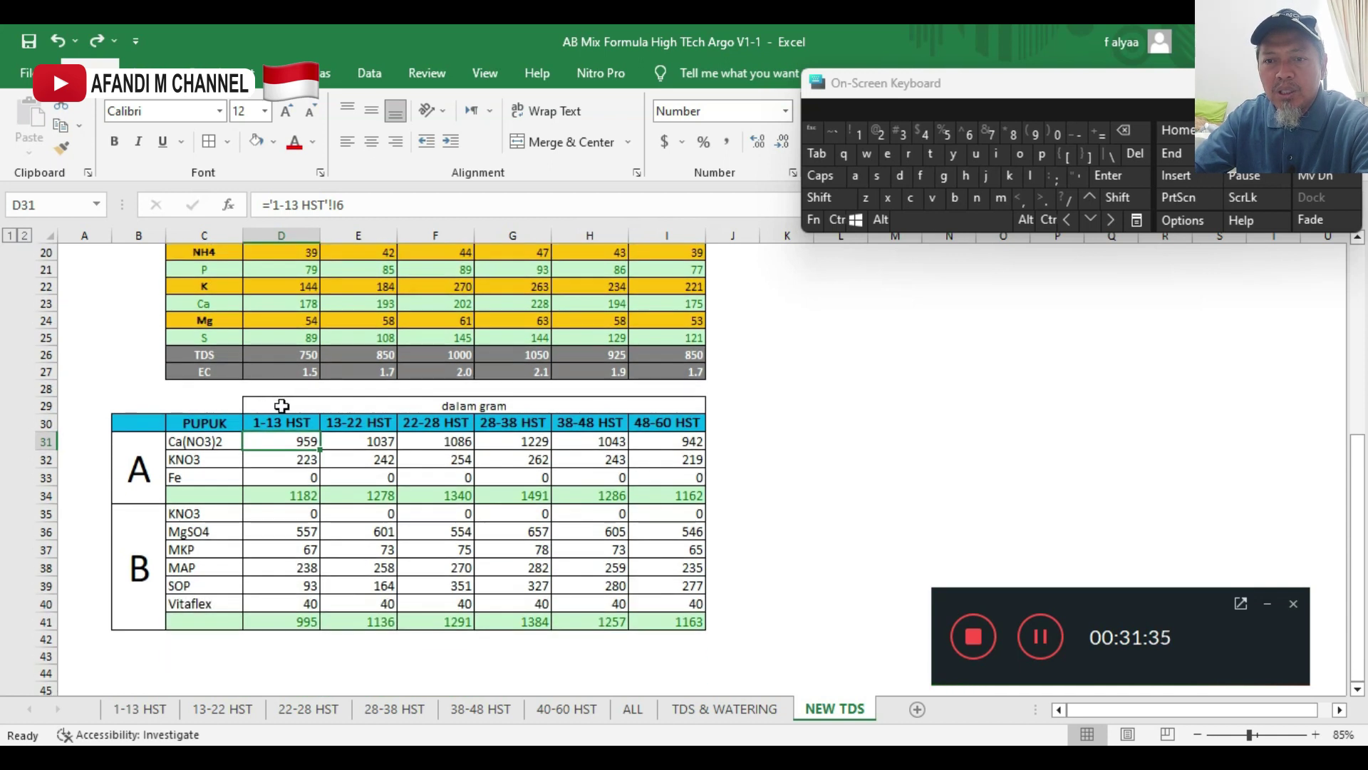
scroll(282, 406, up, 2)
scroll(326, 425, down, 2)
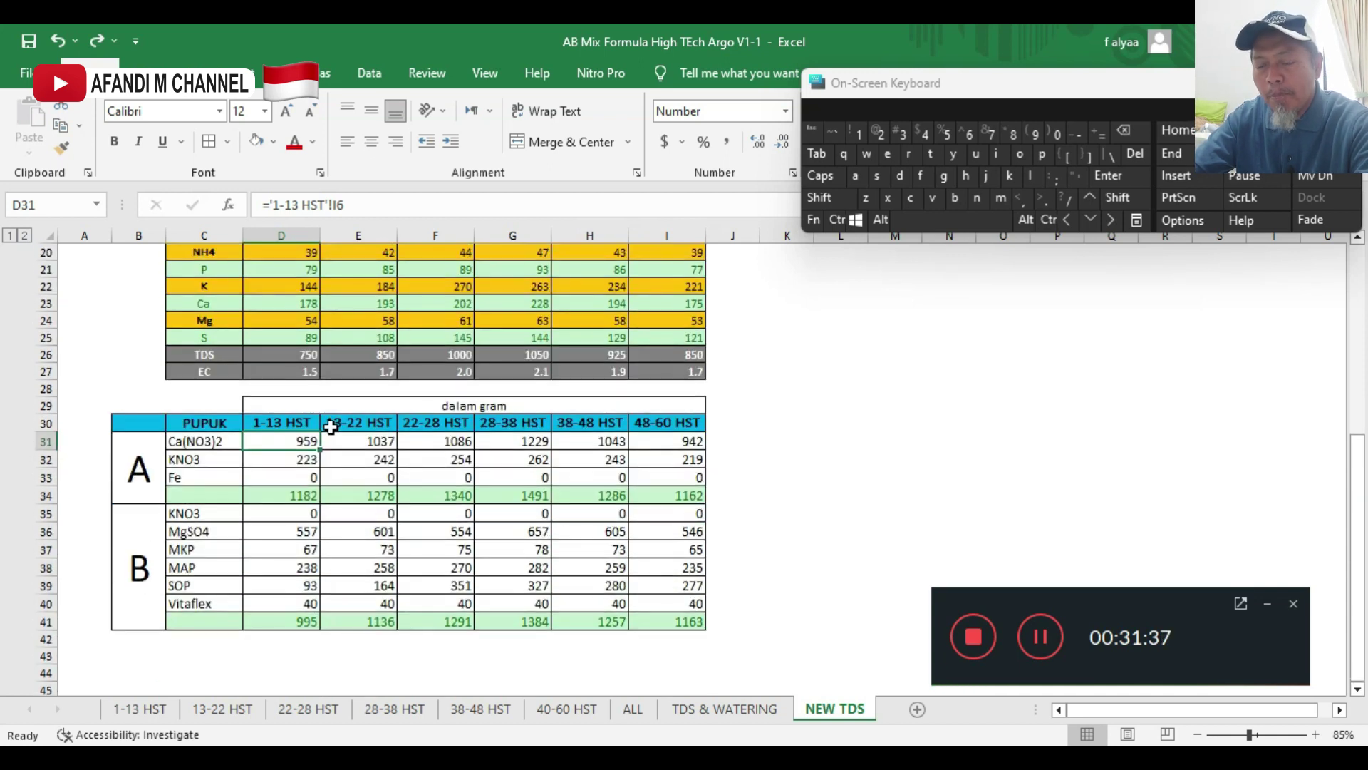
- On the TDS & WATERING sheet, enter the label "jumlah tanaman" in cell C17 below the notes
click(743, 707)
scroll(420, 450, down, 1)
scroll(426, 453, up, 1)
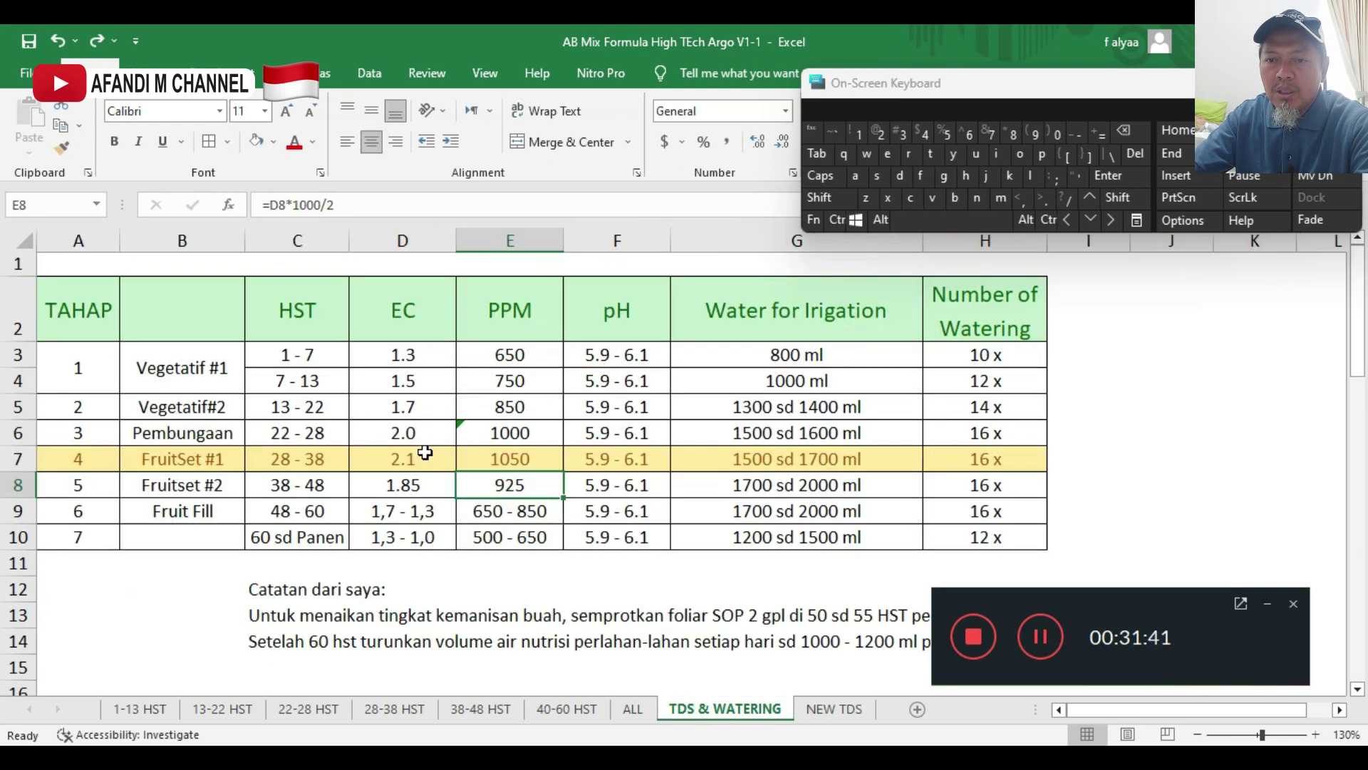
scroll(423, 460, down, 1)
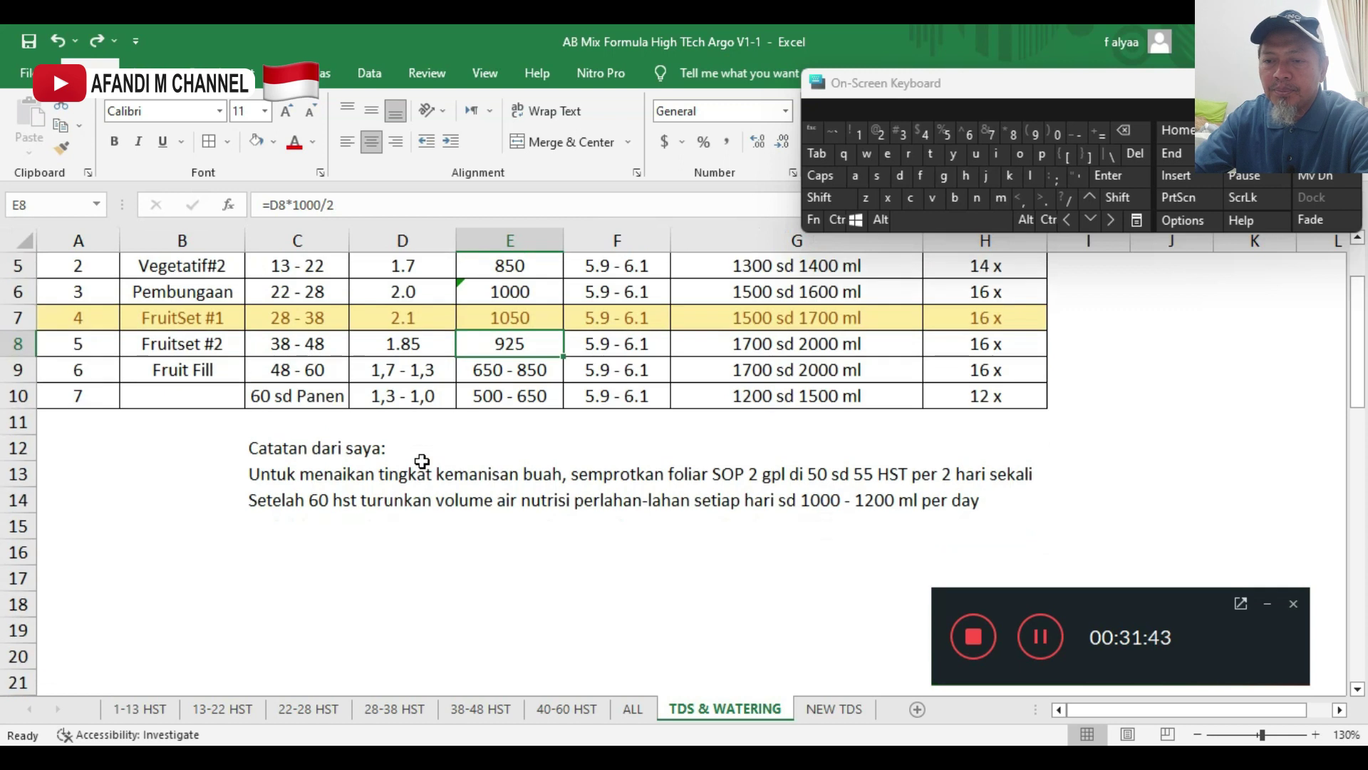
click(286, 585)
text(j)
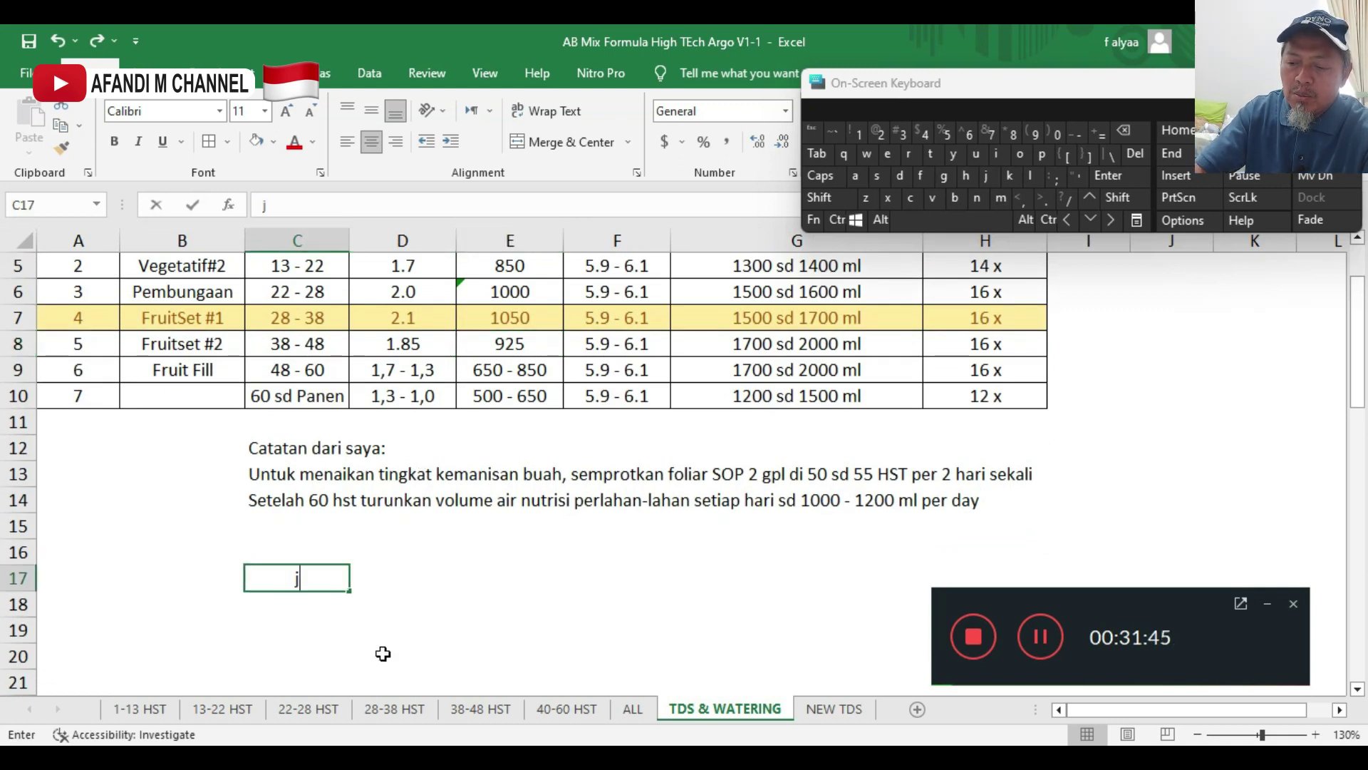
text(umalah)
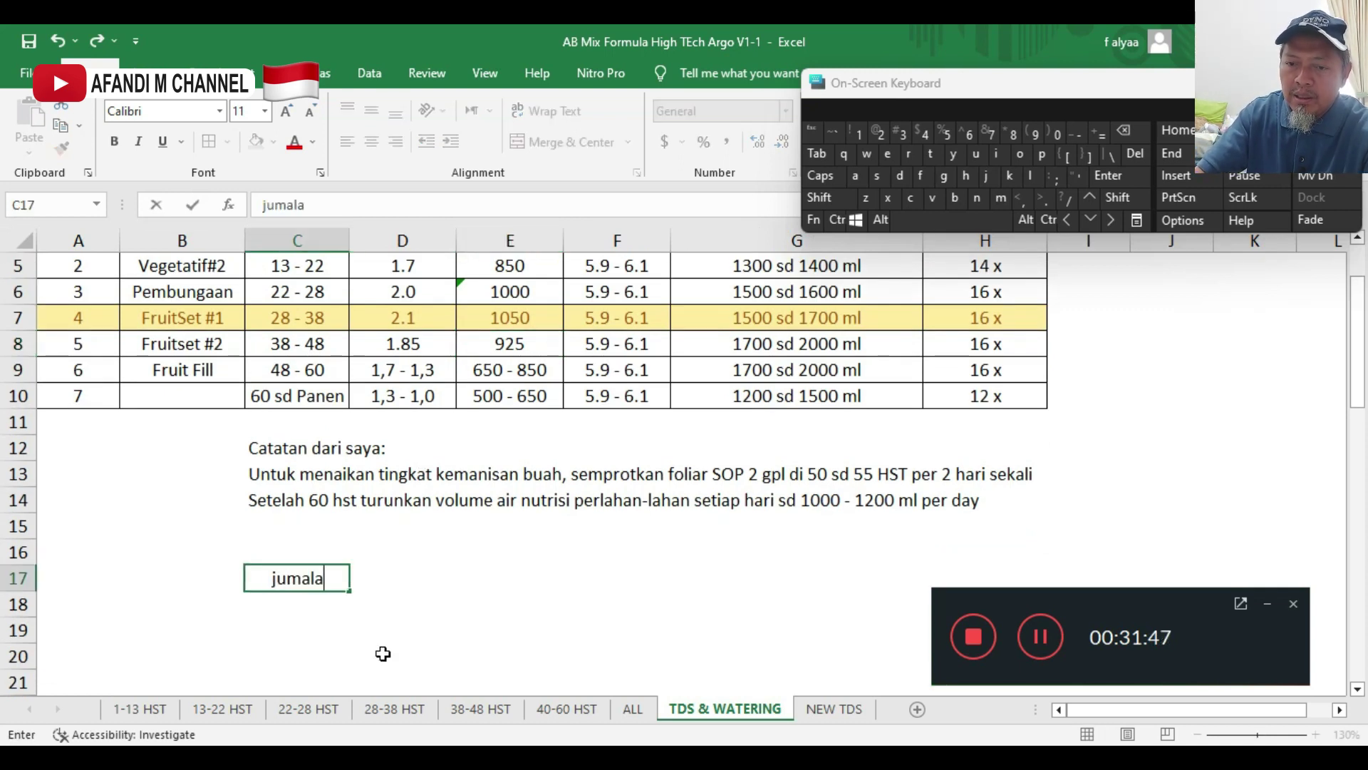
click(1139, 131)
click(1139, 130)
click(1139, 131)
click(1139, 131)
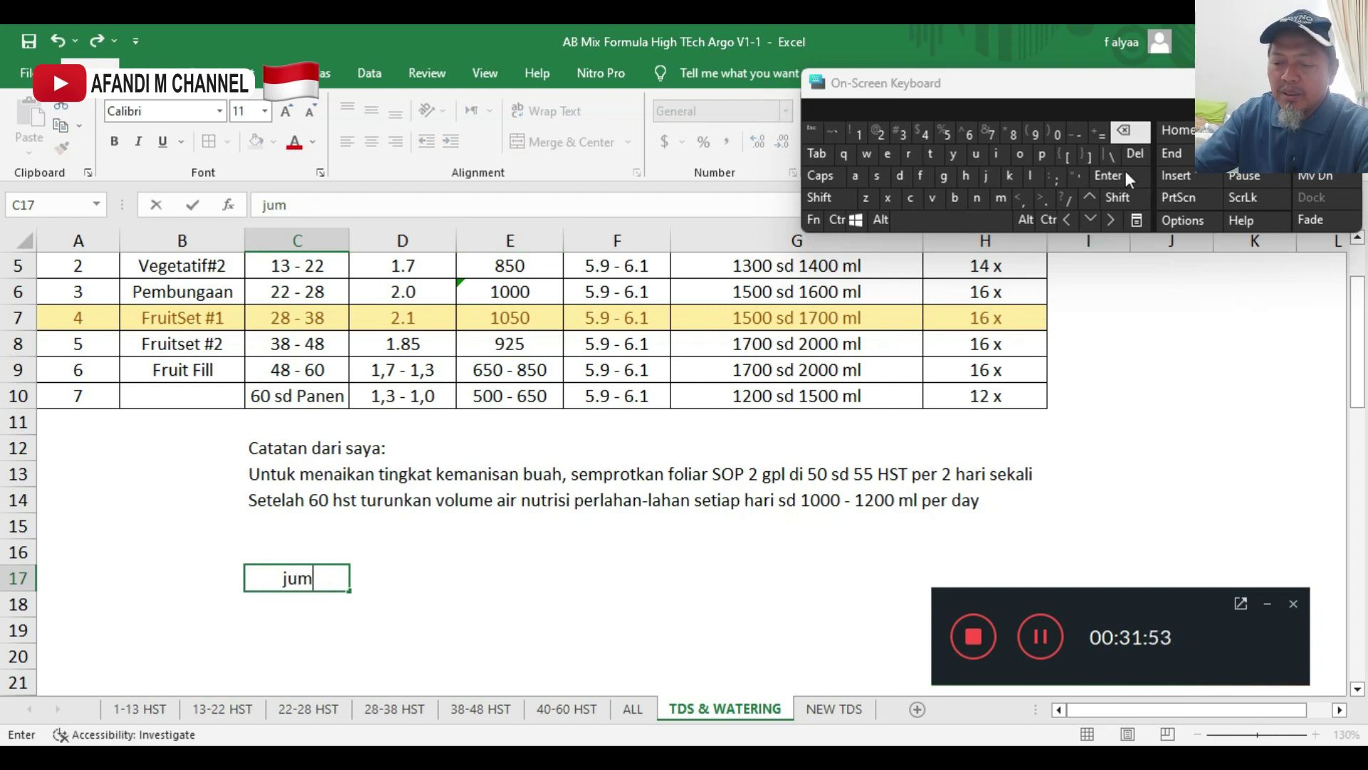
text(lah)
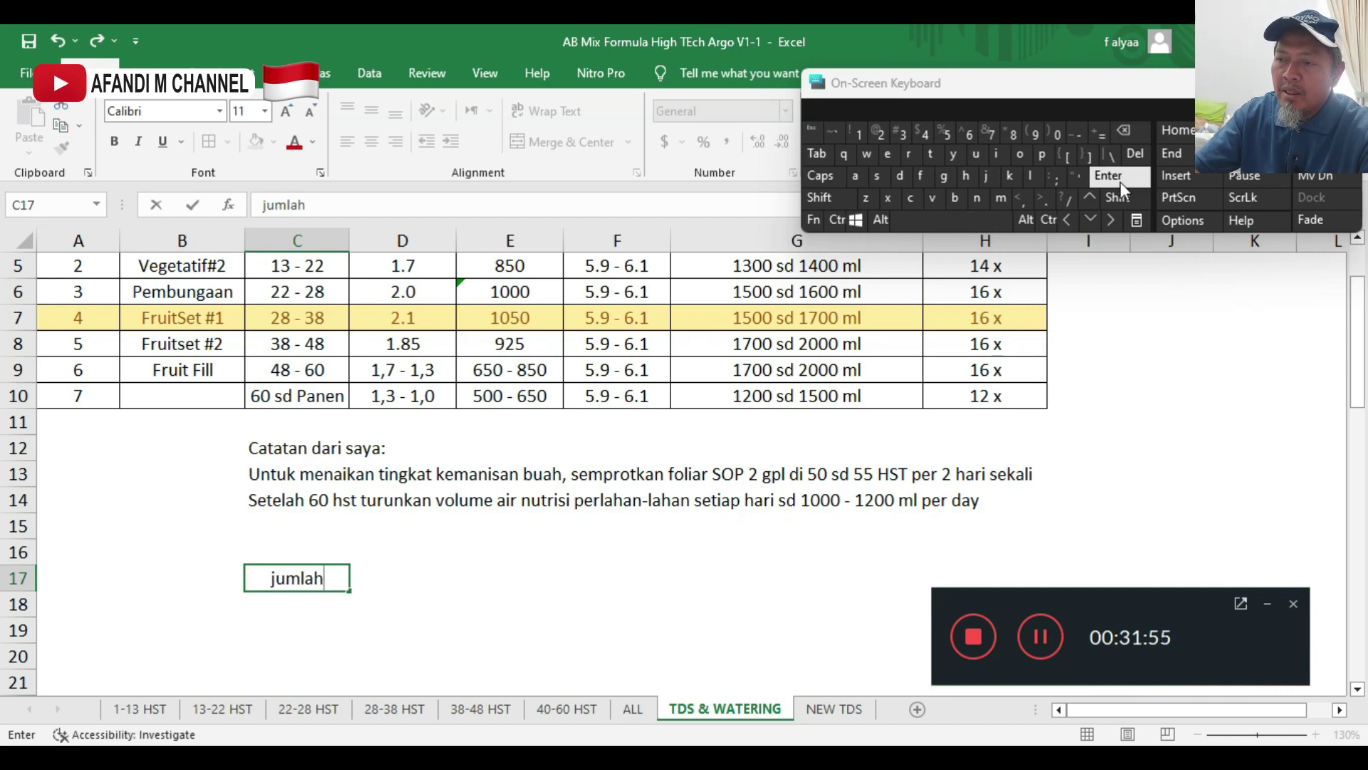
click(984, 222)
text(ta)
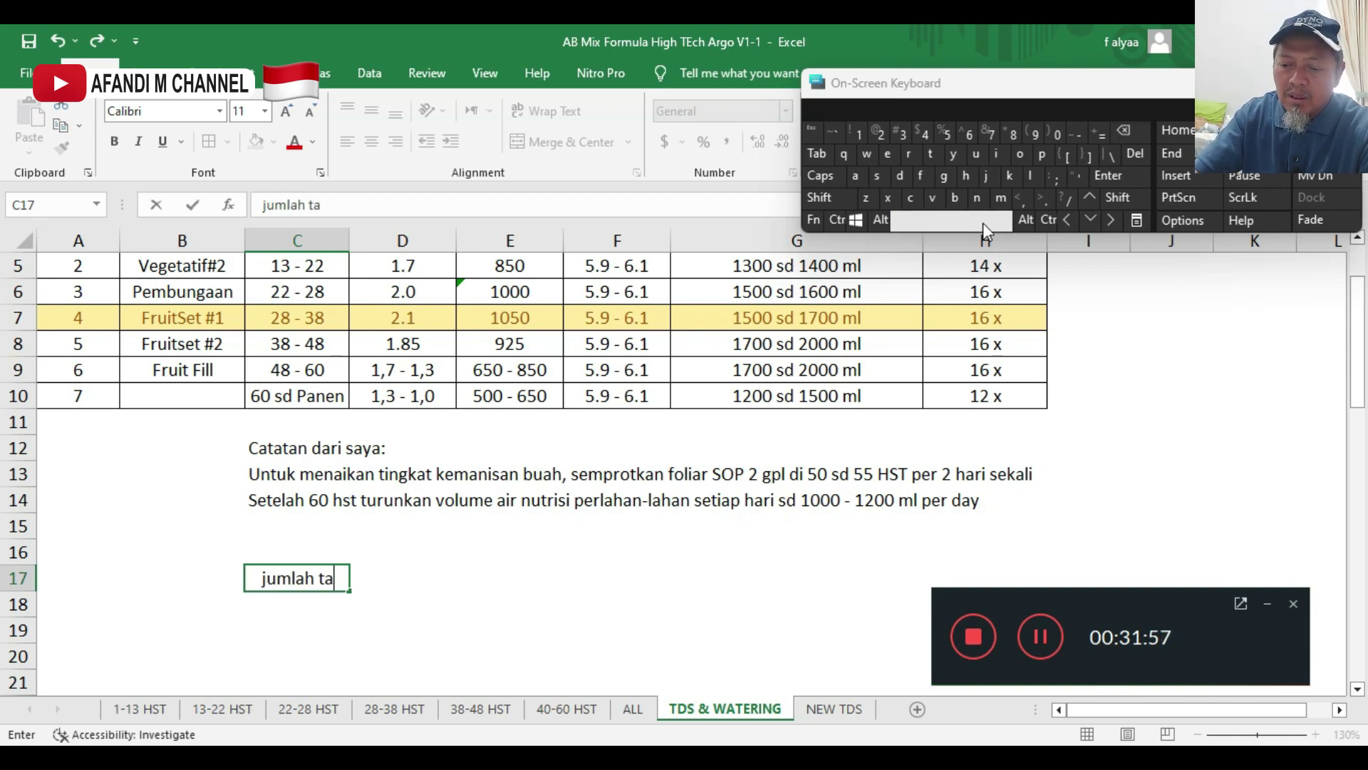
text(naman)
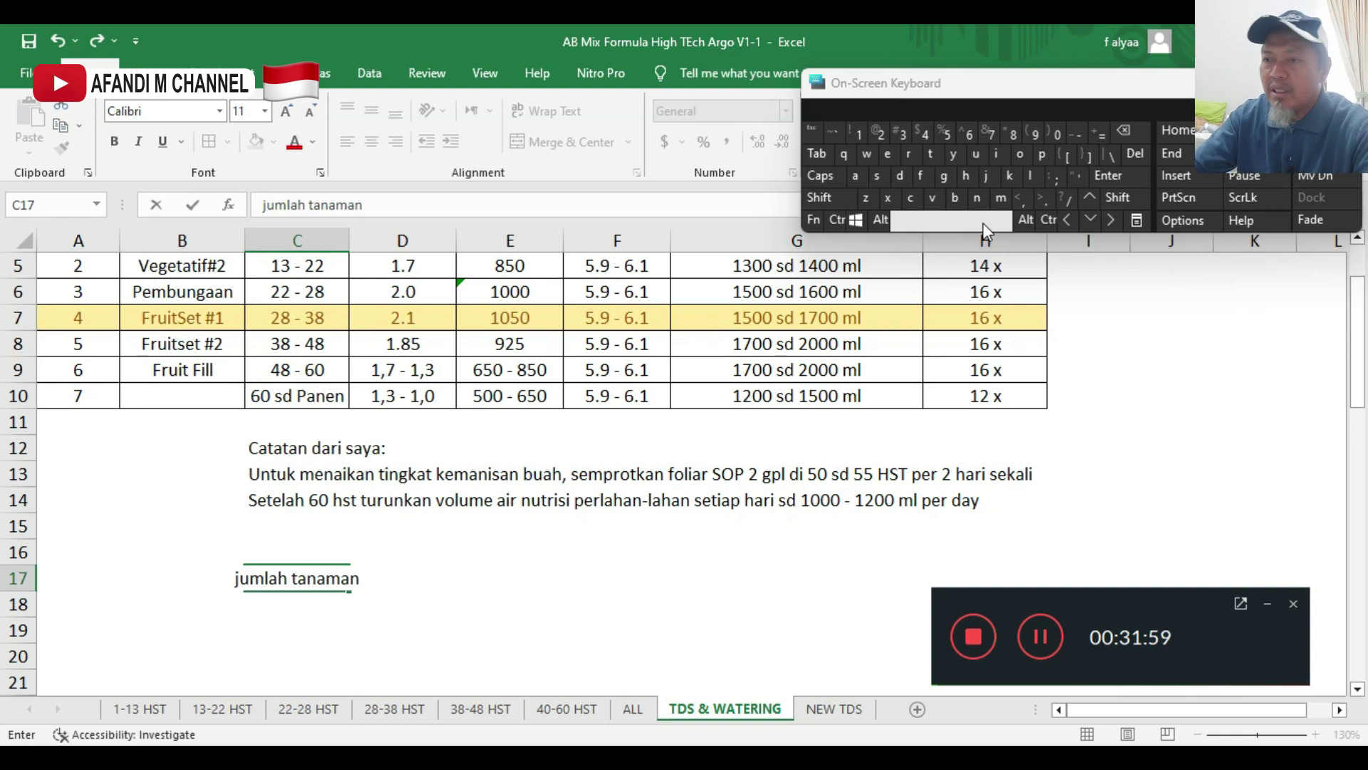
click(1120, 178)
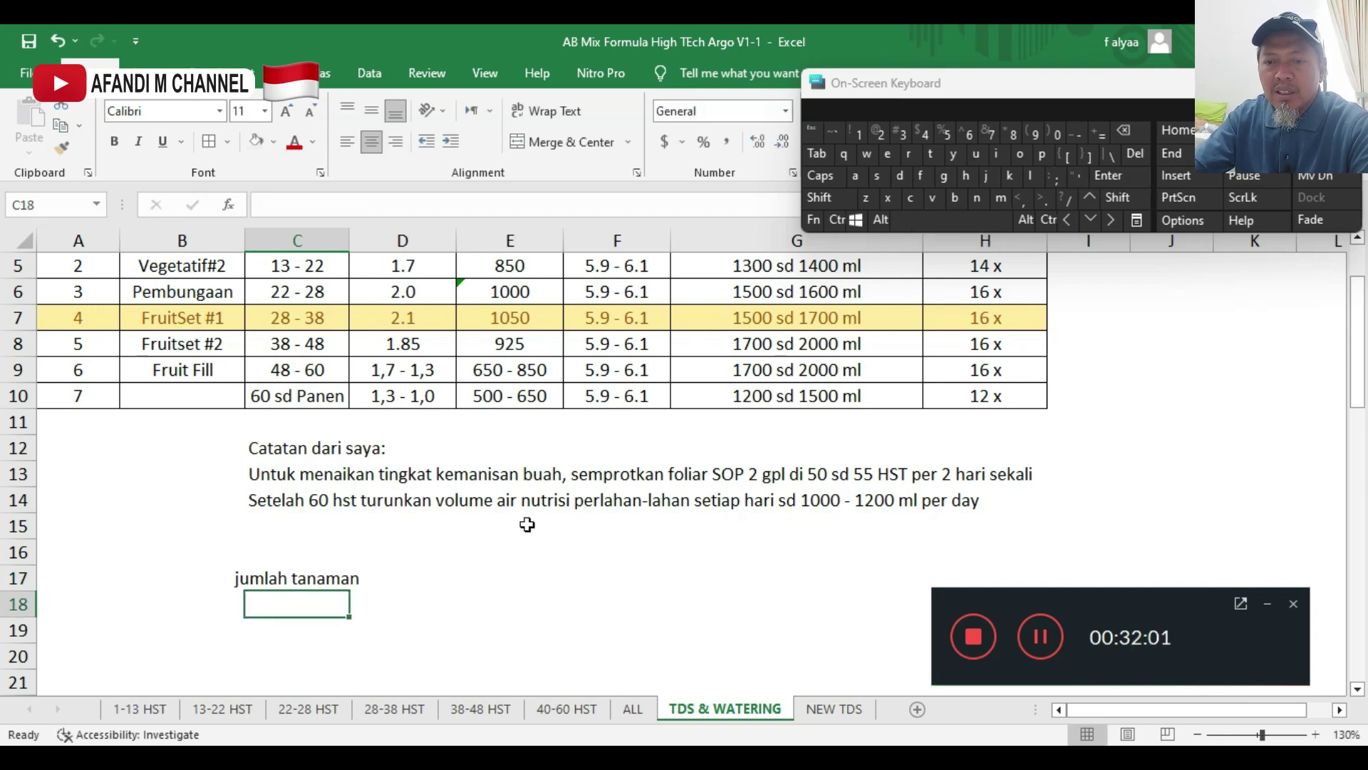
- Right-align the "jumlah tanaman" label and enter 1000 in cell D17 beside it
click(254, 580)
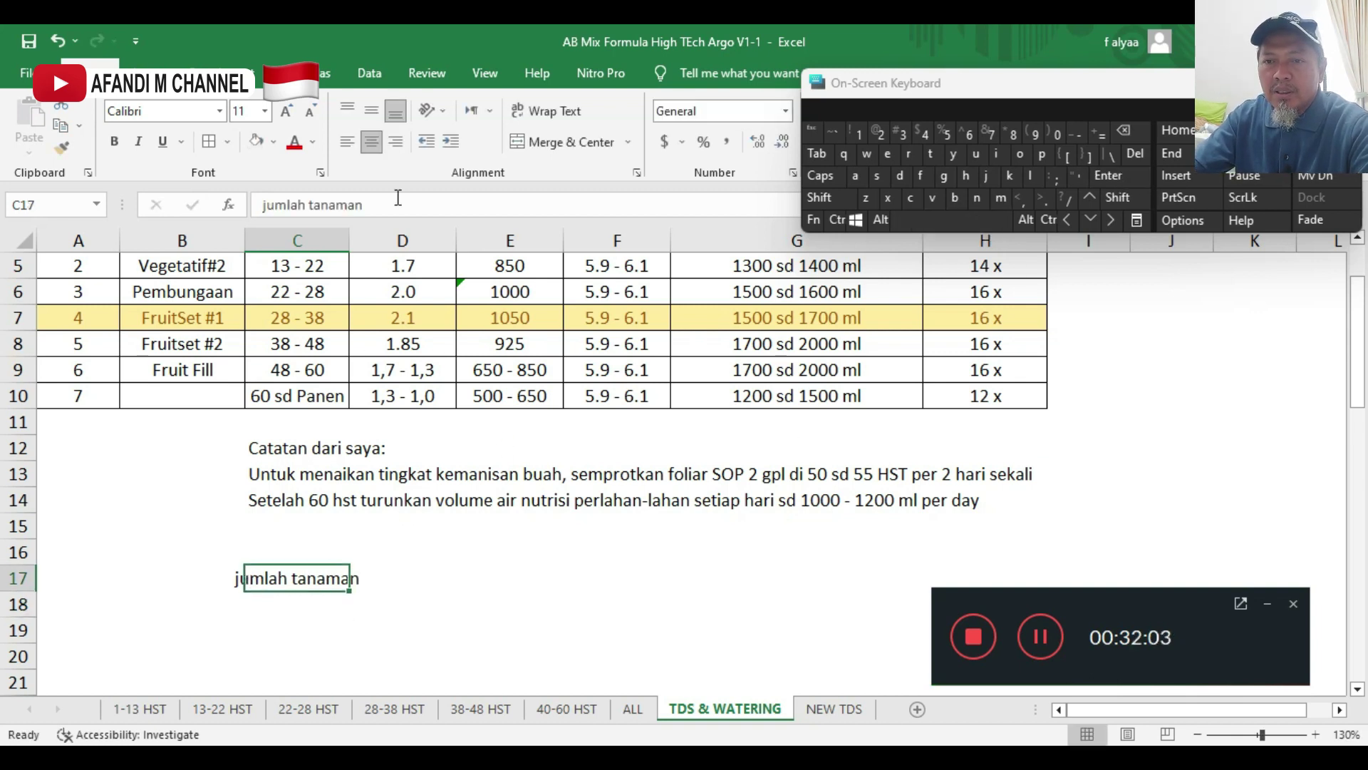
click(395, 141)
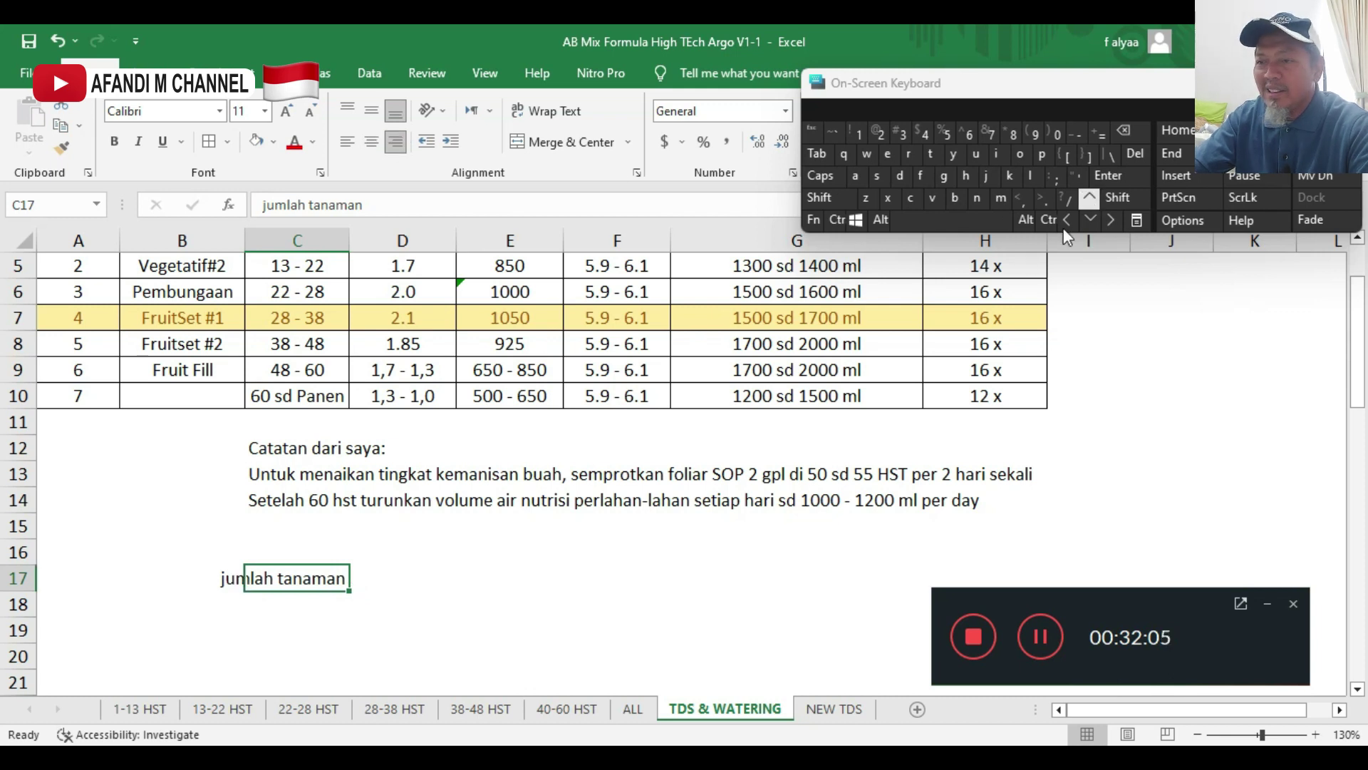
click(392, 578)
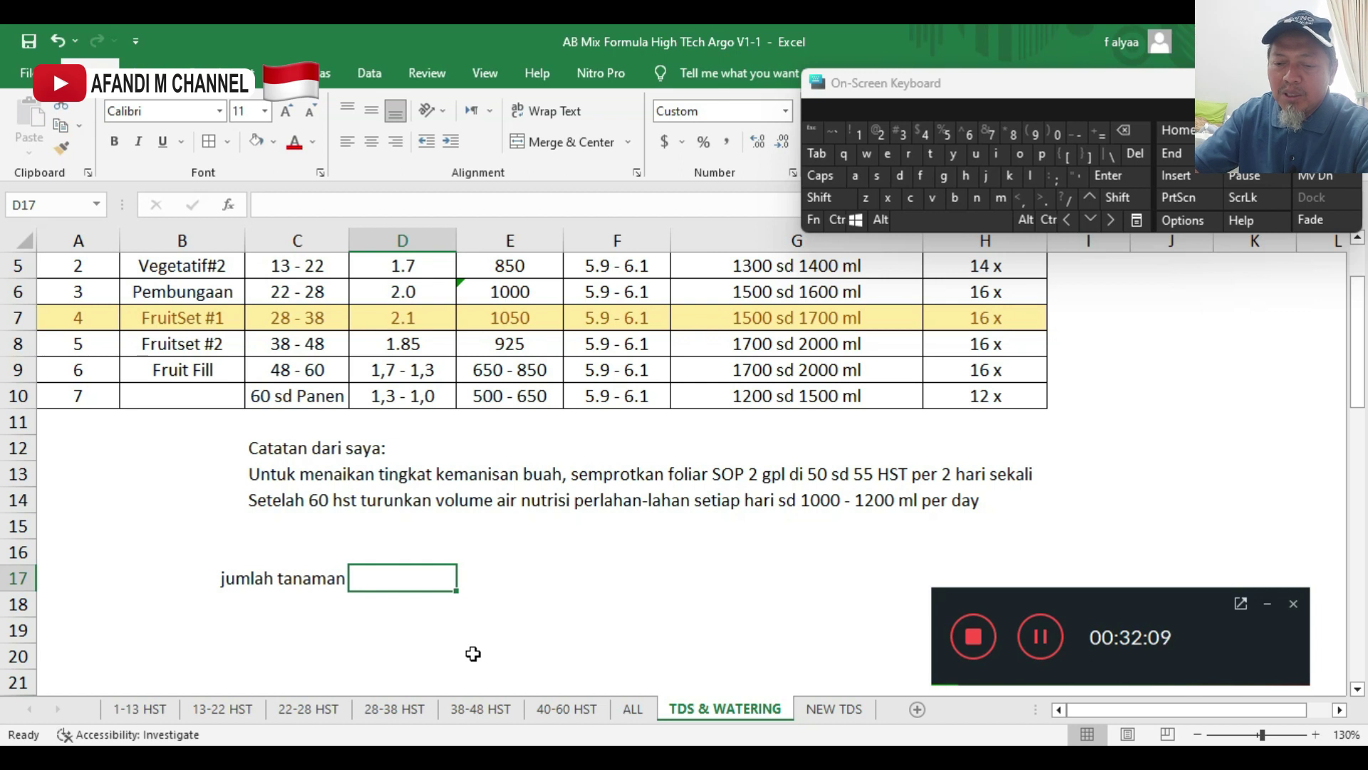
text(1000)
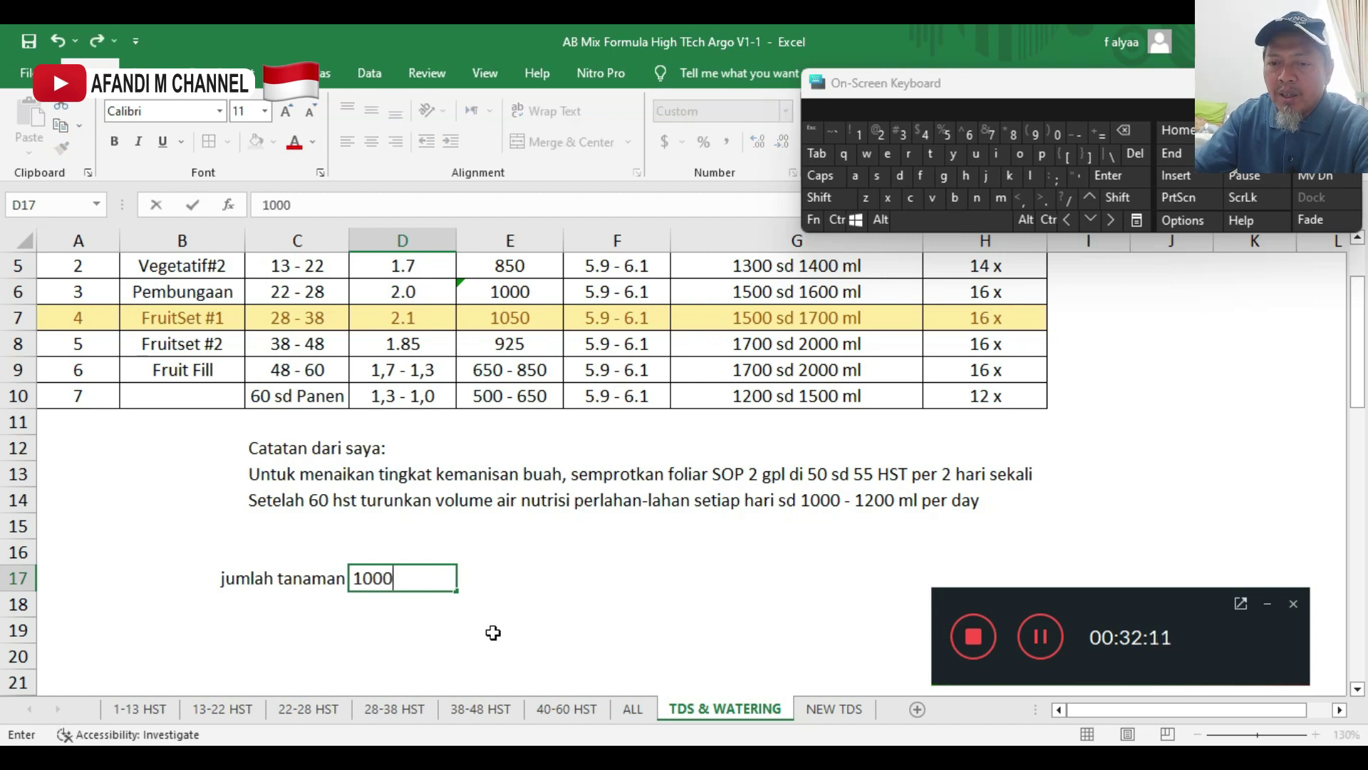
key(Return)
click(437, 575)
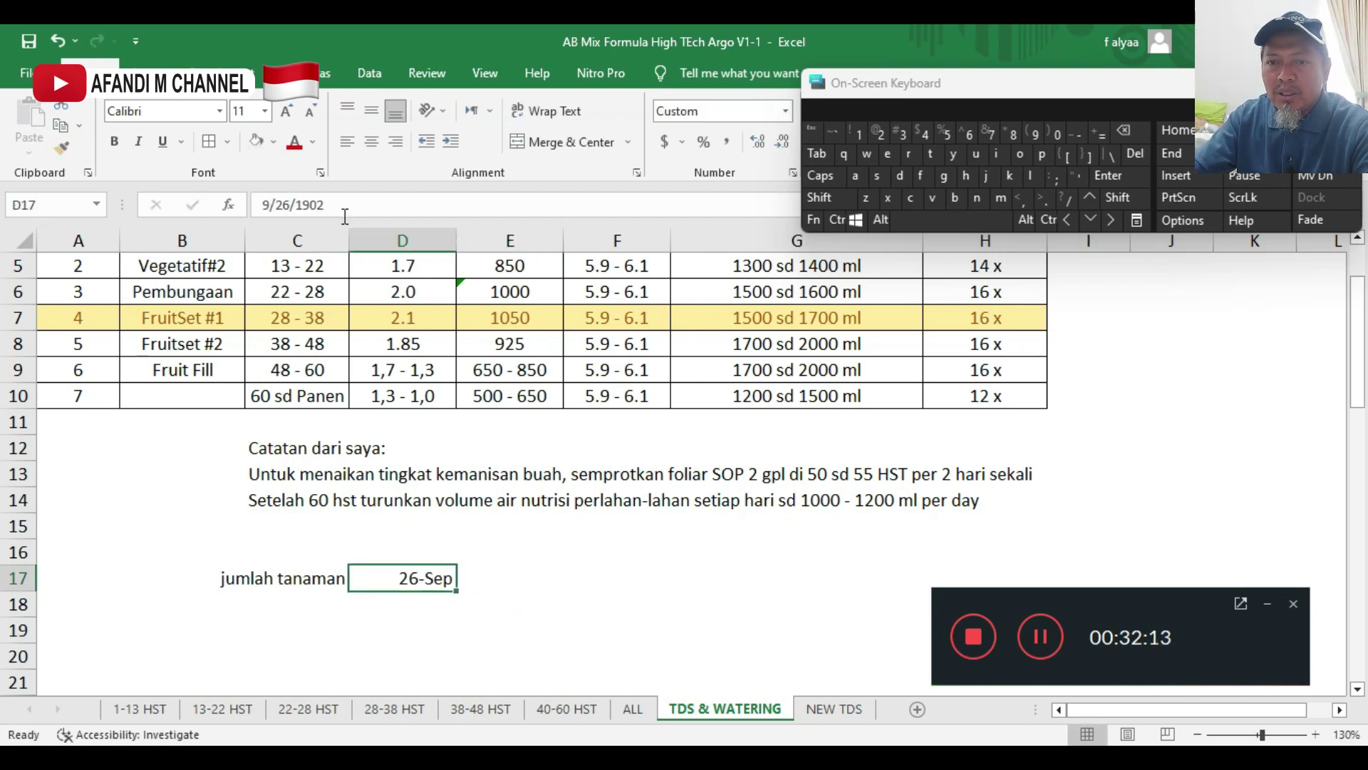
- Apply the General number format to the plant count in D17
click(785, 110)
click(754, 143)
click(588, 611)
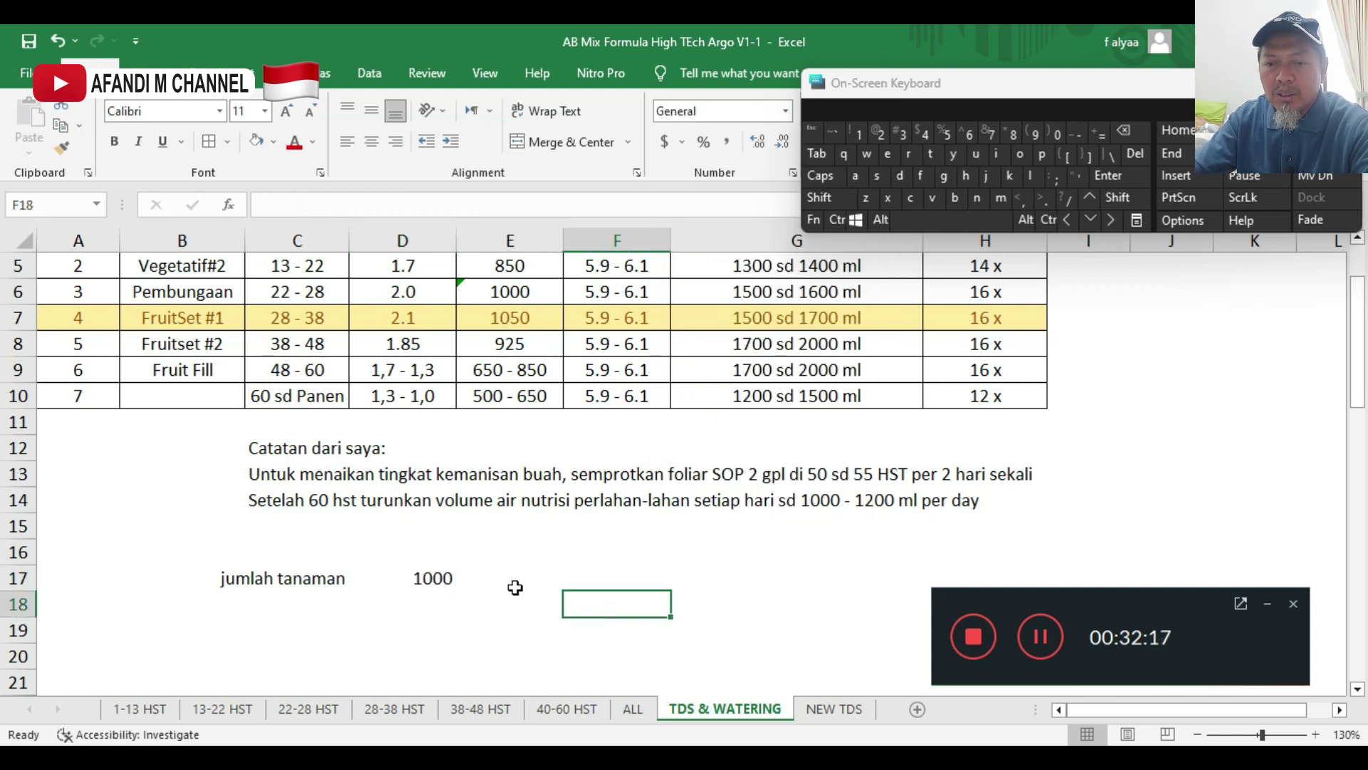
- Look up the irrigation volume for the 1 - 7 HST phase and enter 800 in D18 below the plant count
scroll(394, 573, up, 2)
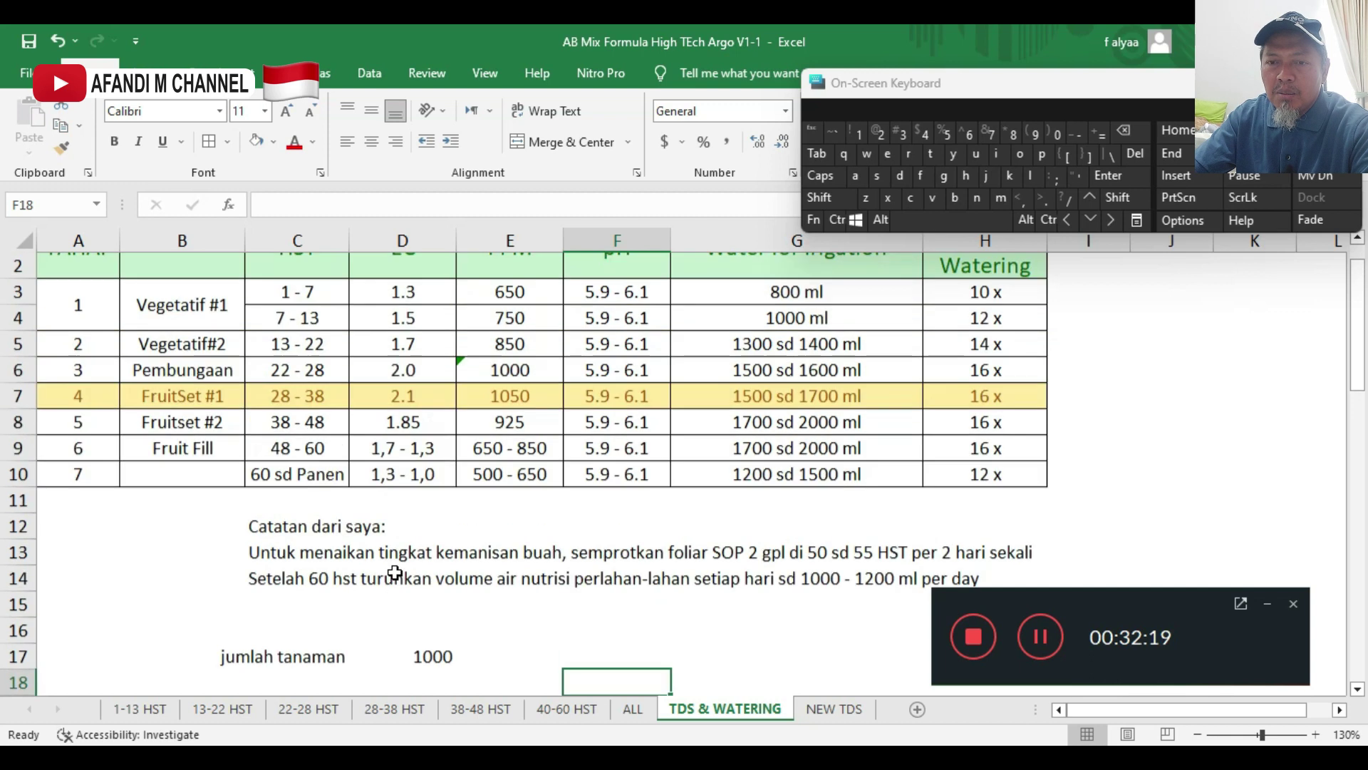
click(188, 378)
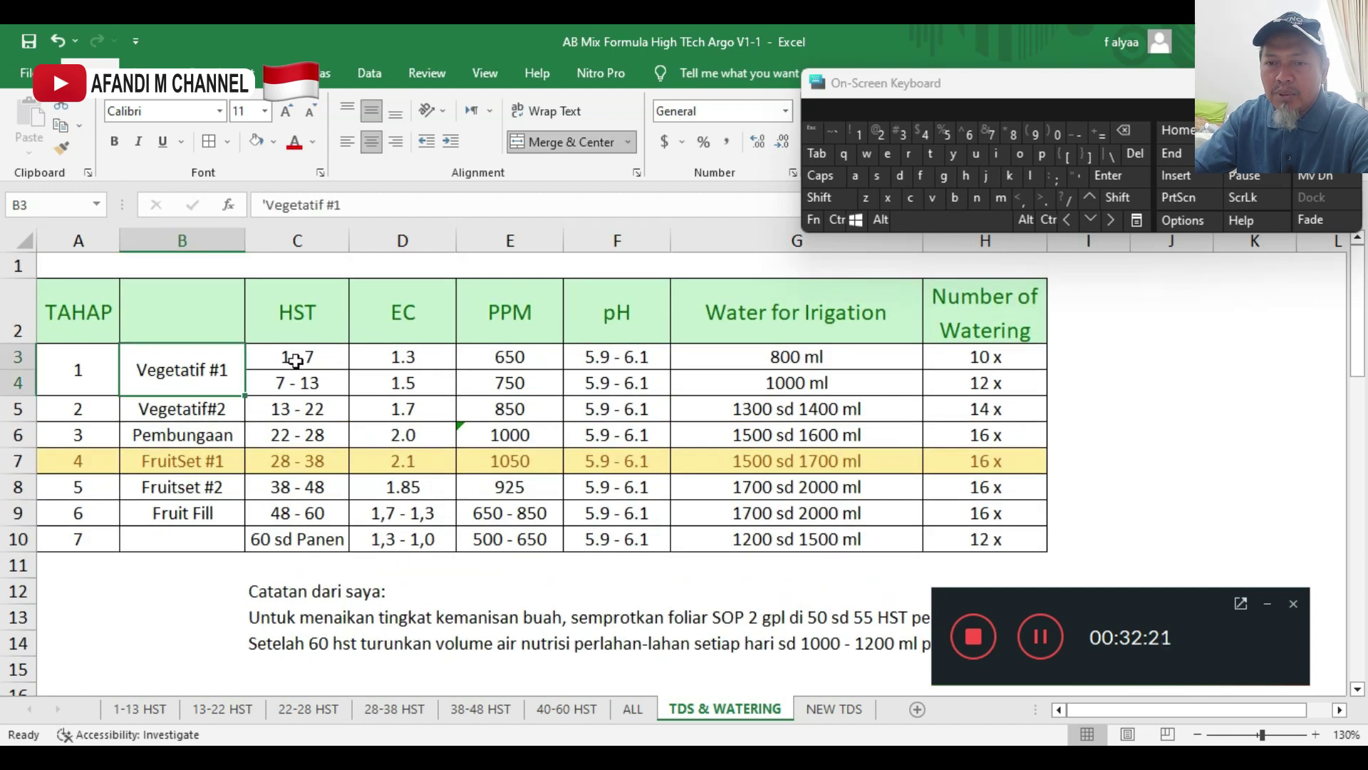
click(307, 355)
click(758, 355)
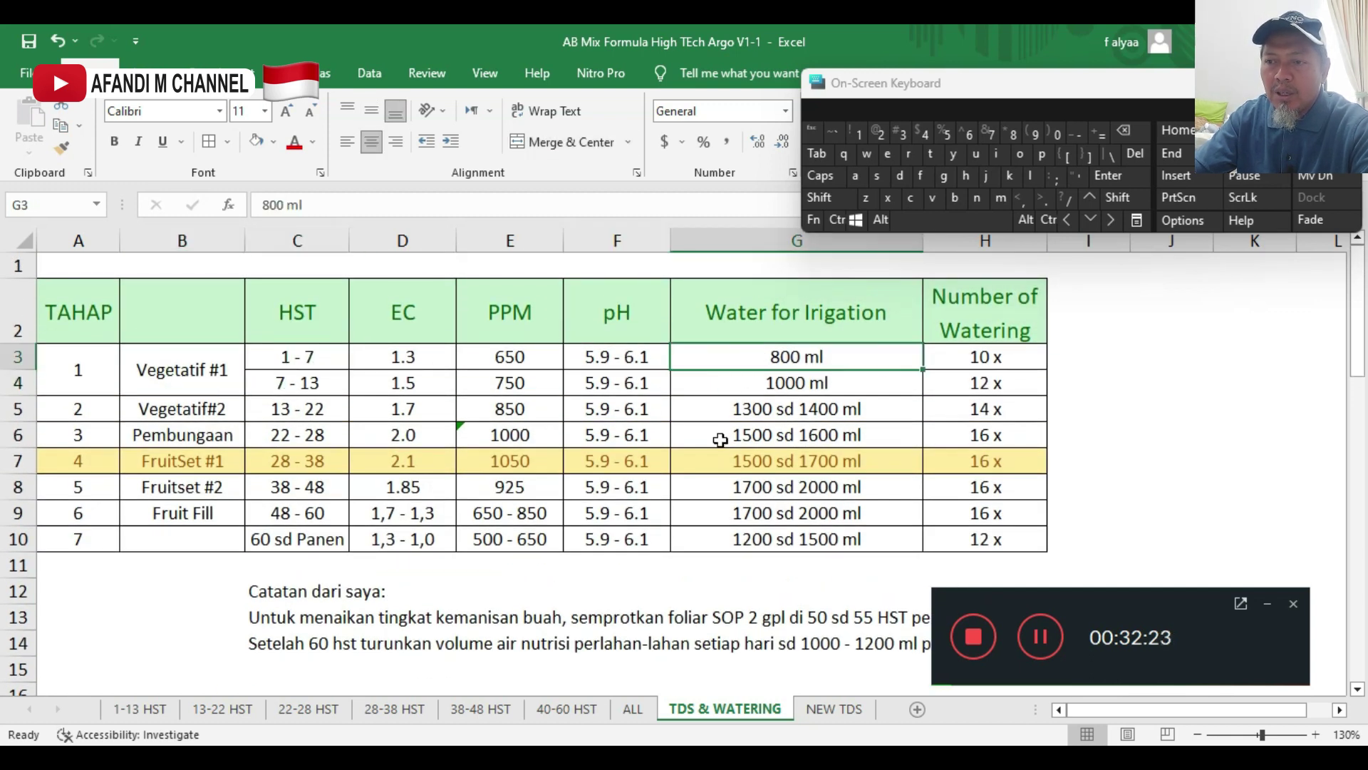
scroll(724, 472, down, 2)
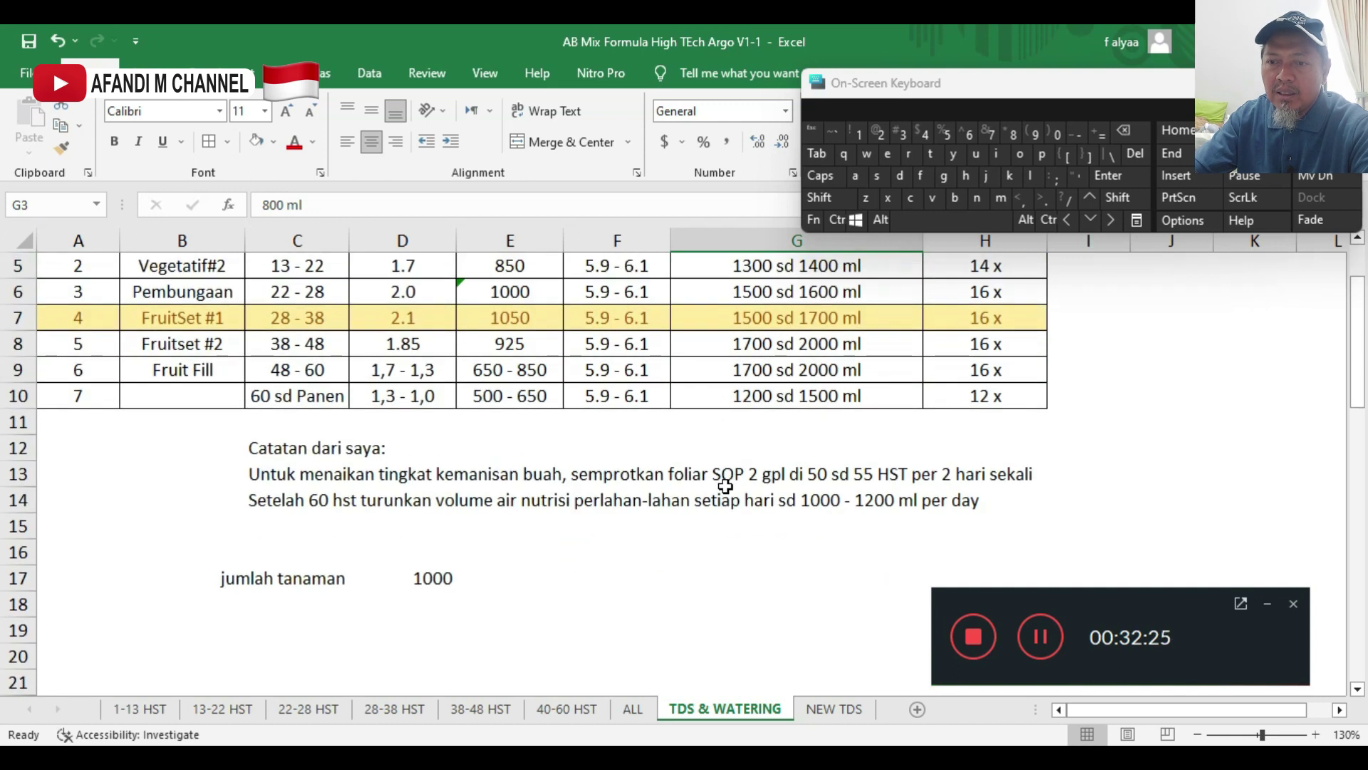
scroll(724, 487, up, 2)
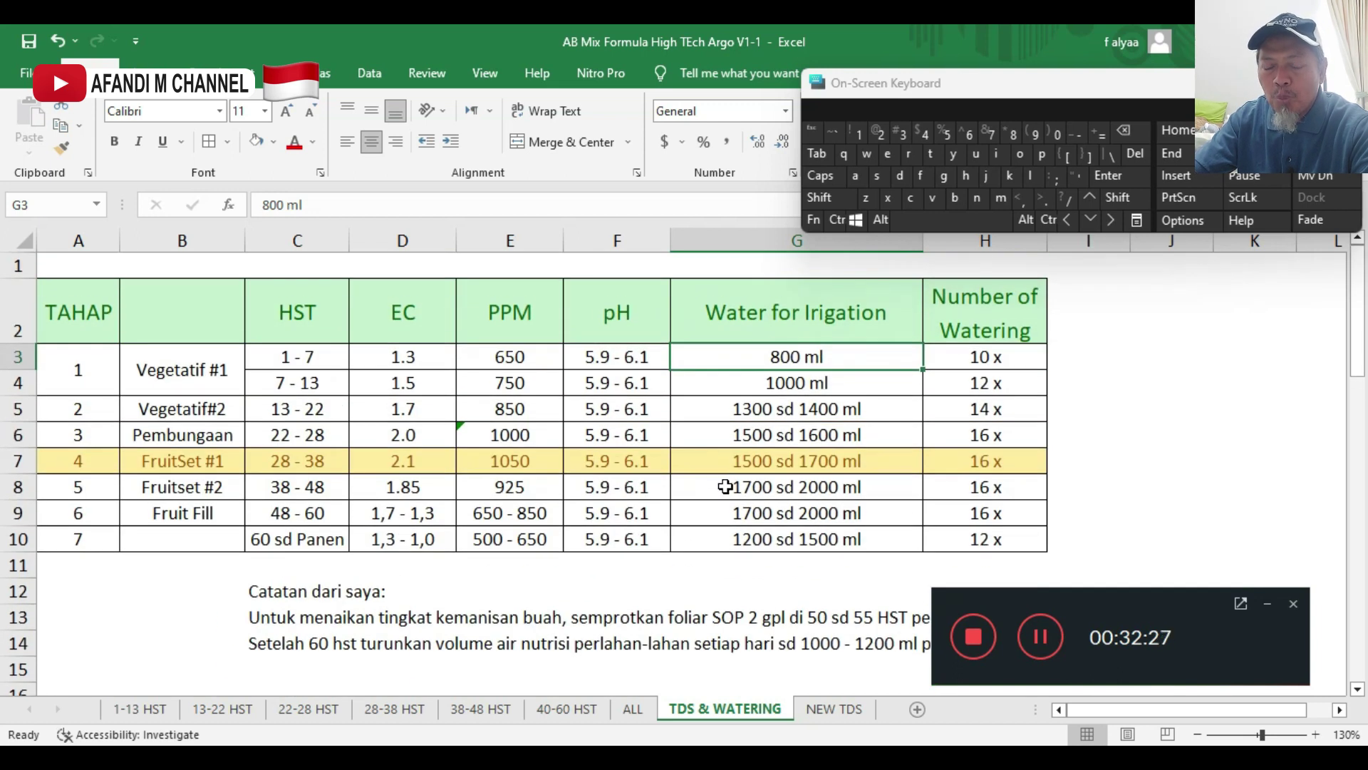
scroll(724, 490, down, 2)
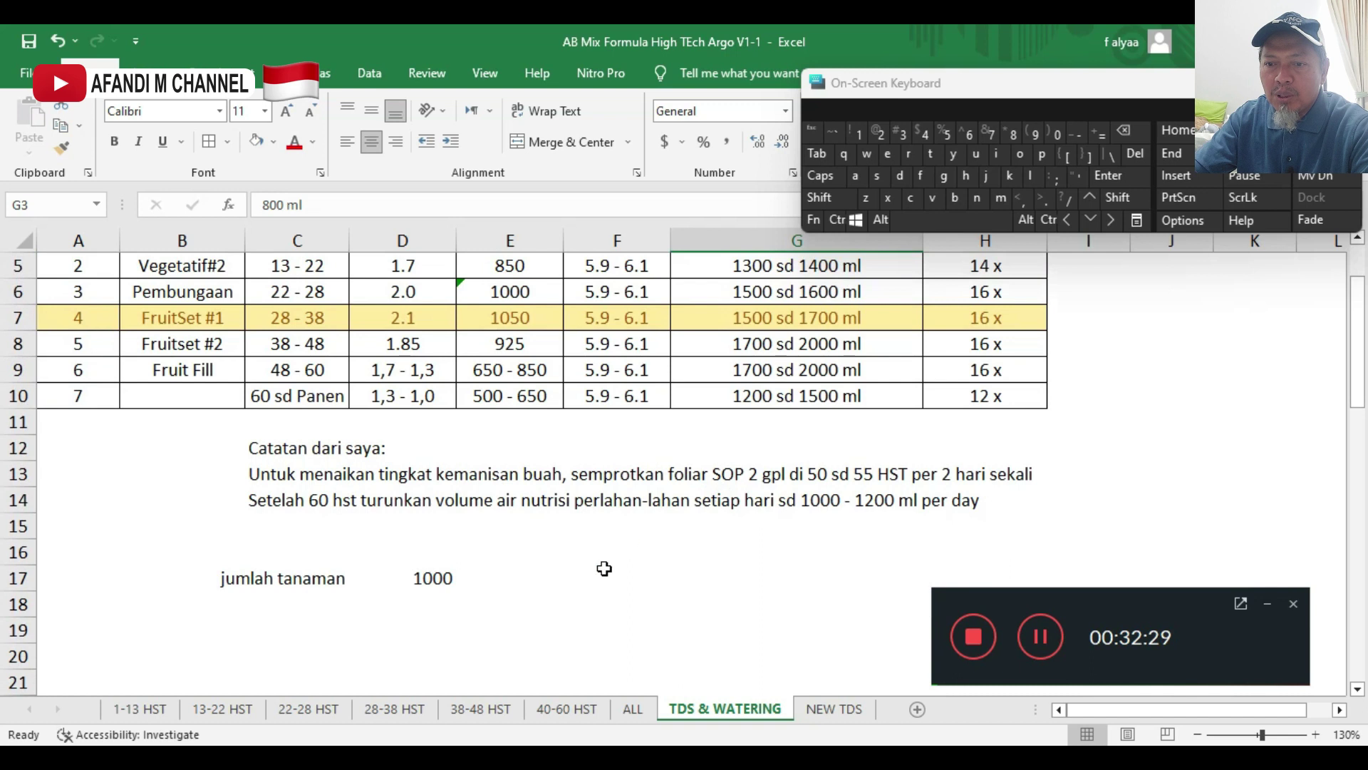
click(432, 599)
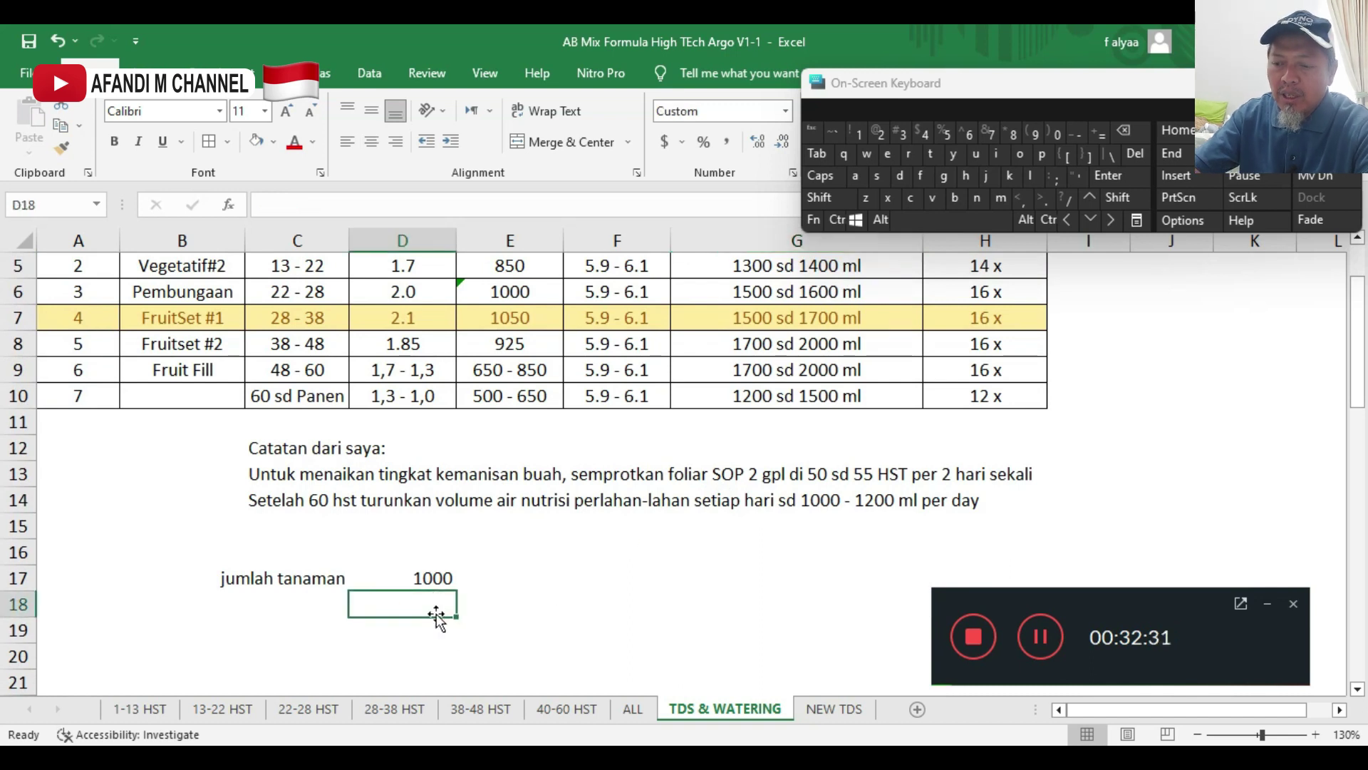
text(800)
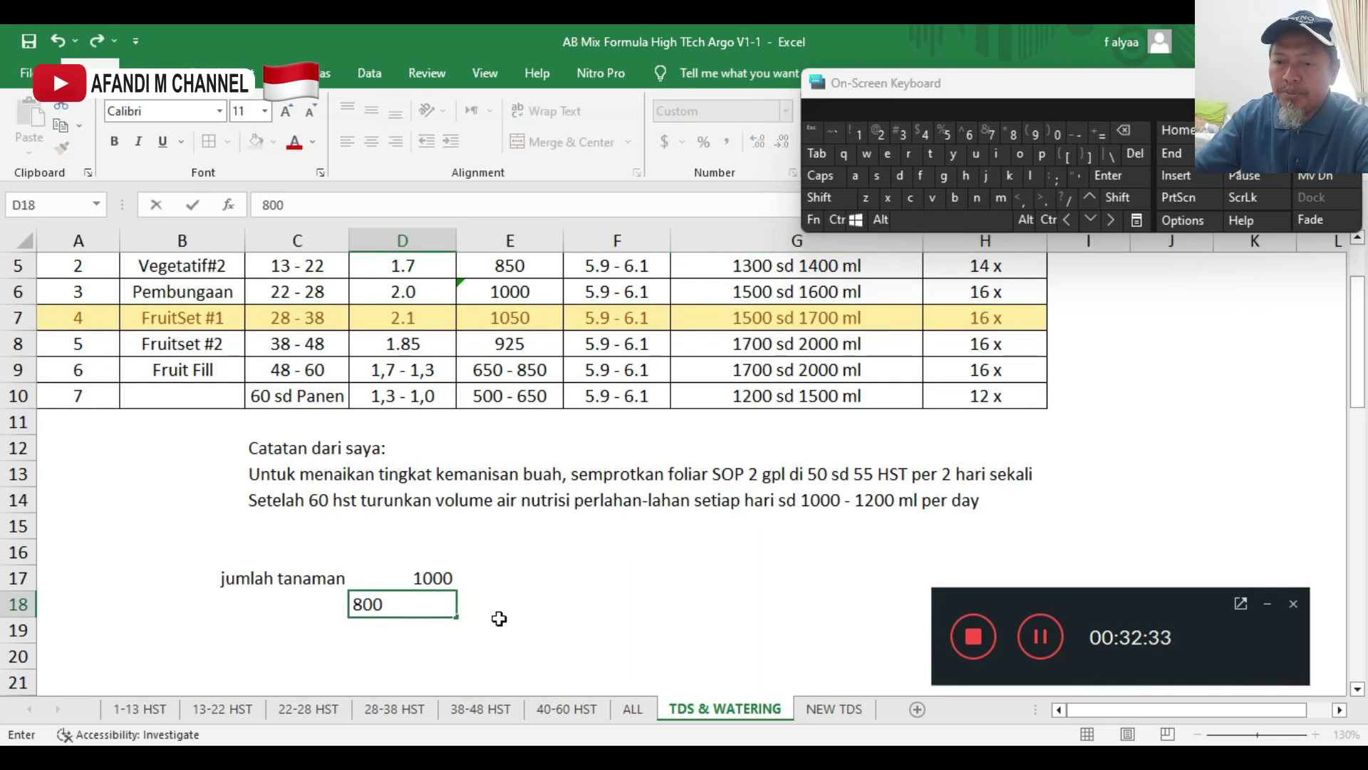
click(505, 607)
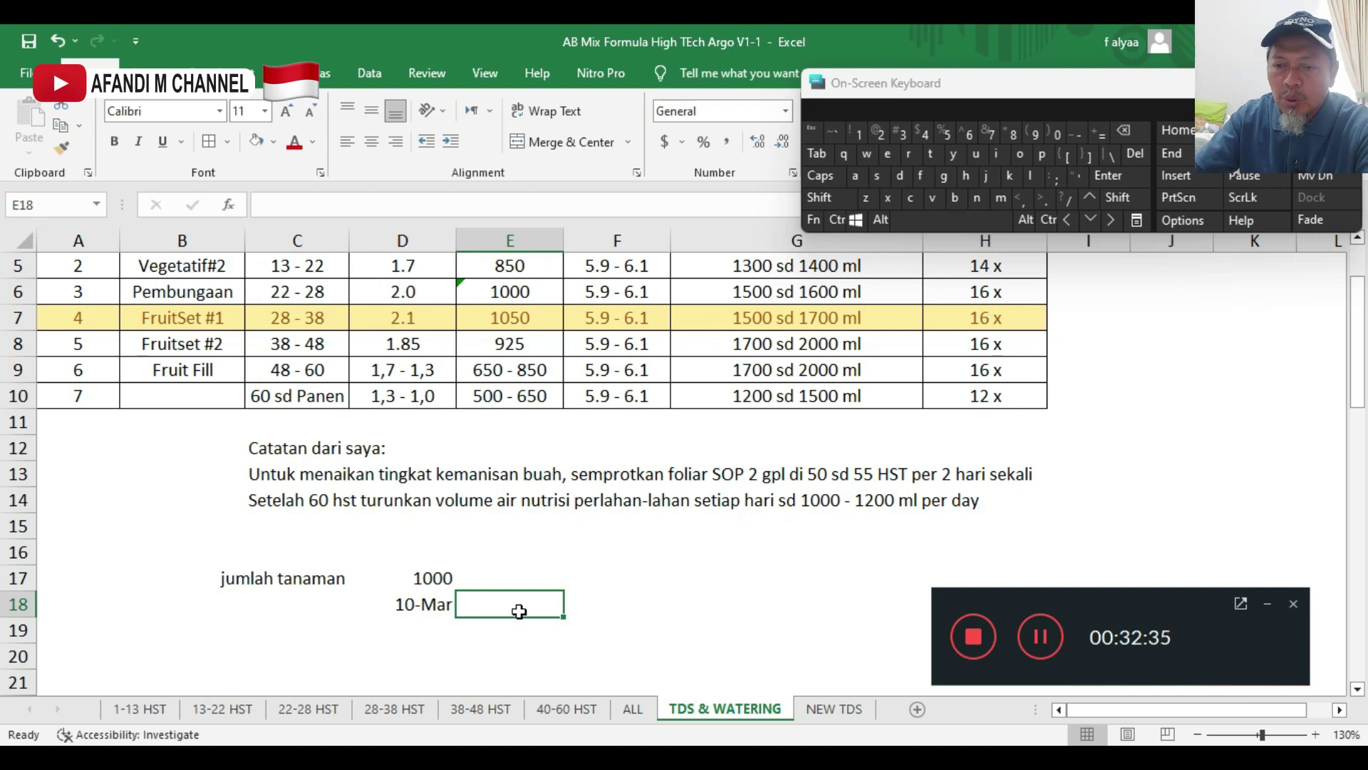
- Apply the General number format to the water requirement in D18
key(Left)
click(785, 111)
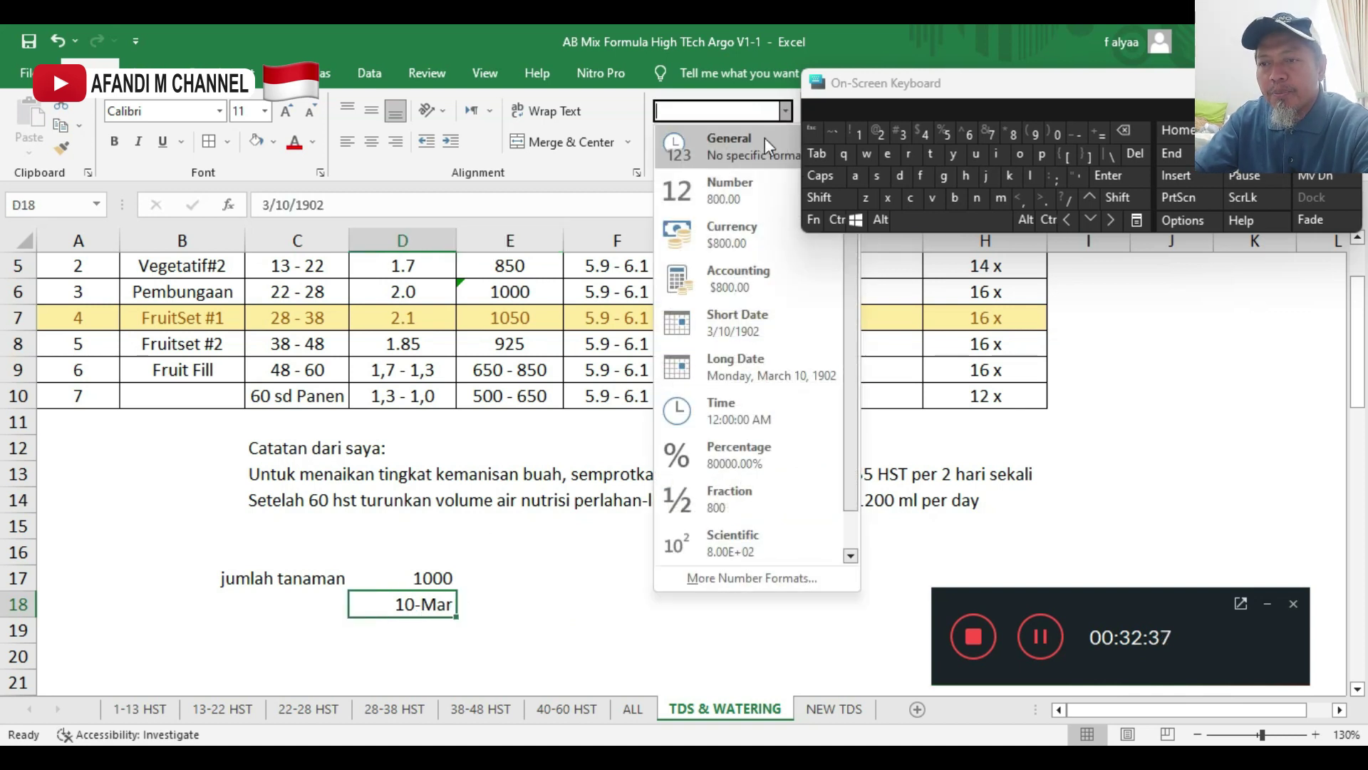
click(764, 139)
- Enter the unit "ml" in E18 and the label "kebutuhan" in C18 for the water requirement
click(494, 604)
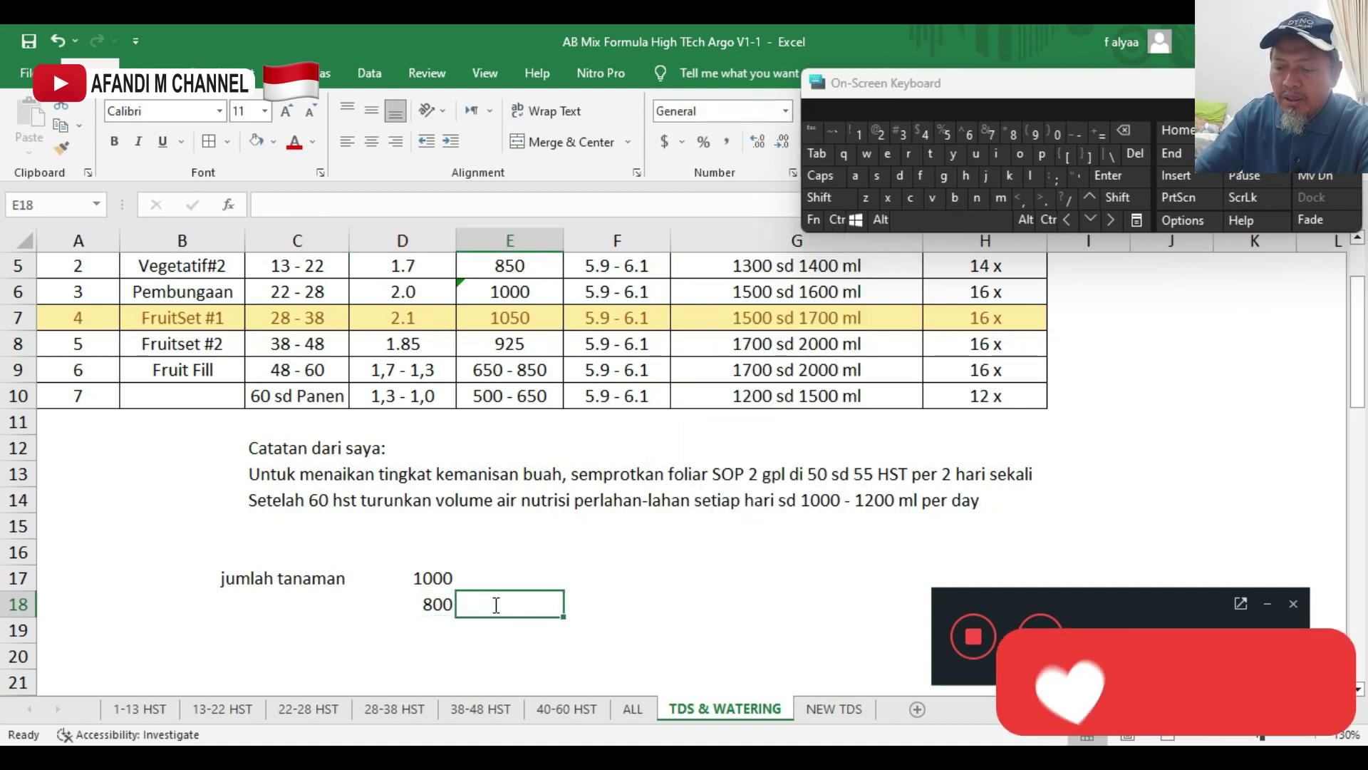
text(ml)
click(290, 604)
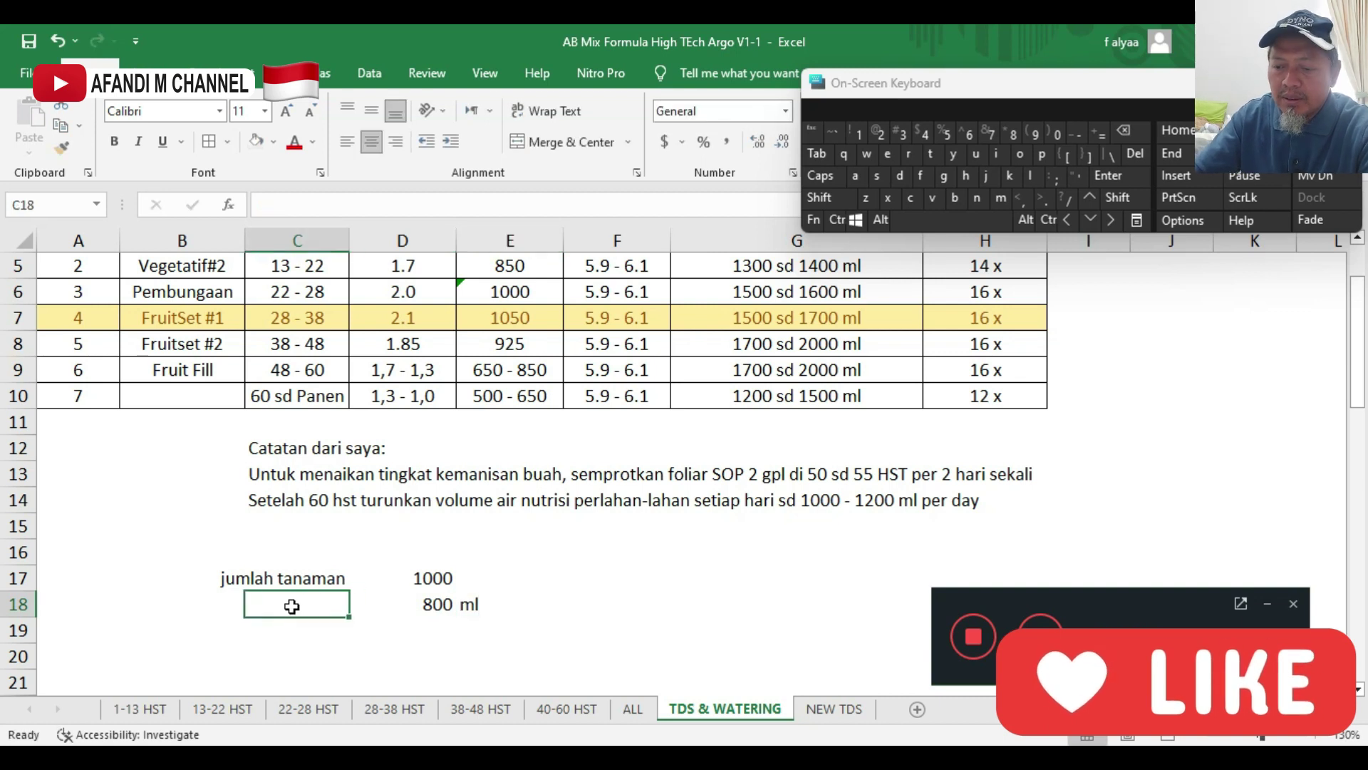
text(kebutuhan)
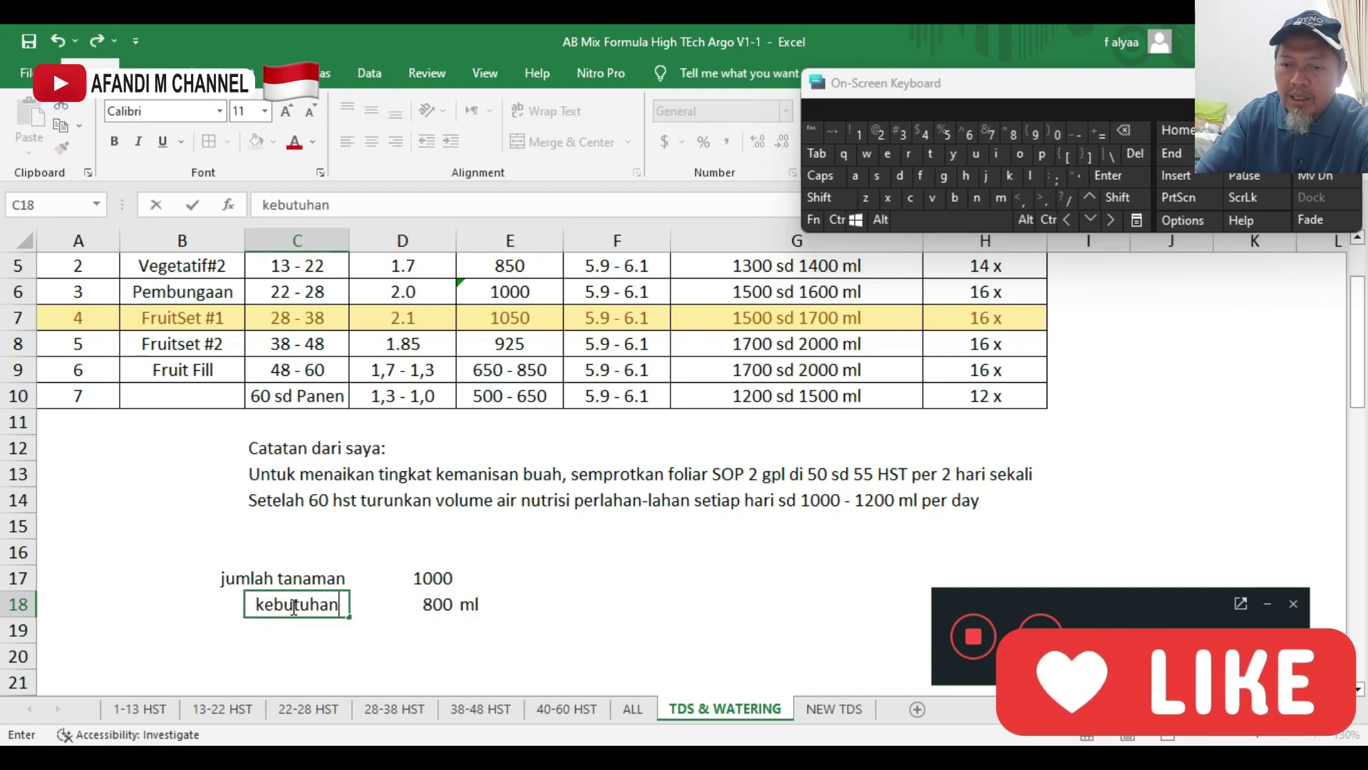
click(580, 609)
- Enter the formula =D18*D17 in D19 to multiply the water requirement by the number of plants
click(432, 623)
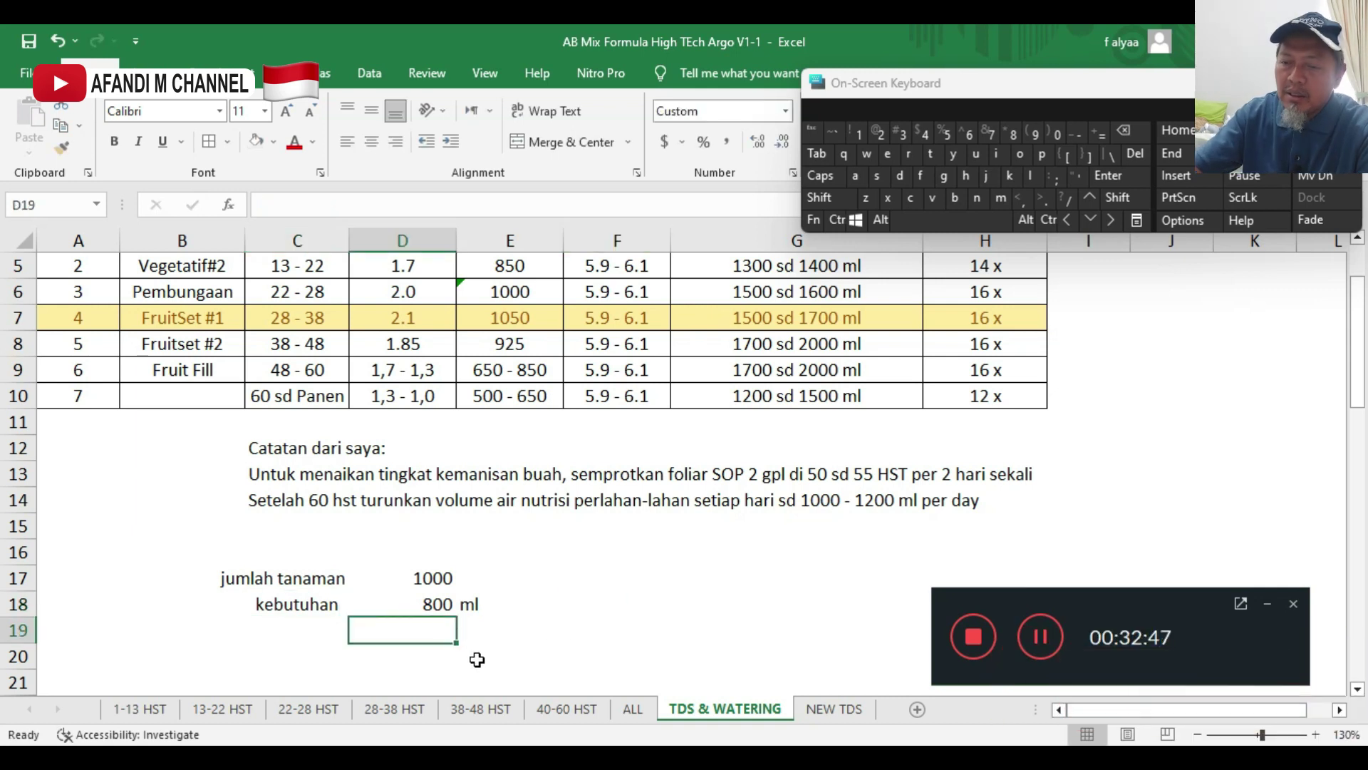
text(=)
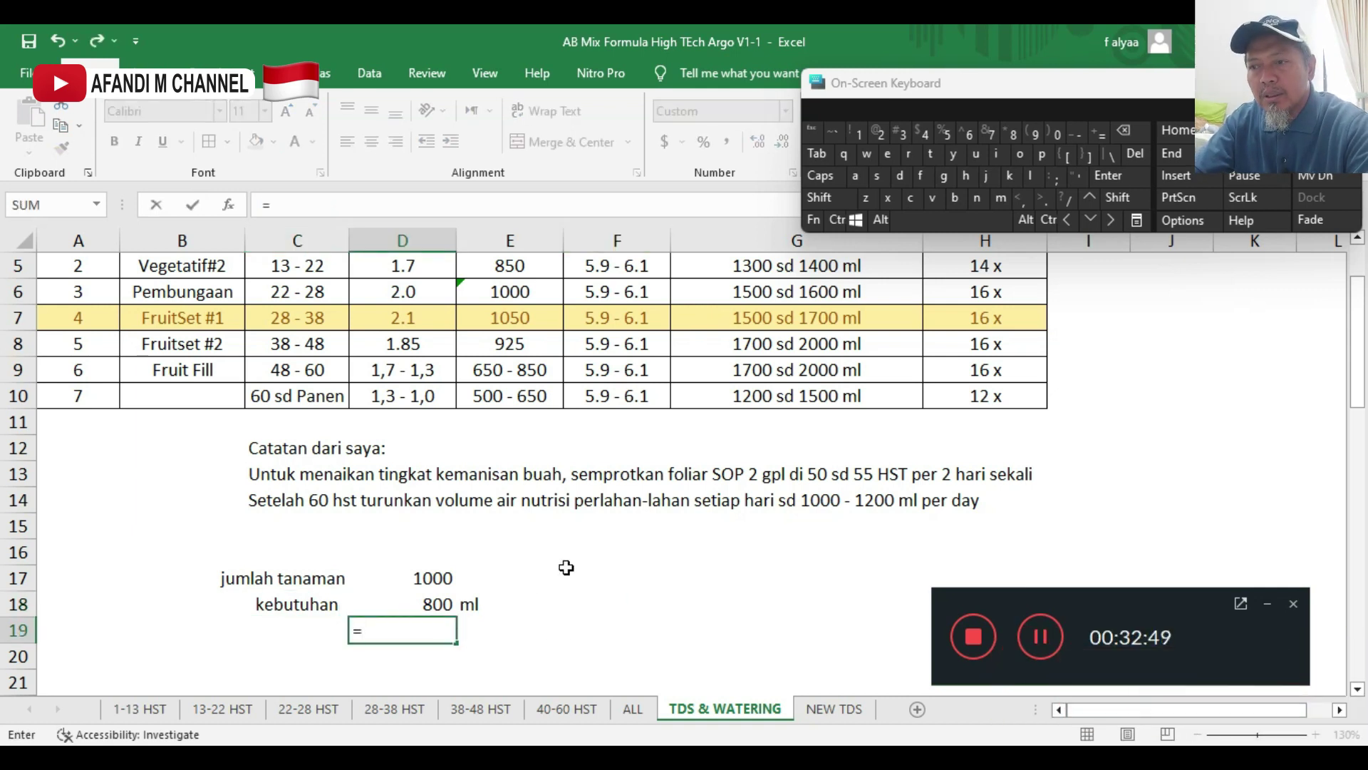
scroll(565, 573, up, 2)
scroll(565, 573, down, 2)
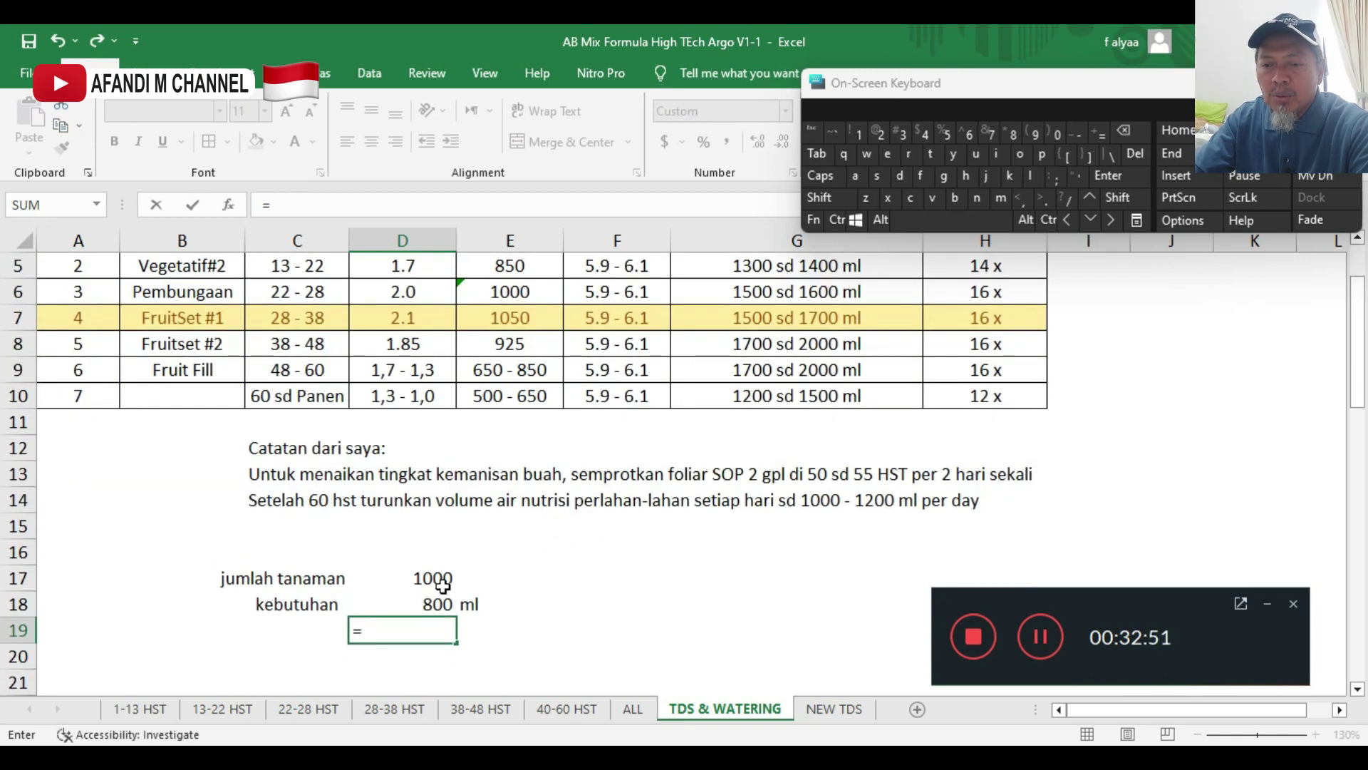
click(427, 603)
text(*)
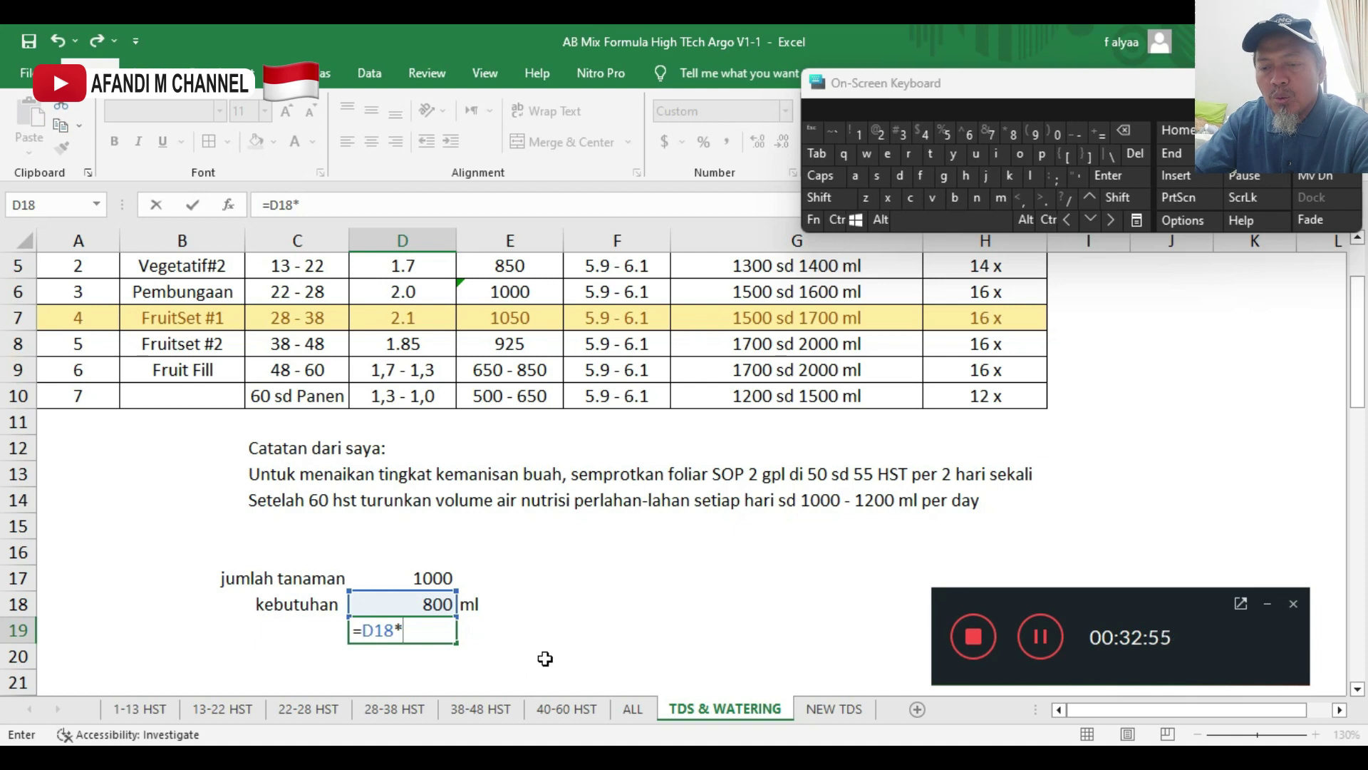
click(448, 582)
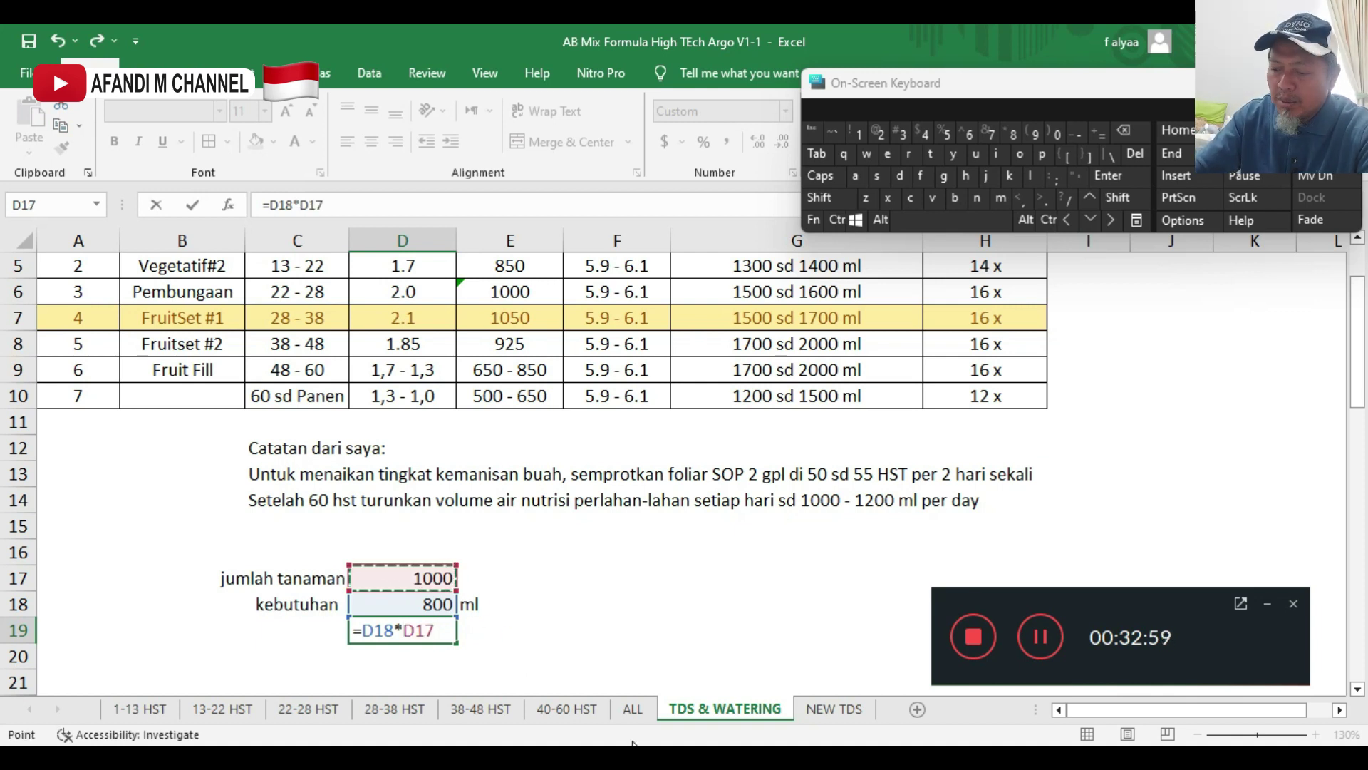
click(1111, 173)
- Apply the General number format to D19 and enter the unit "ml" in E19 beside it
drag(441, 706, 473, 707)
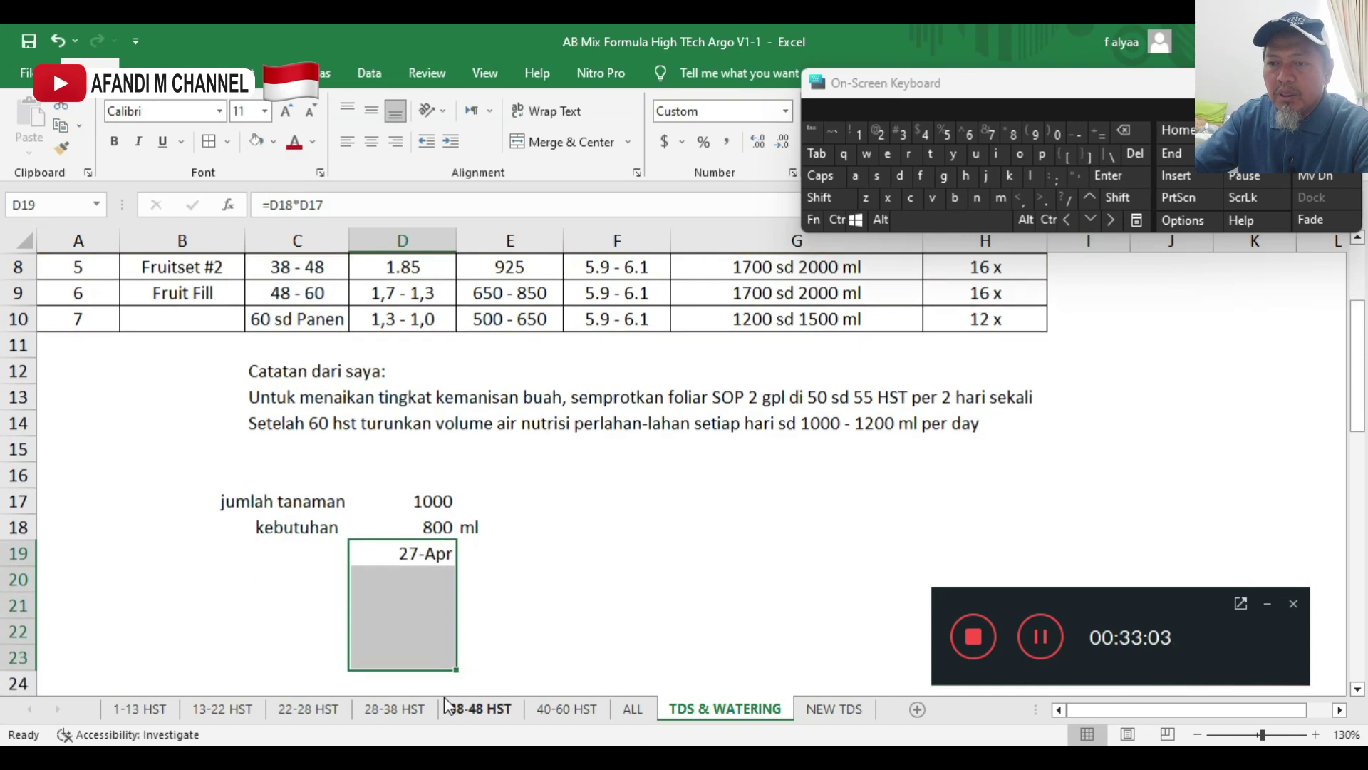
click(786, 112)
click(766, 138)
click(485, 553)
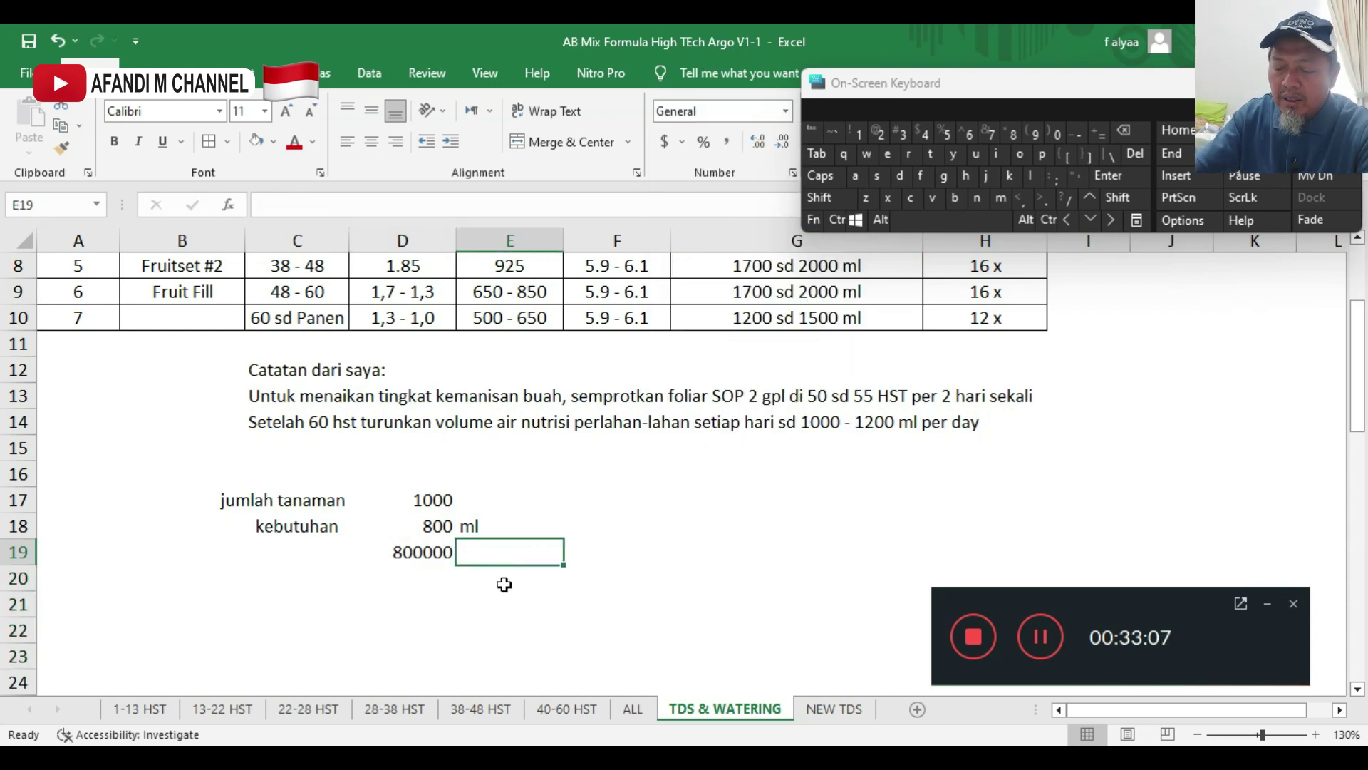
text(ml)
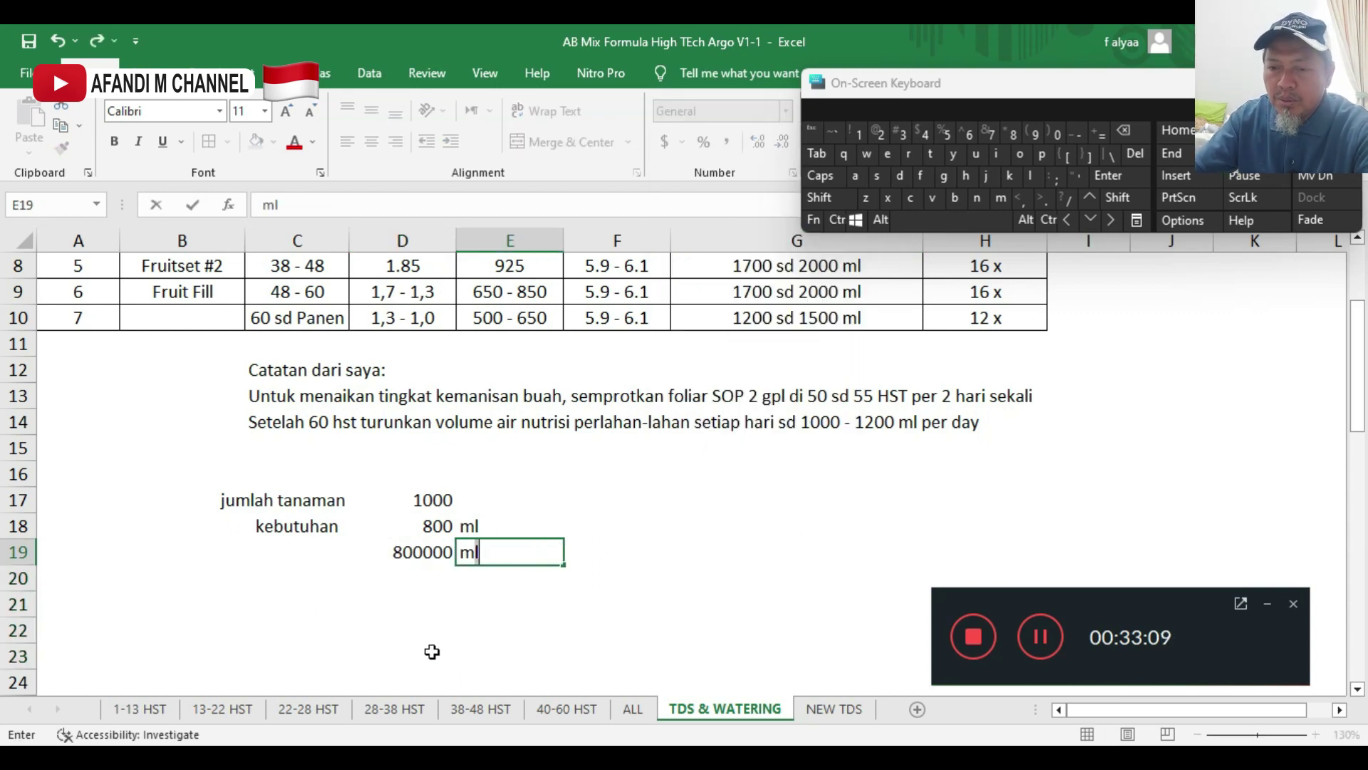
- Convert the total to litres in D20 with the formula =D19/1000 and enter the unit "L" in E20
click(425, 582)
text(=)
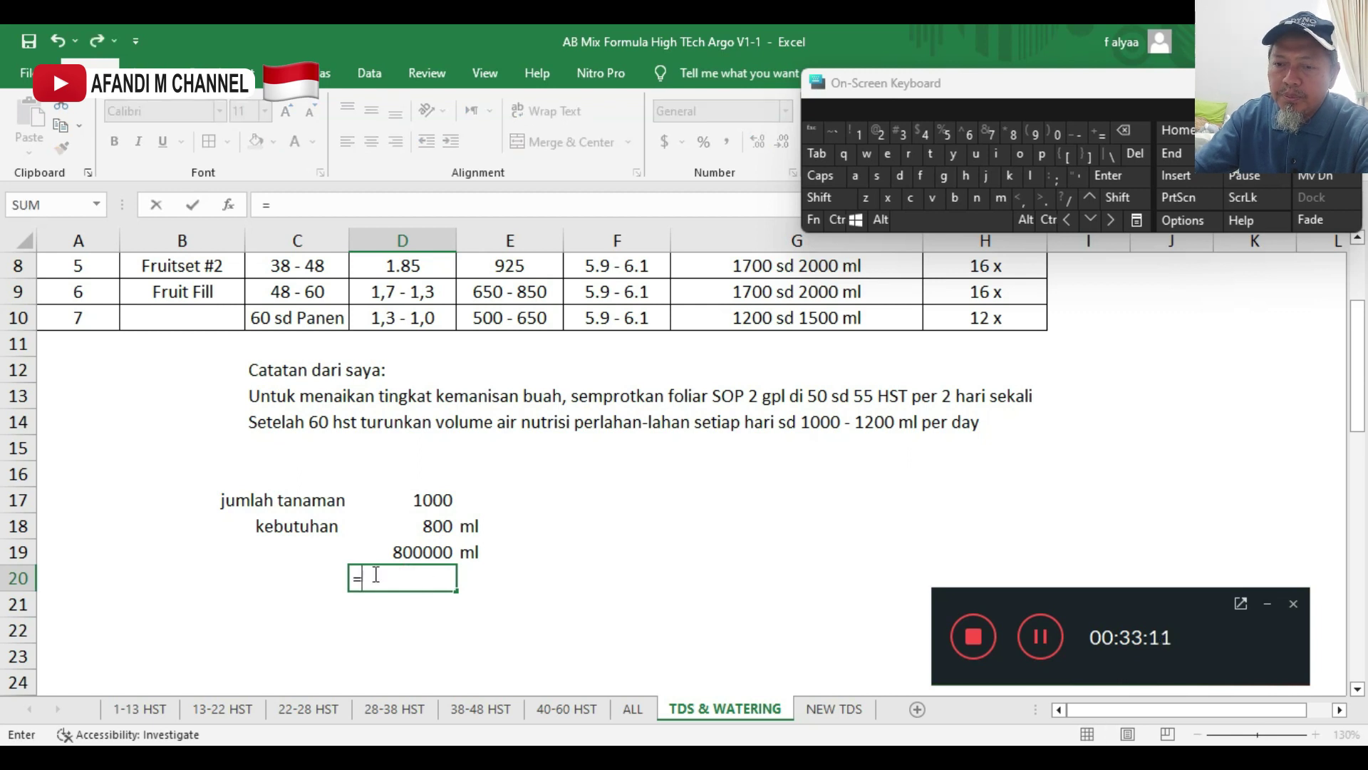
click(417, 551)
text(/1000)
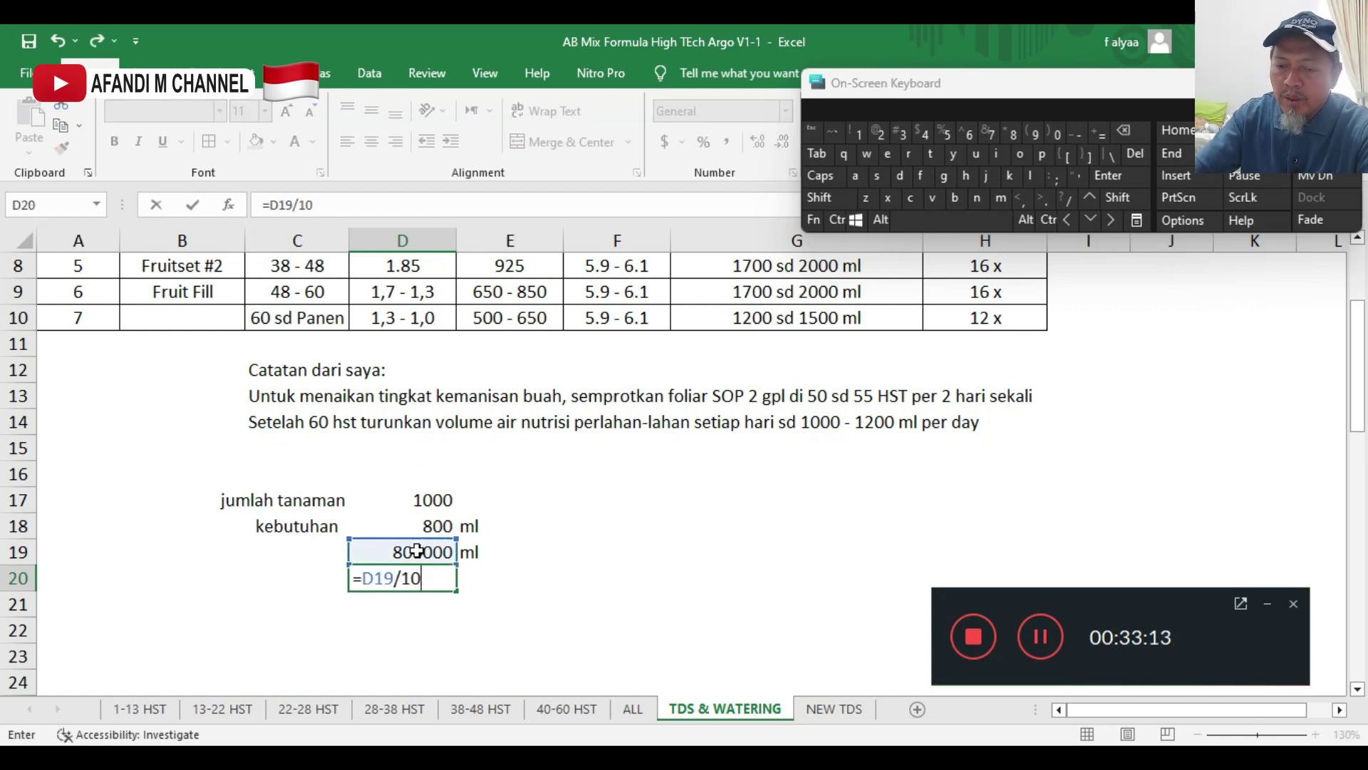
click(507, 625)
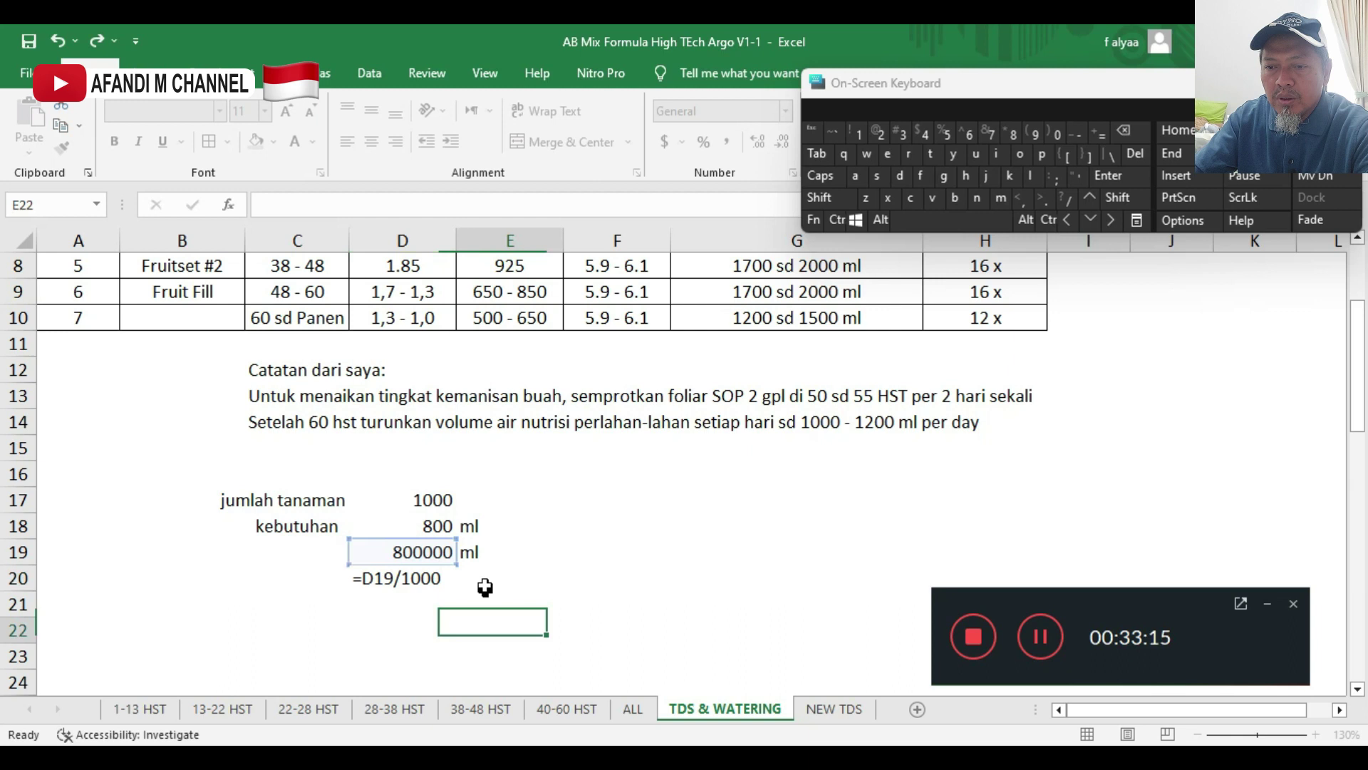
click(483, 580)
text(L)
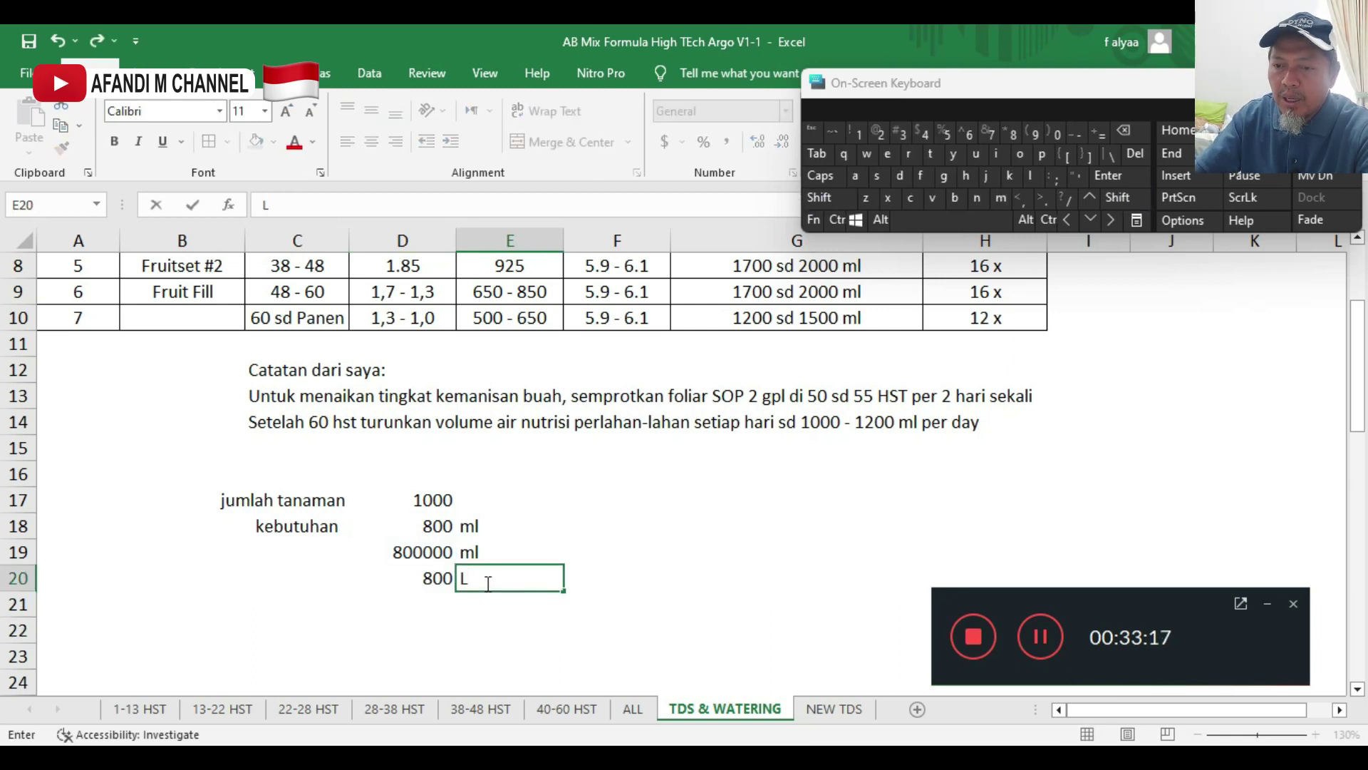
click(483, 611)
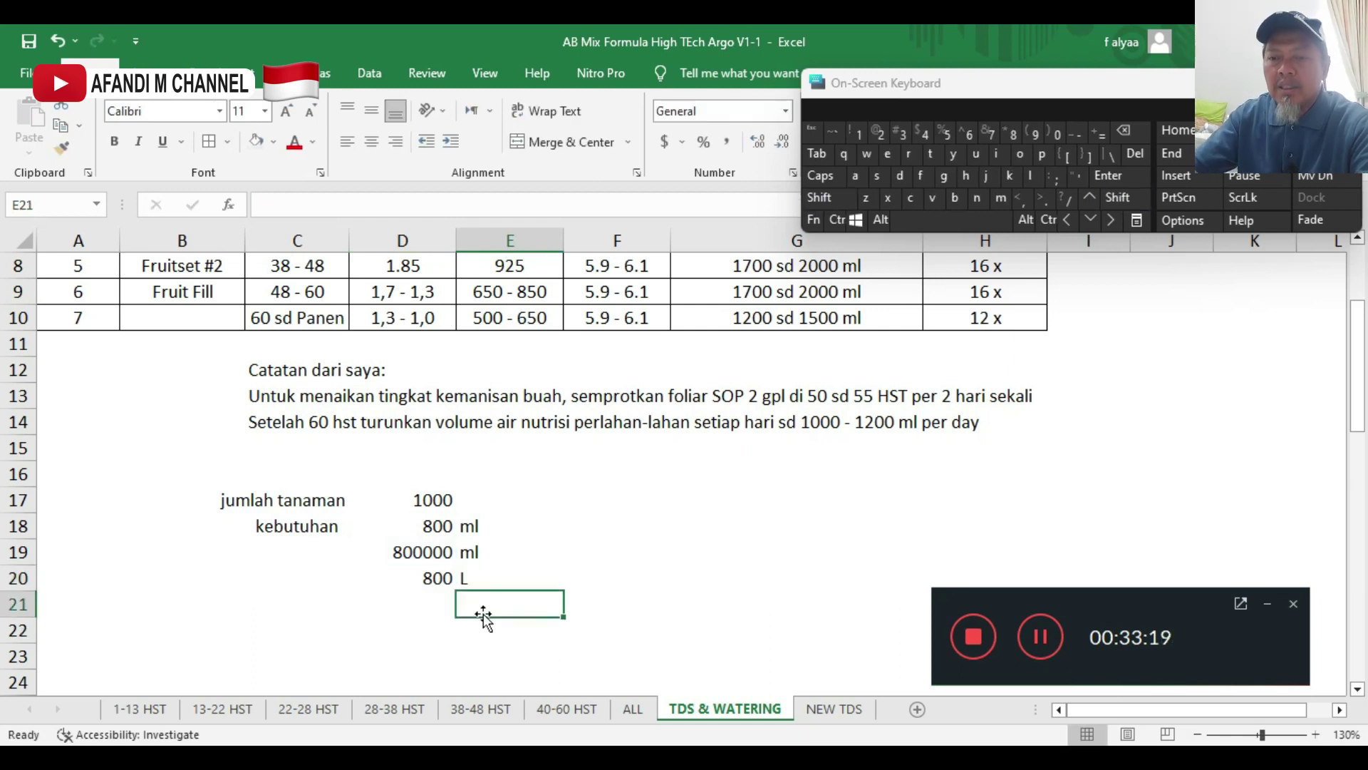
- Compare the total litres in D20 with the irrigation volumes and watering counts in the phase table
scroll(500, 577, up, 3)
scroll(437, 442, down, 3)
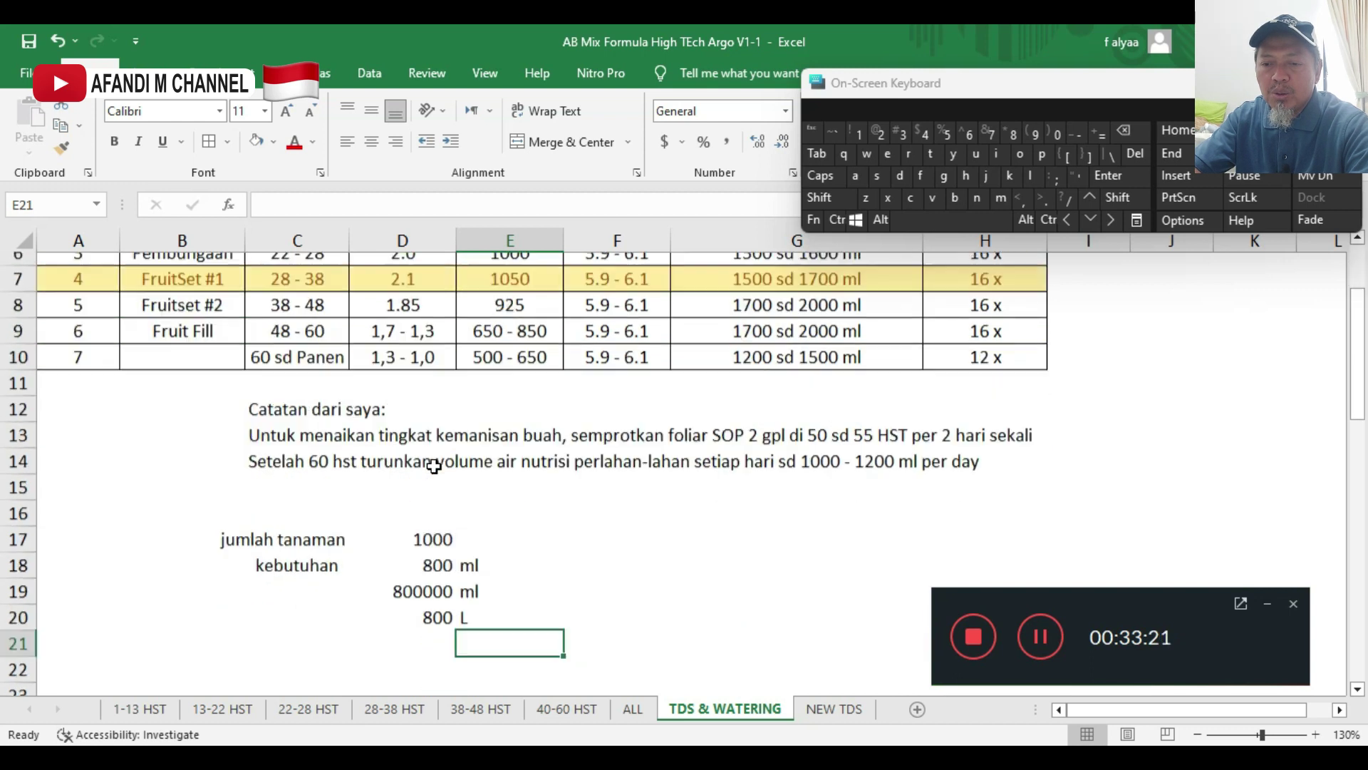
click(430, 557)
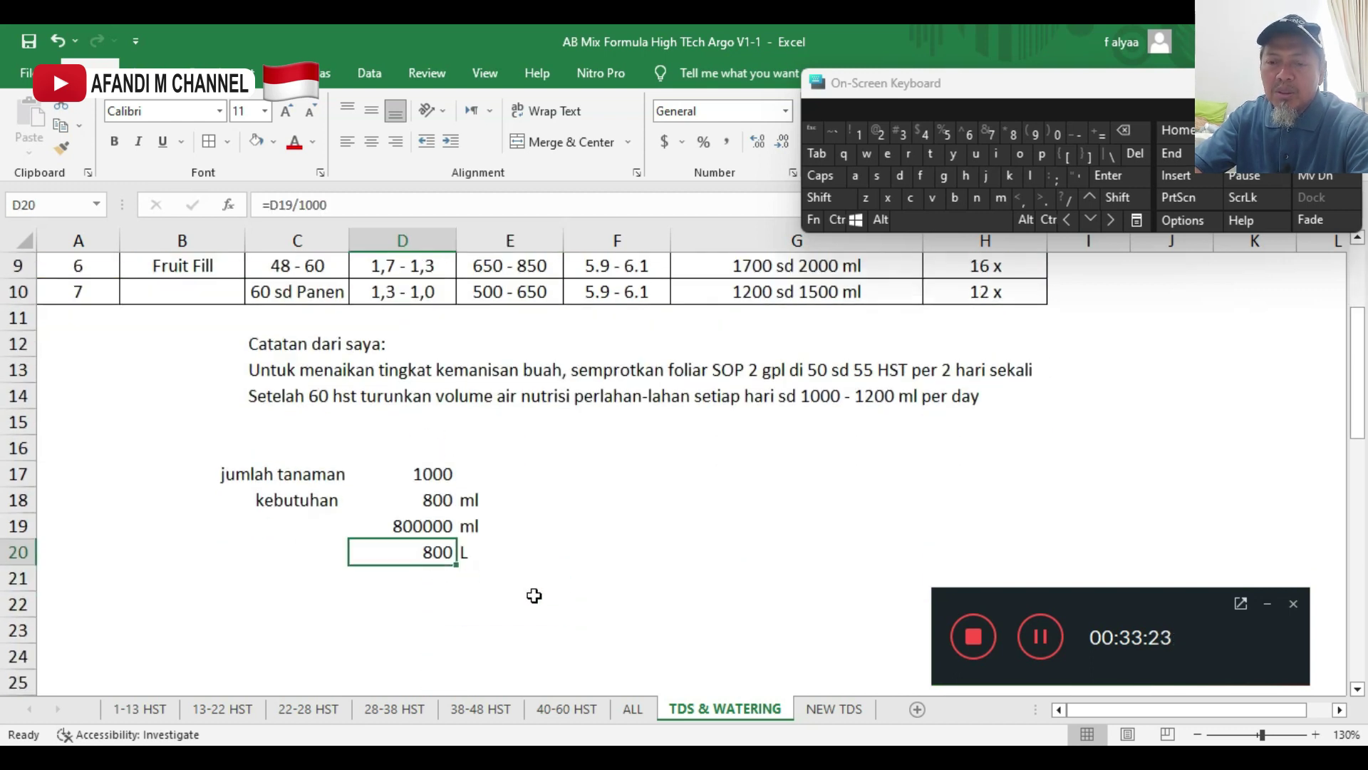
scroll(535, 597, up, 3)
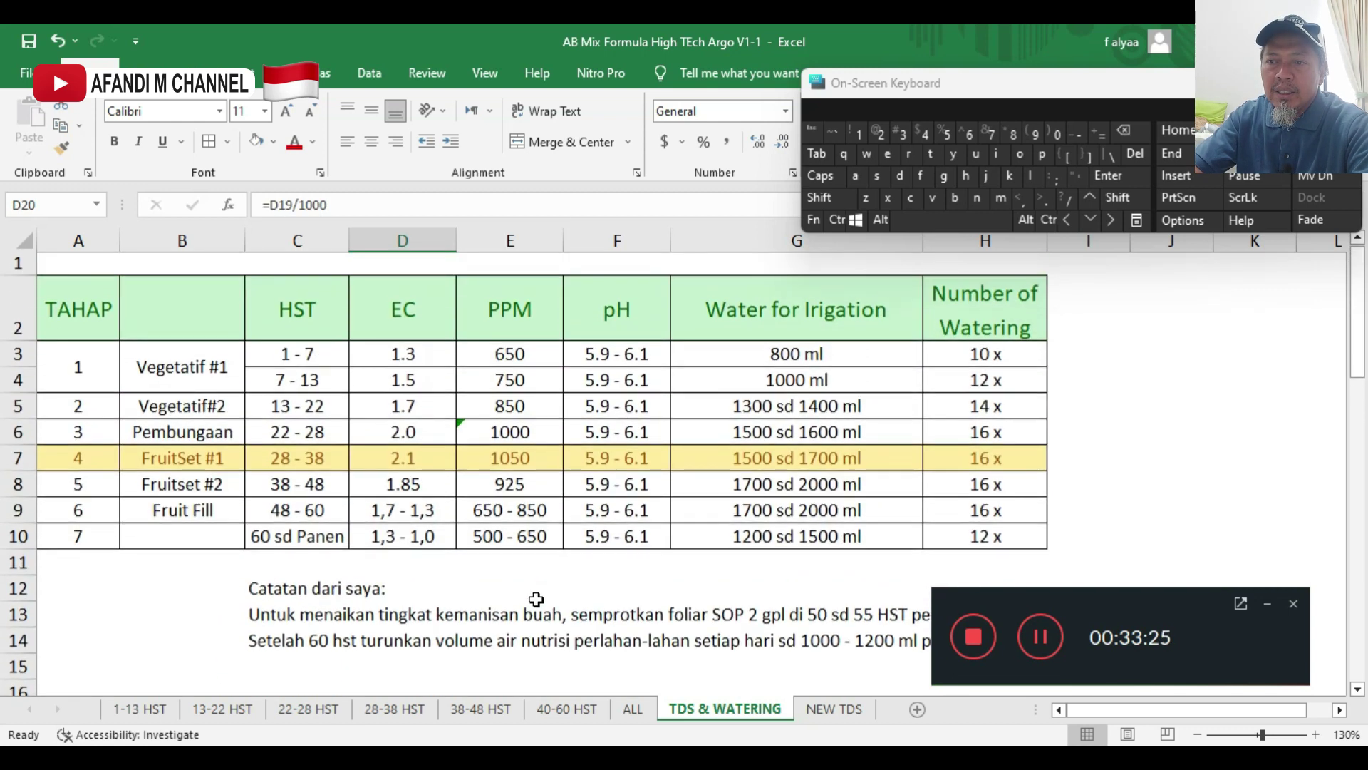
scroll(536, 602, down, 3)
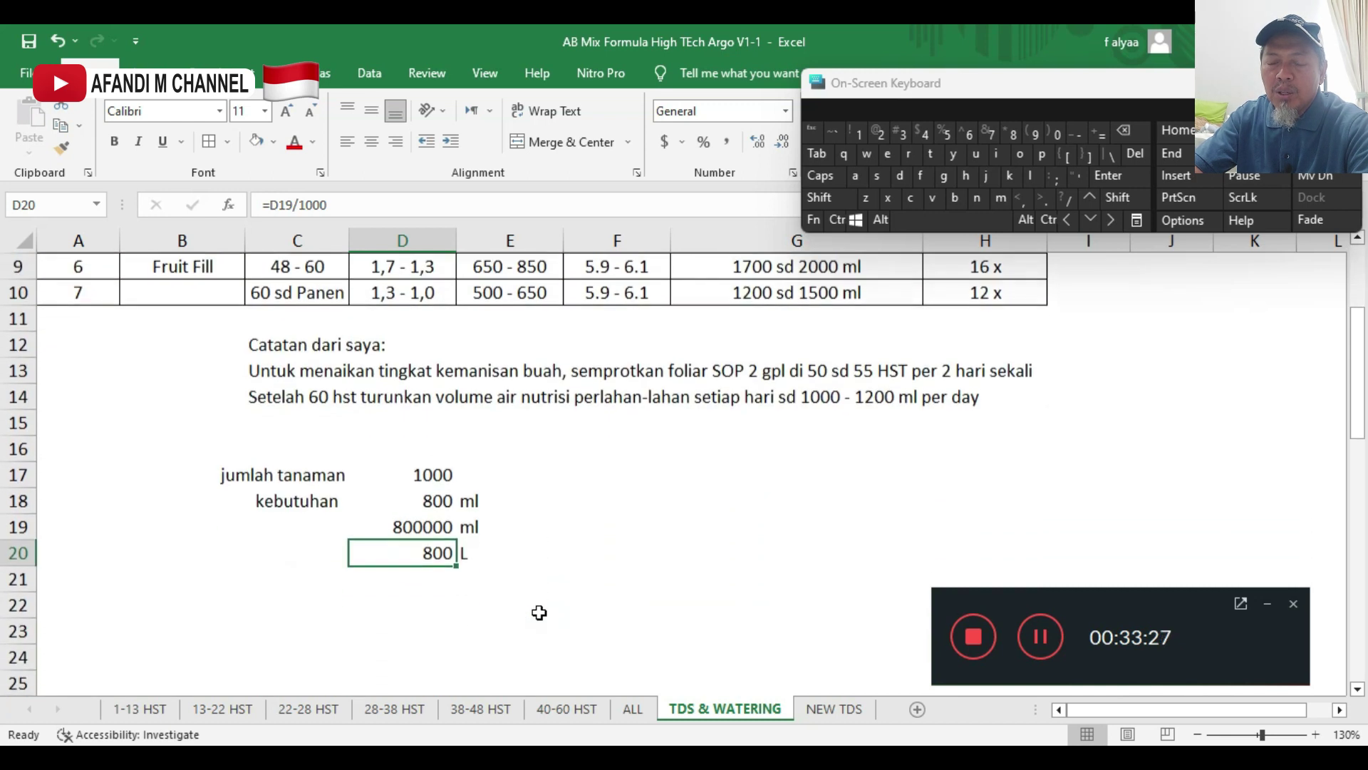
scroll(538, 611, up, 2)
scroll(538, 611, down, 2)
- Calculate the litres per plant in D21 with the formula =D20/D17
click(449, 577)
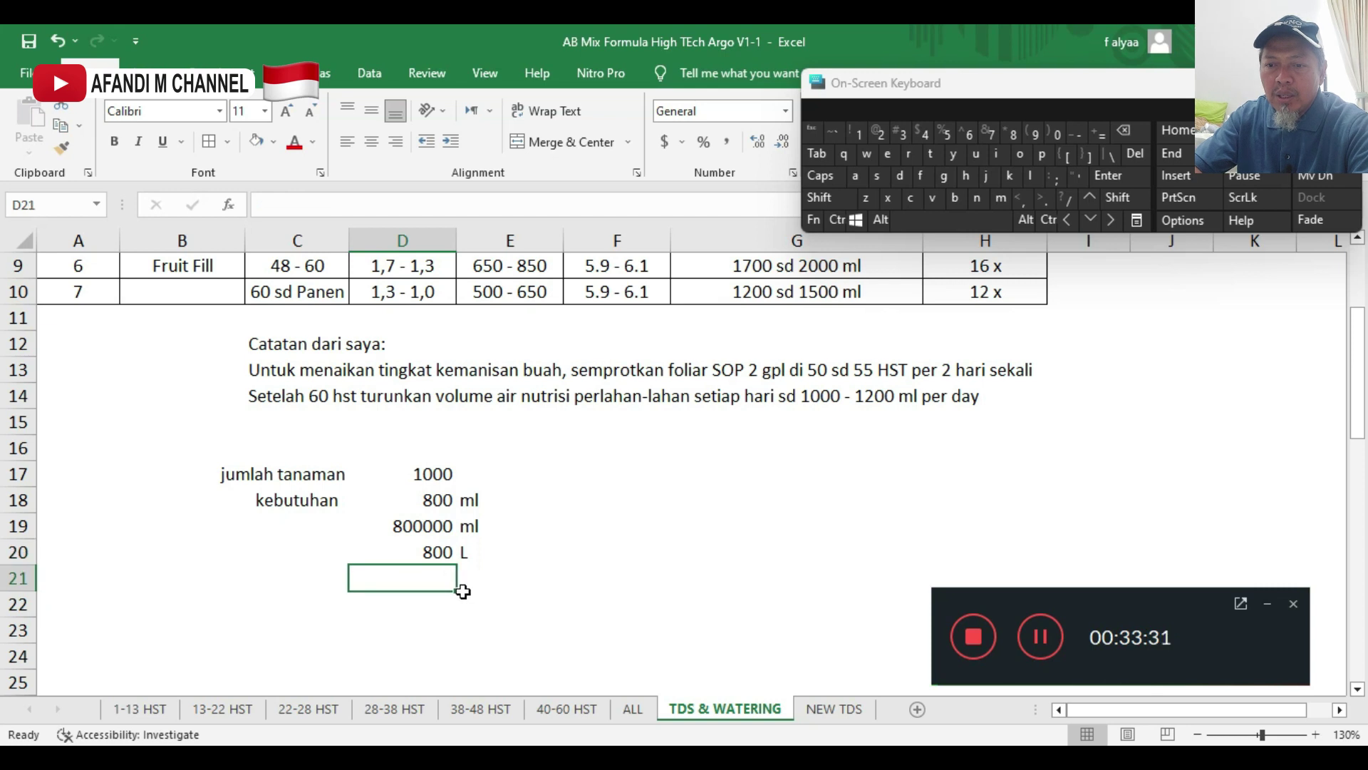
text(=)
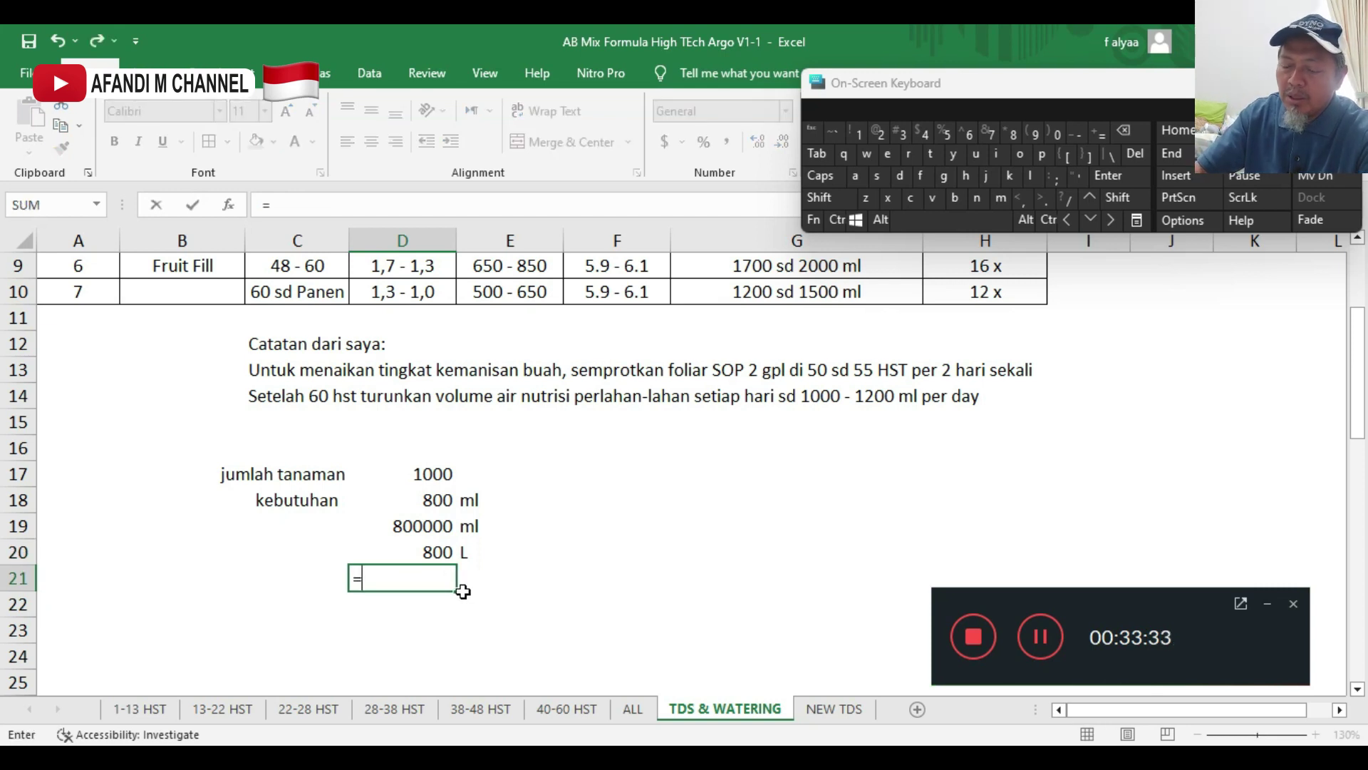
key(Up)
text(/)
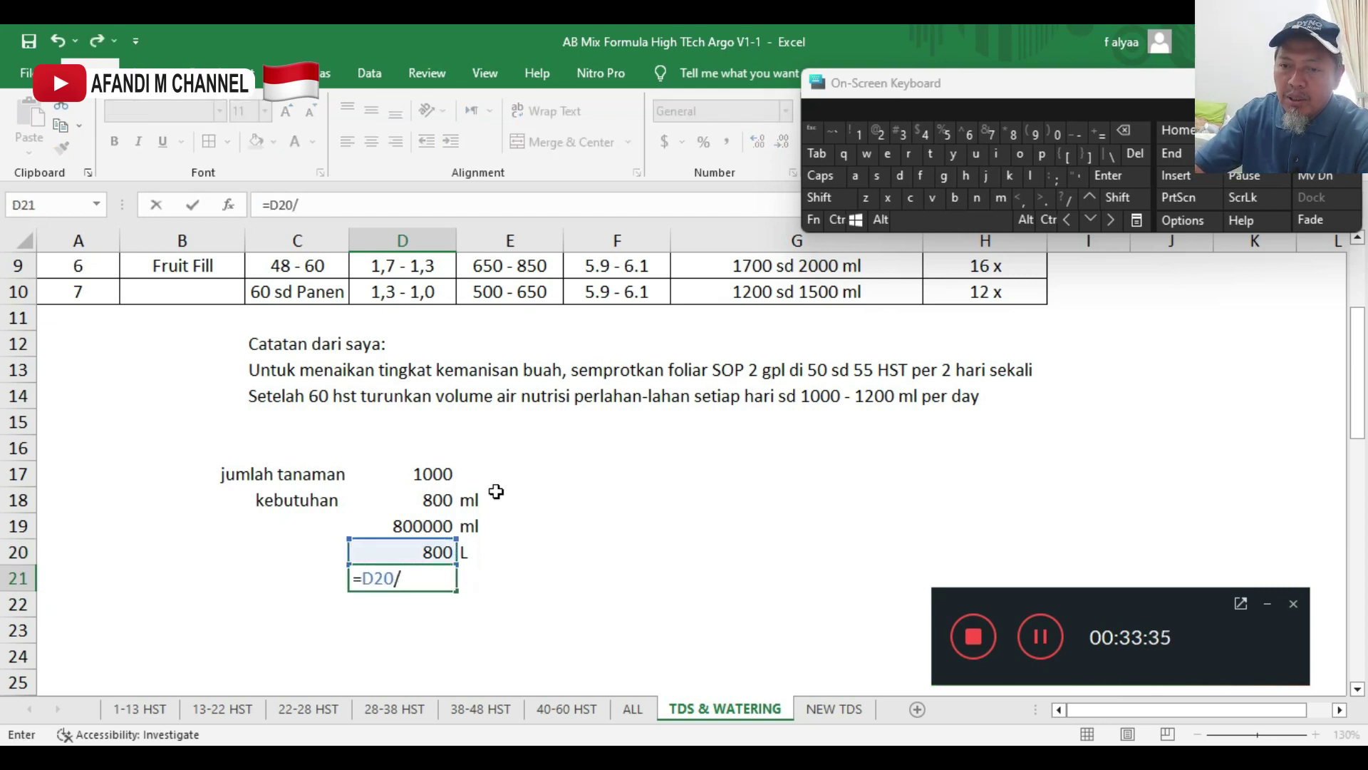
click(431, 474)
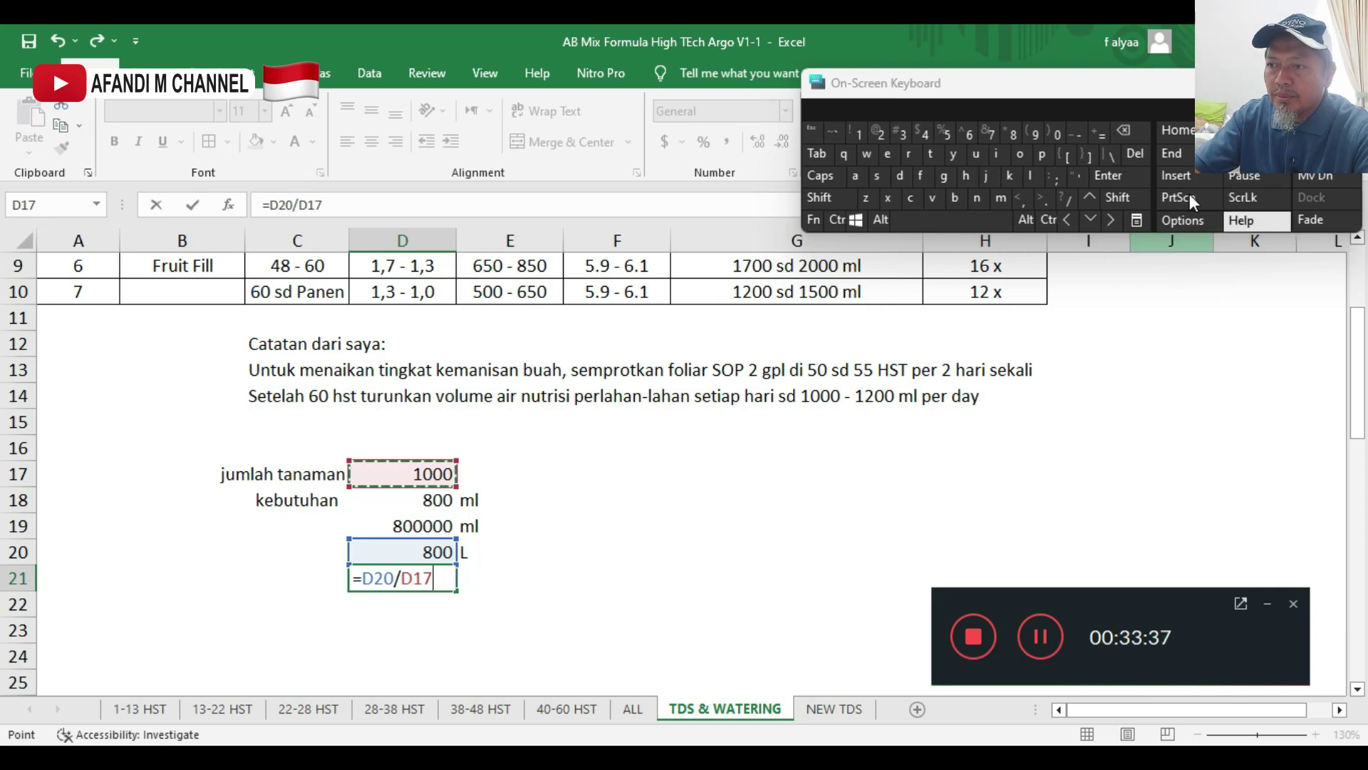
click(1120, 189)
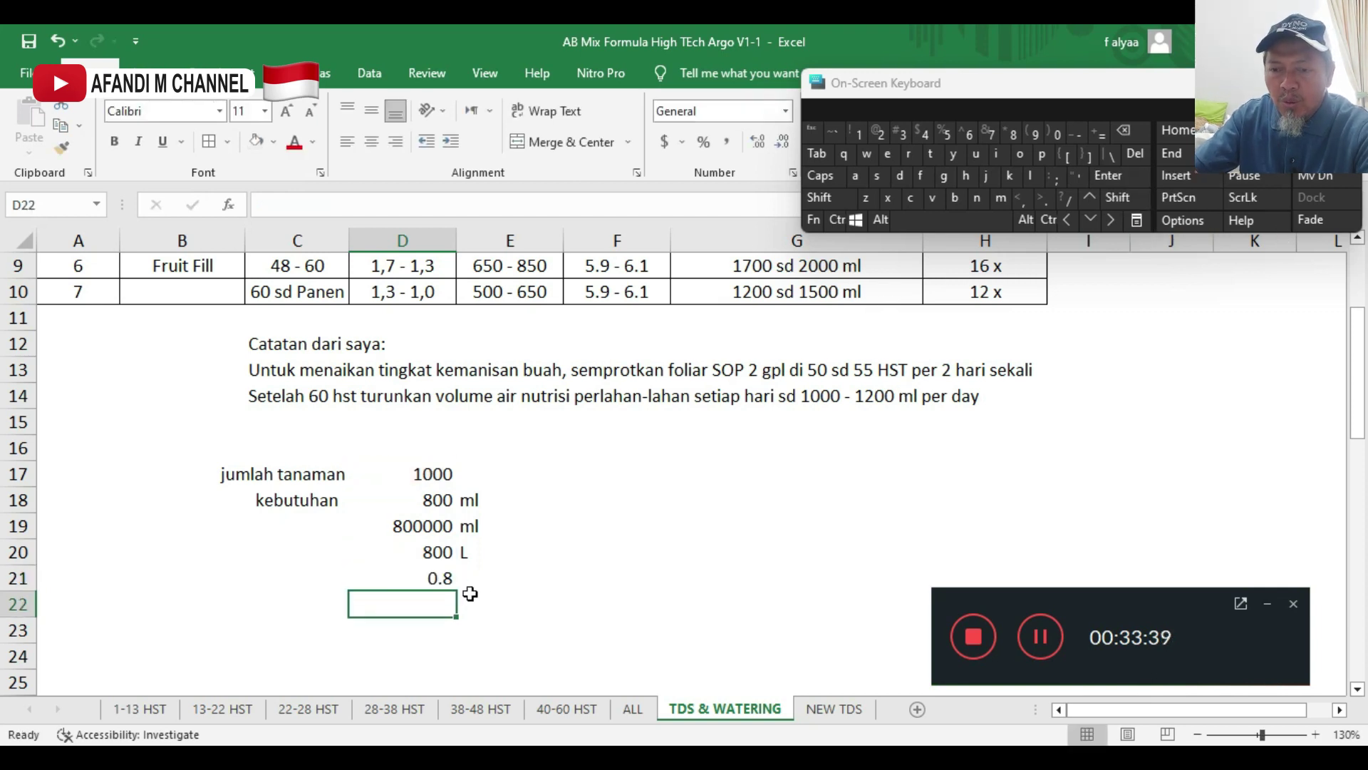
click(481, 584)
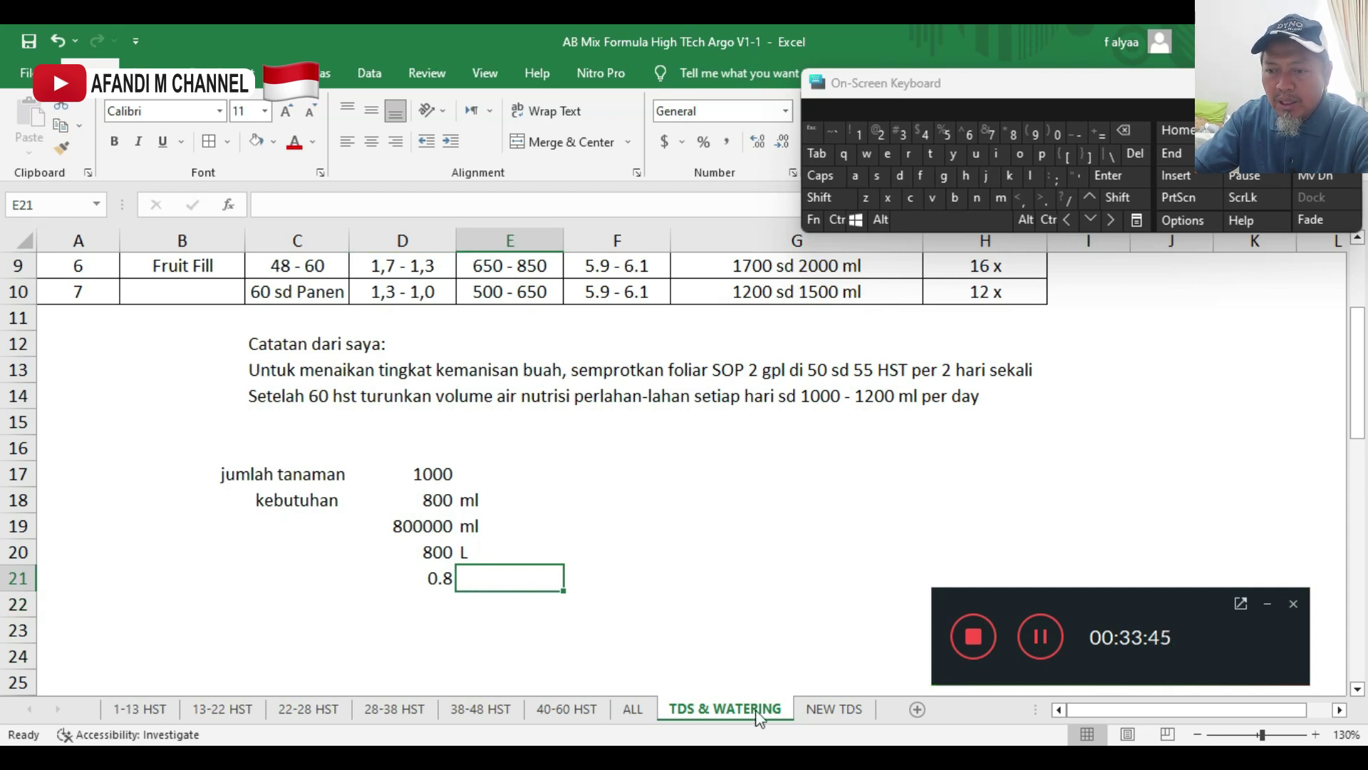
- On the NEW TDS sheet, enter the factor 0,8 in D42 below the 1-13 HST fertilizer column
click(830, 710)
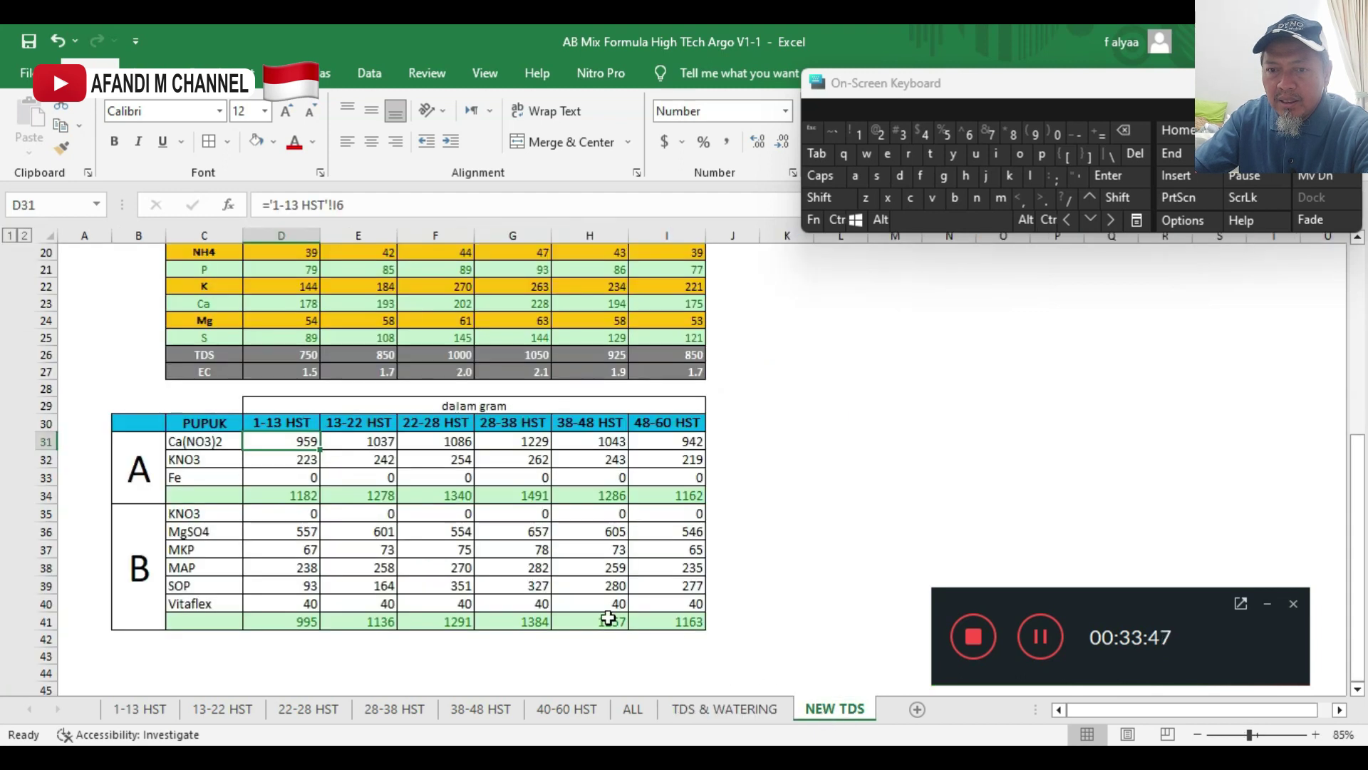
click(306, 643)
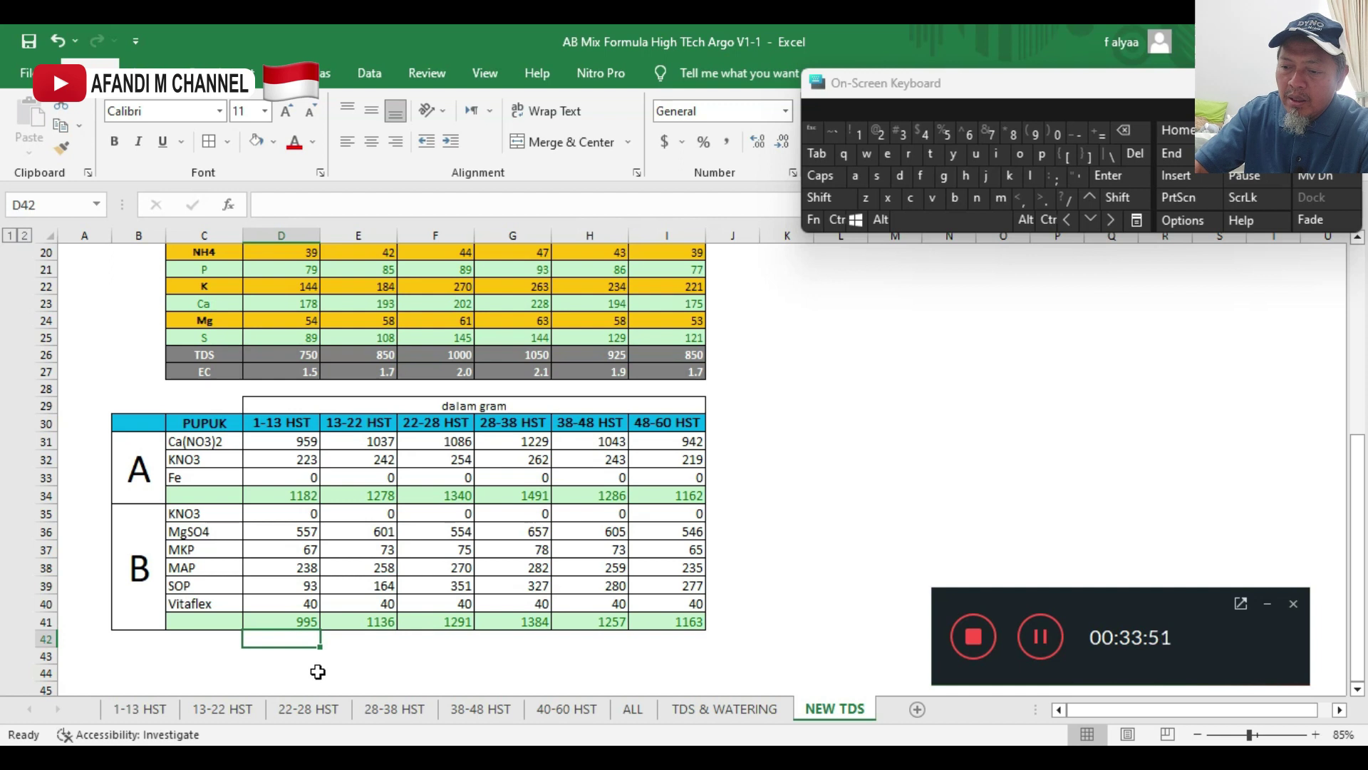
text(0,8)
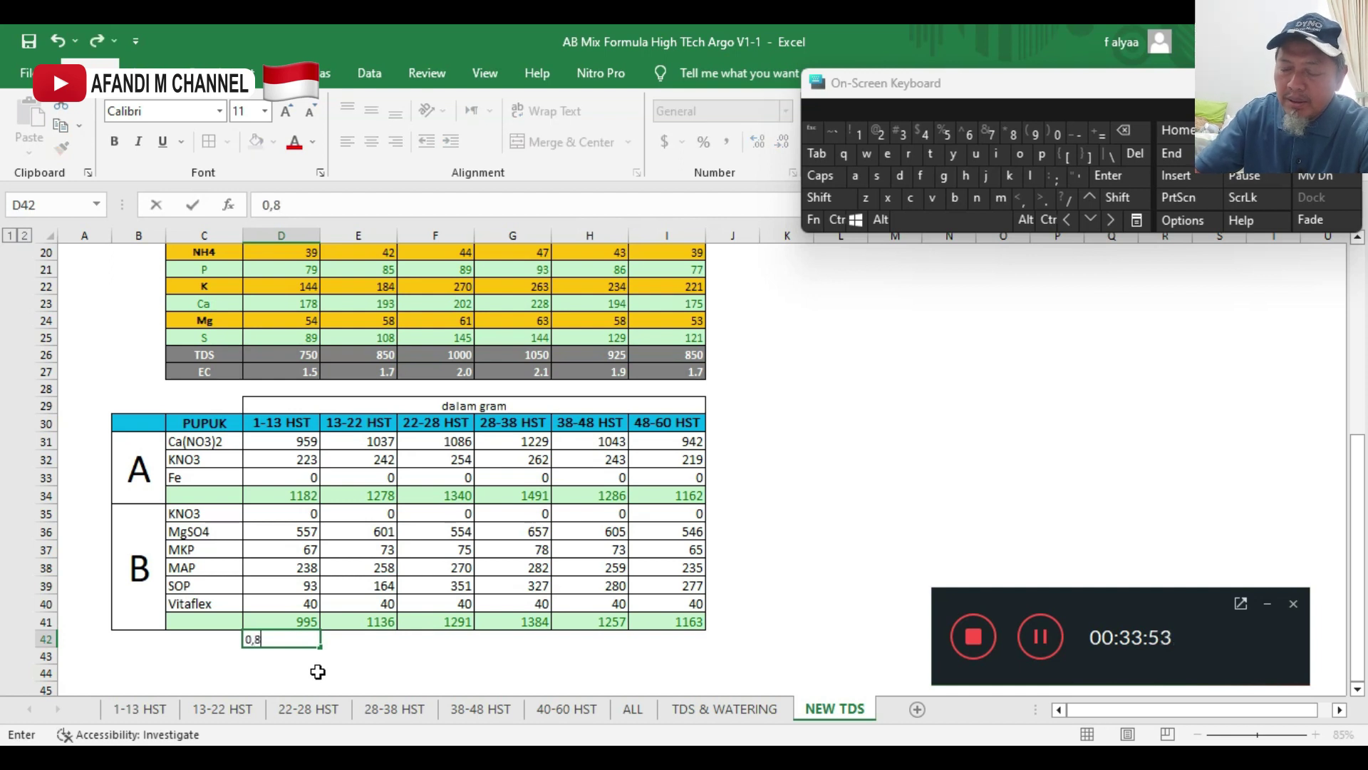
click(295, 659)
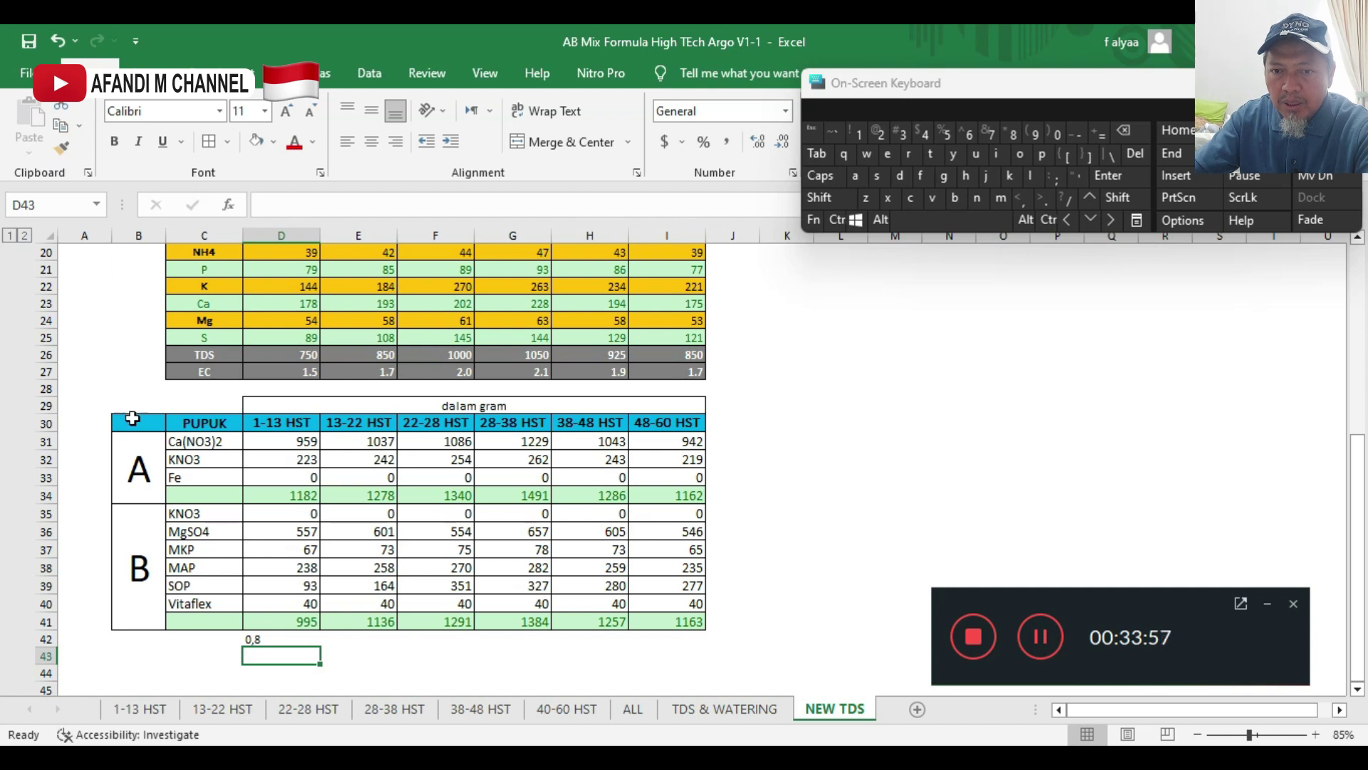
- Copy the fertilizer table in rows 30 to 41 and paste it starting at row 44
drag(46, 423, 34, 631)
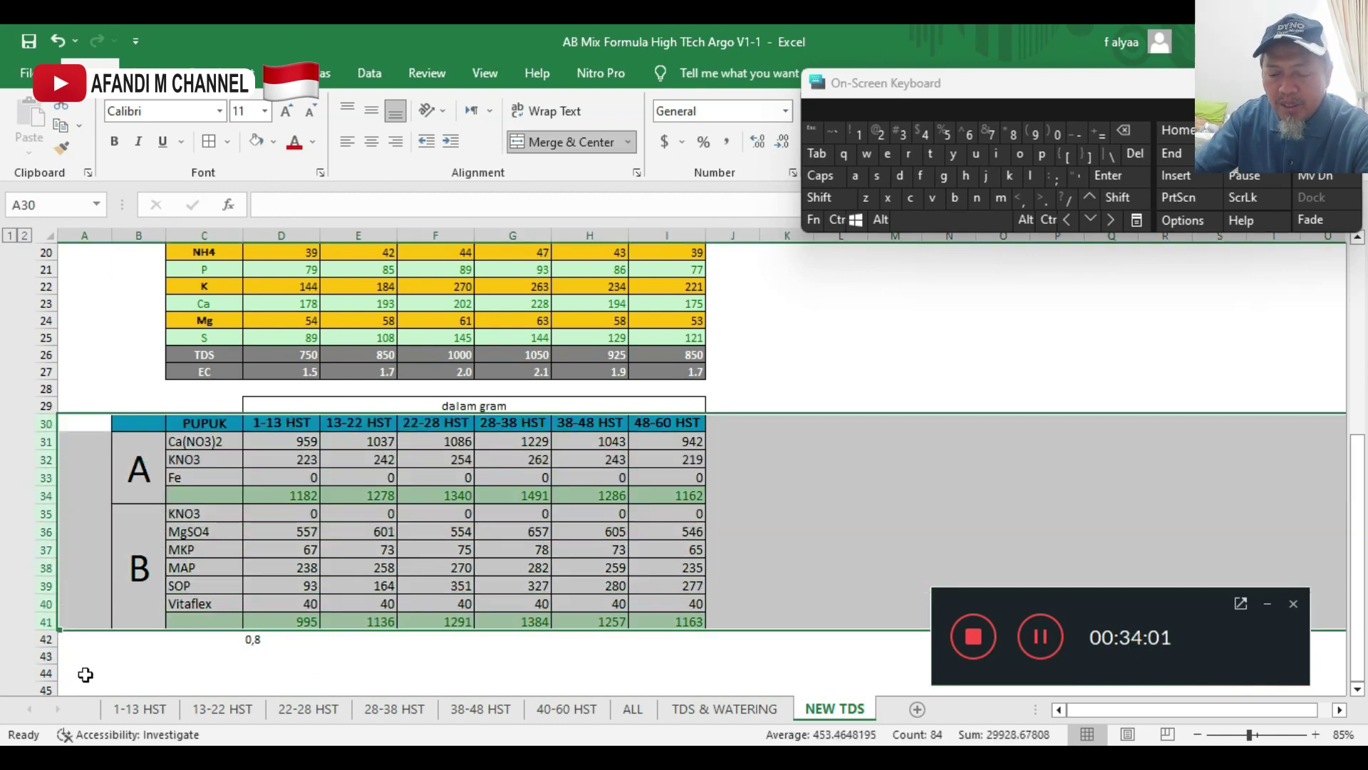
key(ctrl+c)
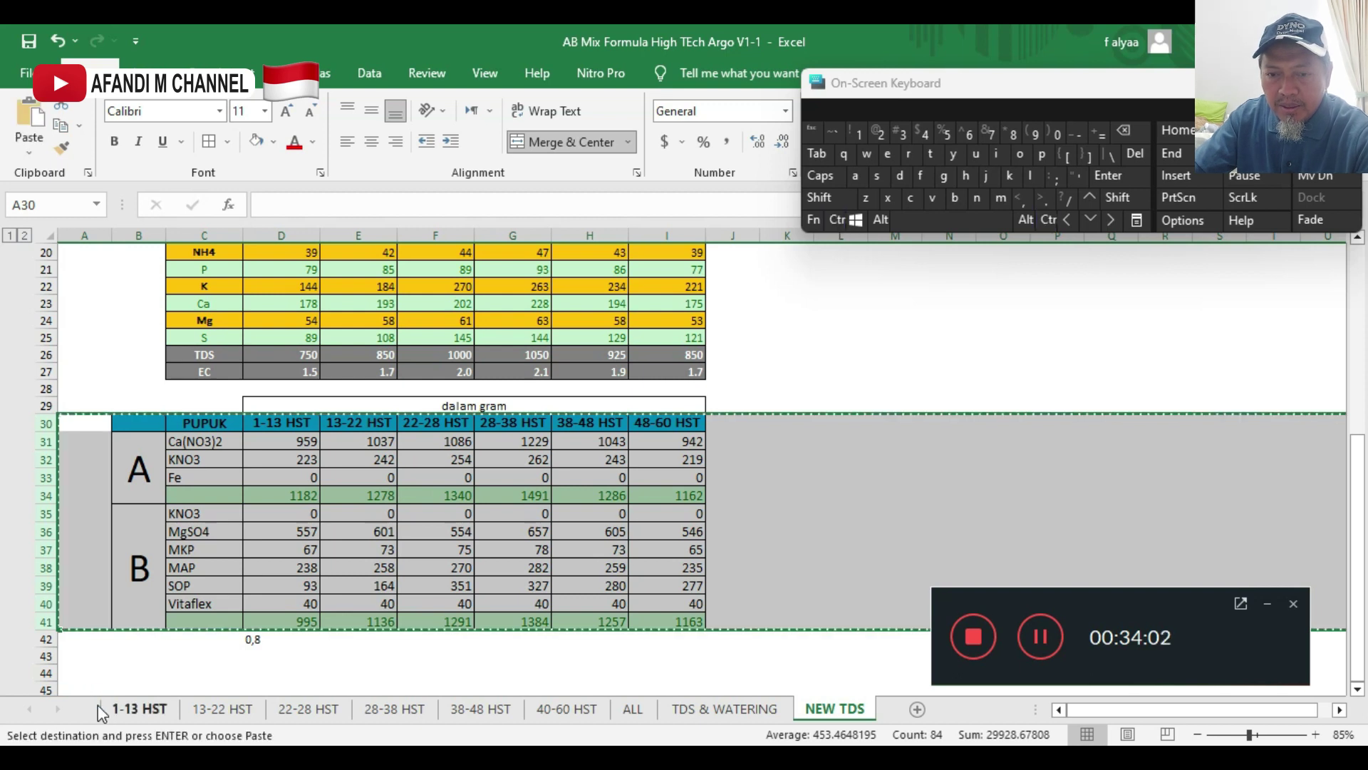
click(87, 672)
key(ctrl+v)
scroll(406, 630, down, 3)
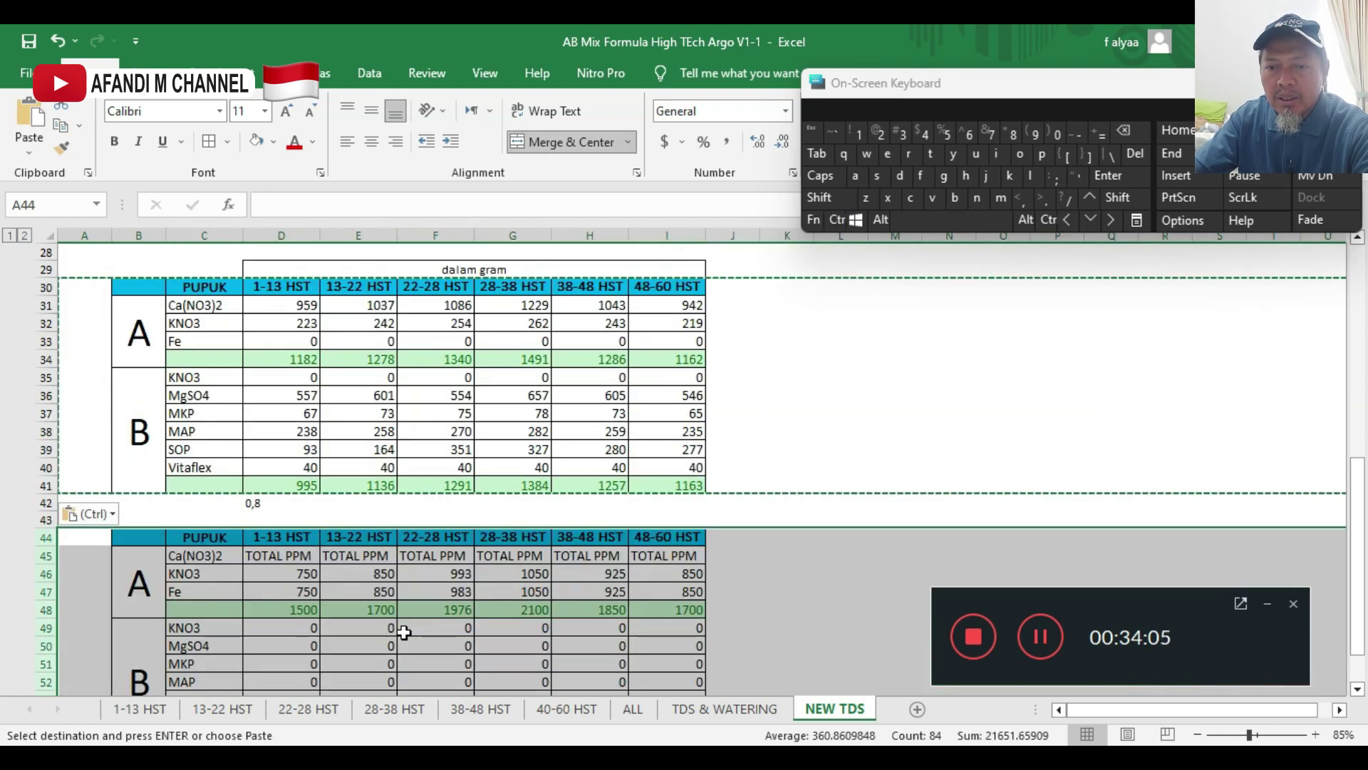
- In the copied table, enter the formula =D31*D42 in D45 for the 1-13 HST Ca(NO3)2 amount
click(299, 560)
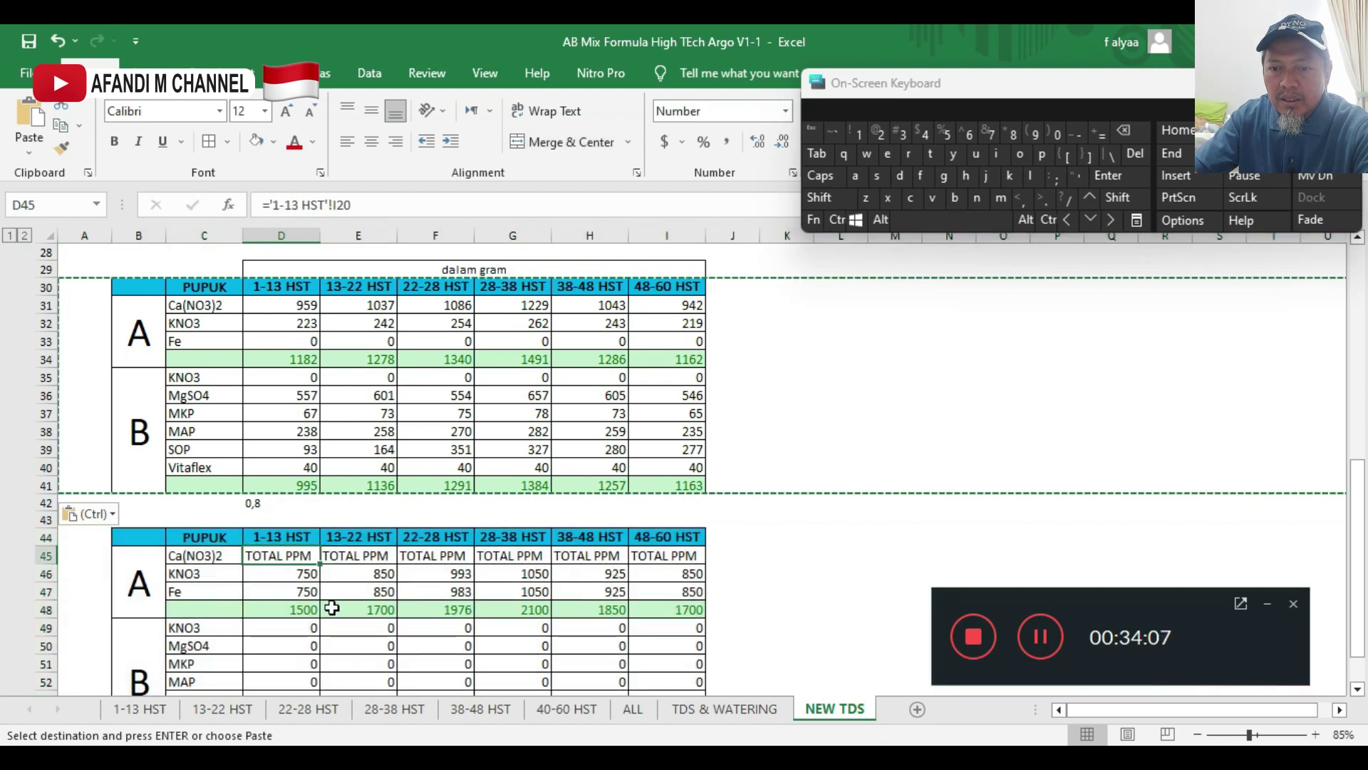
text(=)
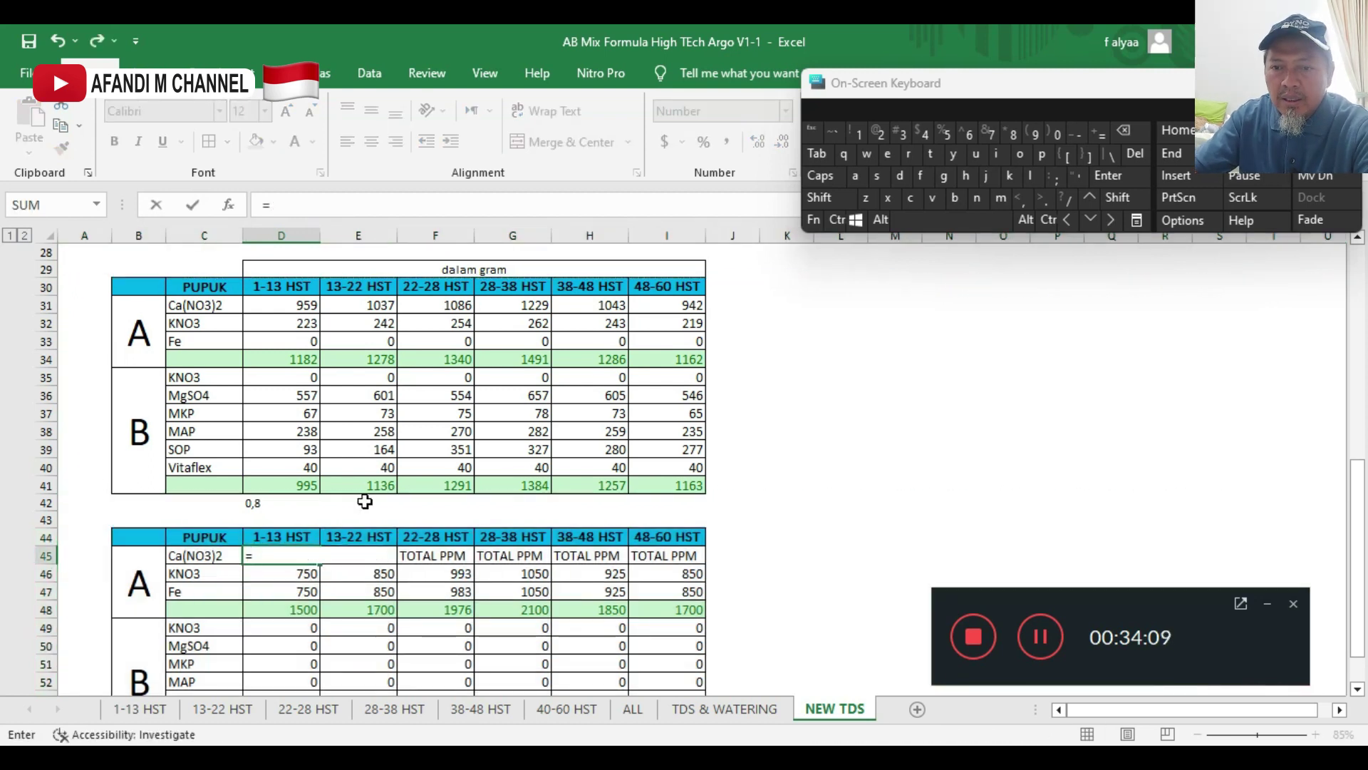
click(312, 311)
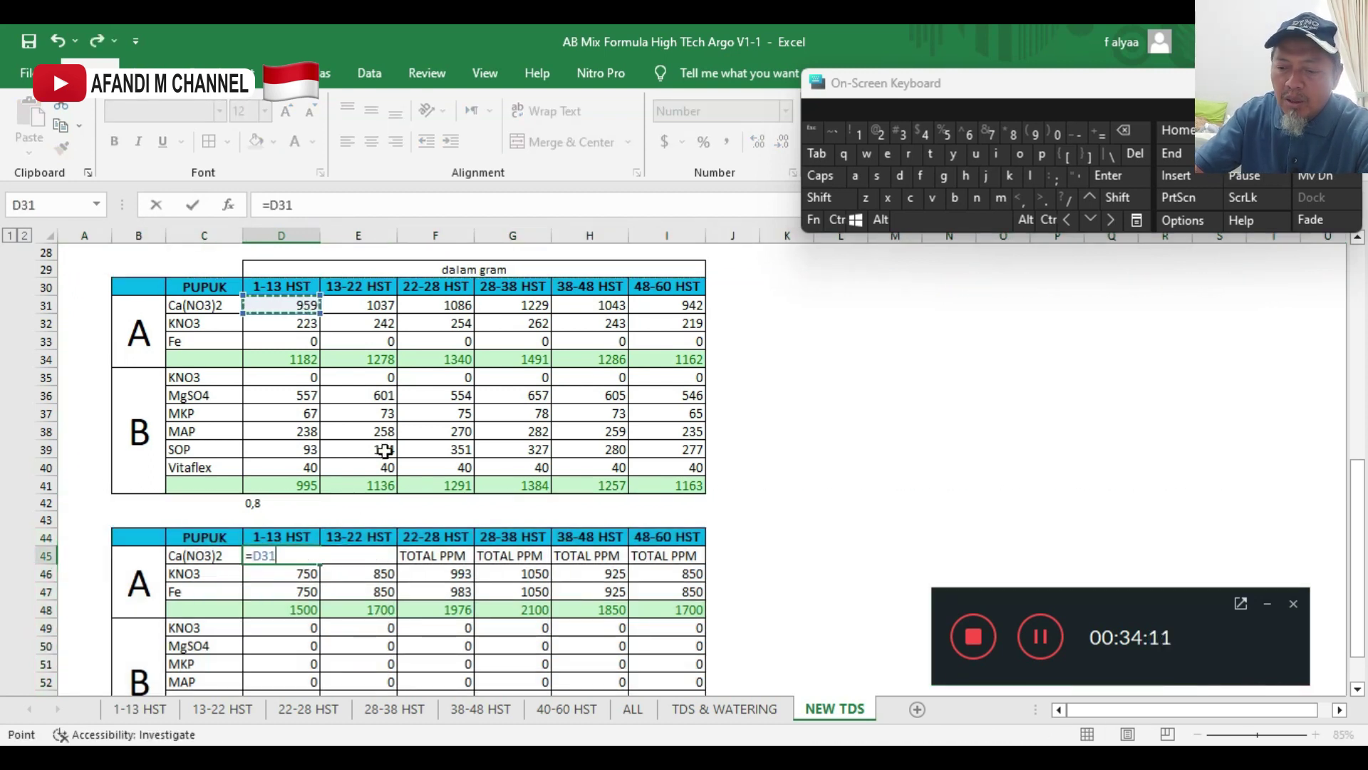
text(*)
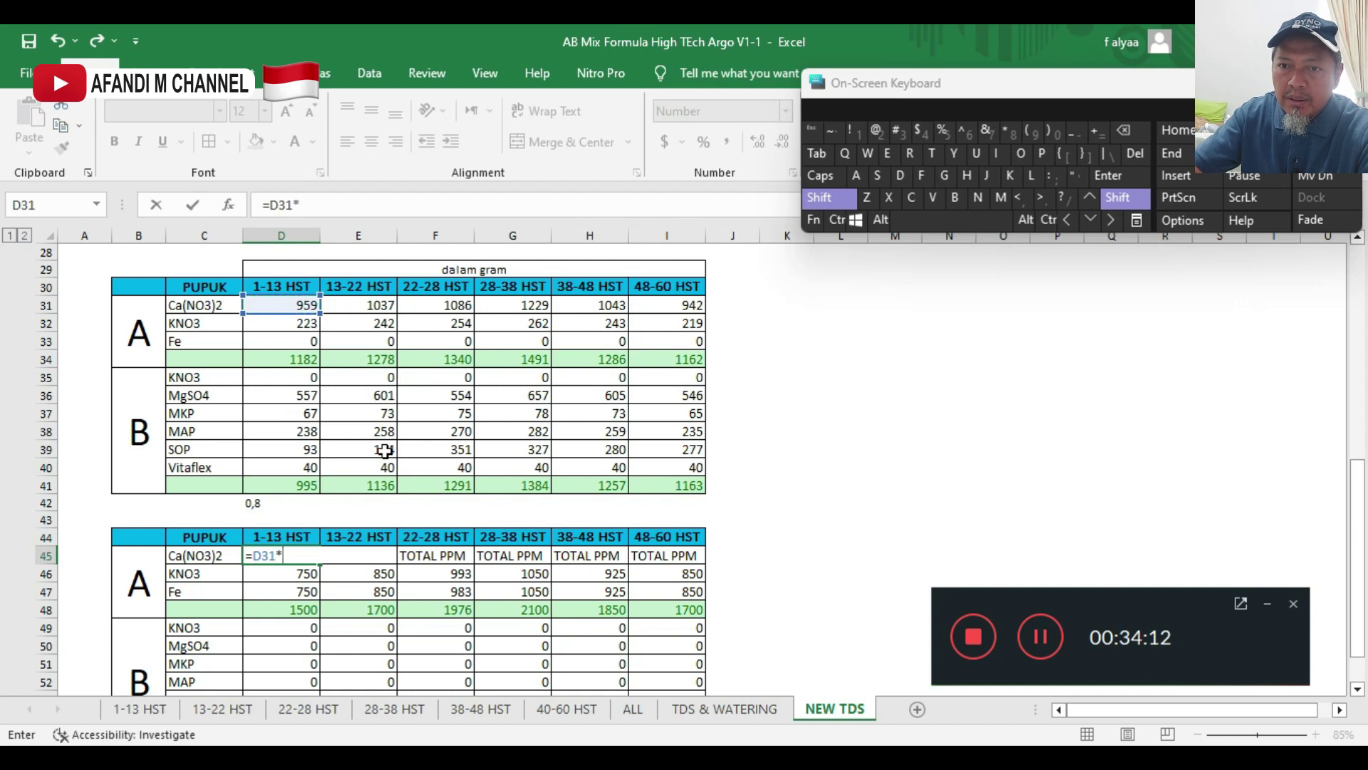
click(286, 506)
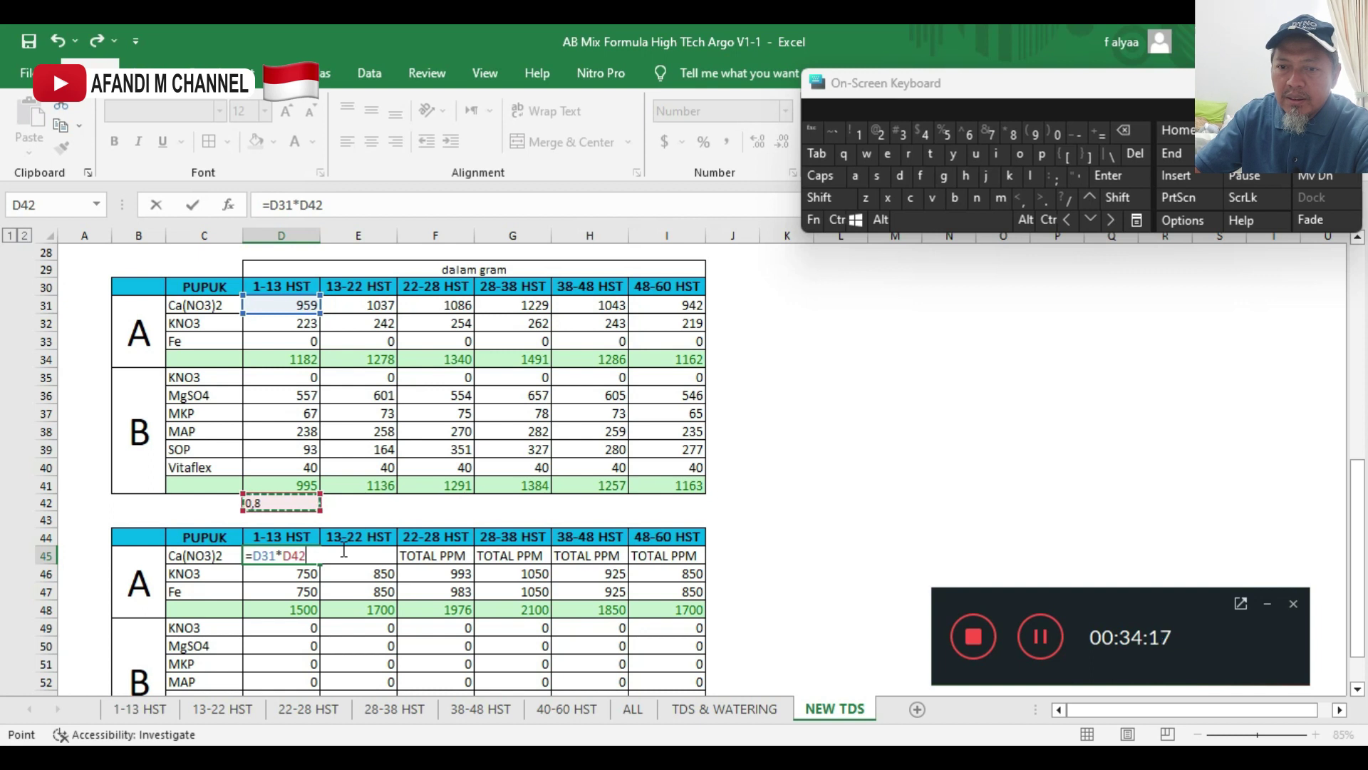
click(1123, 171)
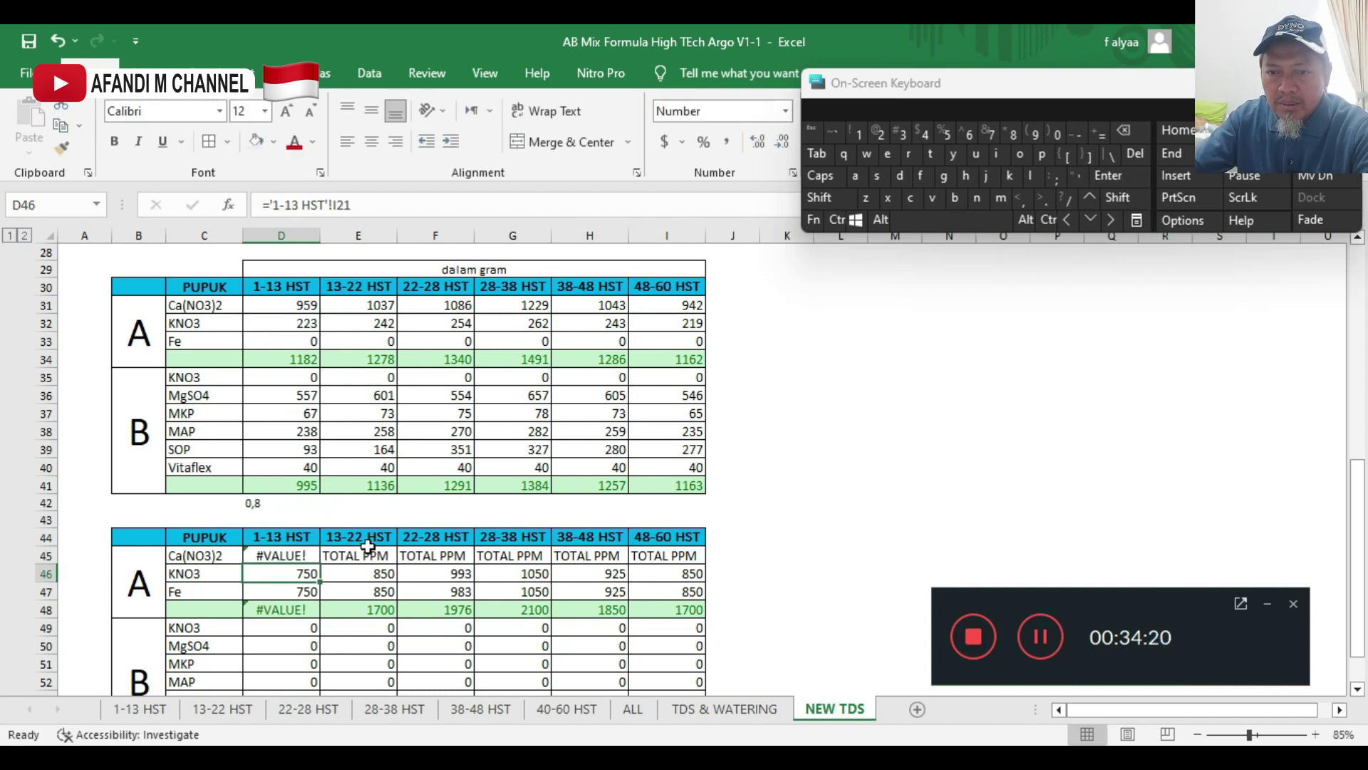
- Re-enter the factor in D42 as 0.8 with a decimal point
click(285, 503)
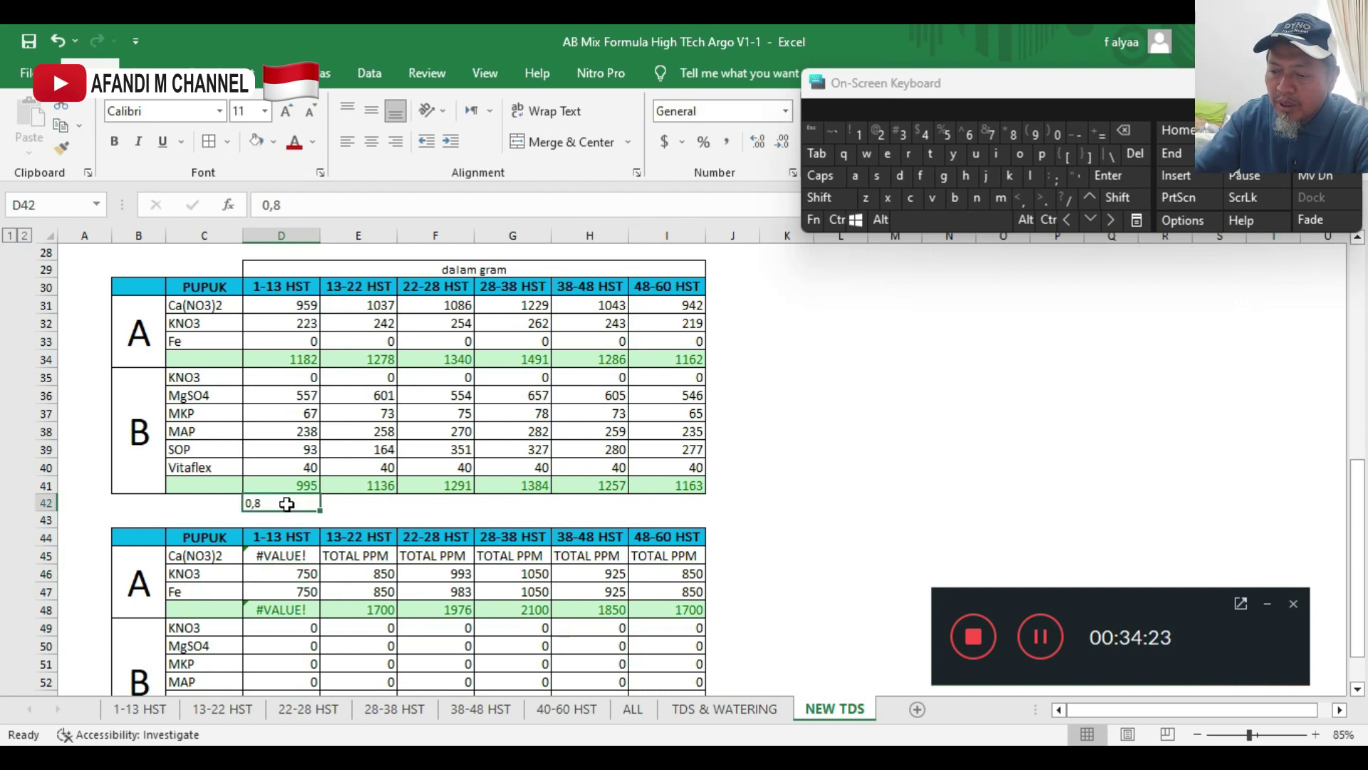
text(0.8)
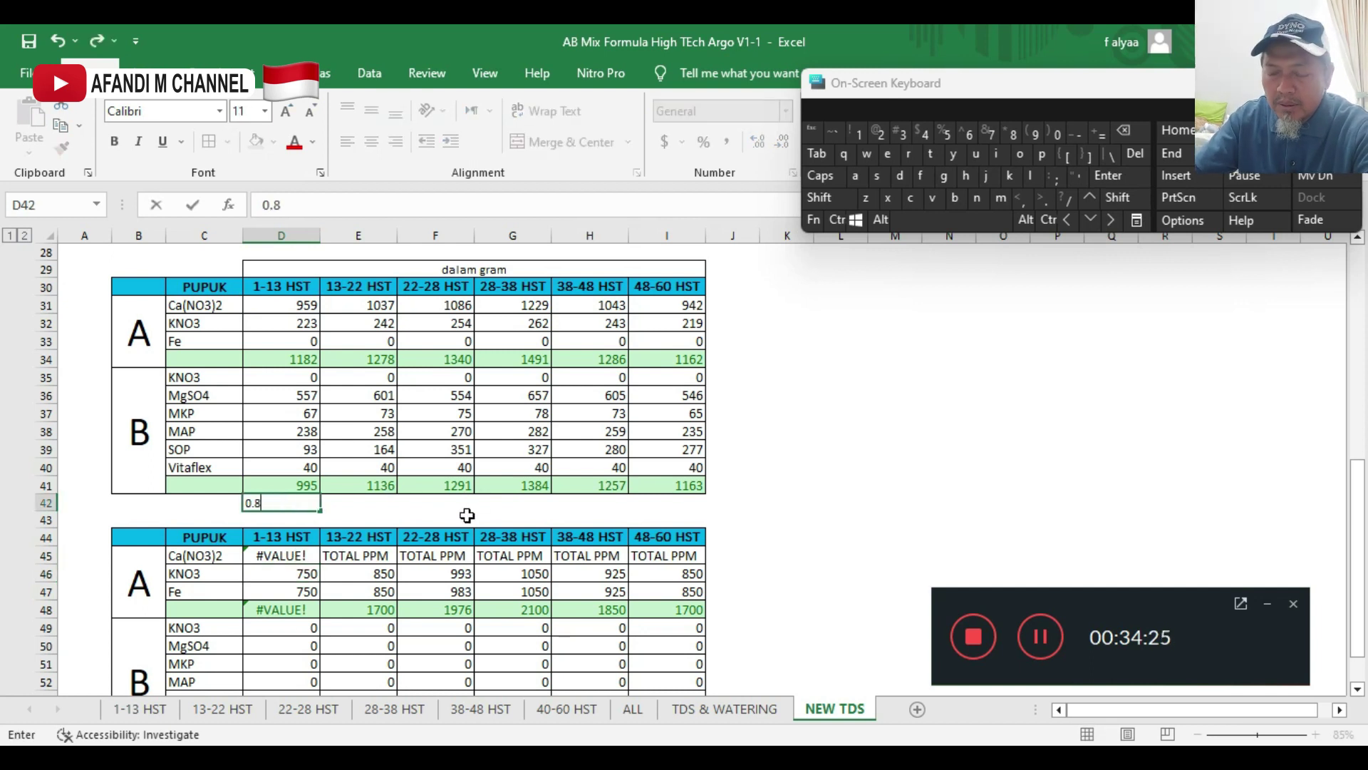
click(1126, 176)
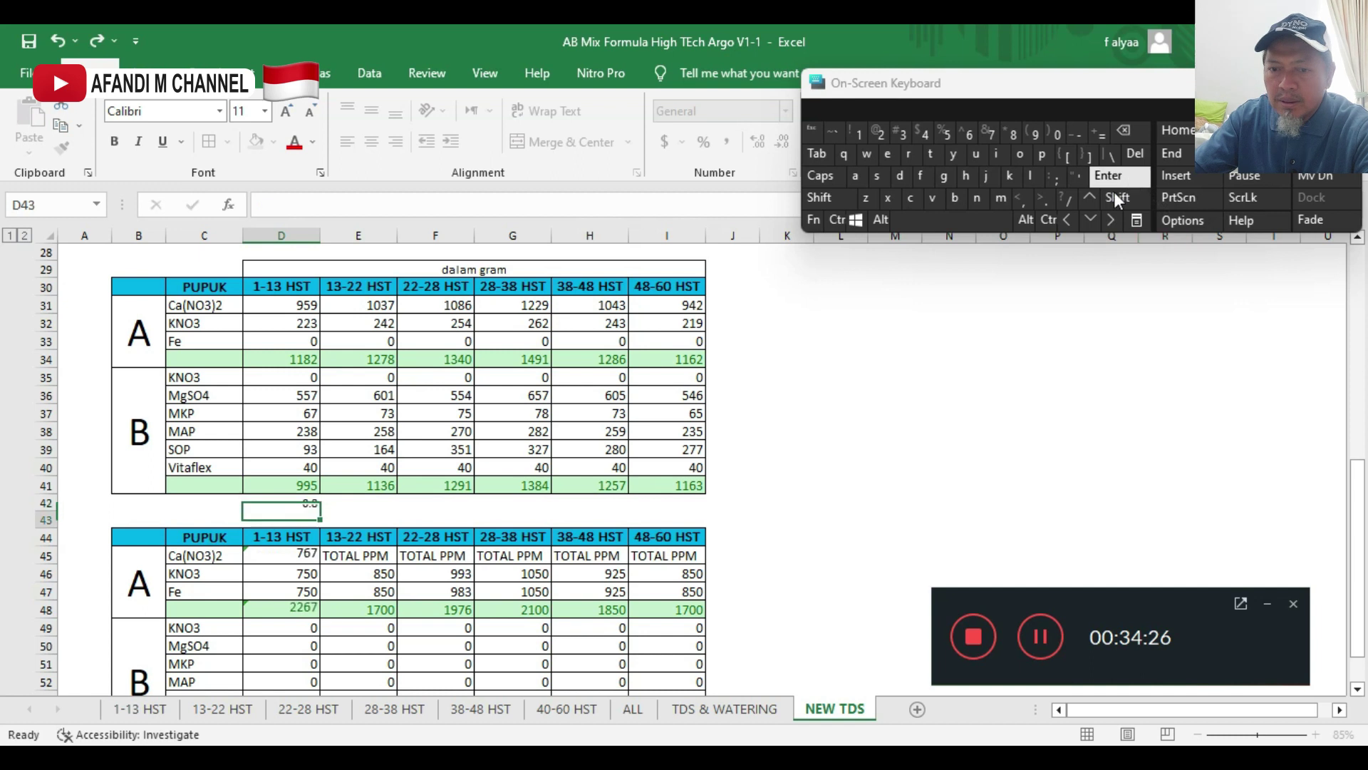
- Make the factor reference absolute in D45 so the formula reads =D31*$D$42
click(306, 574)
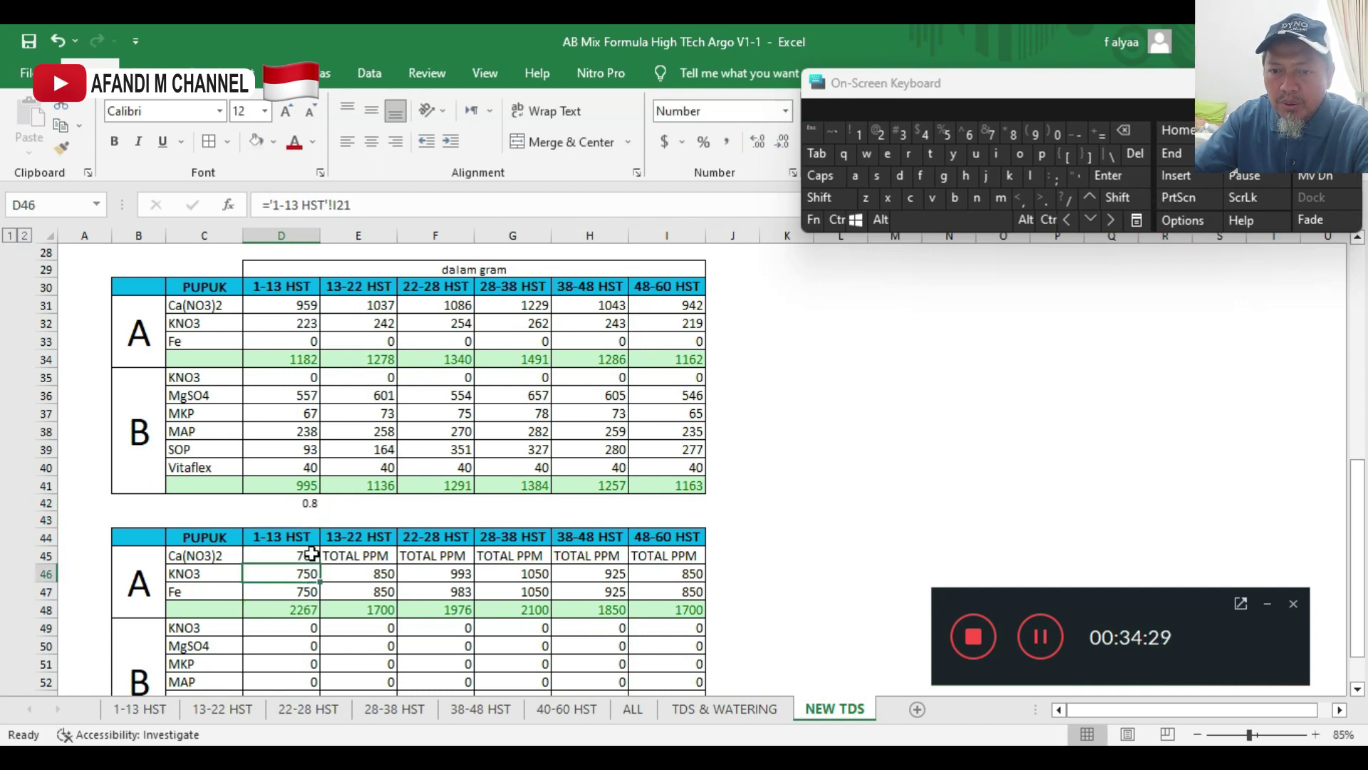
click(306, 557)
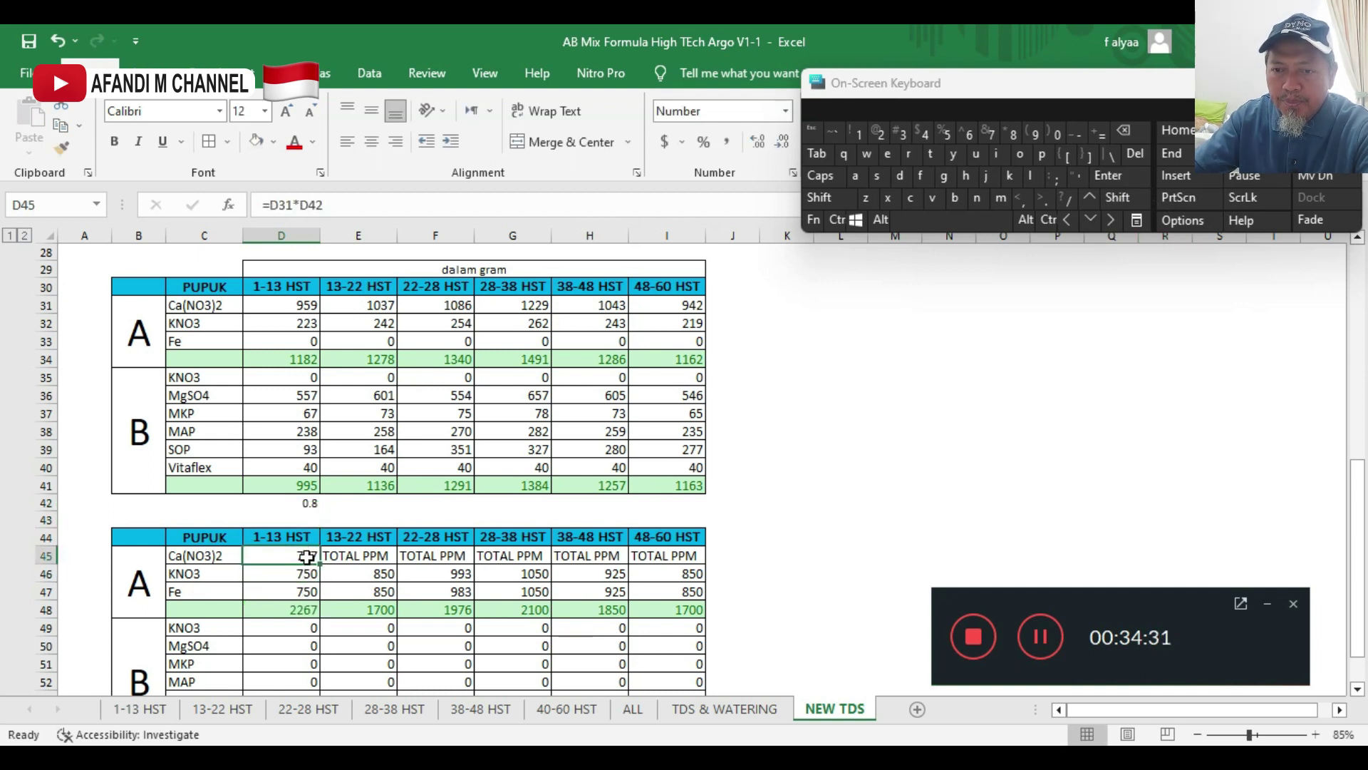
click(315, 205)
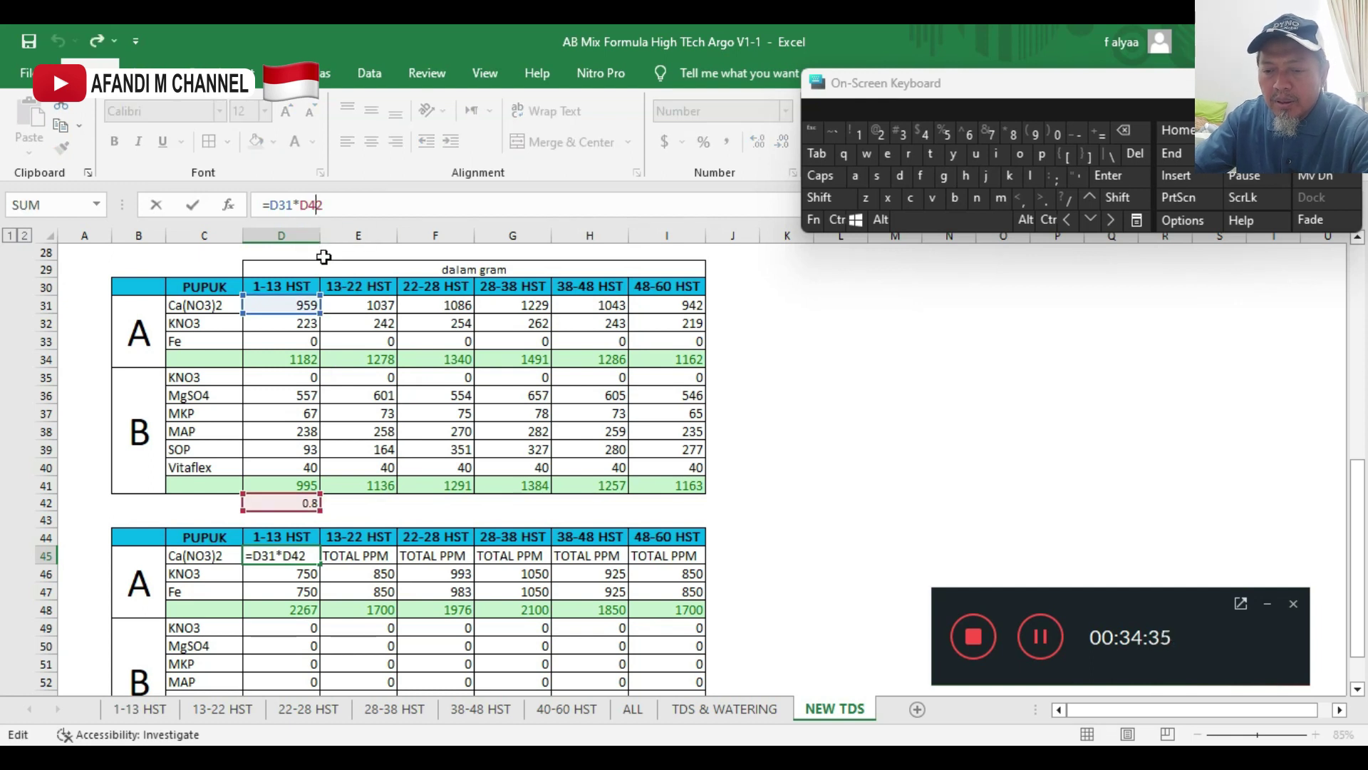
click(301, 205)
text($D$)
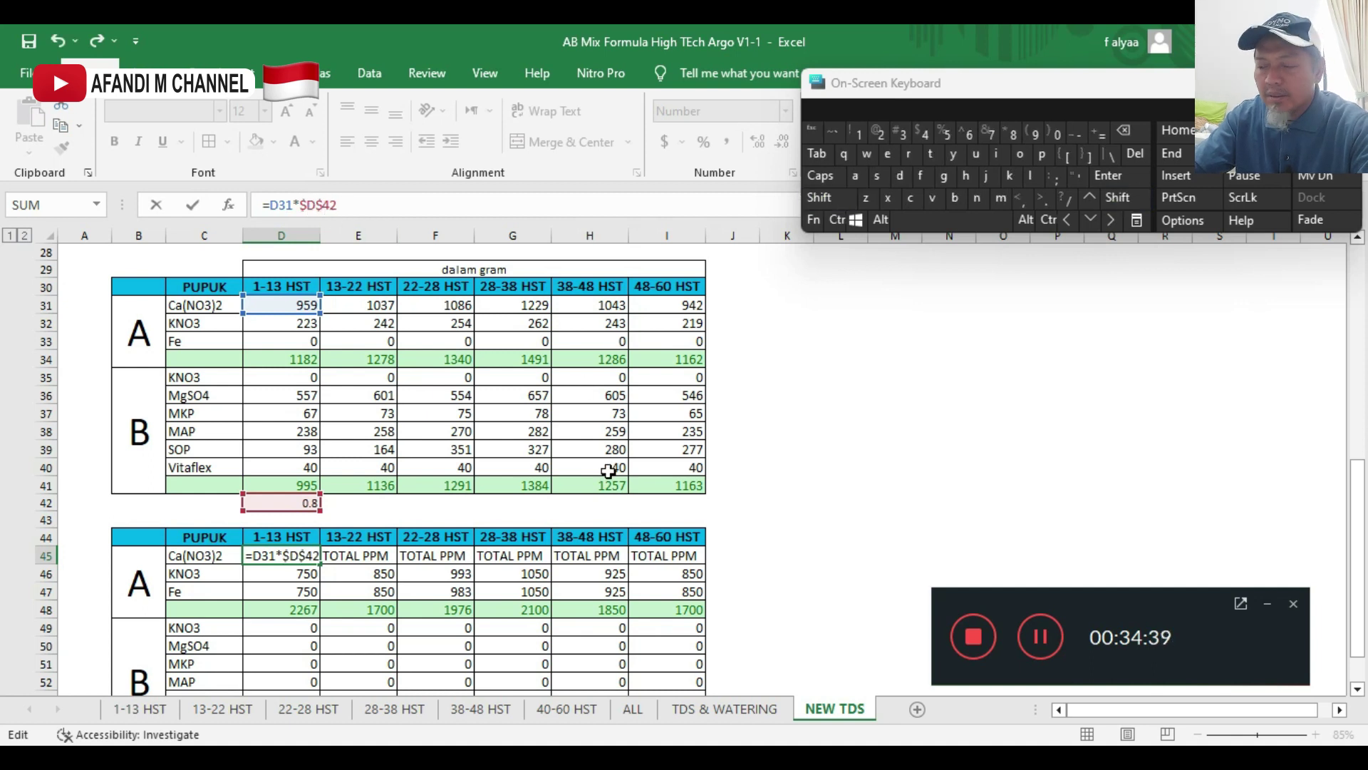
click(1108, 175)
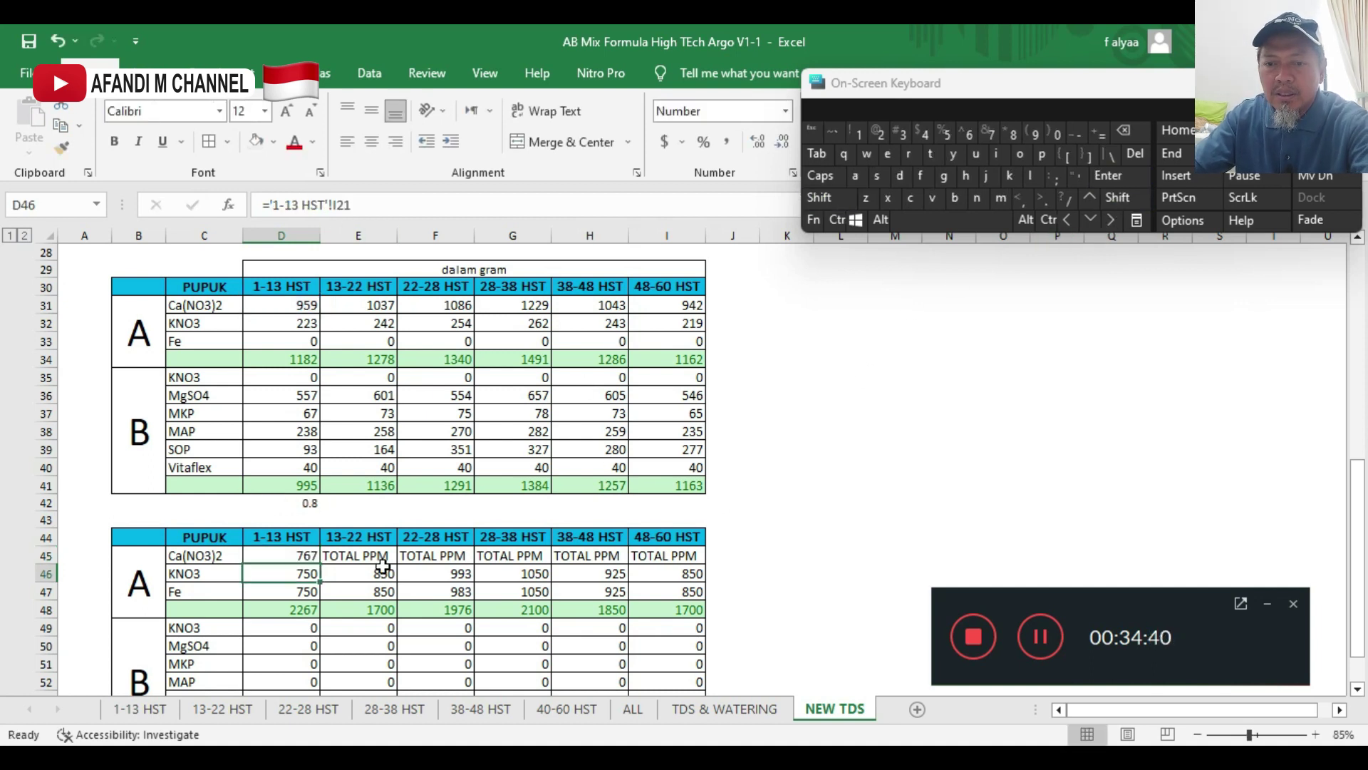
- Fill the D45 formula down to D47 and copy it into the part B fertilizer cells D49:D54
click(310, 559)
drag(319, 564, 314, 595)
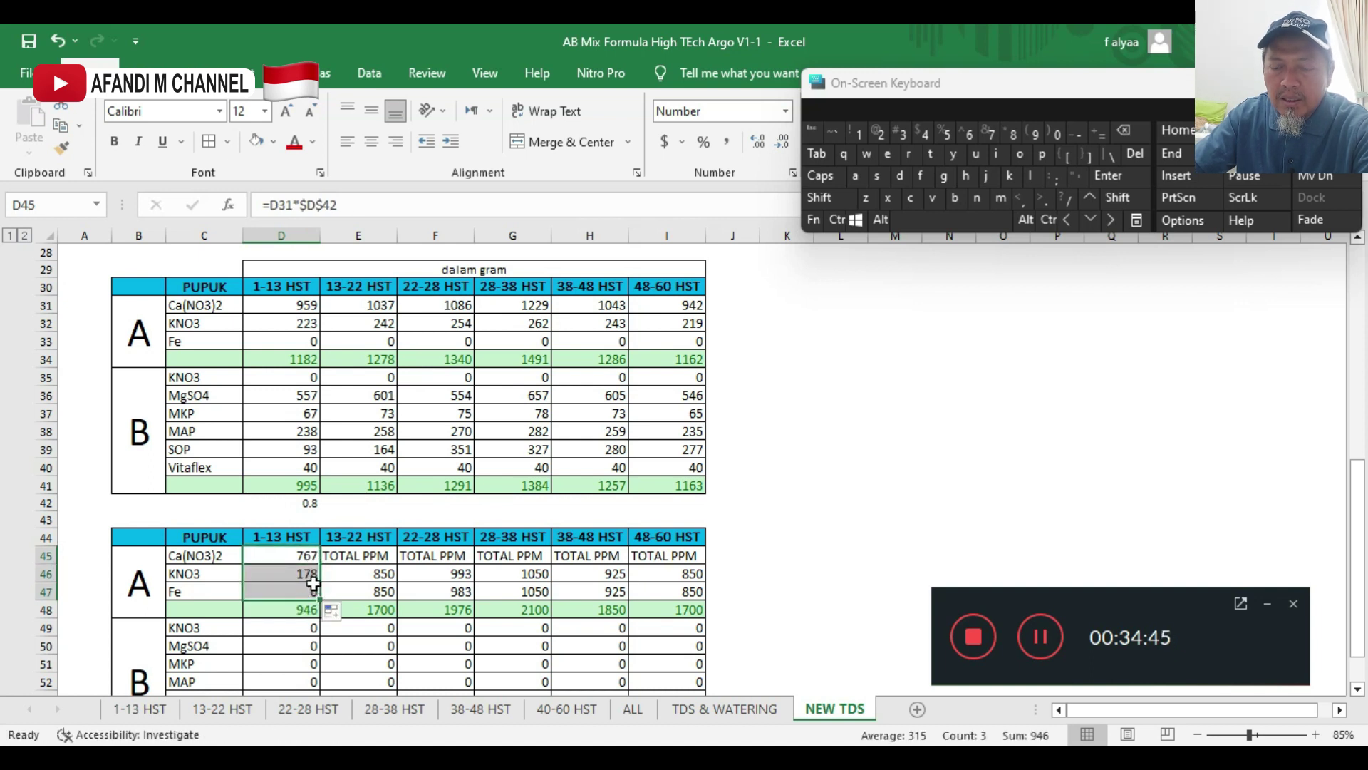
click(313, 580)
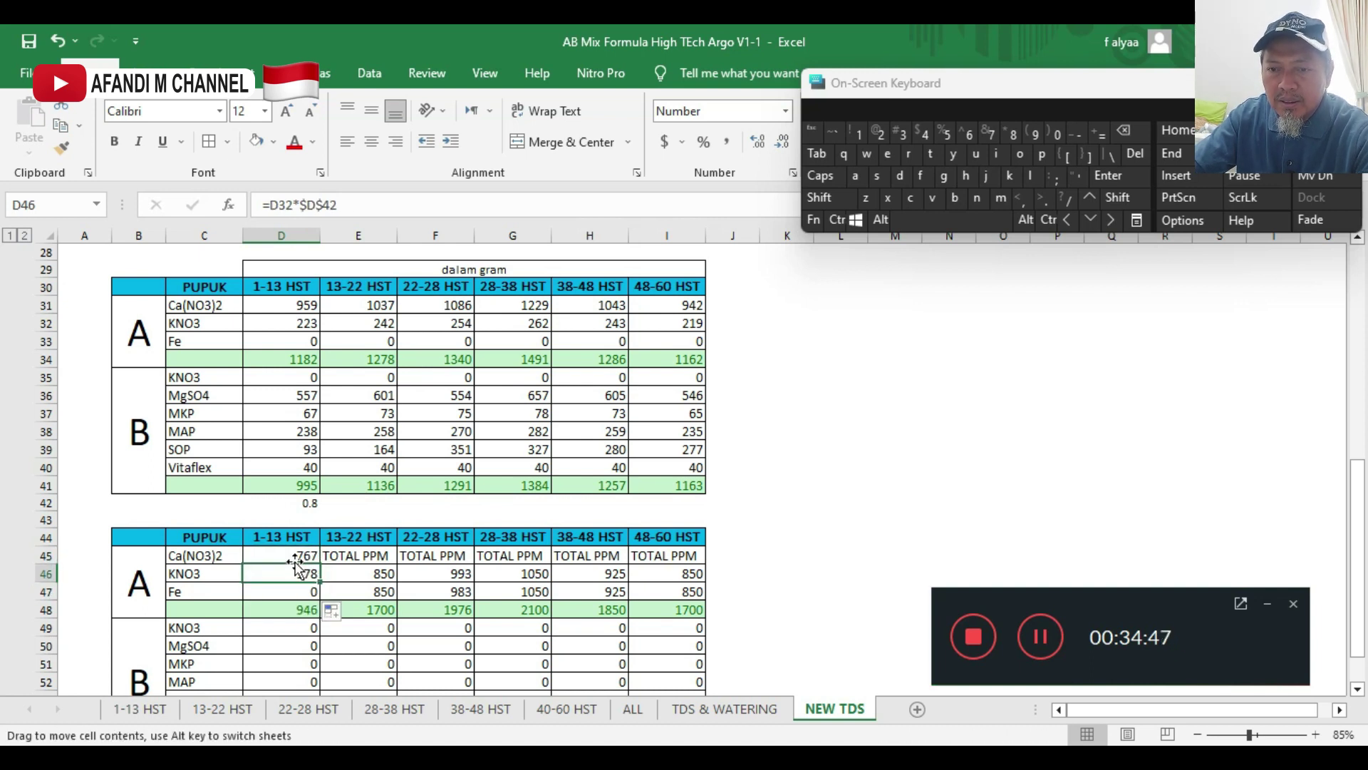
key(ctrl+c)
mouse_move(303, 627)
mouse_down()
mouse_move(308, 707)
mouse_move(313, 651)
mouse_up()
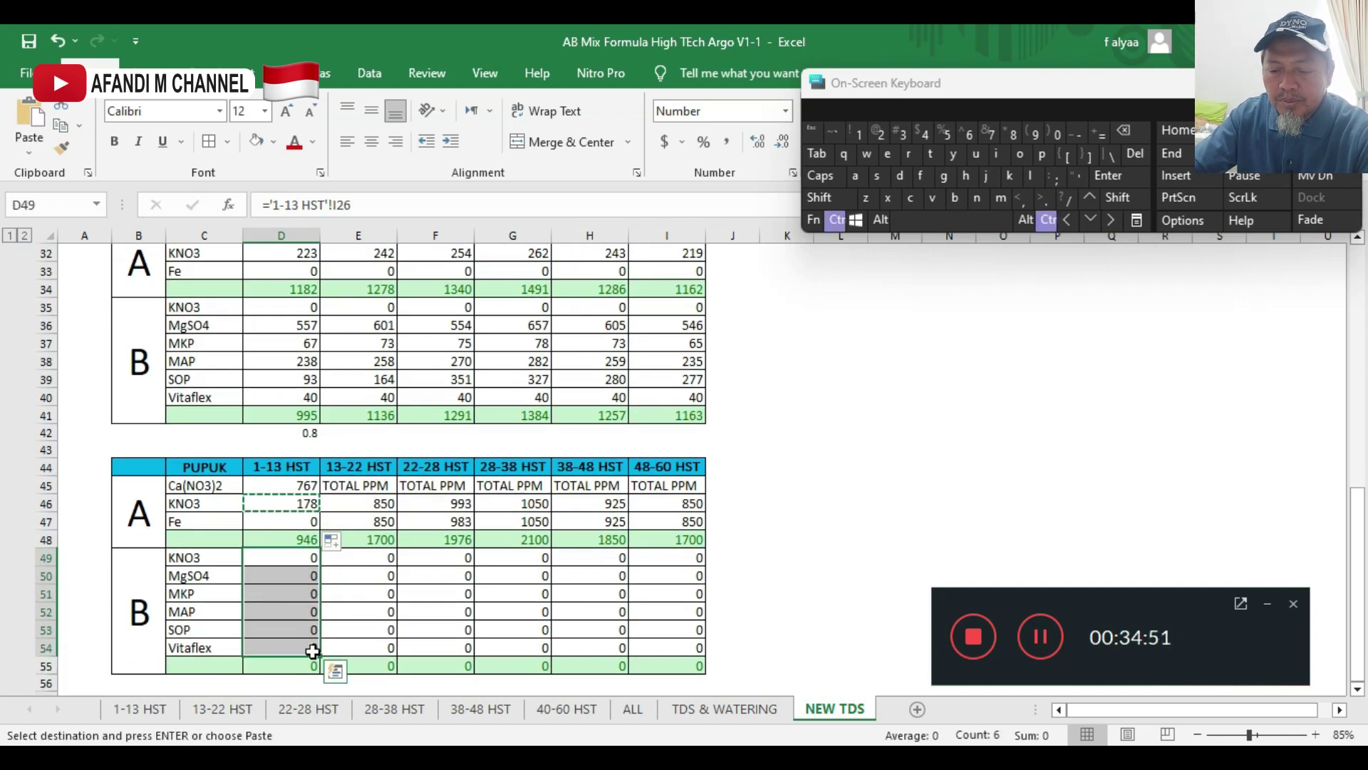
key(ctrl+v)
click(447, 612)
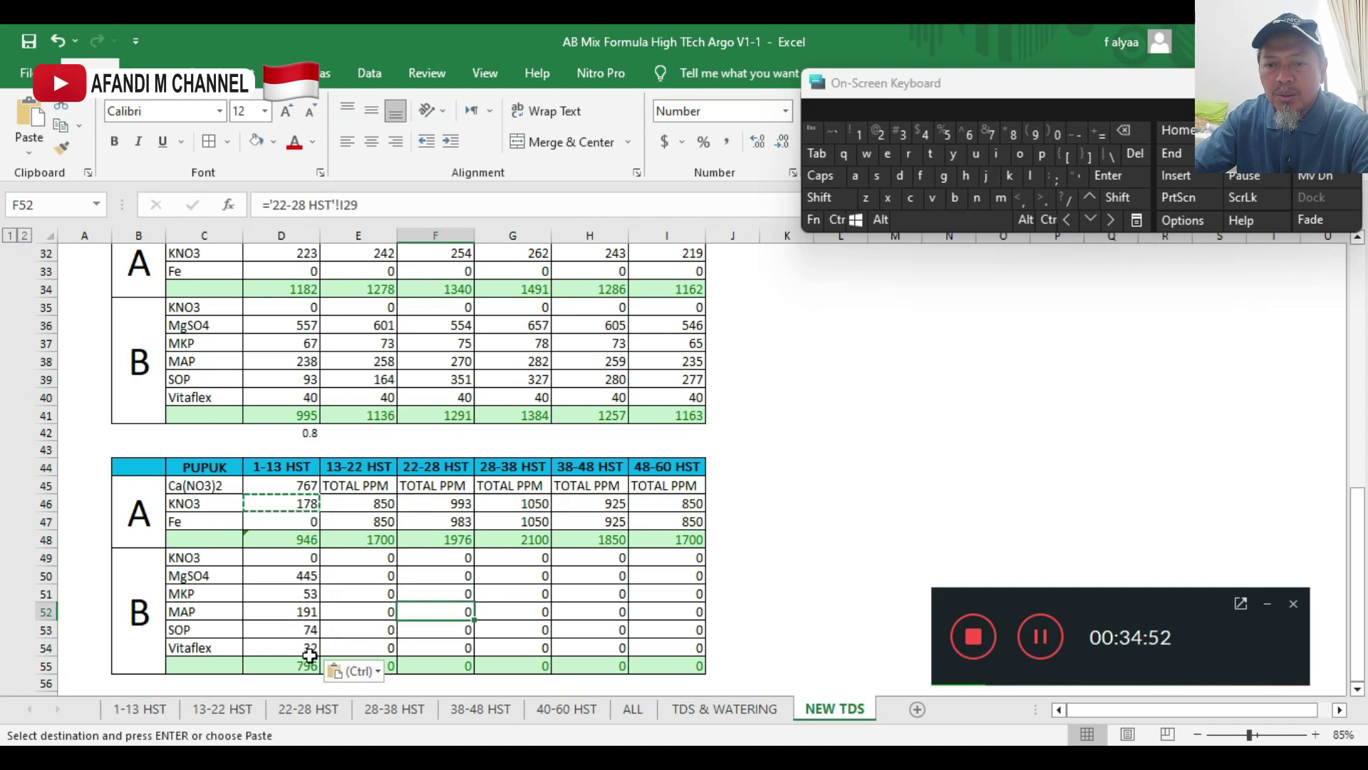
- Check the 1-13 HST total in D48 against the original fertilizer table and the SET TDS BARU target in D16
click(305, 539)
scroll(380, 617, up, 1)
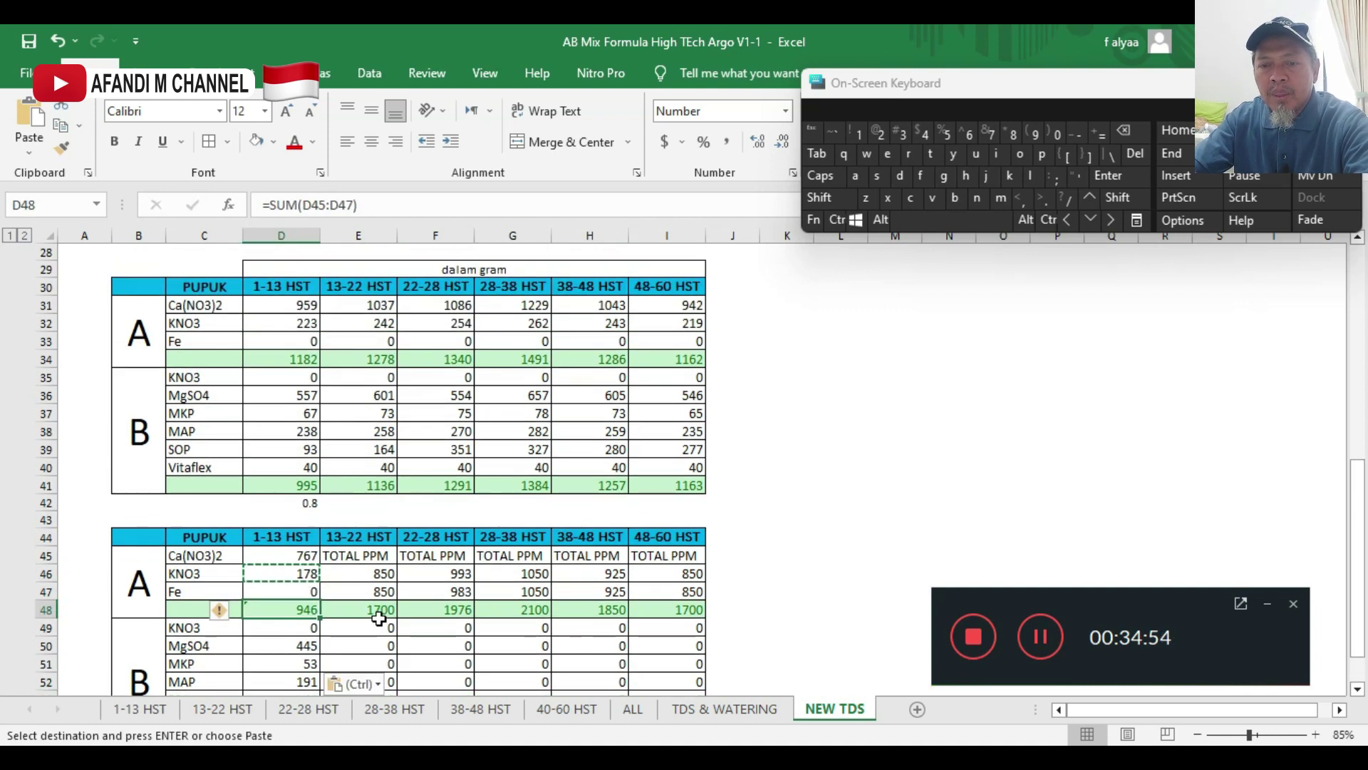
scroll(378, 617, down, 1)
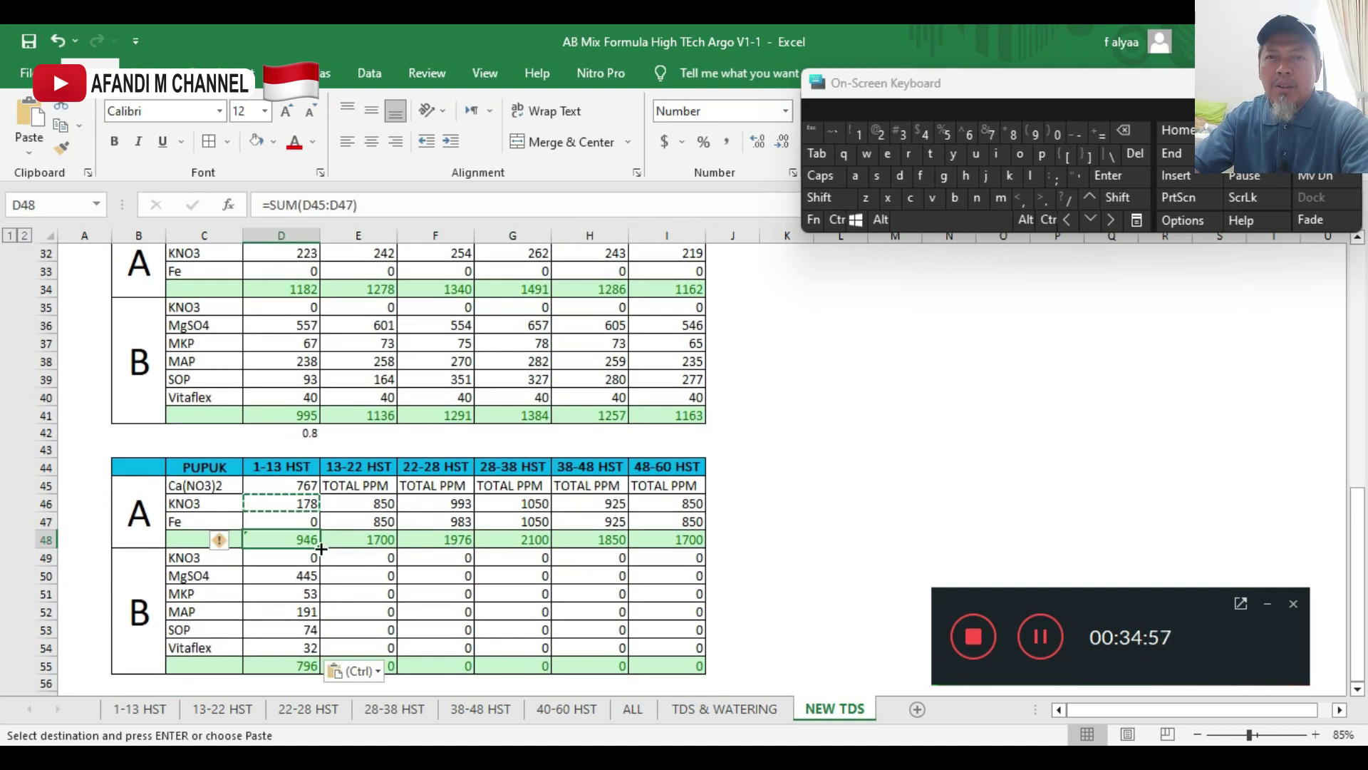
scroll(322, 563, up, 1)
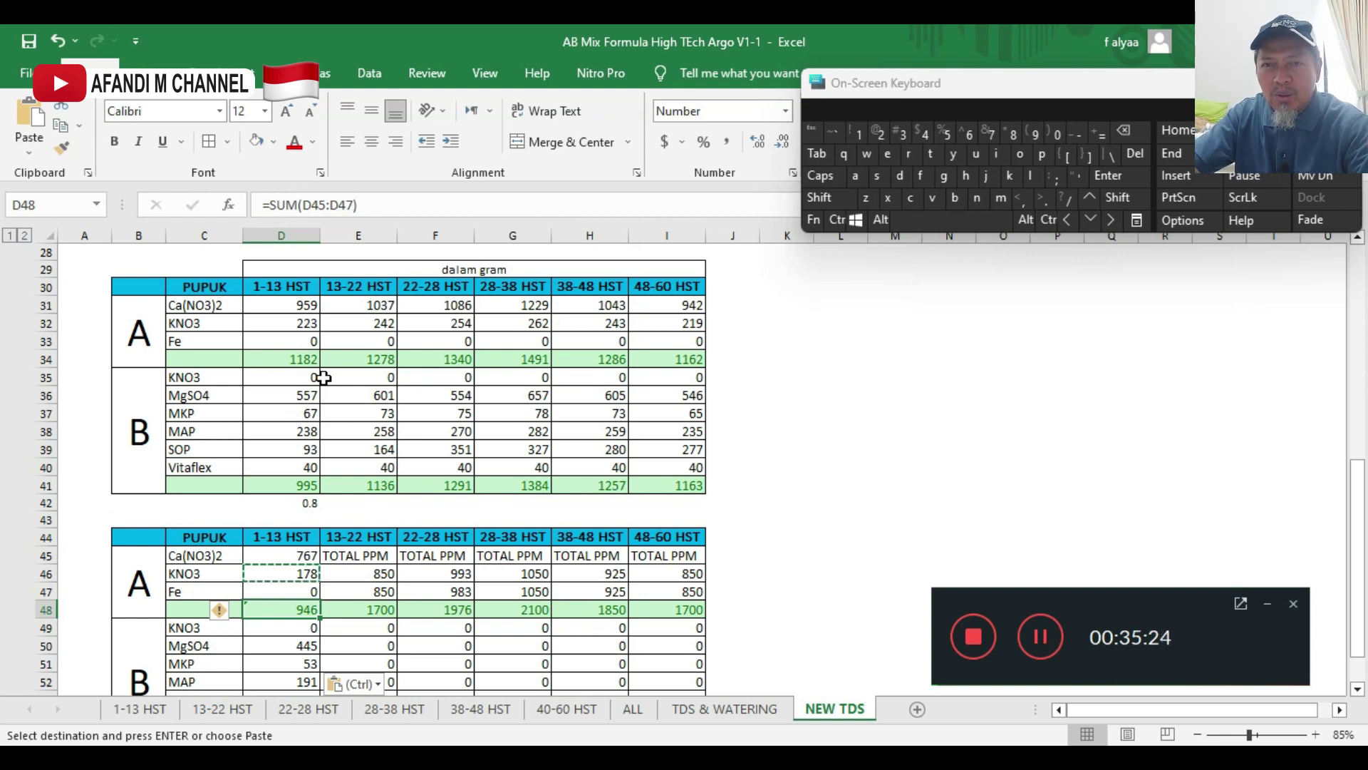
scroll(324, 378, up, 5)
click(305, 326)
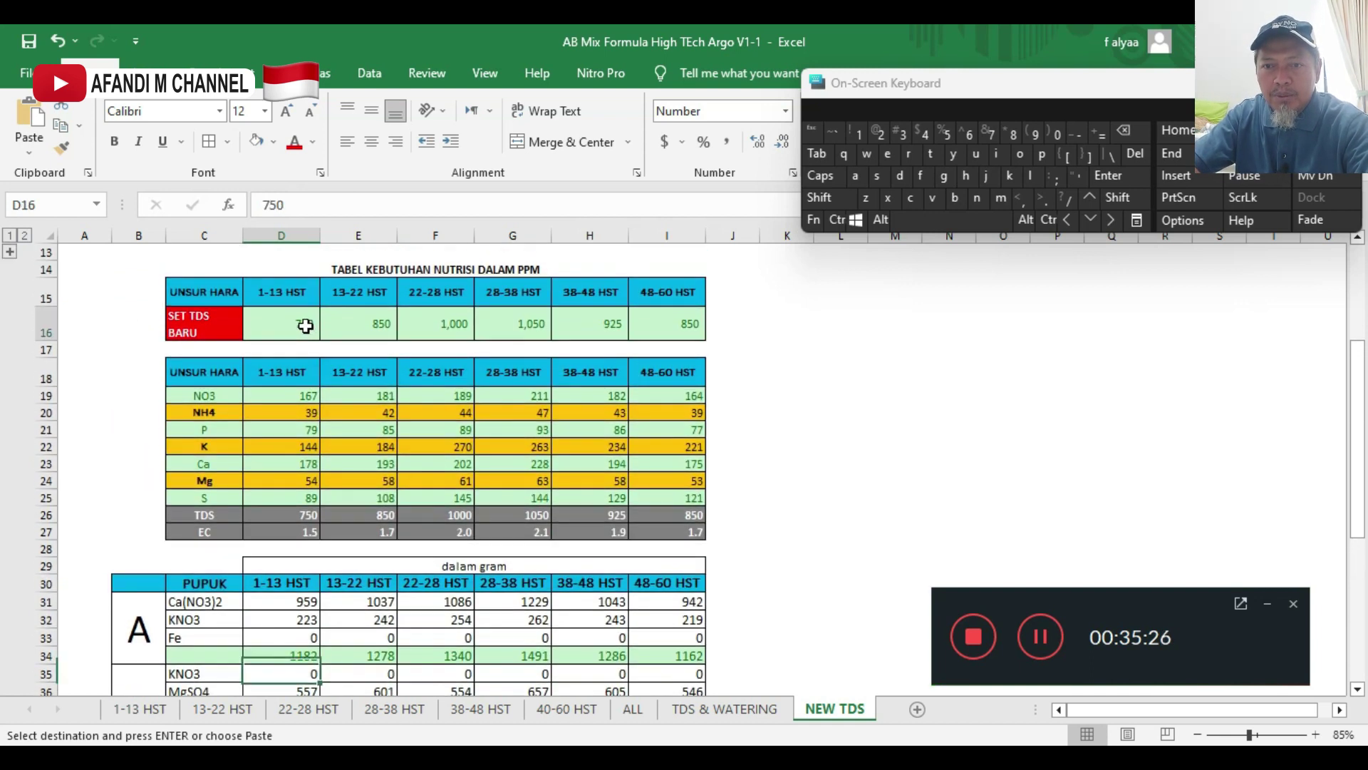
- Compare the original and scaled 1-13 HST fertilizer amounts with the nutrient and TDS targets above them
scroll(353, 399, down, 4)
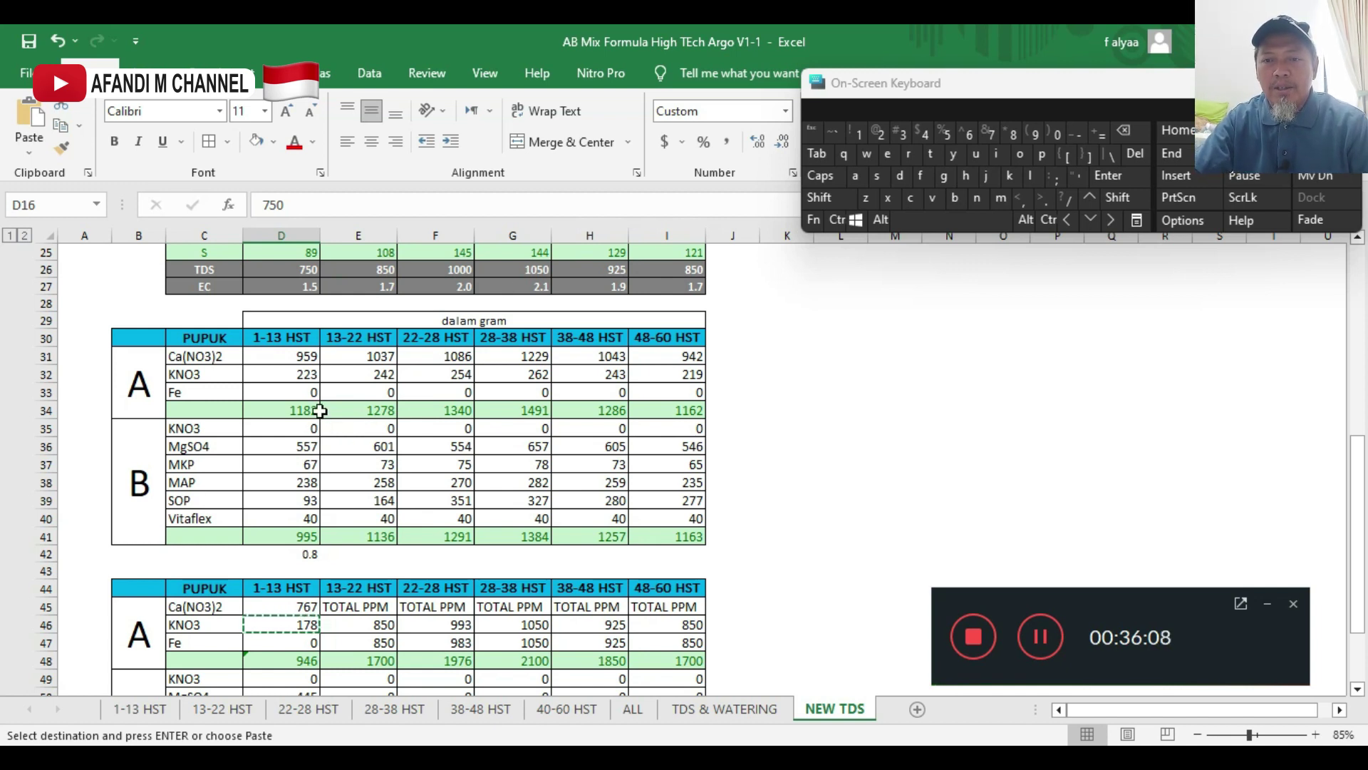
scroll(320, 411, up, 2)
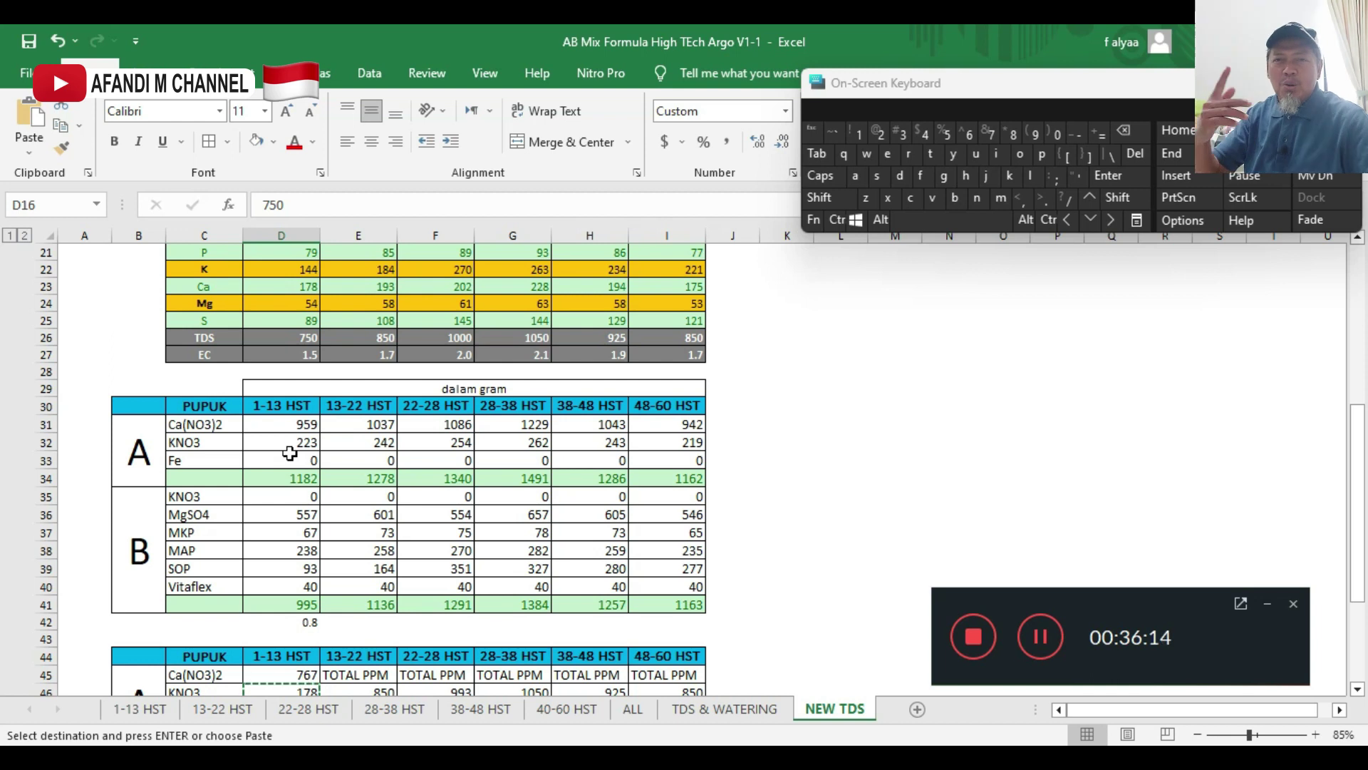
scroll(290, 434, up, 3)
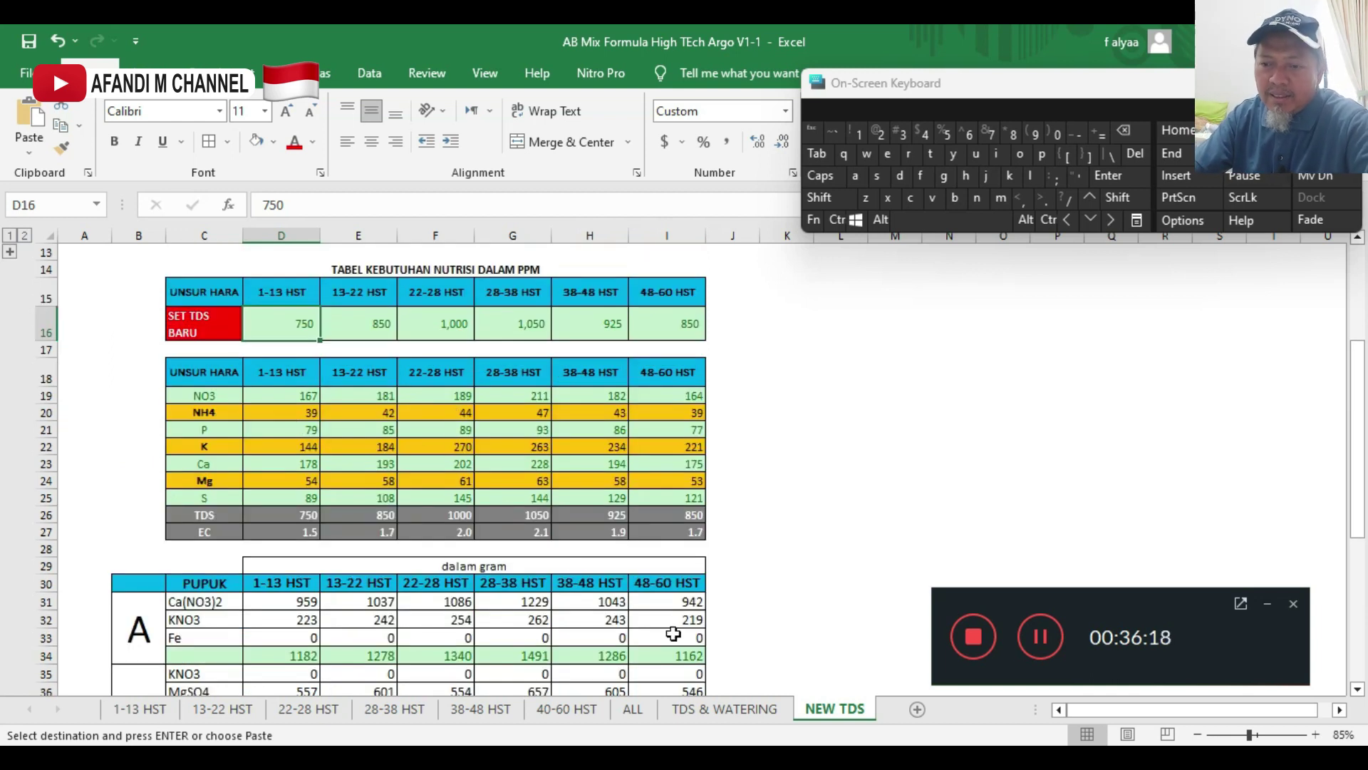
- Examine the 20-liter concentrate table on the ALL sheet, selecting its 1 - 13 column from the header through STOK B
click(712, 709)
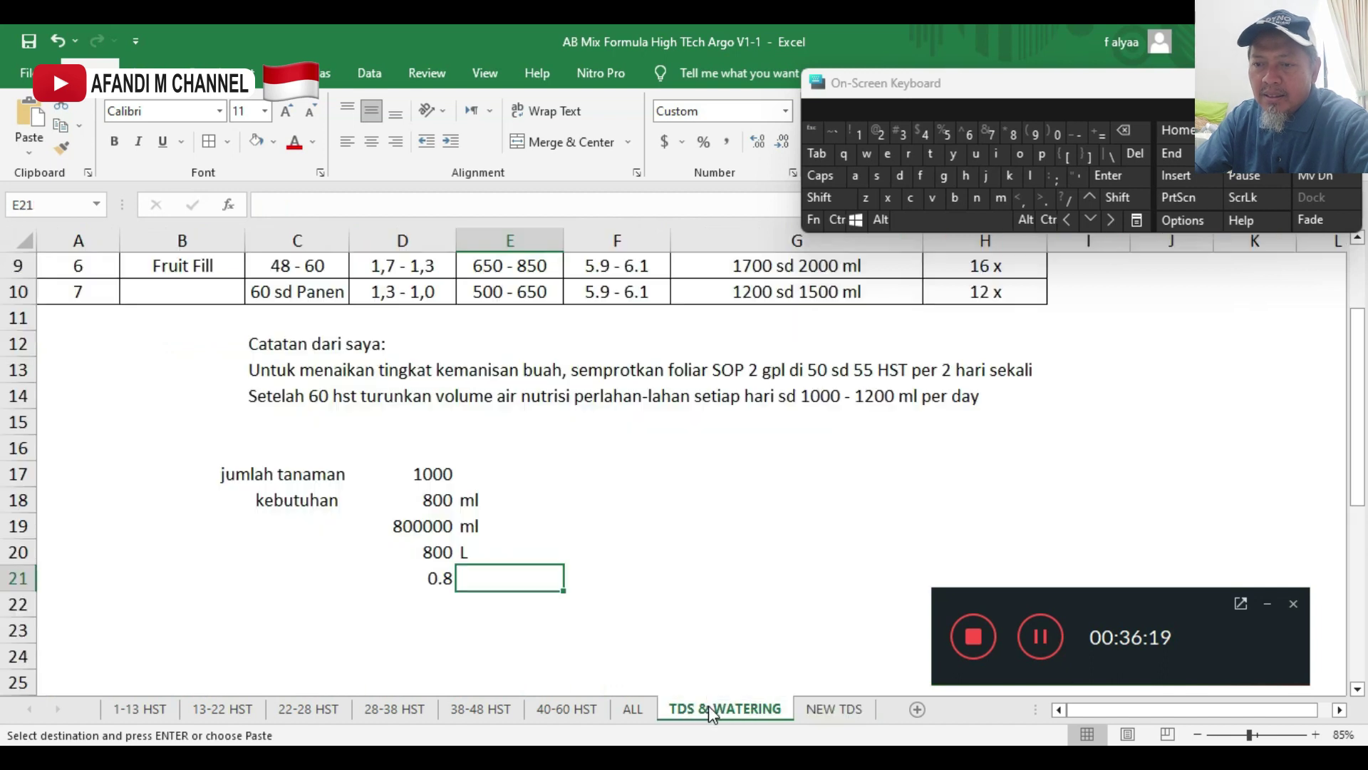
click(633, 709)
scroll(613, 612, down, 2)
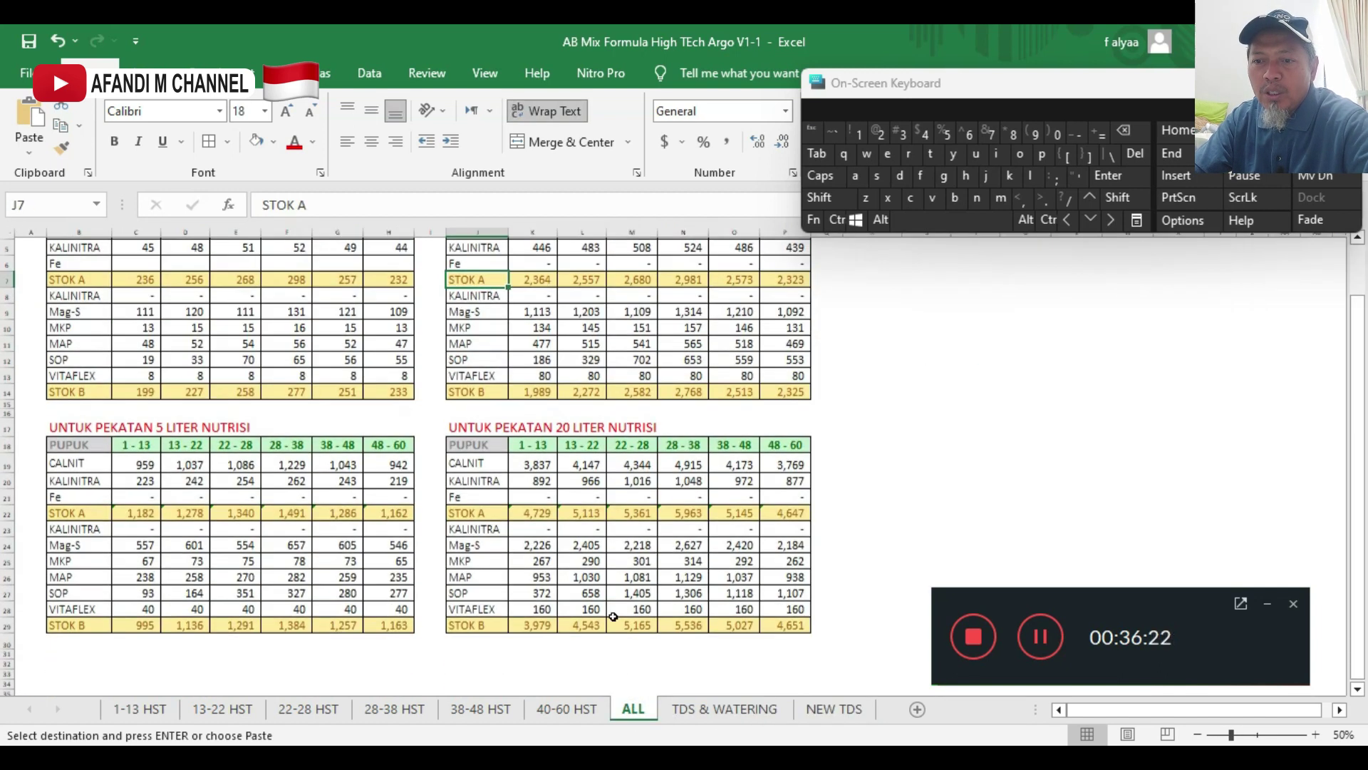
click(484, 397)
drag(485, 397, 809, 565)
drag(541, 378, 553, 556)
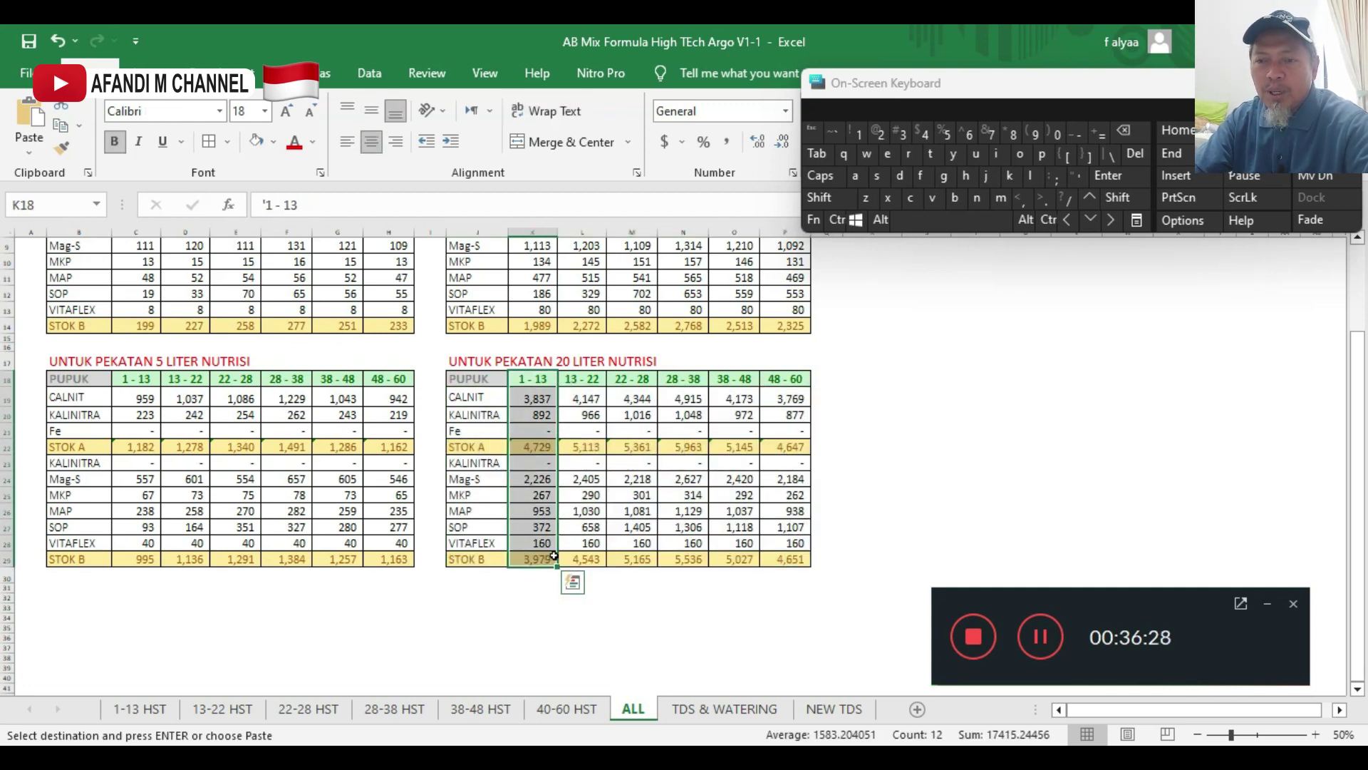